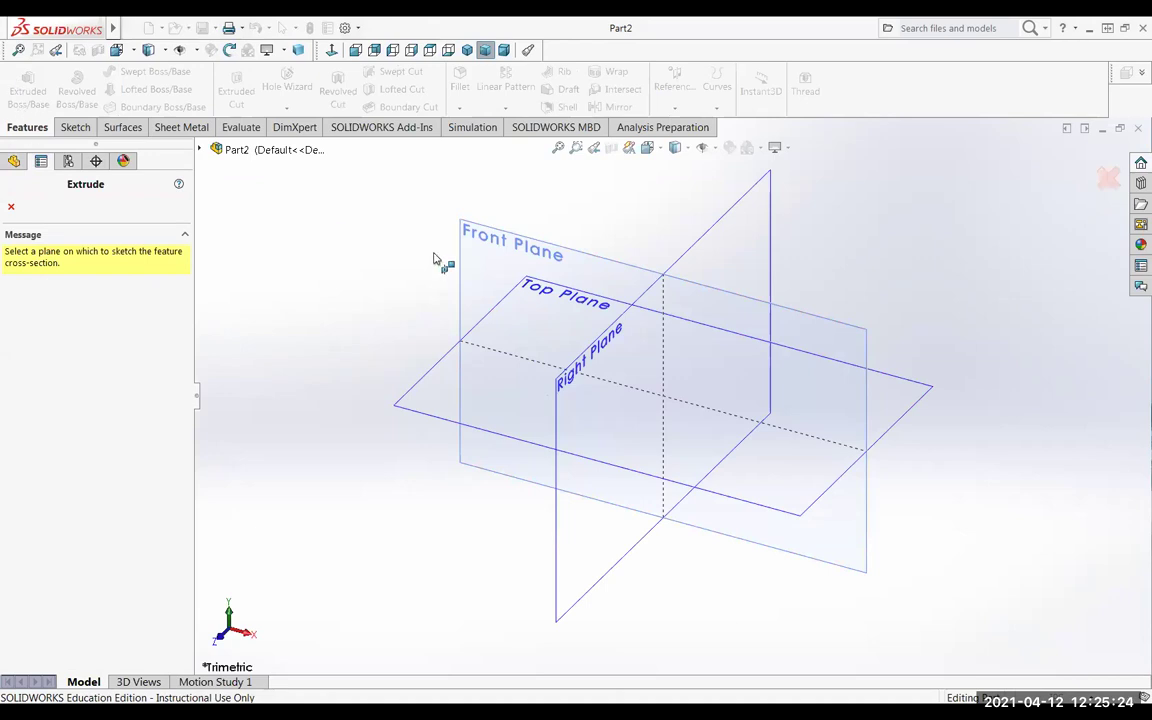
Sketch a corner rectangle on the Right Plane starting at the origin, about 2.5 in wide and 1.9 in high.
click(711, 235)
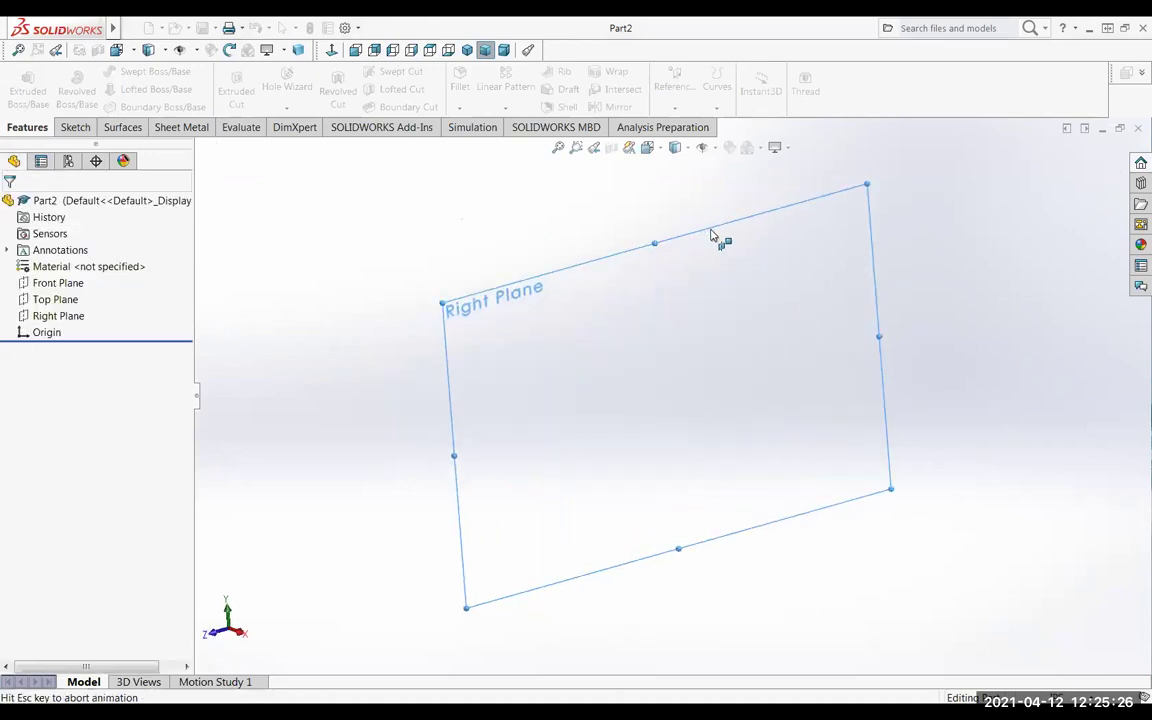
click(131, 89)
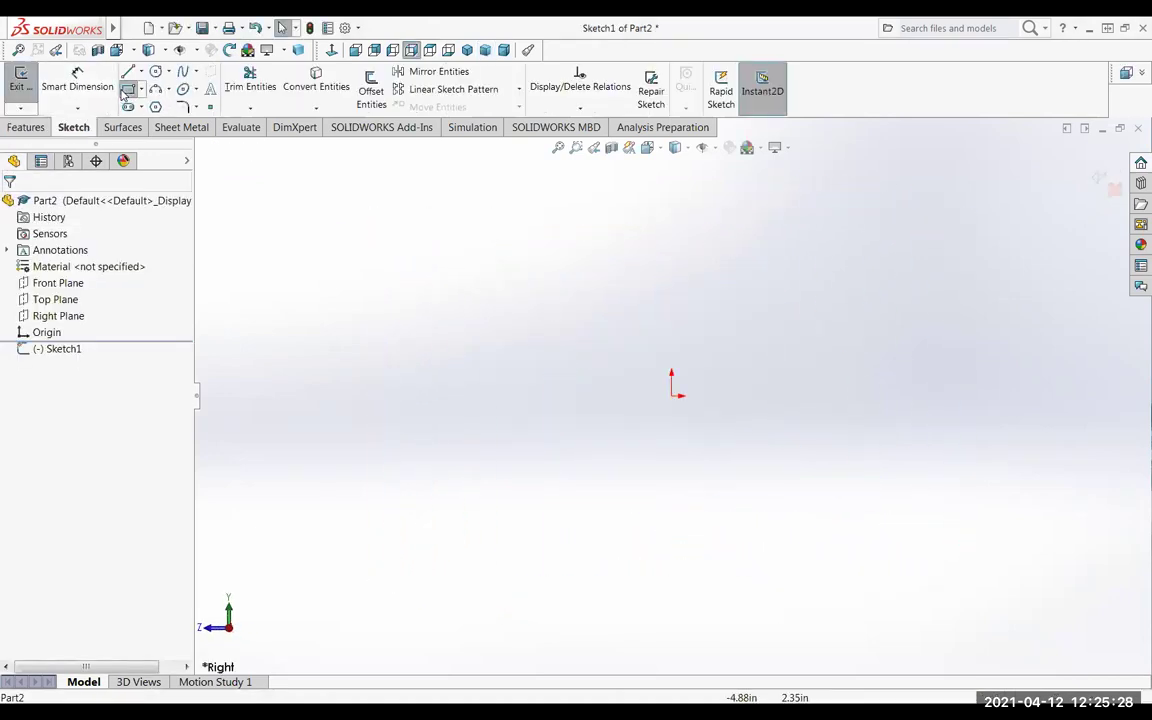
click(672, 396)
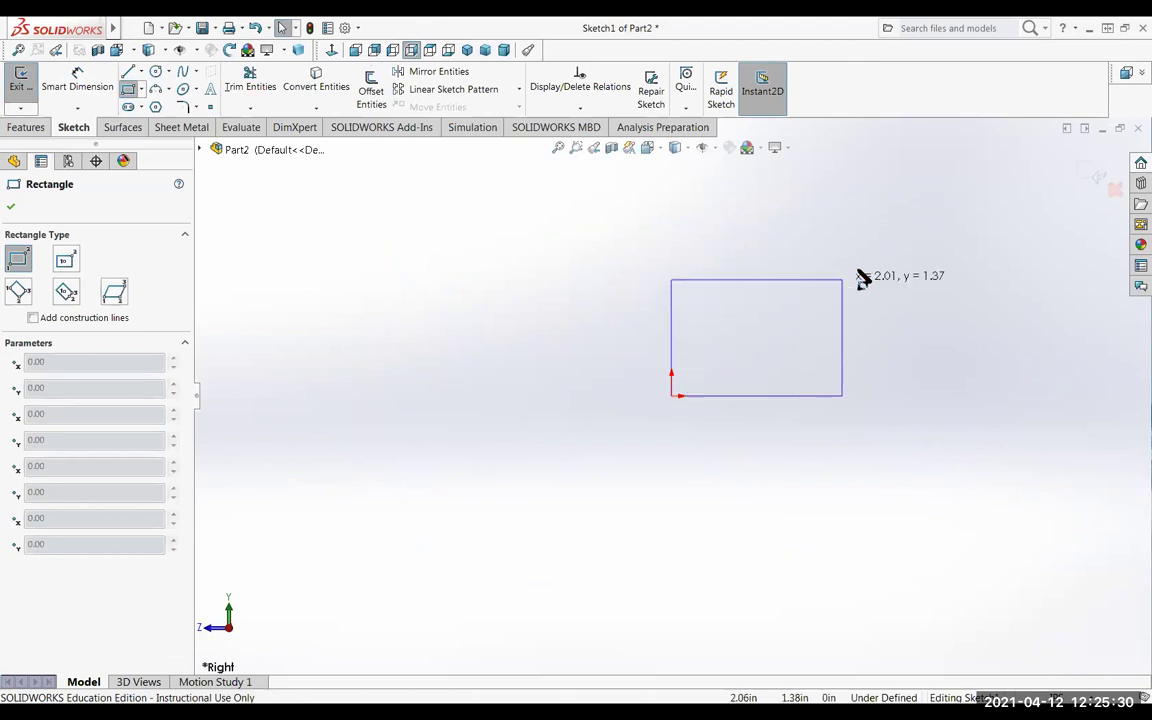
click(883, 238)
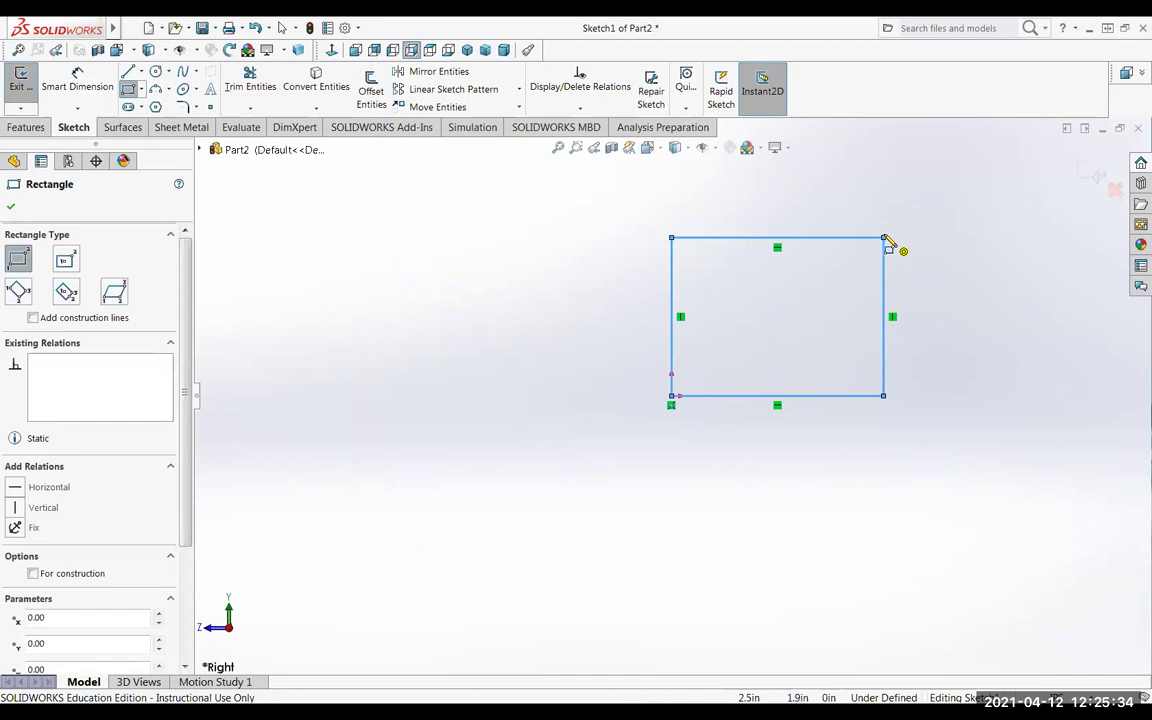
Dimension the rectangle's upper horizontal edge to 3.375 in.
click(77, 86)
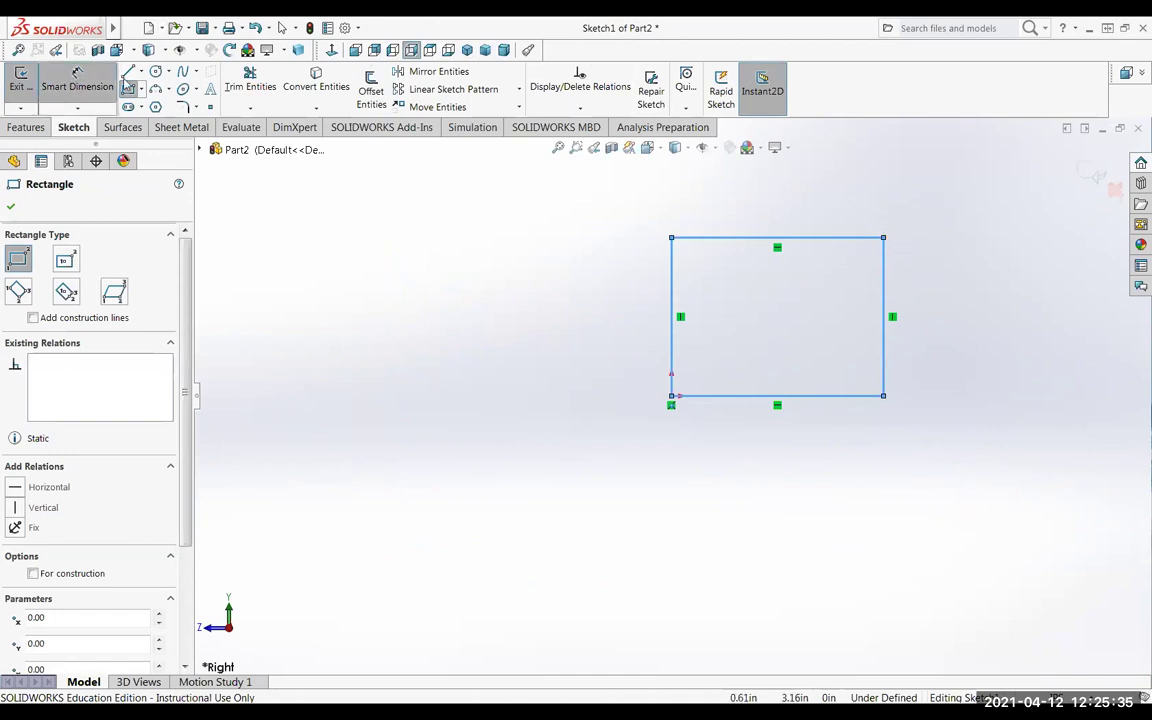
click(792, 238)
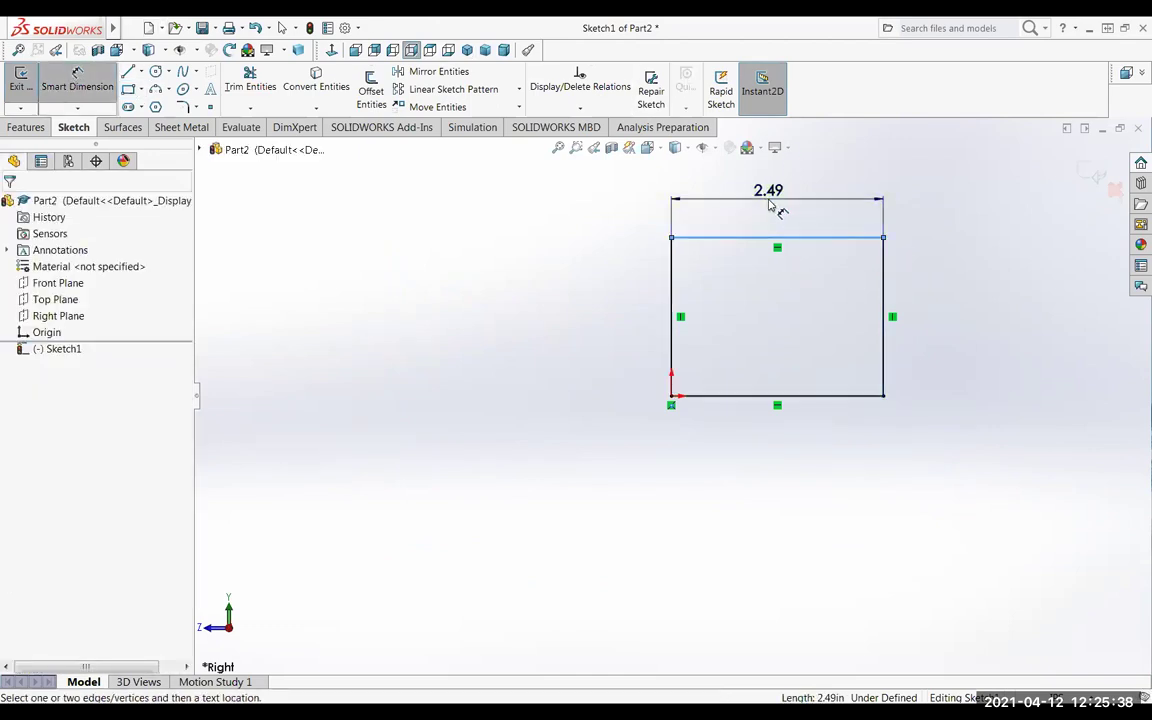
click(770, 205)
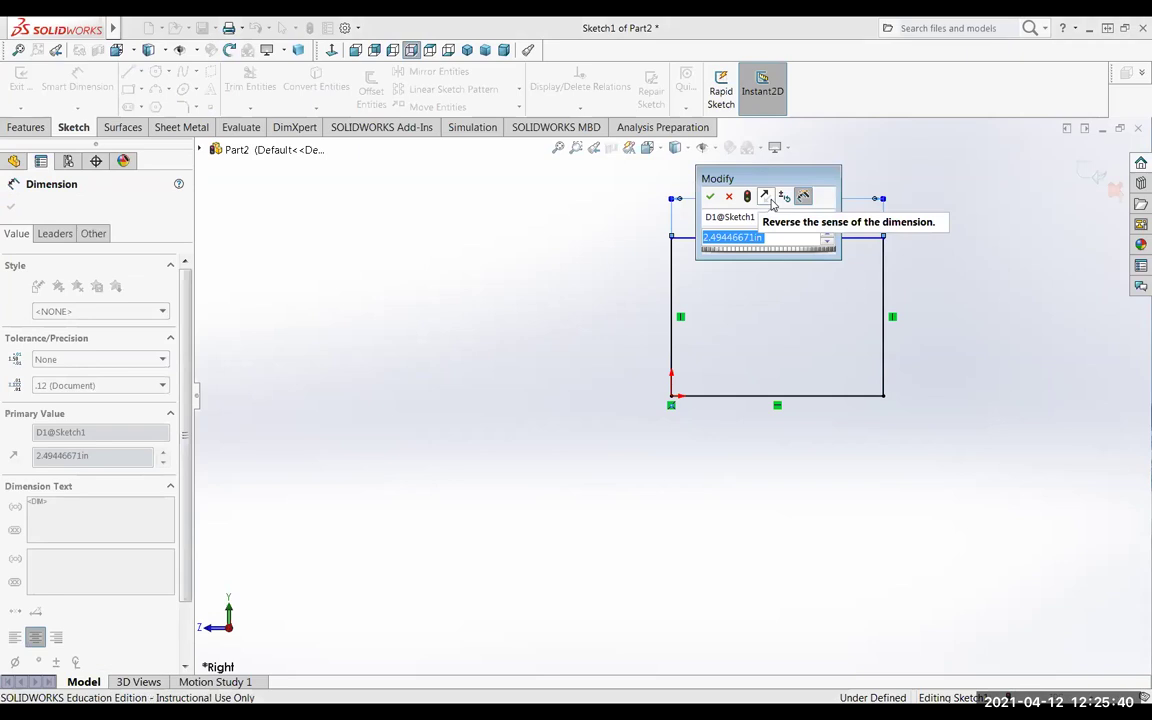
text(3.)
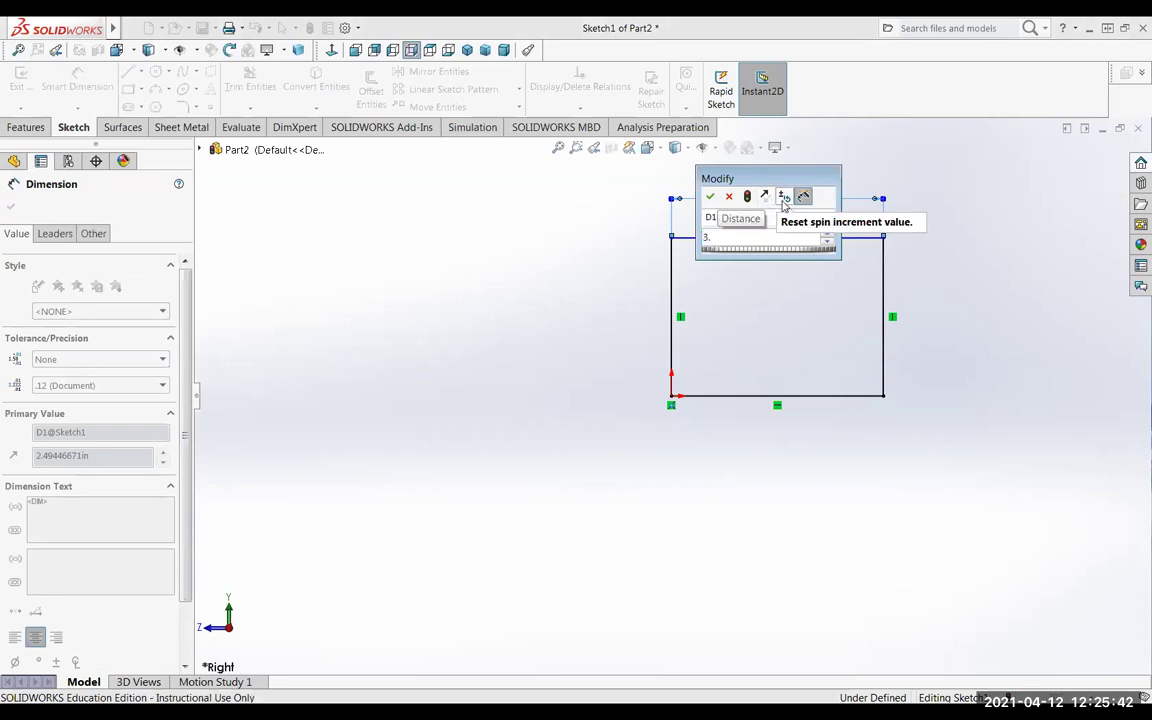
text(375)
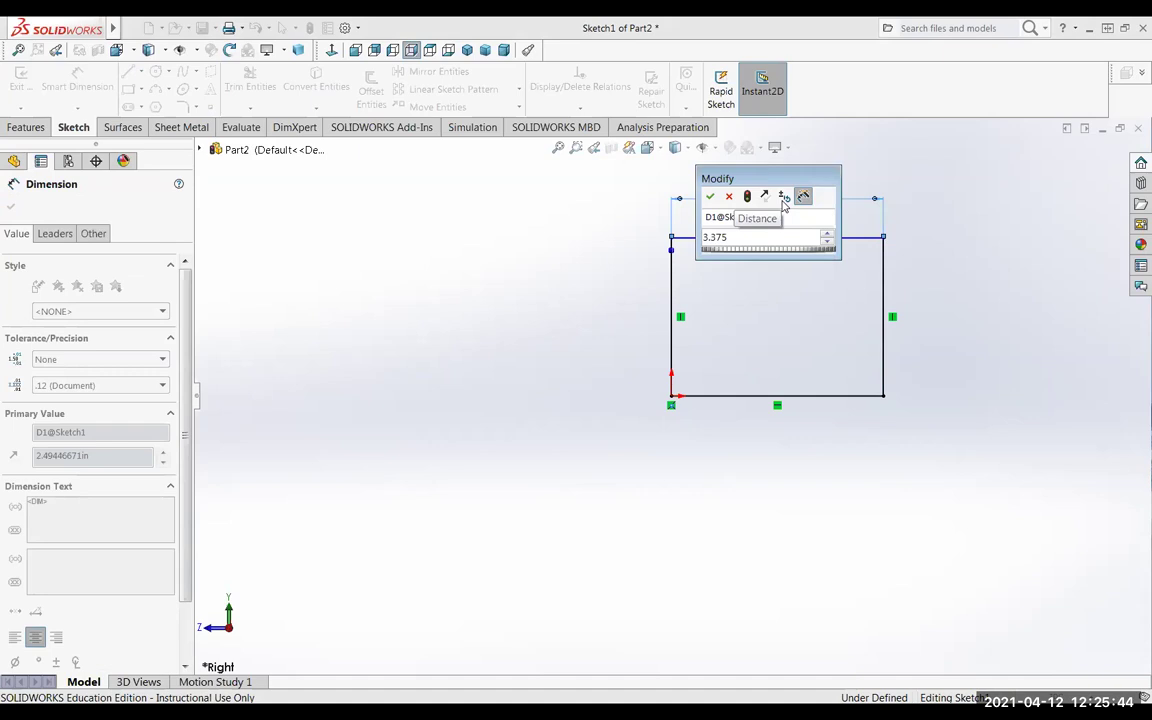
key(Return)
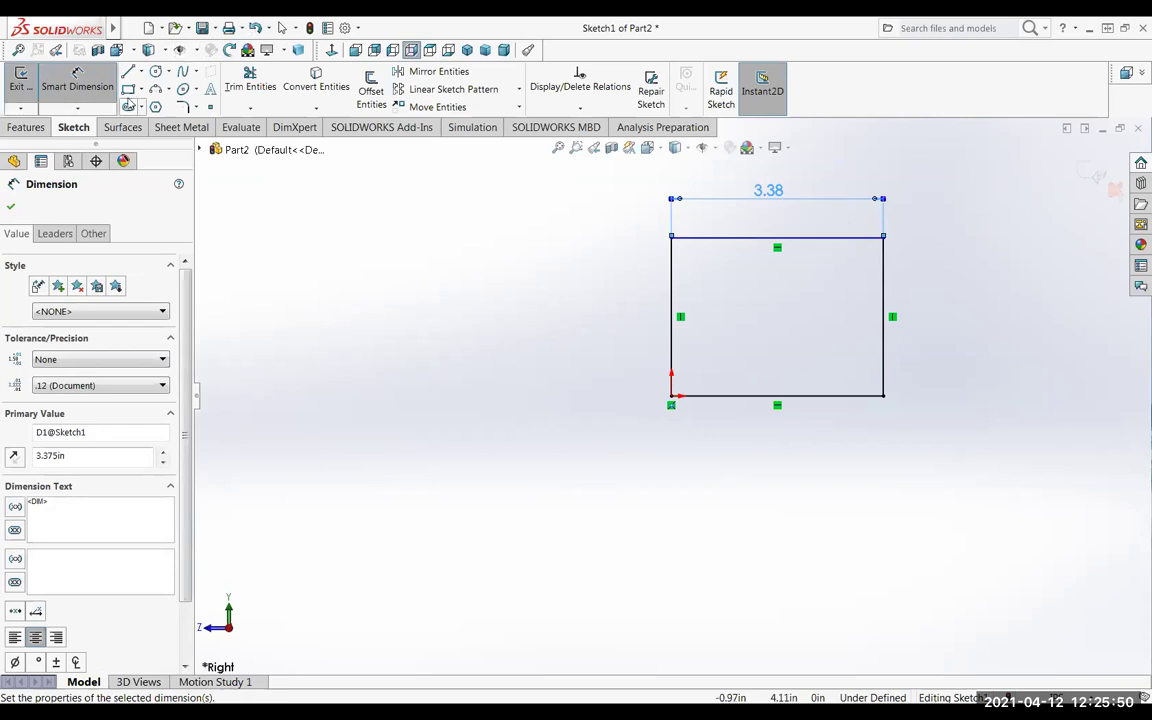
Dimension the rectangle's vertical edge at the origin to 2.5 in.
click(675, 301)
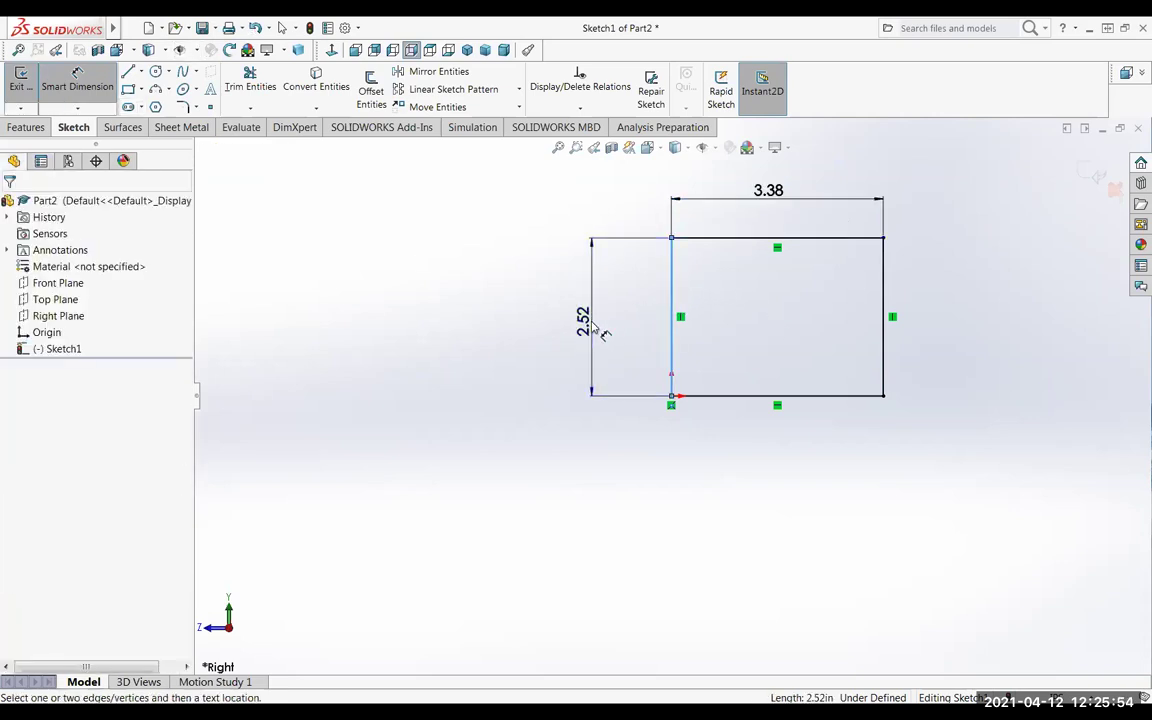
click(598, 329)
text(2.5)
key(Return)
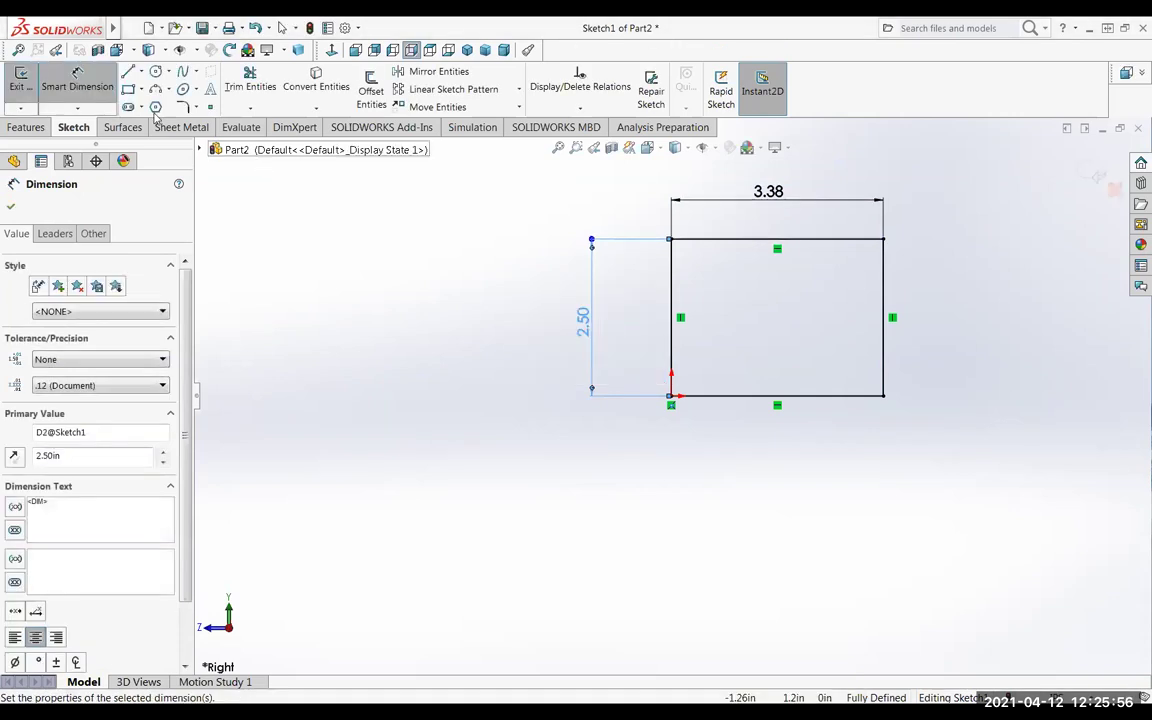
Extrude the rectangle into a solid block with a blind depth of 12 in.
key(Escape)
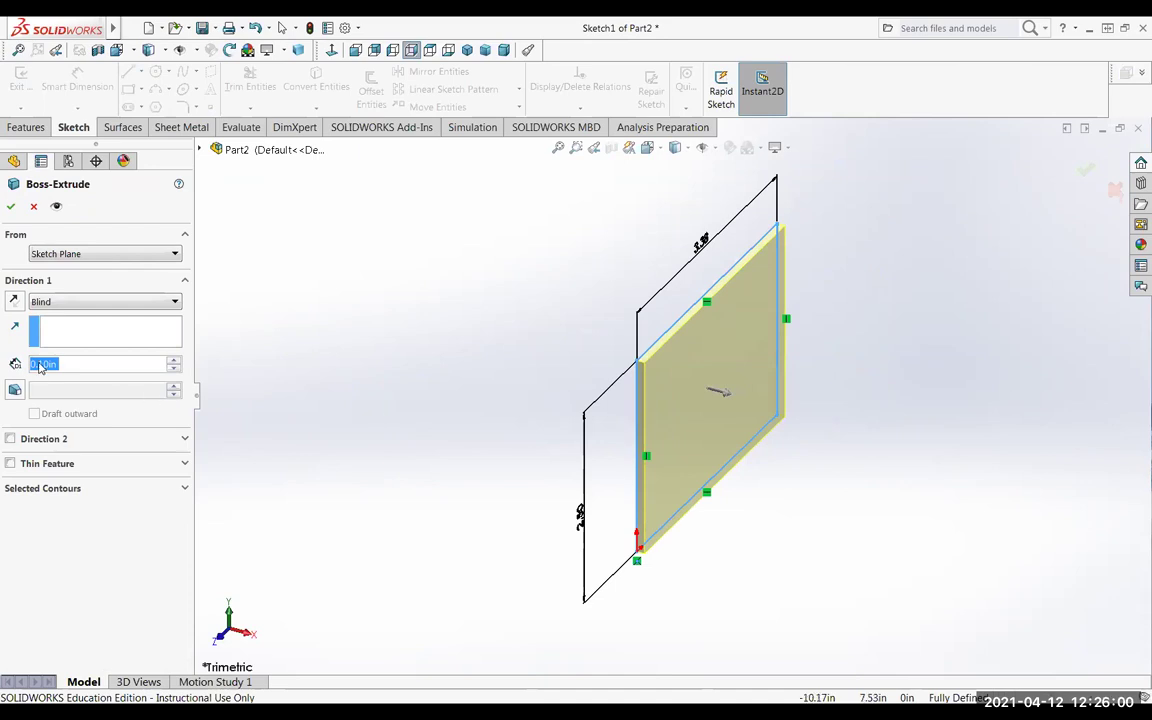
text(12)
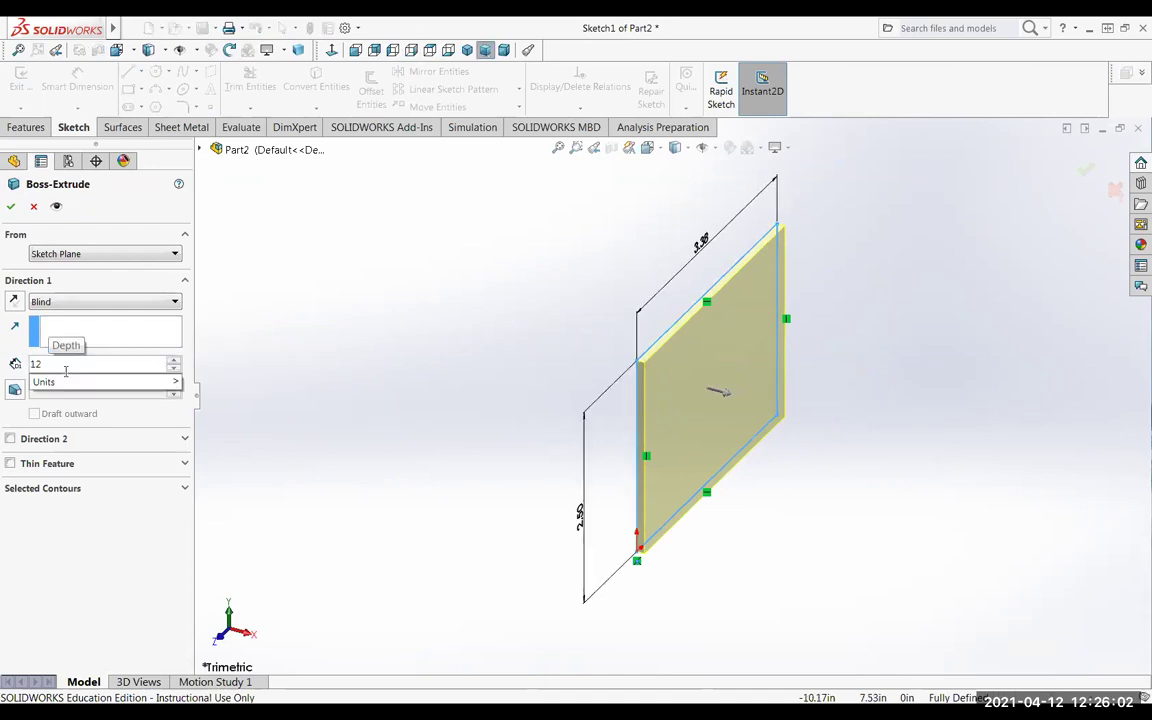
click(11, 207)
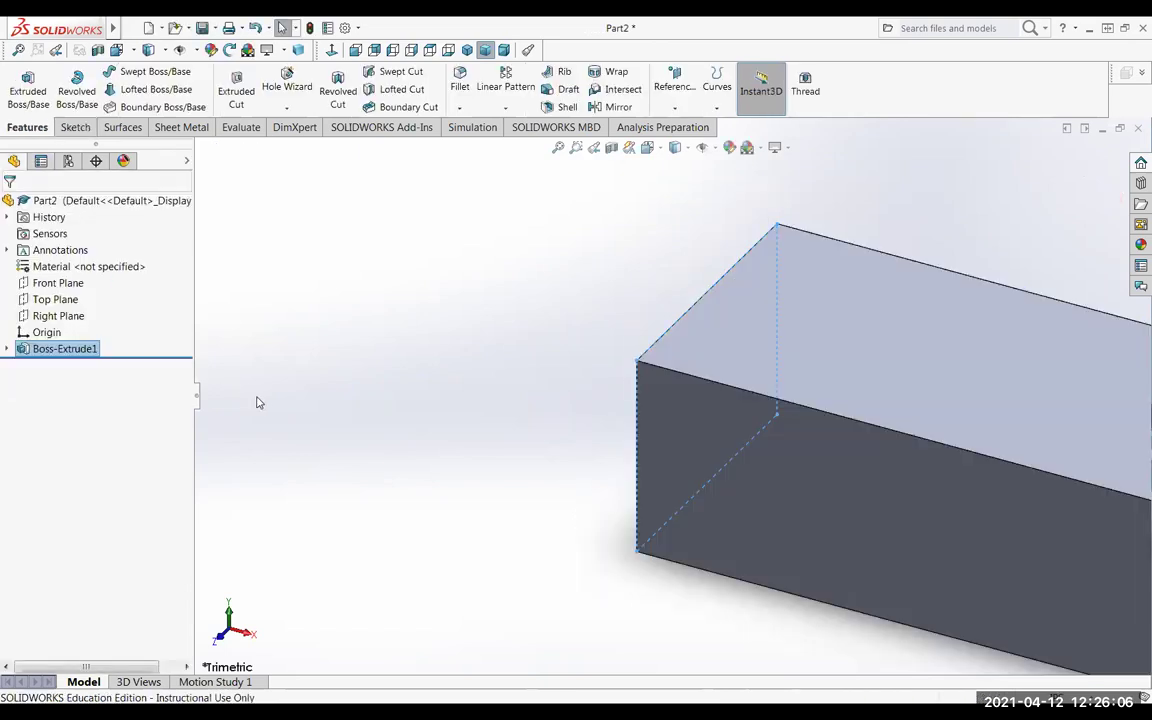
Start an extruded cut on the block's end face opposite the origin and sketch a rectangle about 2.02 by 1.84 in rising from its bottom edge.
scroll(870, 548, down, 2)
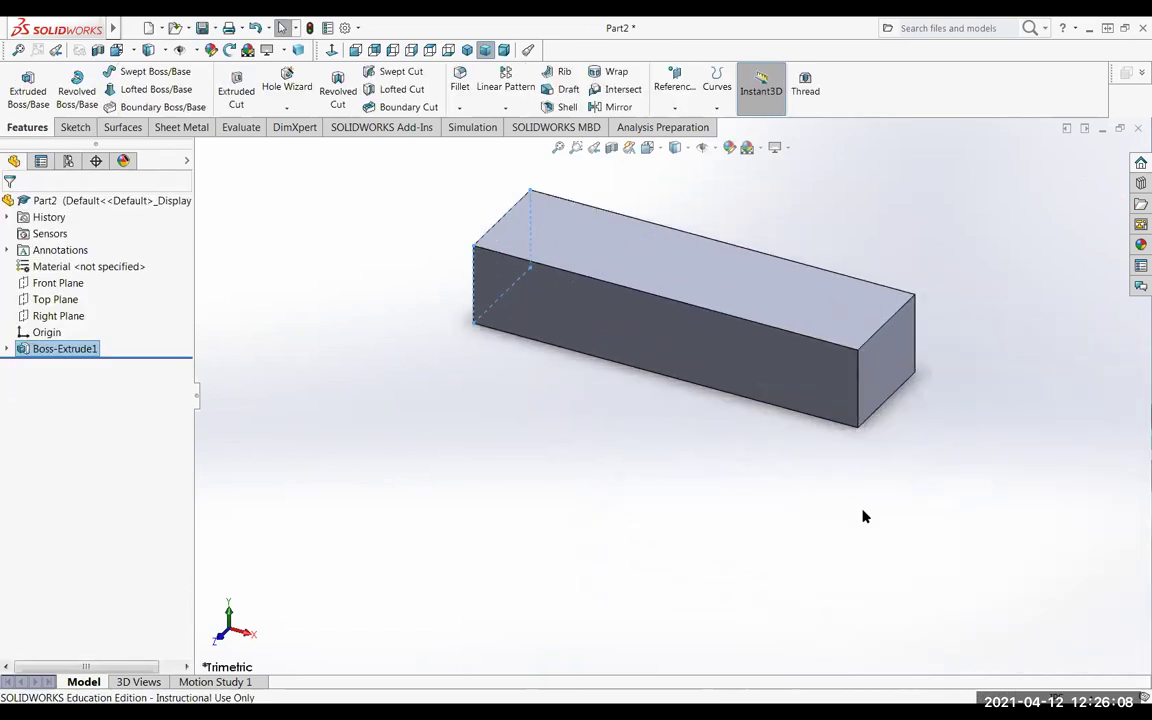
click(880, 378)
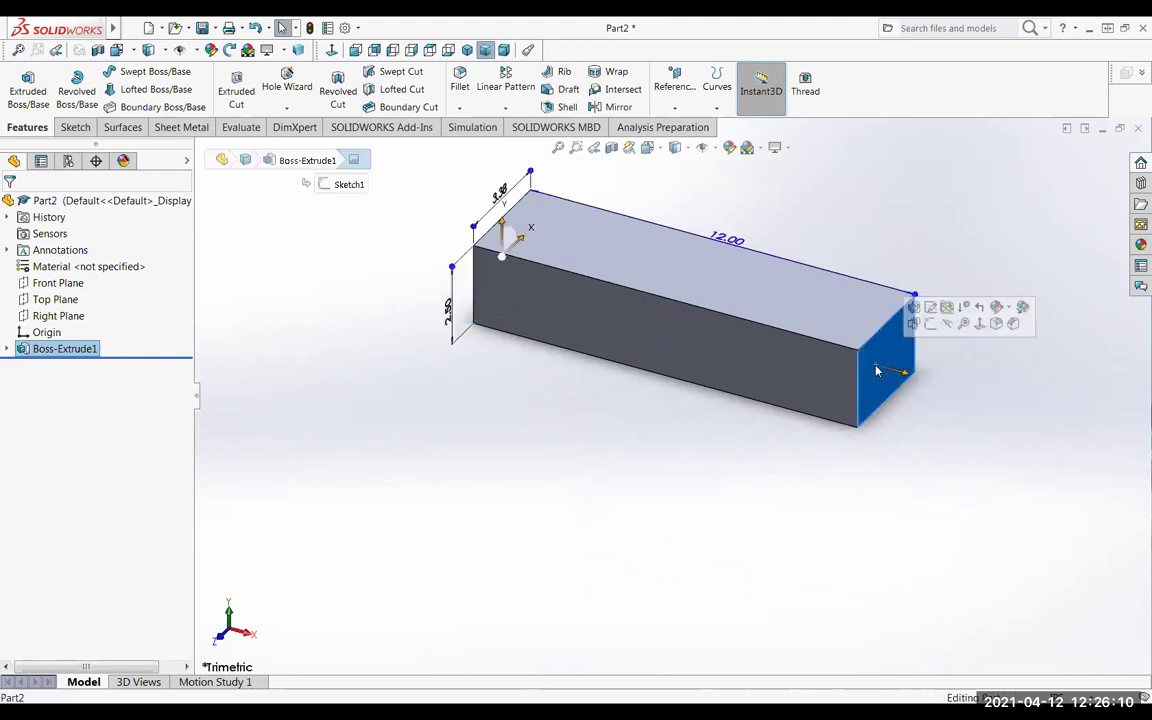
click(980, 323)
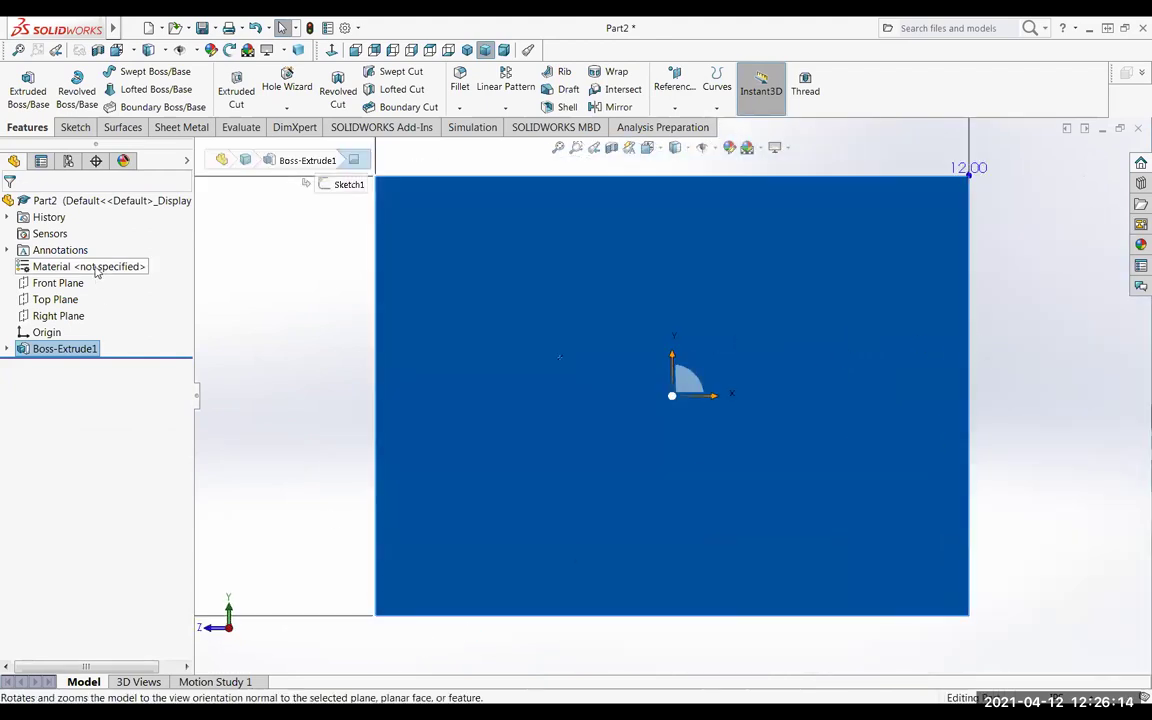
click(238, 86)
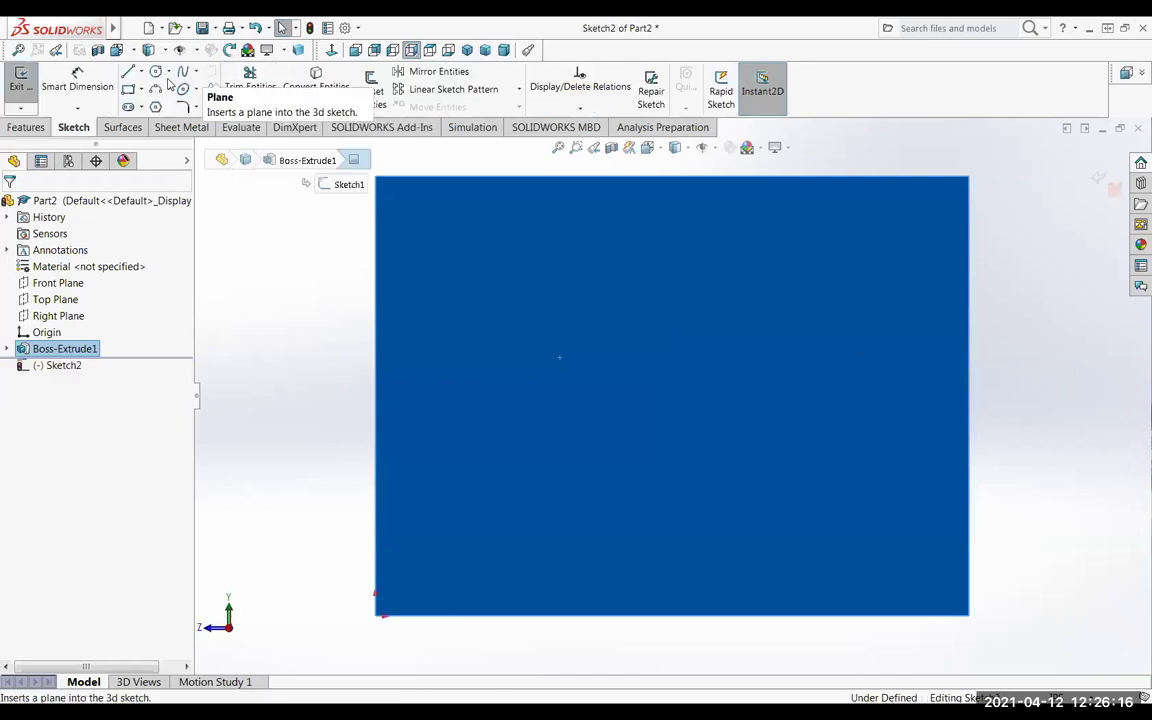
click(128, 88)
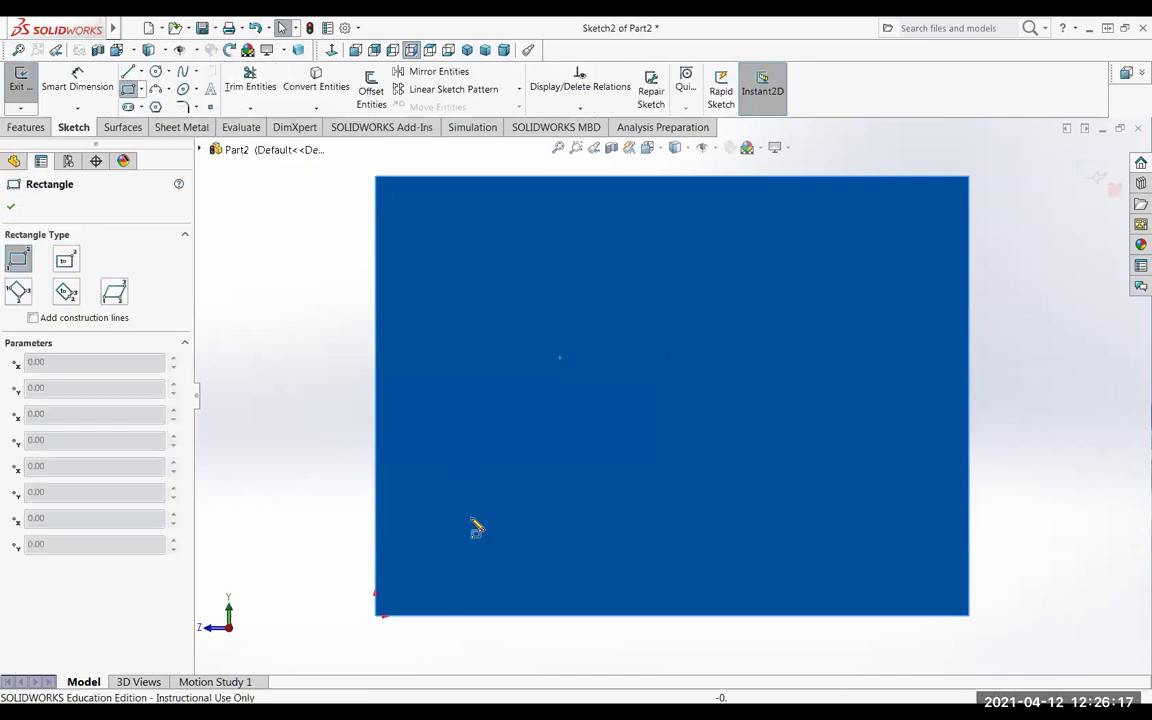
click(483, 615)
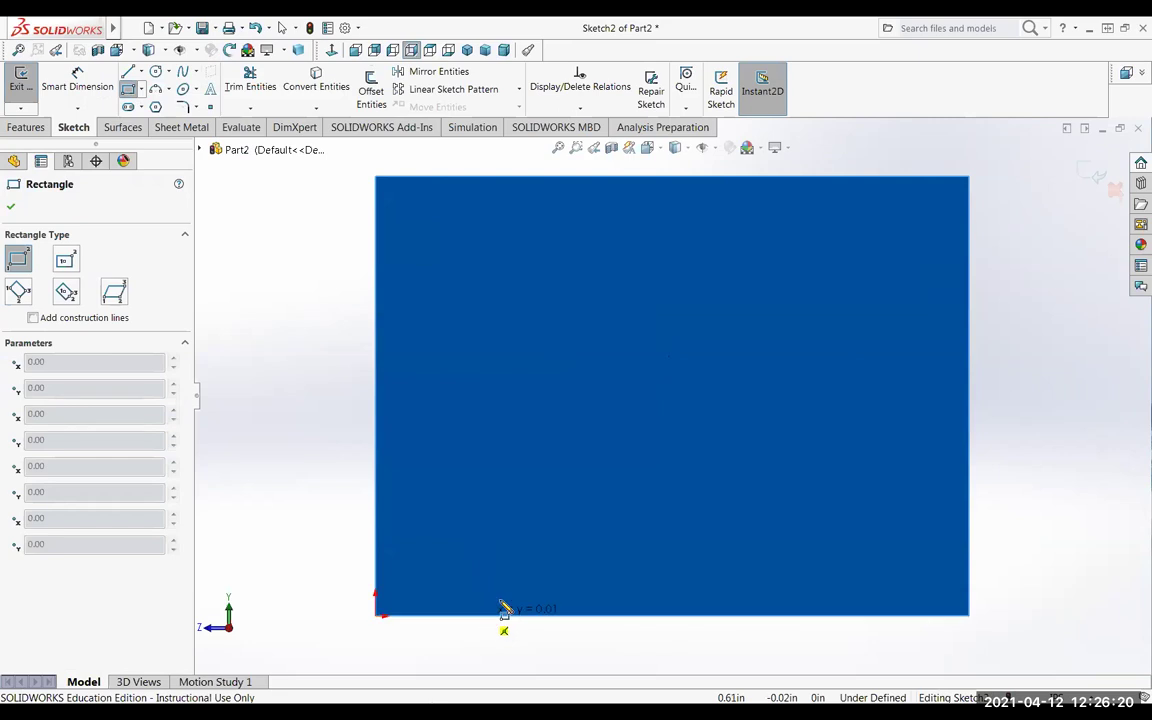
click(838, 291)
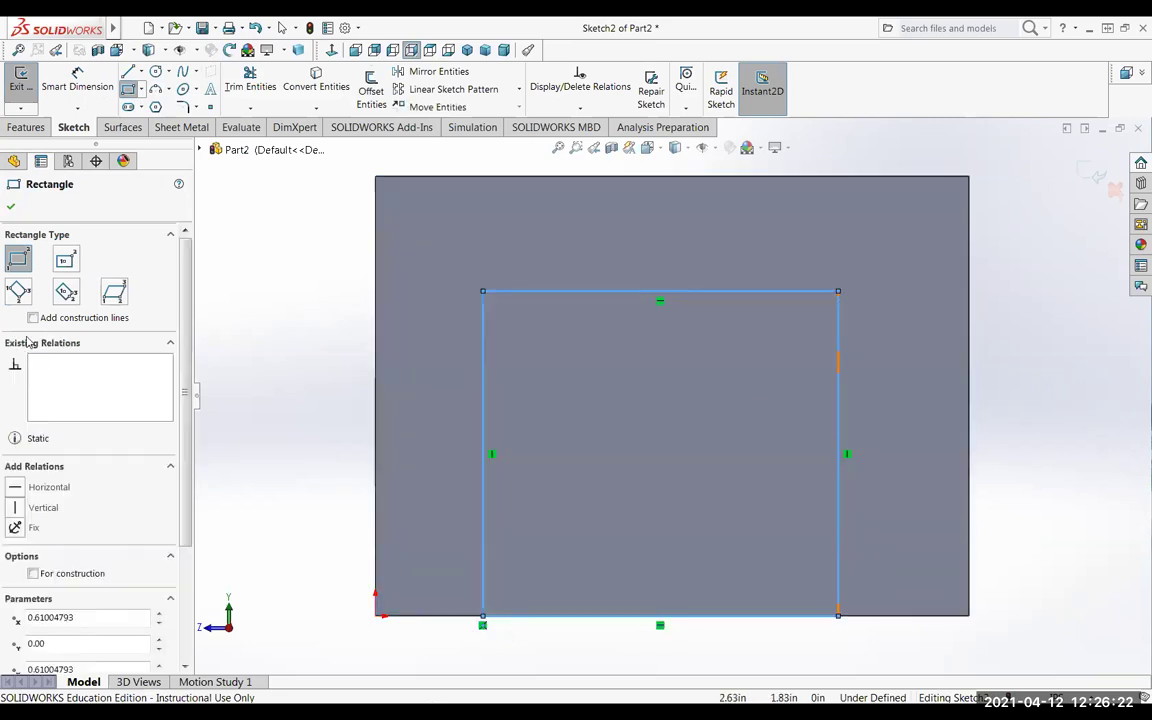
Dimension the gap between the face's vertical edge at the origin and the rectangle's nearest side to 13/16 in.
click(77, 80)
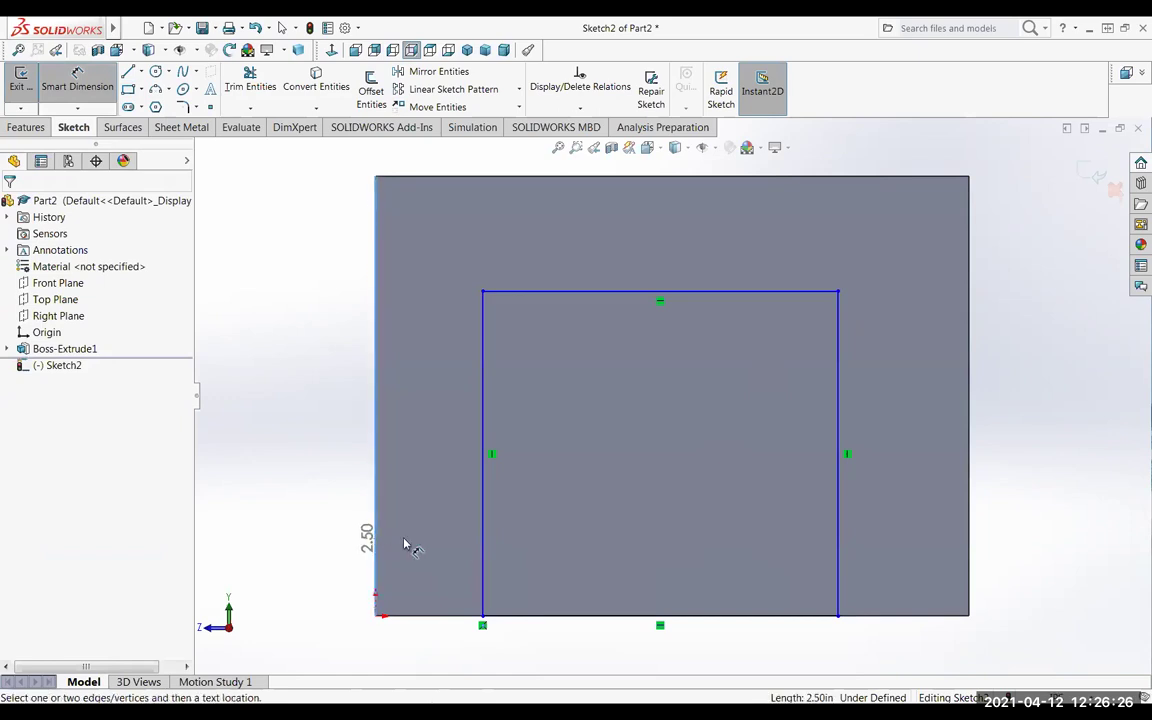
click(481, 544)
click(377, 600)
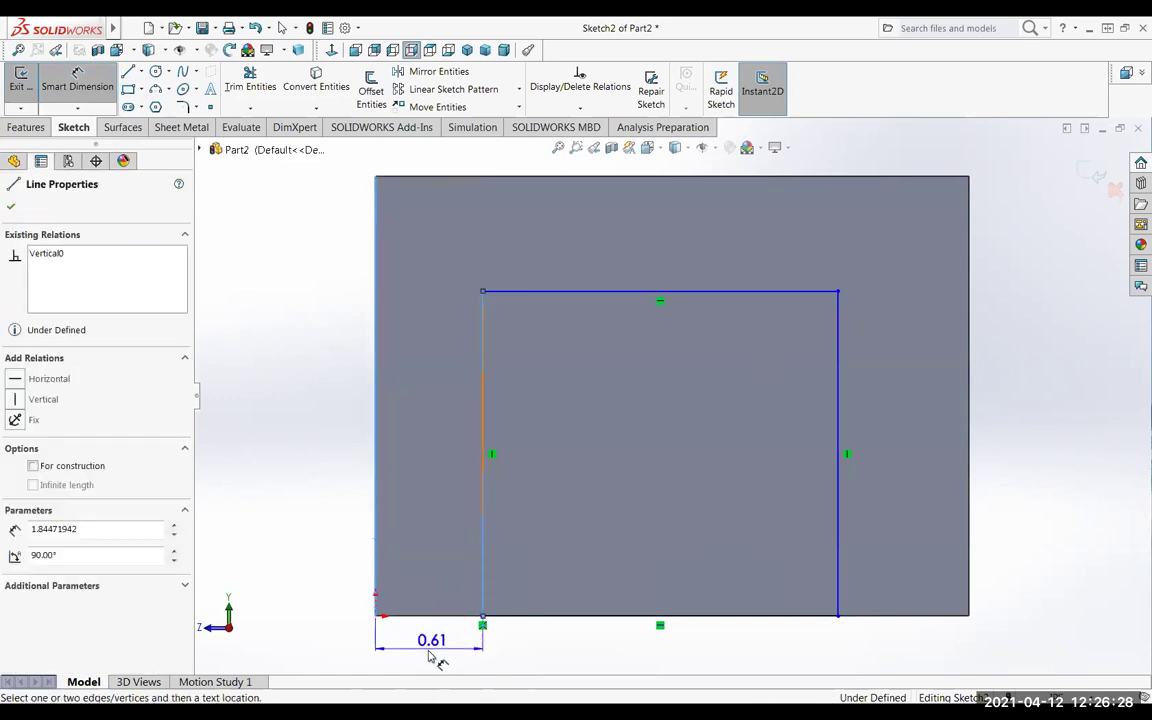
click(426, 652)
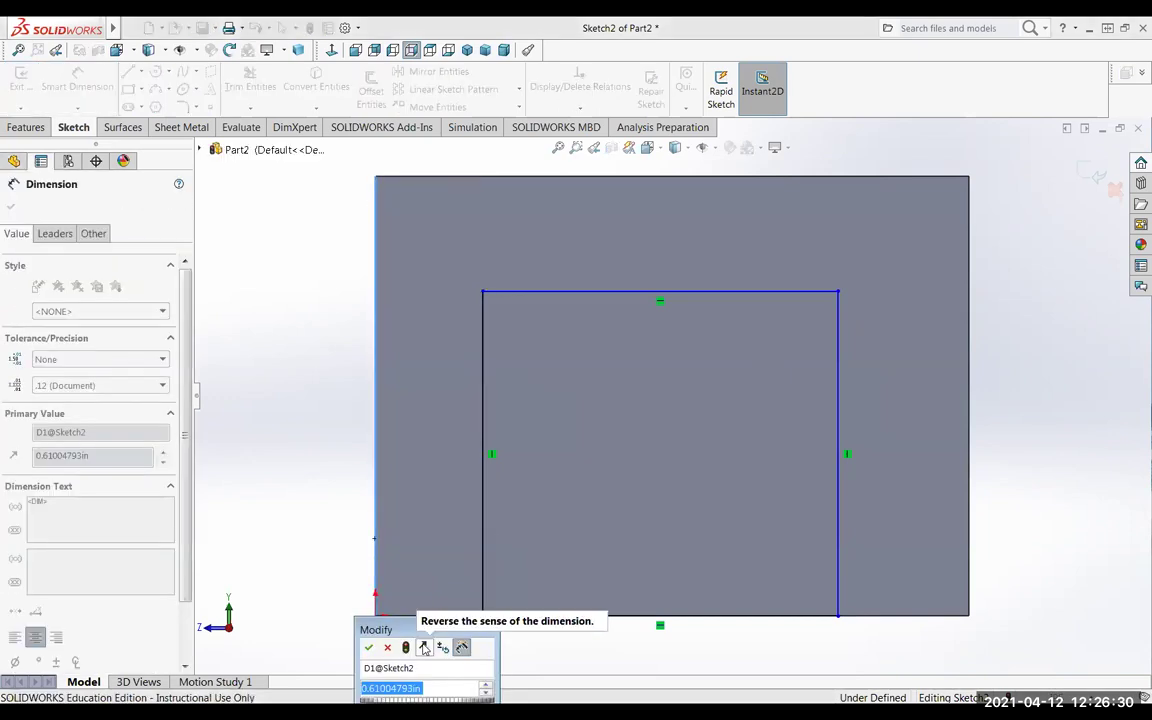
text(13/1)
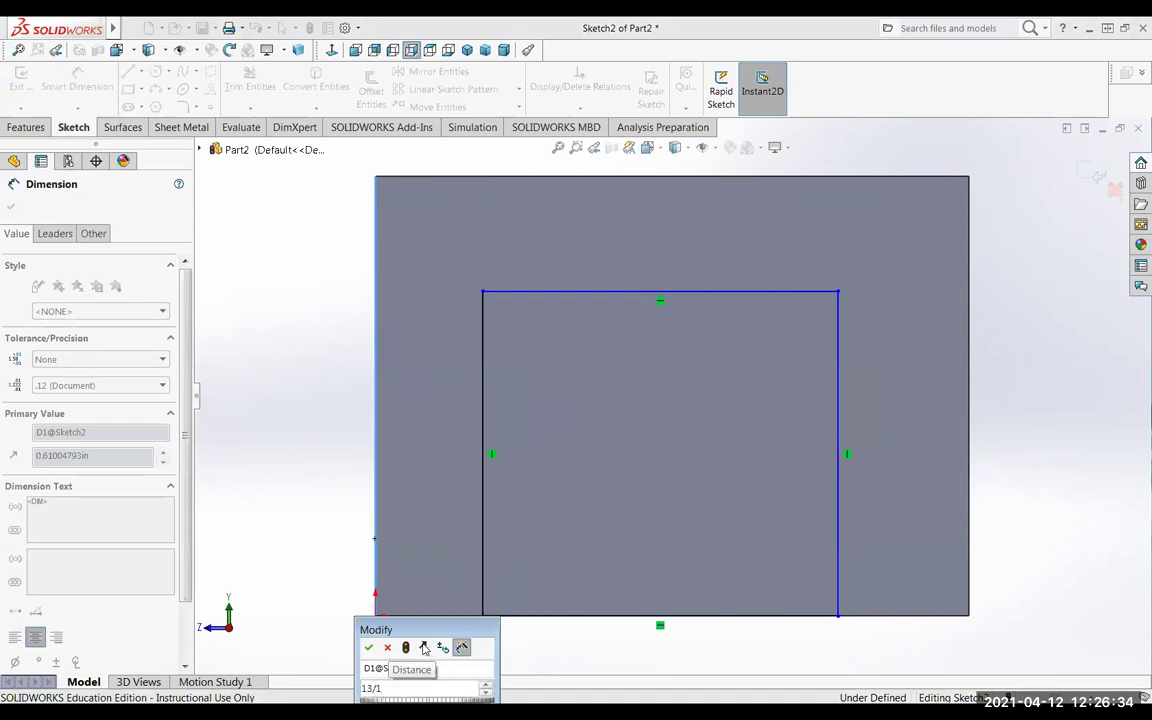
text(6)
key(Return)
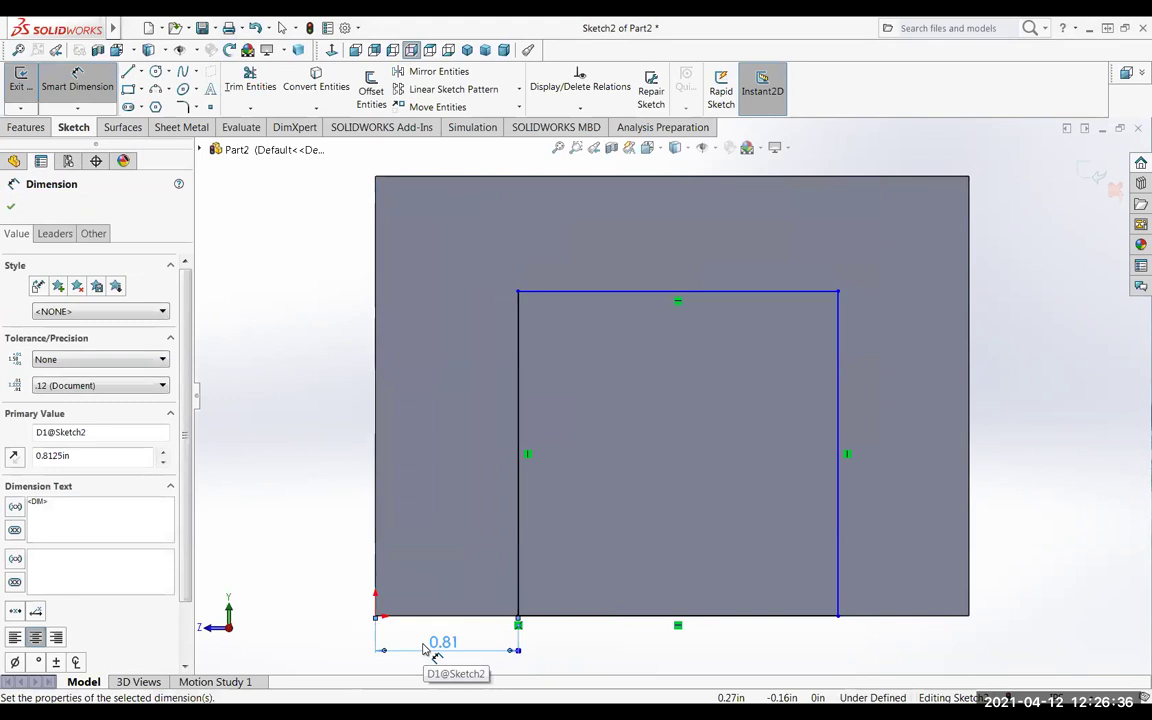
Dimension the width between the cut rectangle's two vertical sides to 1.76 in.
click(519, 535)
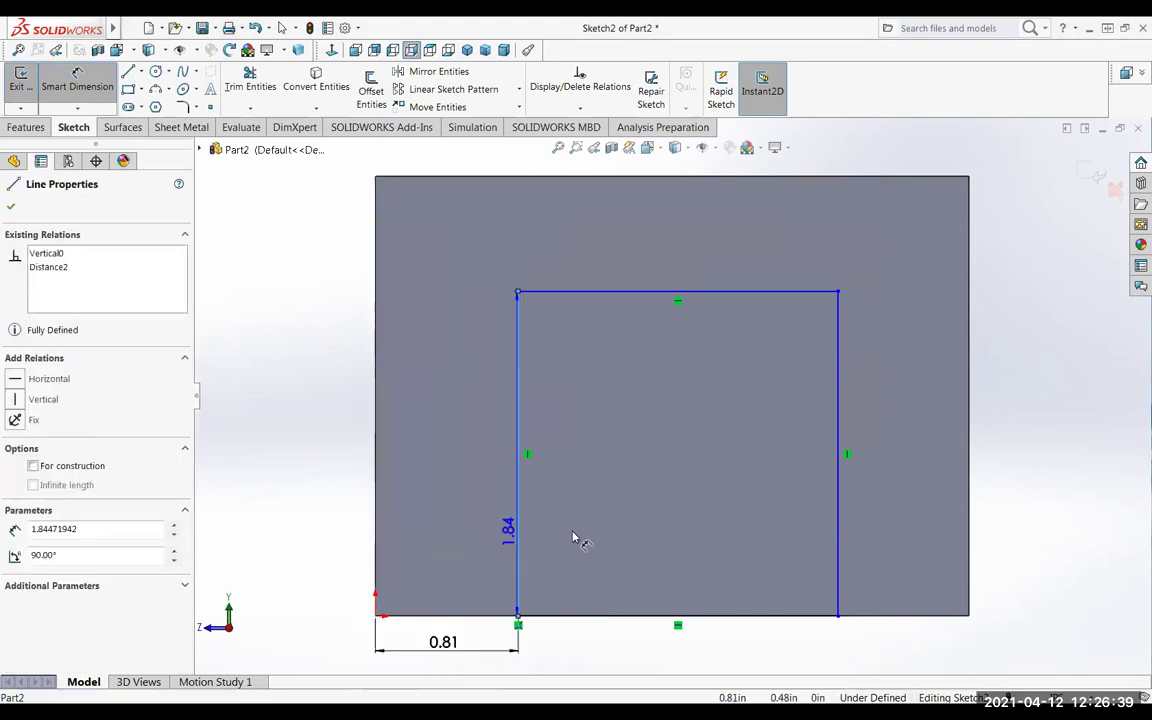
click(845, 548)
click(683, 658)
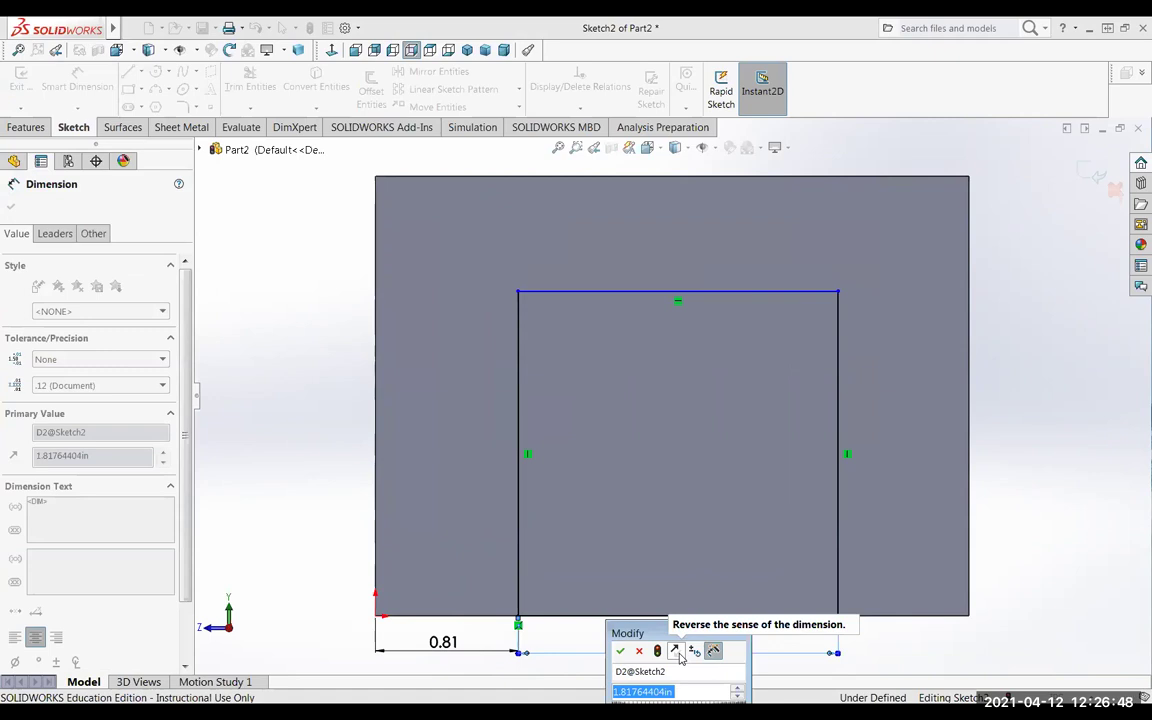
text(1.76)
key(Return)
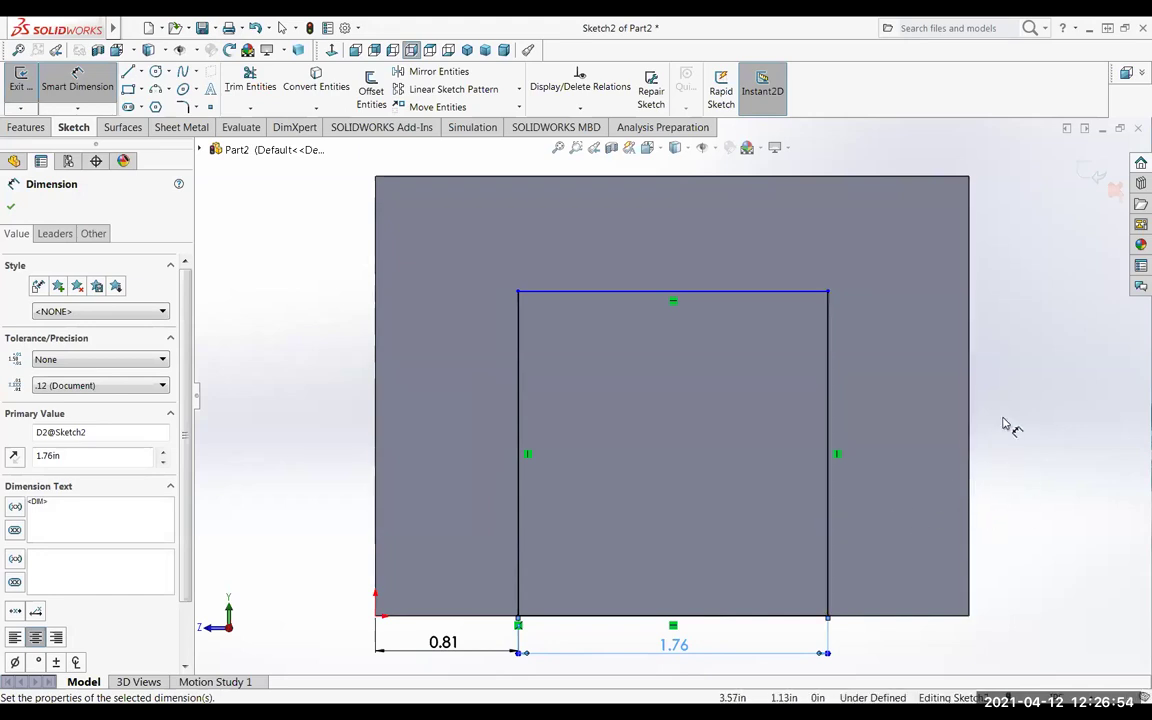
Dimension the height between the cut rectangle's bottom and top lines to 1.75 in.
click(748, 617)
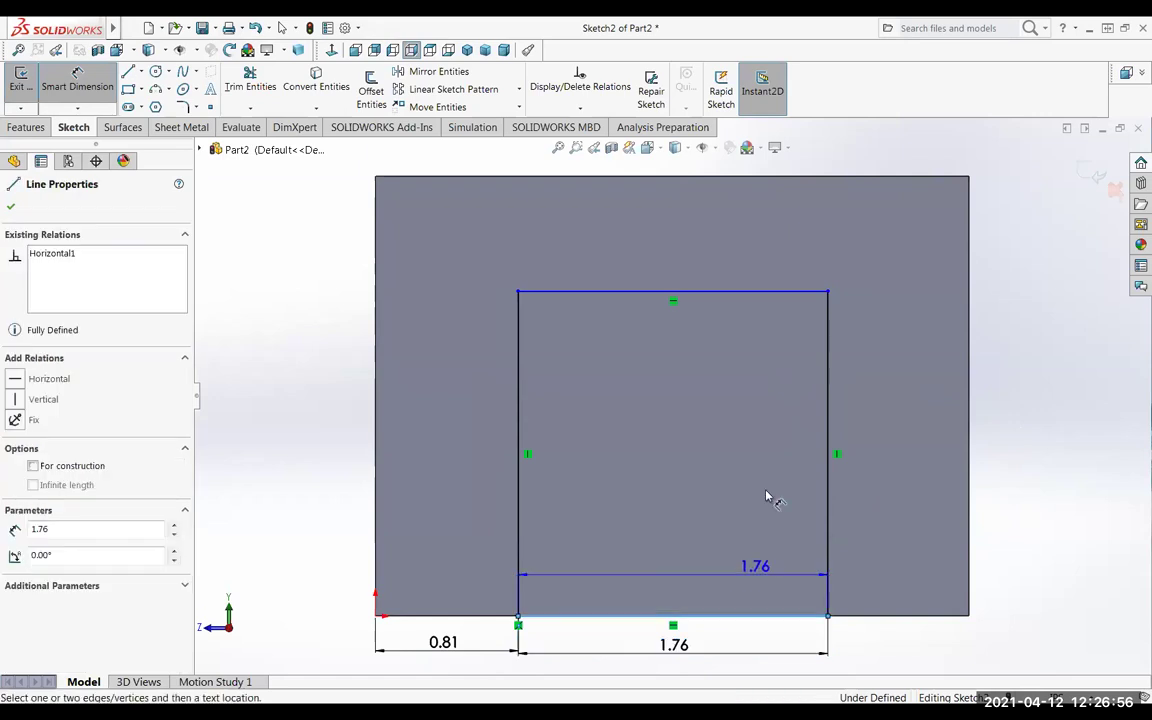
click(745, 296)
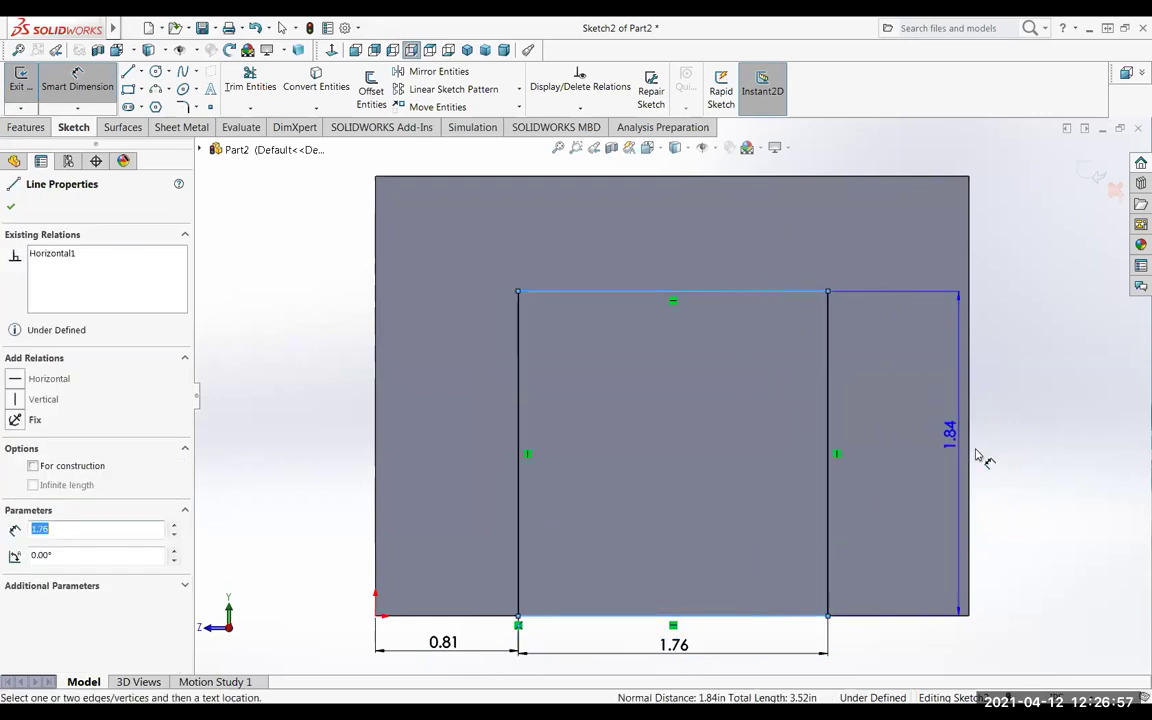
click(1040, 468)
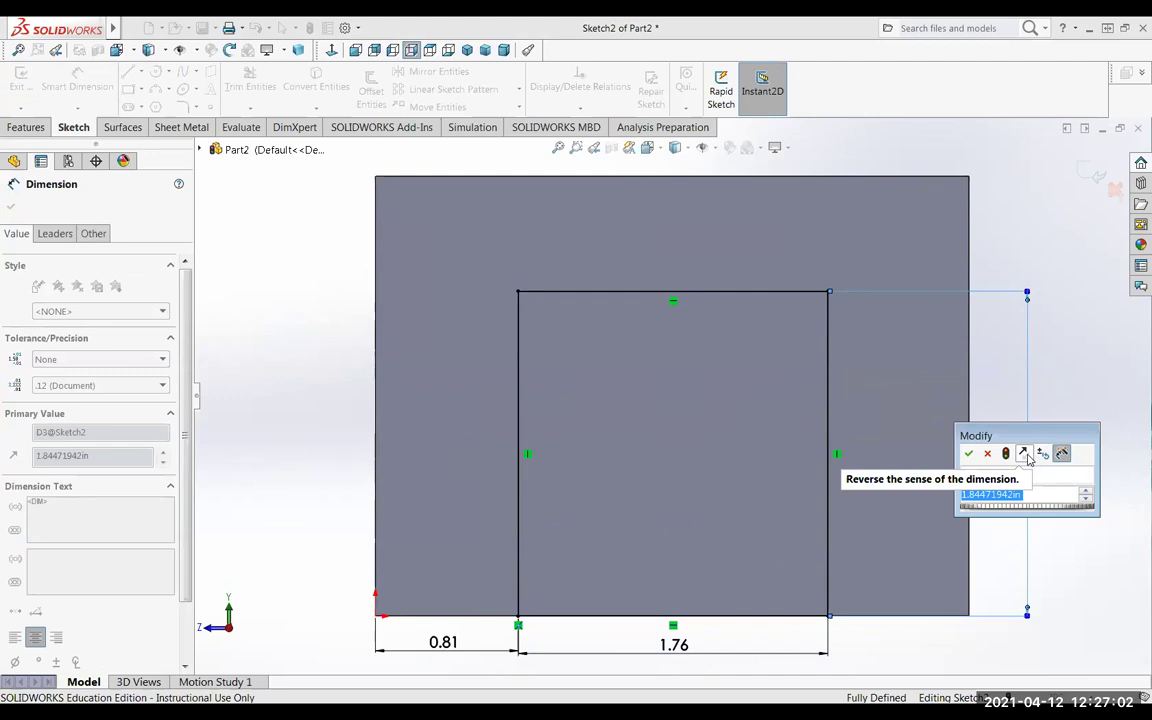
text(1.75)
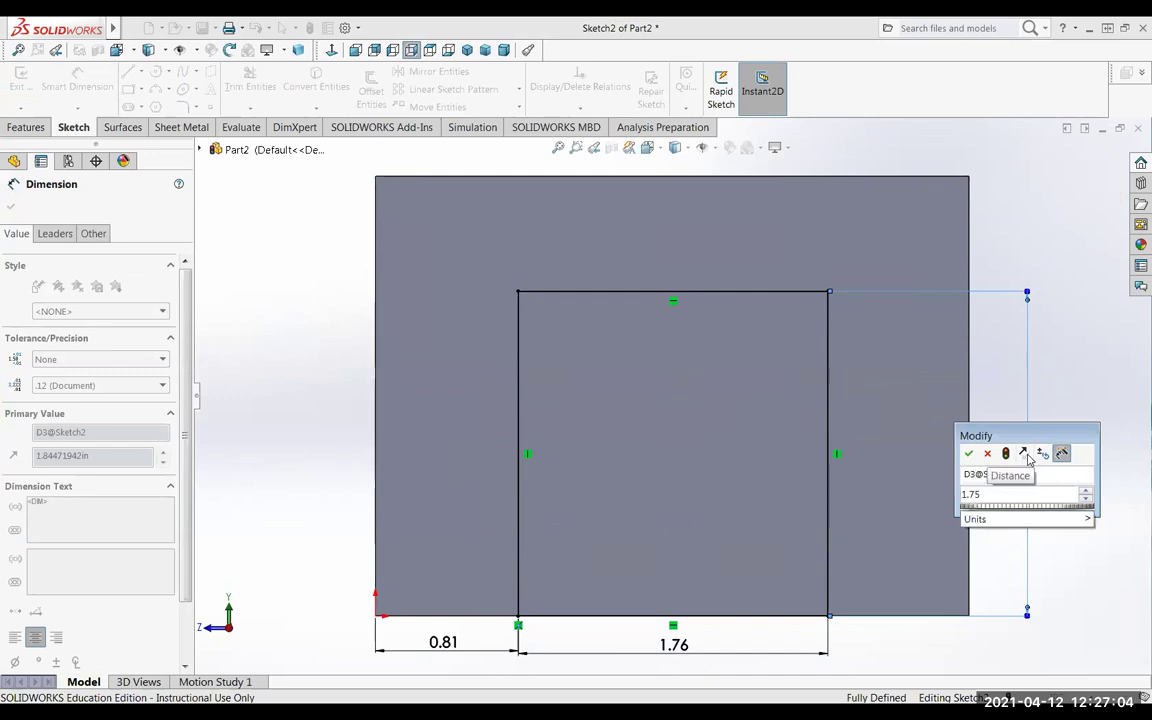
key(Return)
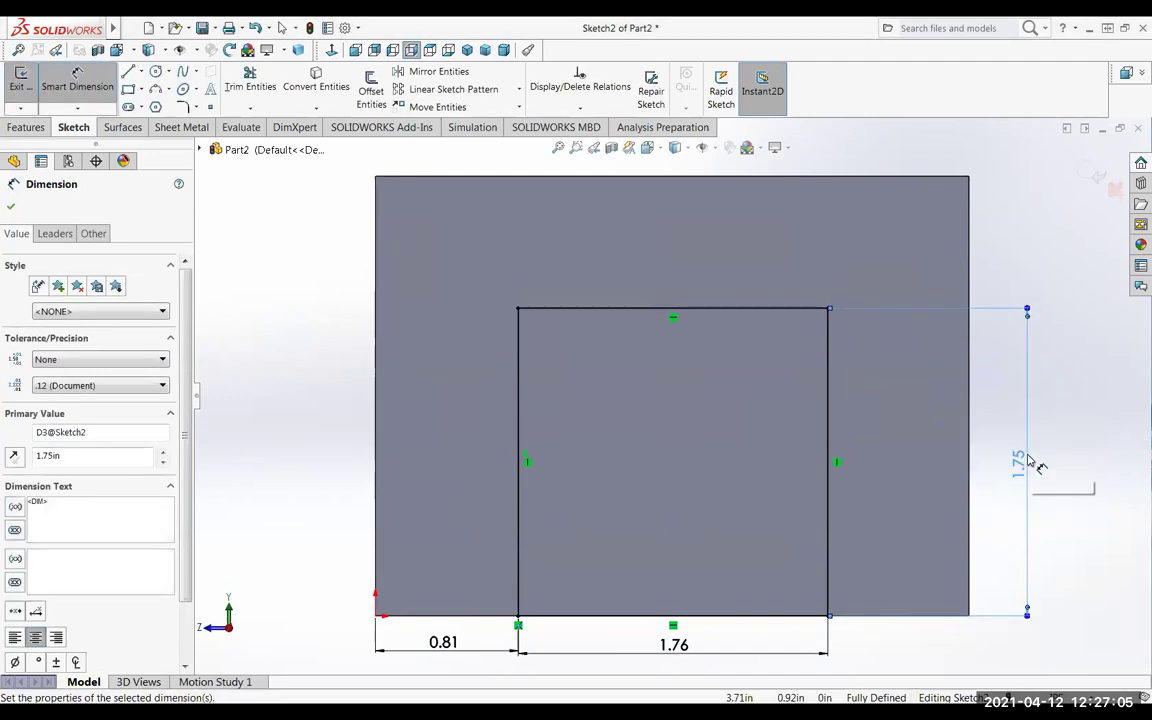
Finish the channel sketch and cut the rectangle Through All along the block's length.
click(22, 88)
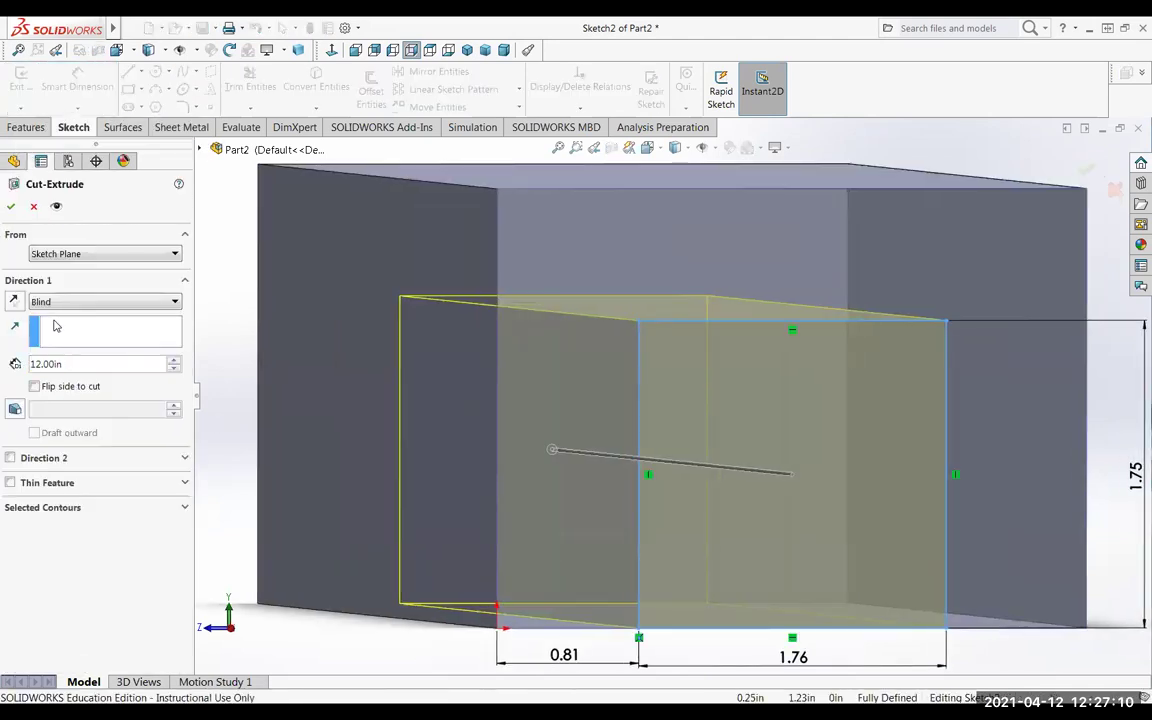
click(55, 302)
click(60, 314)
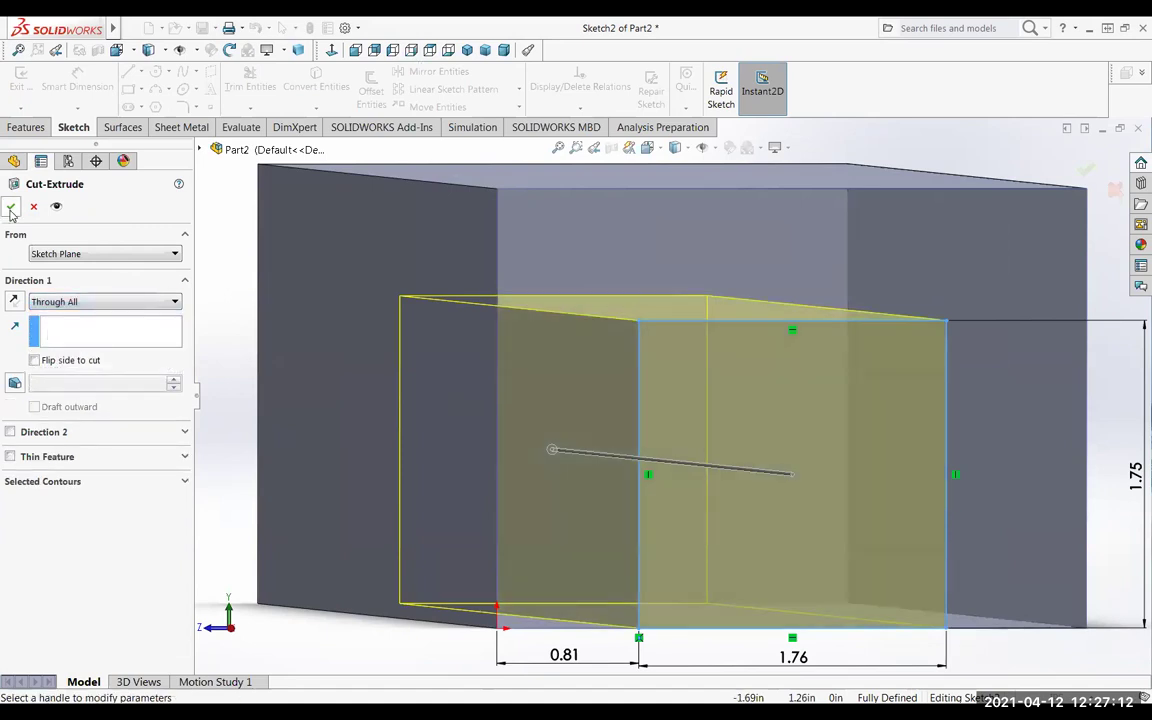
key(Return)
scroll(362, 452, up, 3)
middle_drag(365, 452, 407, 491)
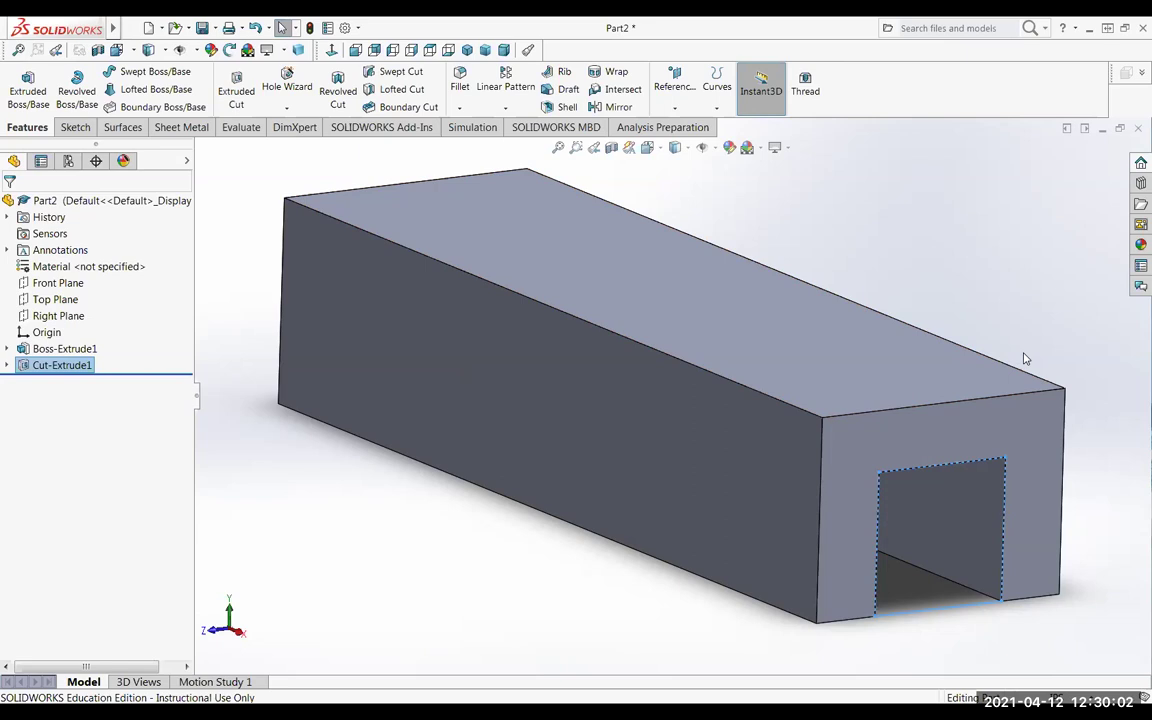
Start a sketch on the block's rear 12 by 2.5 in face and draw a vertical centerline about 4.86 in long from the bottom edge's midpoint.
middle_drag(966, 322, 815, 432)
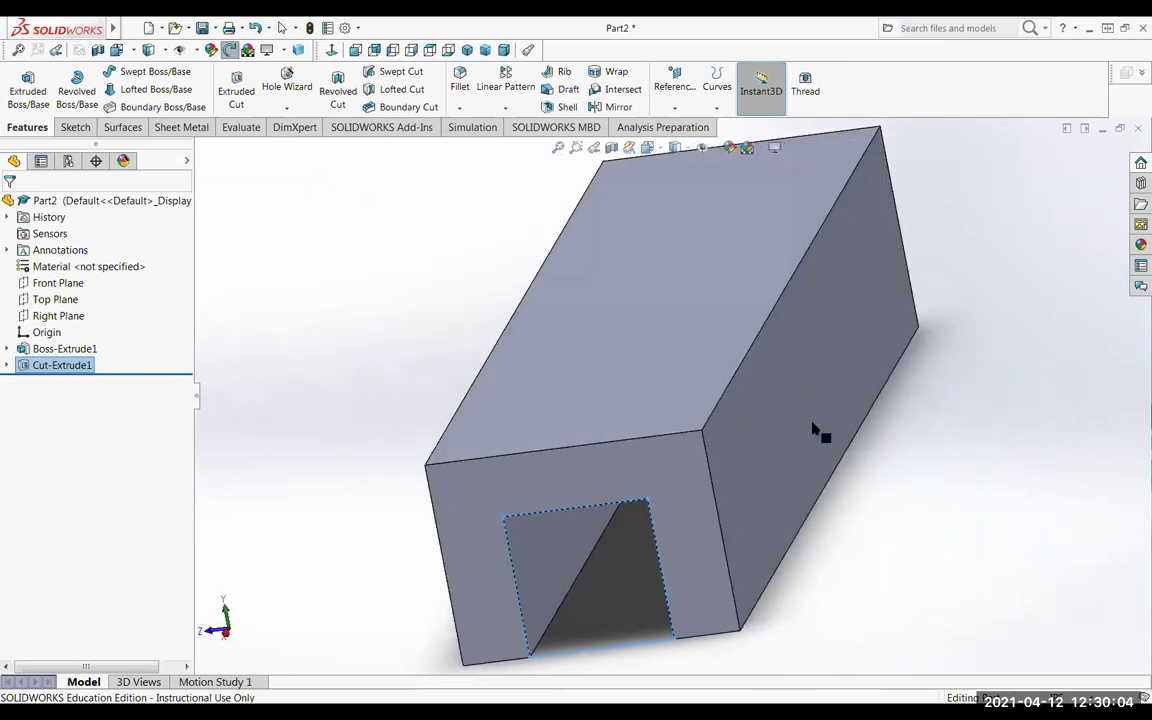
click(812, 404)
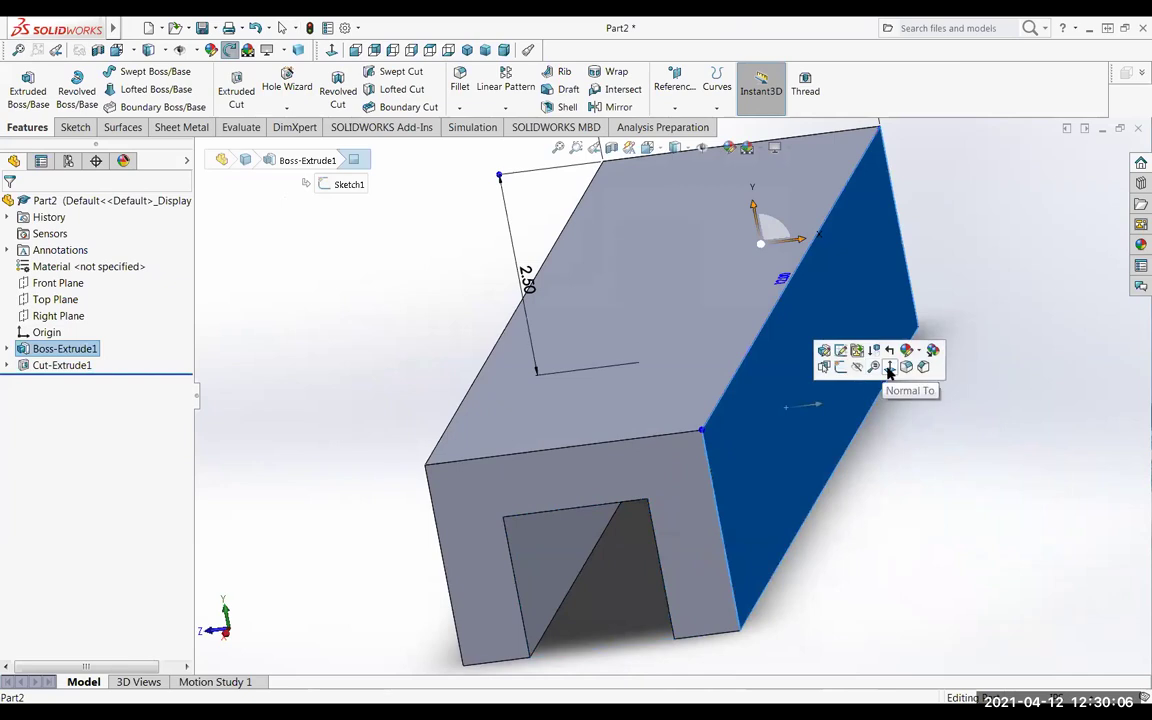
click(889, 368)
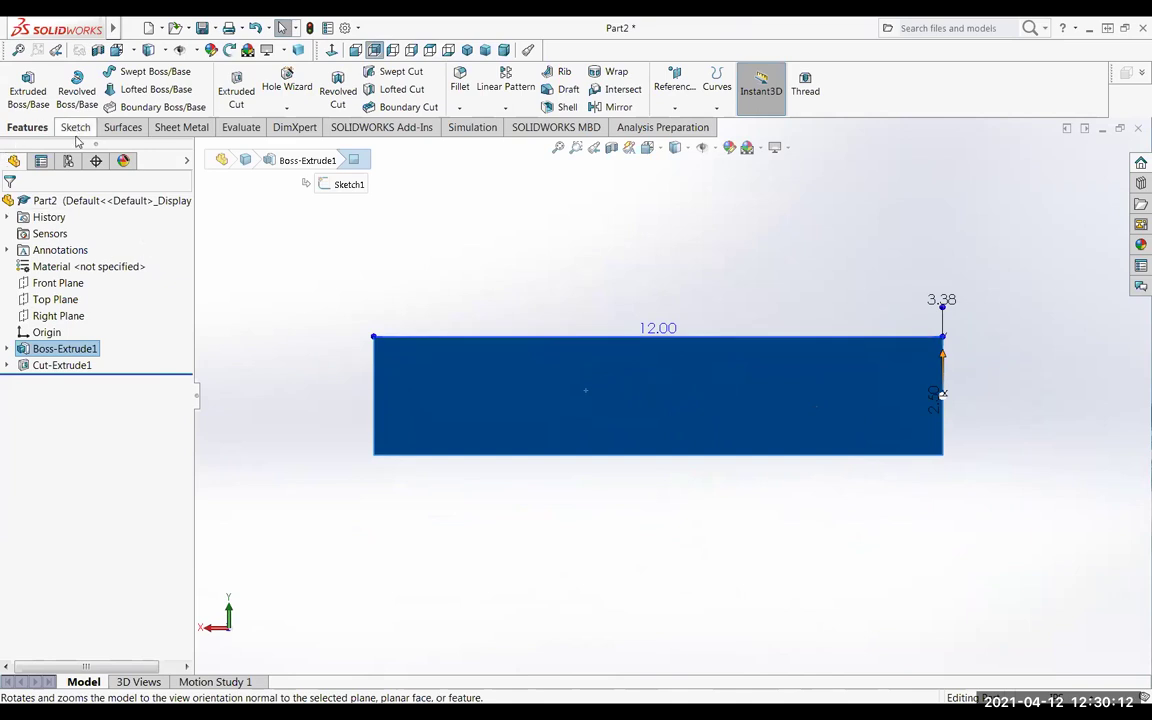
click(27, 92)
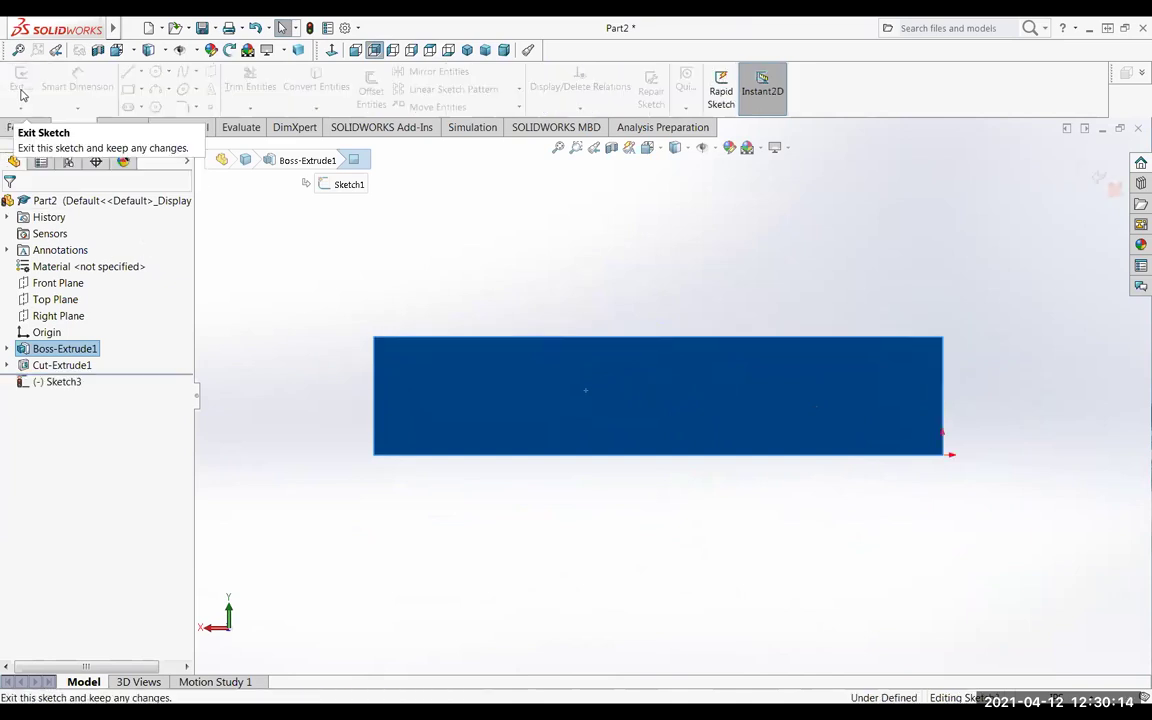
click(141, 72)
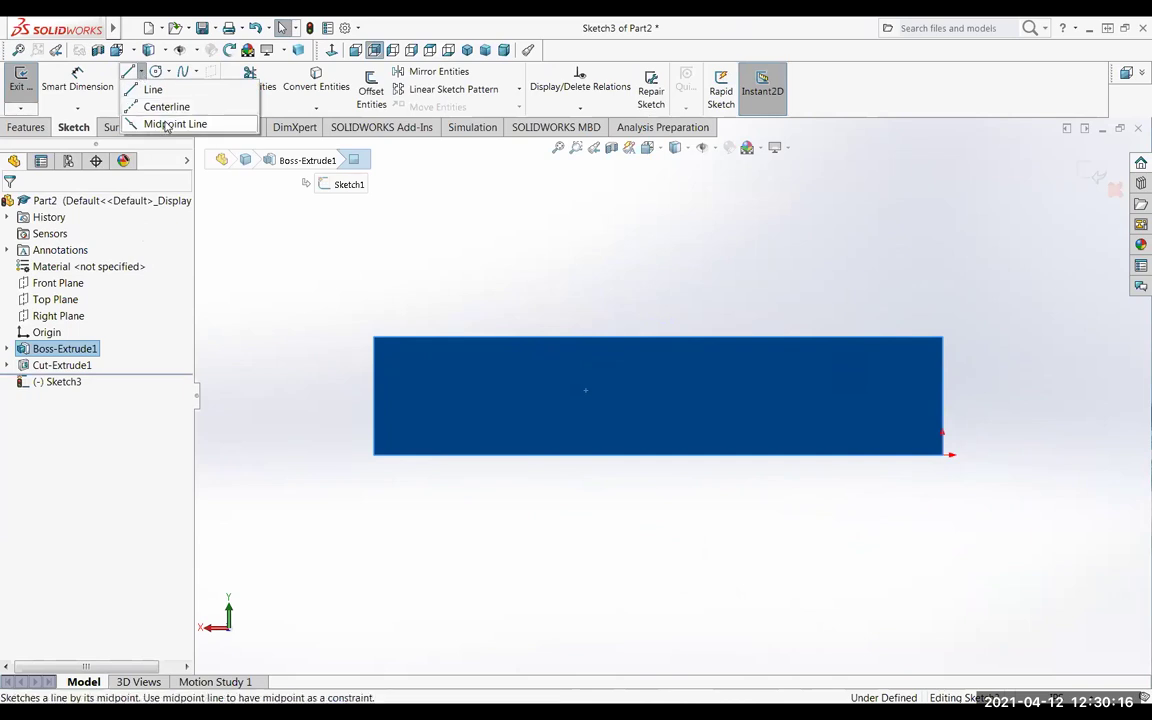
click(163, 106)
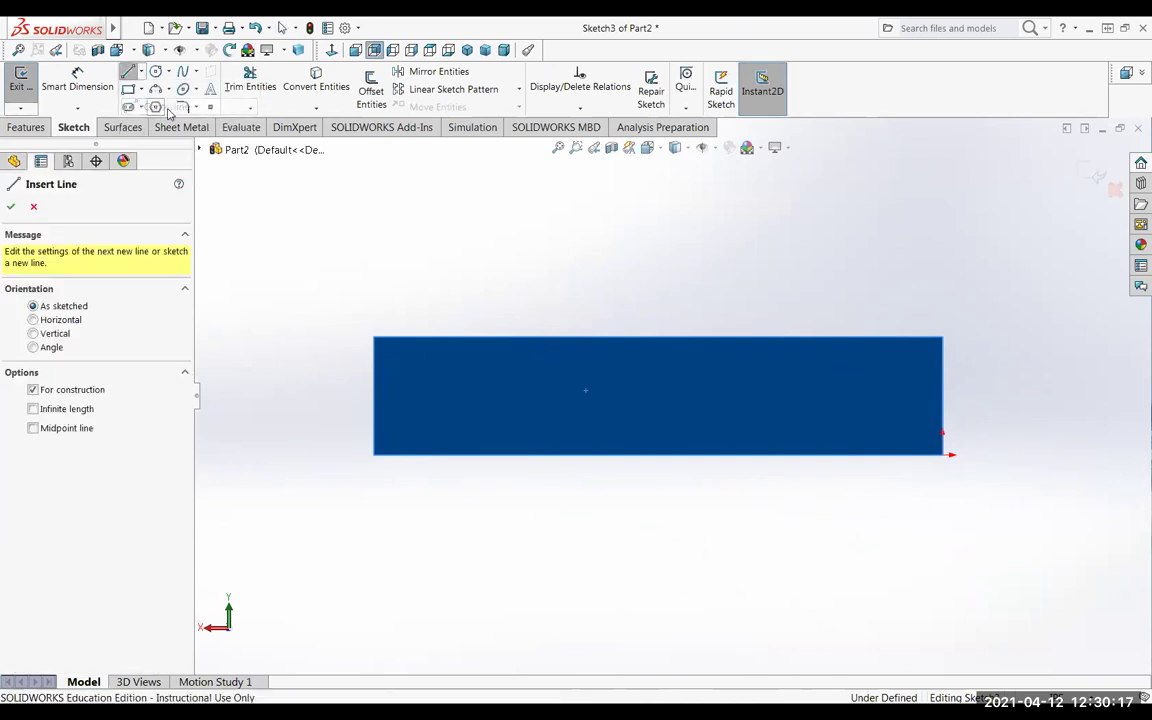
click(658, 456)
click(658, 225)
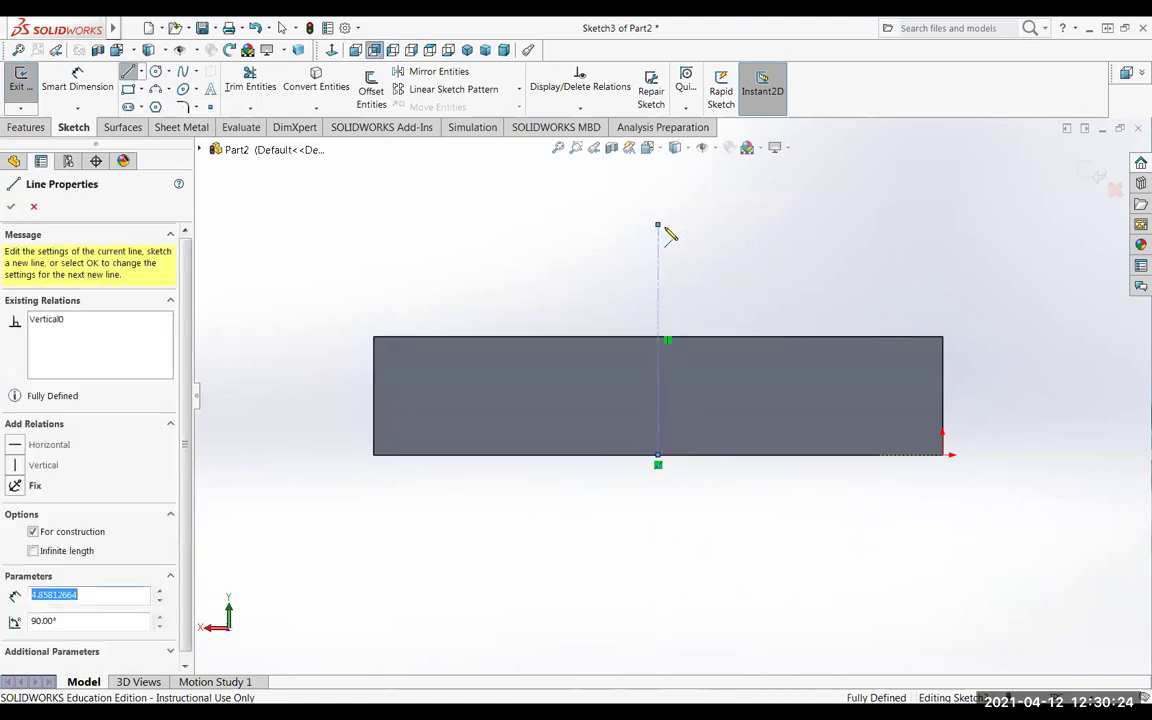
key(Escape)
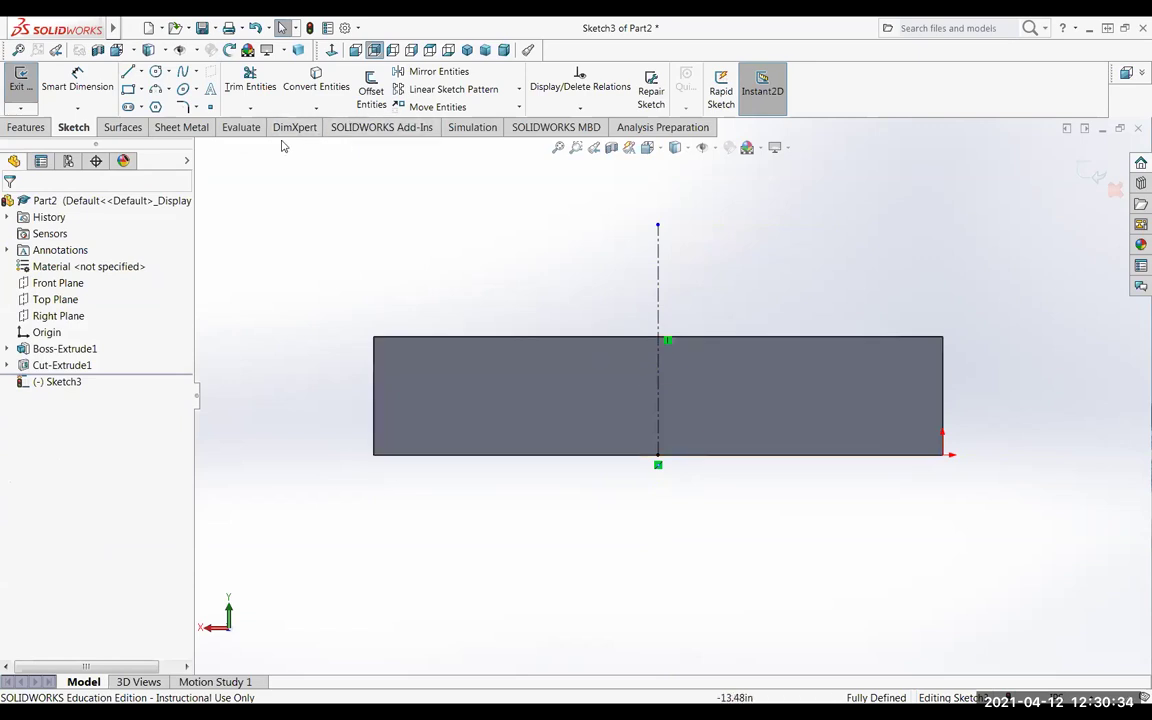
Dimension the vertical centerline's length to 4.833 in.
click(77, 80)
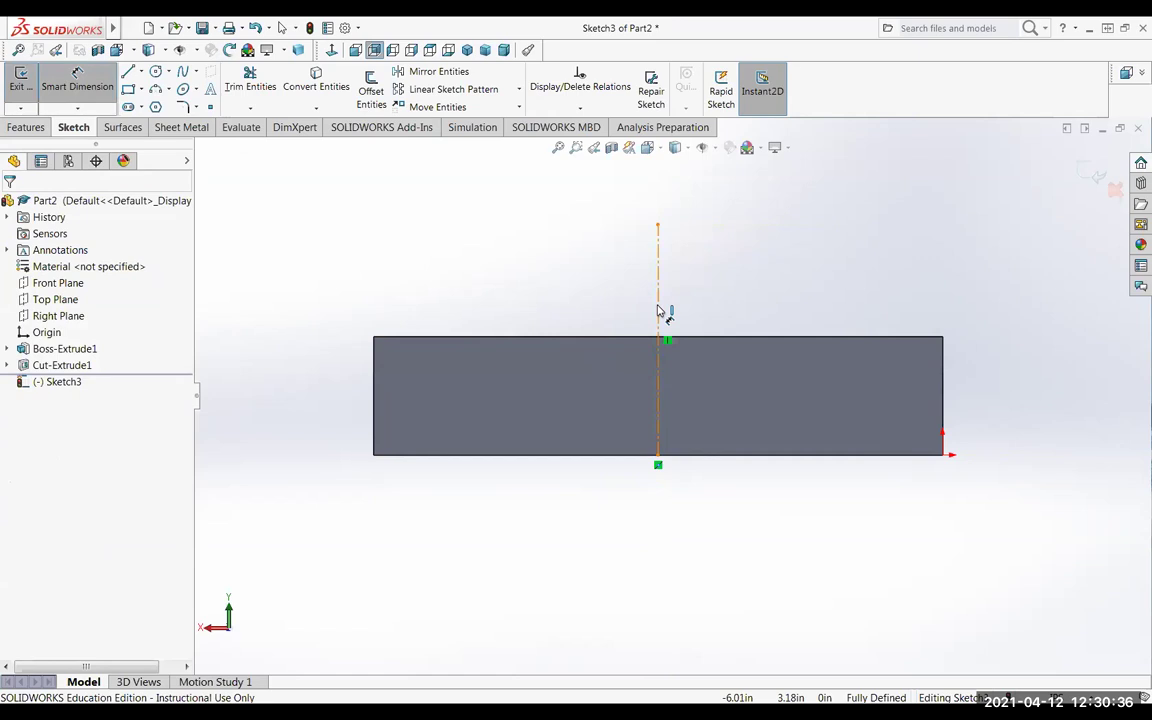
click(657, 308)
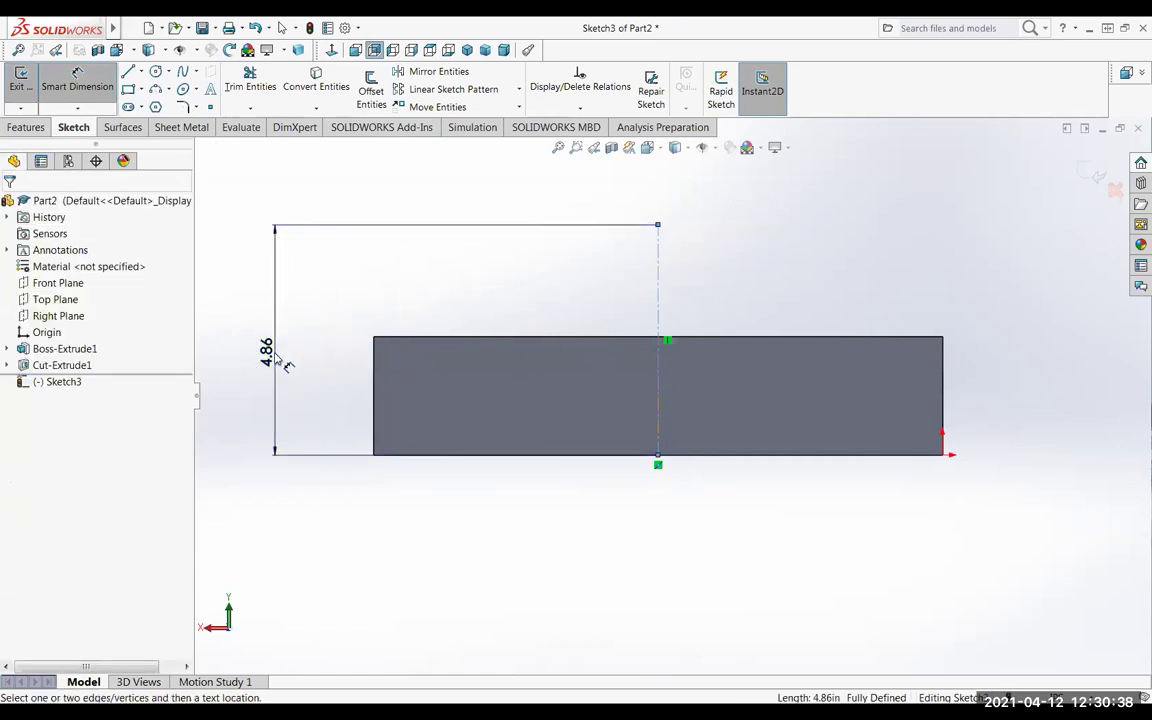
click(284, 363)
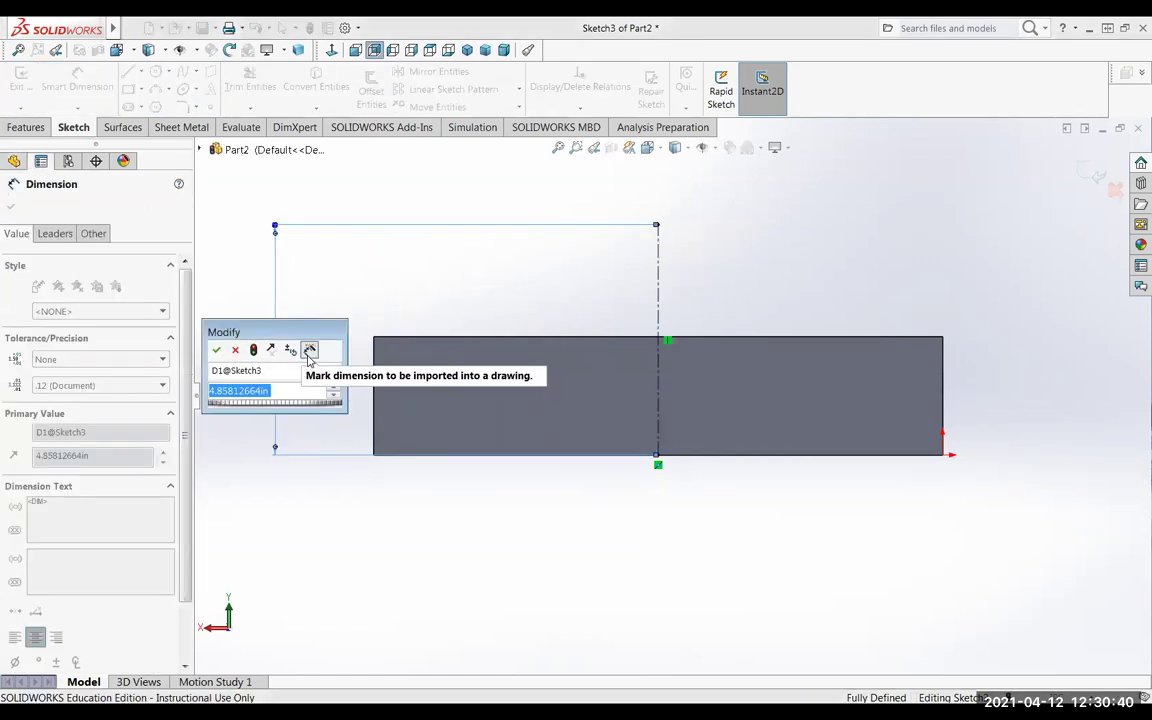
text(4.833.)
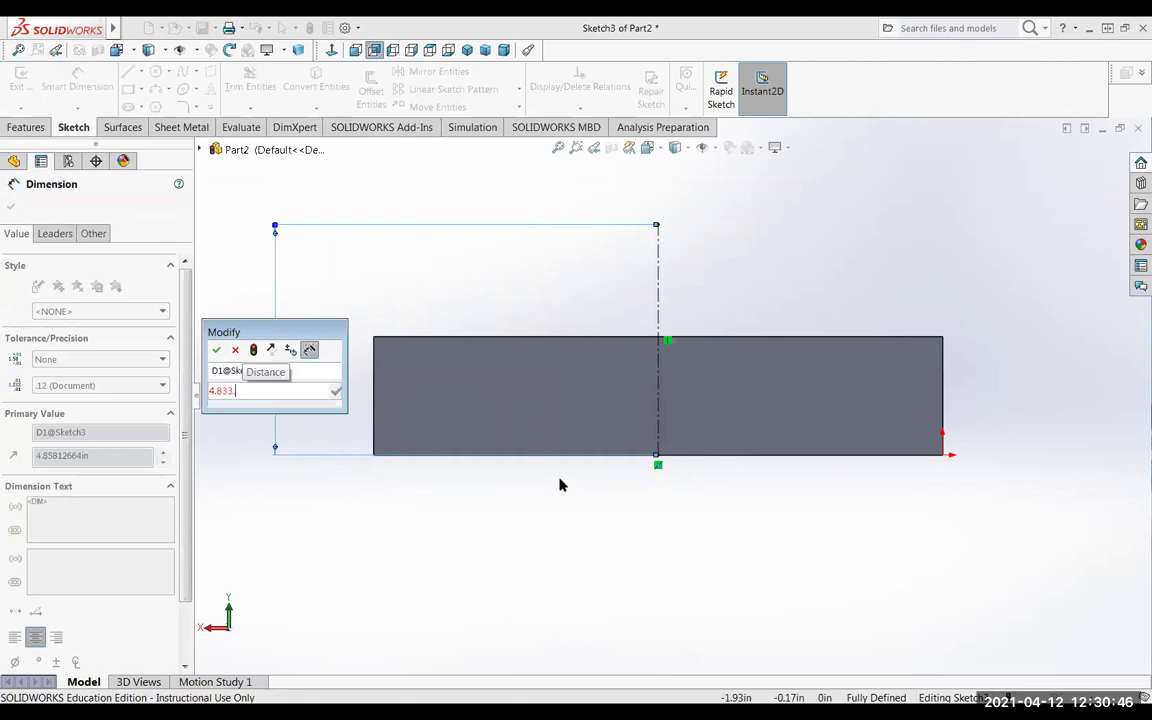
key(BackSpace)
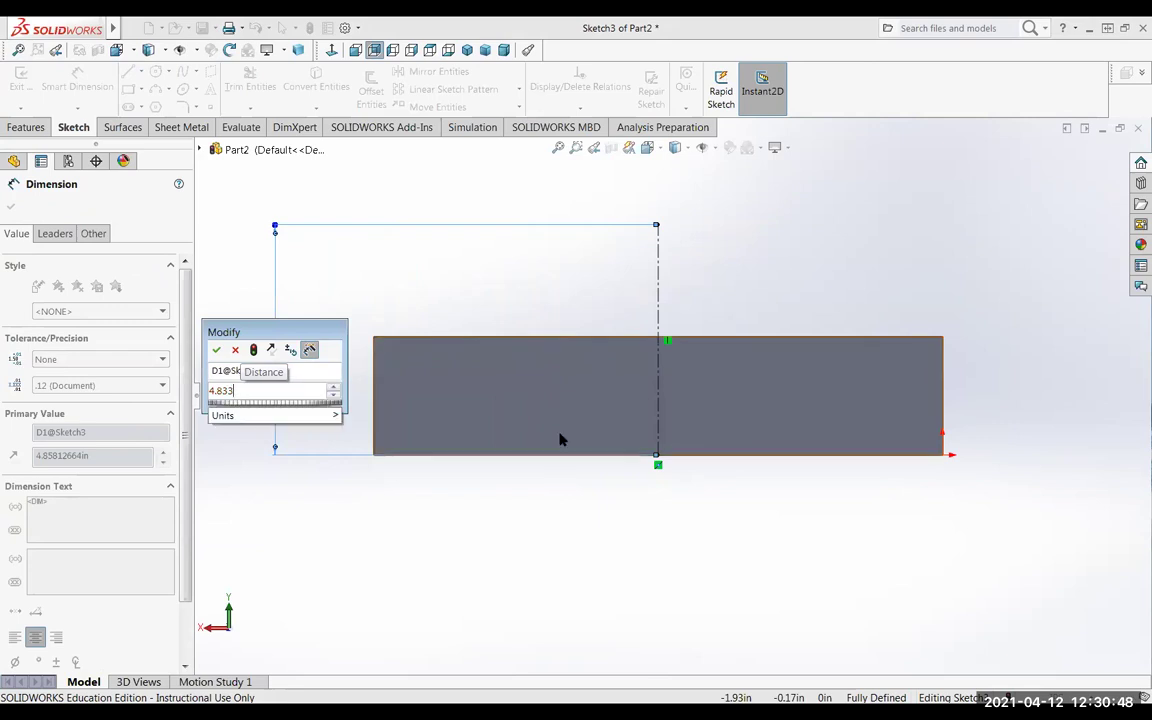
key(Return)
click(12, 207)
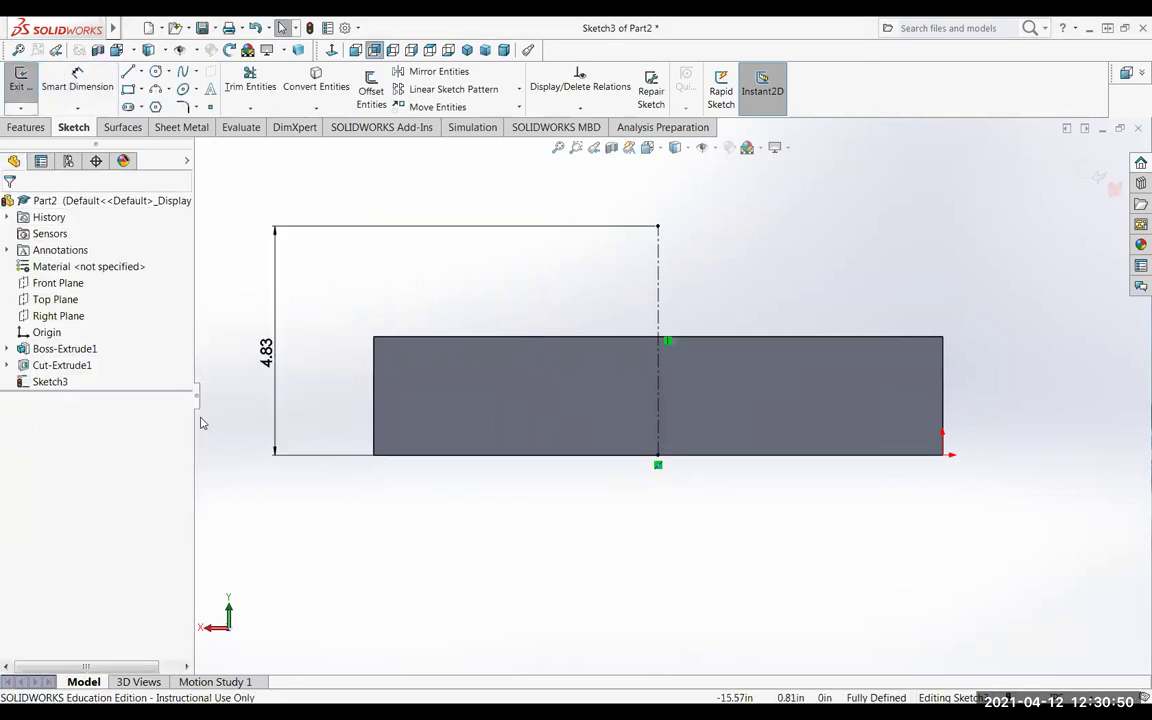
Sketch a circle with a radius of about 2.65 in centred on the centerline's upper endpoint.
click(680, 338)
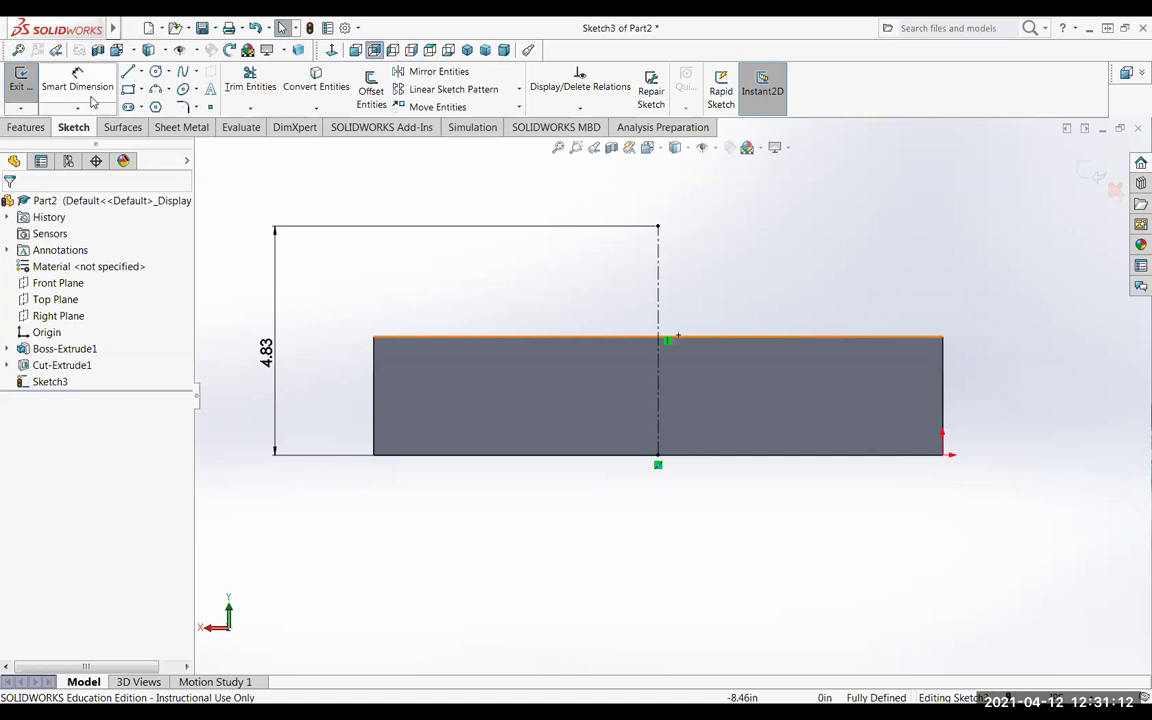
click(155, 71)
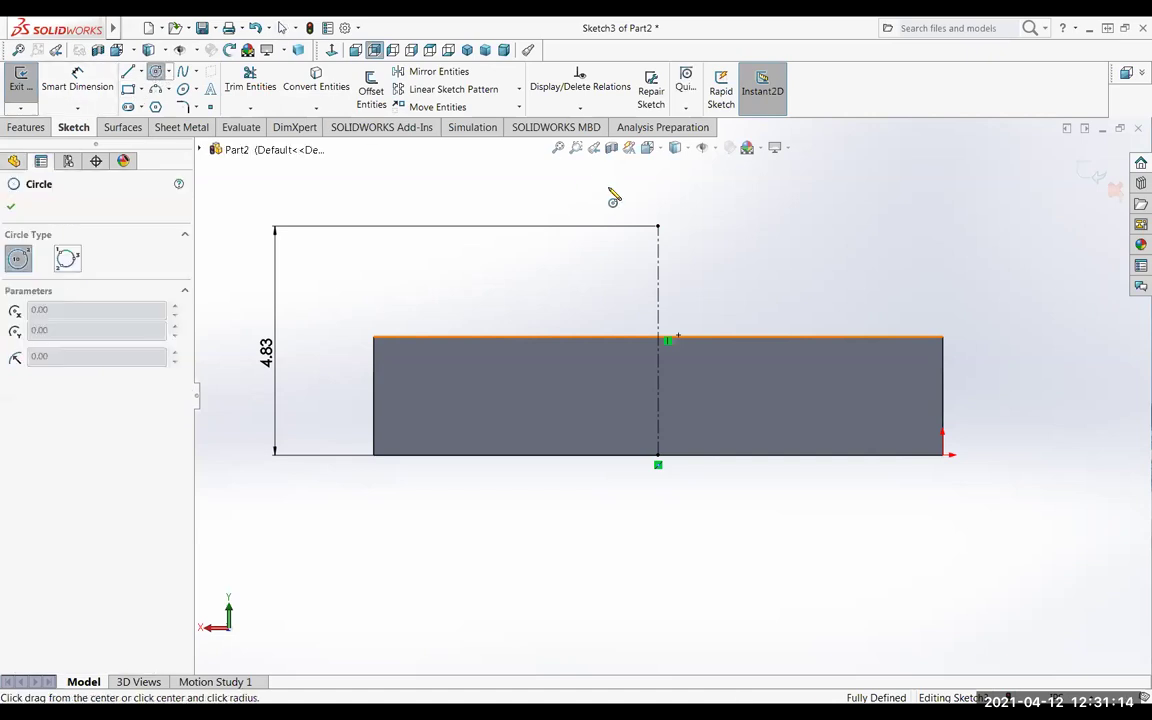
click(659, 228)
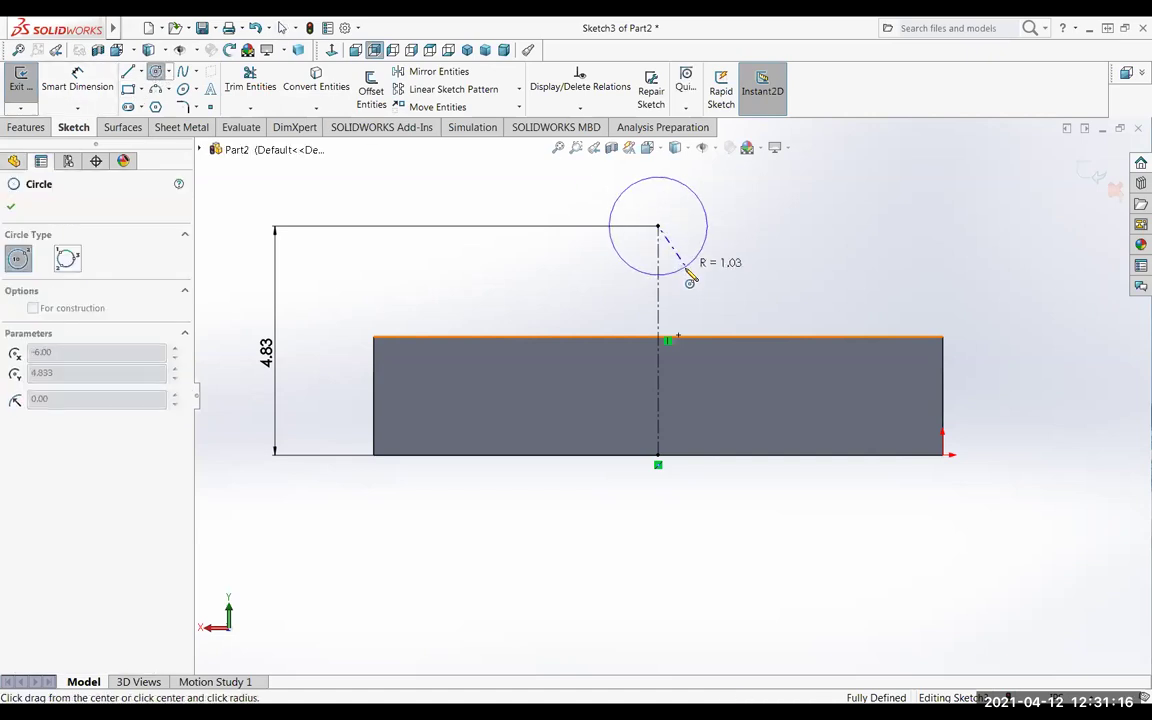
click(788, 256)
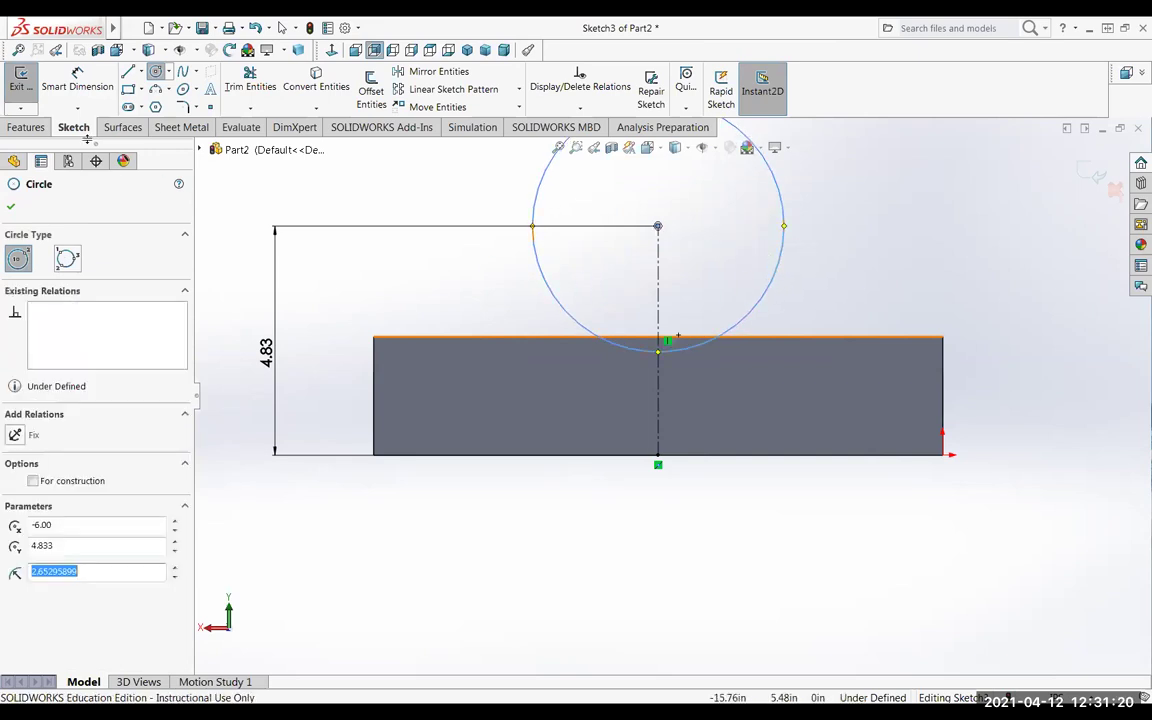
Dimension the circle's diameter to 4.5 in.
click(72, 88)
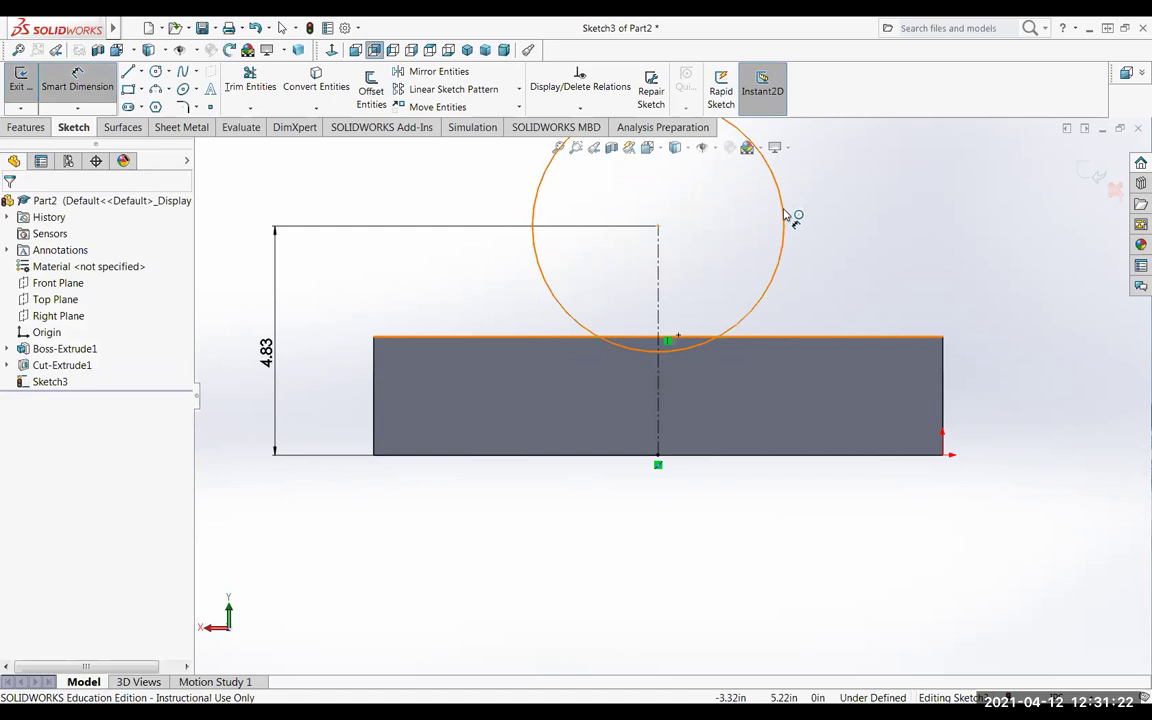
click(792, 221)
click(874, 221)
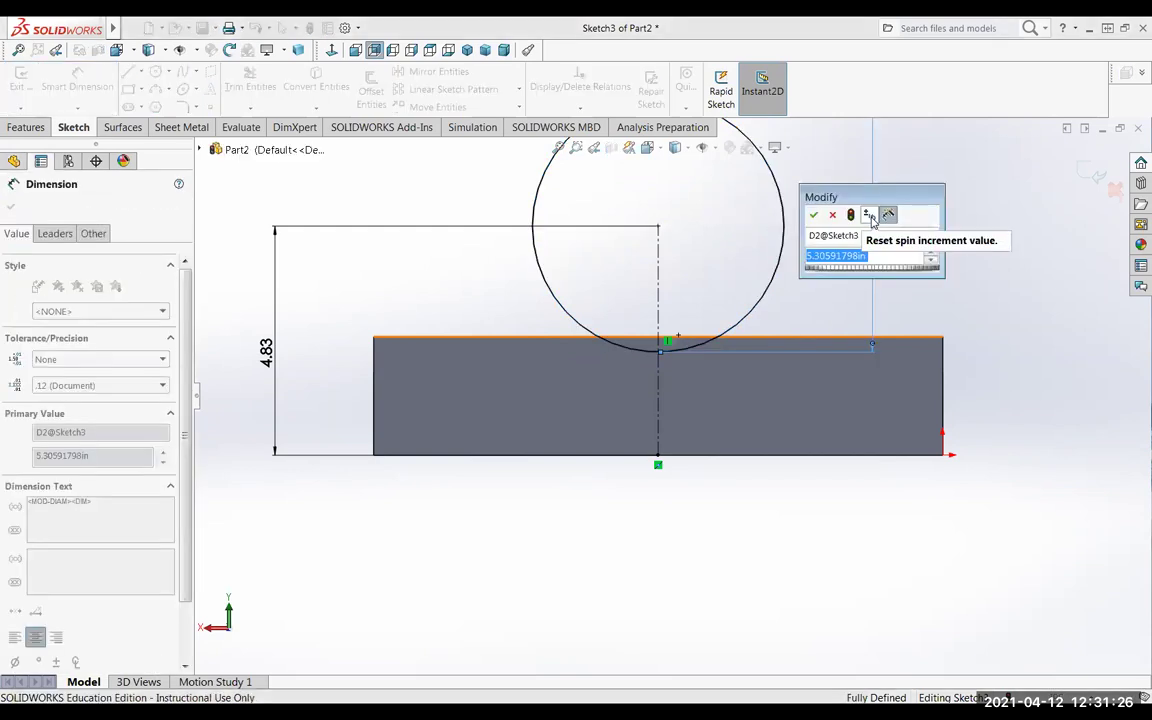
text(4.5)
key(Return)
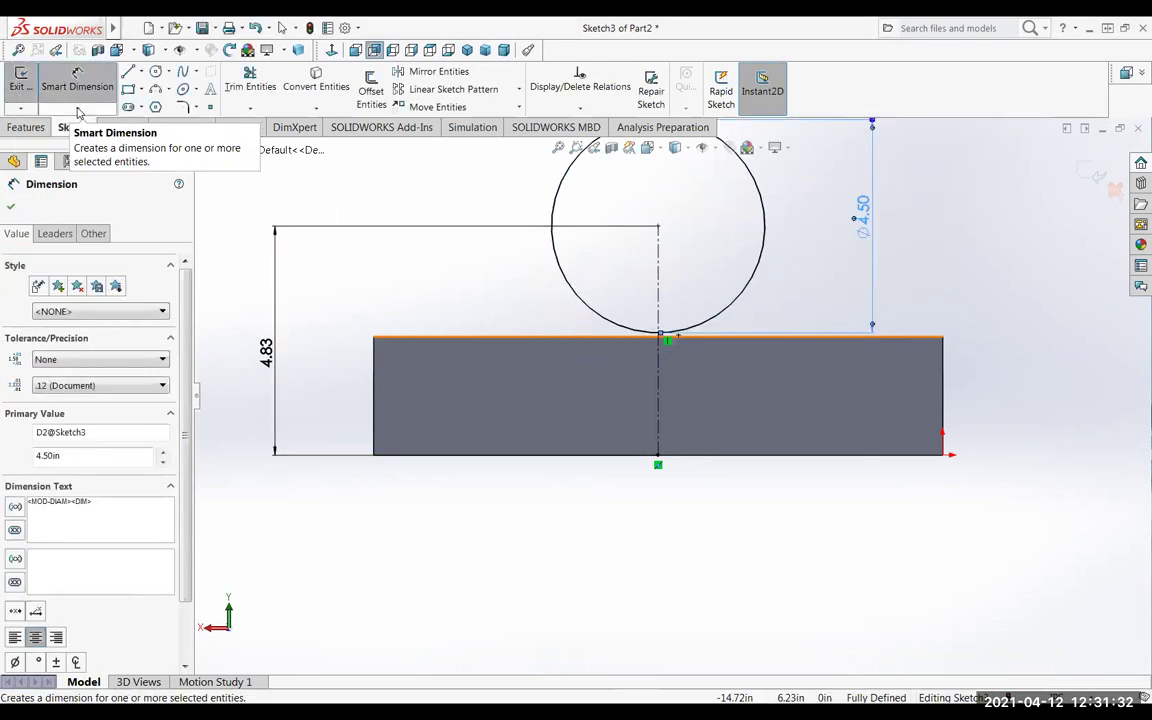
click(11, 206)
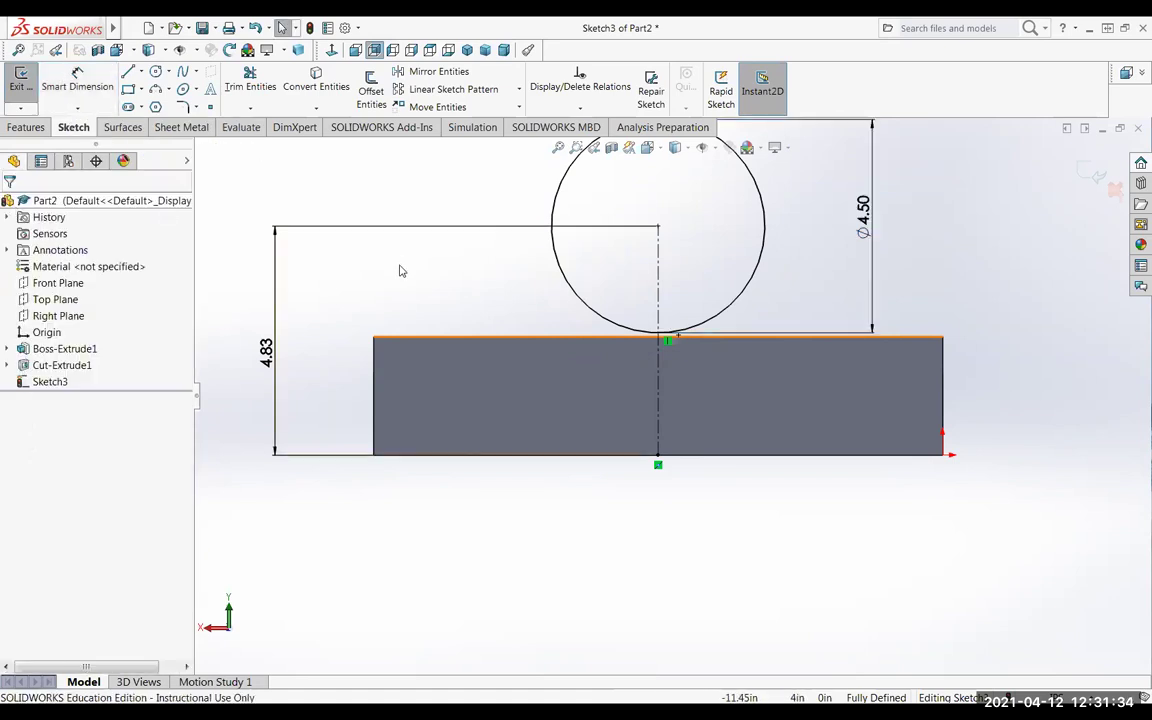
Sketch a smaller concentric circle about 2.72 in in diameter inside the 4.5 in circle.
key(f)
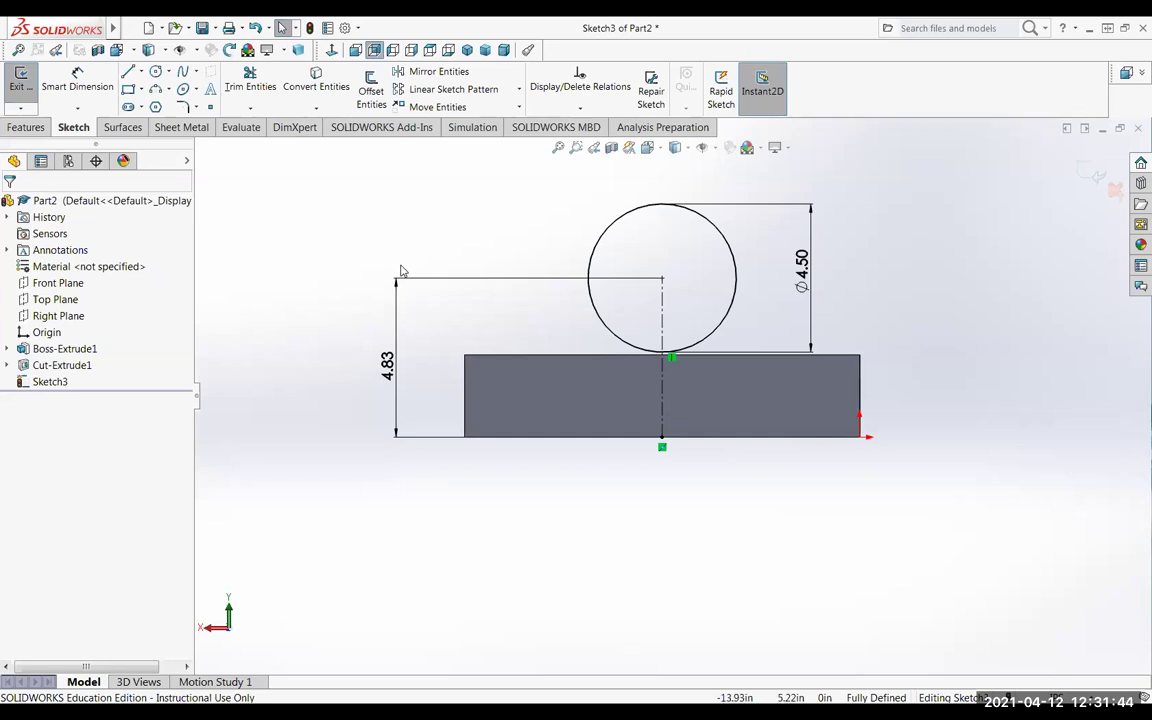
click(155, 73)
click(662, 278)
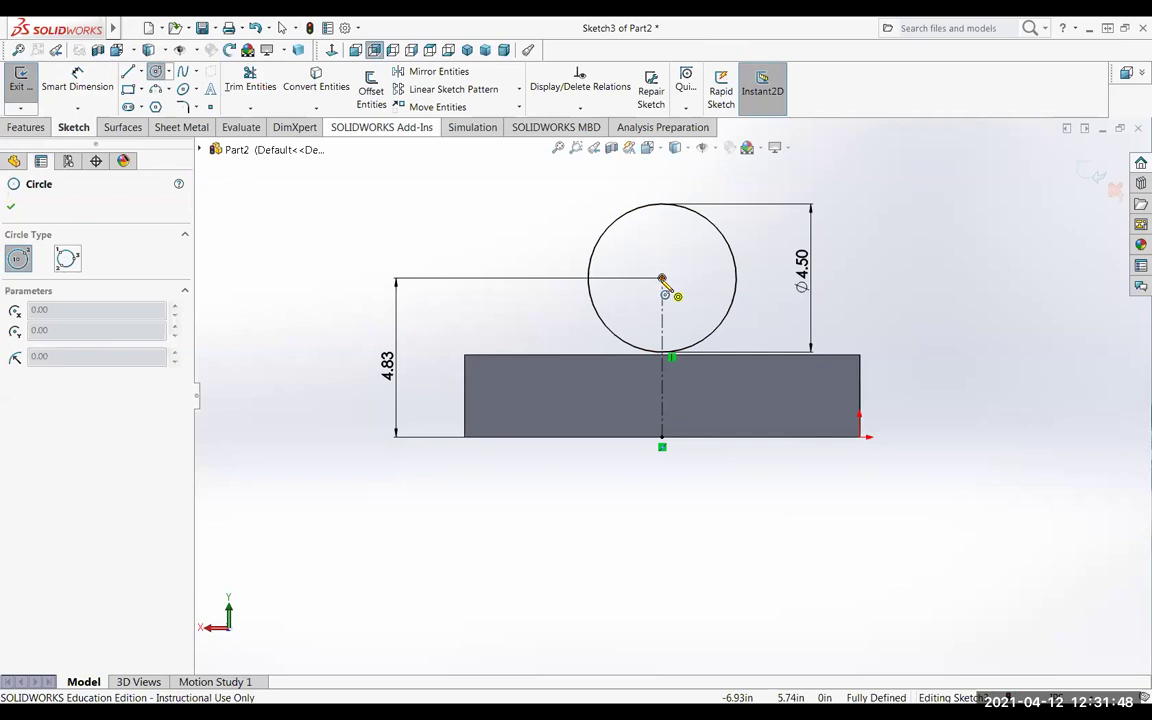
click(706, 289)
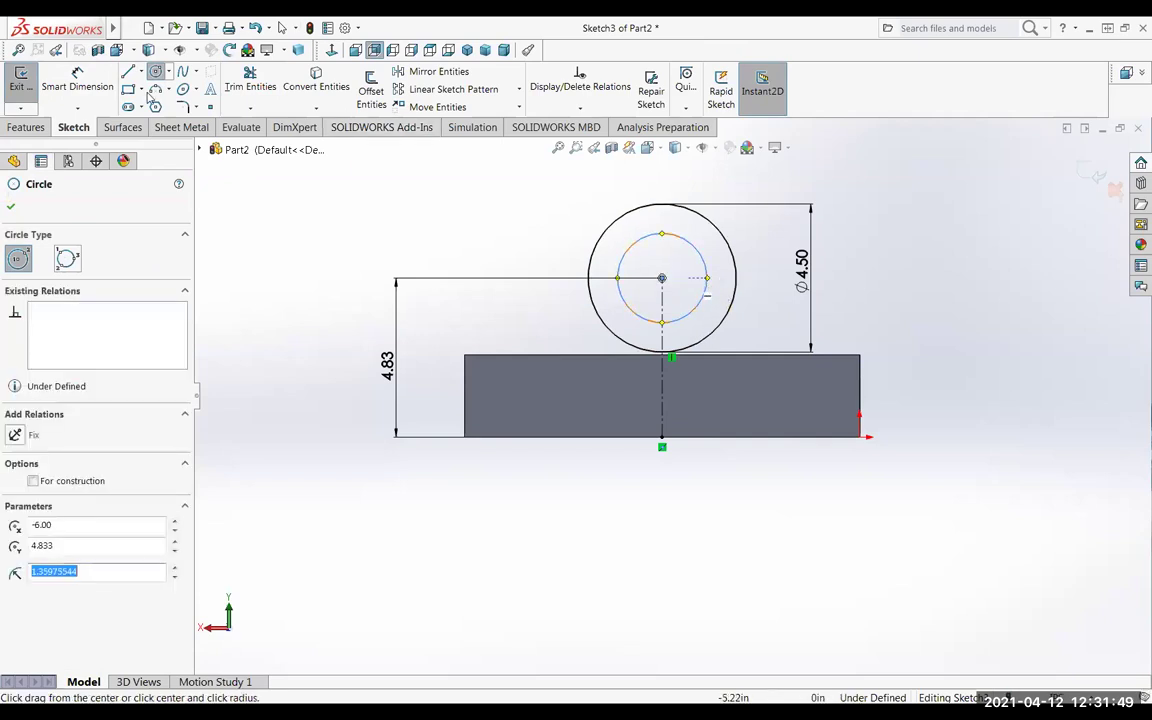
Dimension the inner circle's diameter to 2.75 in.
click(77, 80)
click(709, 279)
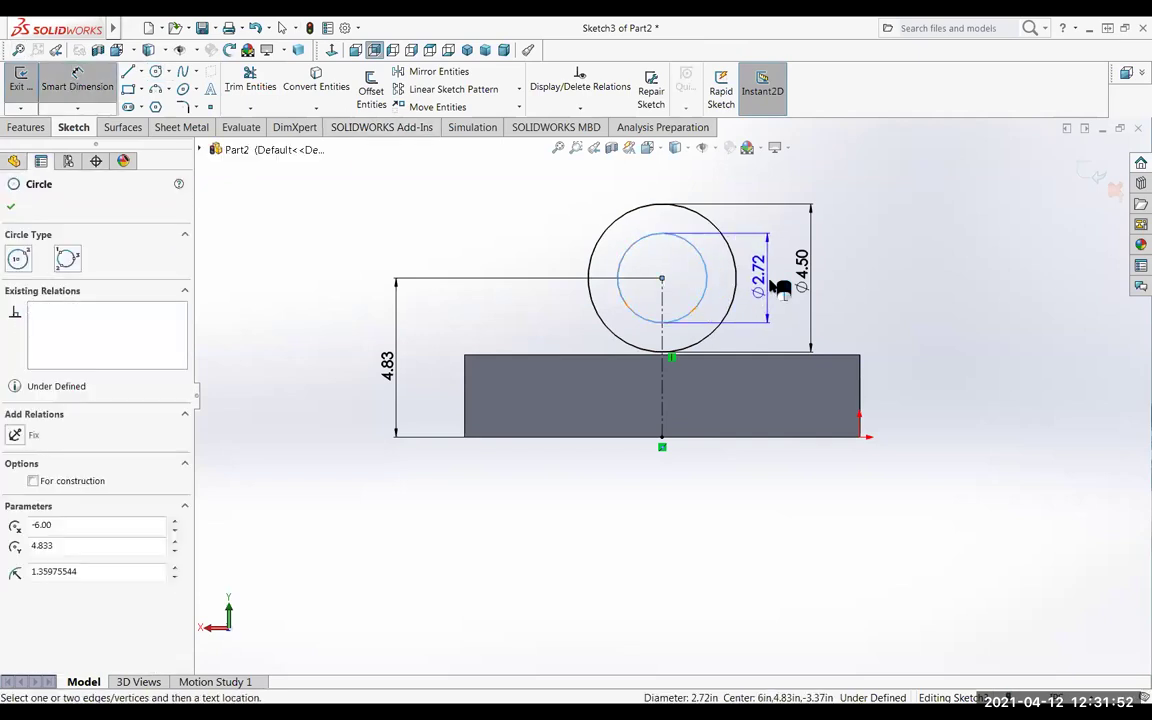
click(770, 287)
text(2.75)
key(Return)
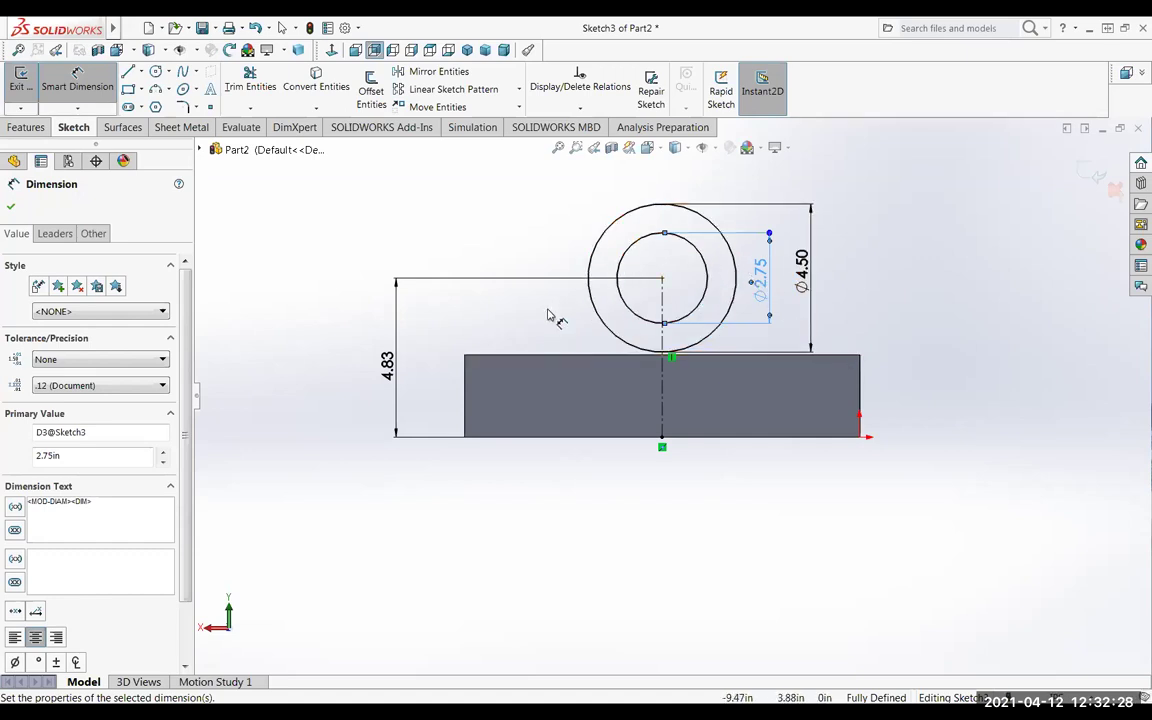
Draw a horizontal line through the circles' shared centre, joining the outer circle's two side quadrant points.
click(128, 73)
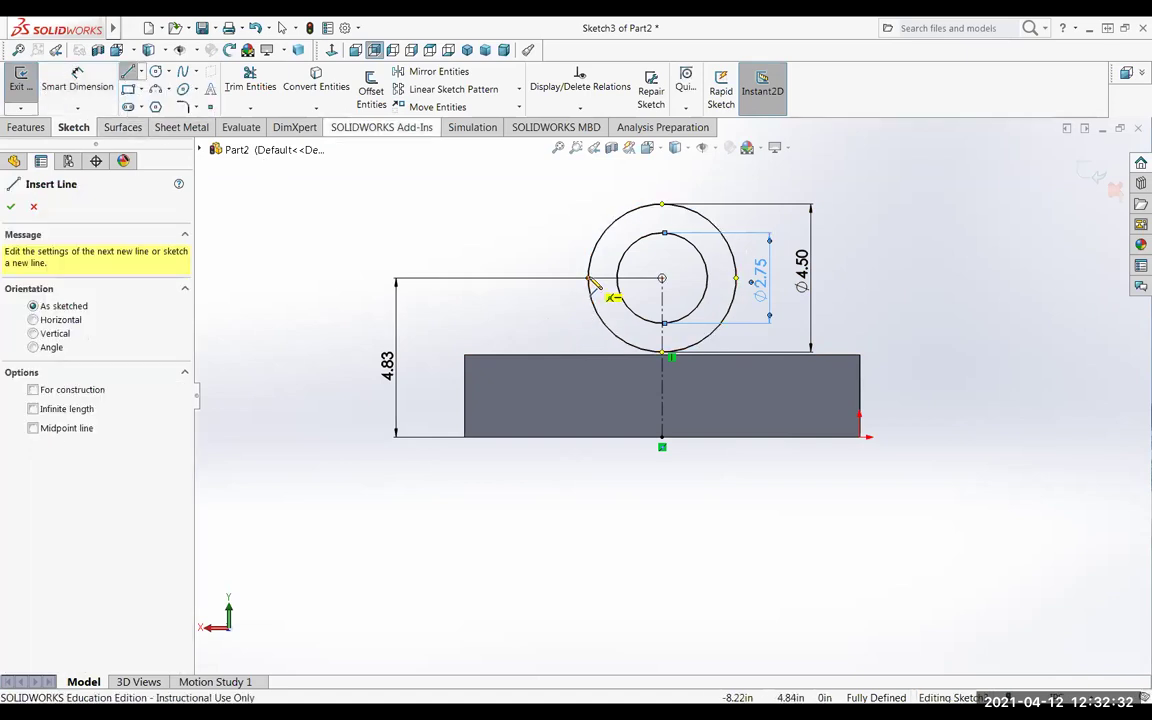
click(589, 279)
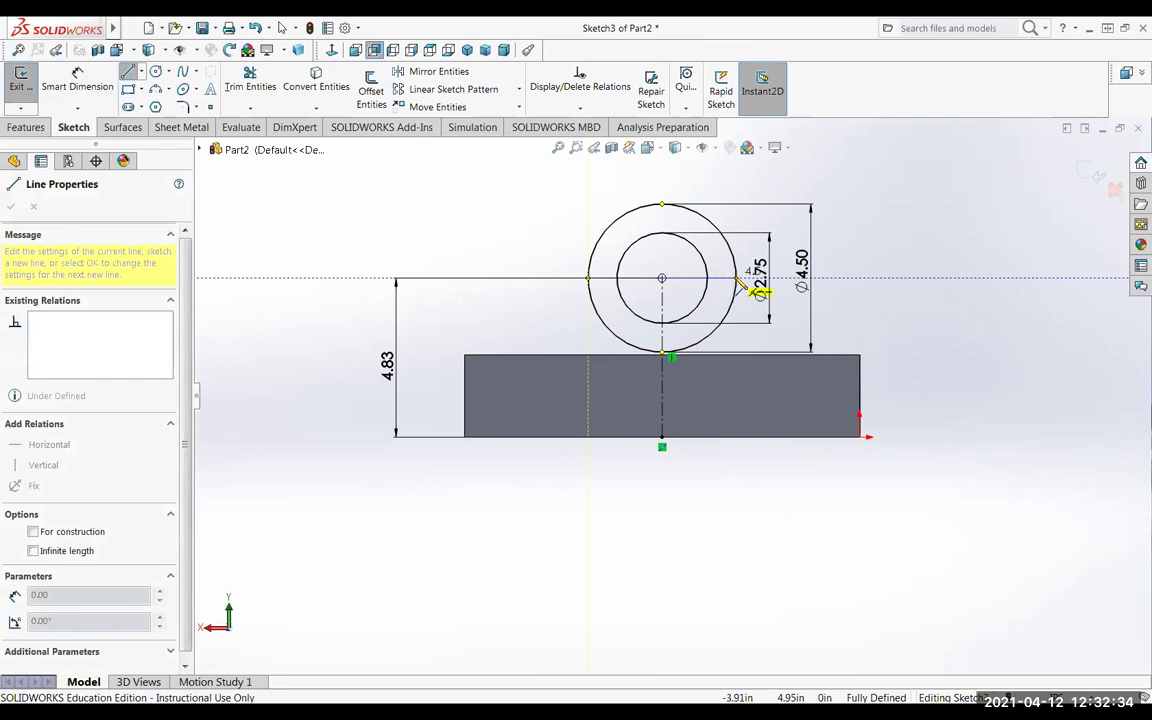
click(738, 278)
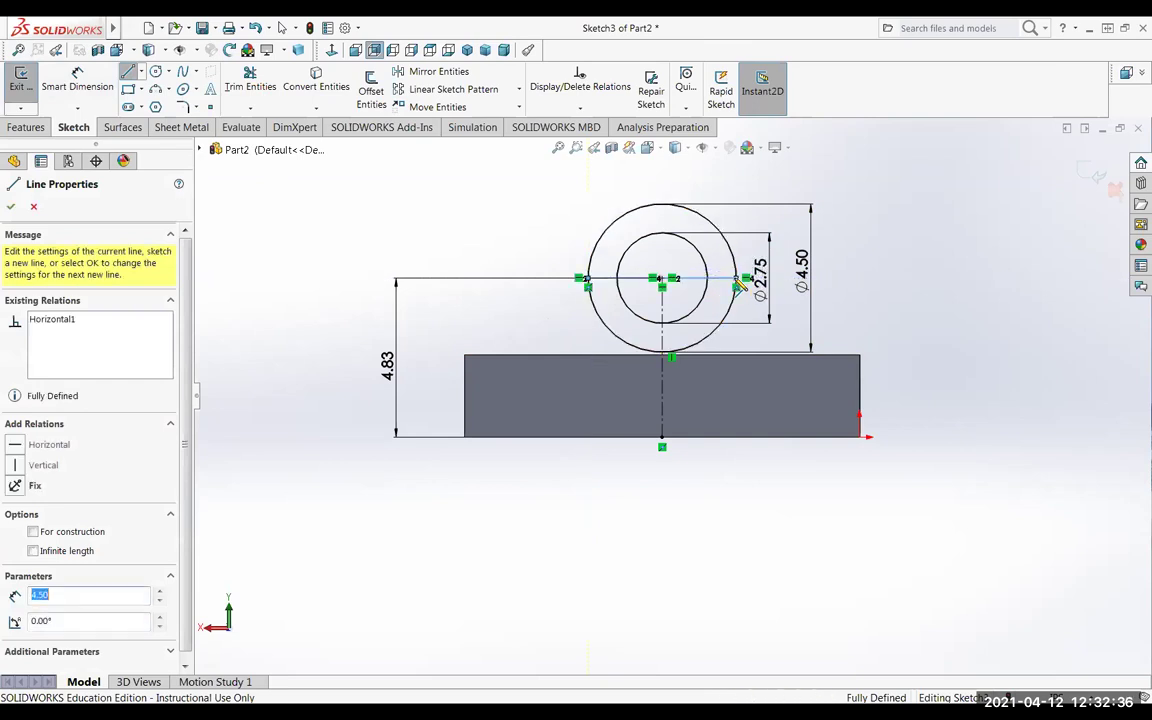
key(Escape)
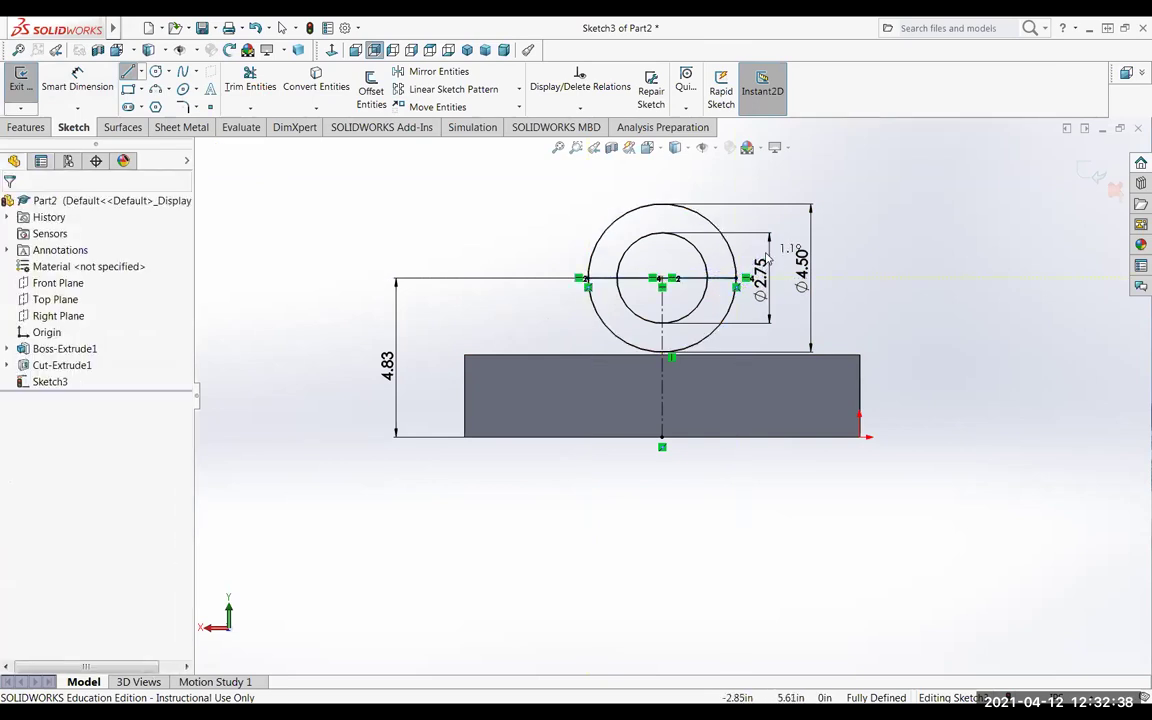
Trim away the upper halves of both circles and the part of the horizontal line inside the inner circle.
click(250, 80)
click(647, 212)
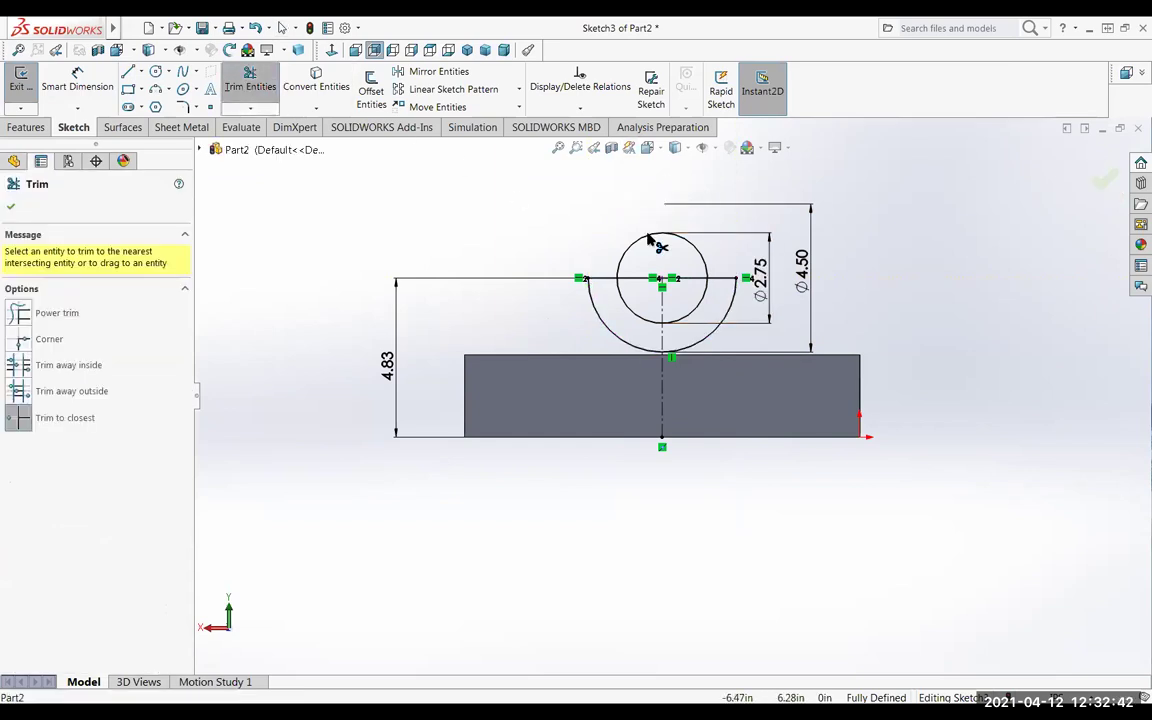
click(652, 238)
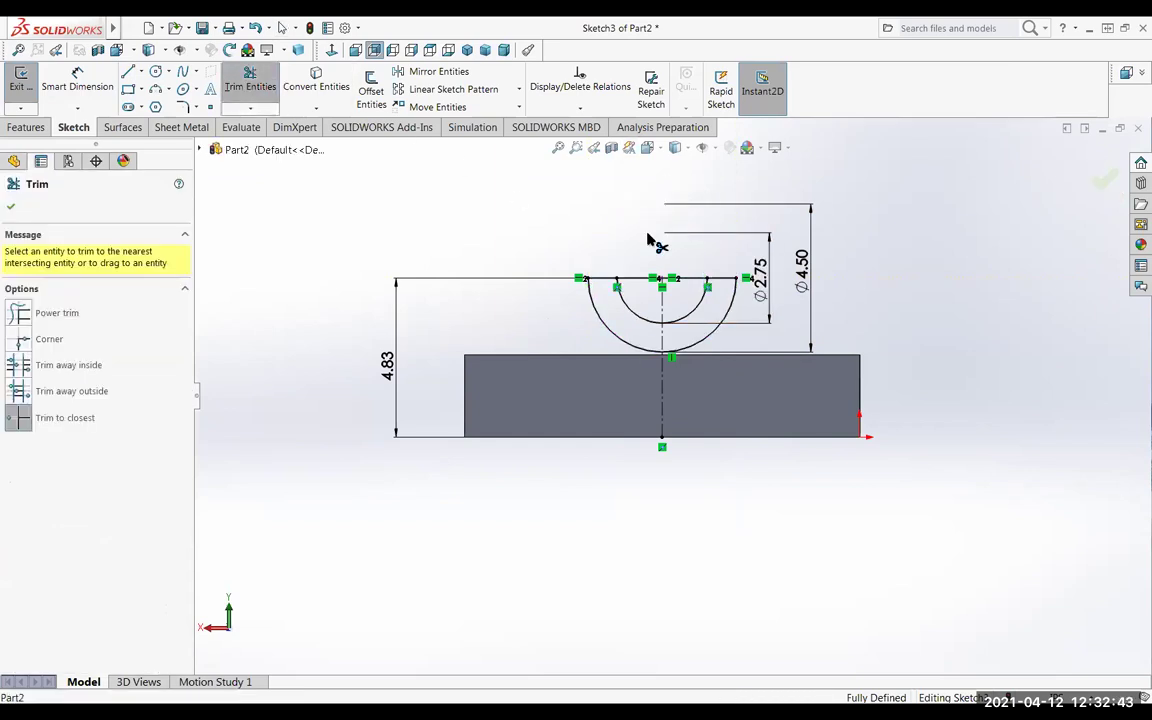
click(640, 284)
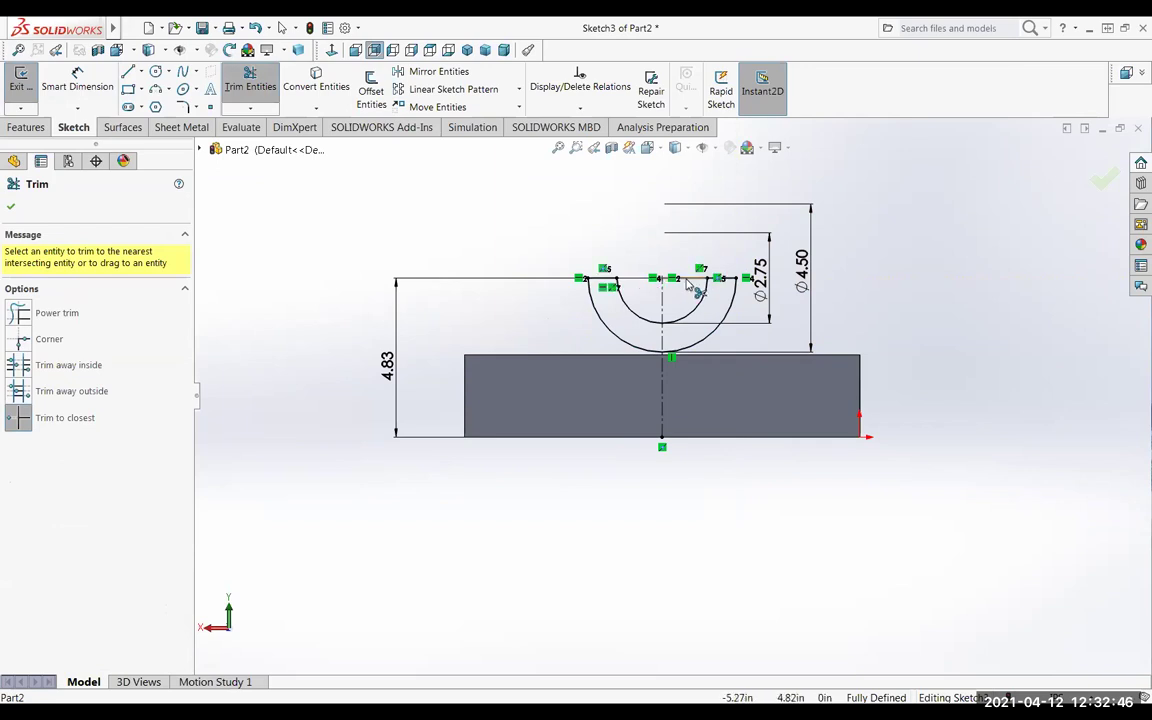
click(699, 284)
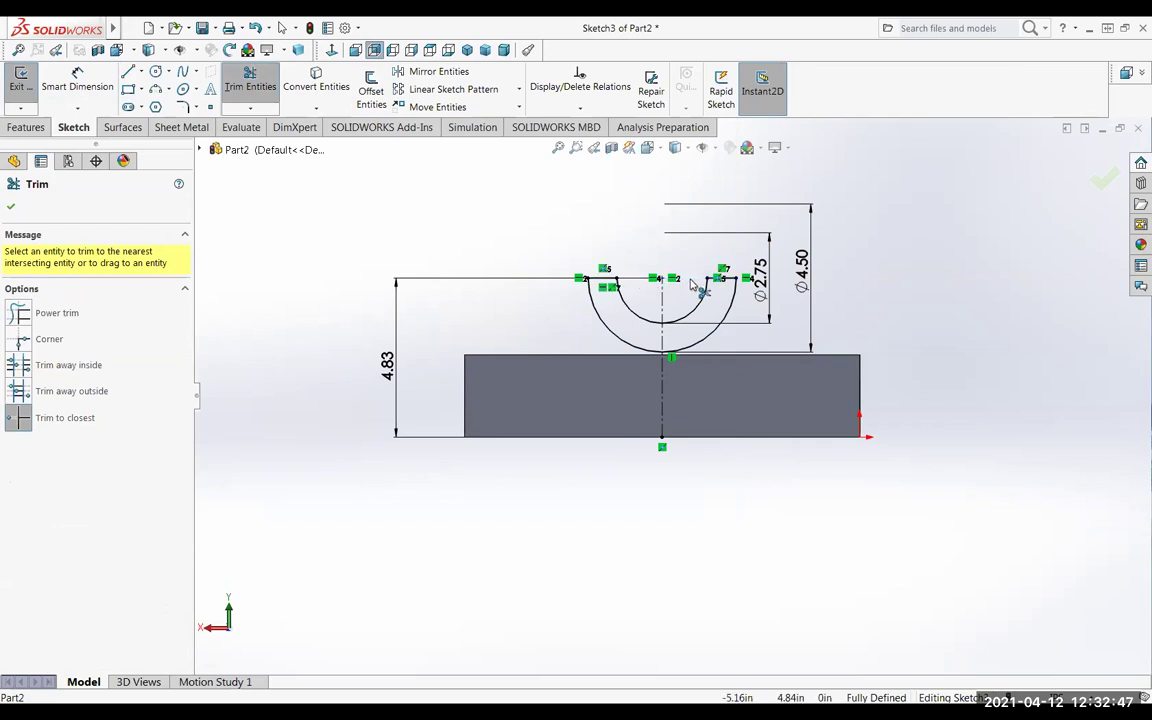
click(606, 279)
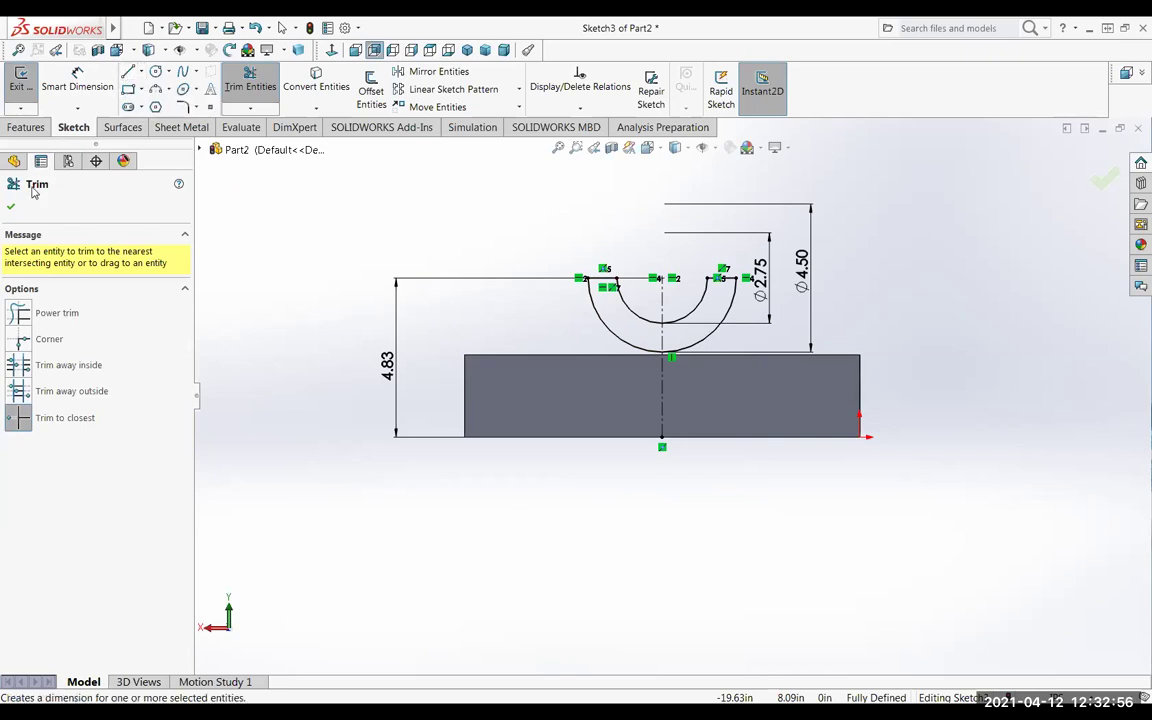
key(Escape)
Draw a sloped line from the ring's left outer end to the block's top edge, and a horizontal line about 4.74 in long to the centreline.
click(130, 73)
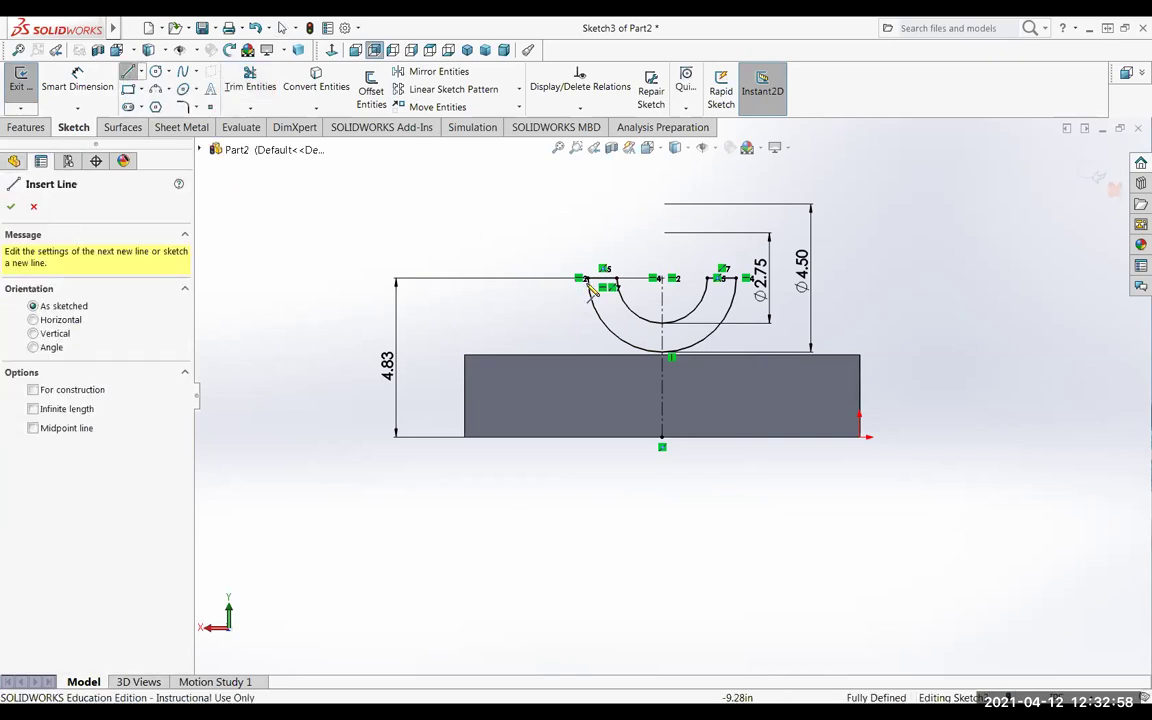
click(582, 278)
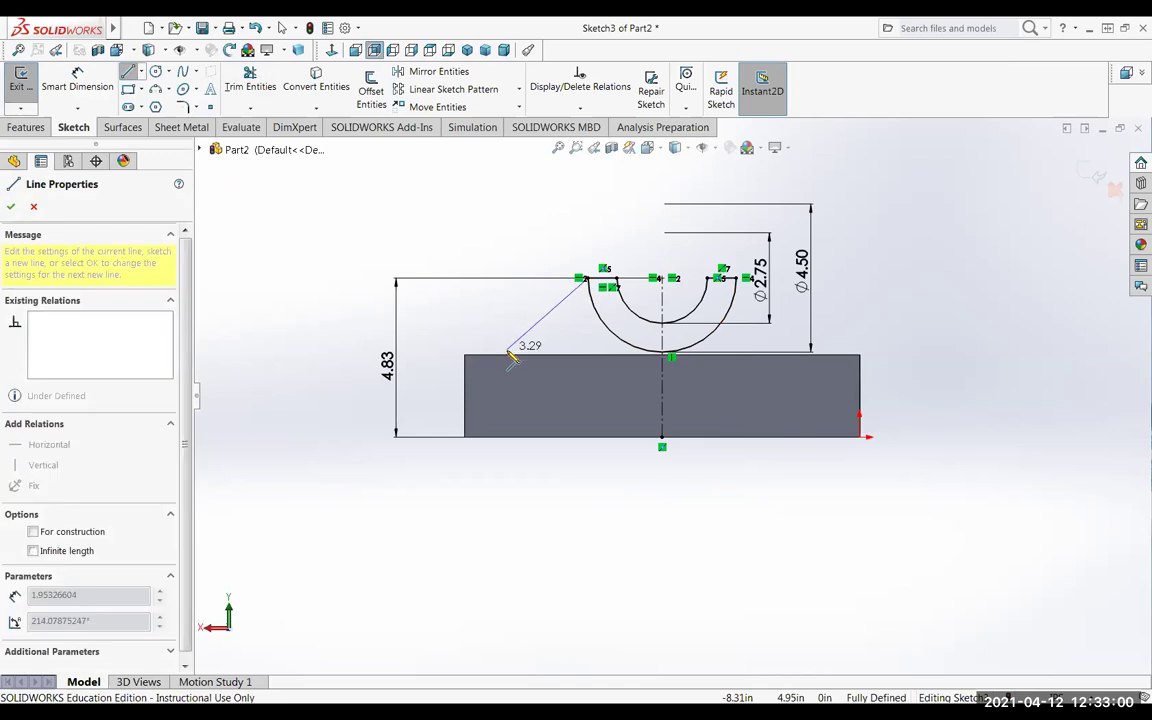
click(506, 356)
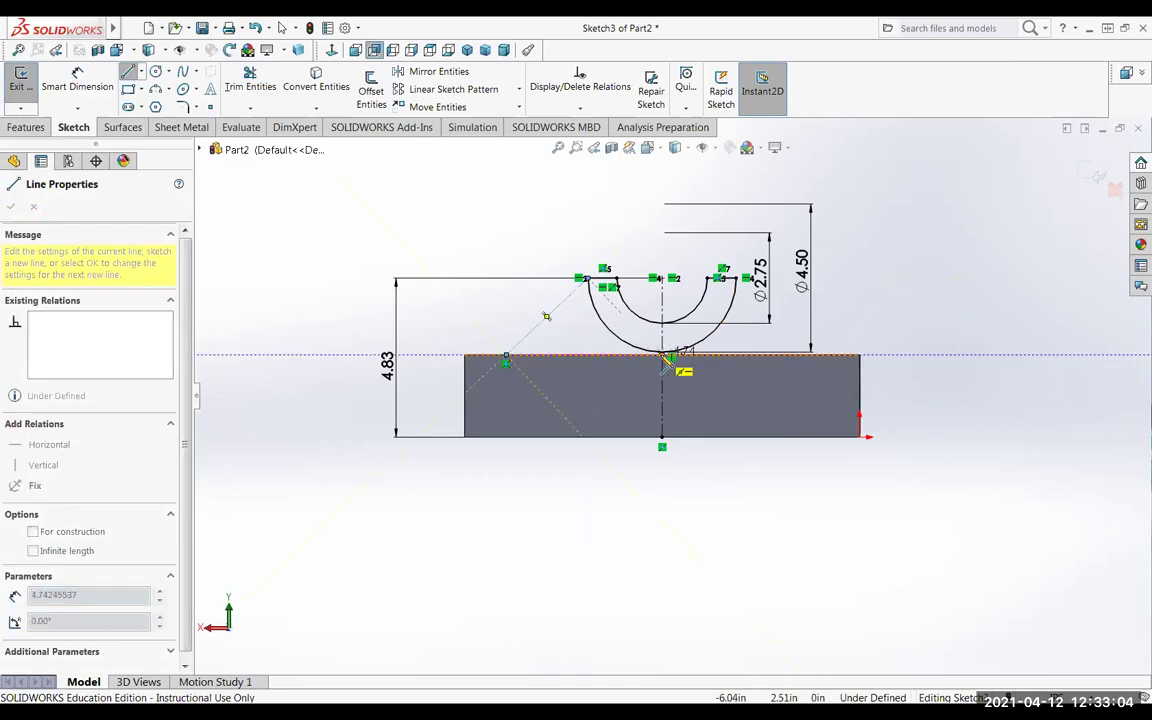
scroll(664, 356, down, 5)
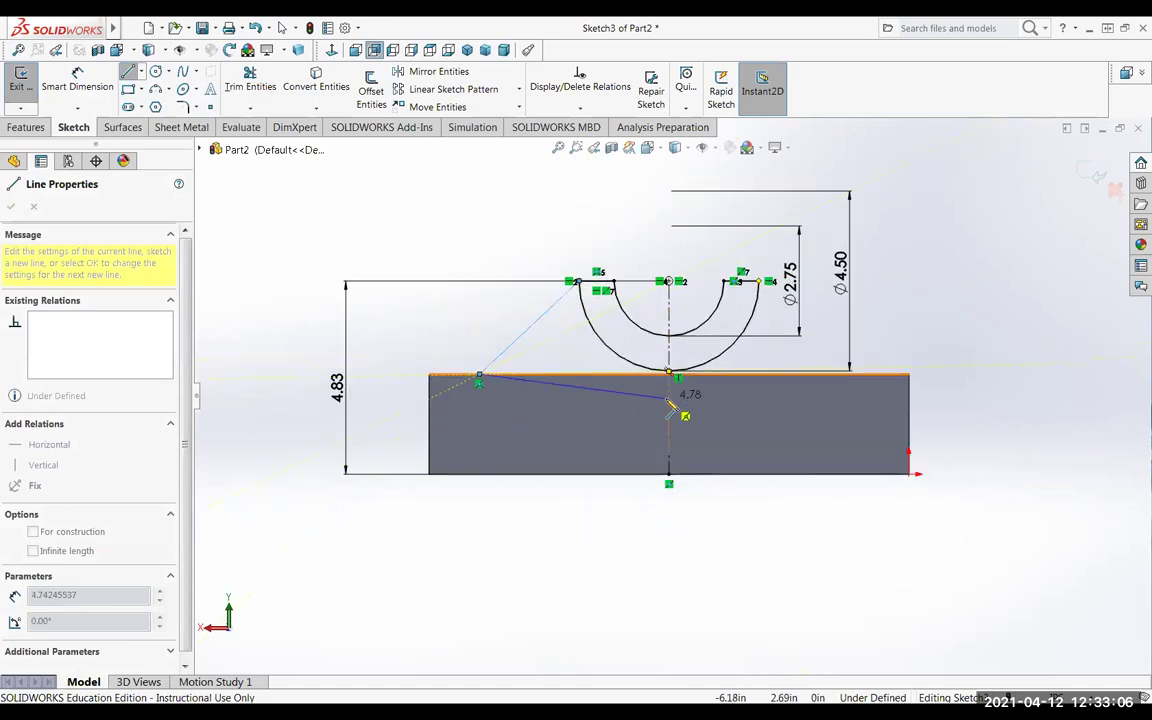
click(677, 344)
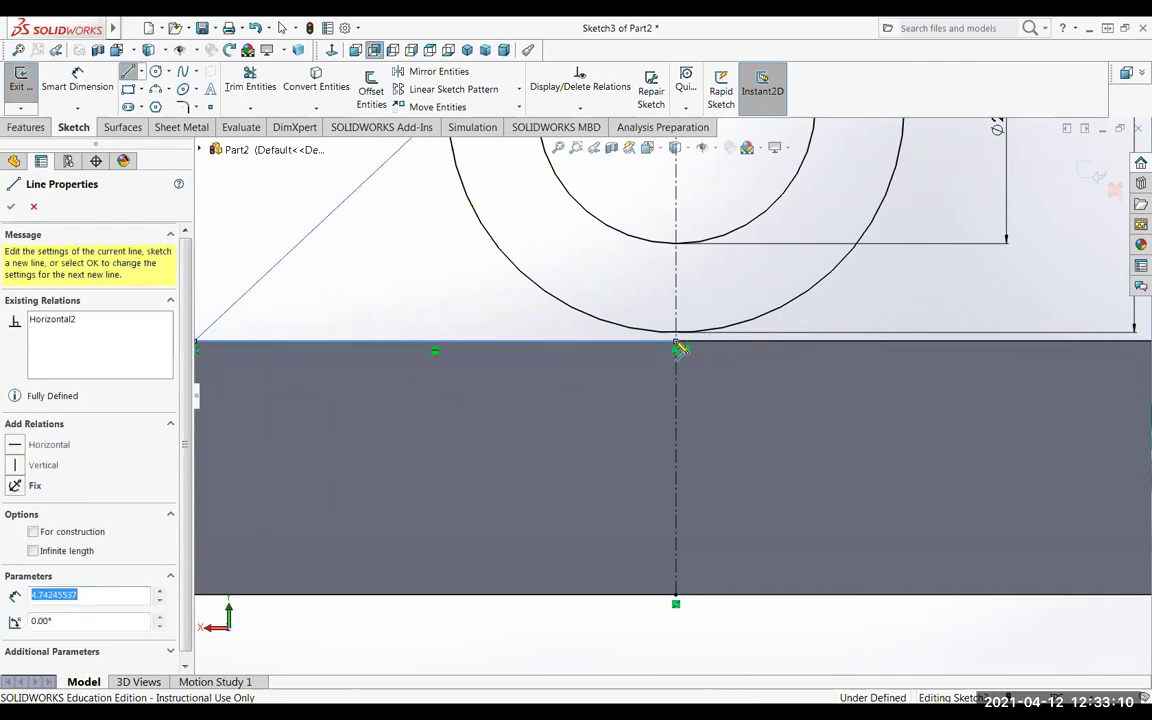
key(Escape)
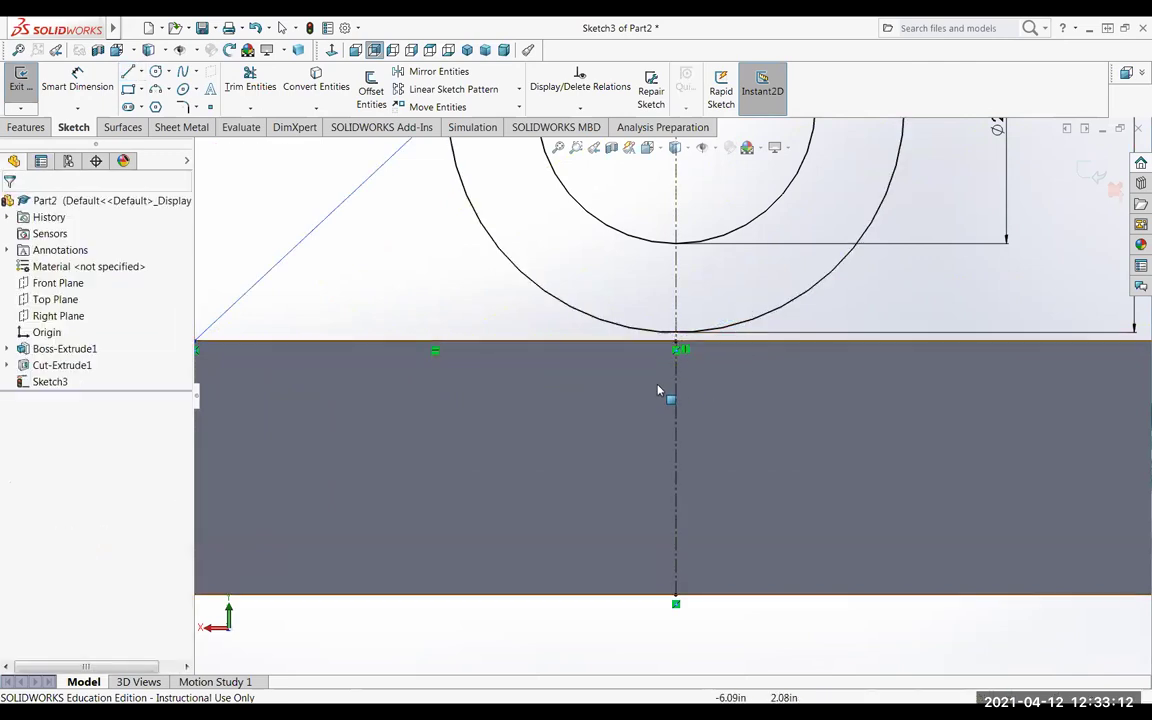
Draw a sloped line about 3.53 in long from the ring's right outer end to the block's top edge, and a horizontal line to the centreline.
scroll(664, 395, up, 3)
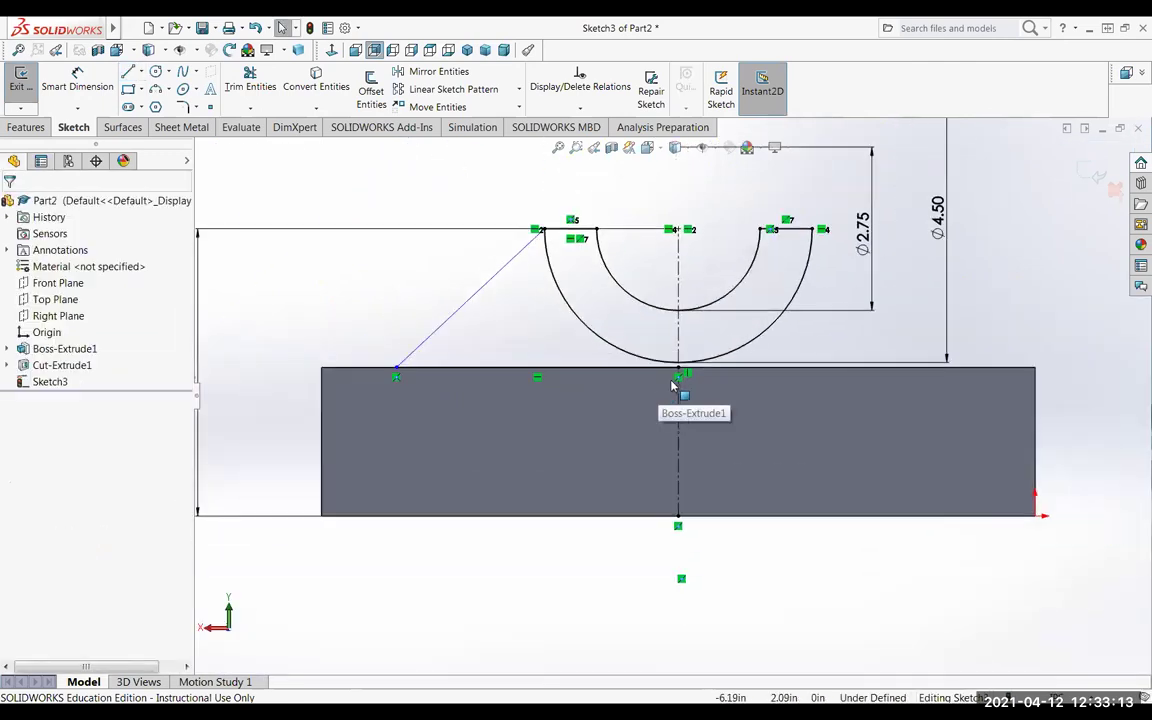
click(128, 71)
click(818, 230)
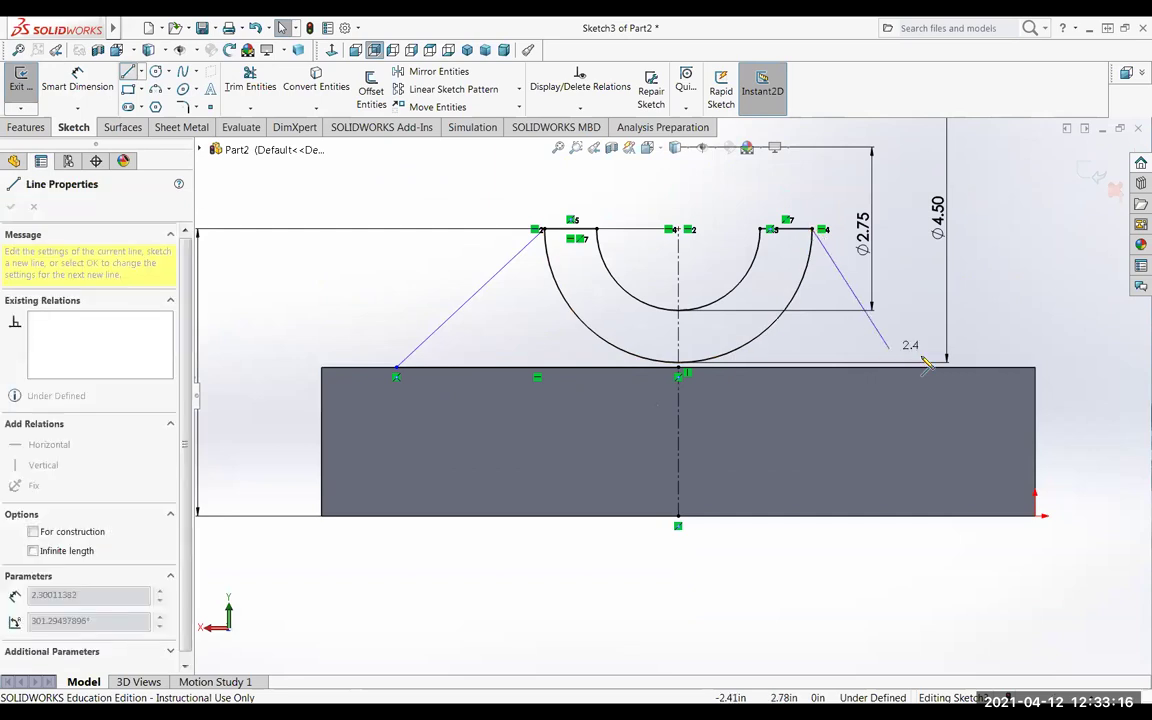
click(969, 371)
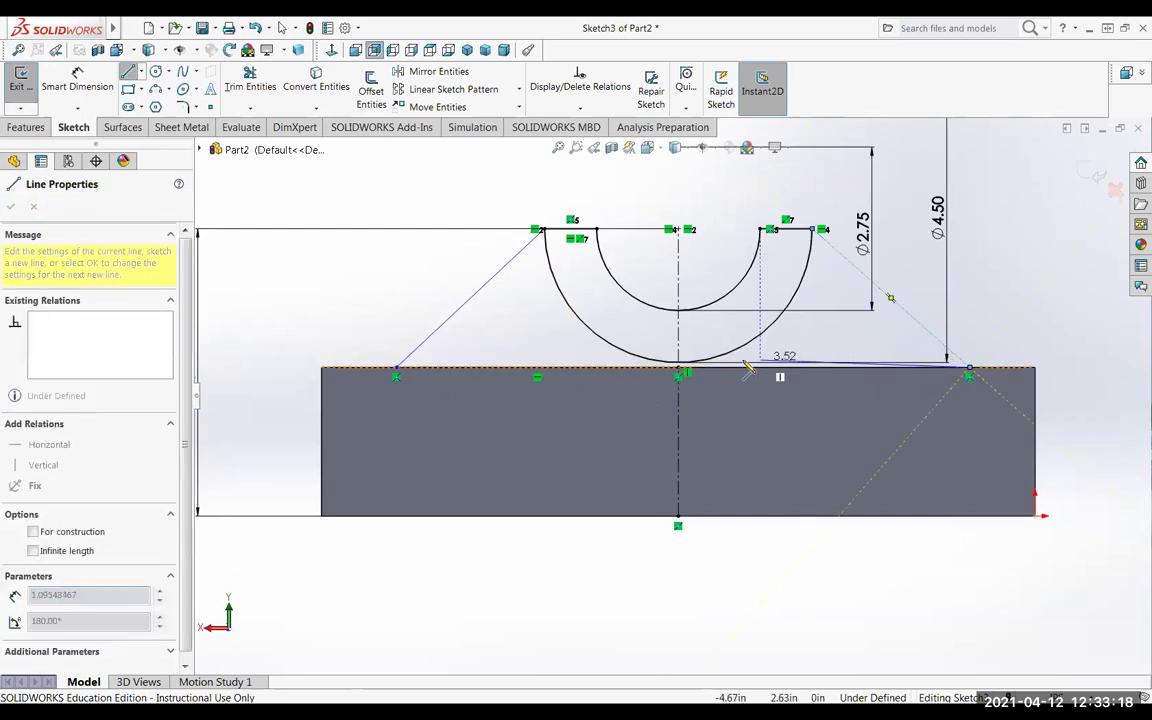
click(681, 373)
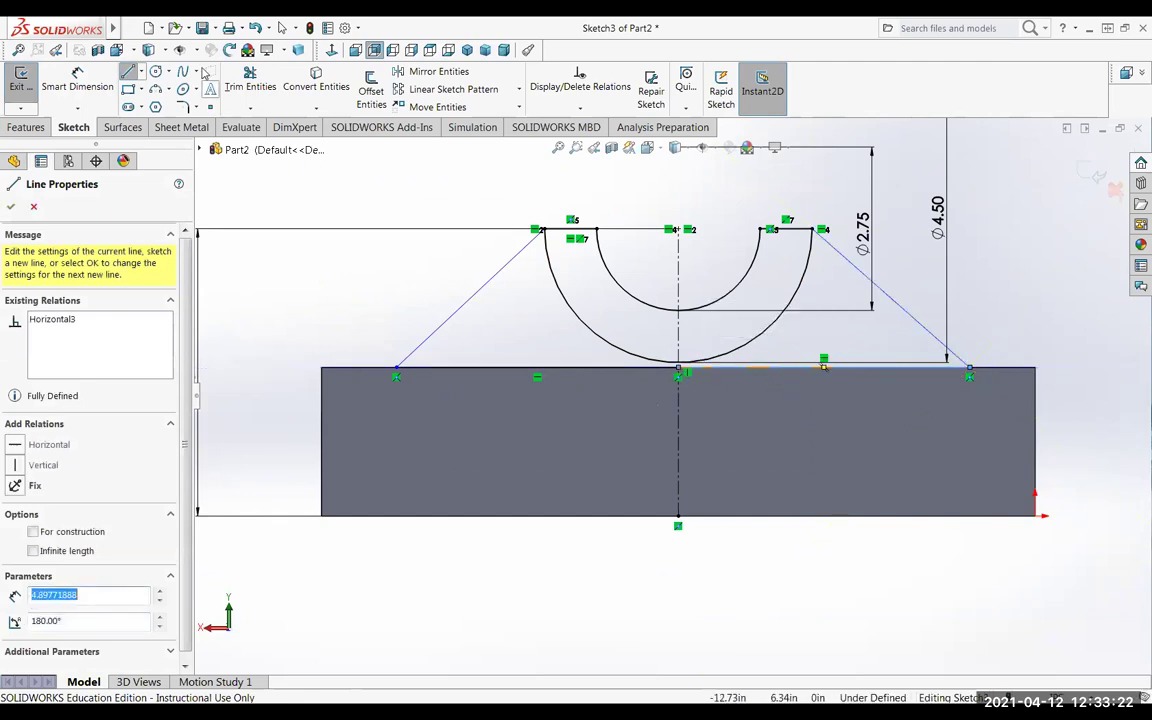
Dimension the angle between the left sloped line and the horizontal base line to 45 degrees.
click(77, 80)
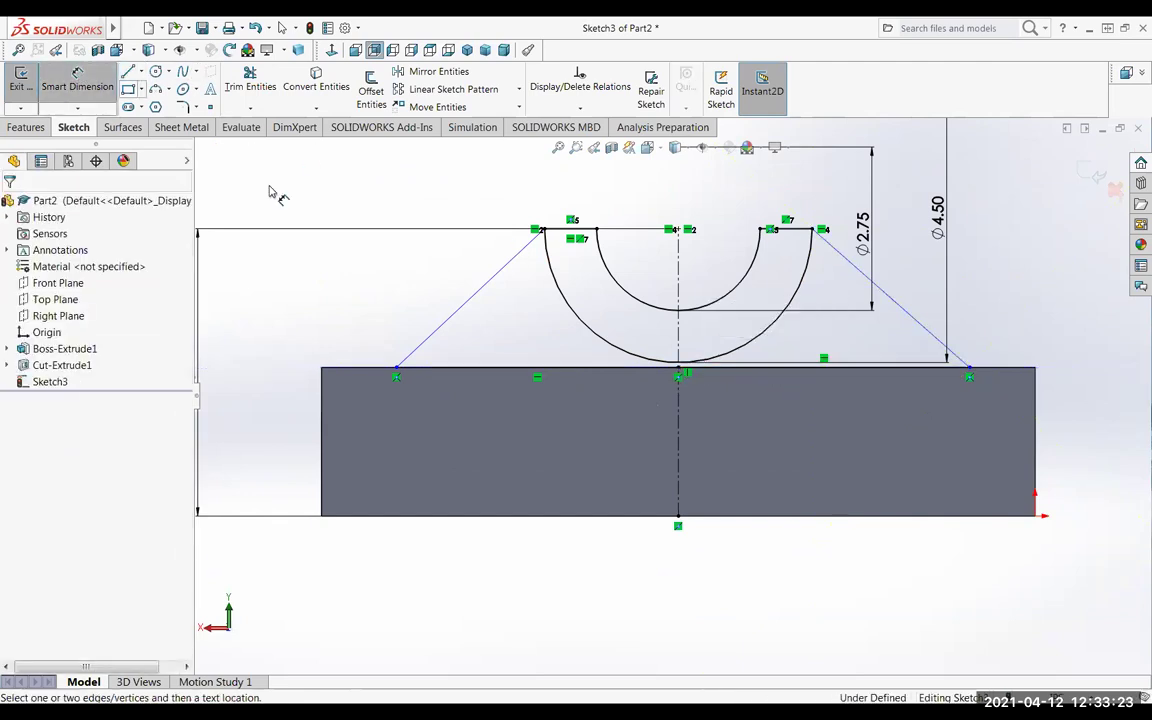
click(465, 309)
click(487, 373)
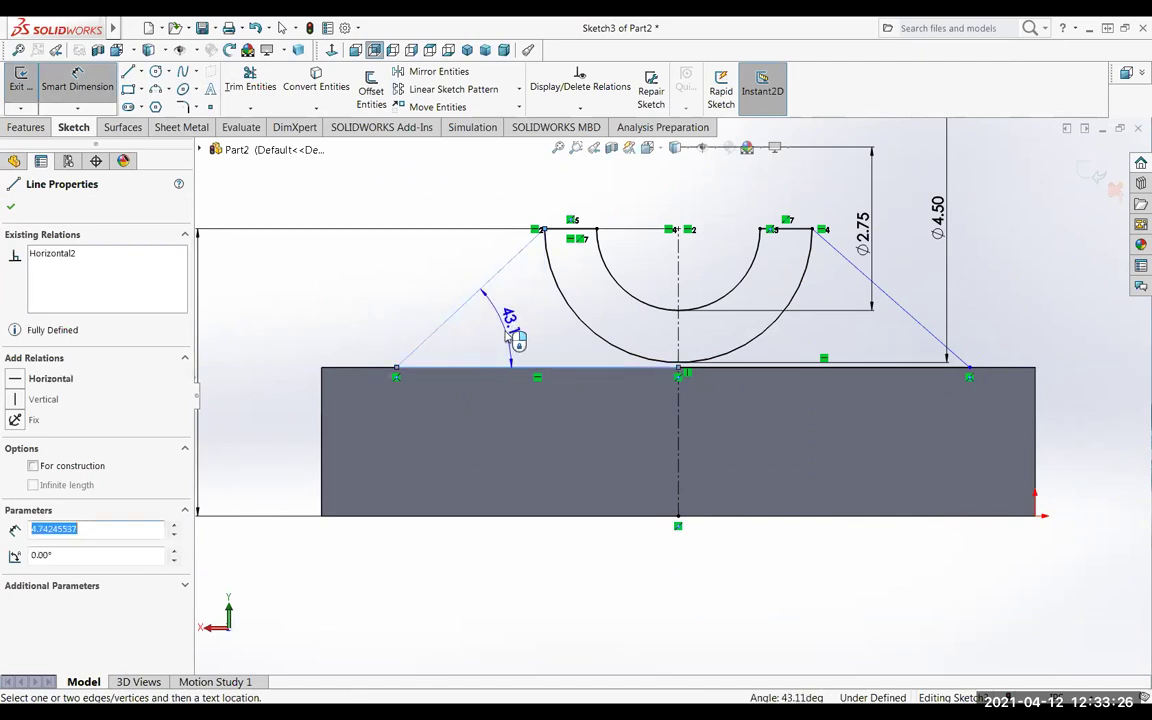
click(490, 335)
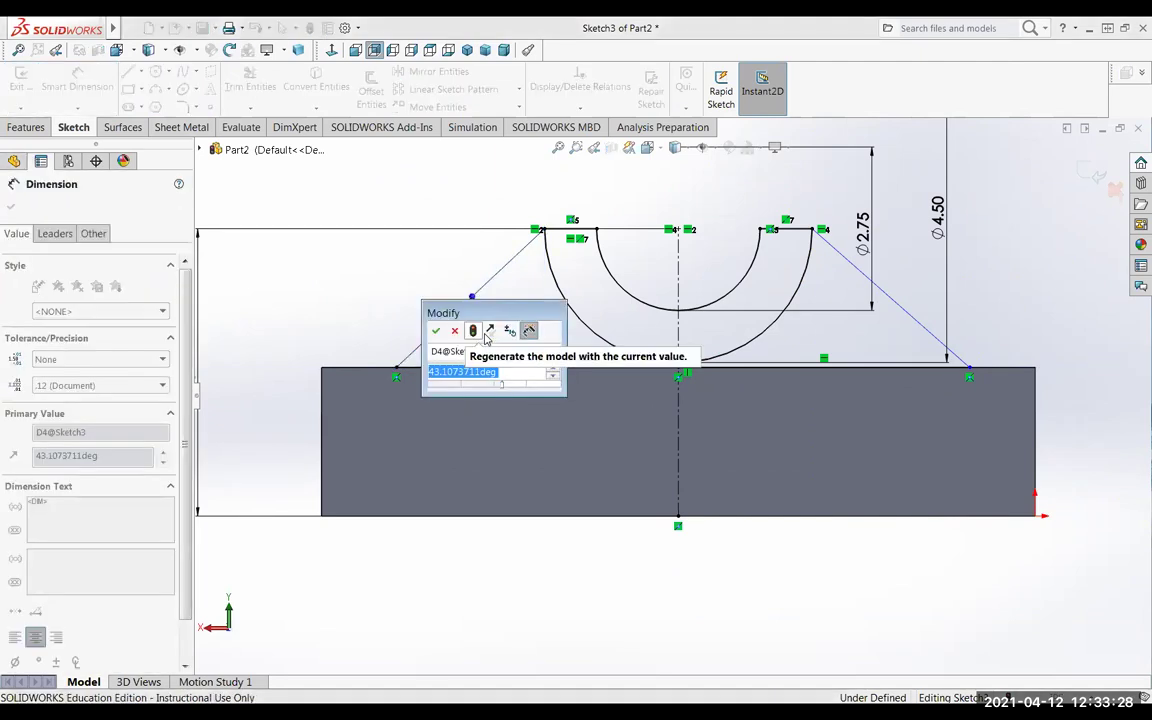
text(45)
key(Return)
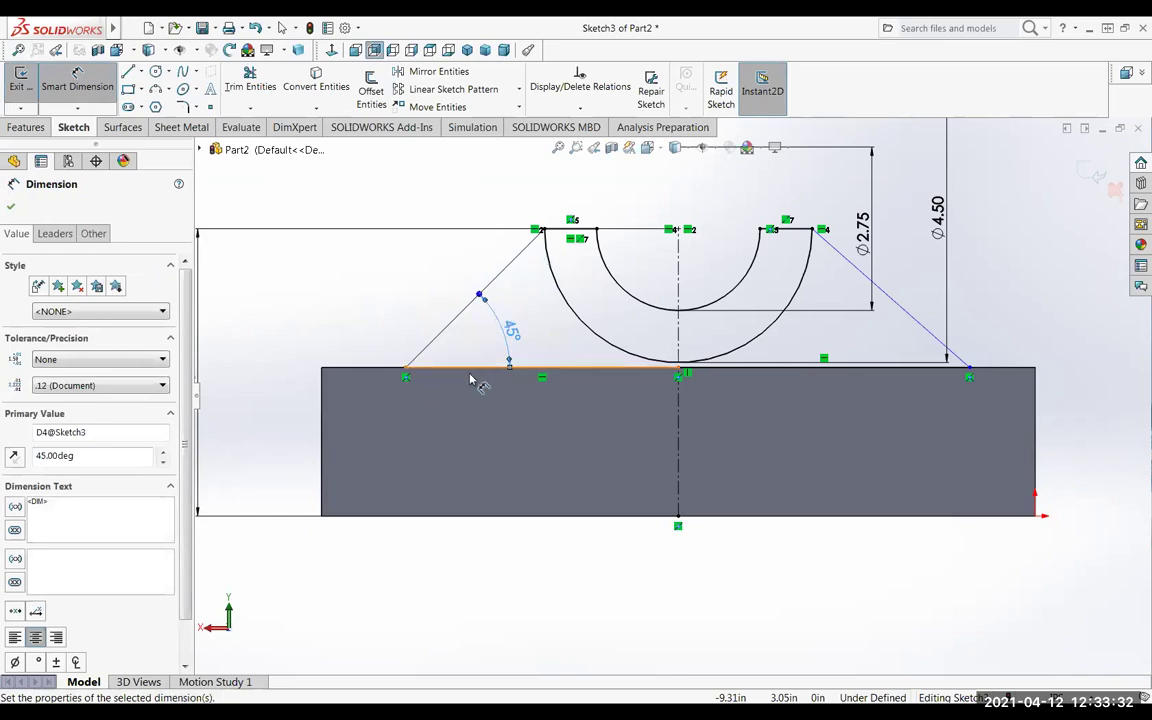
Dimension the angle between the right sloped line and the horizontal base line to 45 degrees.
click(912, 323)
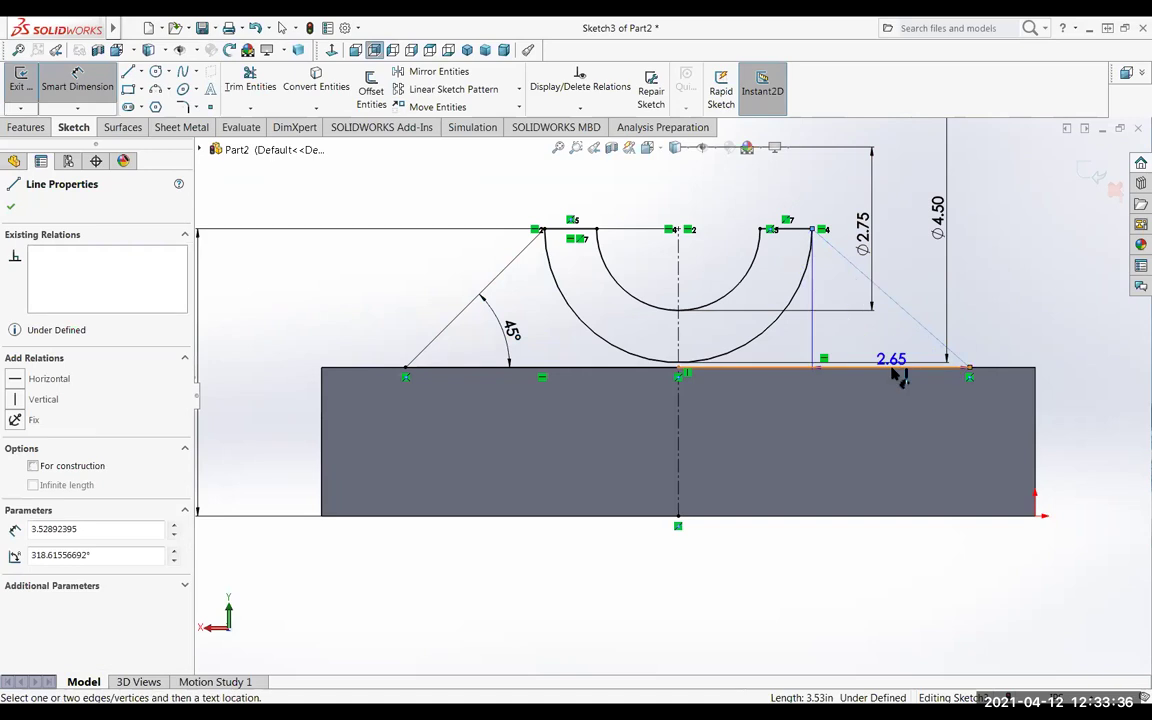
click(897, 375)
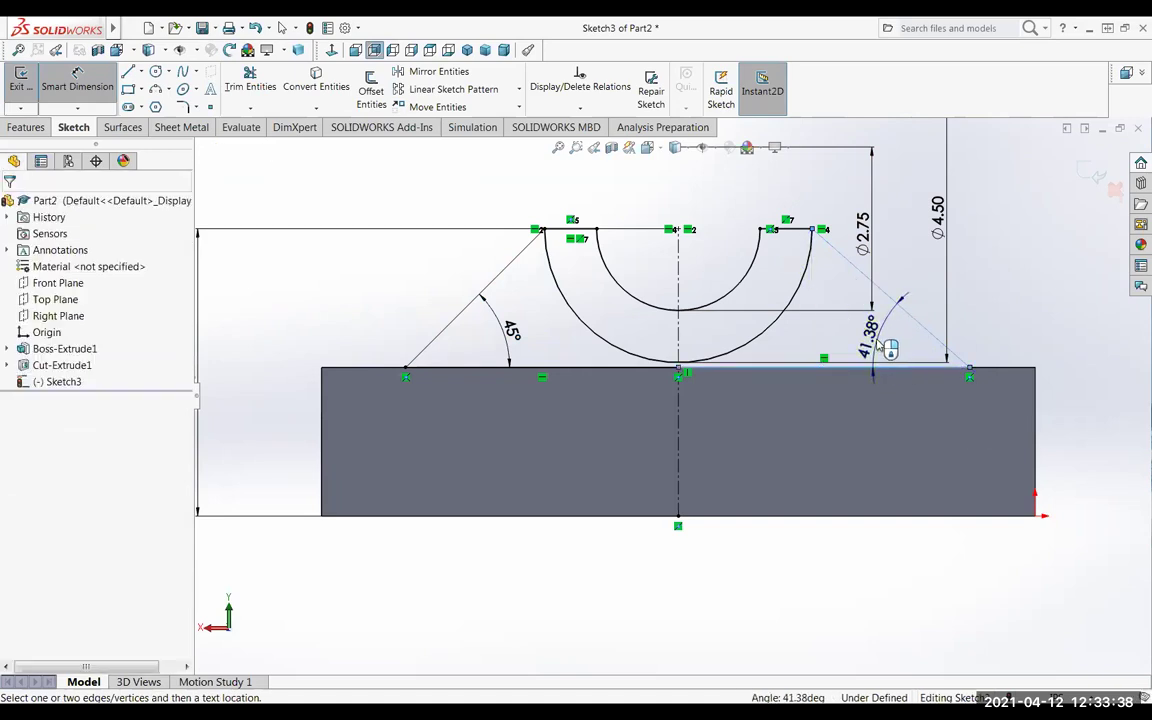
click(877, 344)
text(45)
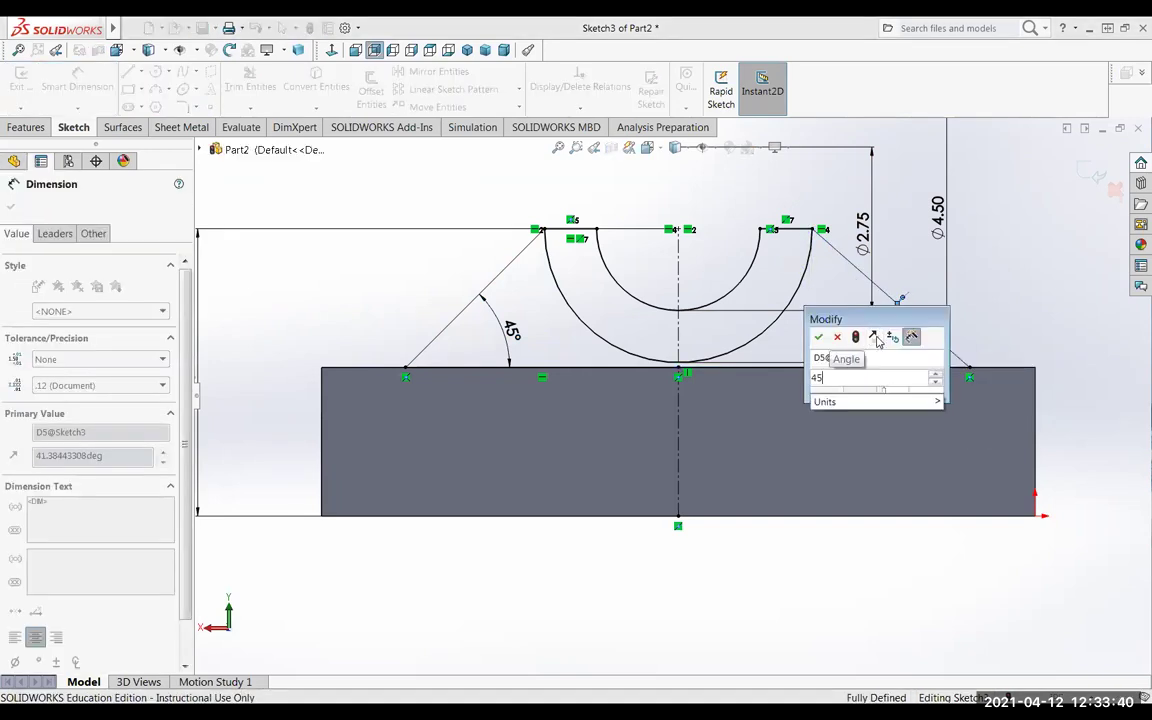
key(Return)
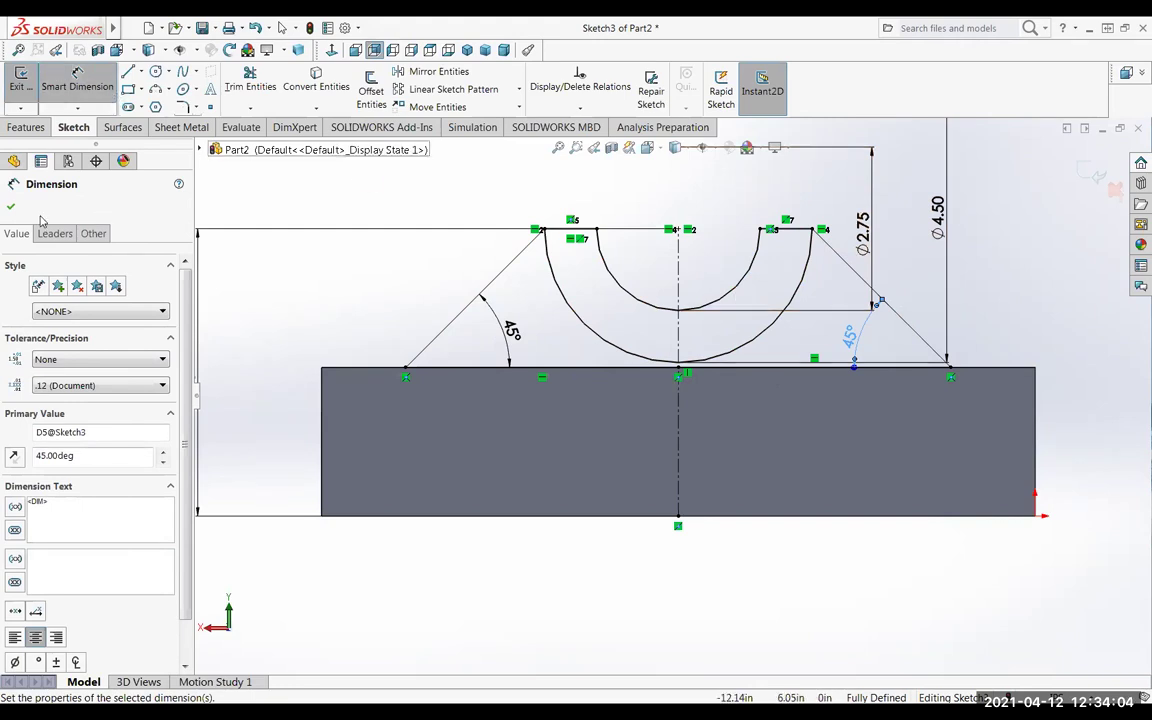
click(11, 206)
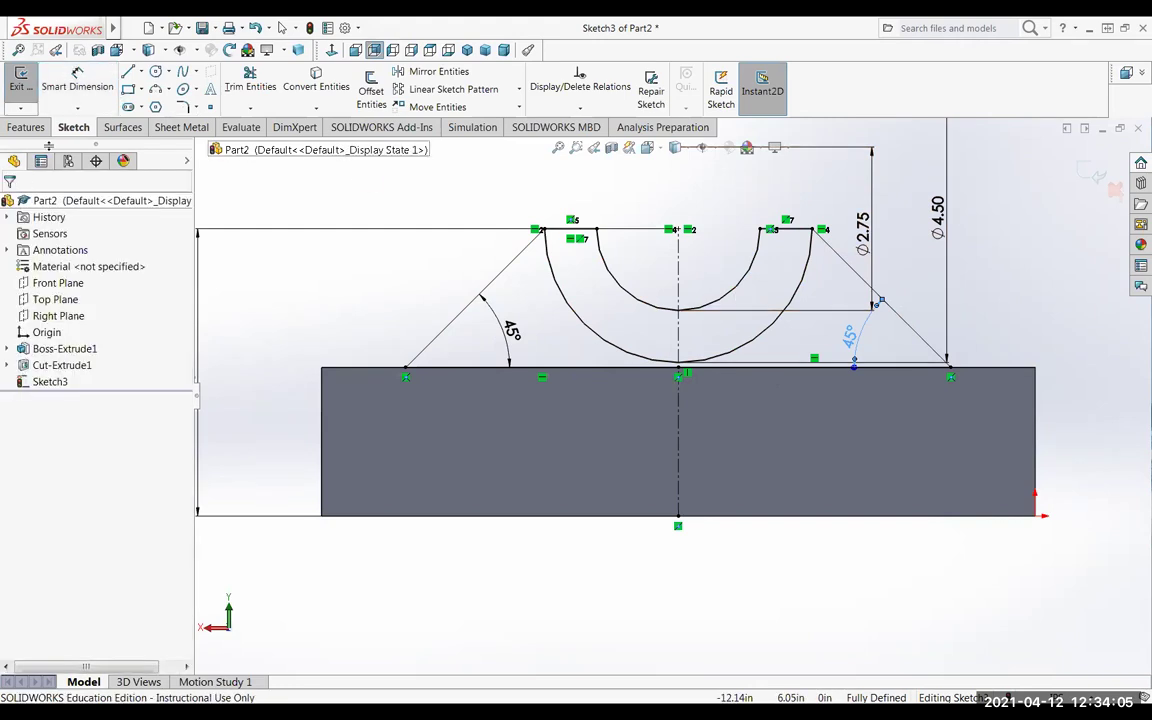
Trim away both halves of the 4.5 in outer arc between the sloped lines.
click(250, 86)
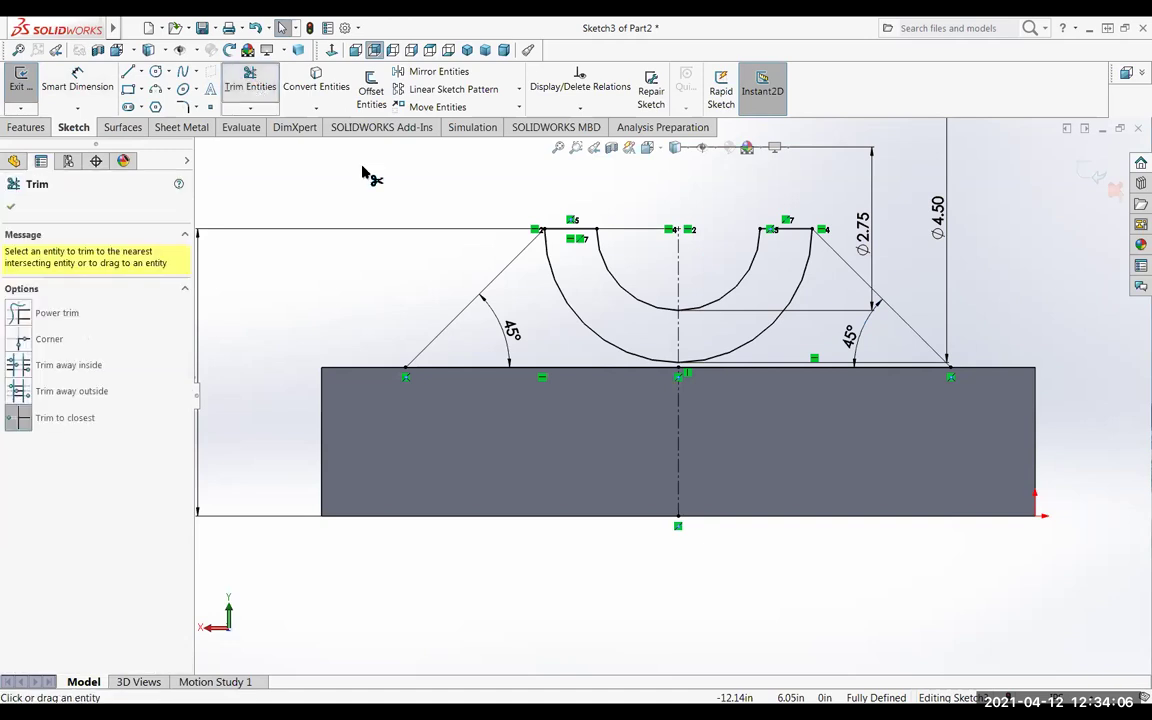
click(590, 335)
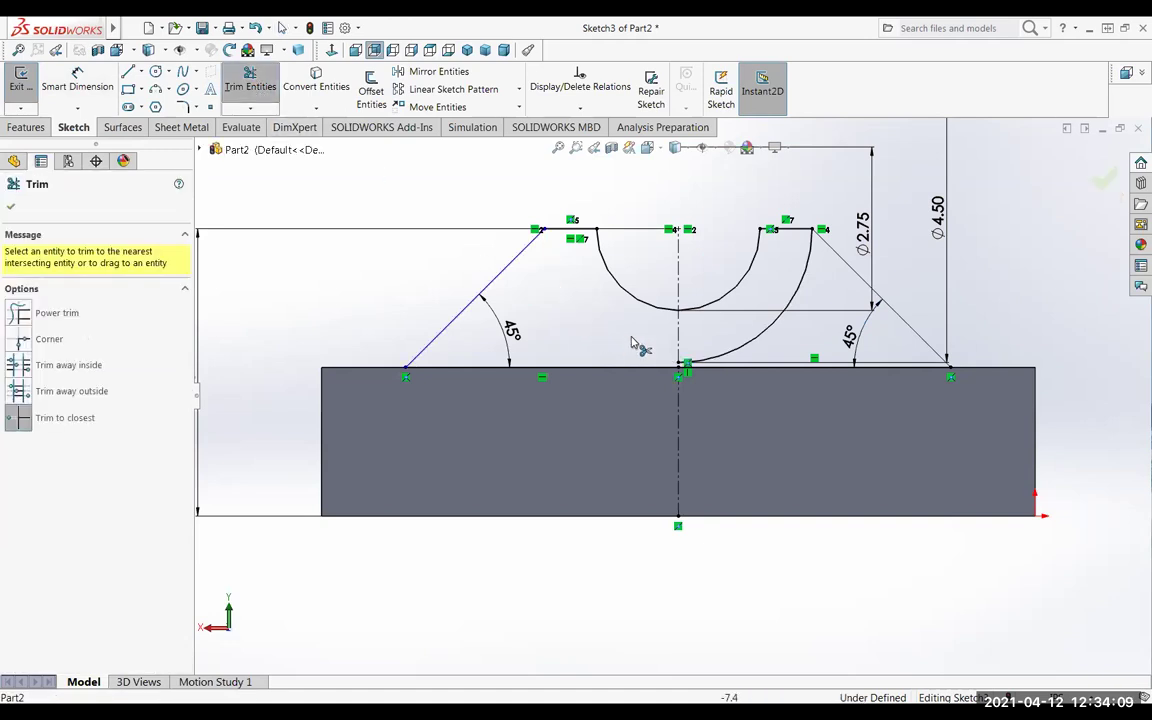
click(735, 347)
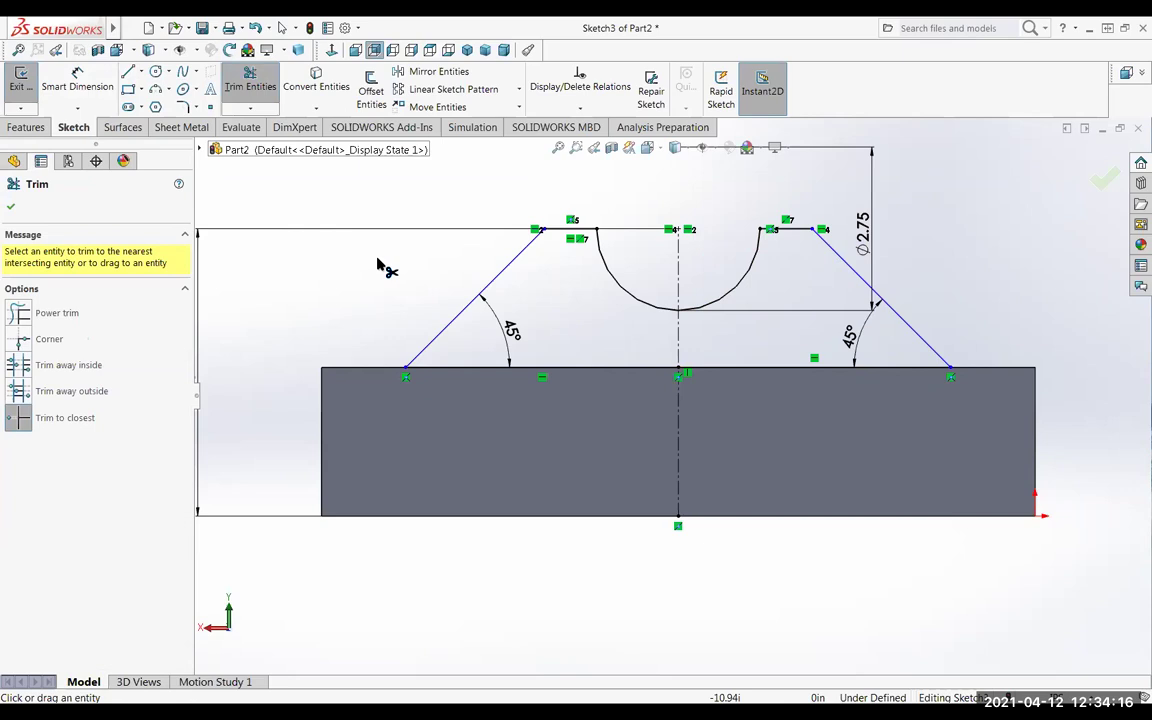
Extrude the sloped-sided profile as a blind boss 0.8025 in deep in the reversed direction, over the block, and show the part isometrically.
mouse_move(353, 263)
middle_down()
mouse_move(306, 303)
mouse_move(316, 317)
middle_up()
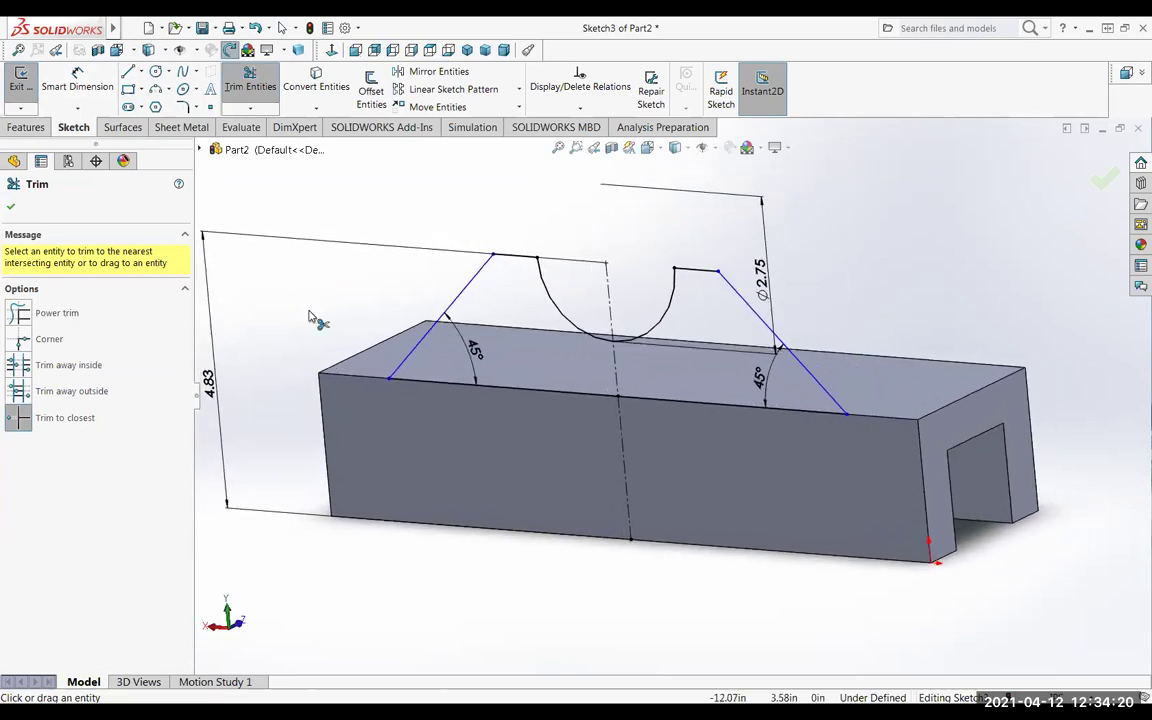
click(18, 86)
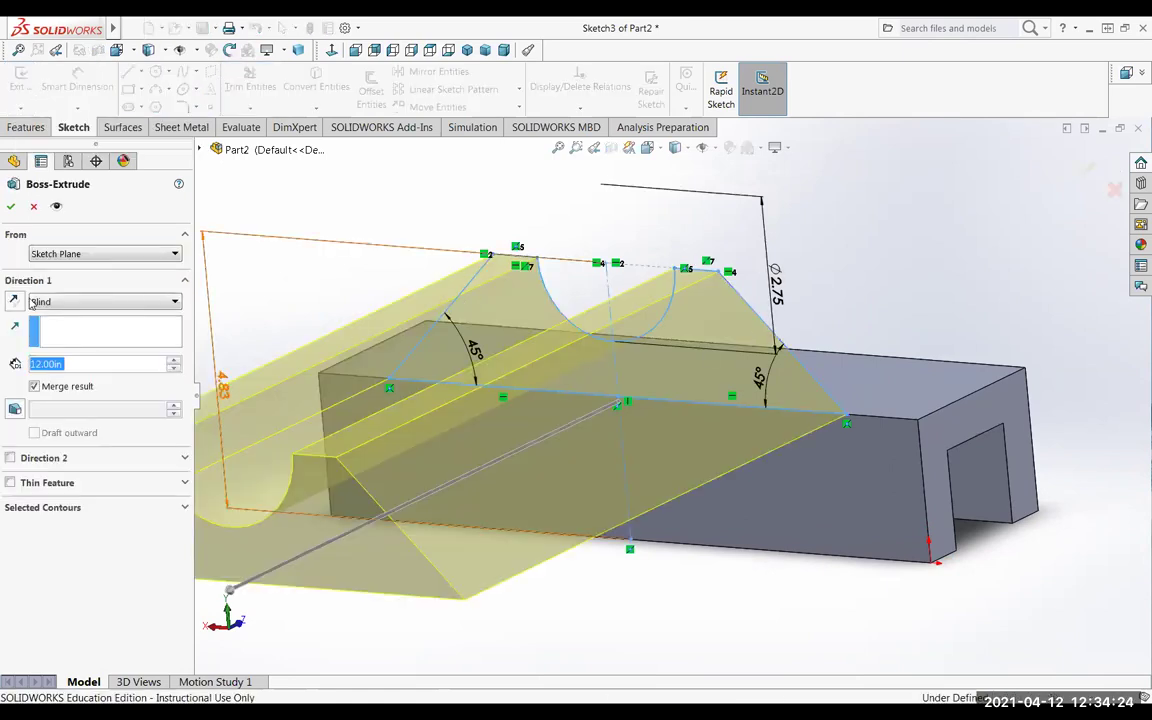
click(16, 302)
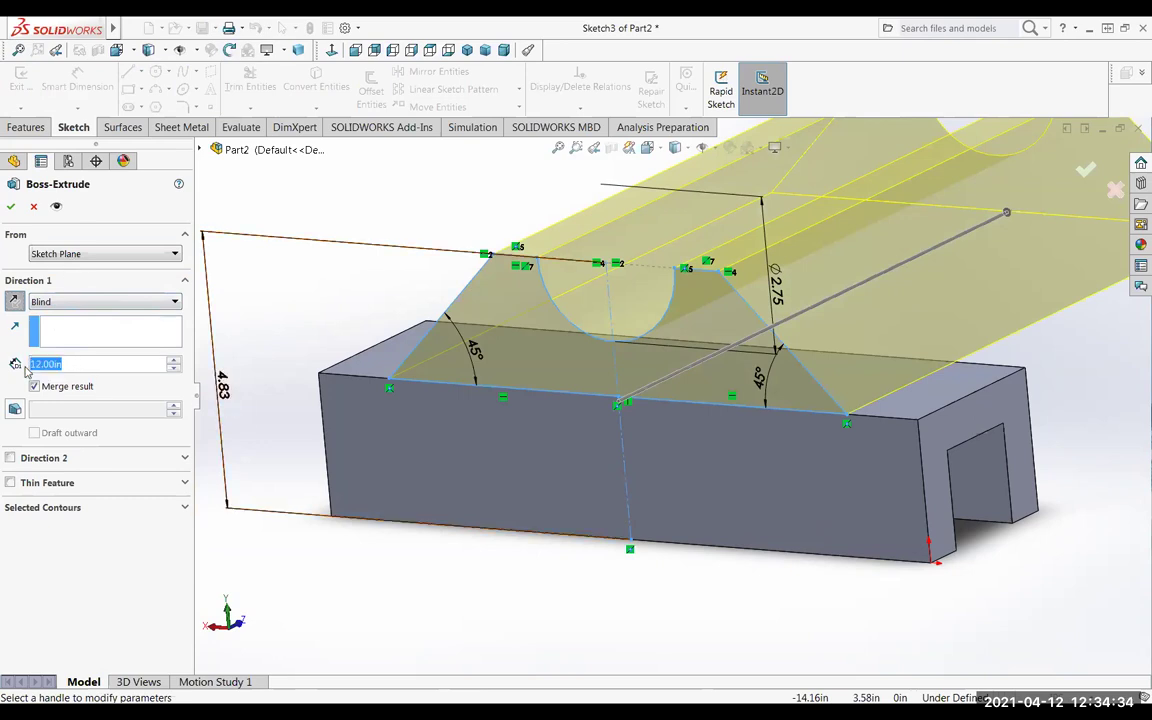
key(BackSpace)
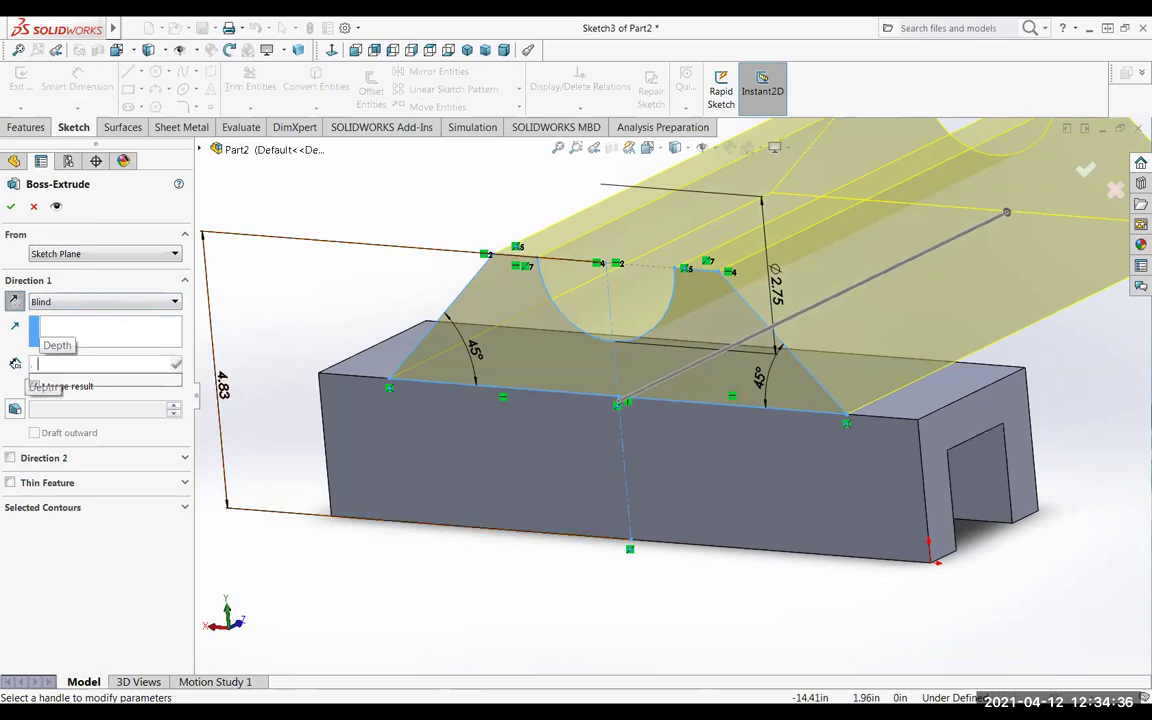
key(Return)
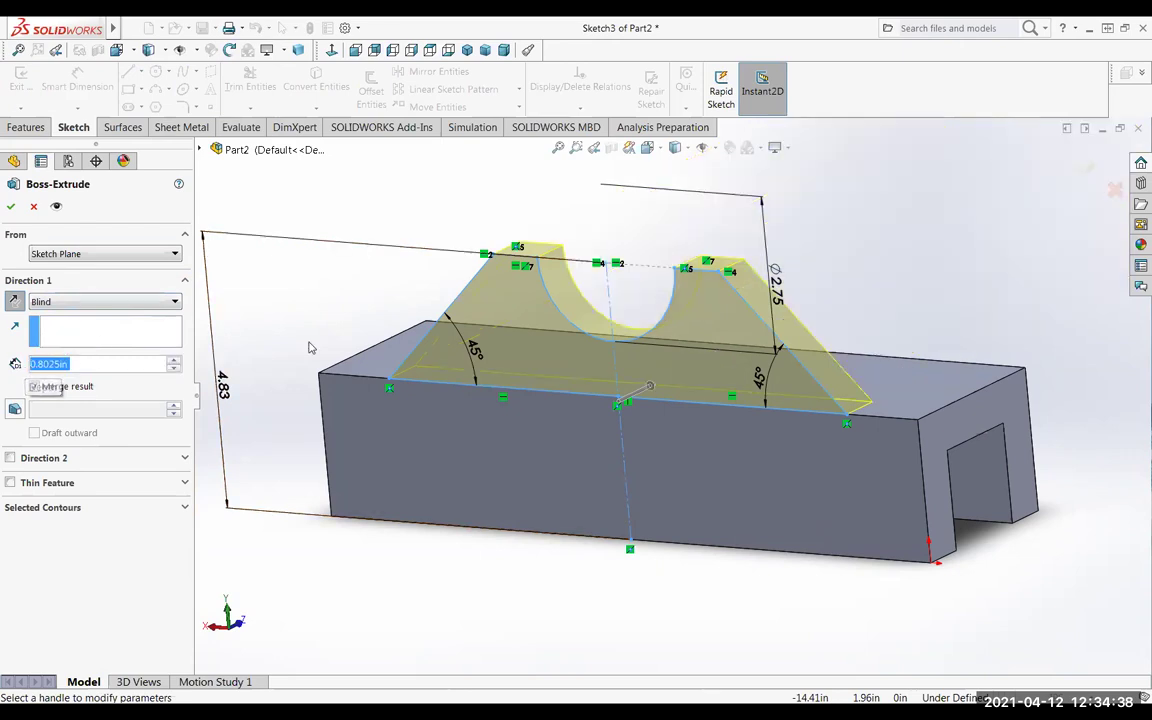
click(10, 208)
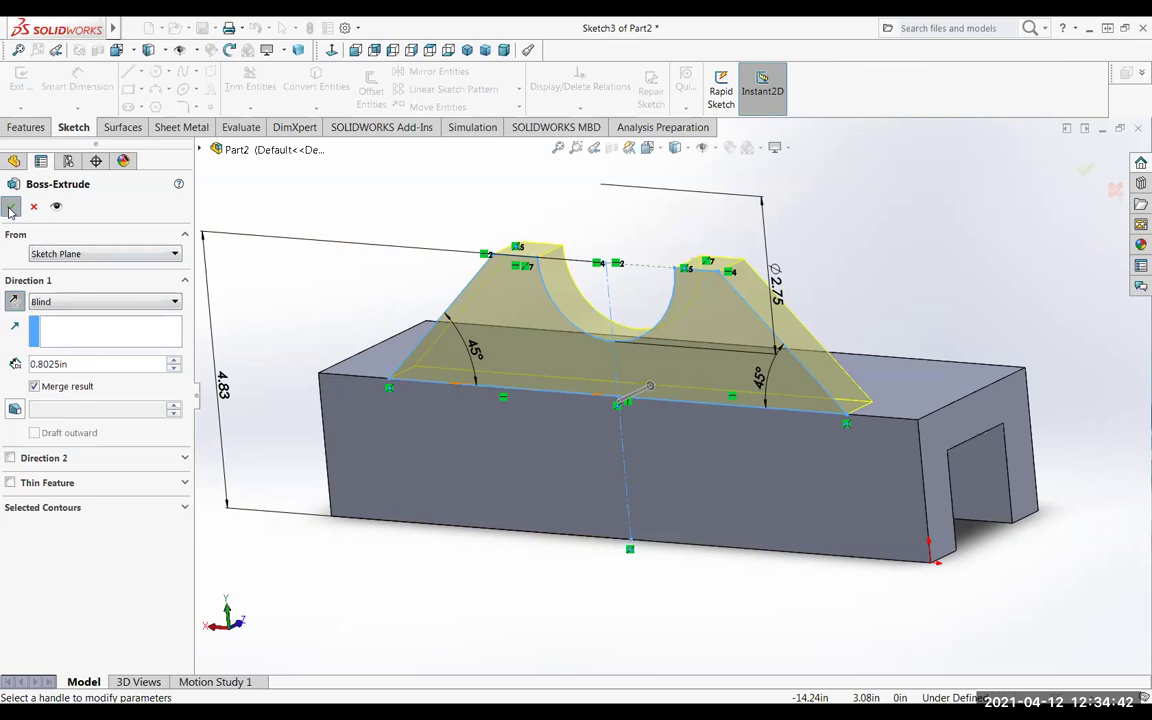
middle_drag(330, 430, 357, 327)
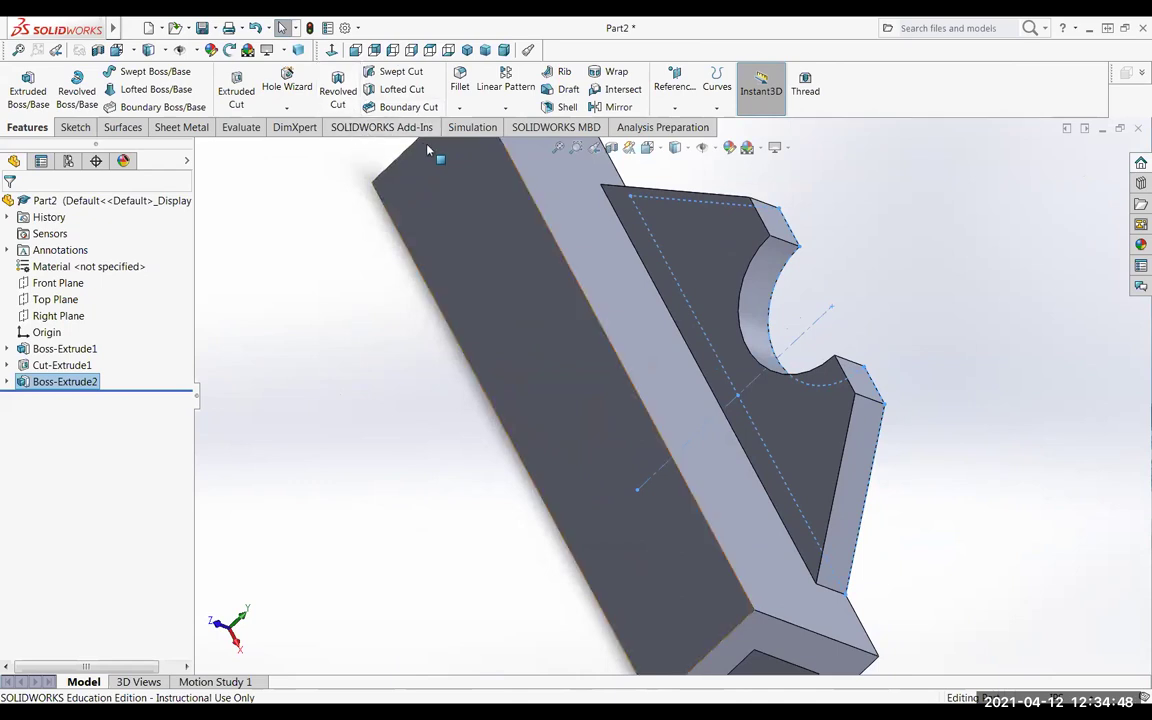
click(468, 51)
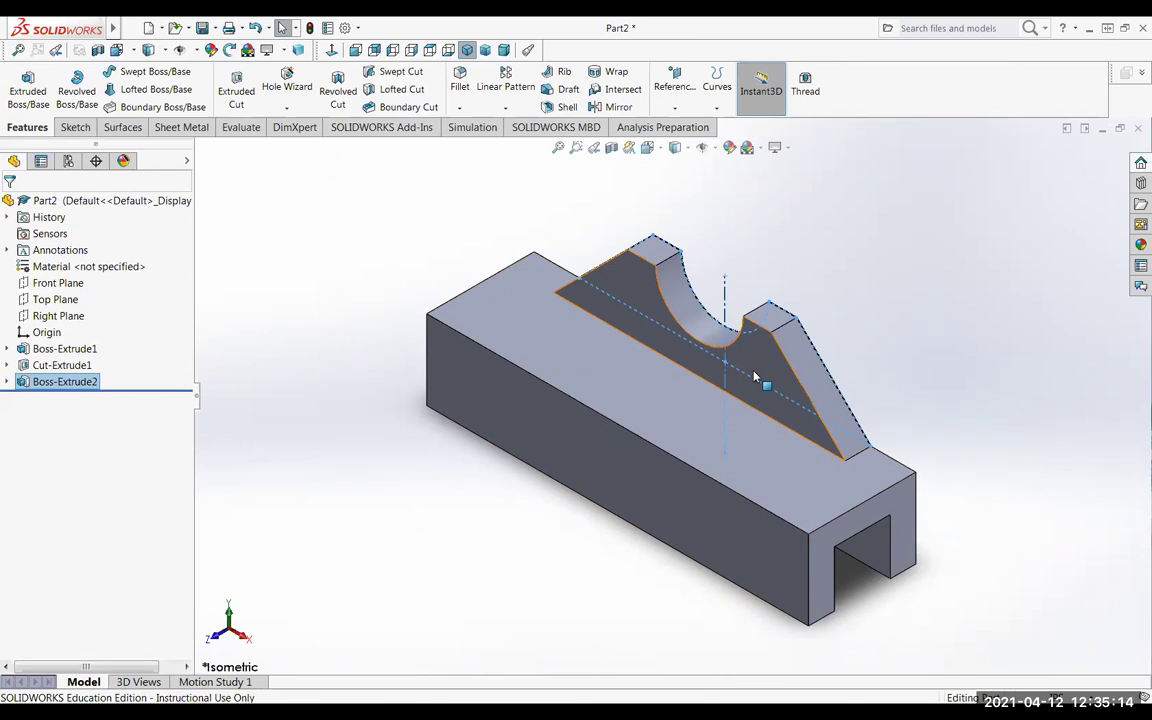
Start a cut sketch on the block's long front face and draw a circle of about 3.41 in radius centred on the saddle's arc centre.
click(604, 467)
click(709, 421)
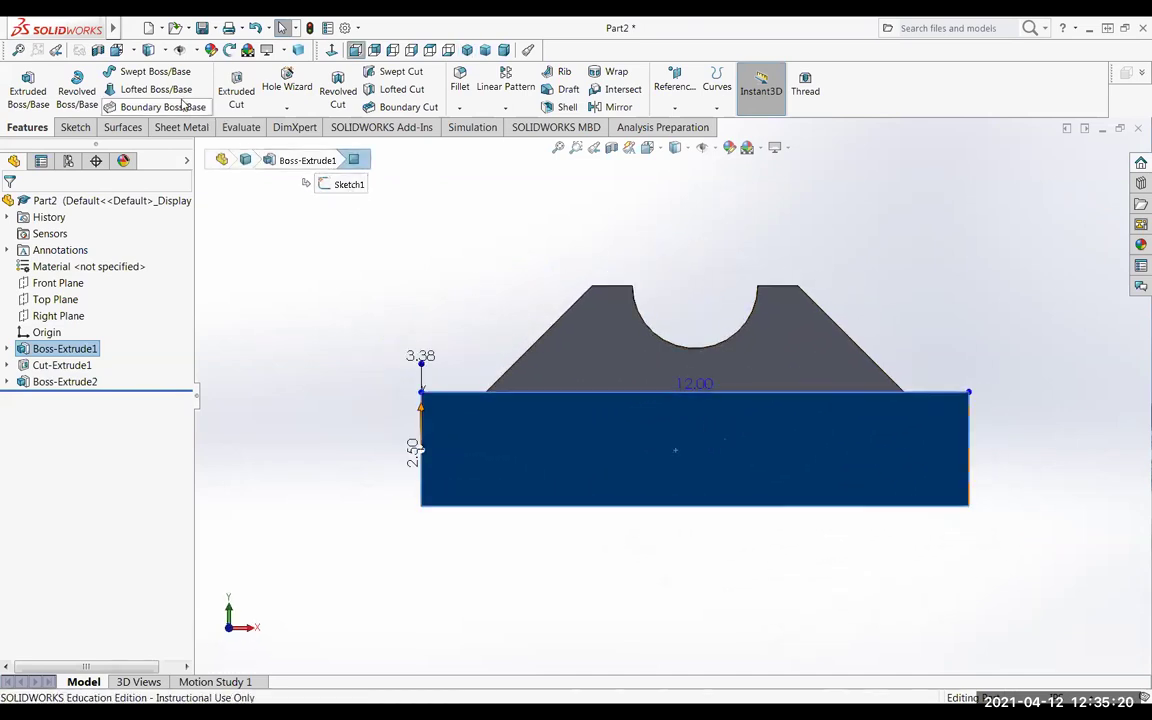
click(236, 88)
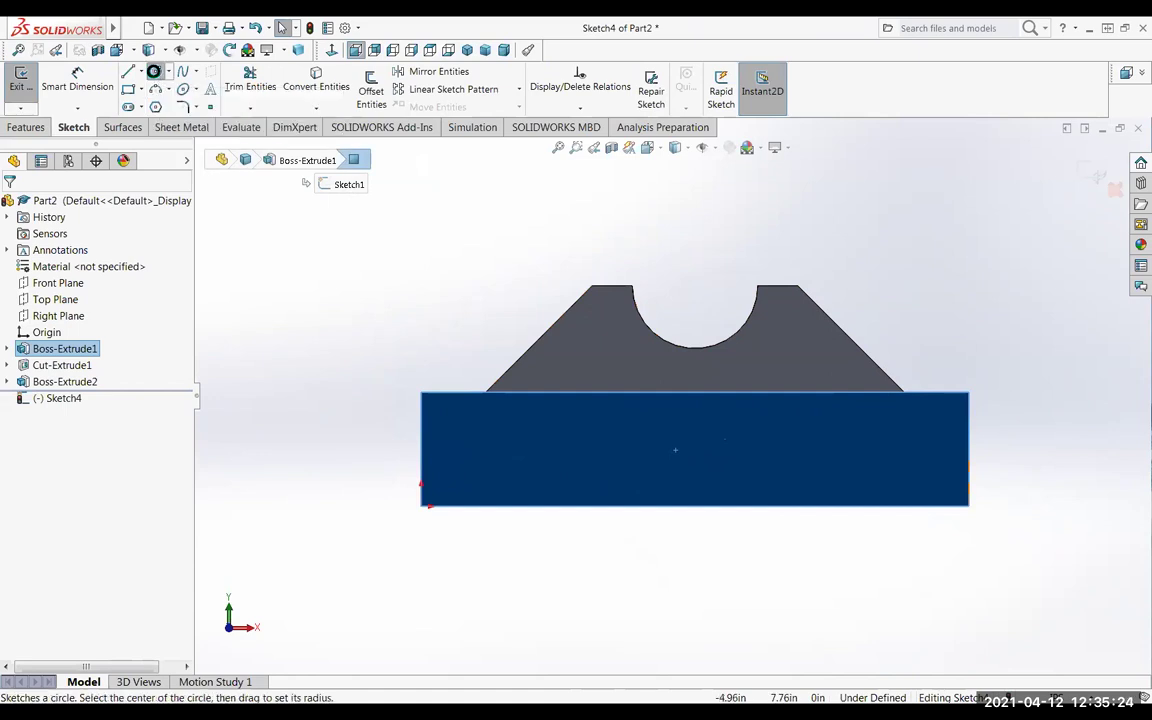
click(155, 73)
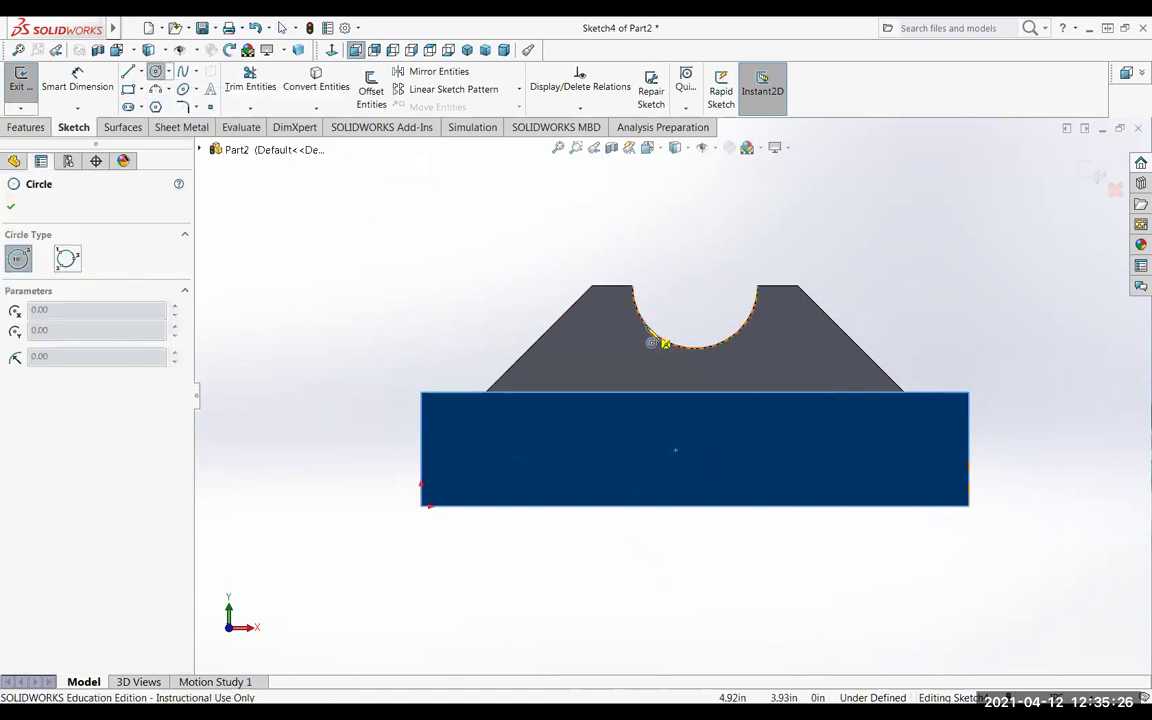
click(695, 286)
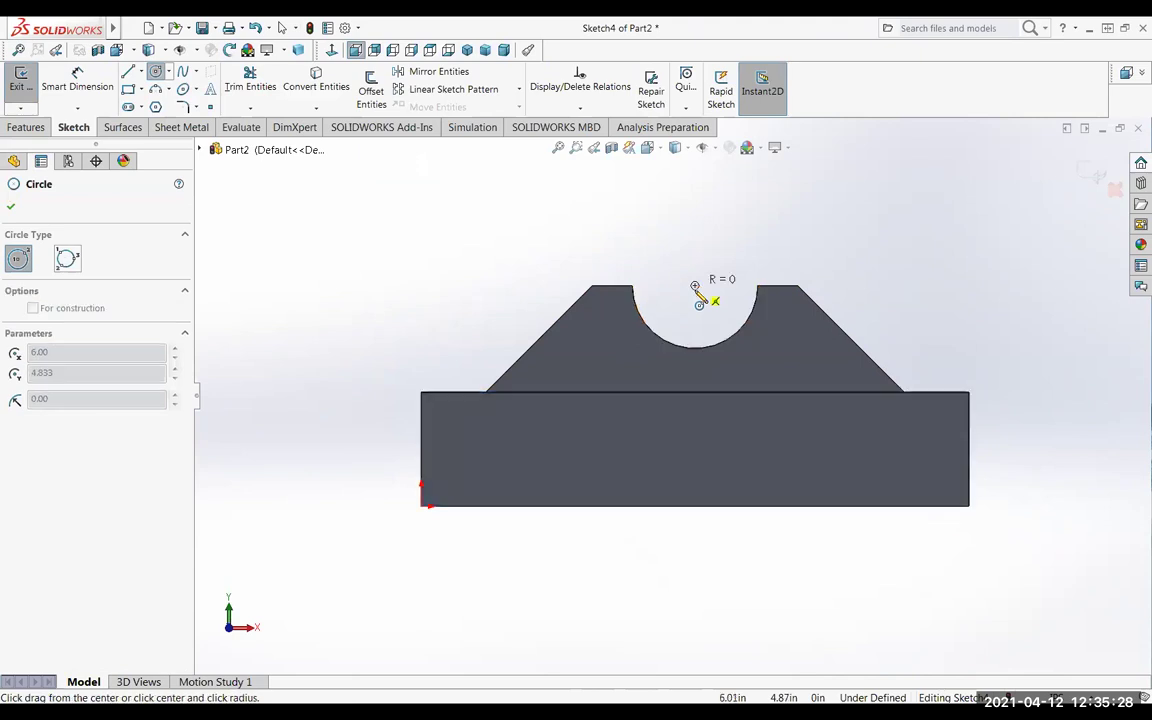
click(757, 442)
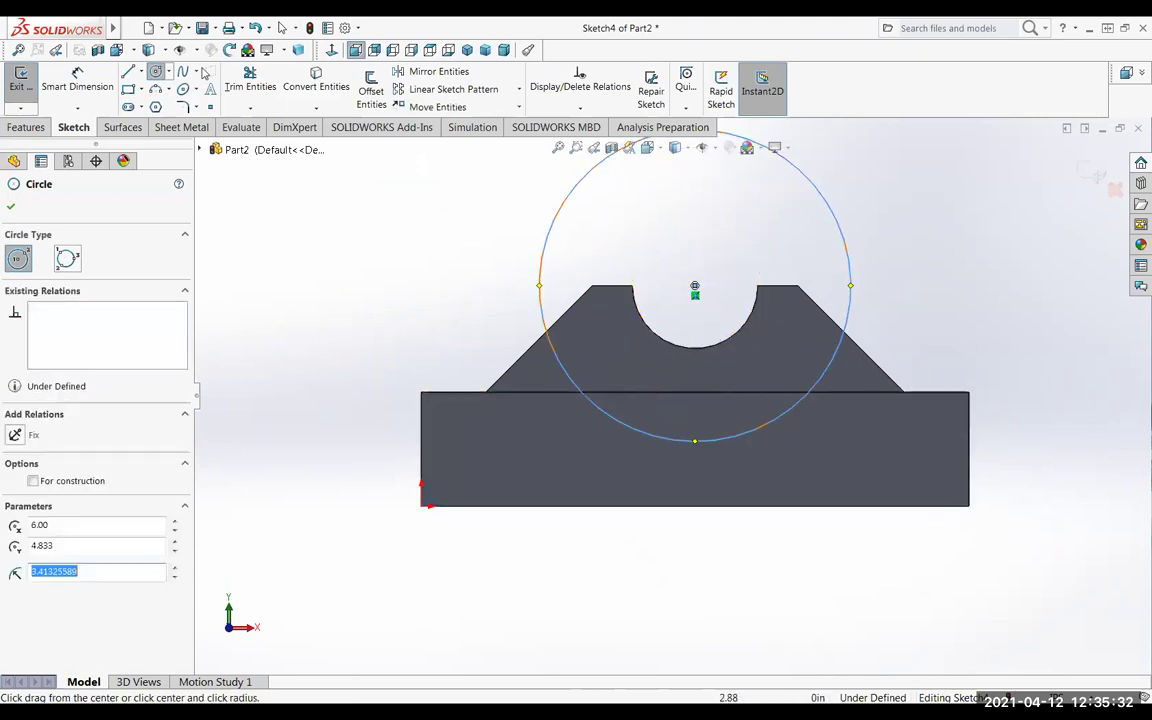
Dimension the circle's diameter to 6.75 in.
click(77, 80)
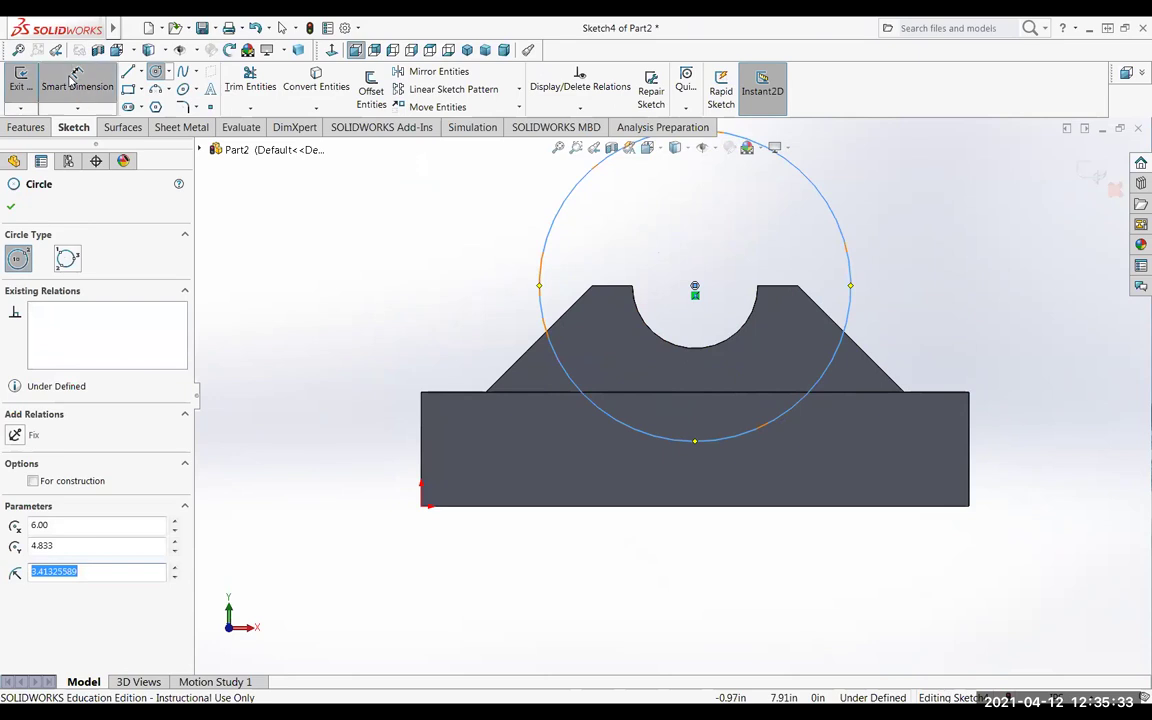
click(841, 221)
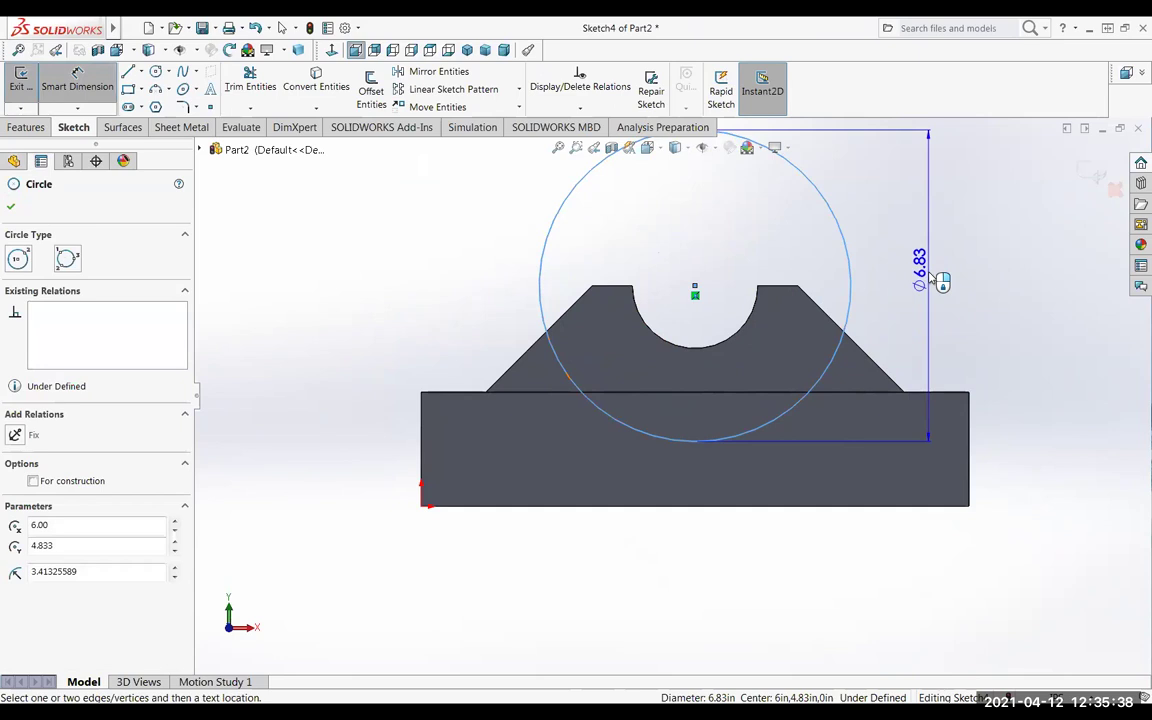
click(934, 279)
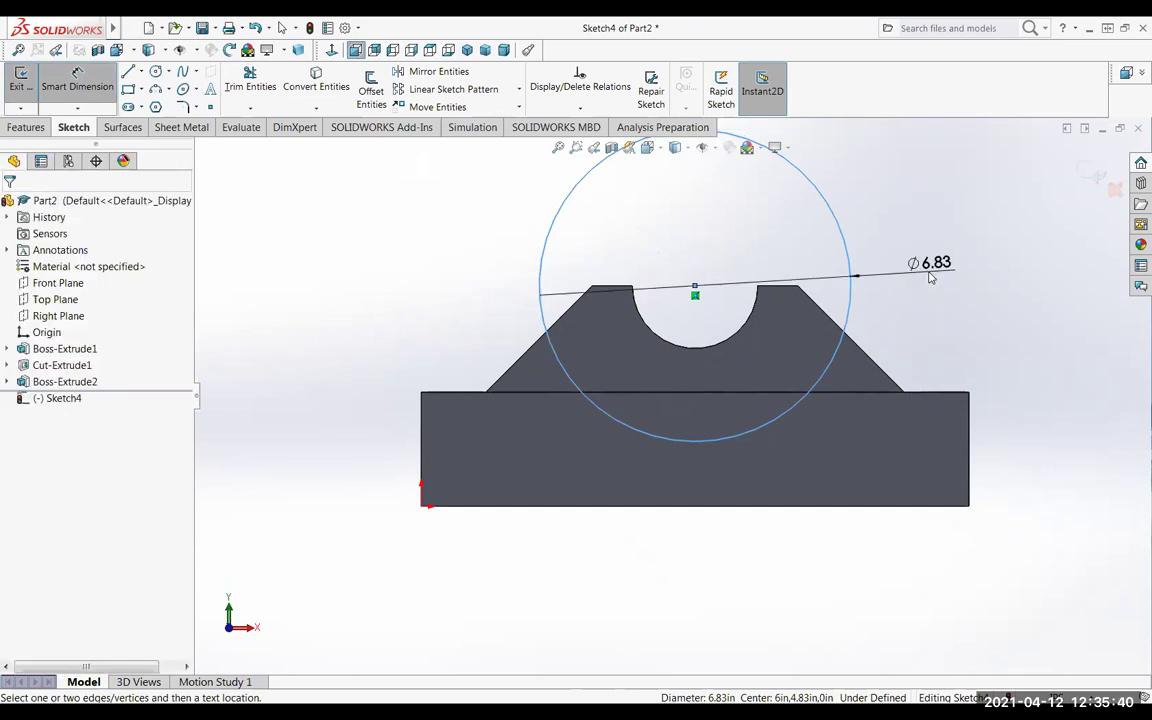
click(930, 278)
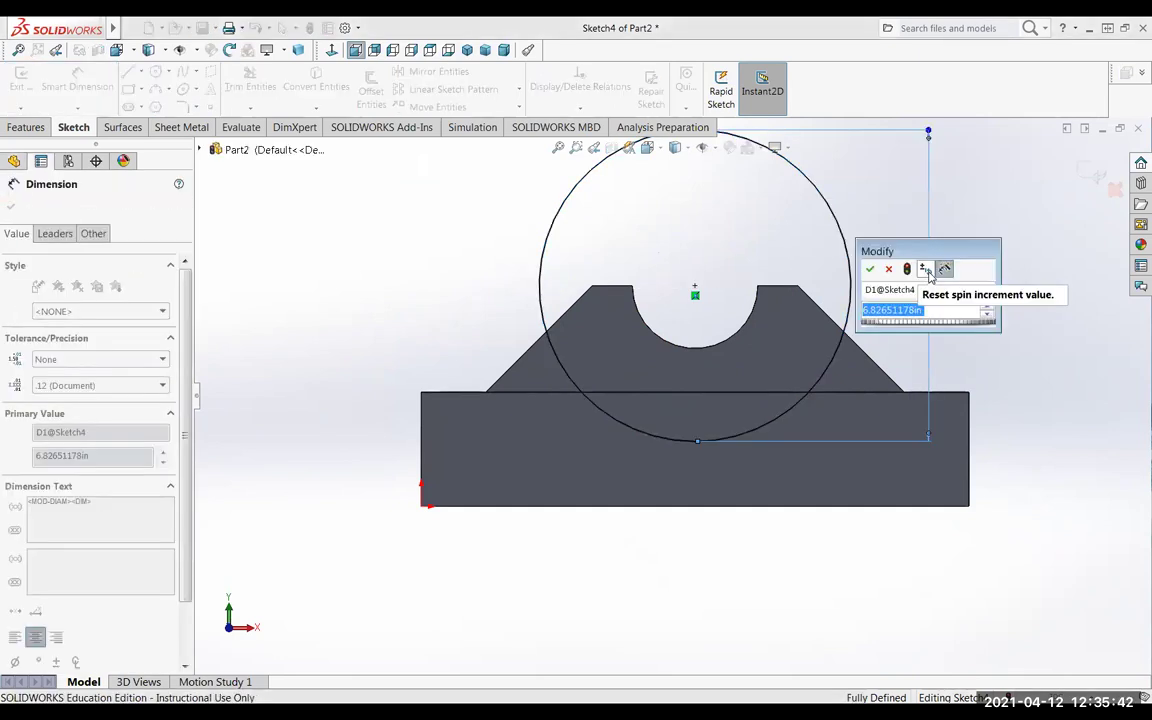
text(6.75)
key(Return)
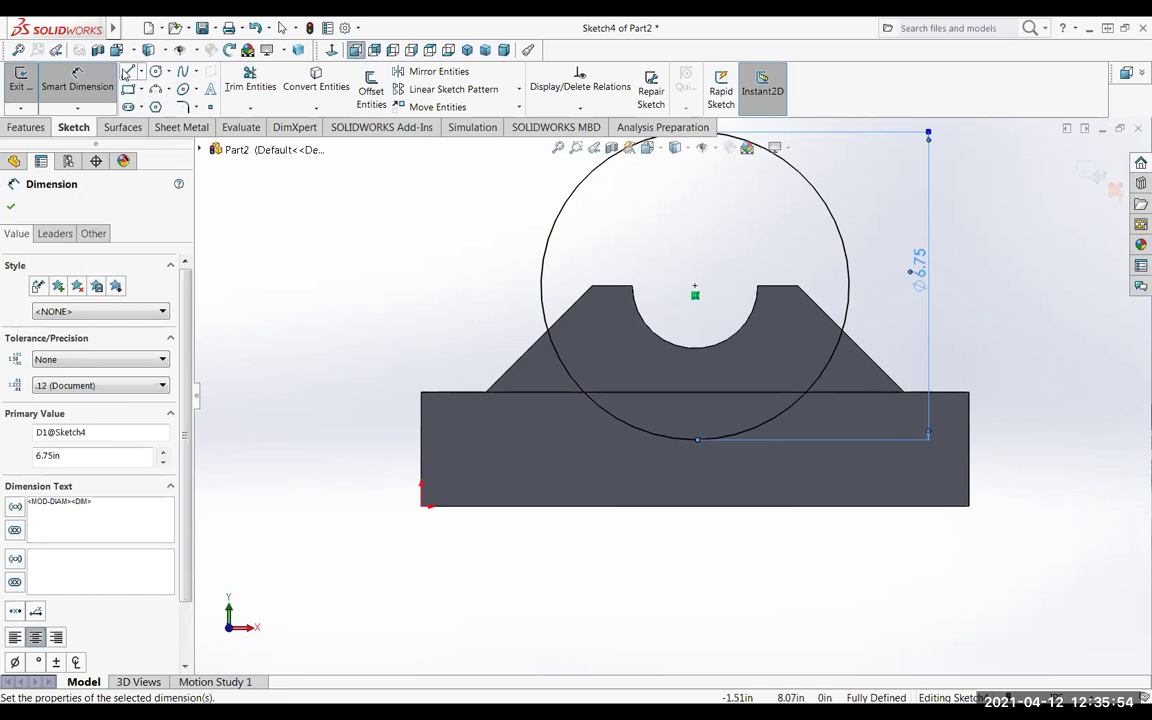
Draw a horizontal line along the block's top edge between the lower ends of the support's two sloped sides.
click(128, 74)
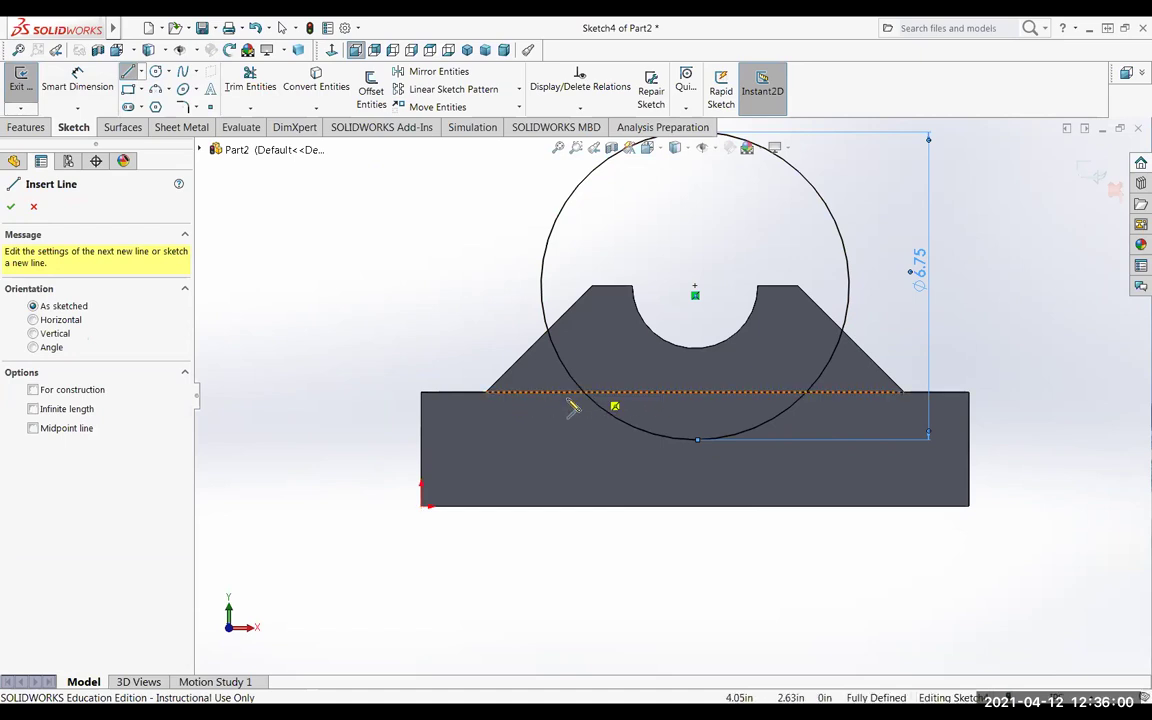
click(486, 393)
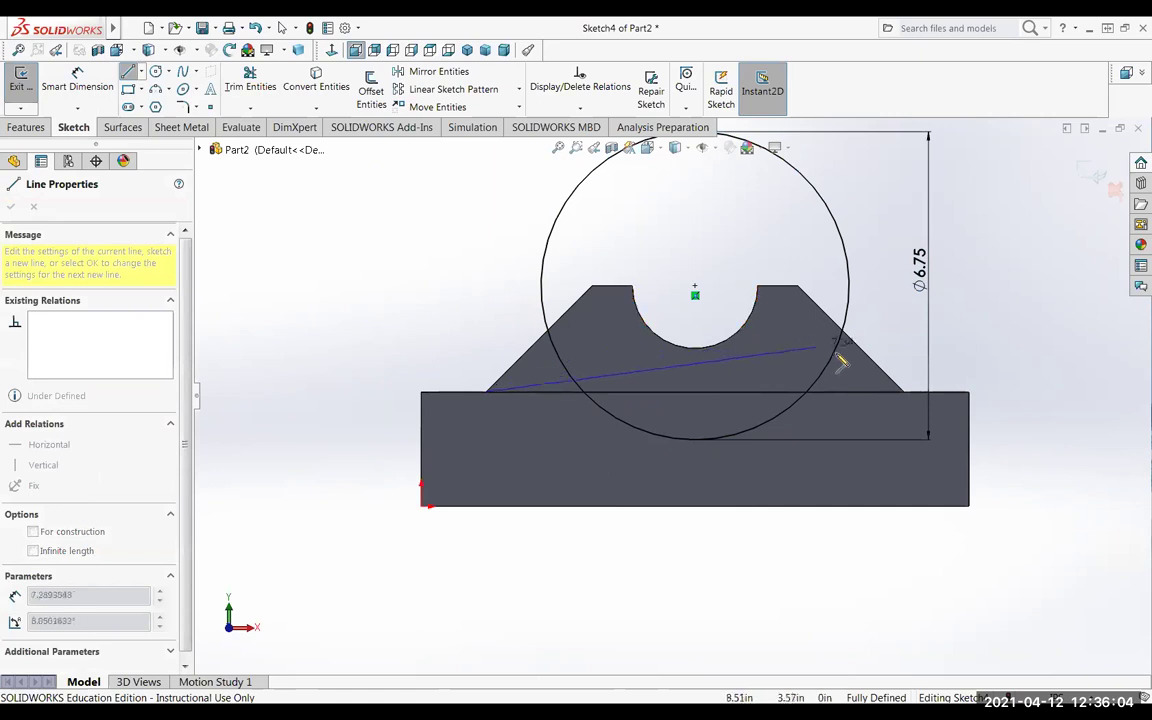
click(904, 393)
key(Escape)
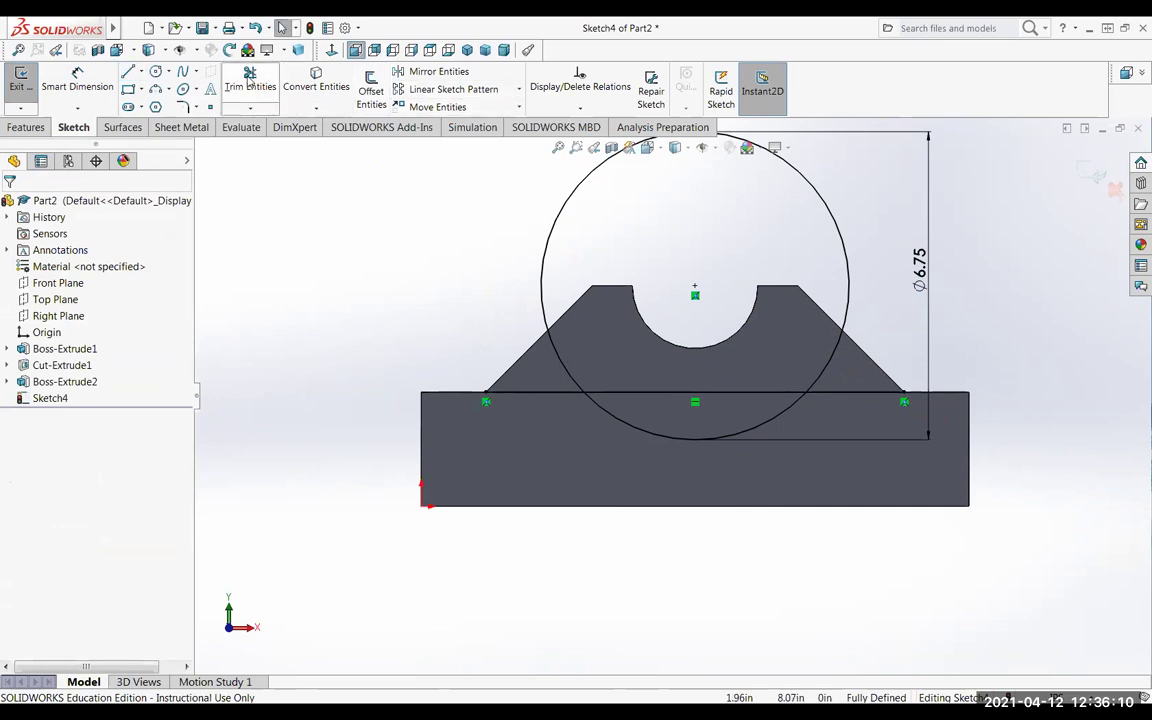
Trim the line's ends outside the circle and the arc above the line, leaving a closed circular segment below the block's top edge.
click(250, 80)
click(554, 394)
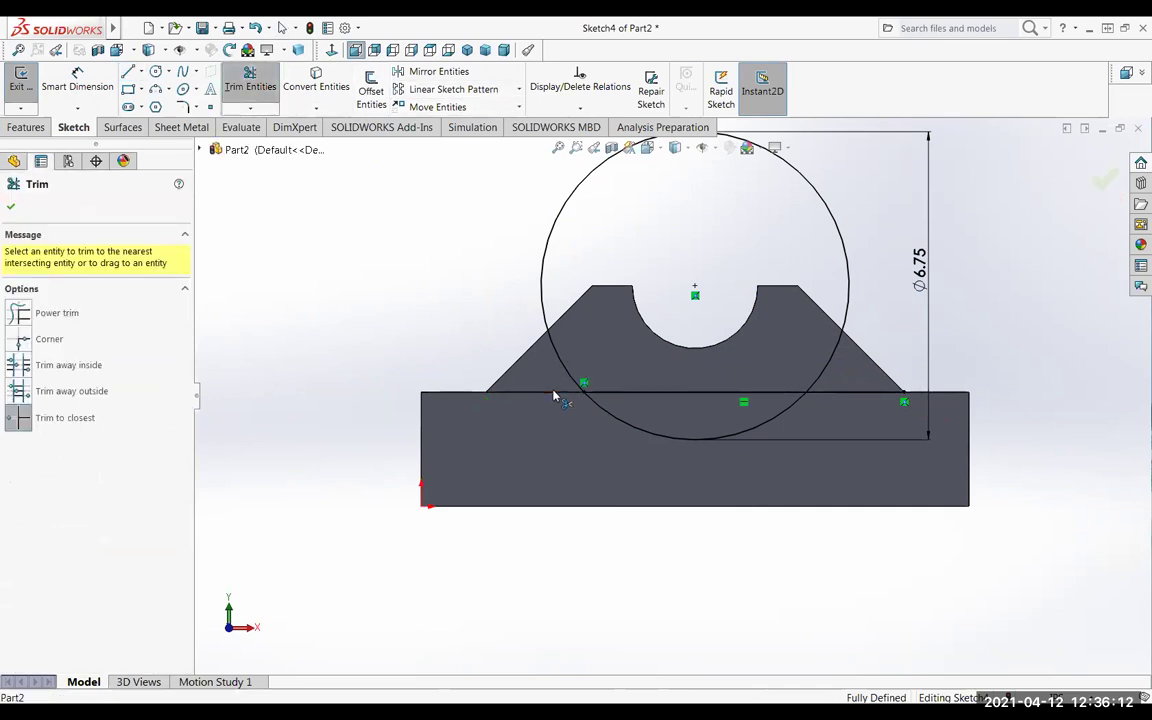
click(866, 400)
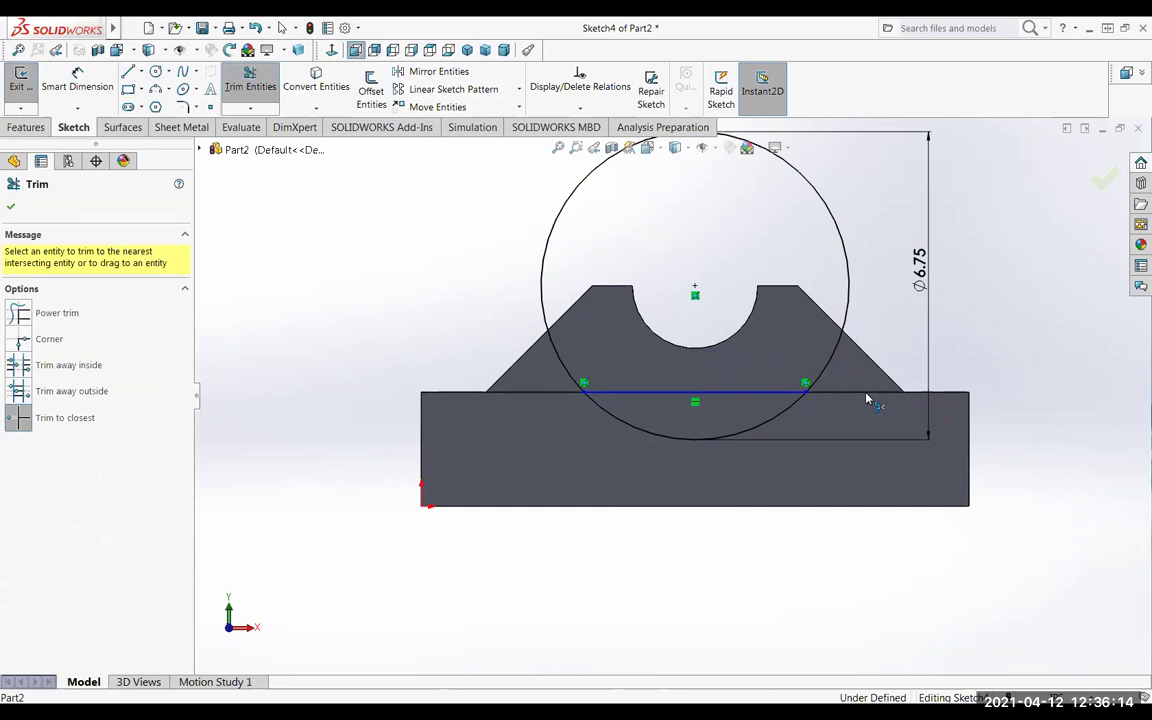
click(853, 308)
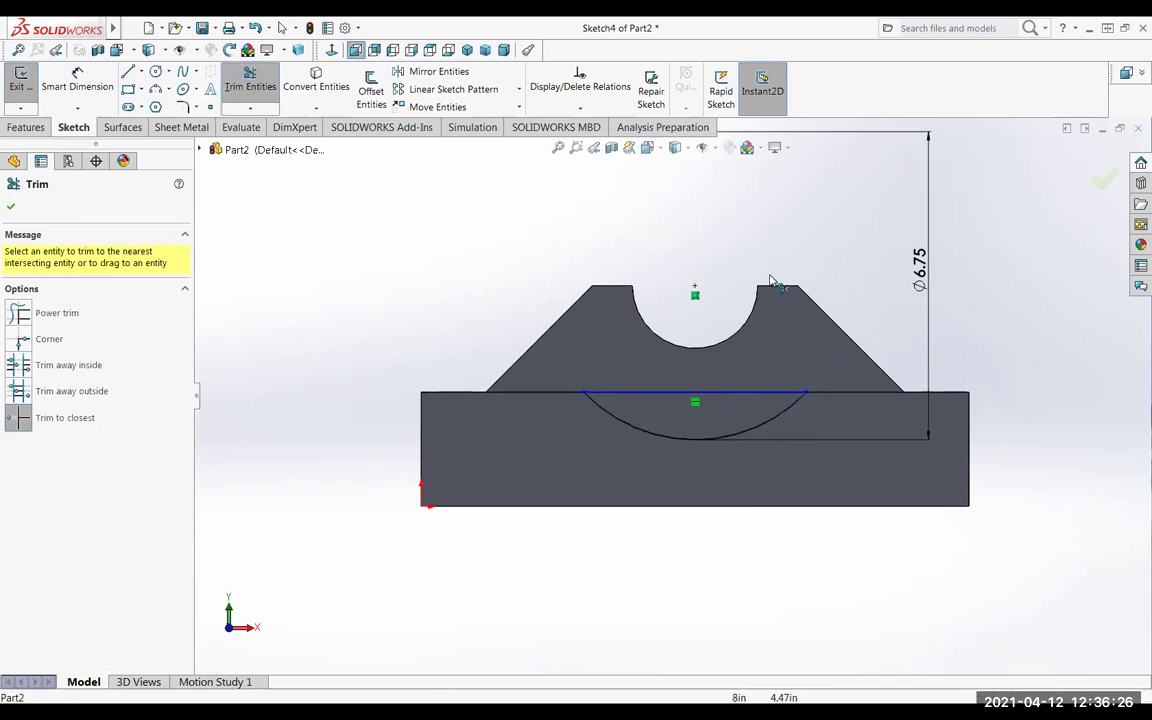
click(11, 206)
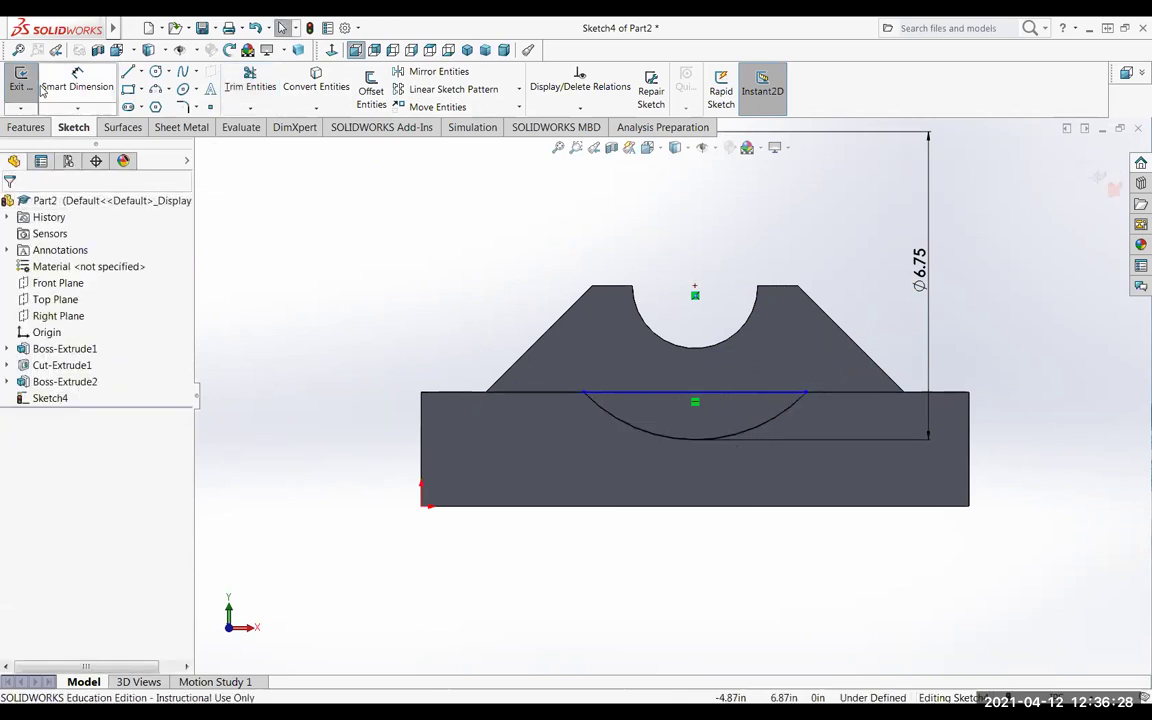
Cut-extrude the circular segment with the Up To Surface end condition, ending at the front face of the saddle support.
right_drag(890, 326, 993, 321)
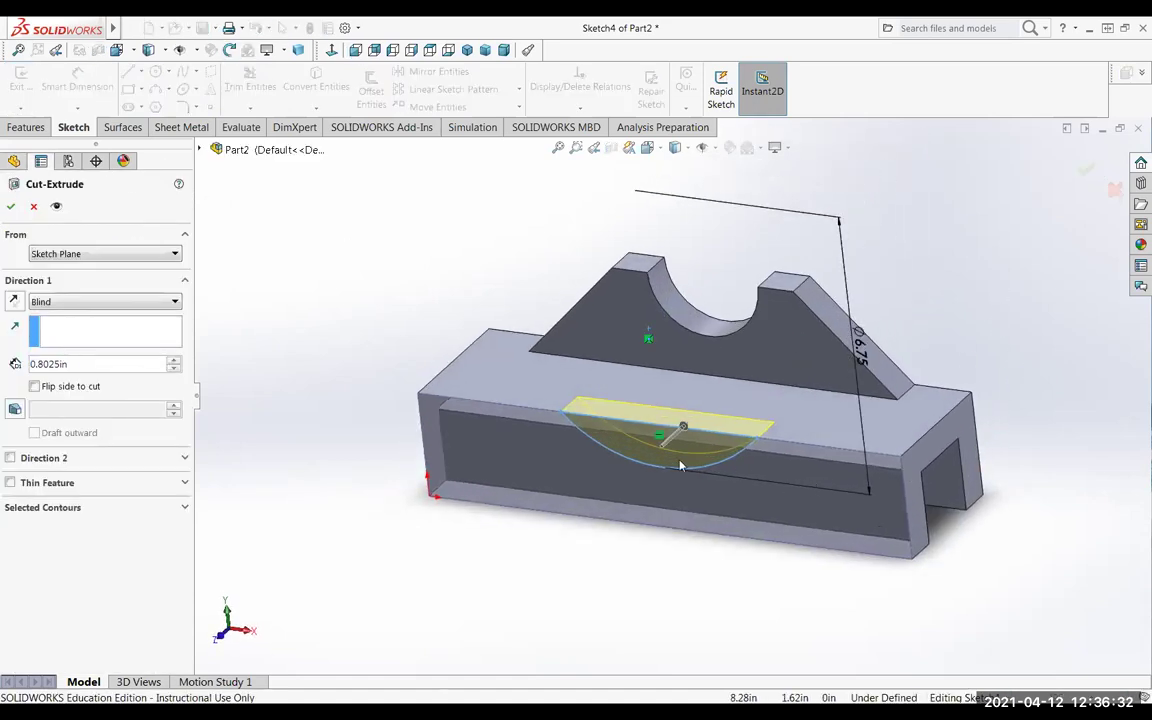
click(90, 305)
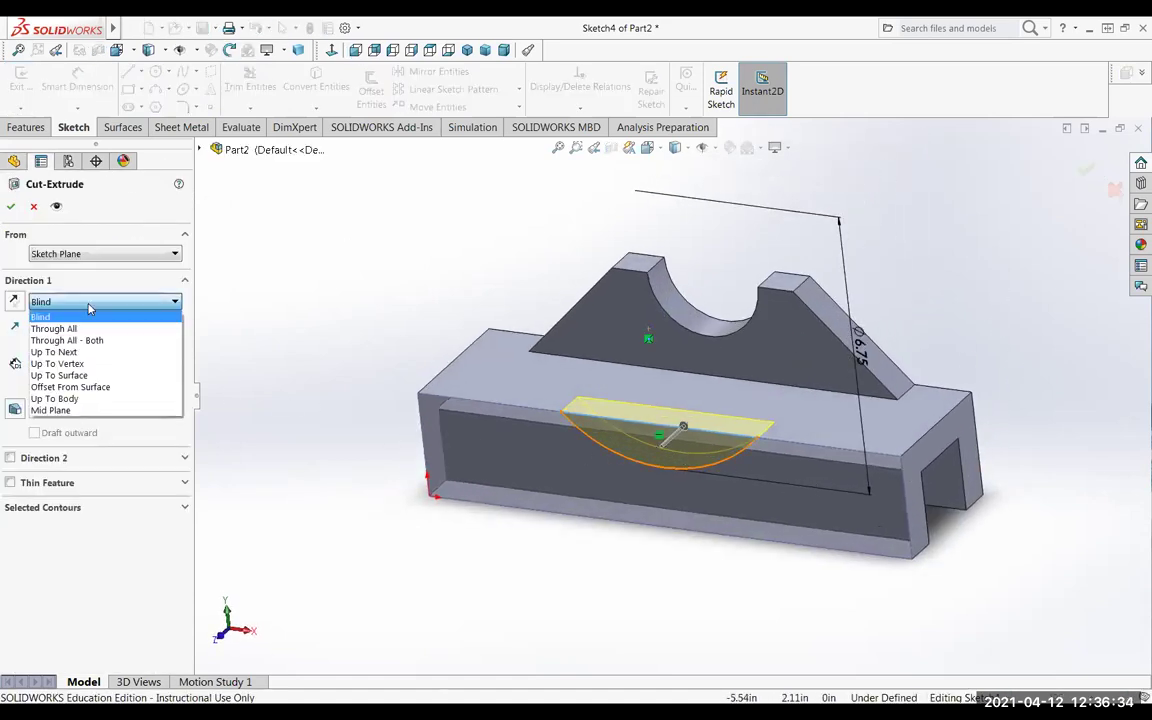
click(55, 352)
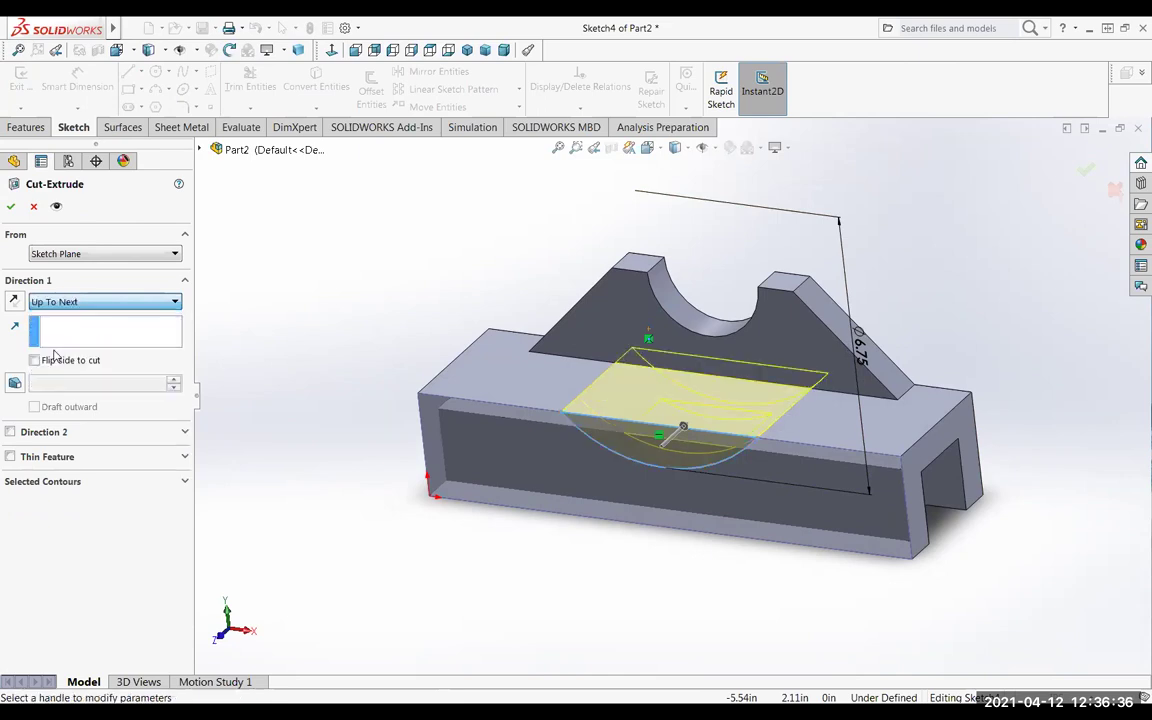
middle_drag(1005, 514, 877, 510)
click(95, 304)
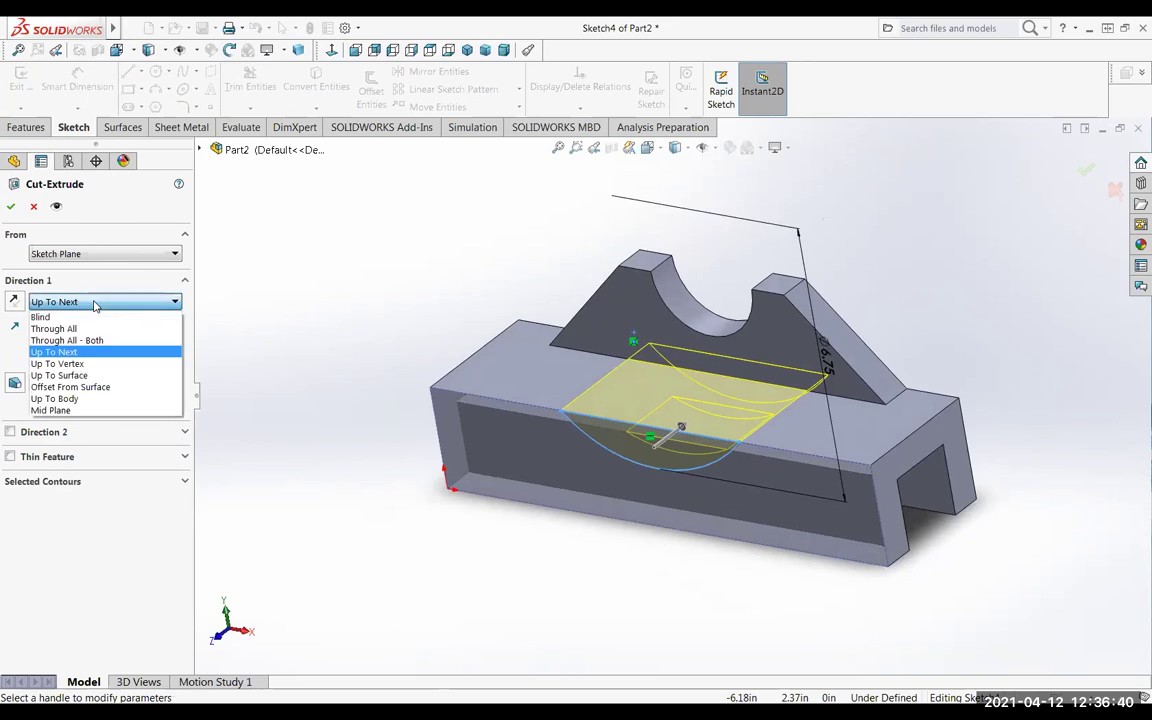
click(60, 376)
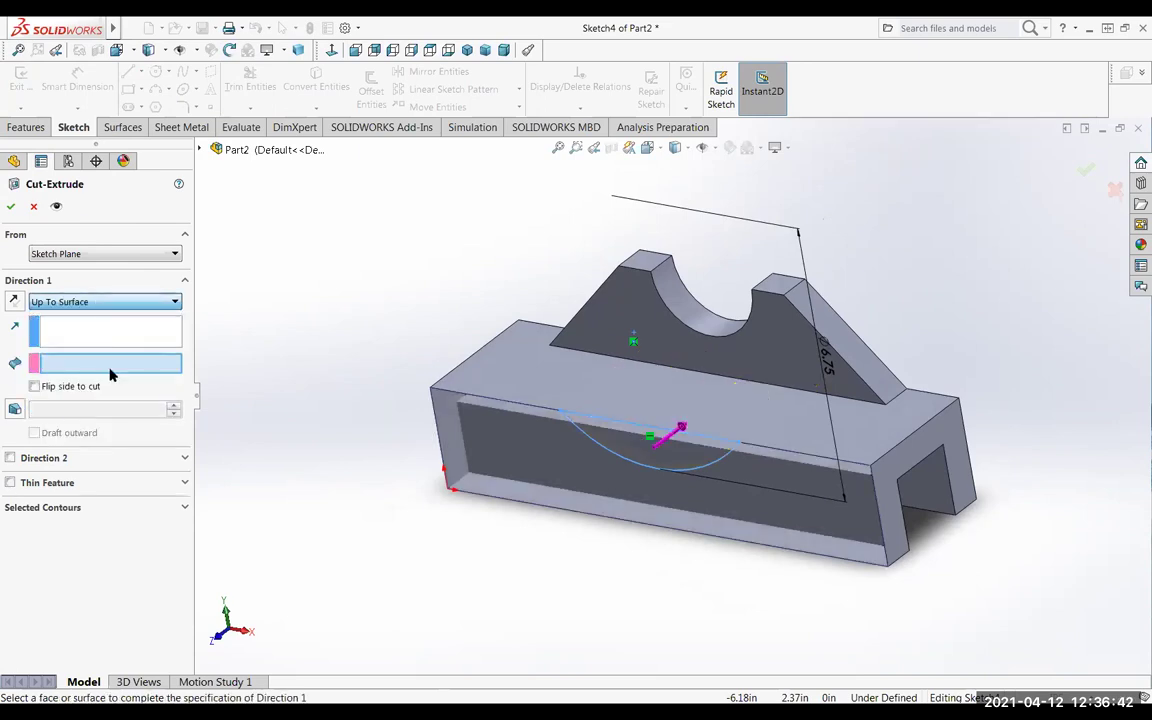
click(632, 318)
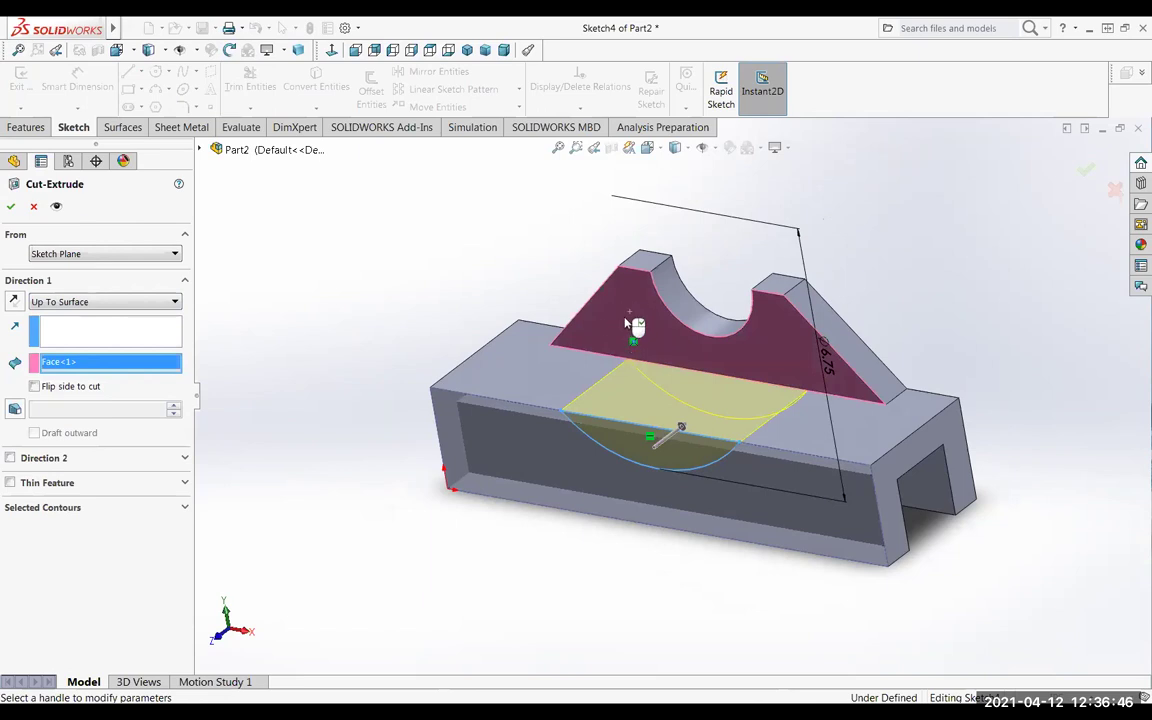
click(11, 206)
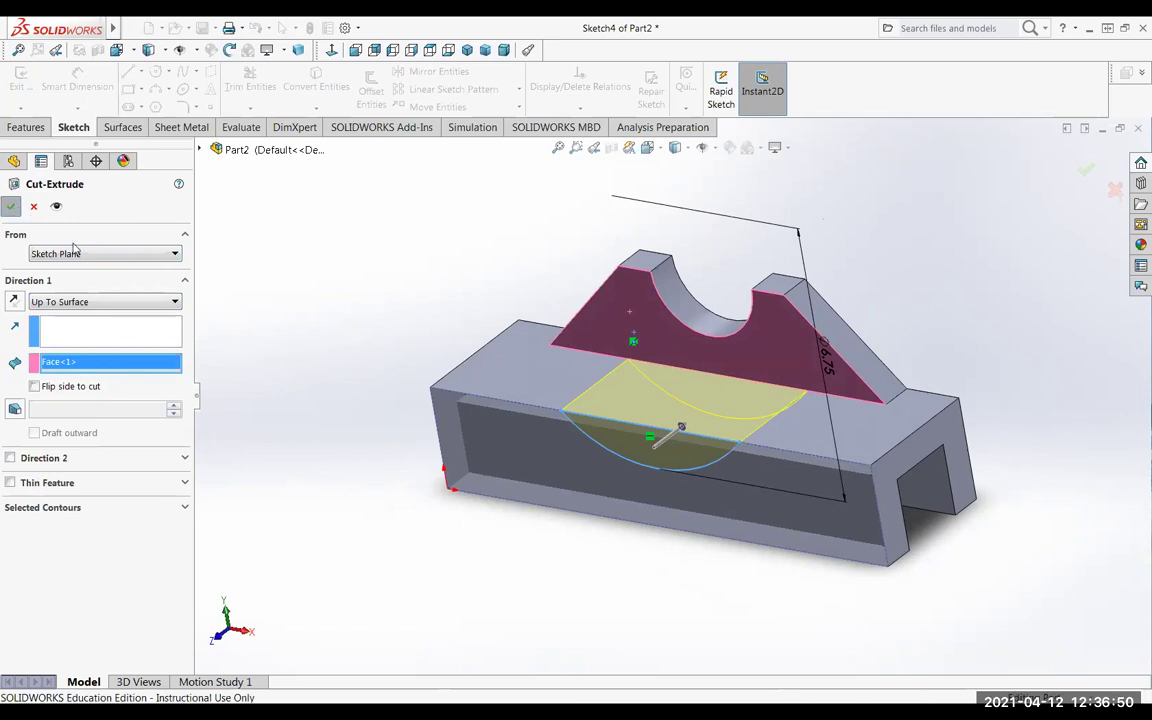
Start a boss sketch on the part's flat back face and draw a 1.375 in radius circle matching the saddle's semicircular opening.
middle_drag(317, 429, 723, 398)
click(720, 390)
click(821, 347)
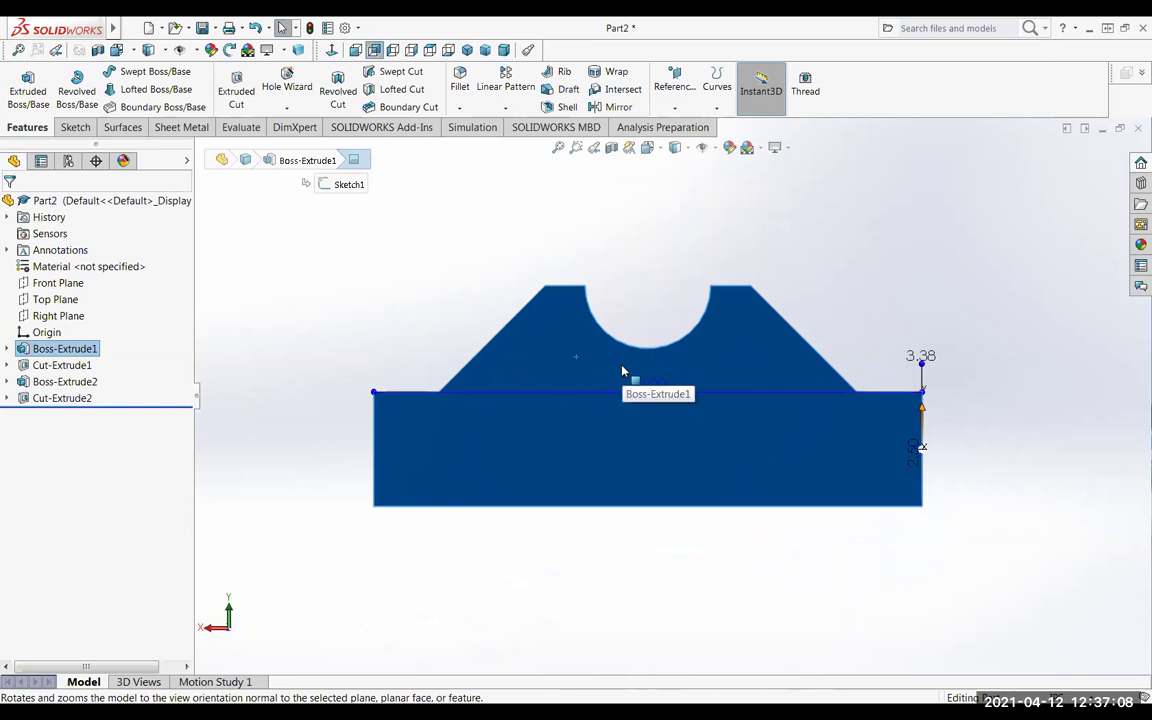
click(27, 88)
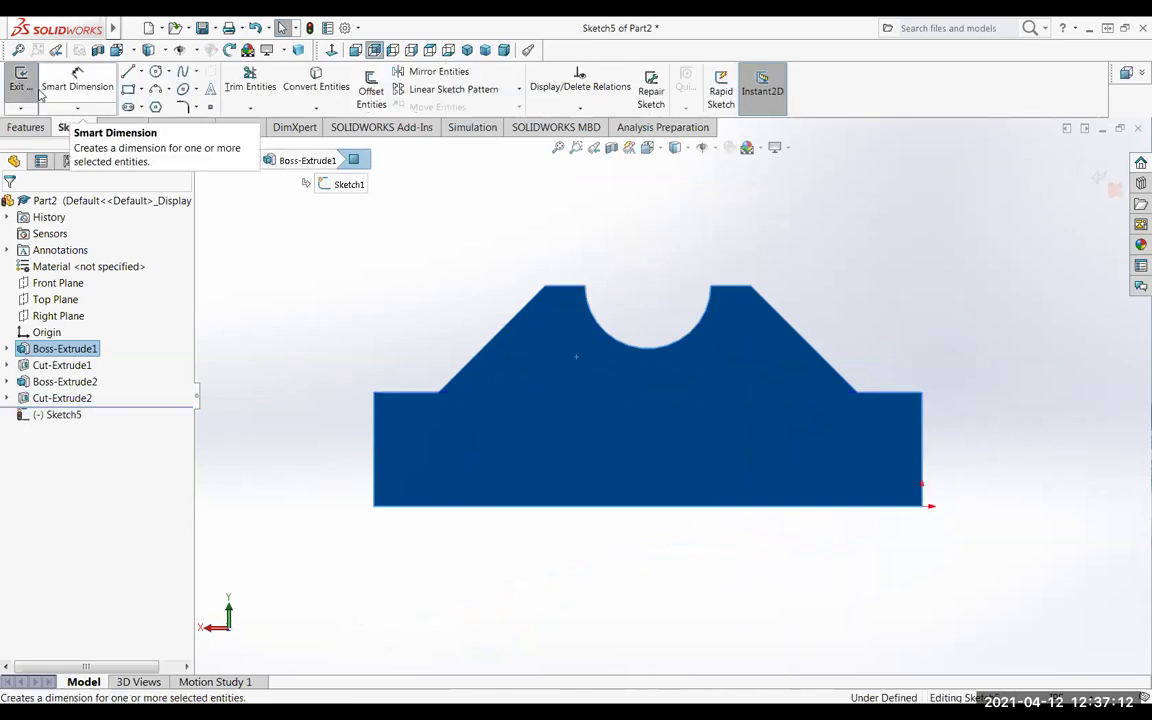
click(155, 73)
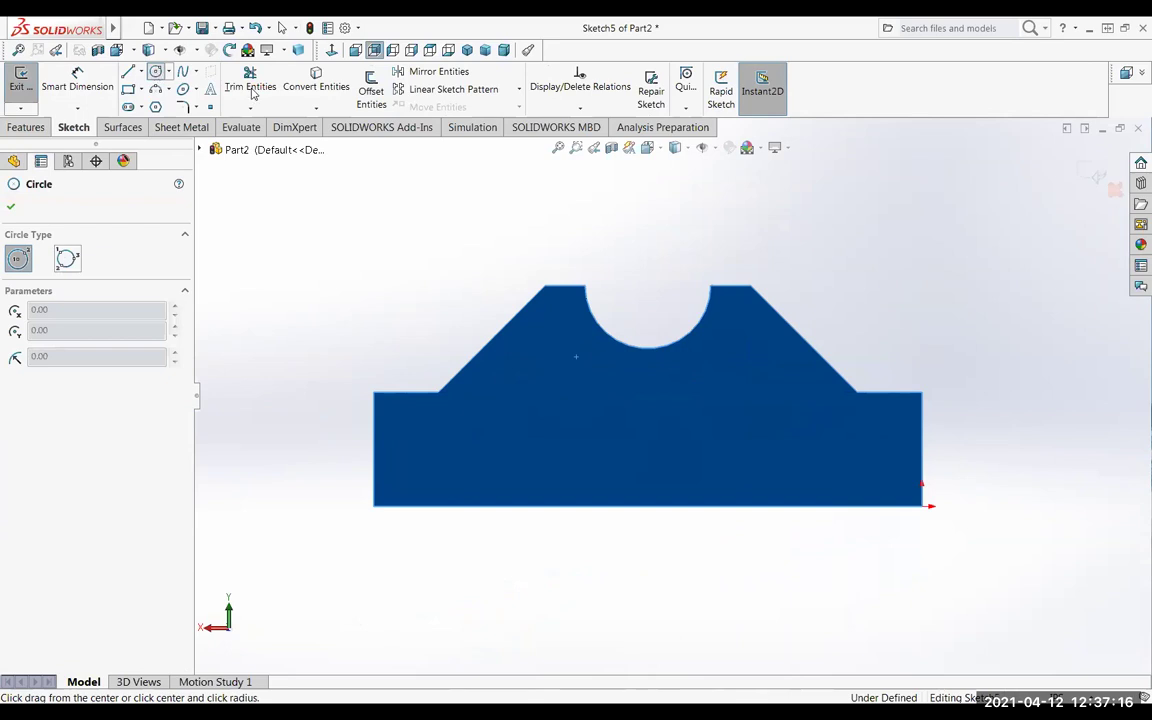
click(648, 287)
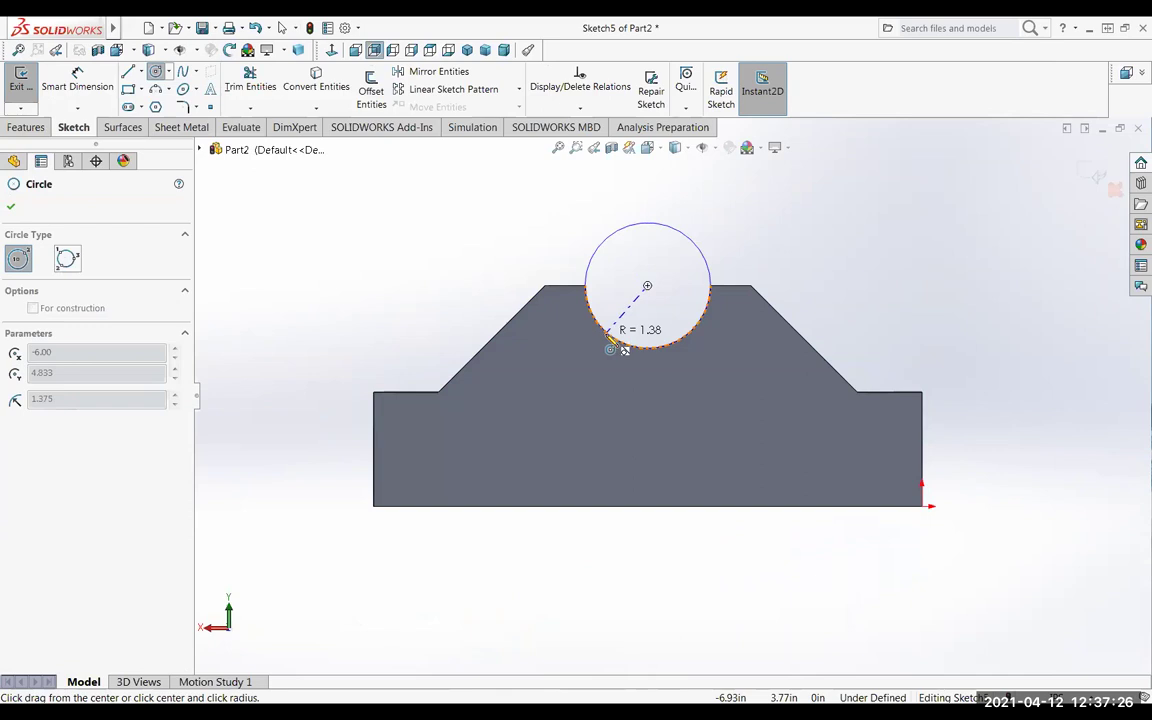
click(617, 342)
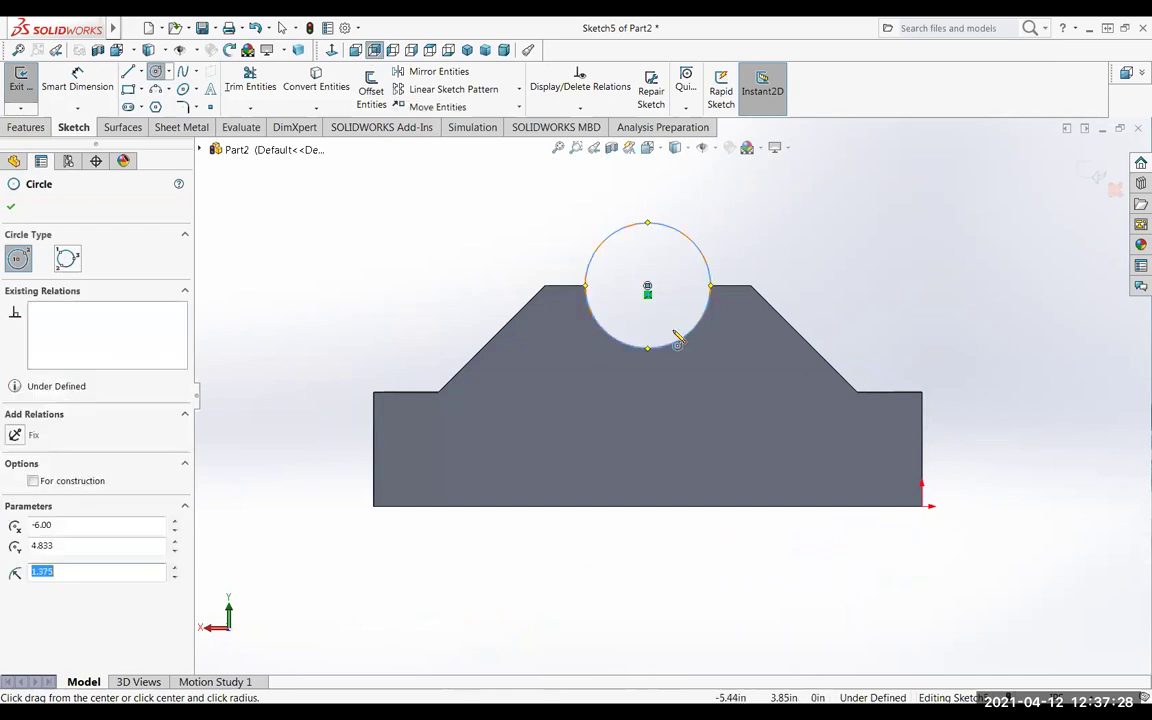
Draw a concentric outer circle of 2.25 in radius through the top corner of the support's sloped side.
click(155, 74)
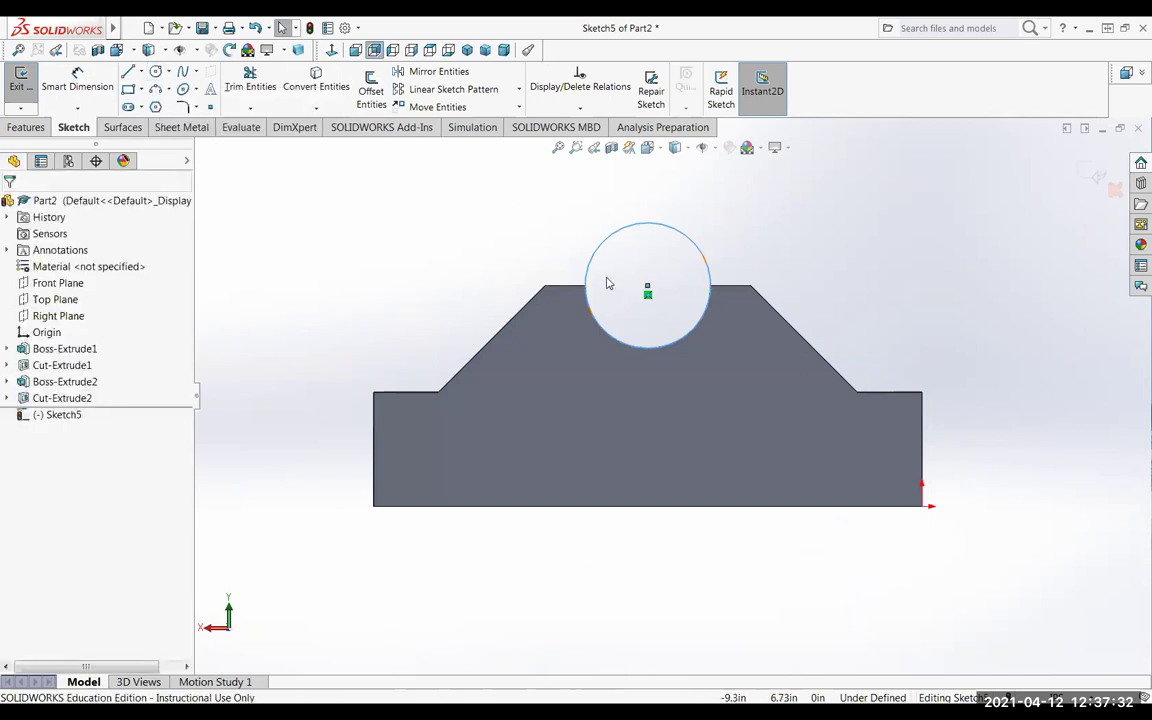
click(155, 72)
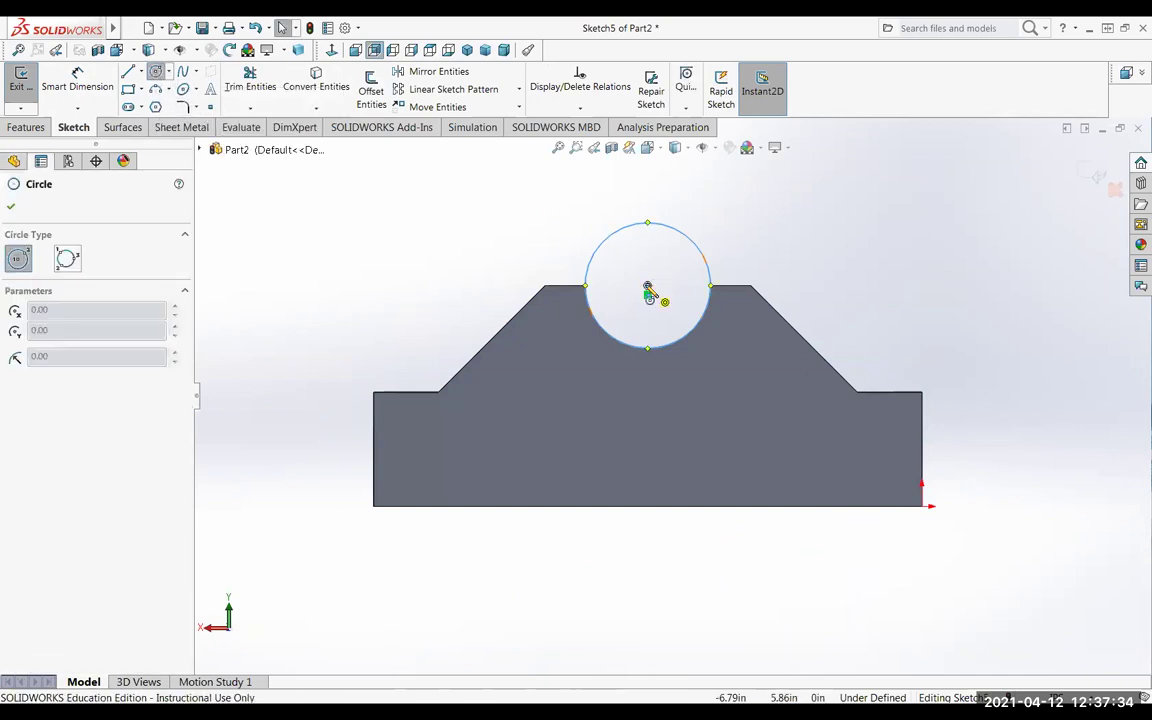
click(648, 287)
click(545, 289)
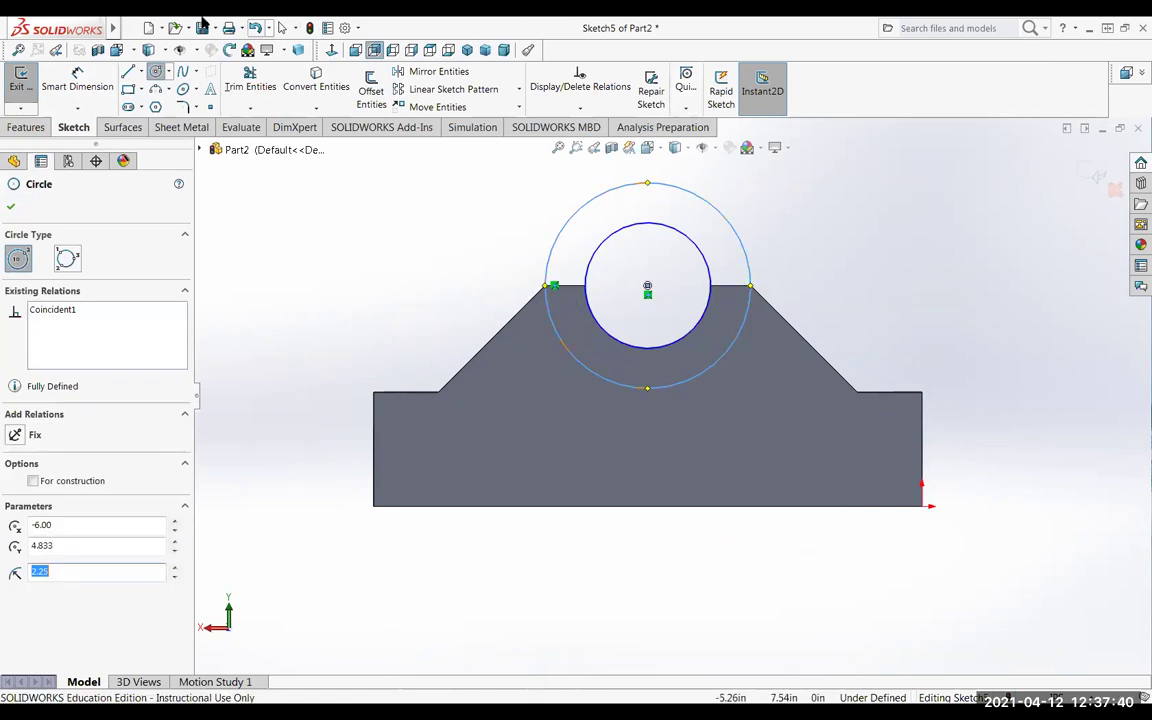
Draw a 4.5 in horizontal line across both circles between the support's two outer top corners.
click(129, 74)
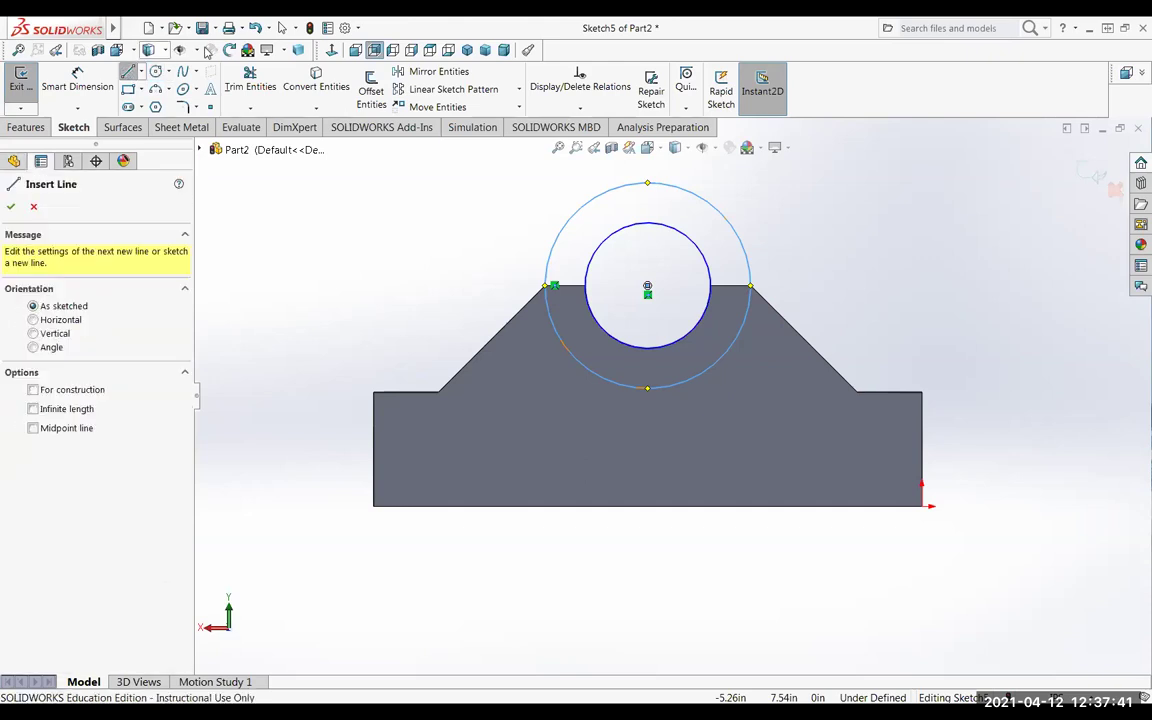
click(550, 288)
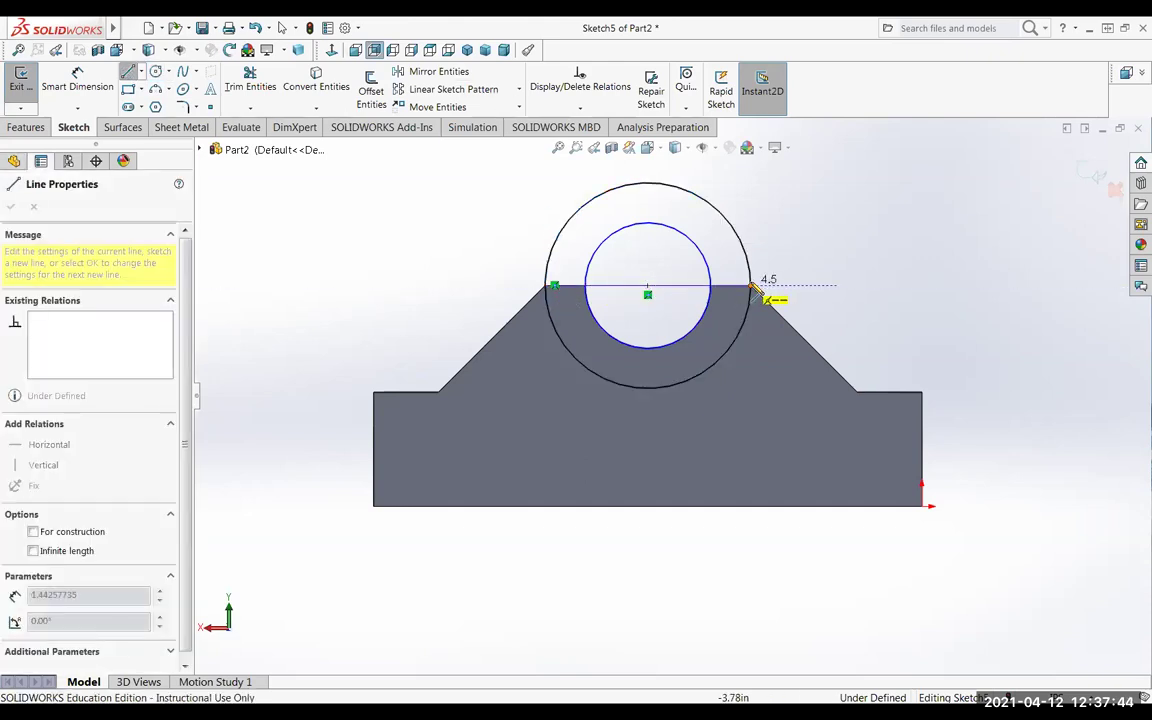
click(751, 288)
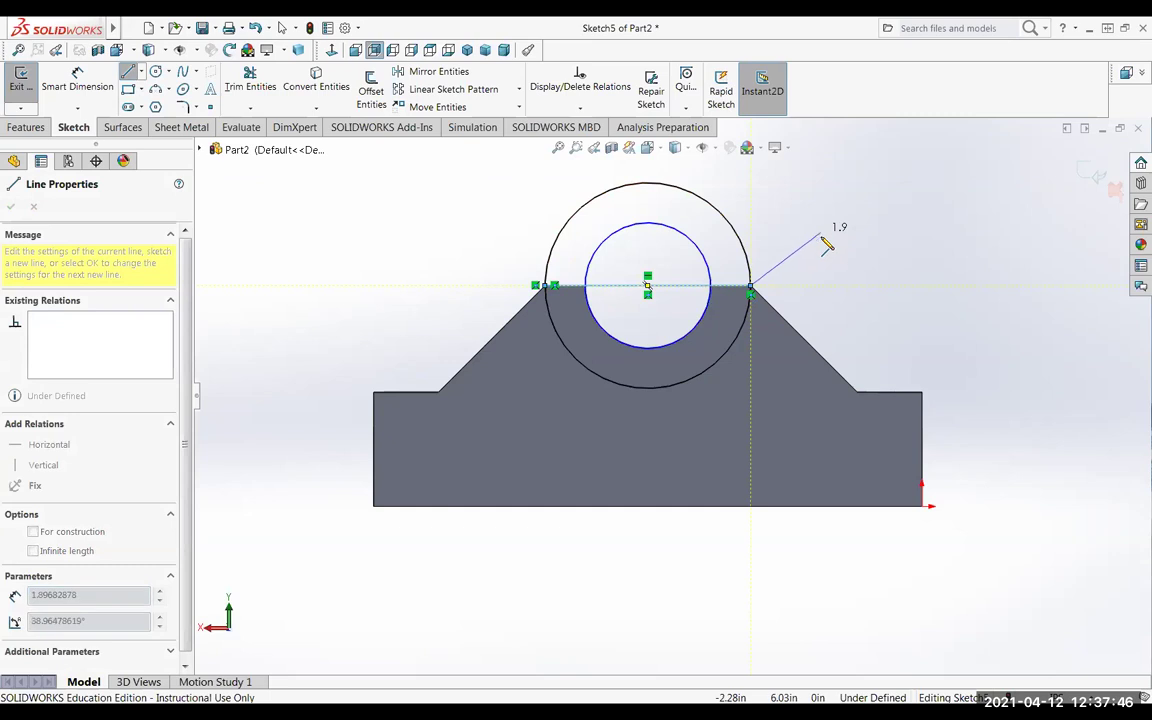
Trim away the upper halves of both circles and the line segment spanning the opening, leaving a closed half-ring profile.
key(Escape)
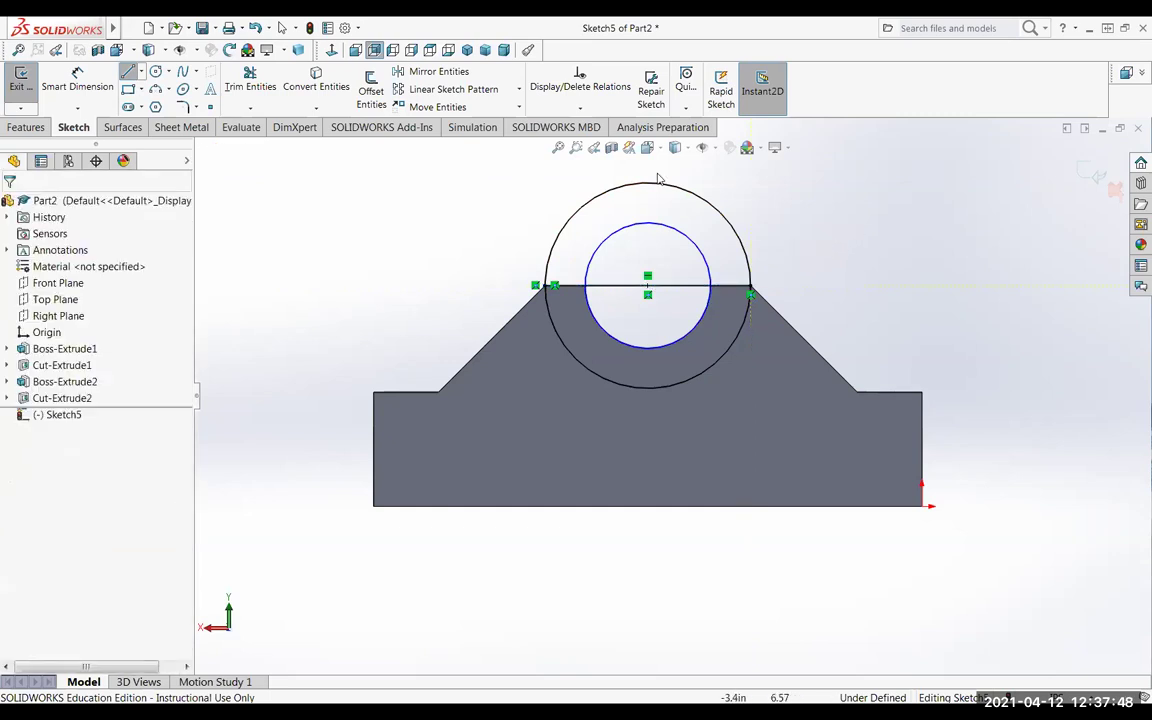
click(250, 80)
click(553, 249)
click(598, 253)
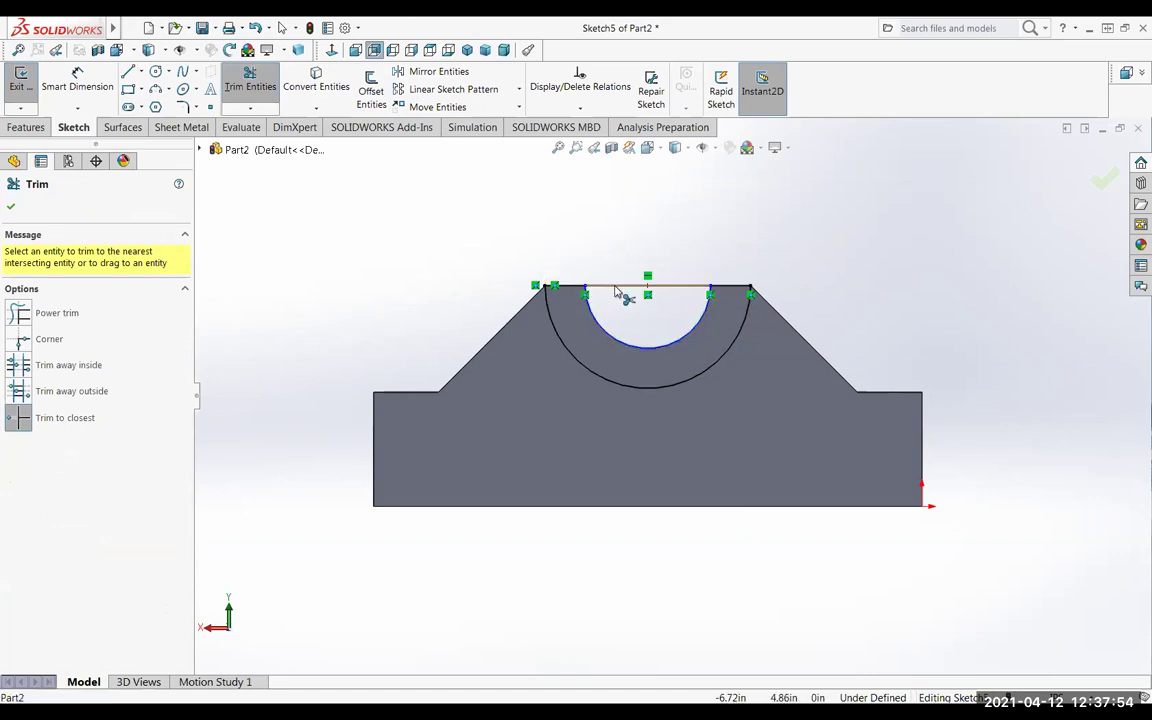
click(622, 287)
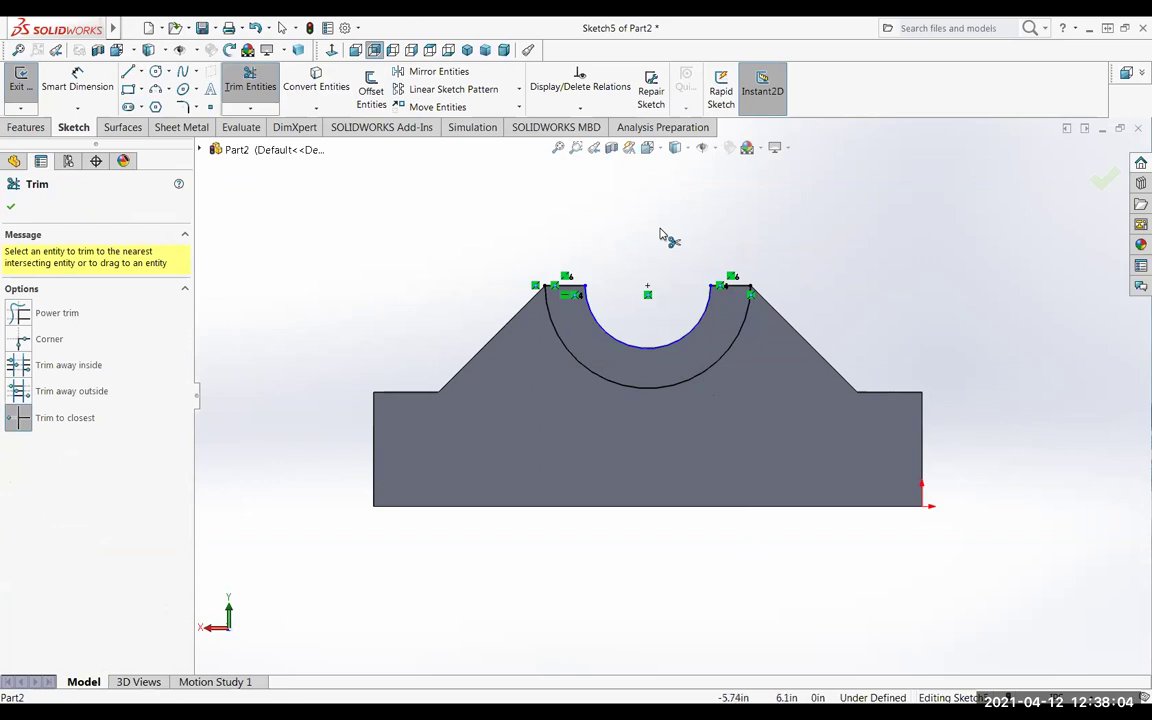
mouse_move(393, 309)
middle_down()
mouse_move(448, 371)
mouse_move(533, 351)
middle_up()
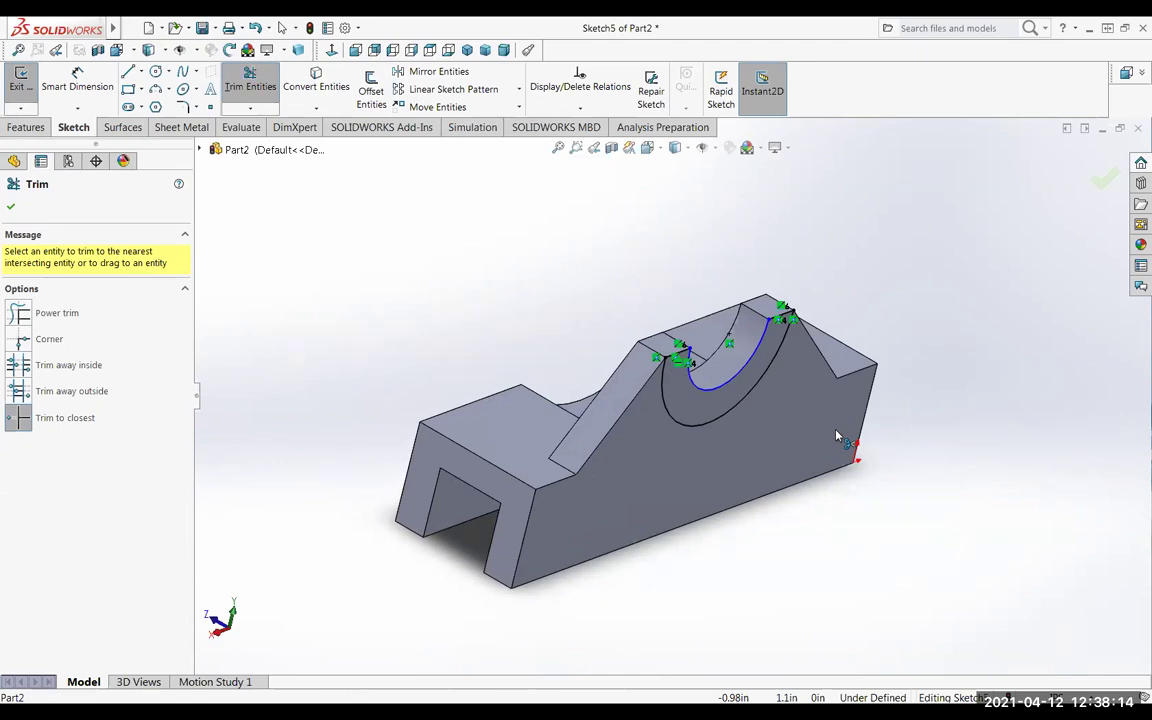
middle_drag(665, 400, 771, 550)
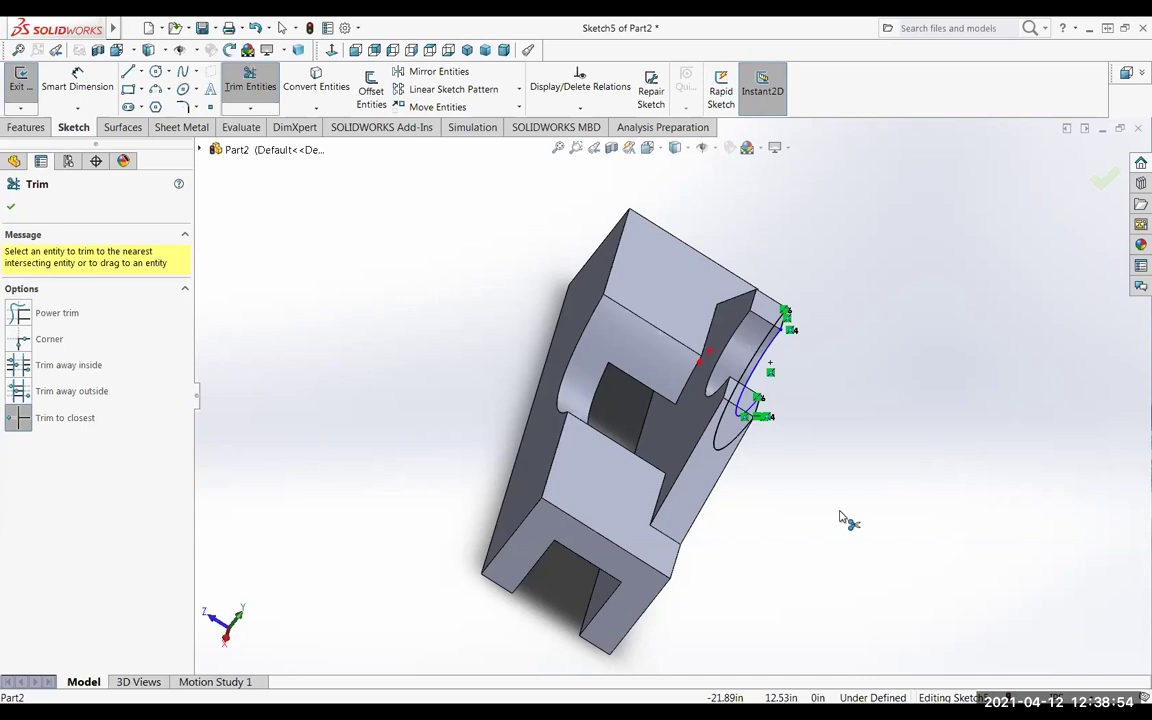
middle_drag(908, 509, 760, 476)
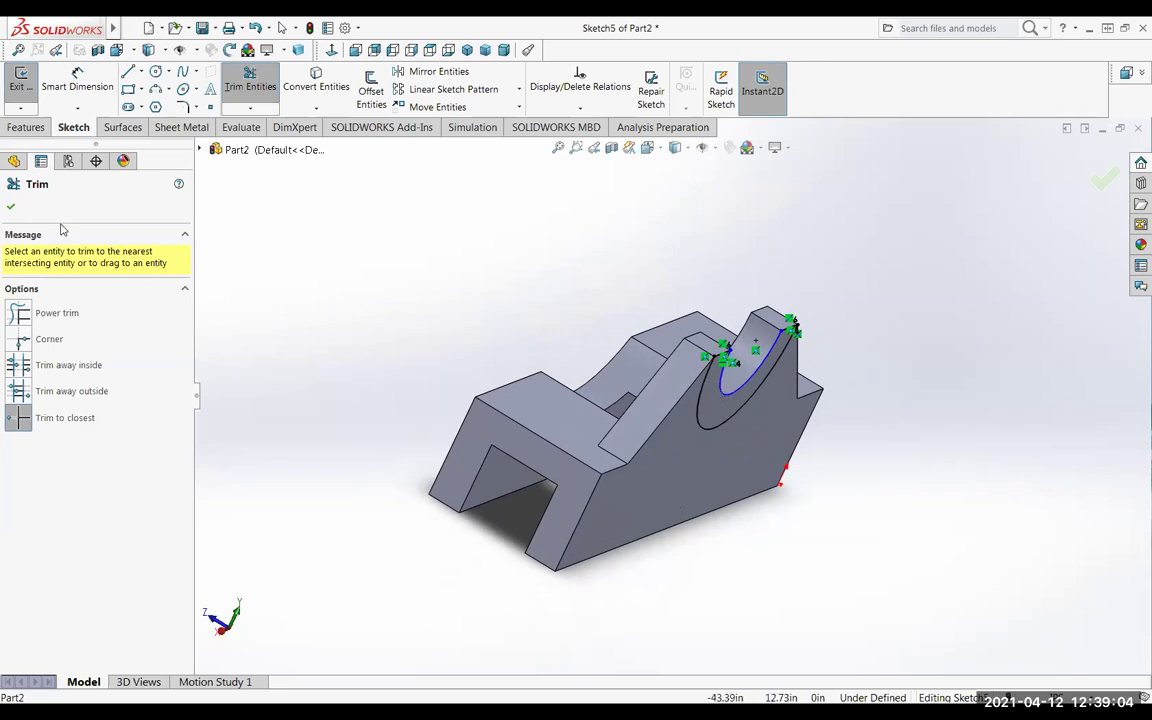
click(11, 206)
Extrude the half-ring profile outward from the back face to a blind depth of 2.4475 in, merged with the part.
middle_drag(417, 476, 402, 440)
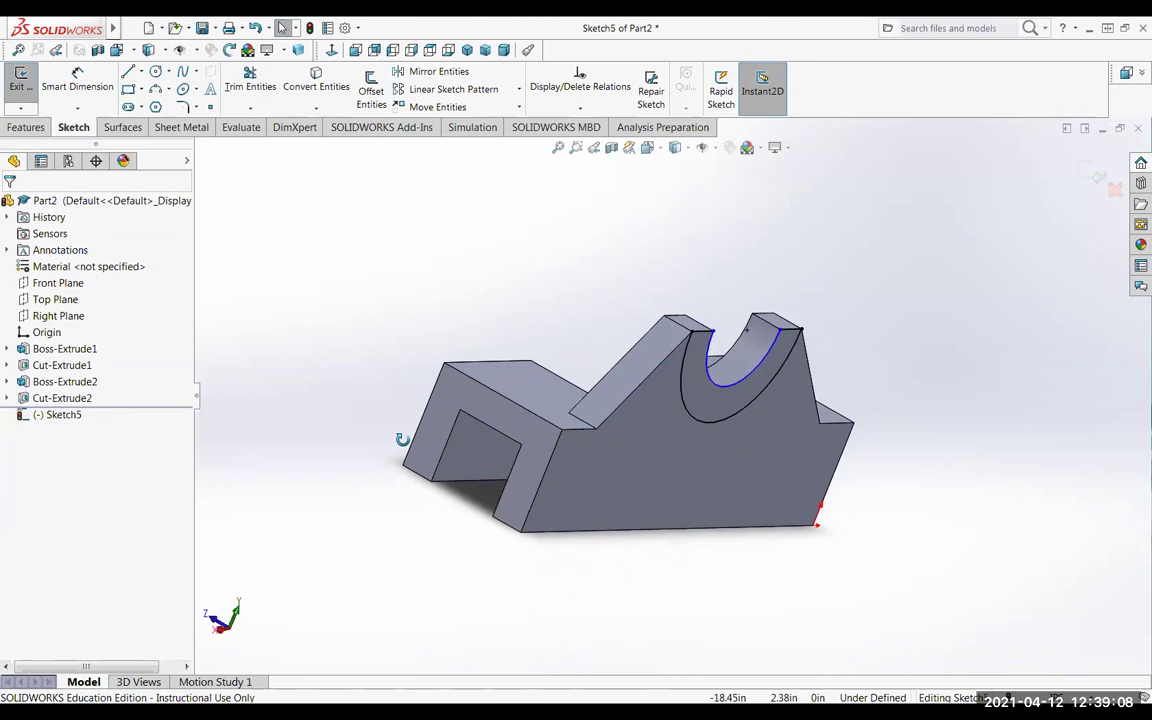
click(16, 88)
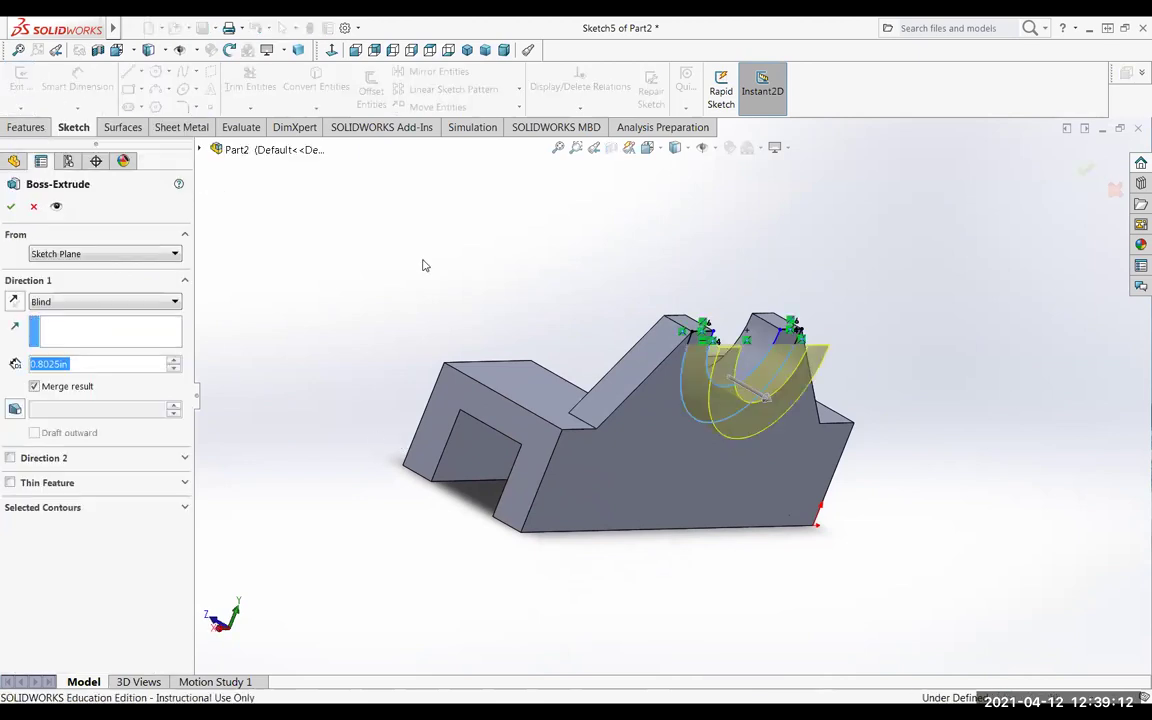
middle_drag(746, 391, 730, 519)
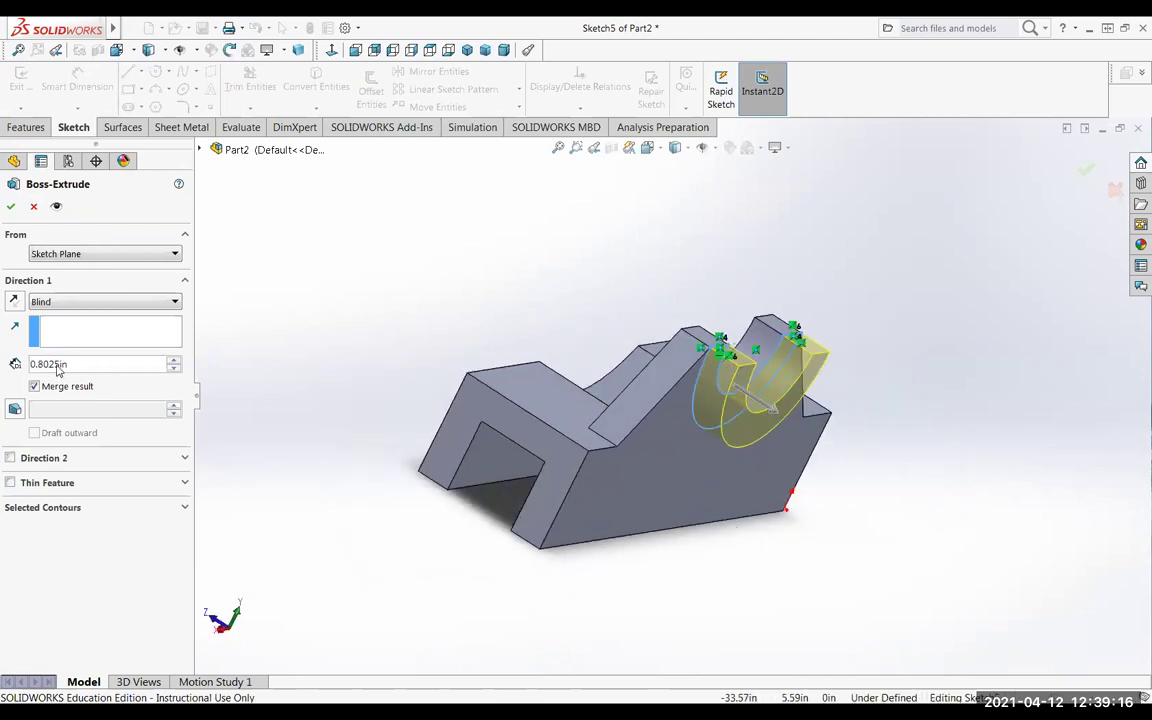
drag(76, 365, 38, 363)
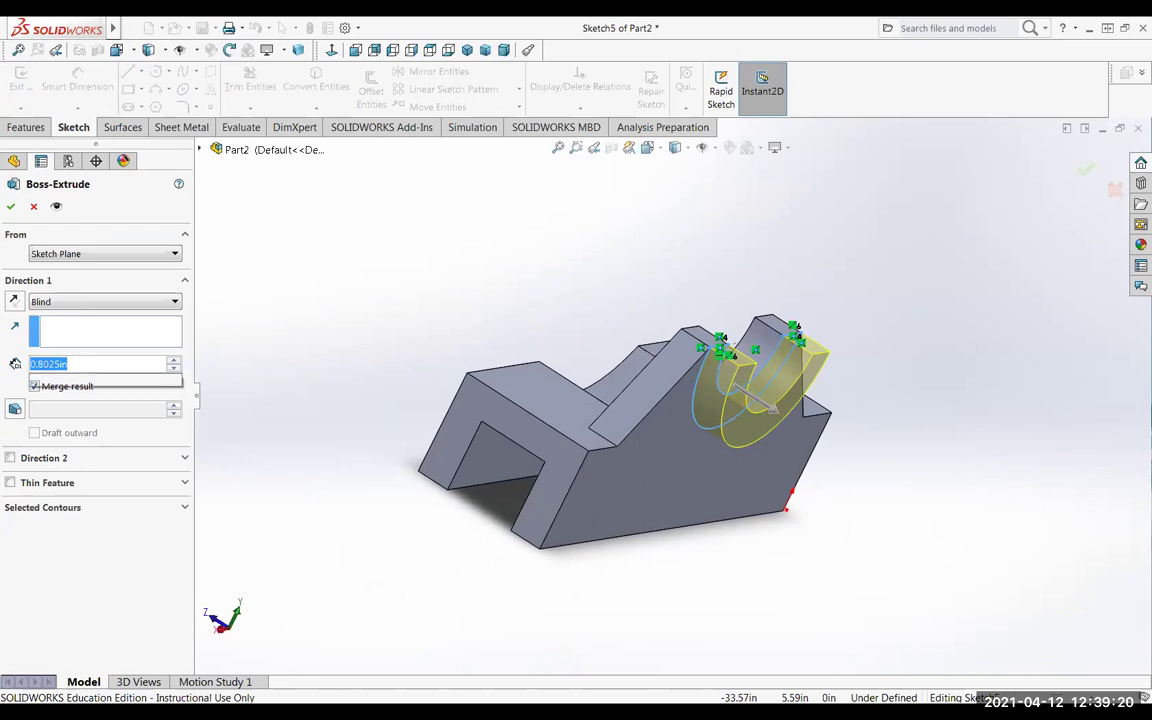
text(2.4475)
key(Return)
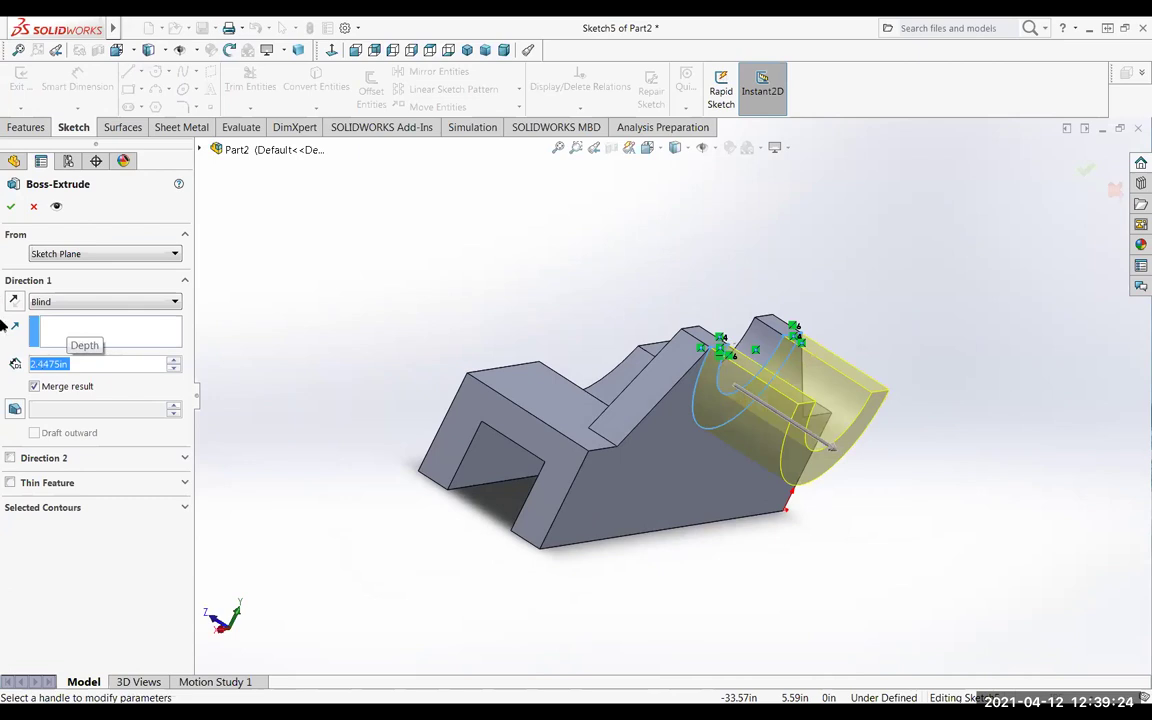
click(10, 207)
Start a sketch on the flat top face of the half-ring boss and draw a circle of about 0.87 in radius across its outer edge.
middle_drag(280, 467, 671, 542)
middle_drag(459, 490, 632, 437)
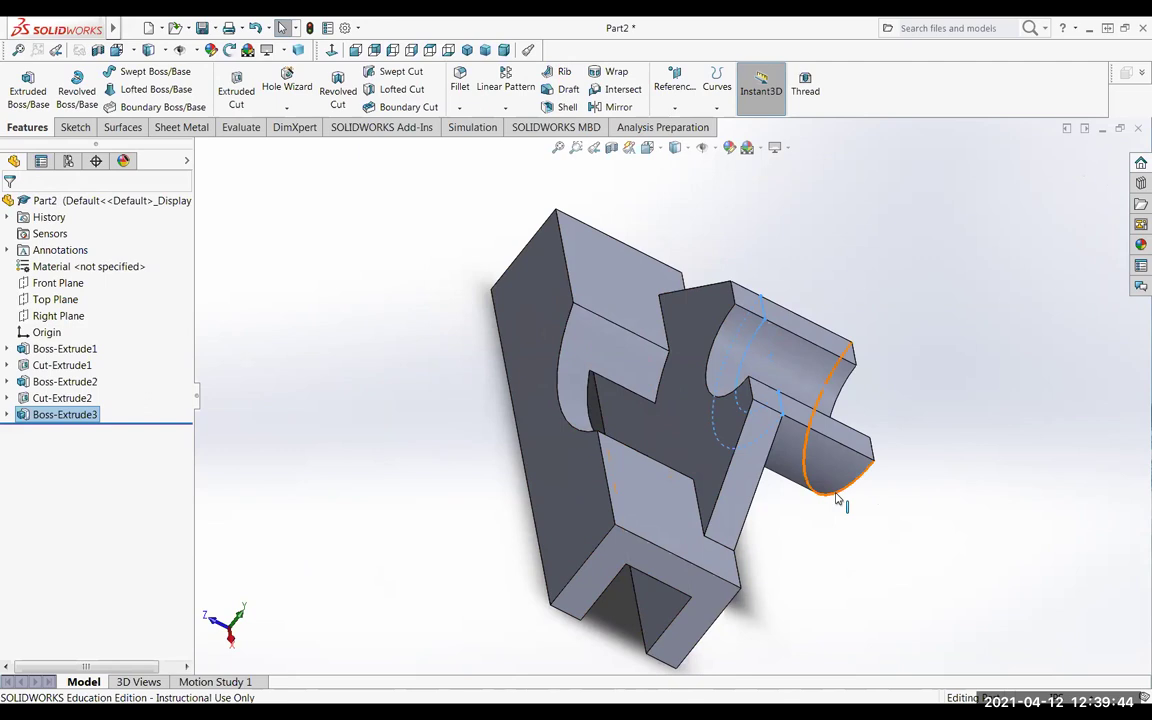
click(805, 425)
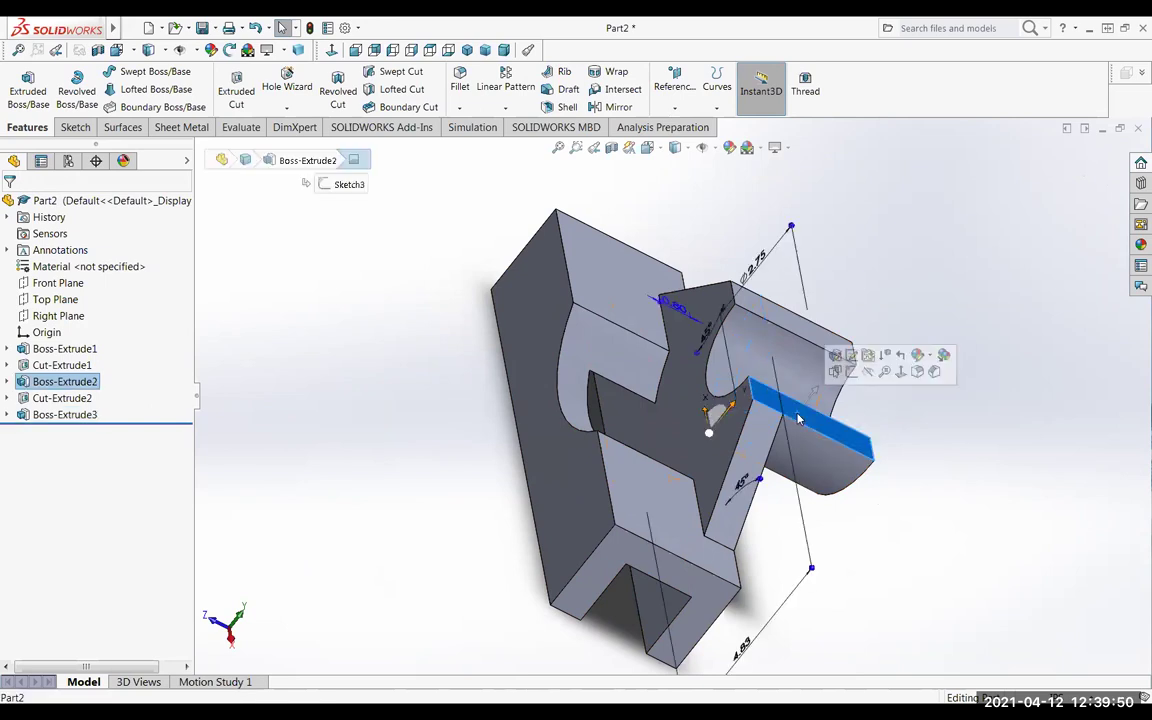
click(900, 371)
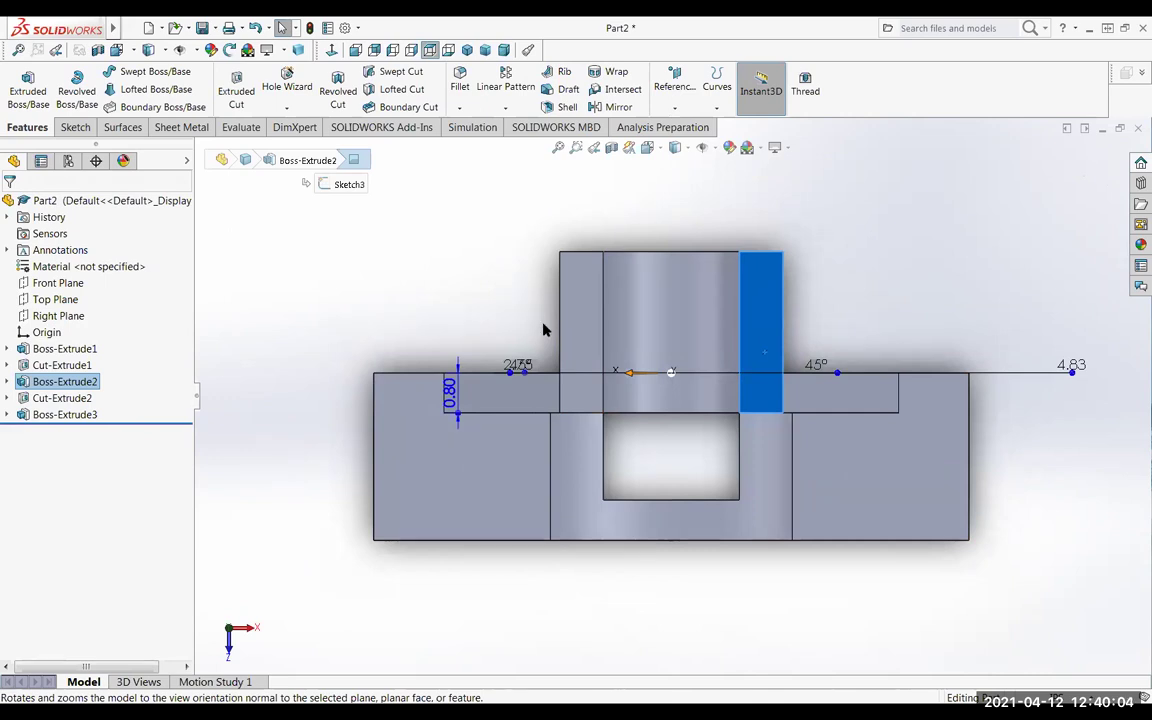
click(29, 93)
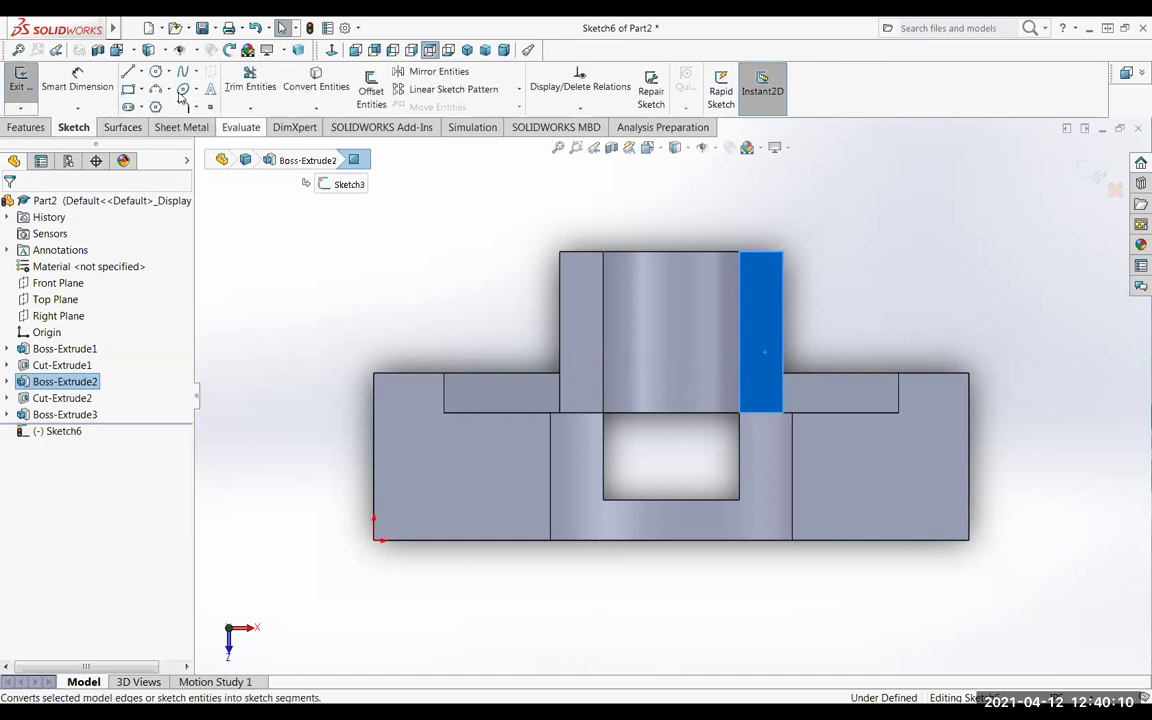
click(156, 74)
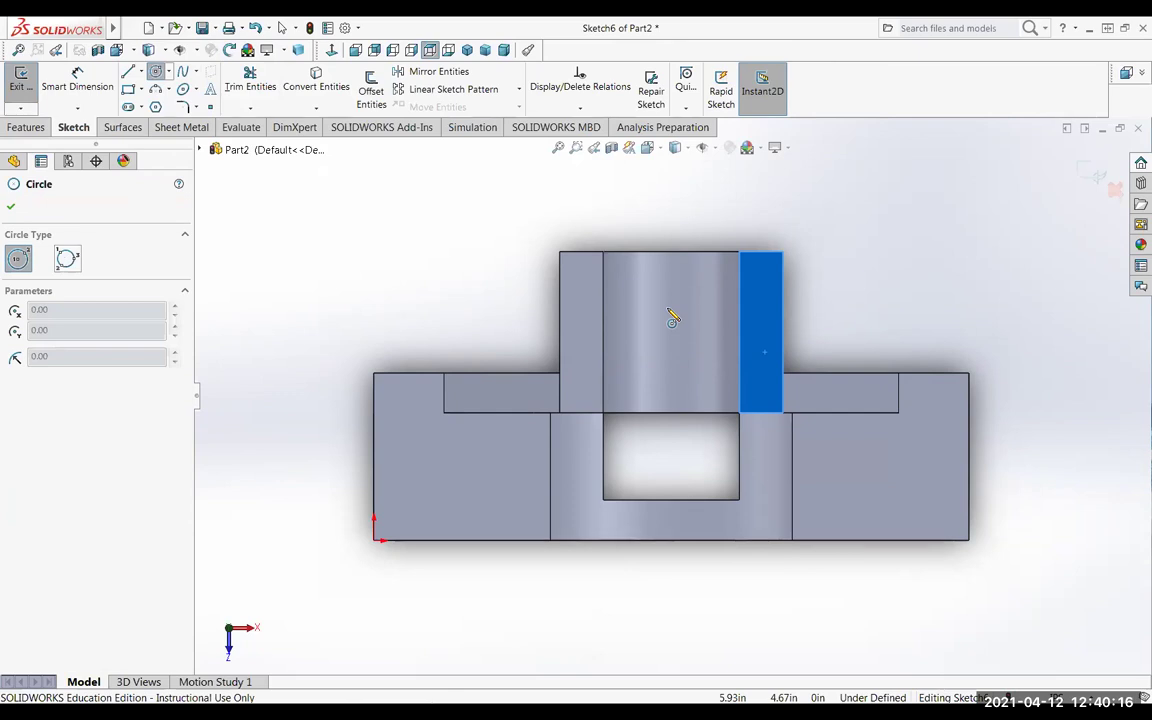
click(767, 332)
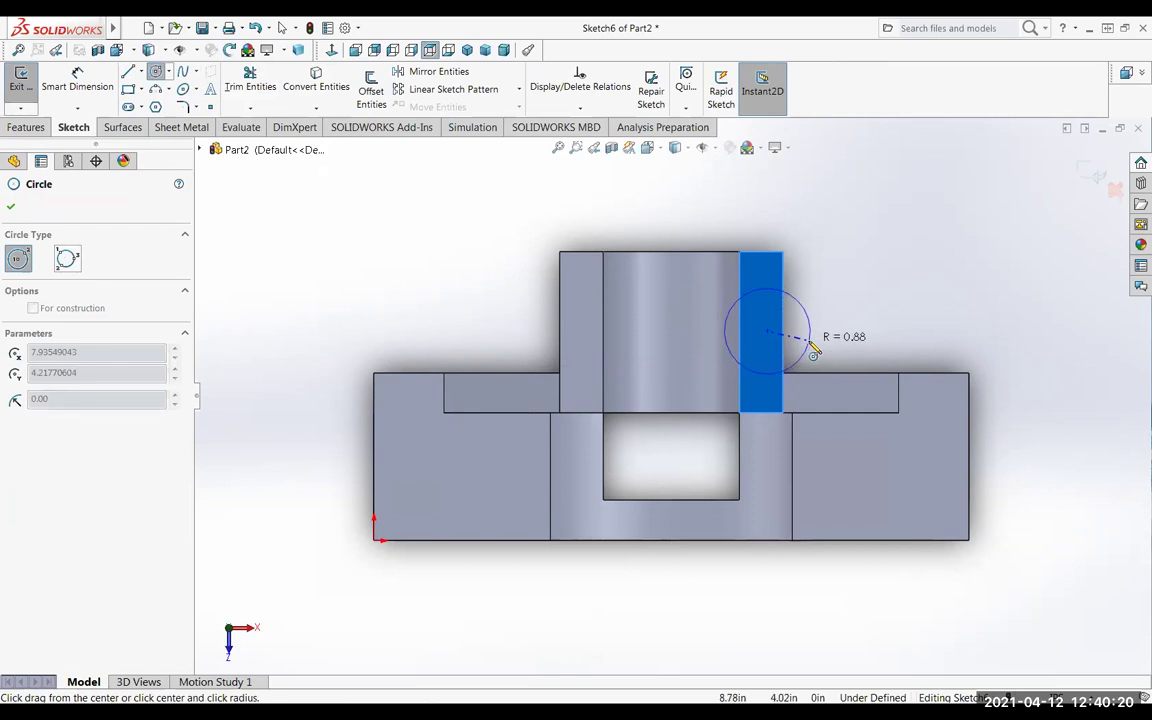
click(810, 335)
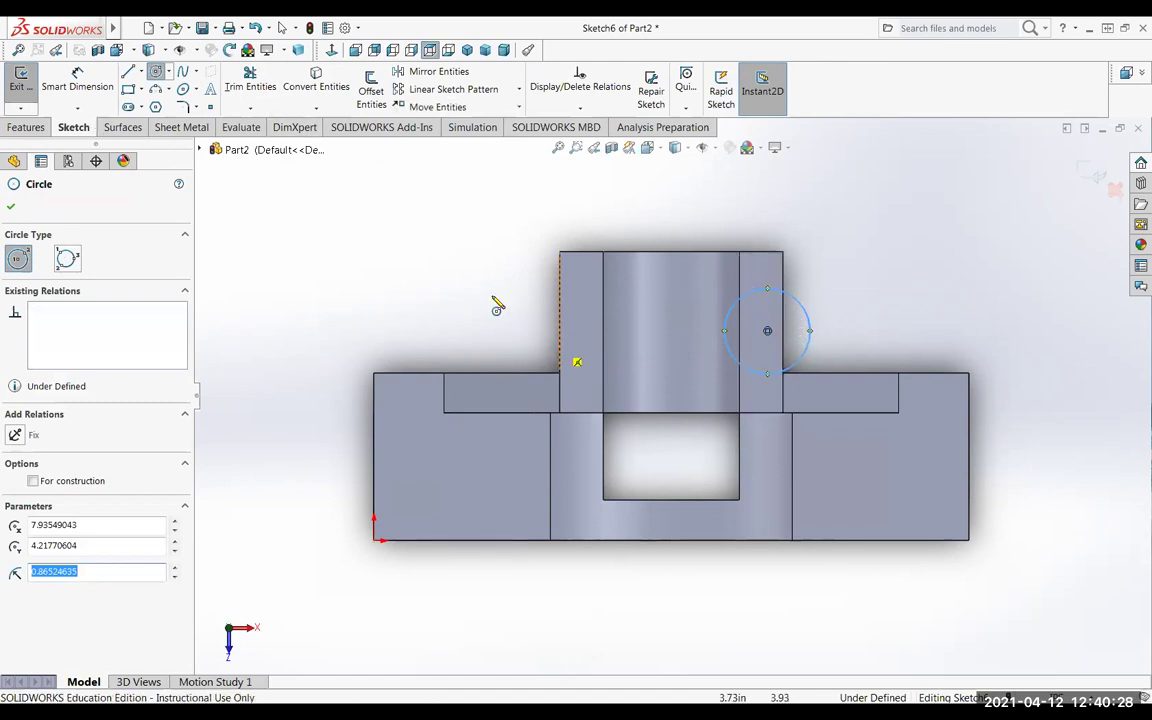
Draw a vertical centreline about 4.04 in long from the midpoint of the support's front edge to beyond the boss's rear end.
click(155, 74)
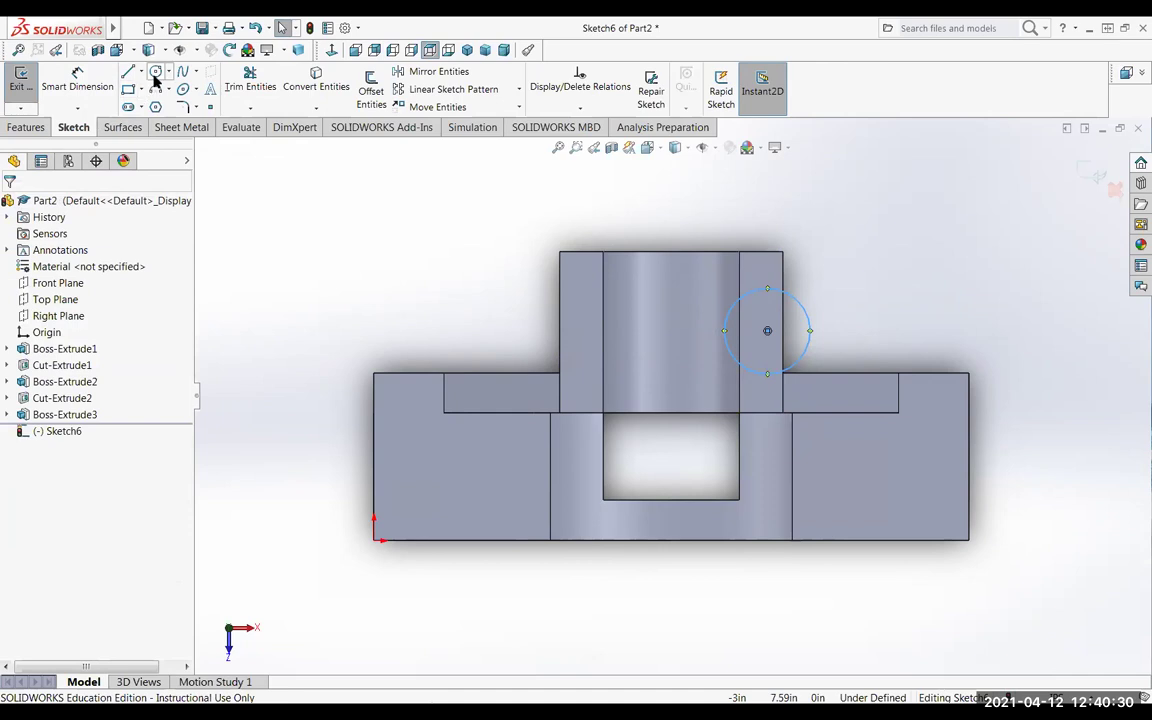
click(141, 72)
click(160, 103)
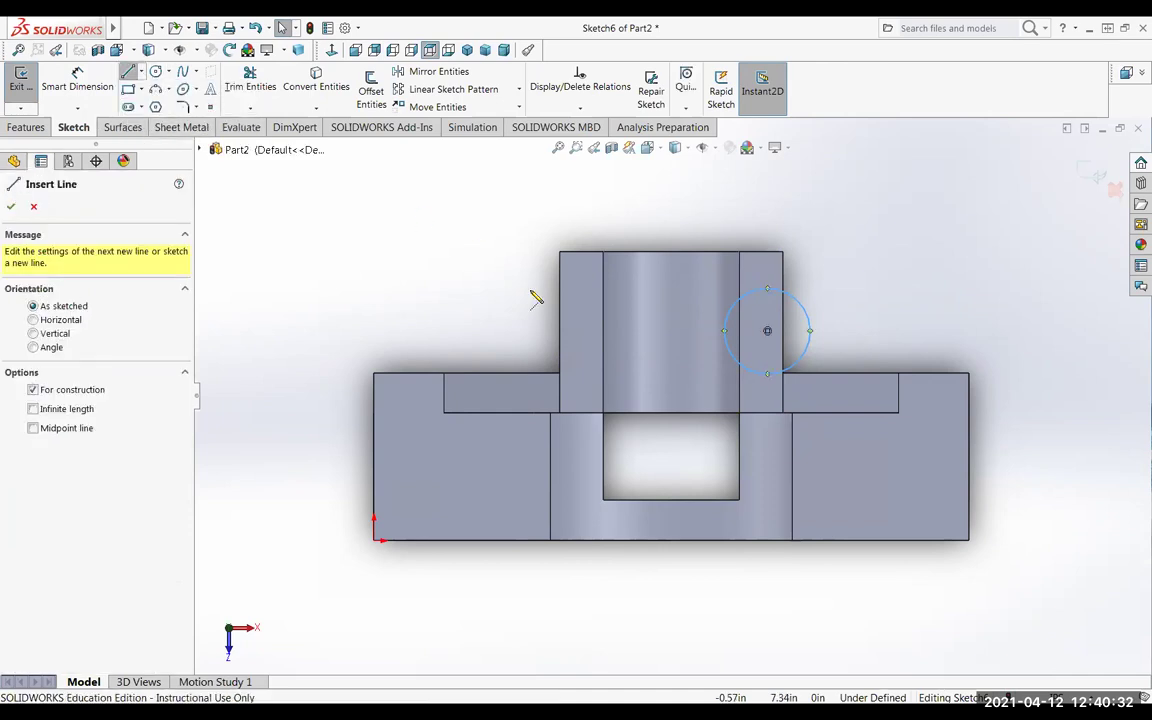
click(671, 412)
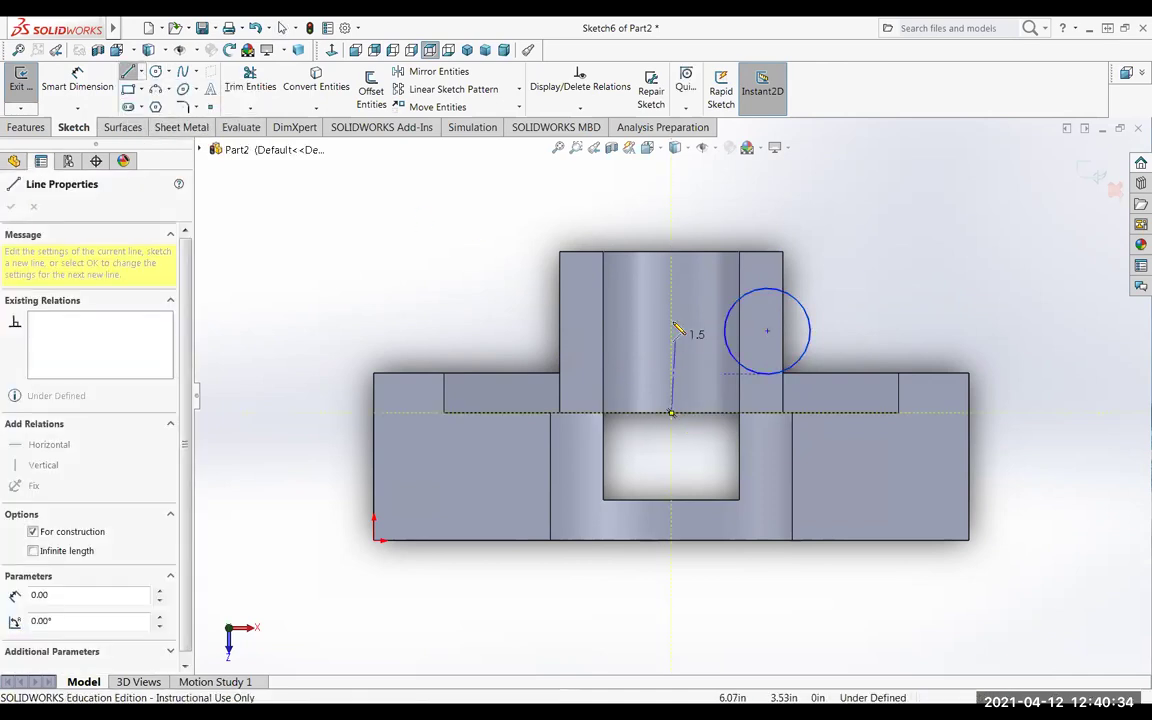
click(671, 213)
key(Escape)
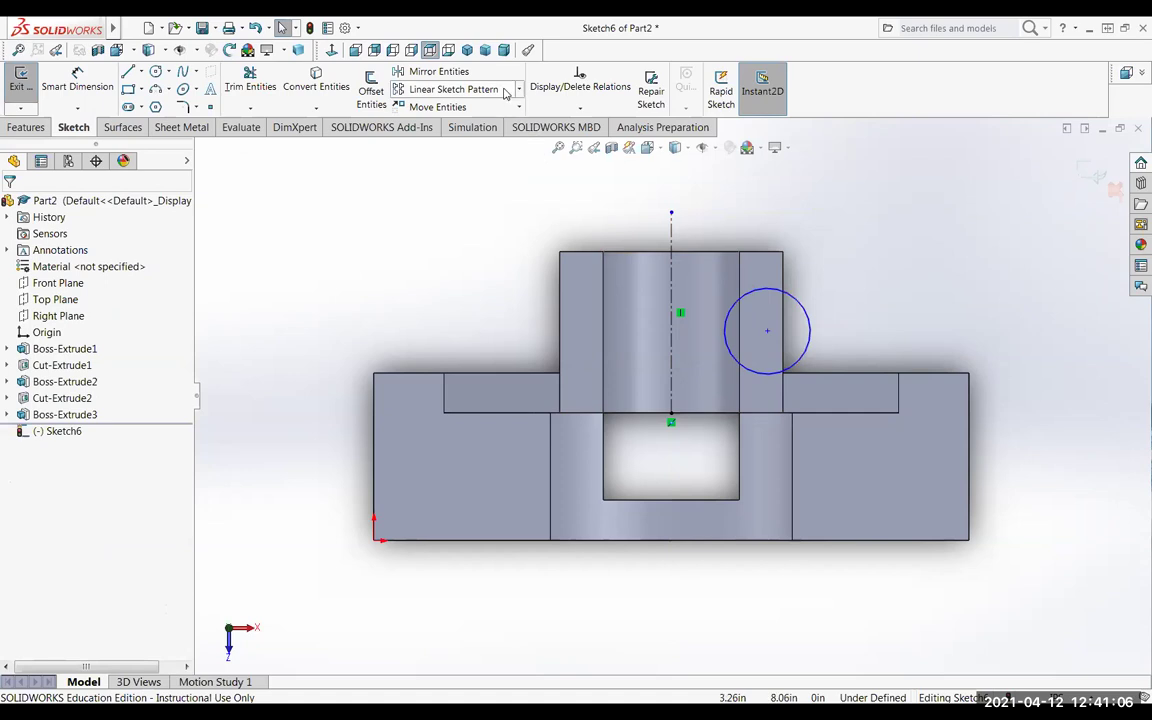
Dimension the circle's diameter as 1.75 in.
click(77, 80)
click(812, 330)
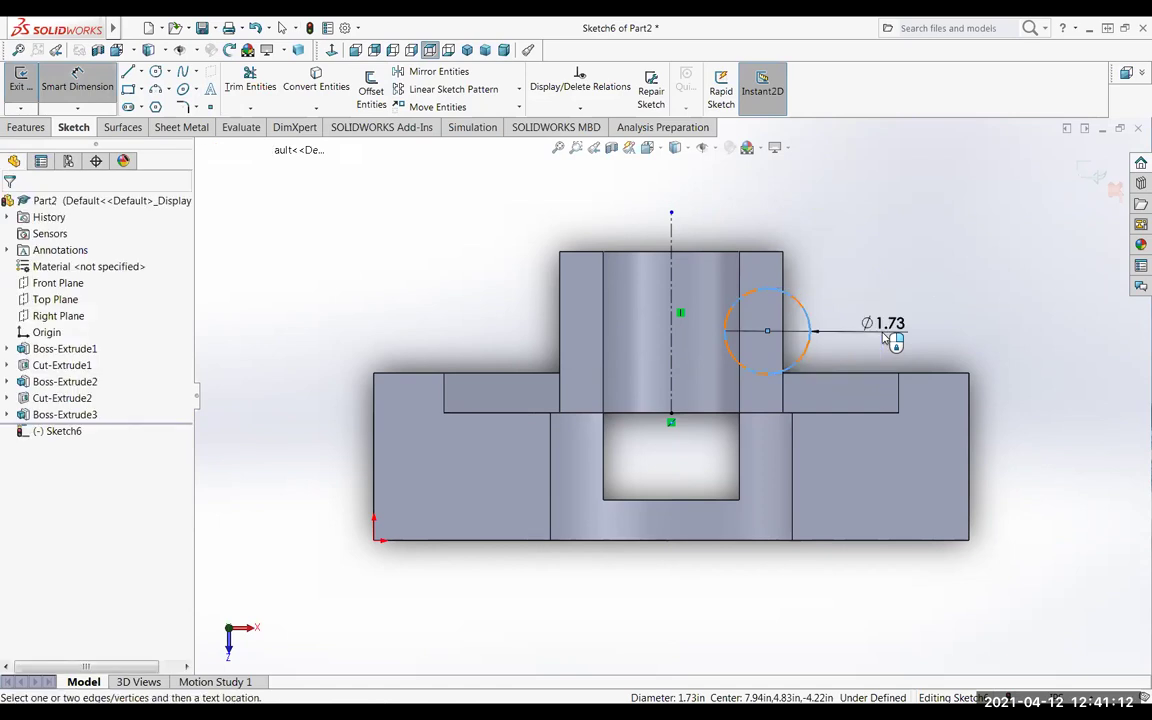
click(884, 338)
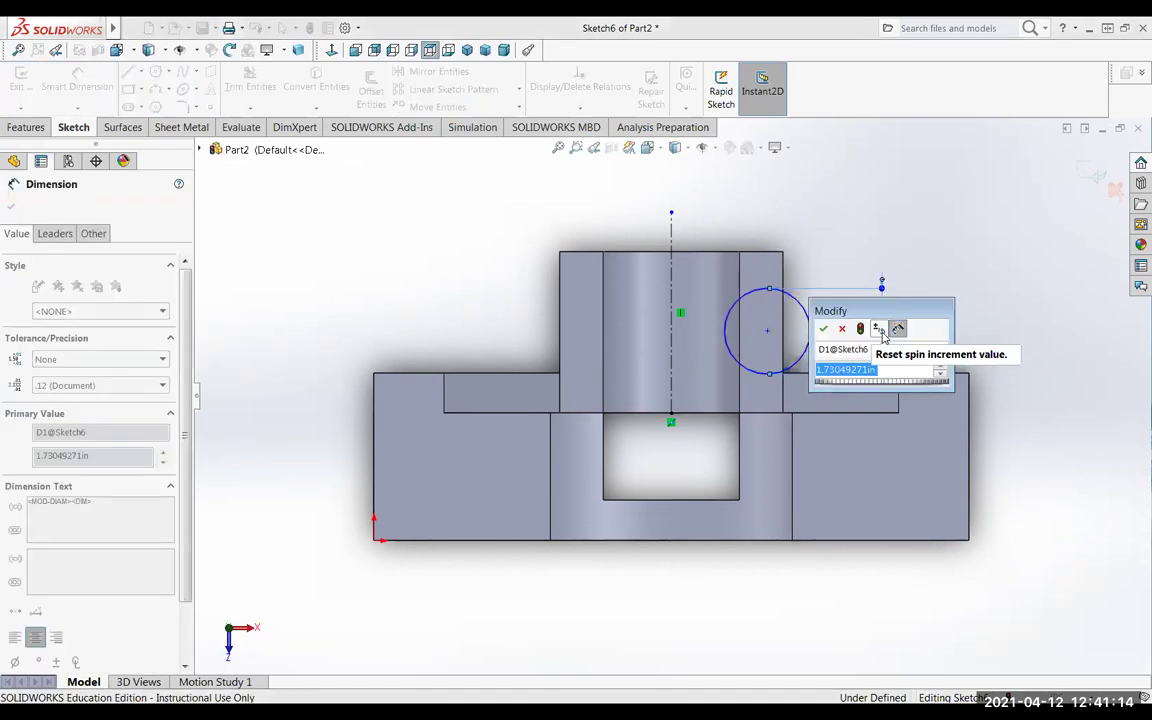
text(1.75)
key(Return)
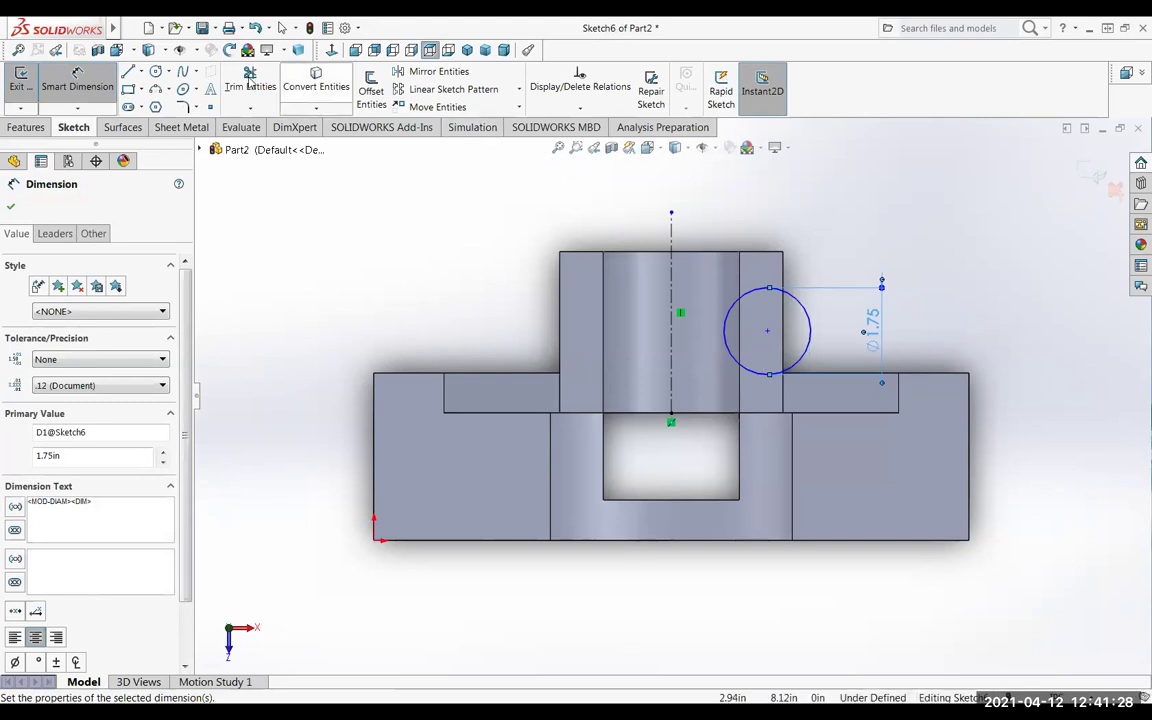
Dimension the circle's centre 1.625 in from the front edge of the saddle support.
click(776, 413)
click(768, 331)
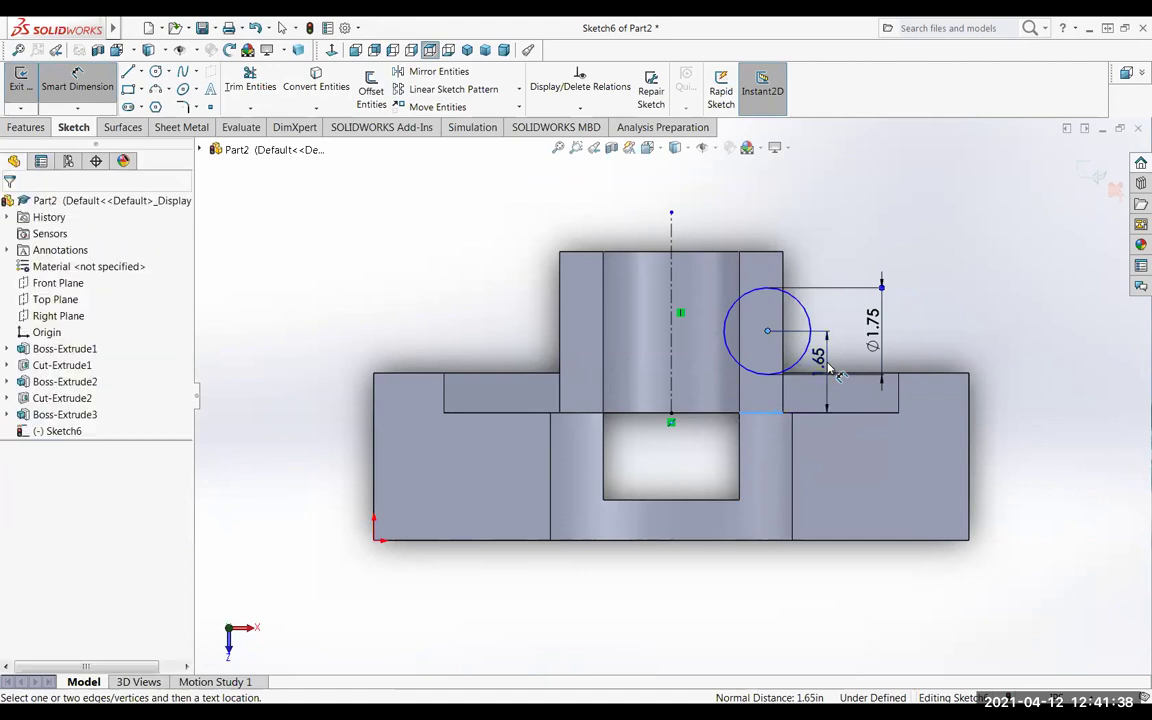
click(829, 368)
text(1)
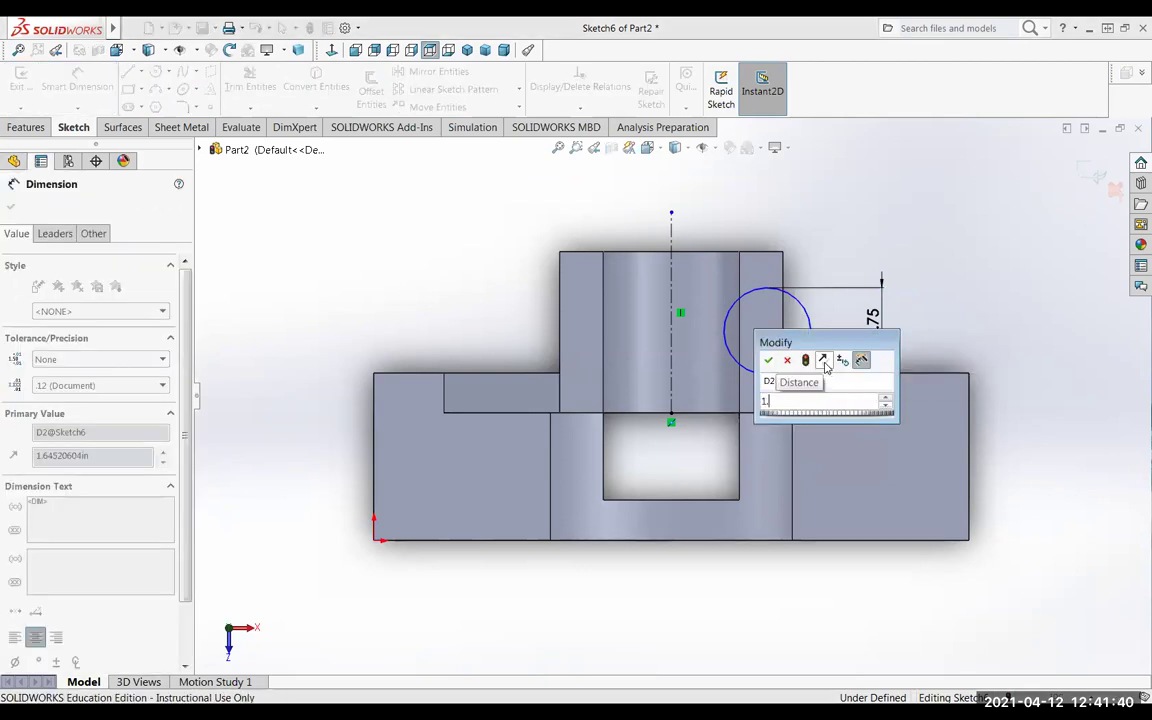
text(.625)
key(Return)
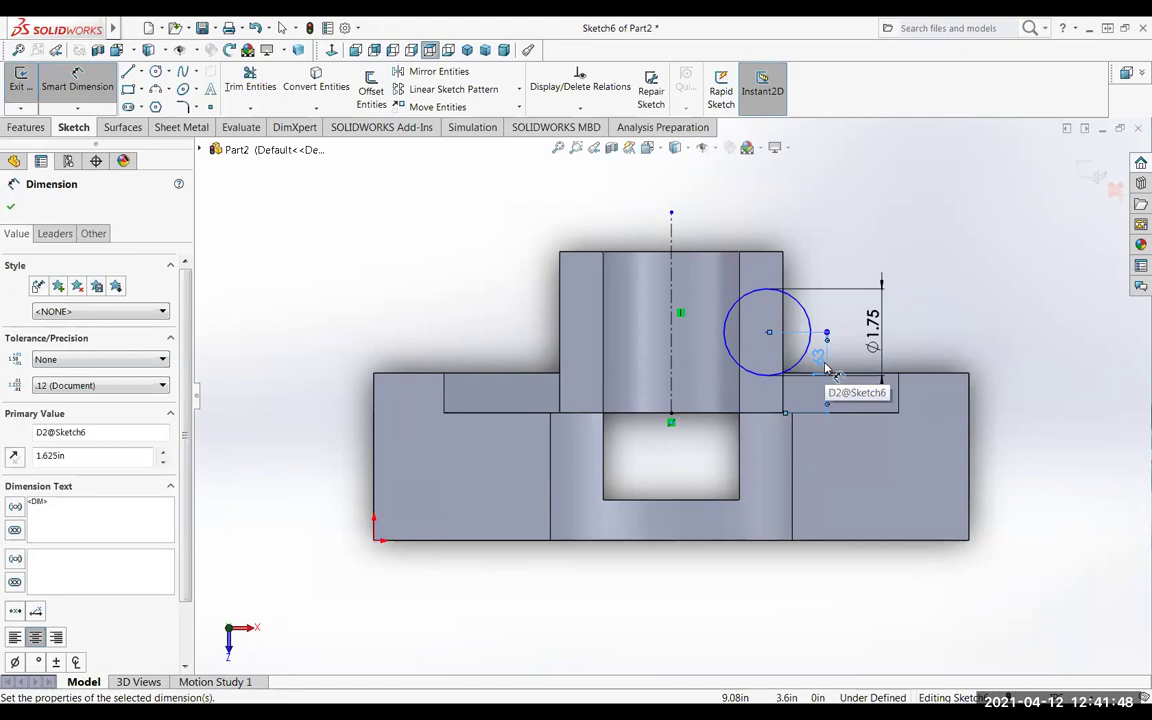
Dimension the circle's centre 2 in from the vertical centreline.
click(672, 364)
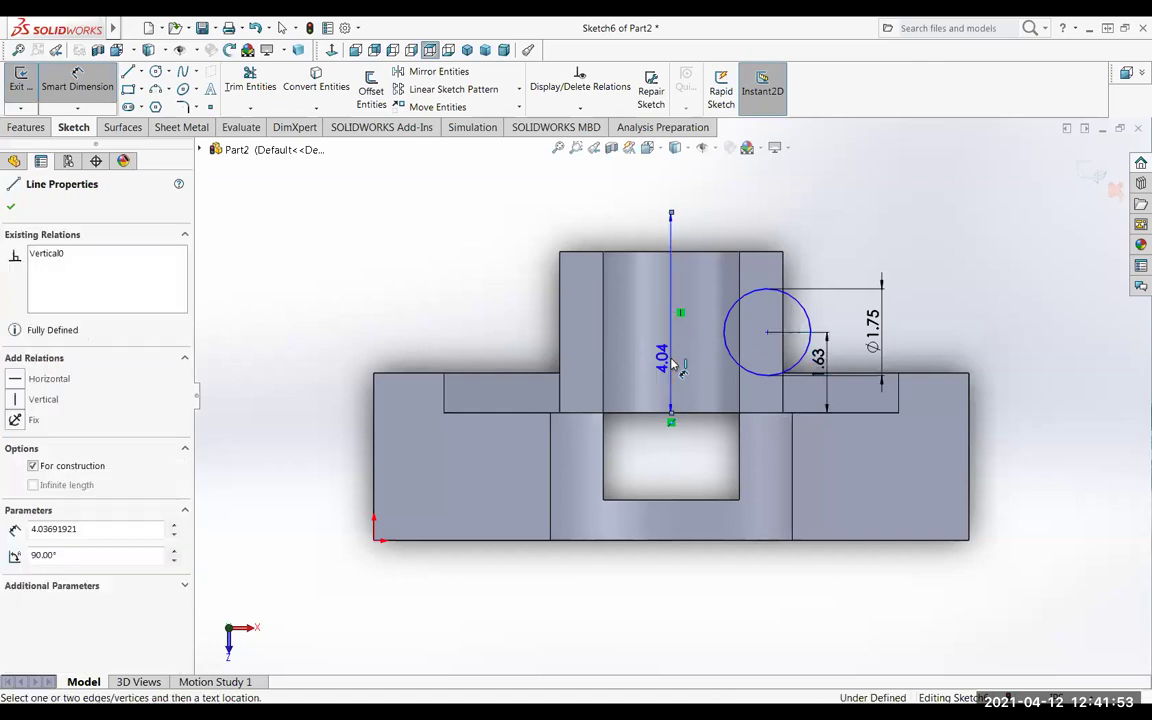
click(767, 332)
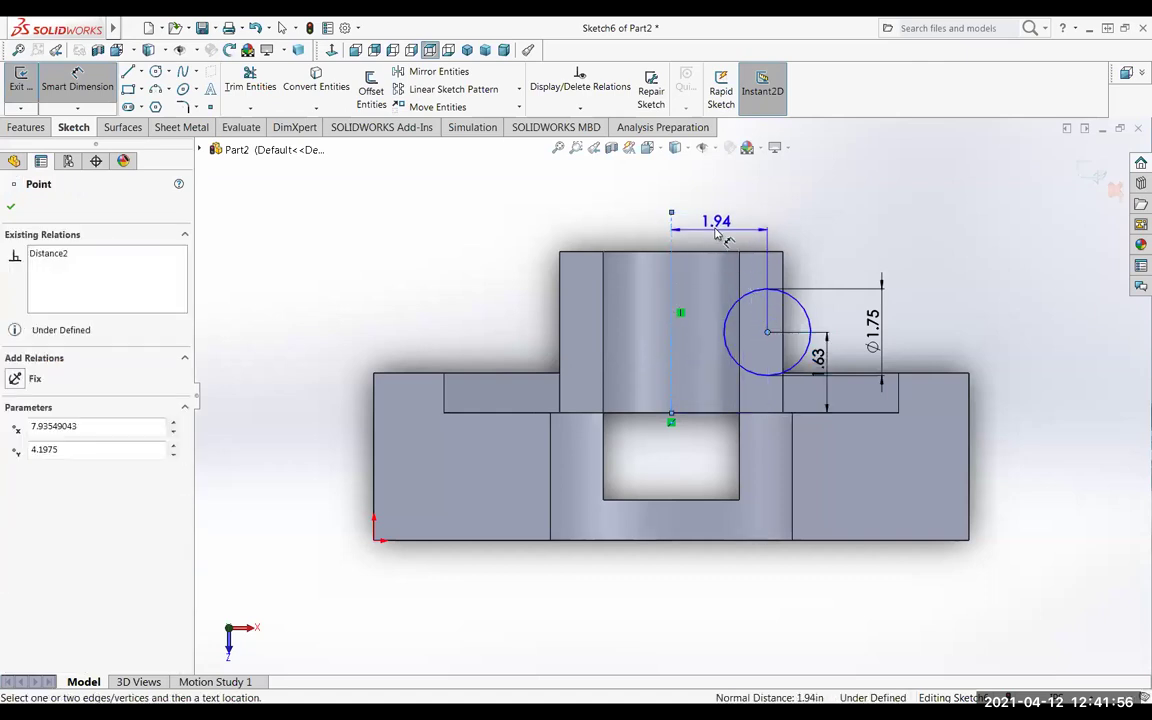
click(715, 229)
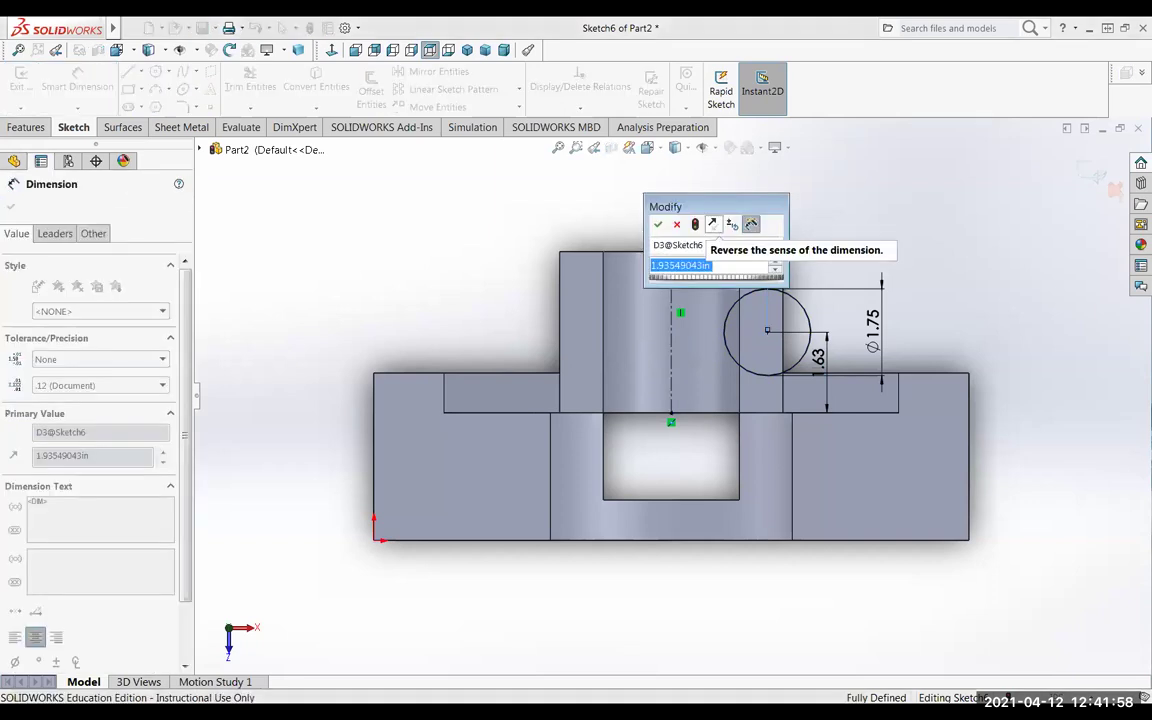
text(2)
click(658, 224)
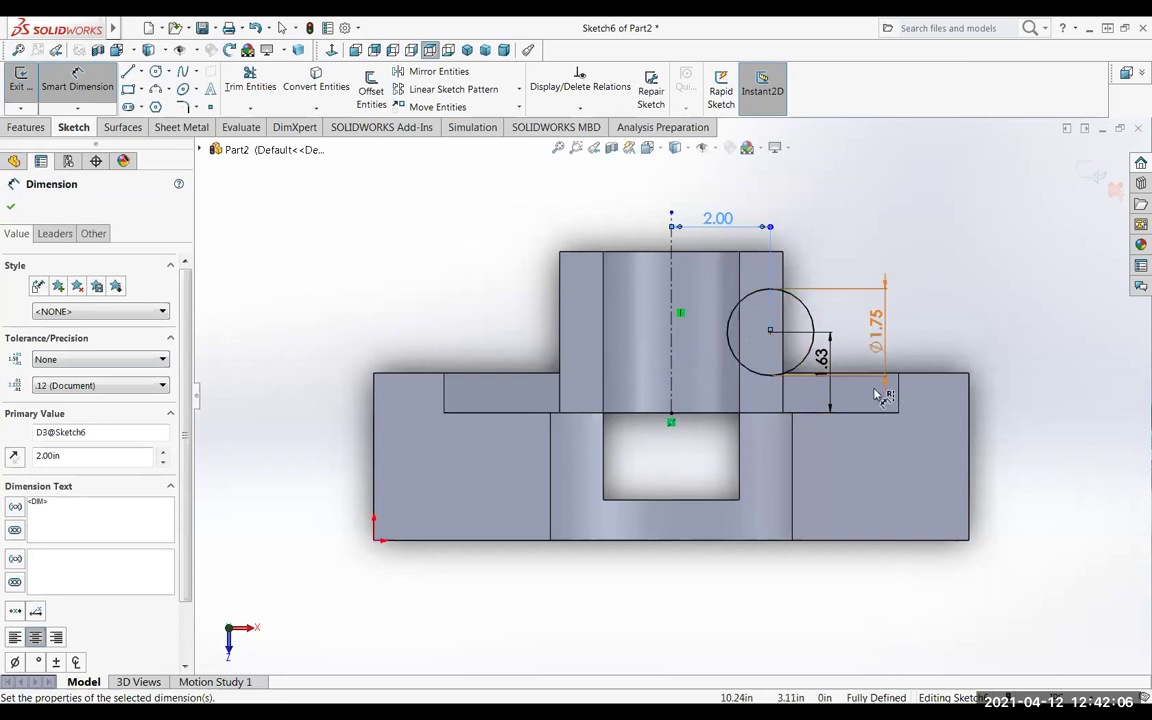
click(17, 210)
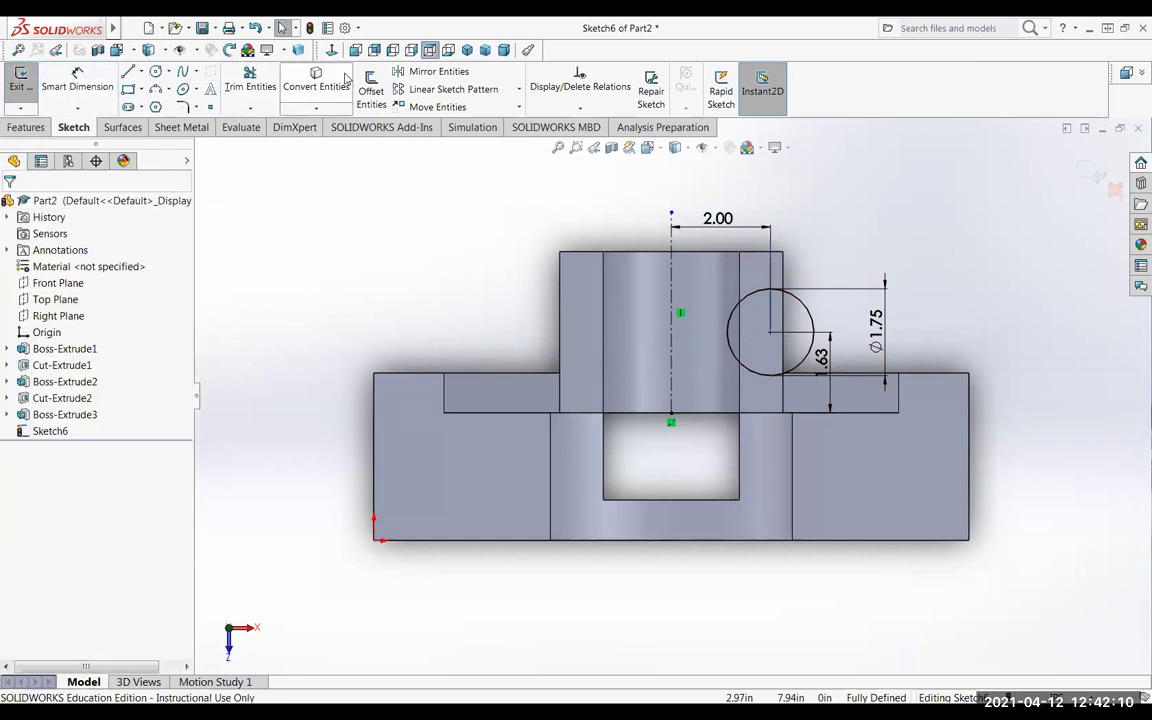
Mirror the 1.75 in circle about the vertical centreline, keeping the original circle.
click(438, 73)
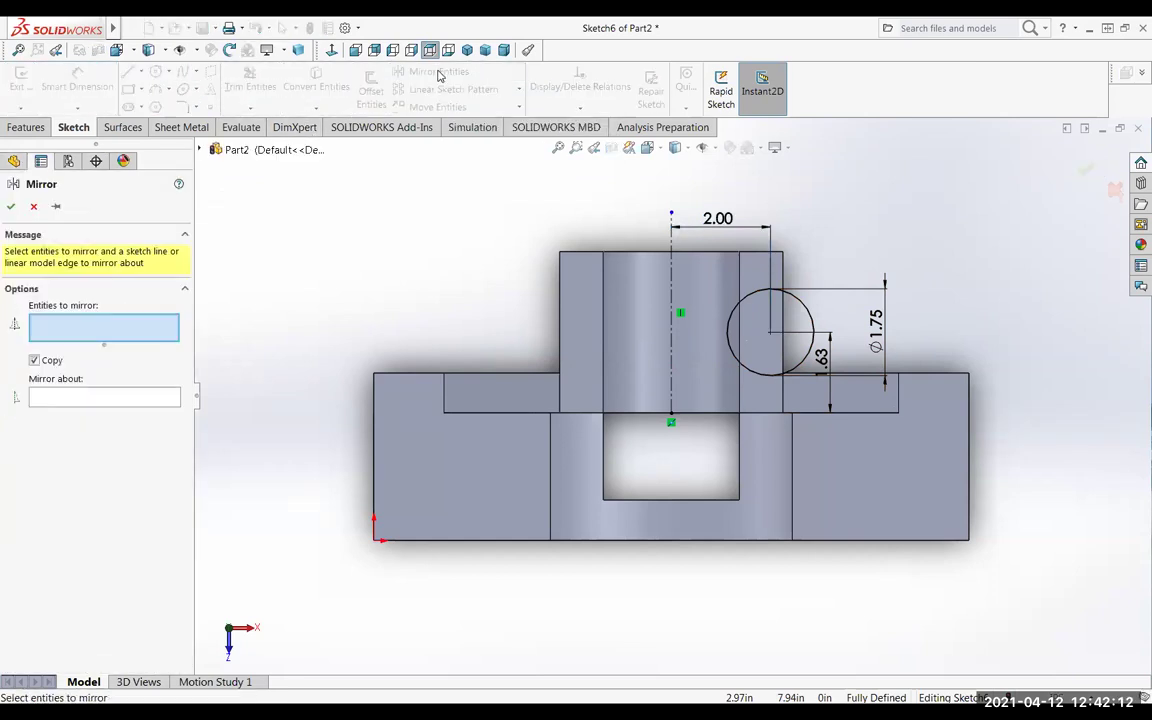
click(807, 314)
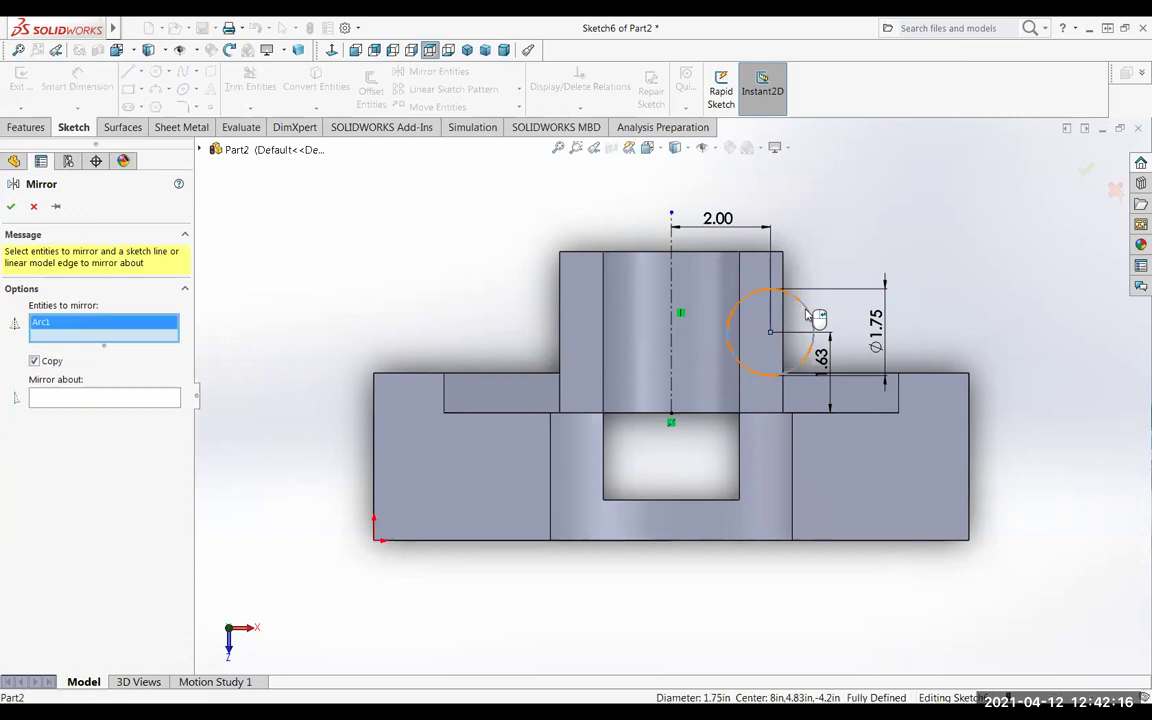
click(80, 401)
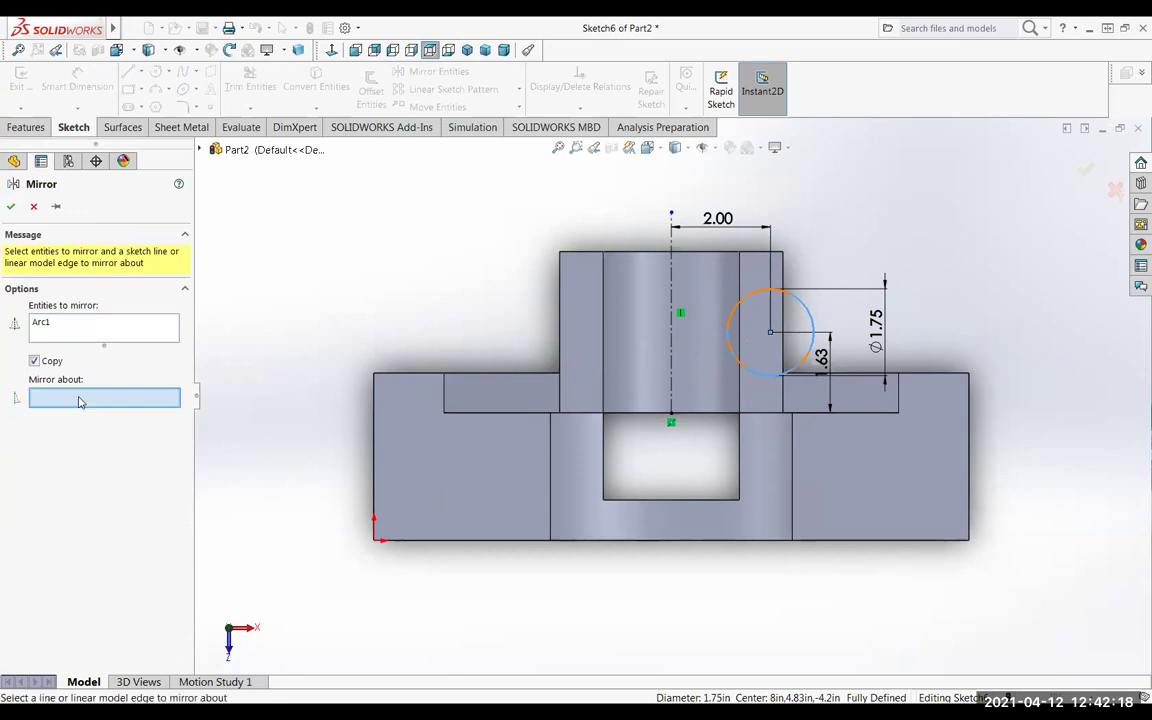
click(672, 368)
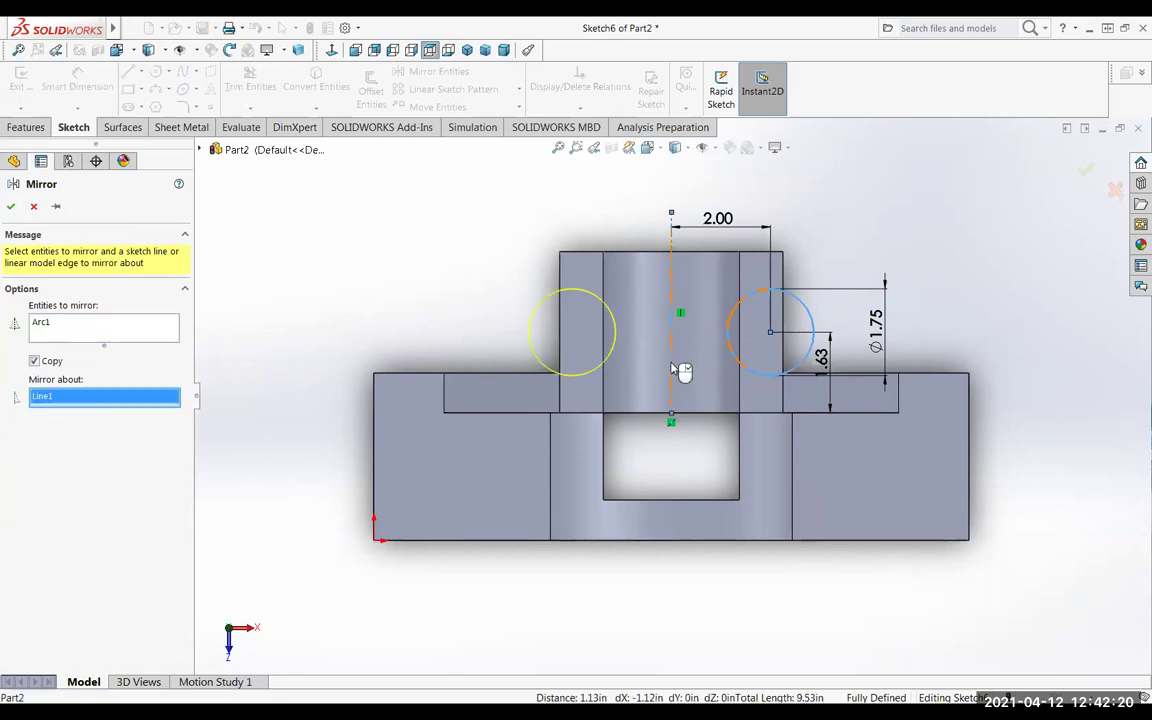
click(11, 206)
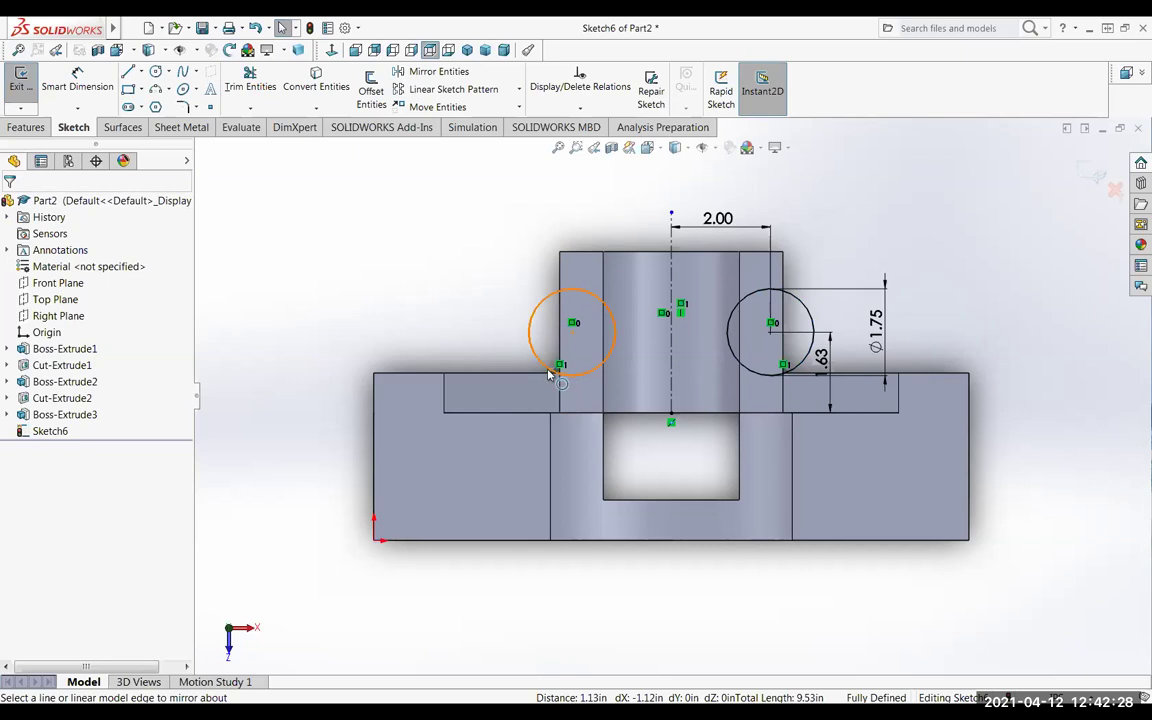
Examine where the mirrored circle crosses the corner between the boss's left side and the block's rear edge.
key(f)
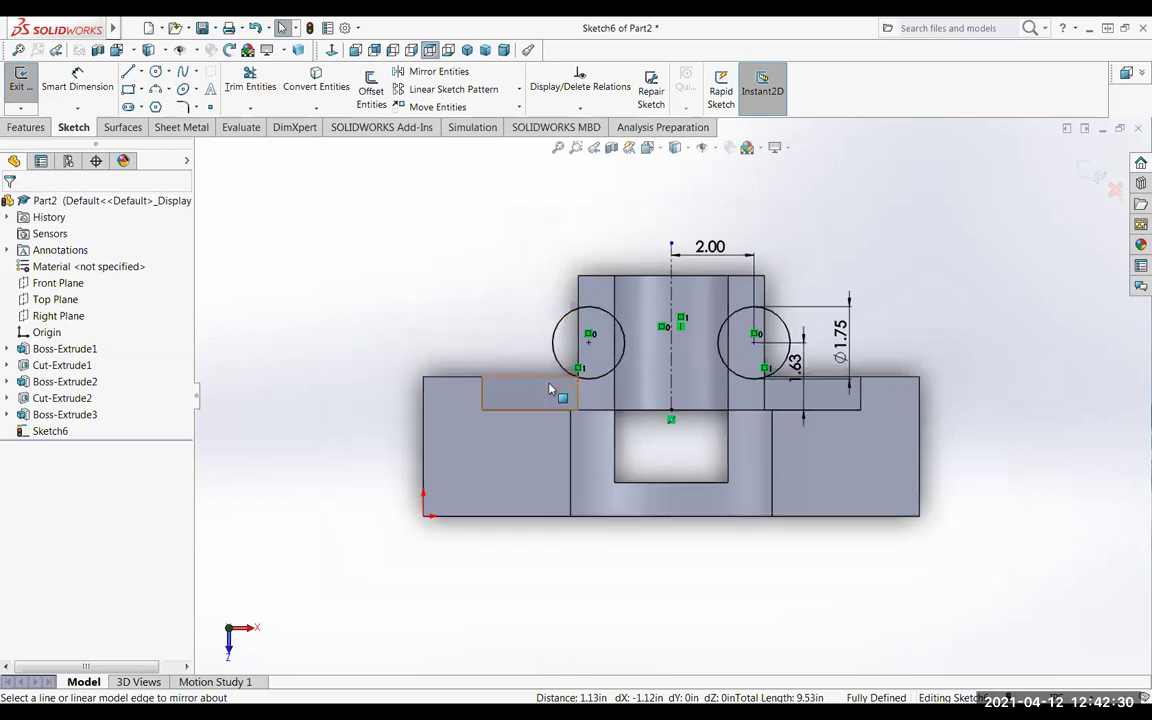
scroll(548, 389, down, 10)
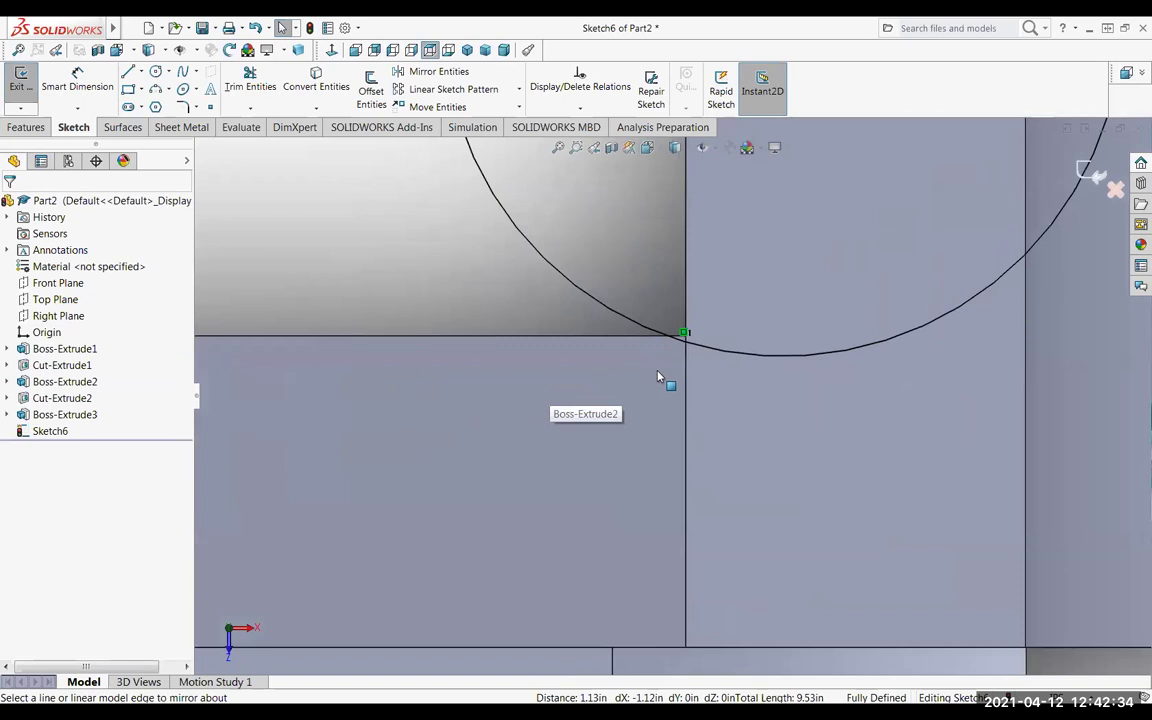
scroll(660, 370, up, 4)
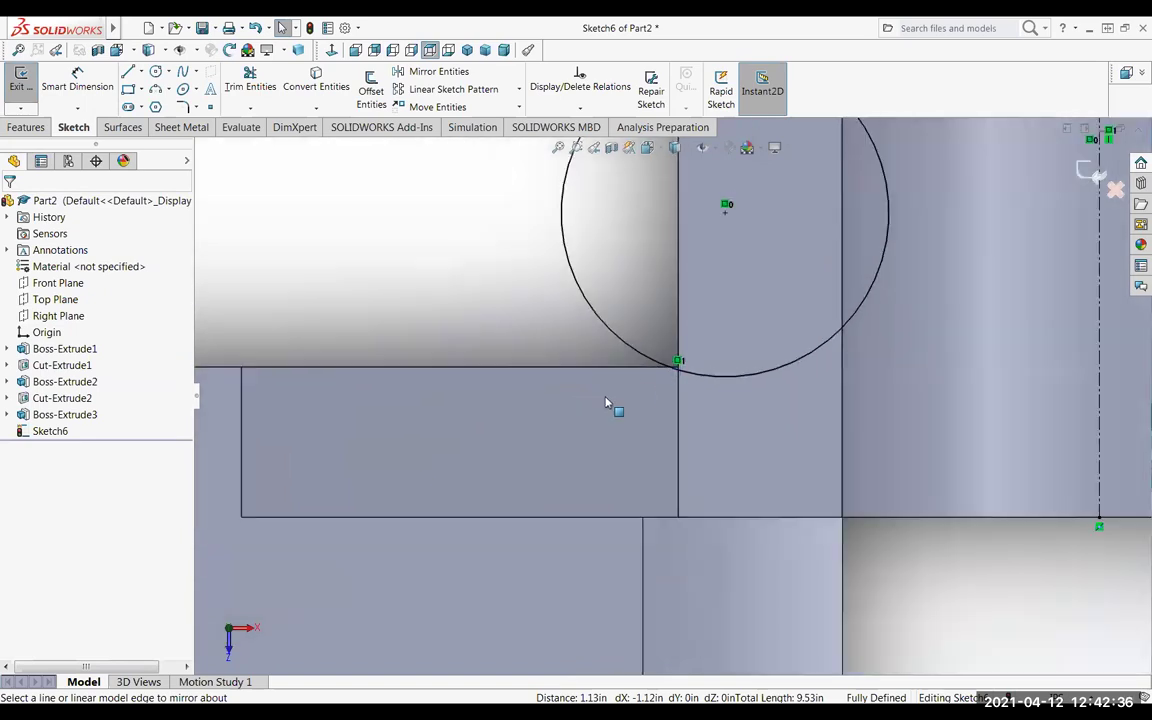
scroll(678, 386, up, 2)
scroll(678, 386, down, 5)
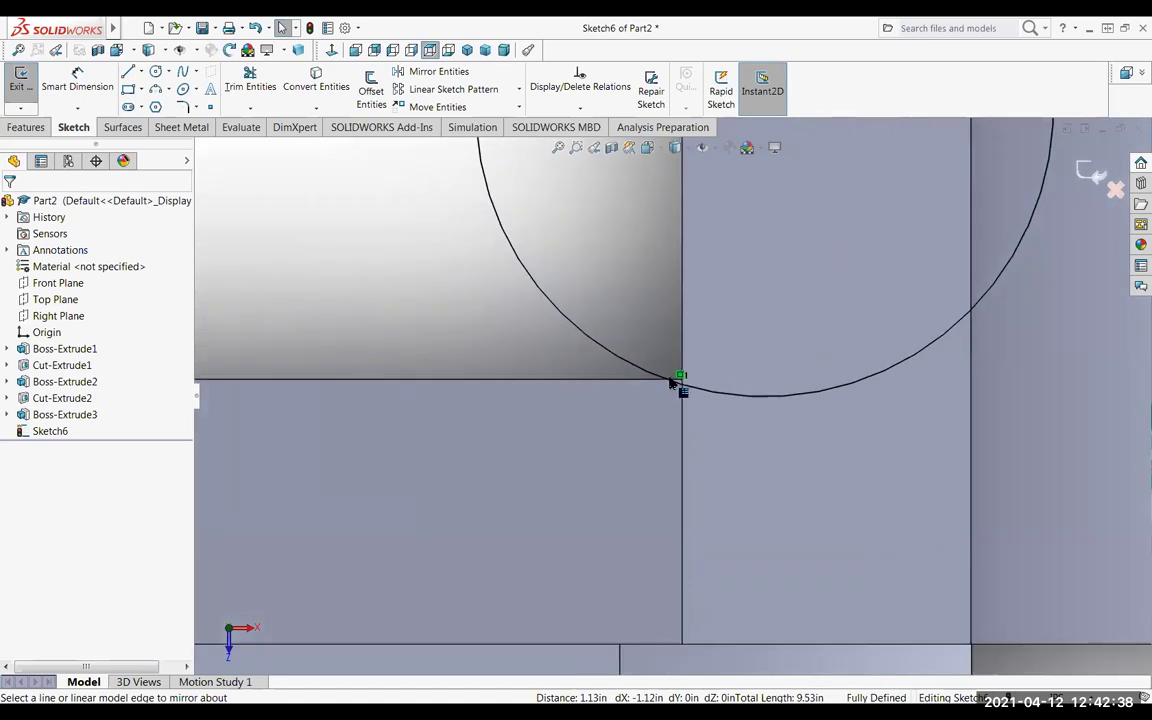
scroll(656, 402, down, 1)
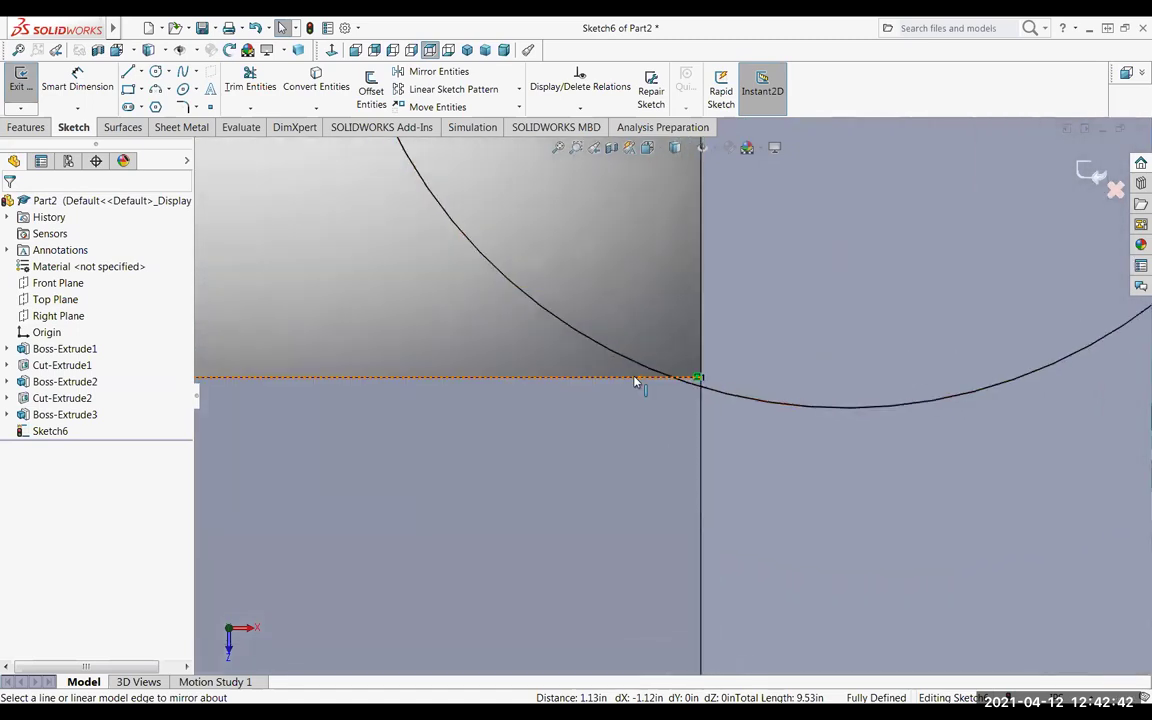
scroll(636, 386, up, 3)
scroll(630, 380, up, 3)
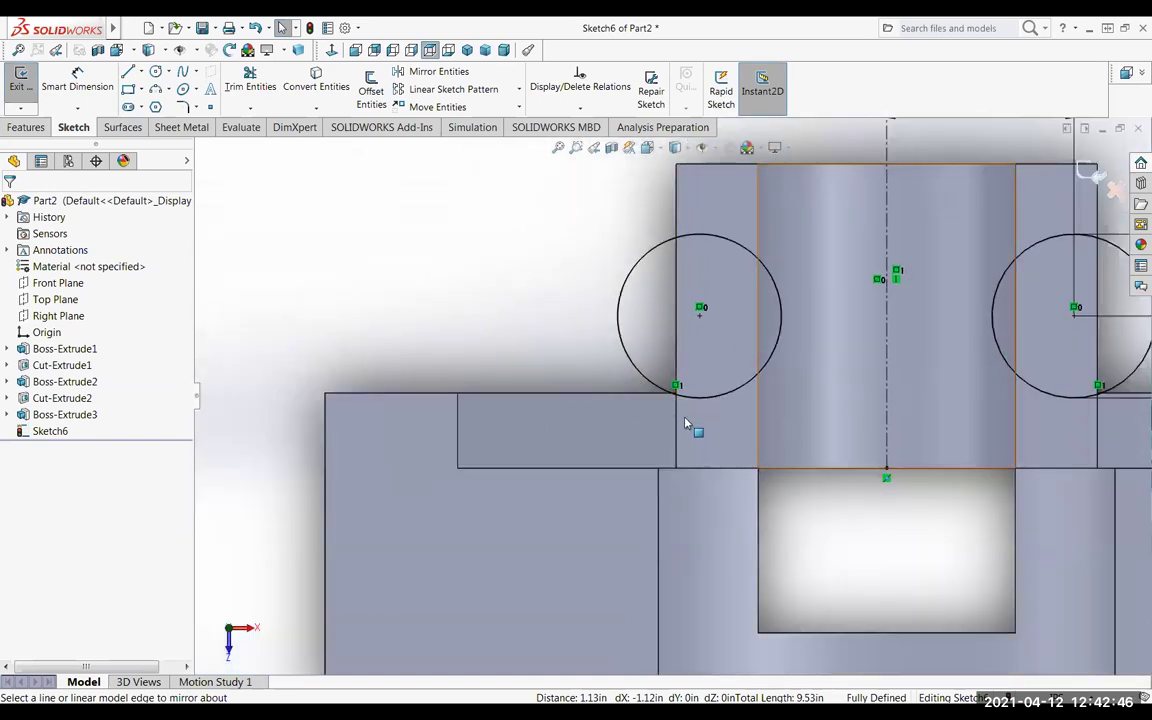
scroll(678, 398, up, 1)
scroll(676, 392, down, 2)
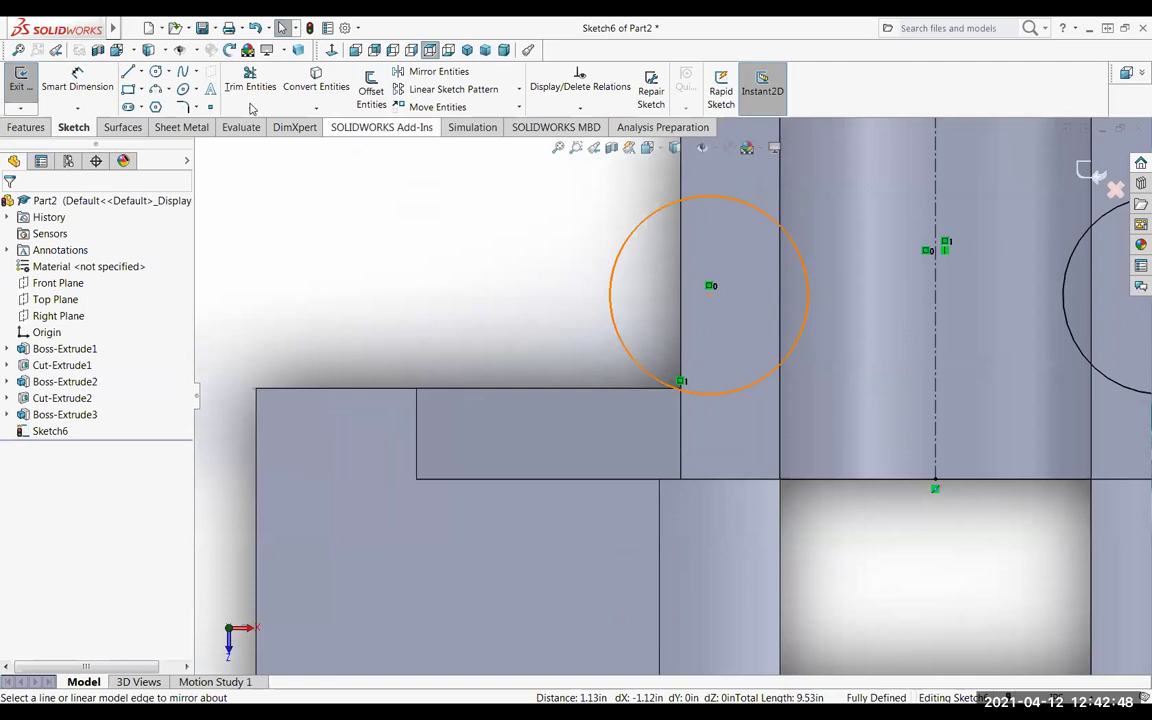
Draw a vertical line about 2.45 in long on the boss's left side edge, from its rear corner to the block's rear edge.
click(127, 74)
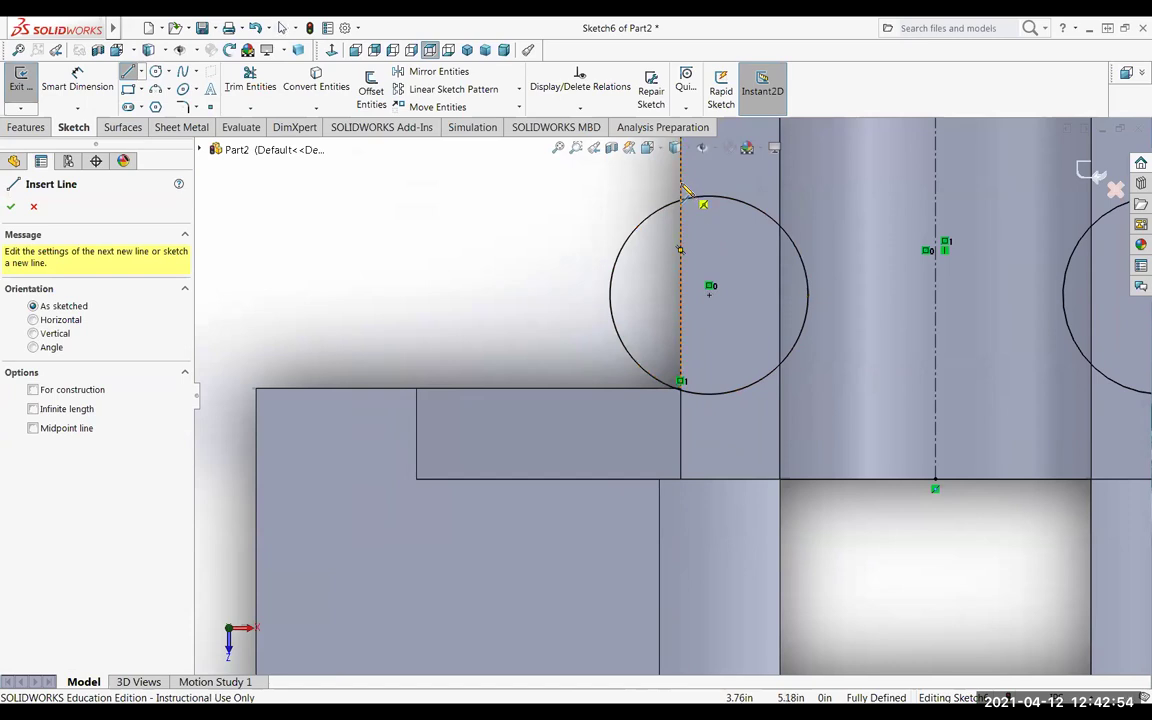
scroll(688, 204, up, 2)
scroll(689, 205, down, 2)
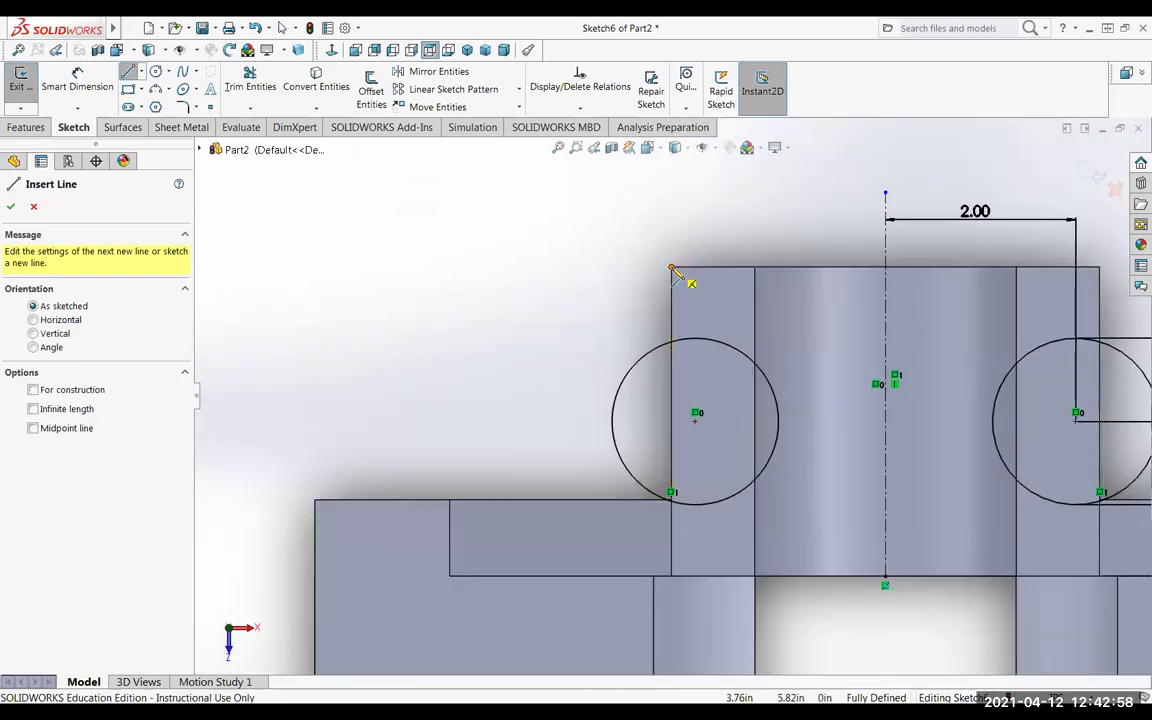
click(672, 492)
scroll(674, 486, up, 1)
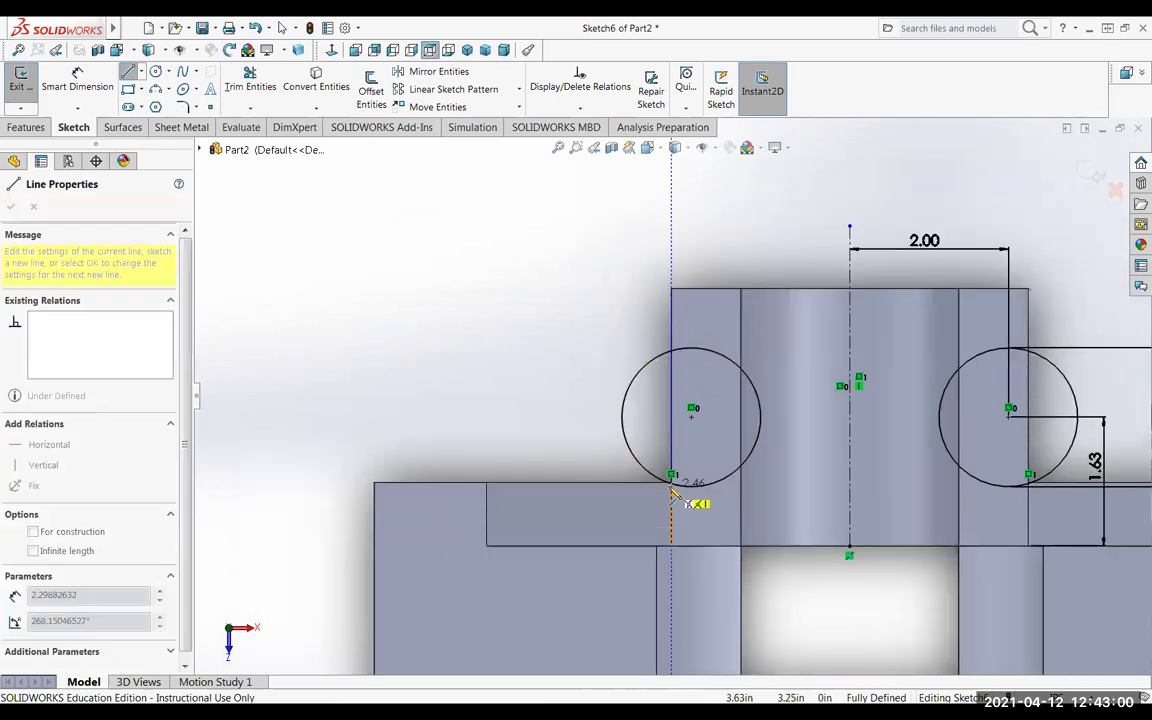
scroll(676, 480, down, 3)
scroll(674, 478, down, 3)
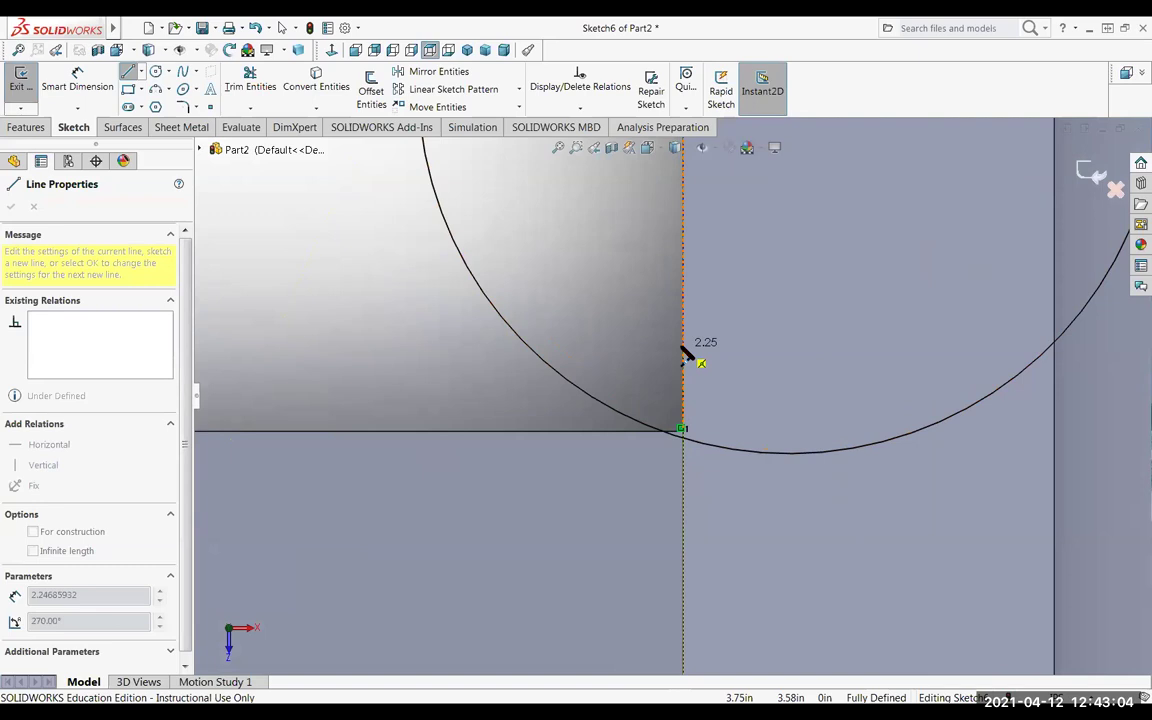
scroll(684, 430, down, 2)
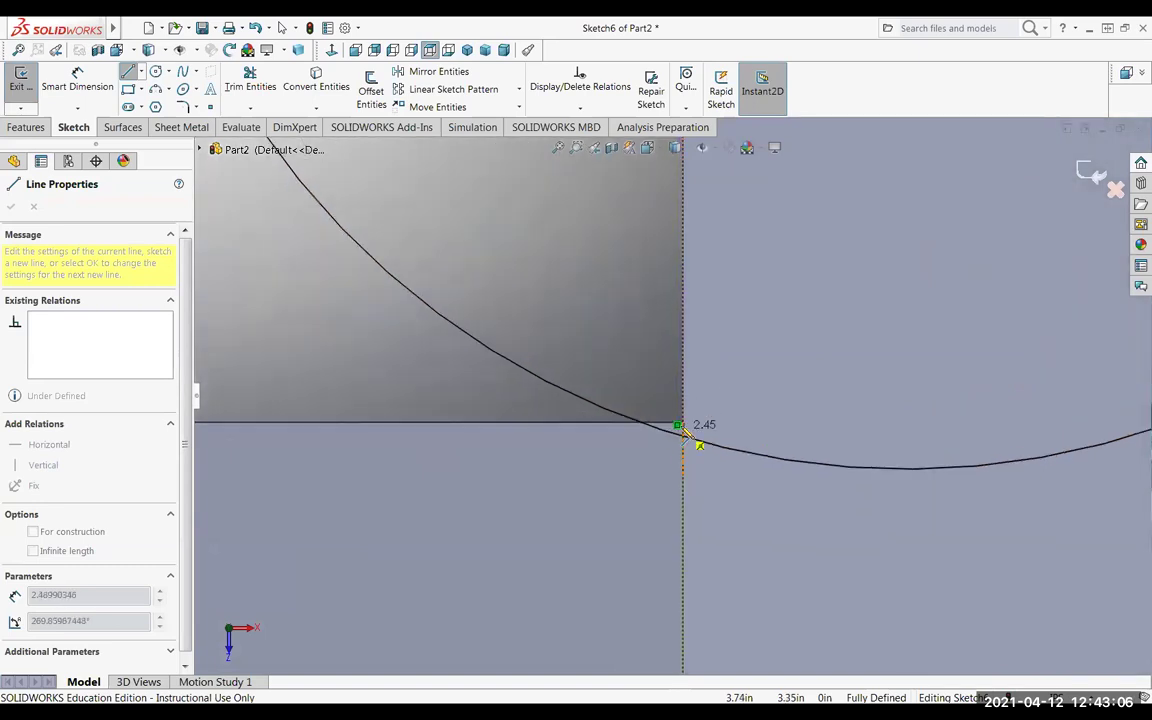
click(684, 427)
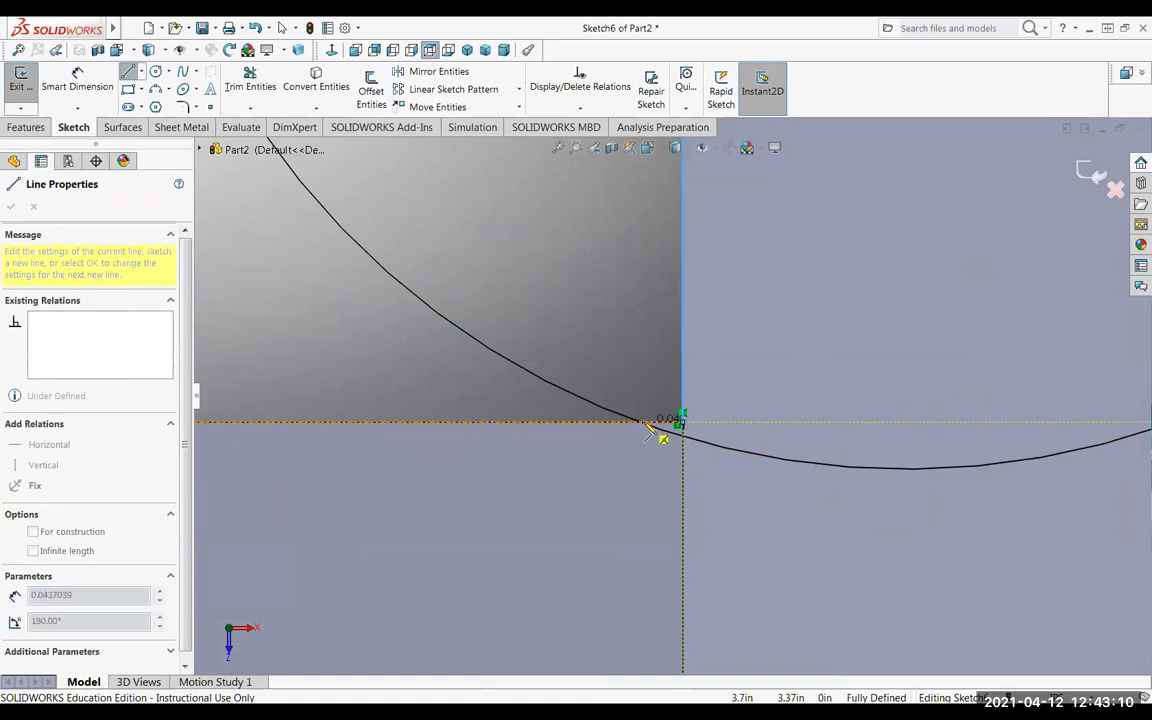
Continue with a horizontal line about 1.31 in long leftward along the block's rear edge, then end the line chain.
scroll(315, 424, down, 1)
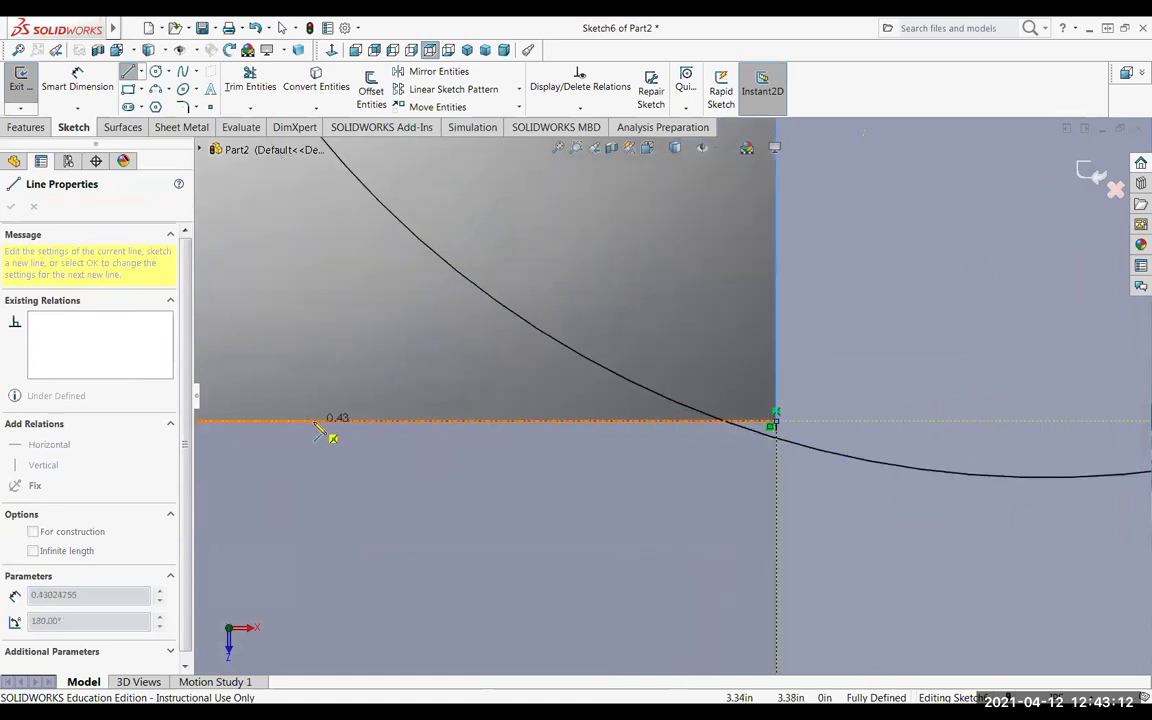
scroll(318, 428, down, 2)
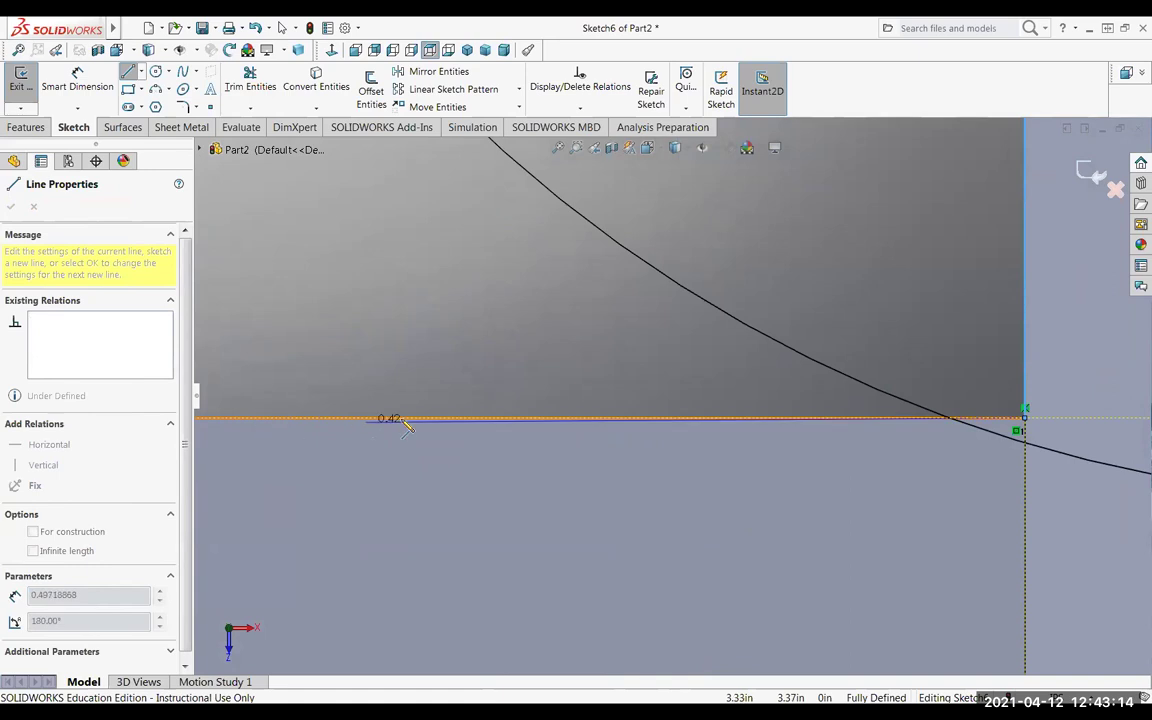
scroll(405, 425, up, 3)
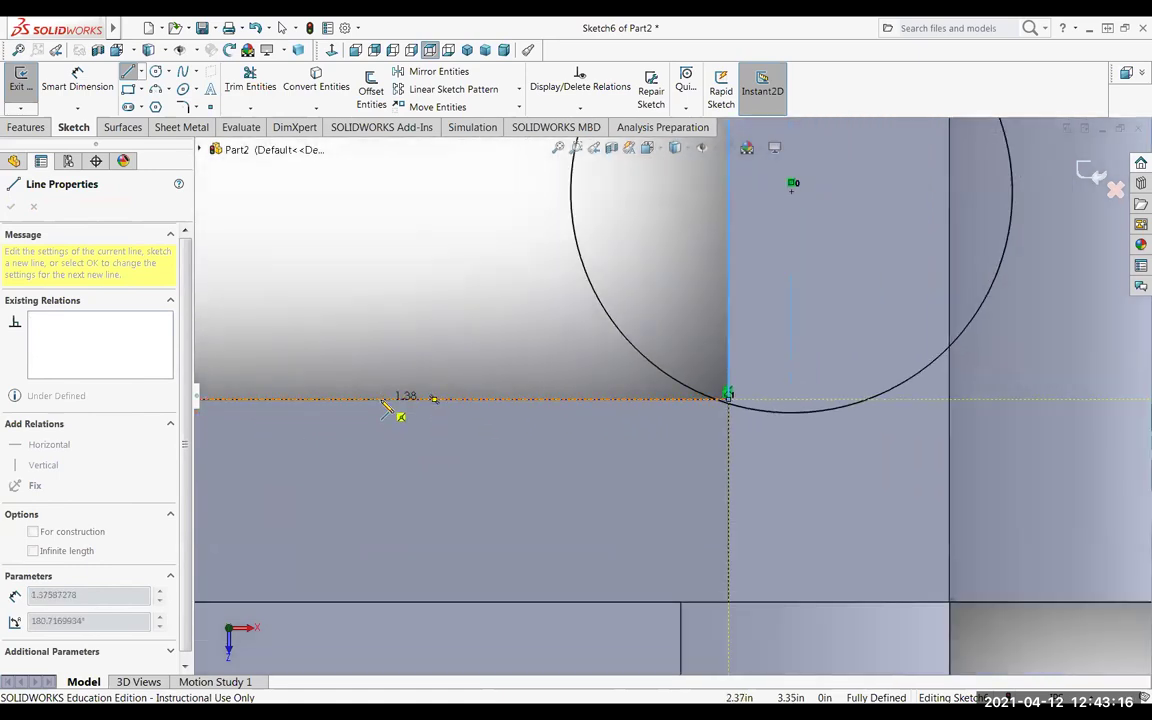
click(399, 400)
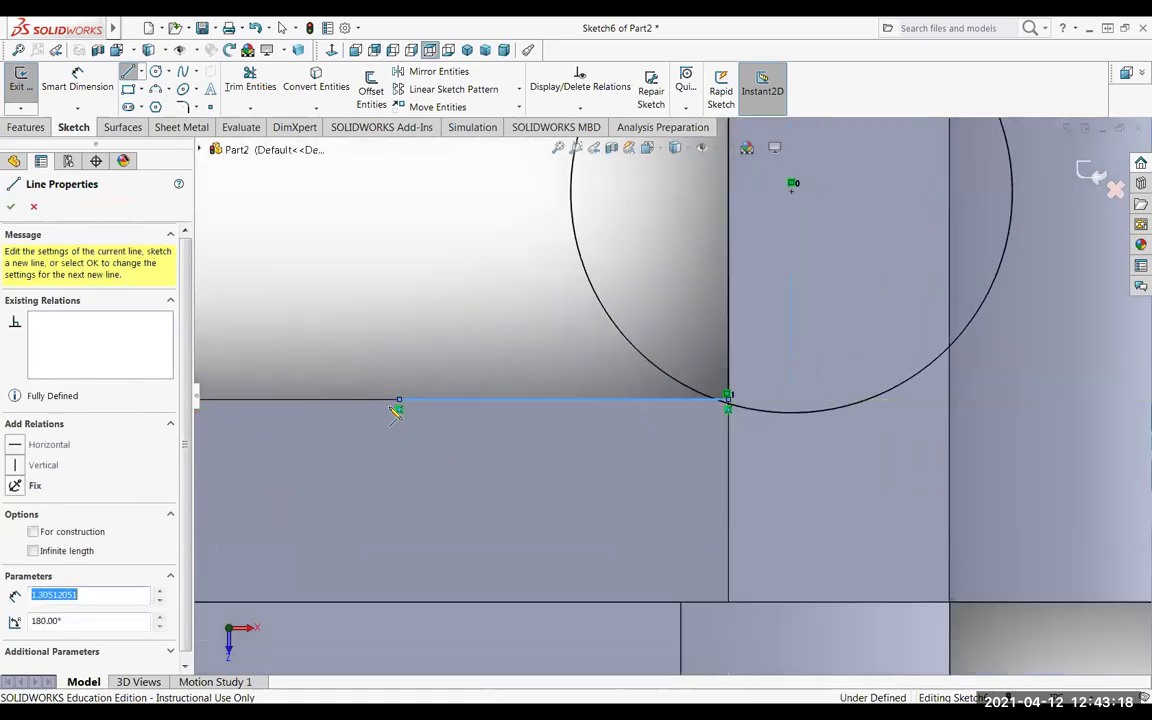
key(Escape)
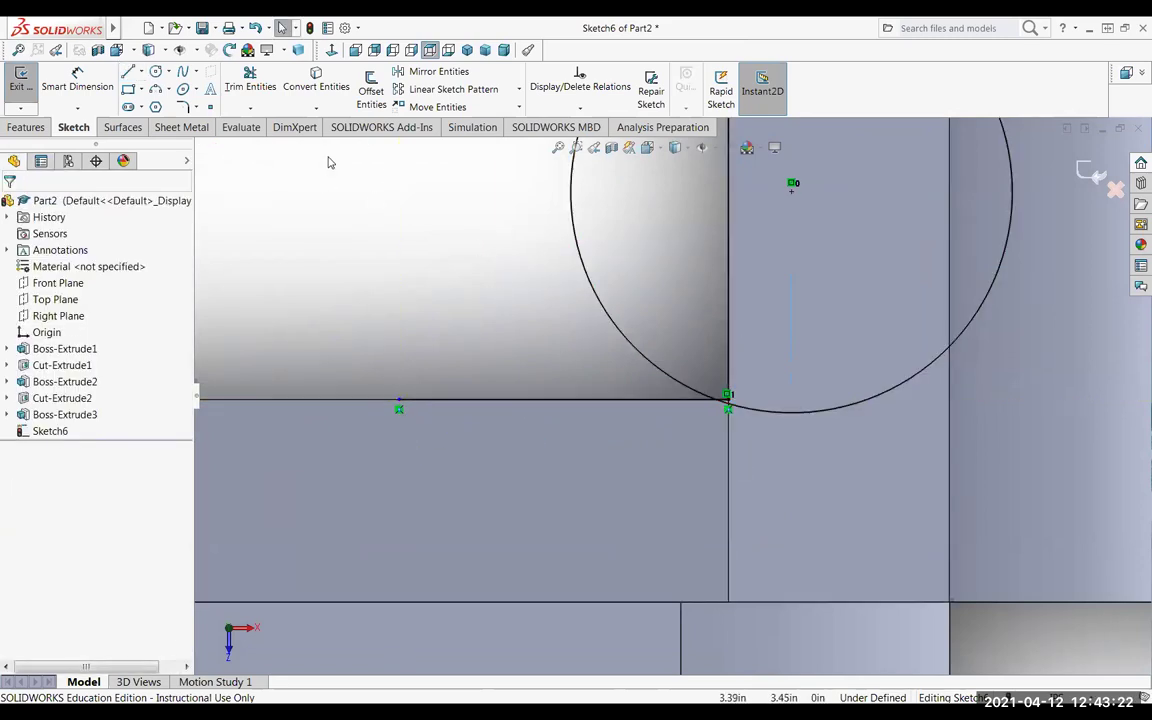
Trim the left circle and both lines to the closed profile outside the boss's side and behind the block's rear edge.
click(250, 78)
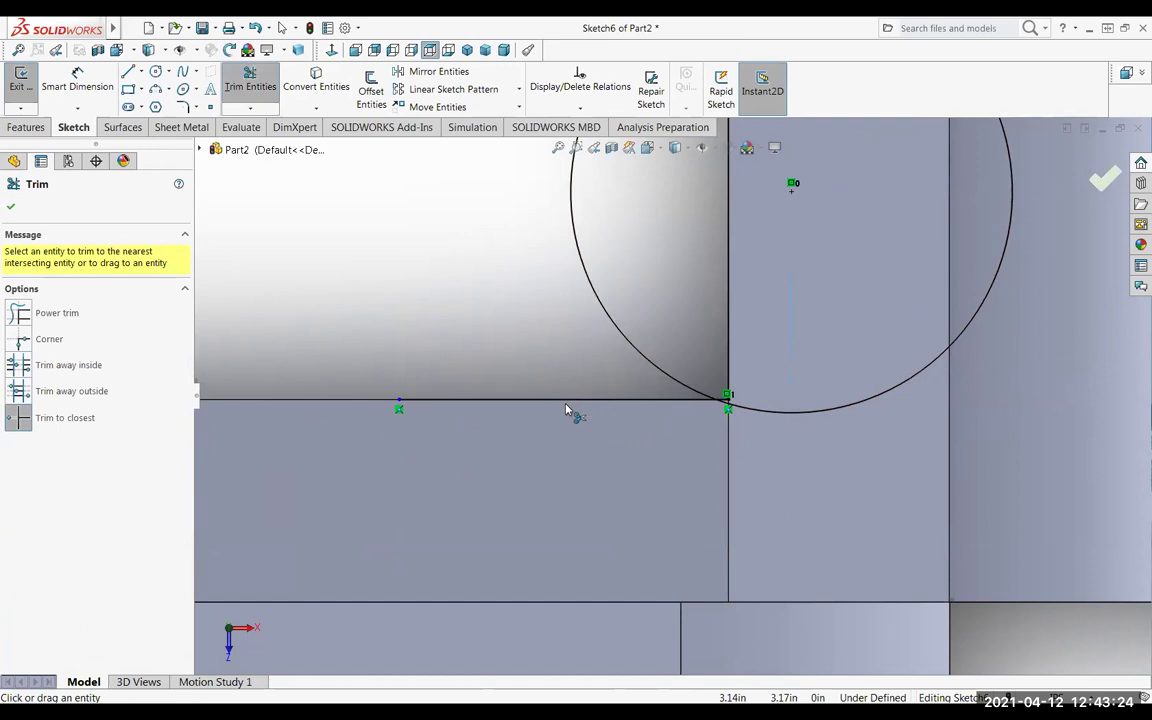
scroll(699, 417, up, 2)
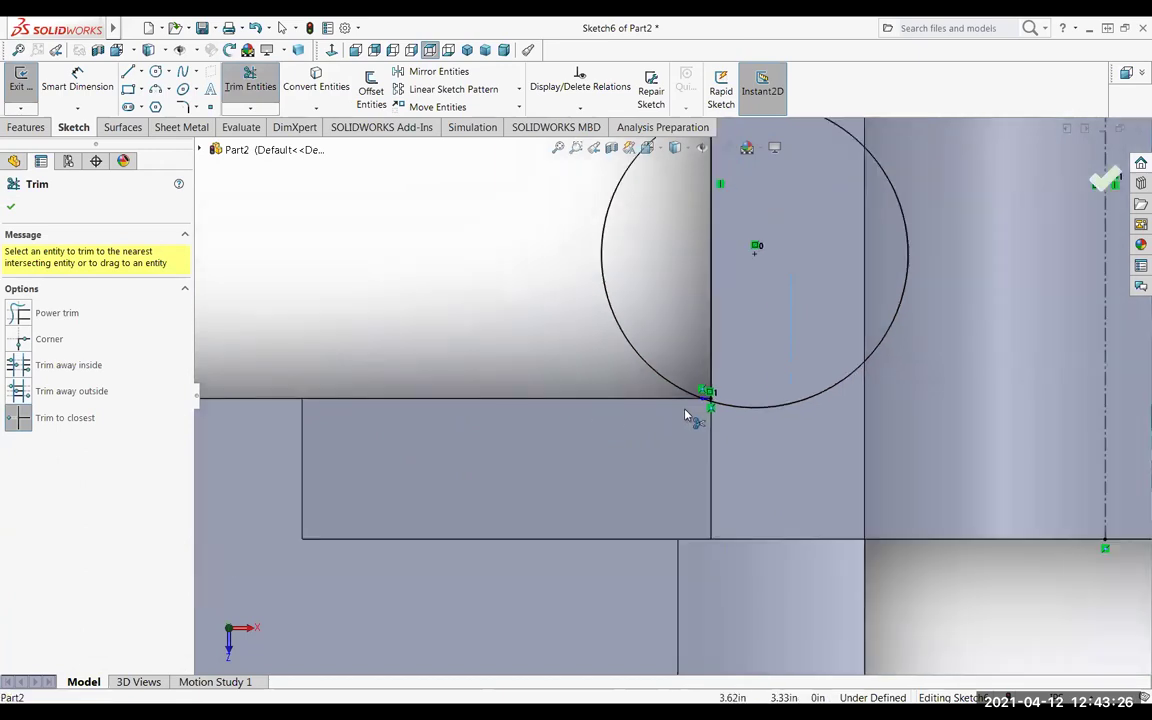
scroll(686, 413, down, 4)
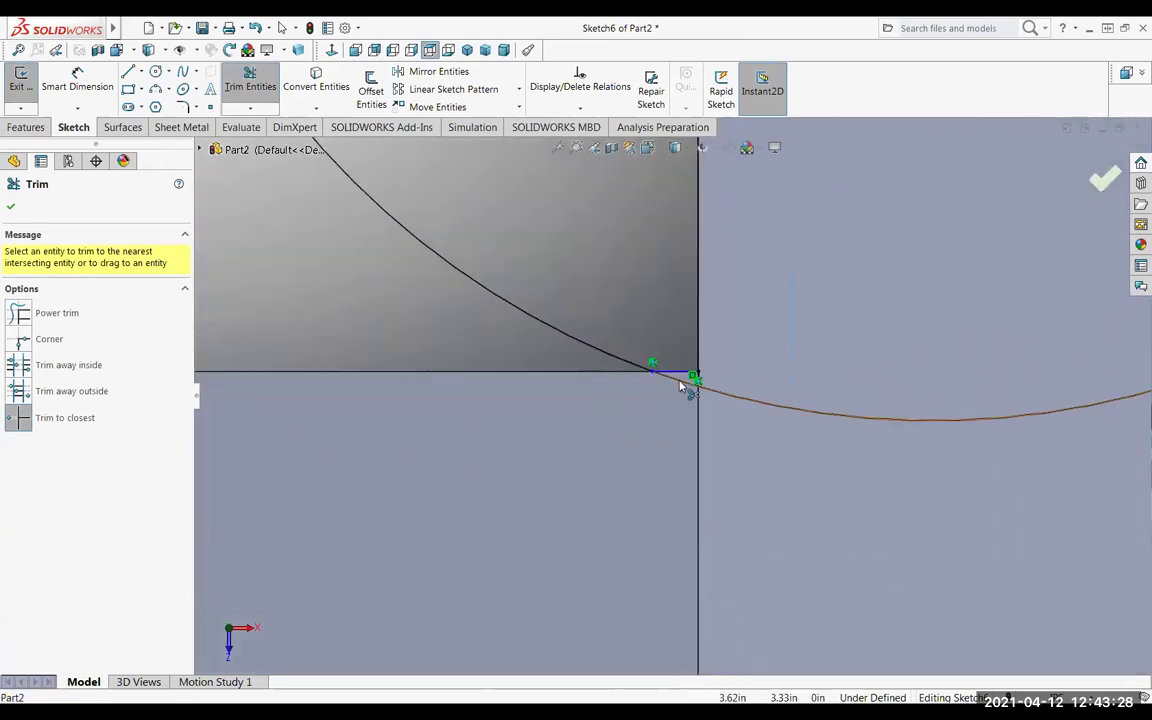
scroll(715, 404, up, 4)
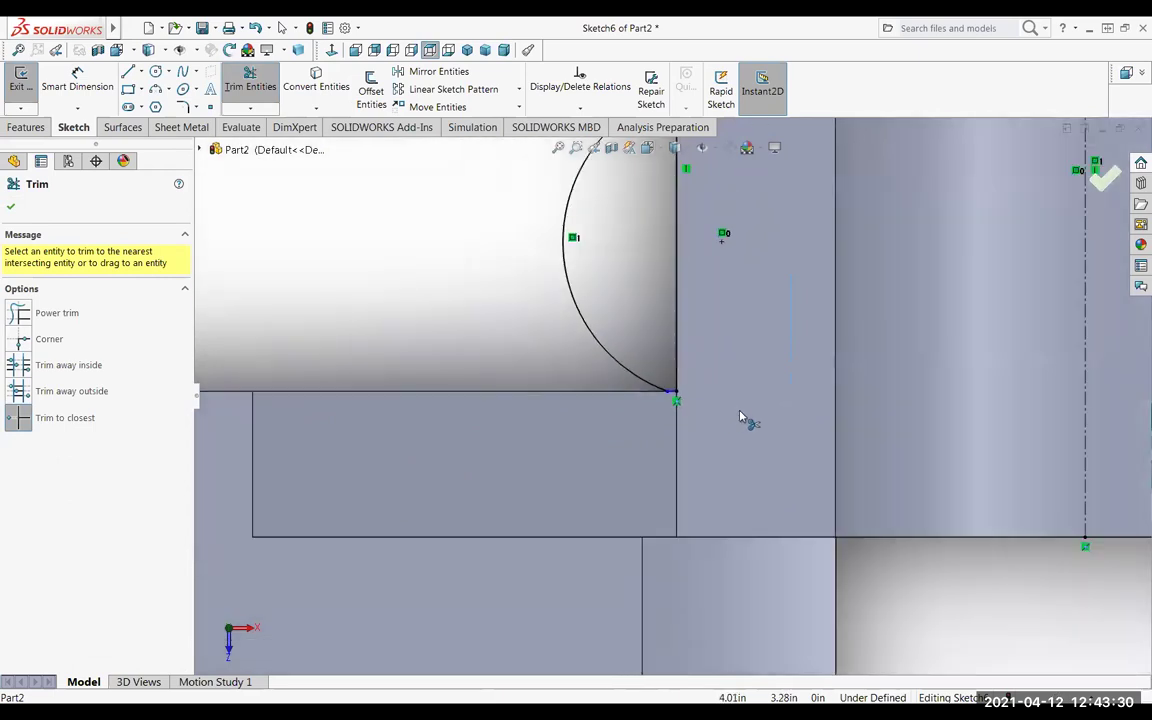
scroll(741, 418, up, 3)
click(674, 180)
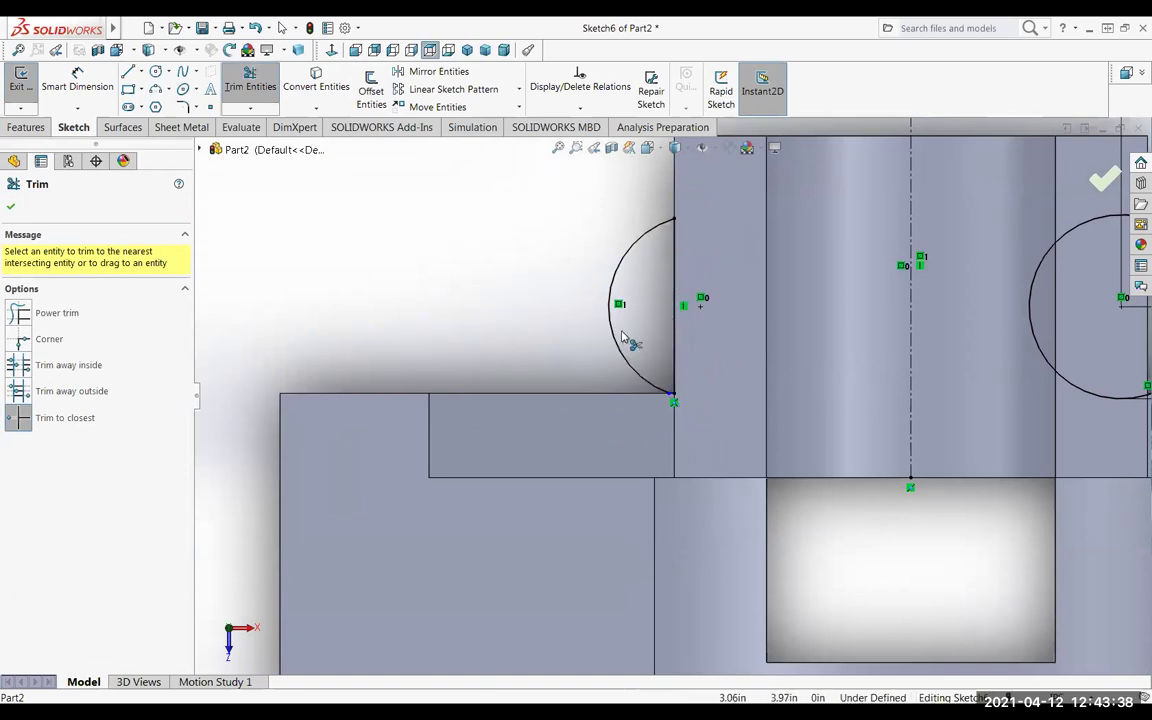
scroll(720, 300, down, 2)
scroll(601, 353, up, 3)
scroll(913, 360, down, 2)
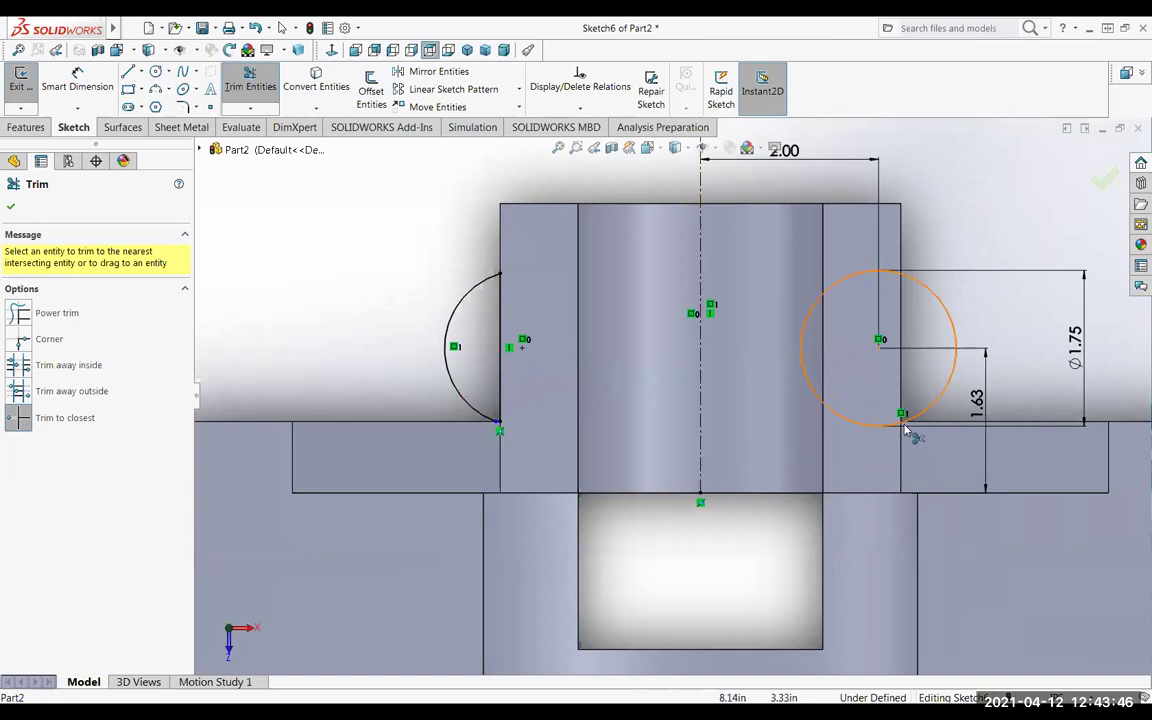
scroll(905, 432, down, 3)
scroll(893, 428, down, 2)
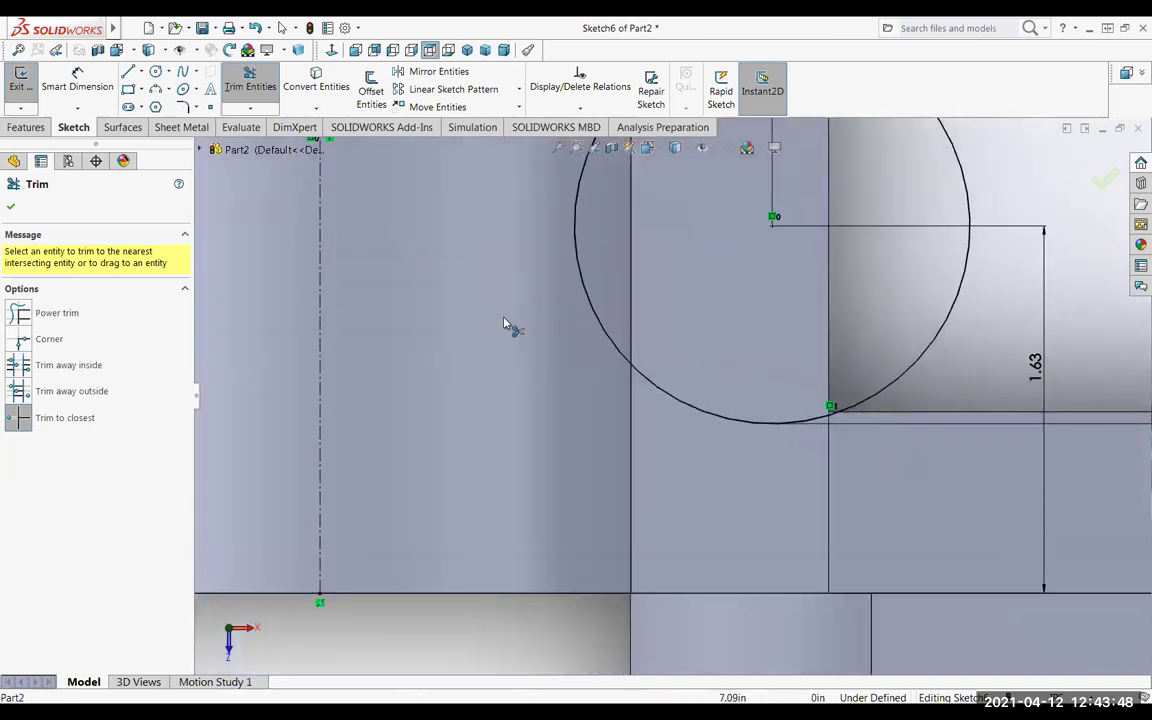
click(11, 208)
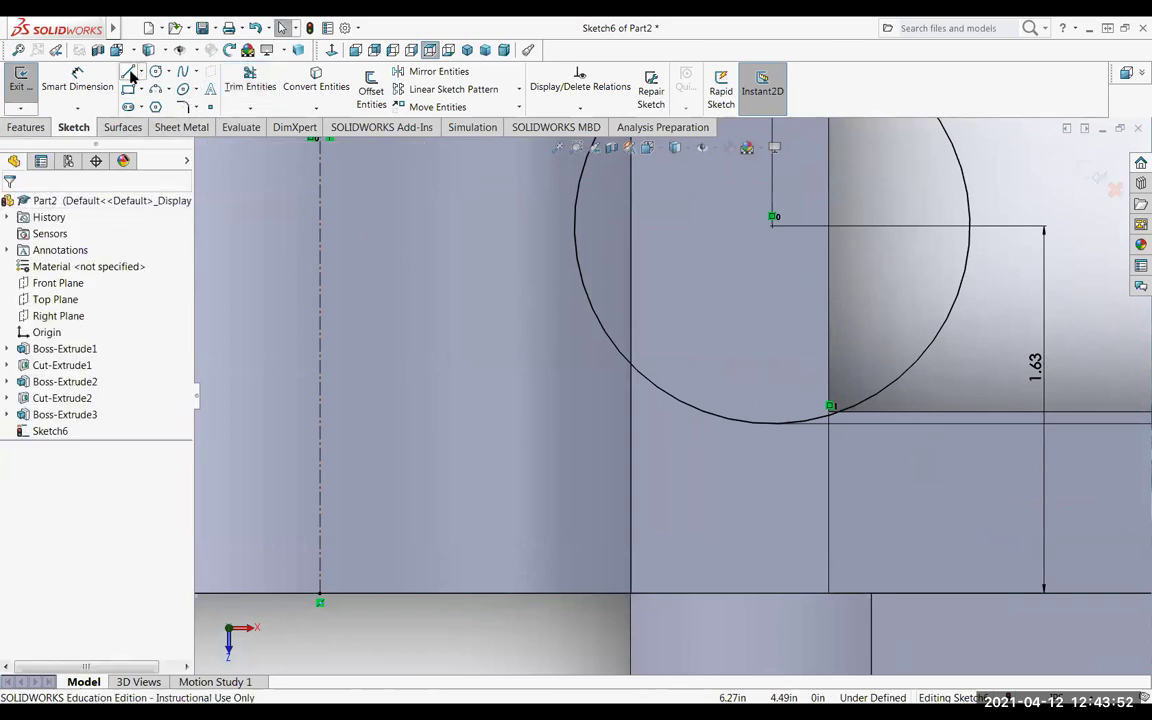
Draw a vertical line about 1.85 in long on the boss's right side edge, ending at its corner with the block's rear edge.
click(128, 72)
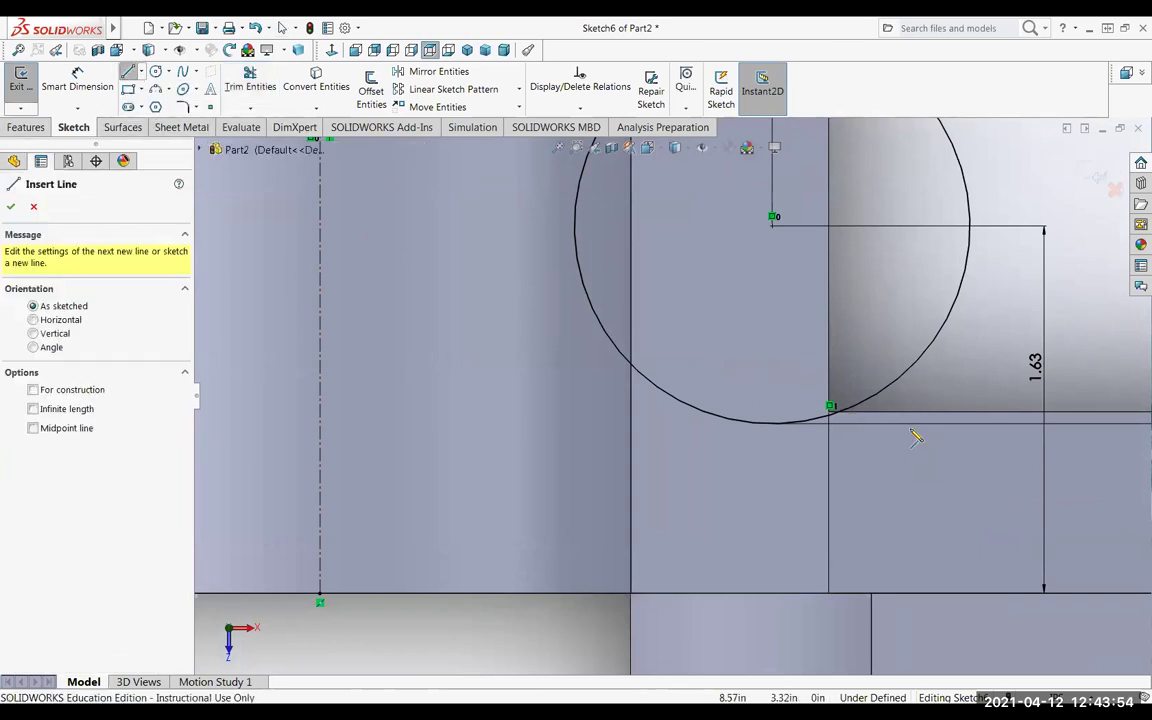
scroll(671, 388, up, 3)
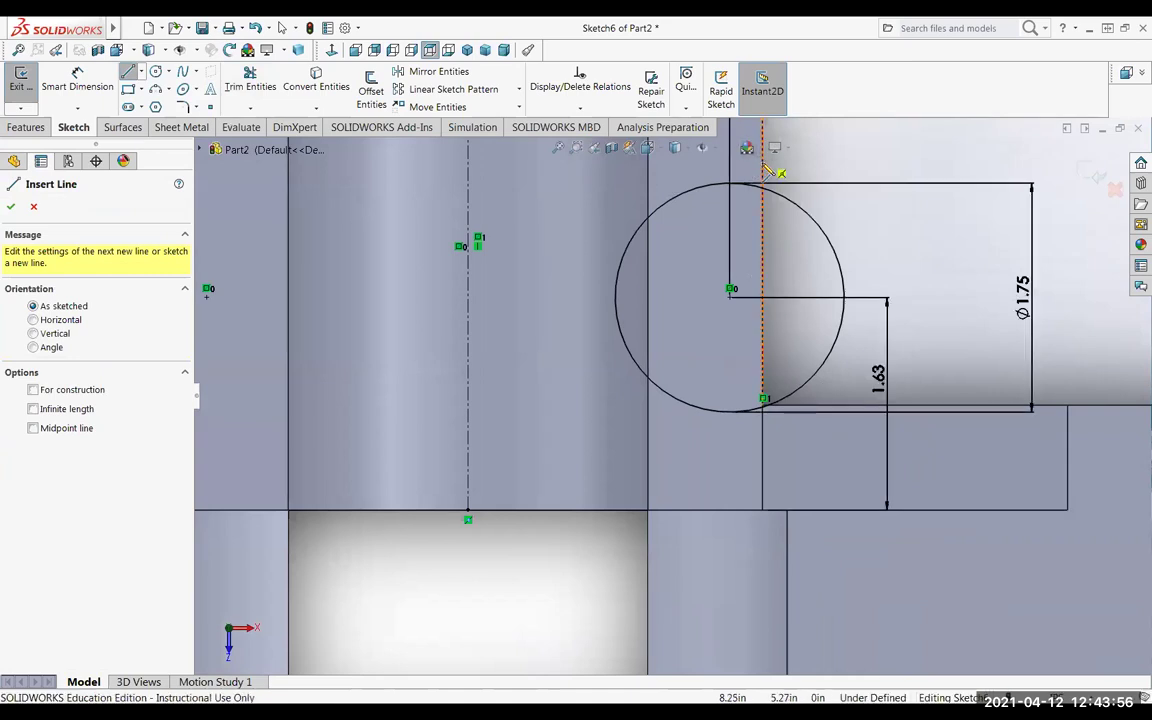
click(763, 250)
scroll(755, 405, up, 3)
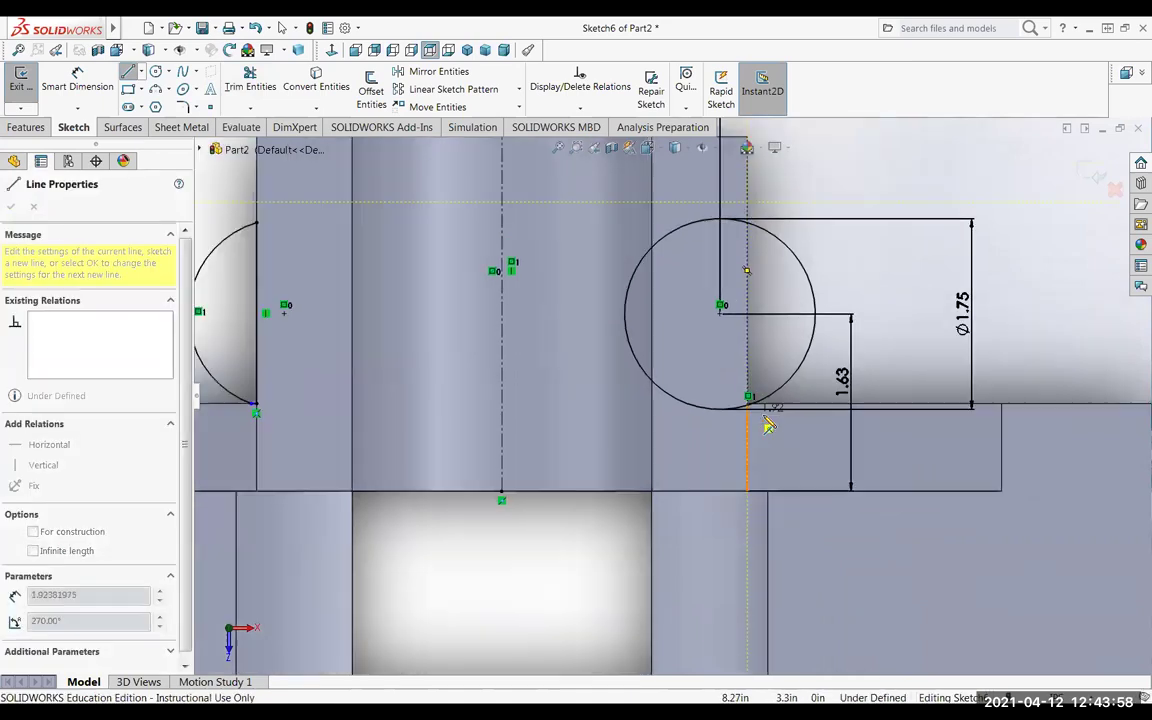
scroll(727, 418, down, 5)
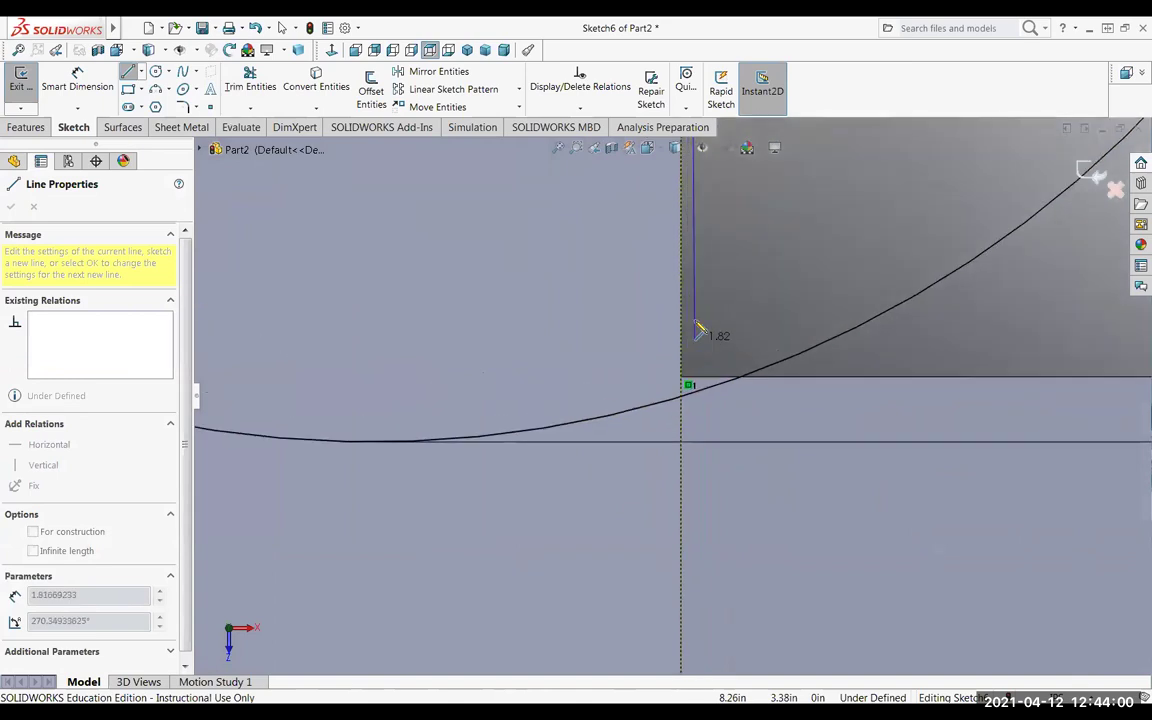
click(683, 378)
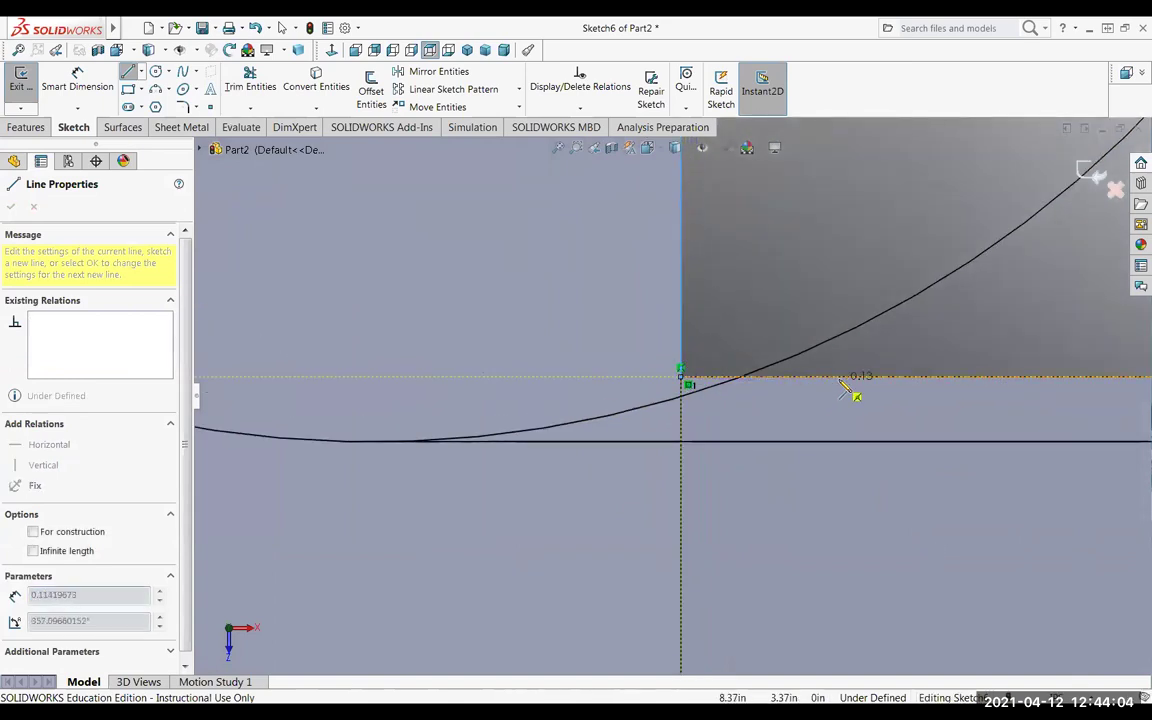
Continue with a horizontal line about 0.77 in long rightward along the block's rear edge, and end the line chain.
scroll(852, 382, down, 3)
scroll(847, 377, up, 5)
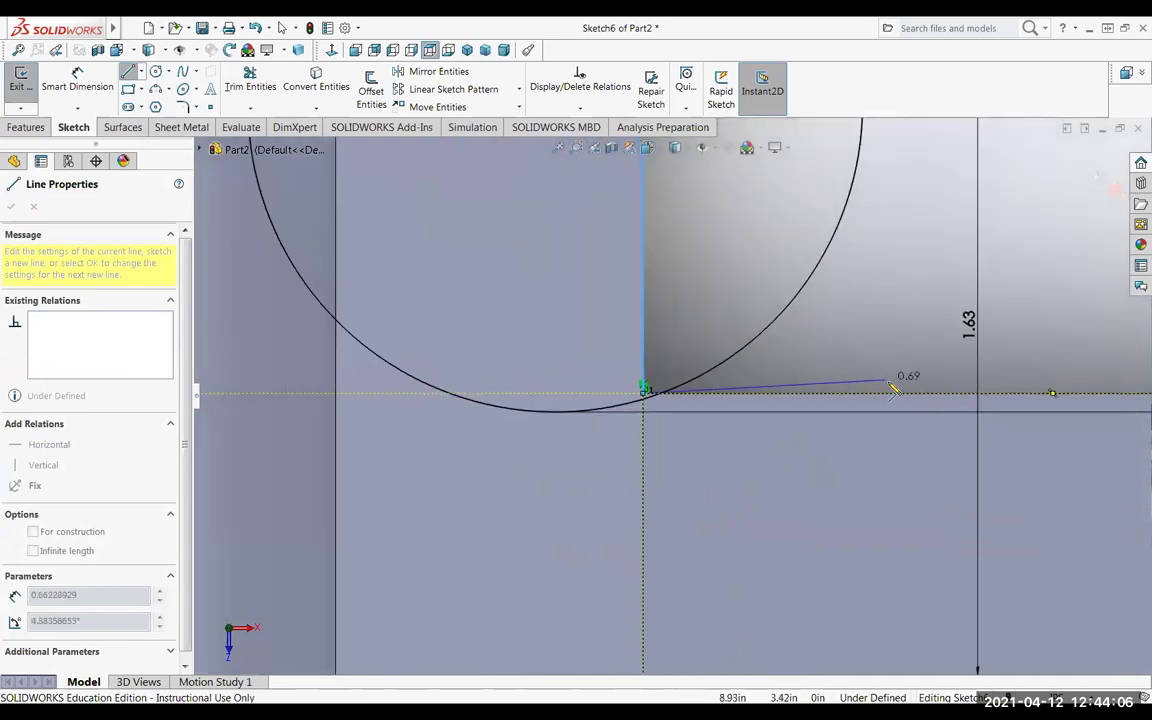
click(913, 393)
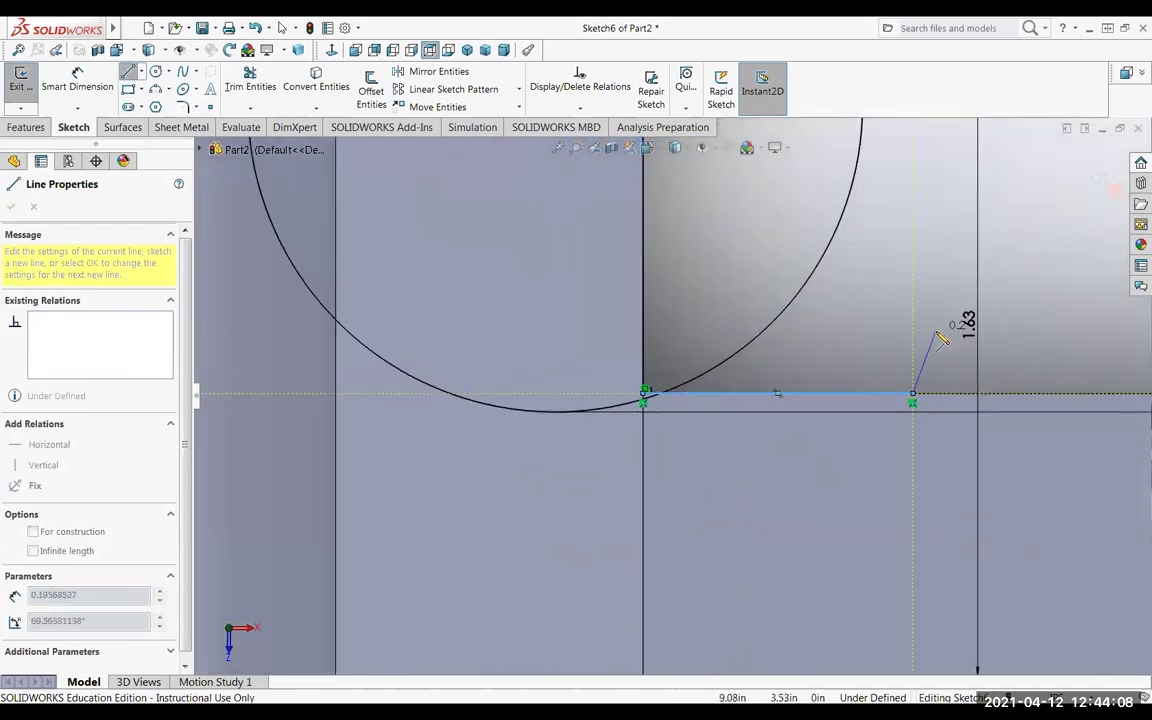
key(Escape)
key(Escape)
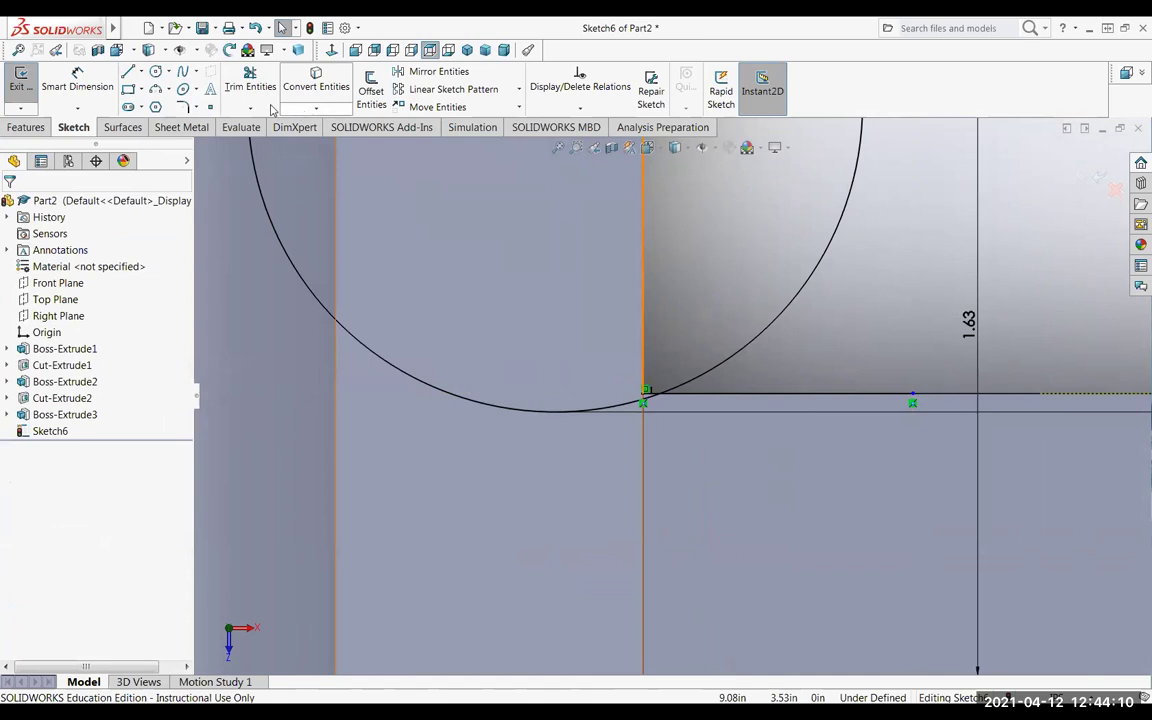
Trim the right circle and both lines to the closed profile outside the boss's side and behind the block's rear edge.
click(250, 80)
click(829, 400)
scroll(636, 428, up, 2)
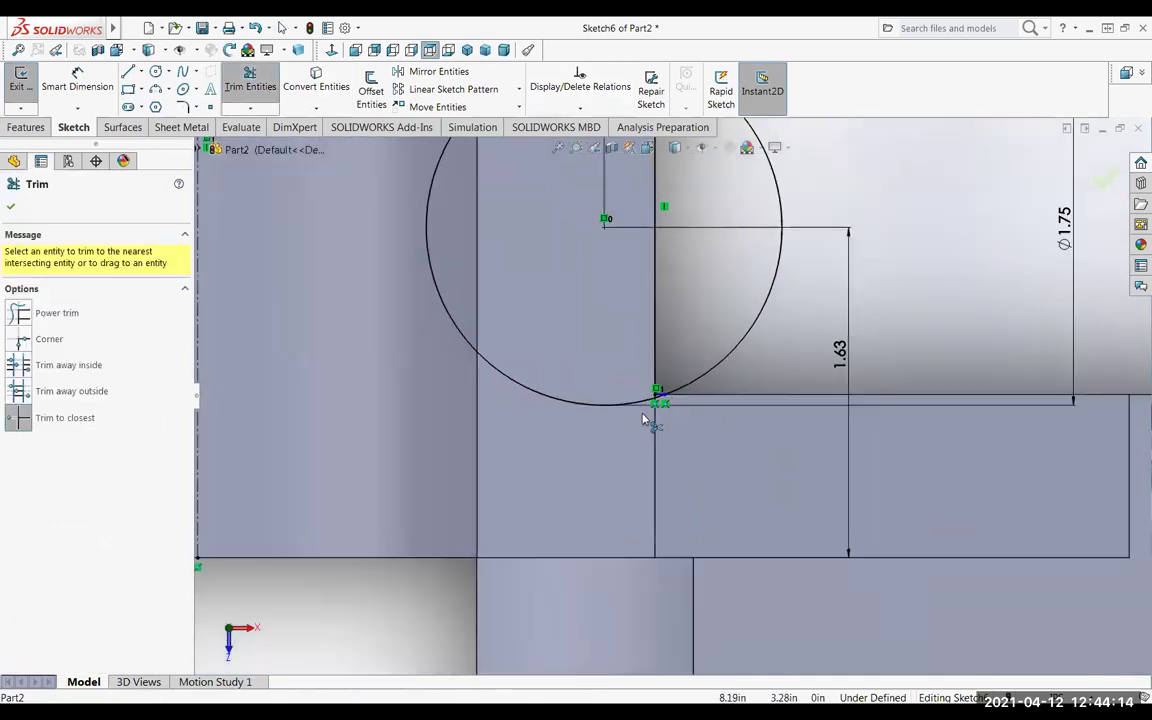
scroll(660, 410, down, 5)
click(722, 345)
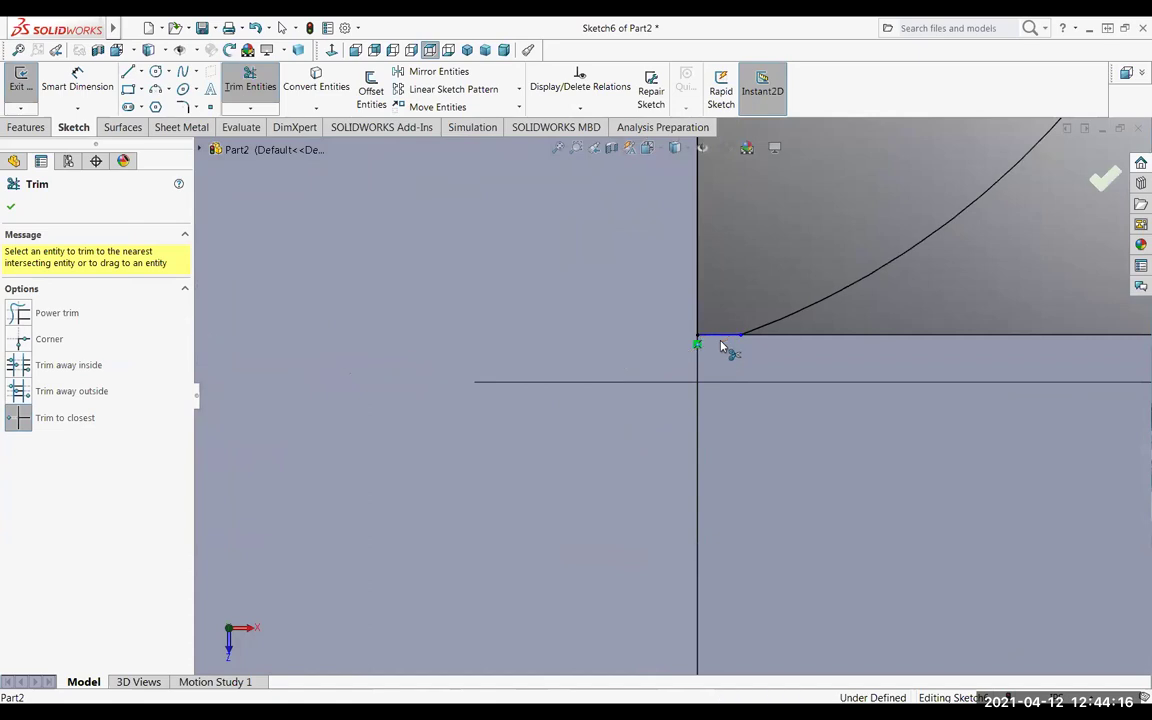
scroll(722, 381, up, 3)
scroll(718, 390, up, 3)
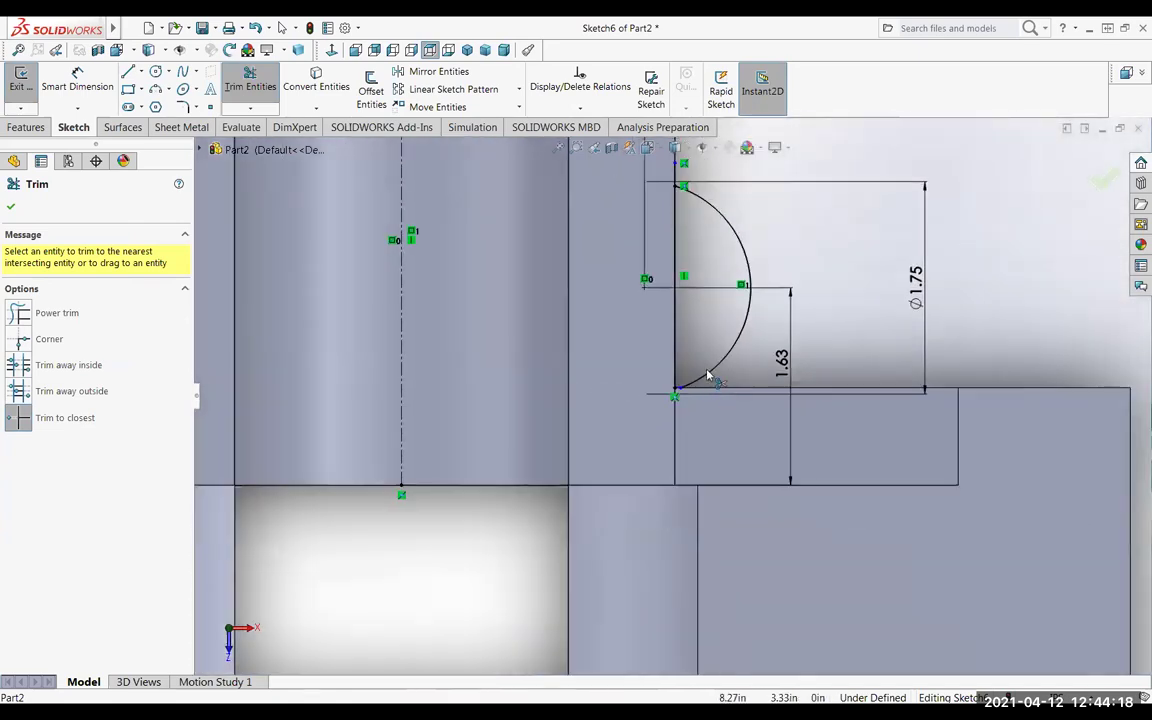
click(677, 174)
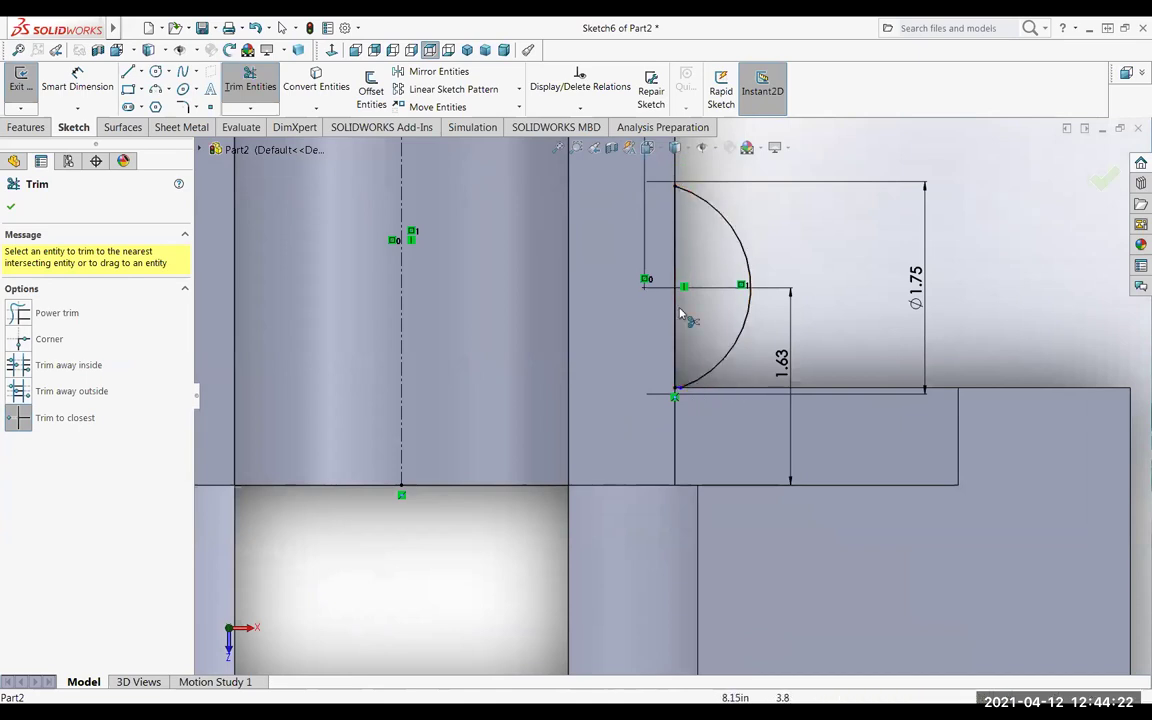
scroll(672, 345, up, 3)
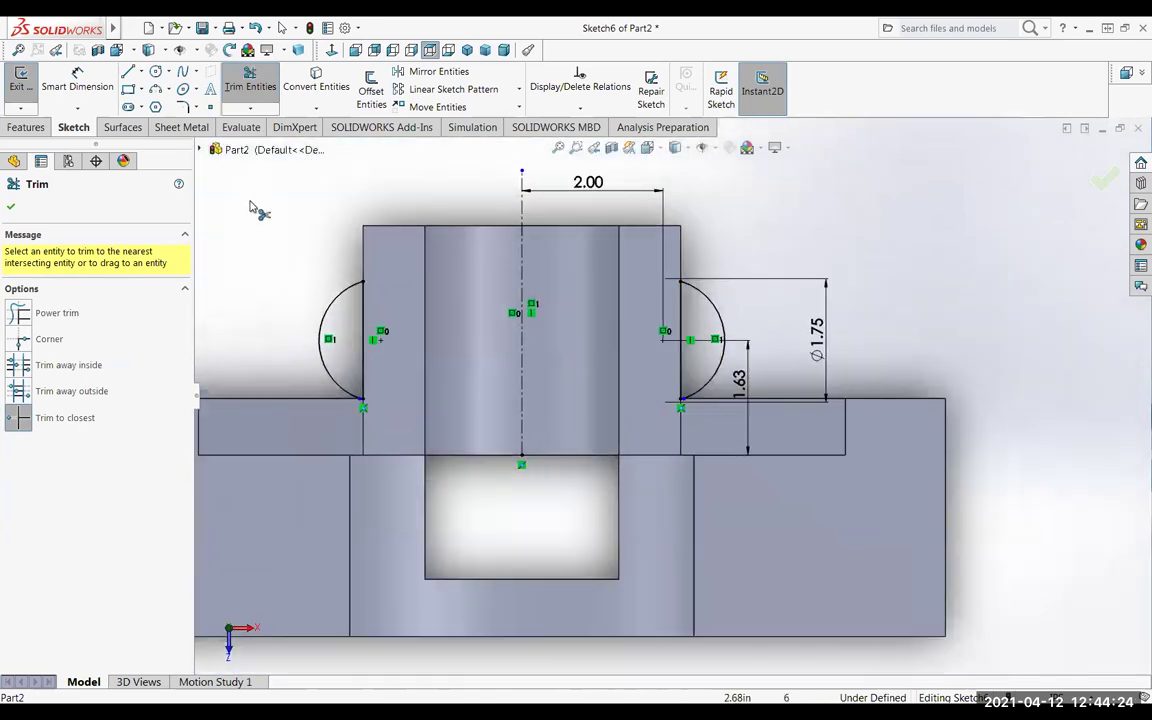
click(12, 208)
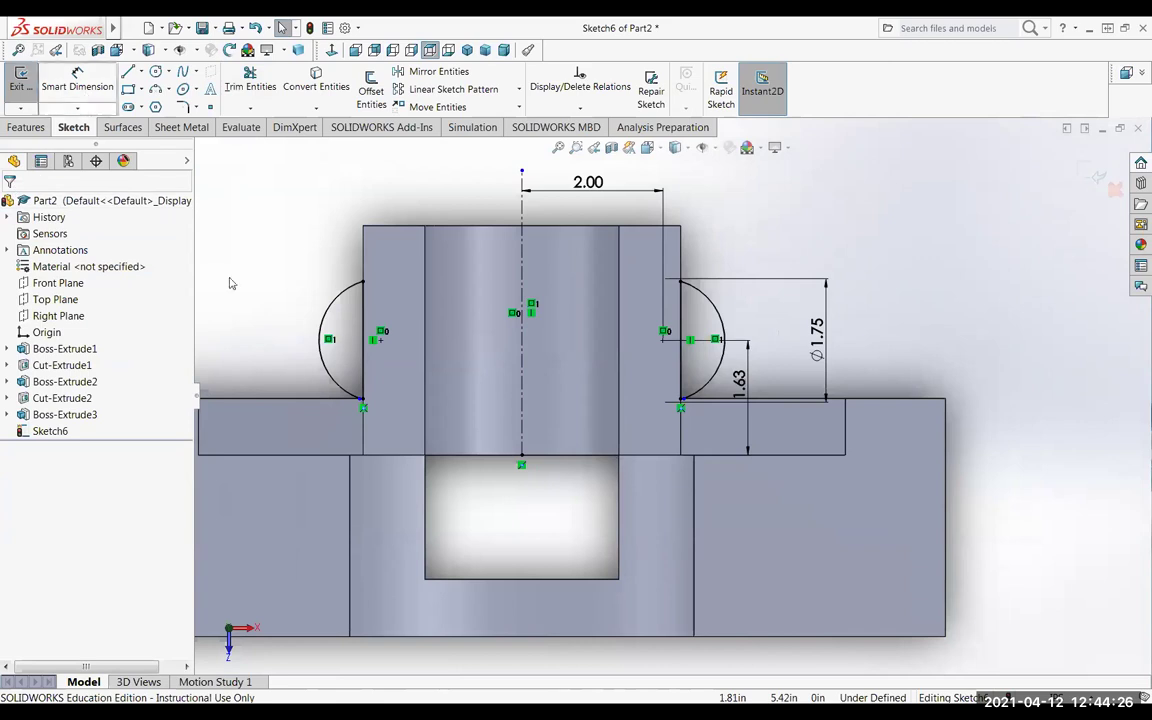
Try to extrude both lug profiles downward as a merged Blind boss 1.375 in deep, reversing the default direction.
click(18, 84)
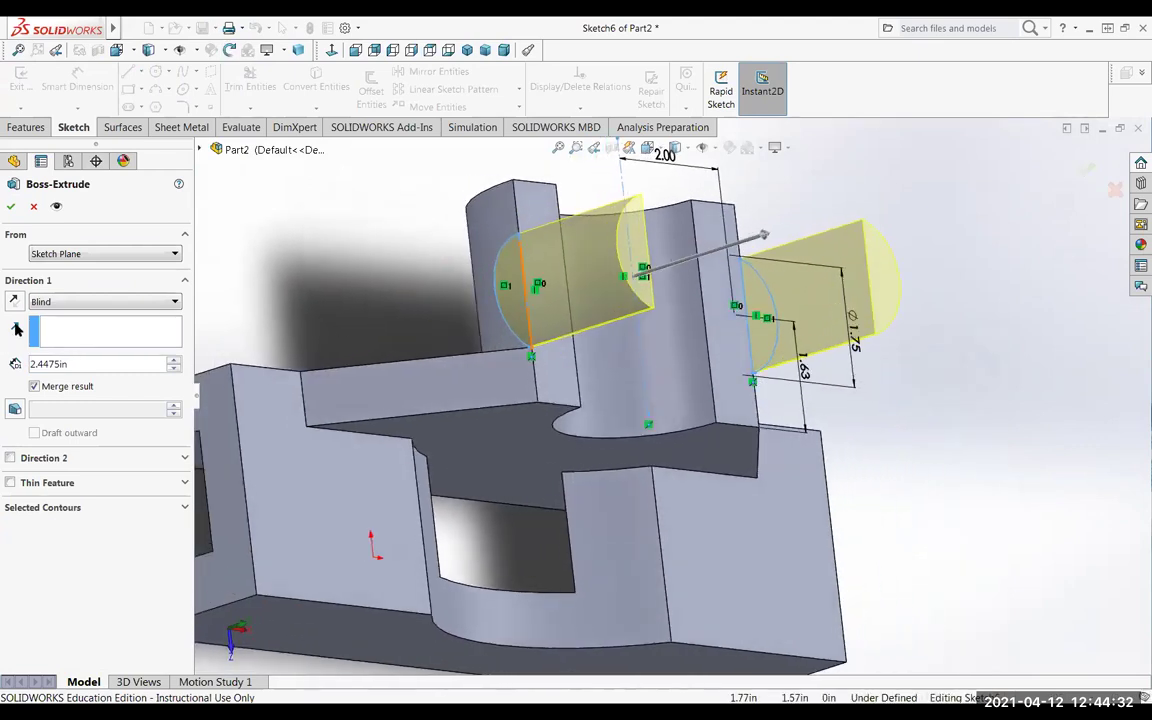
click(13, 302)
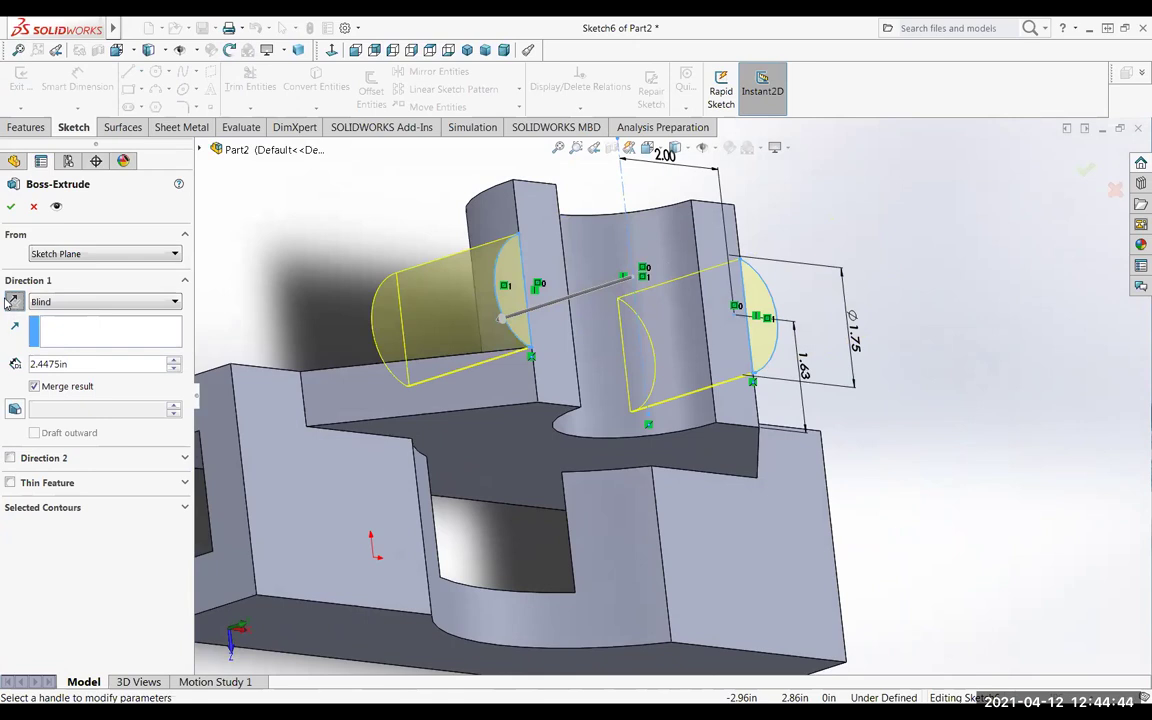
drag(67, 365, 3, 370)
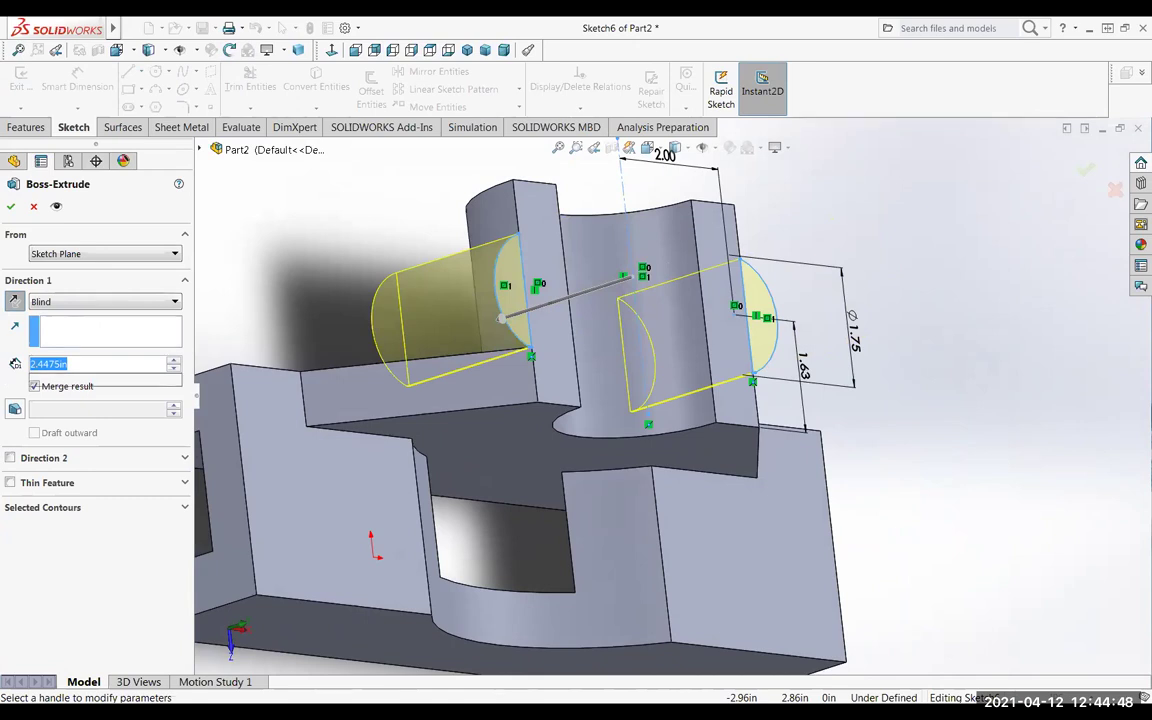
text(1.375)
key(Return)
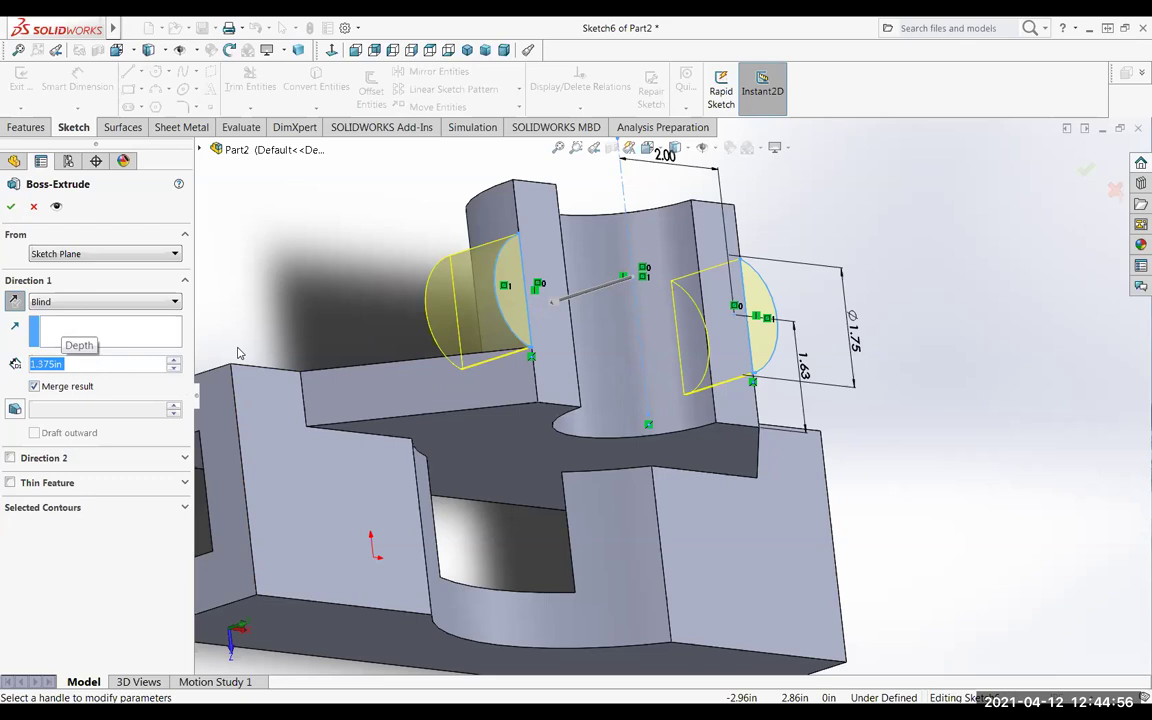
middle_drag(220, 355, 418, 619)
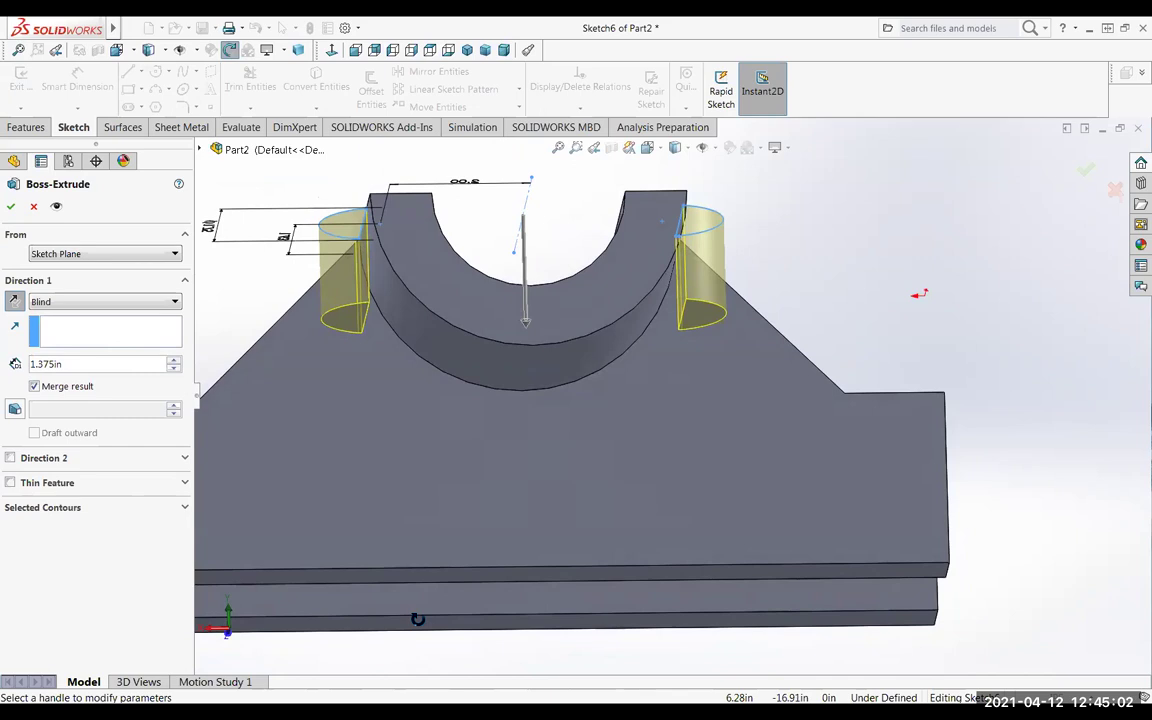
mouse_move(418, 619)
middle_down()
mouse_move(411, 674)
mouse_move(398, 677)
mouse_move(402, 608)
middle_up()
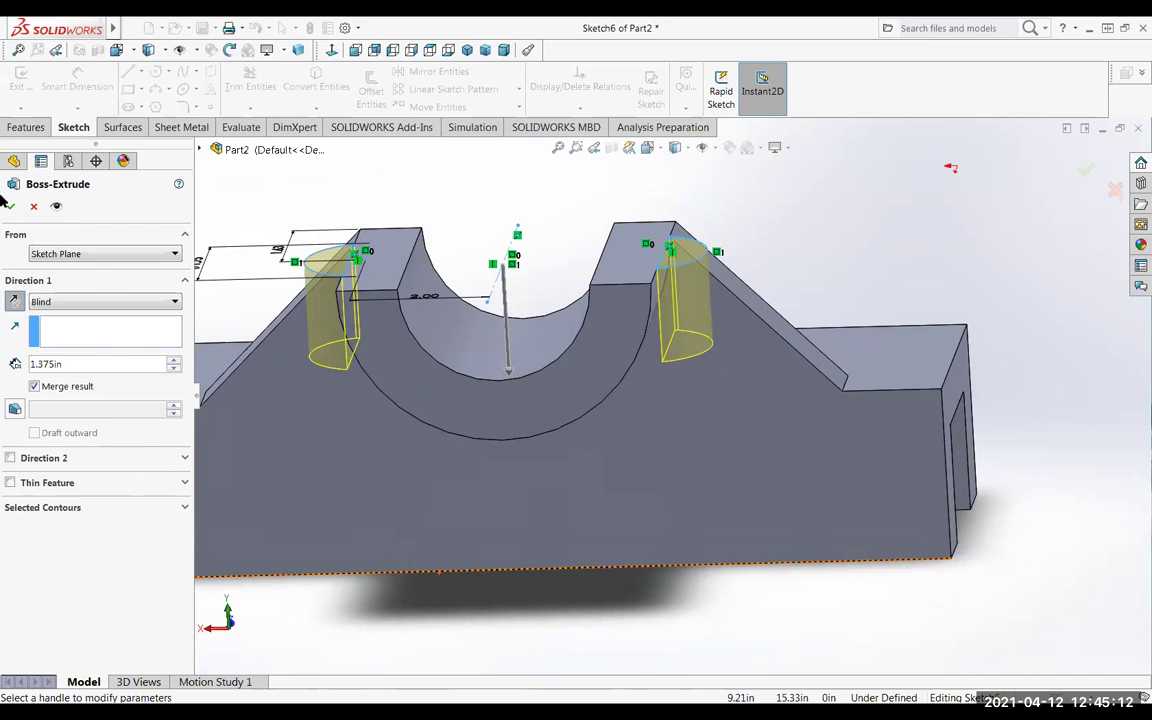
click(11, 206)
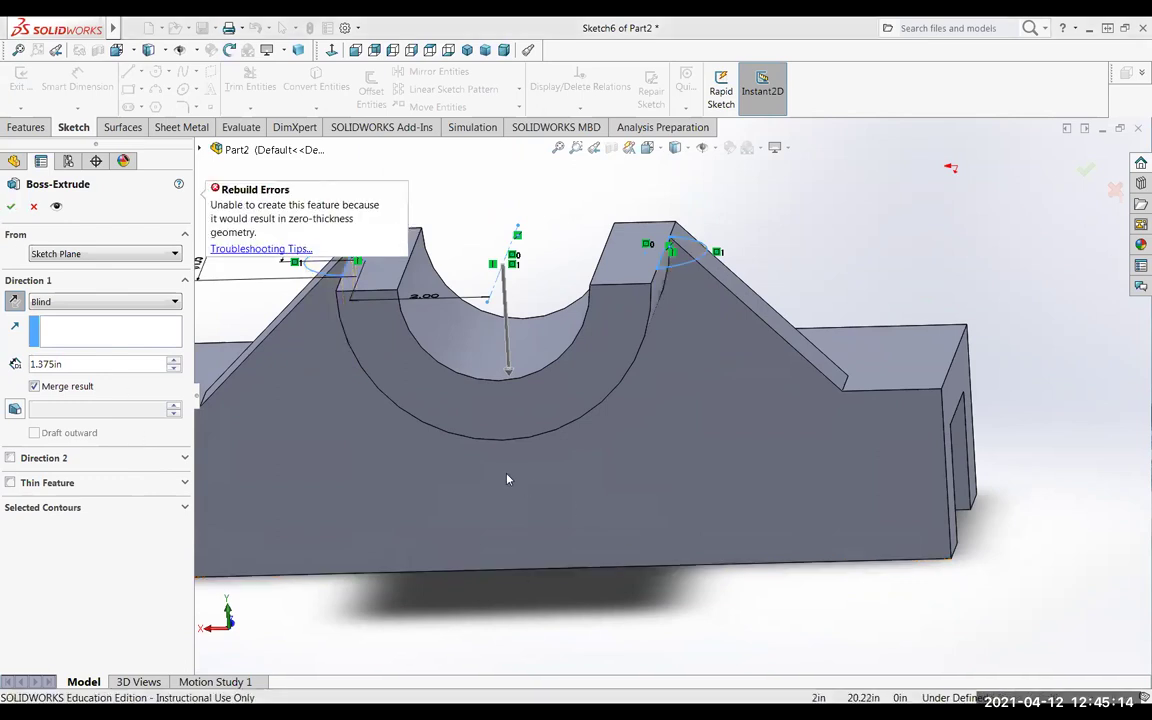
Review the end condition options, keep Blind, and retry the 1.375 in lug extrusion.
click(50, 303)
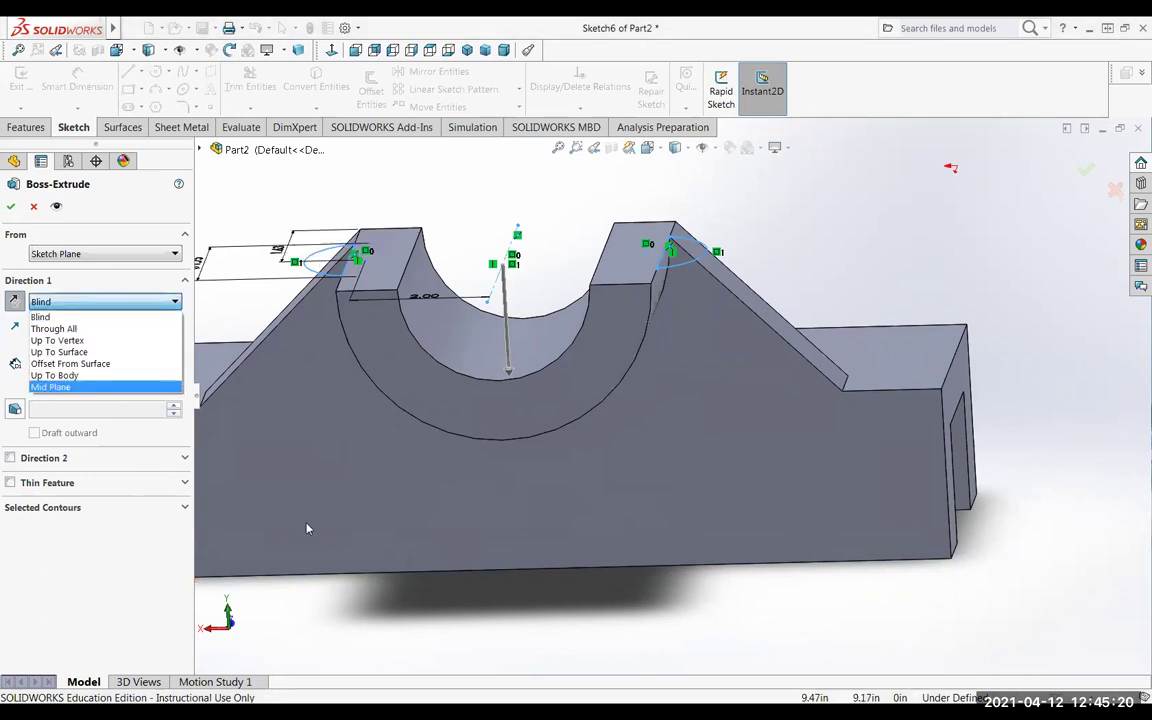
click(63, 303)
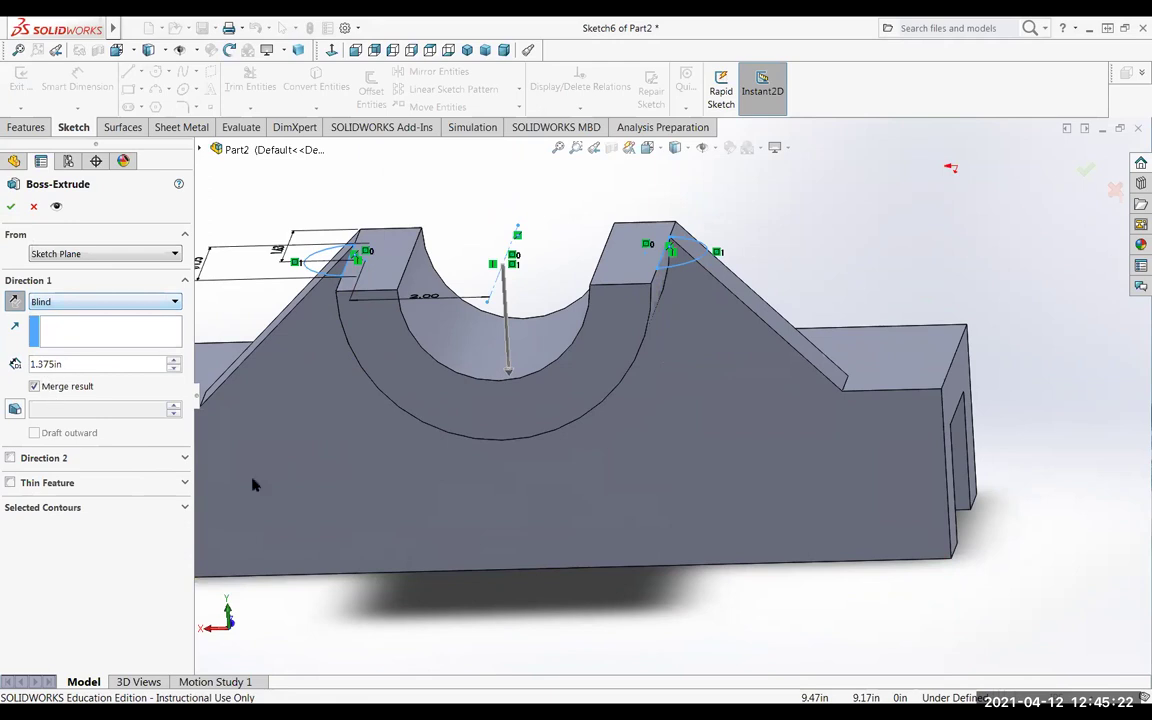
scroll(412, 490, down, 2)
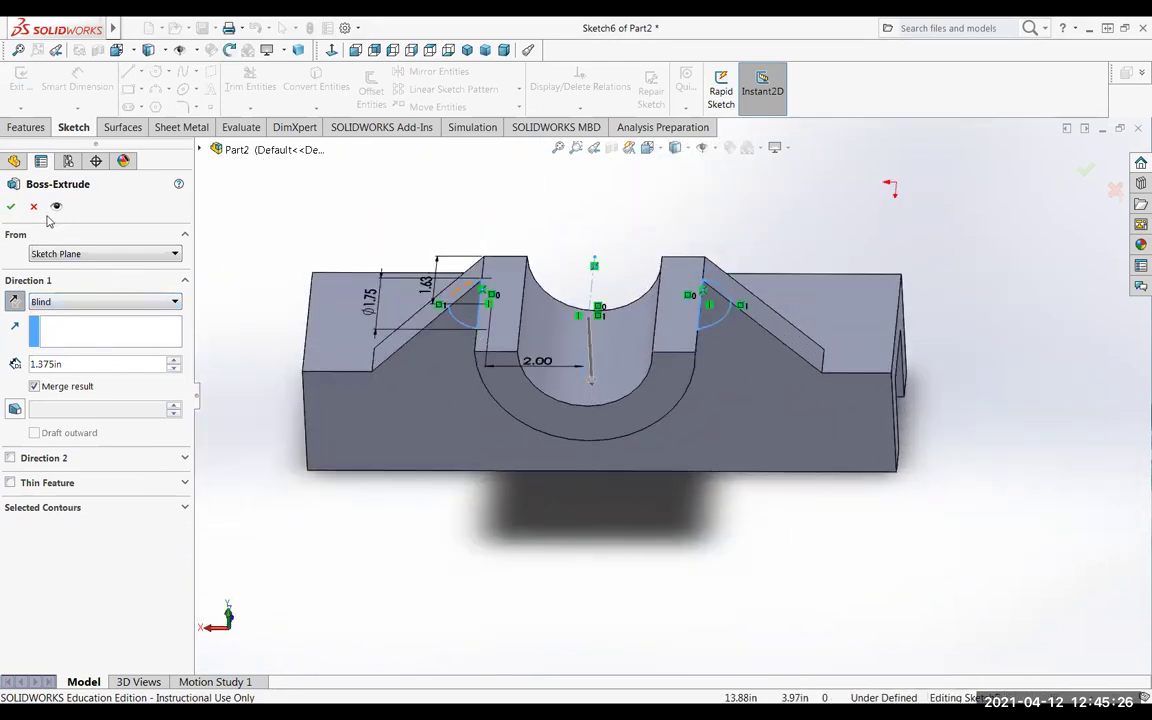
click(12, 208)
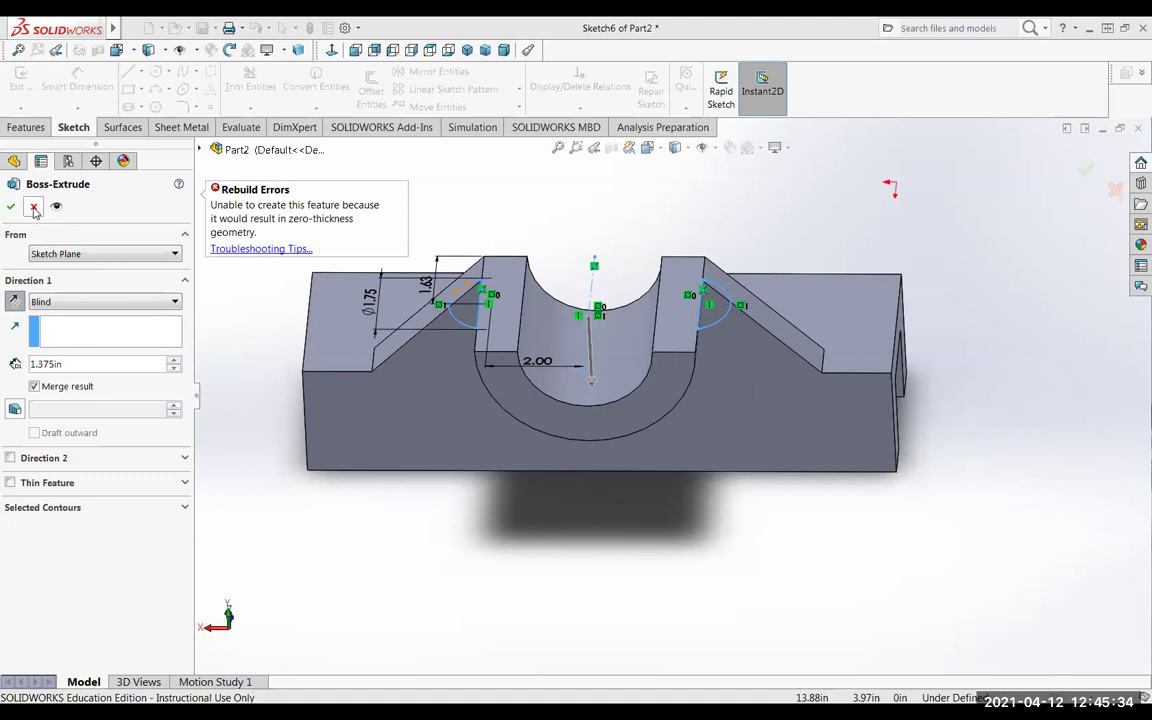
Switch Merge result off and back on, and try again to extrude both lug profiles 1.375 in downward.
middle_drag(463, 573, 456, 607)
right_click(456, 607)
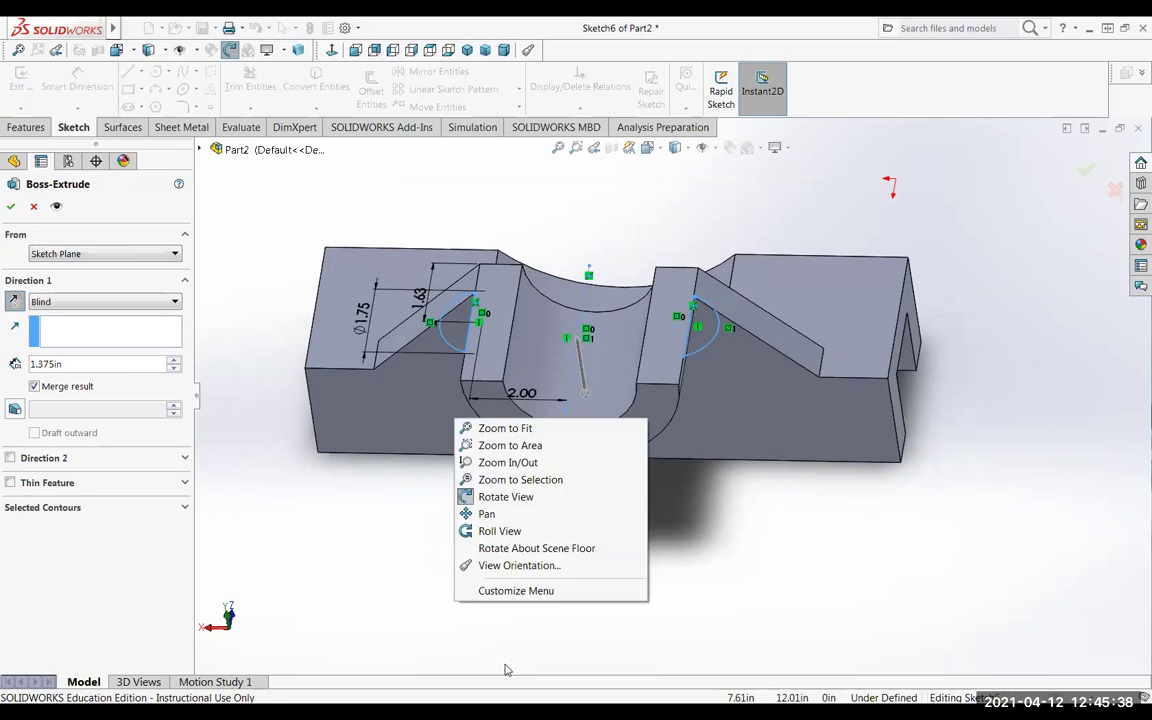
click(383, 545)
middle_drag(383, 545, 406, 581)
scroll(500, 380, up, 2)
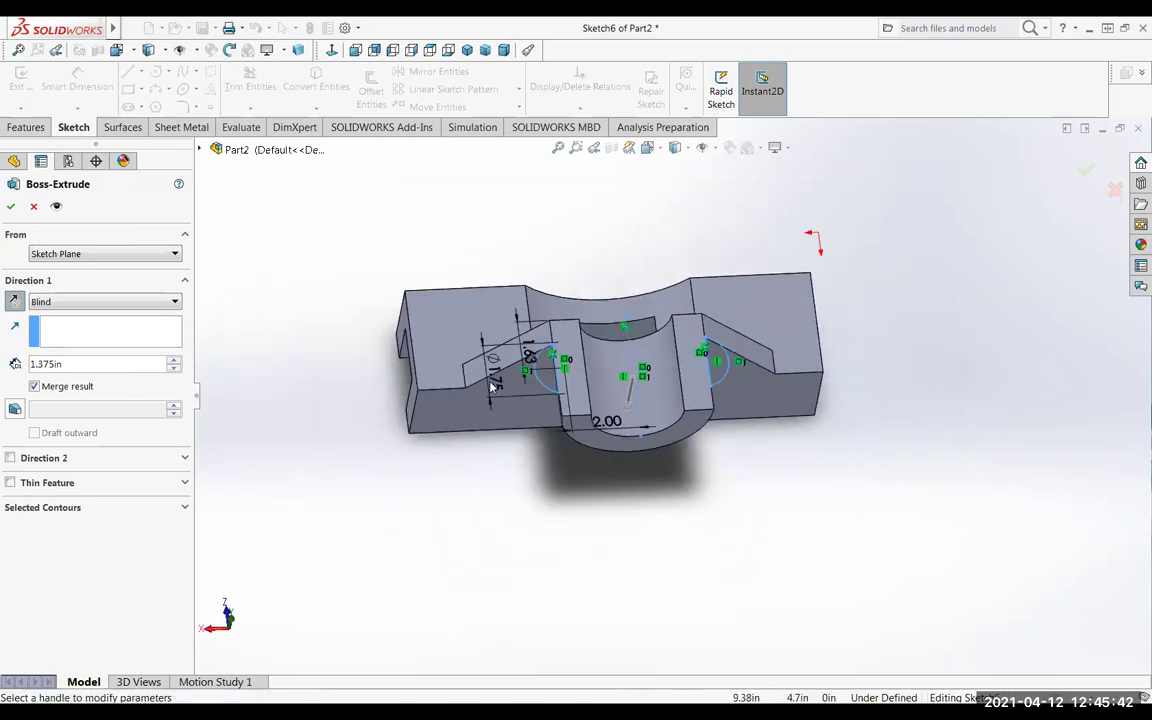
scroll(547, 402, down, 4)
scroll(547, 402, down, 2)
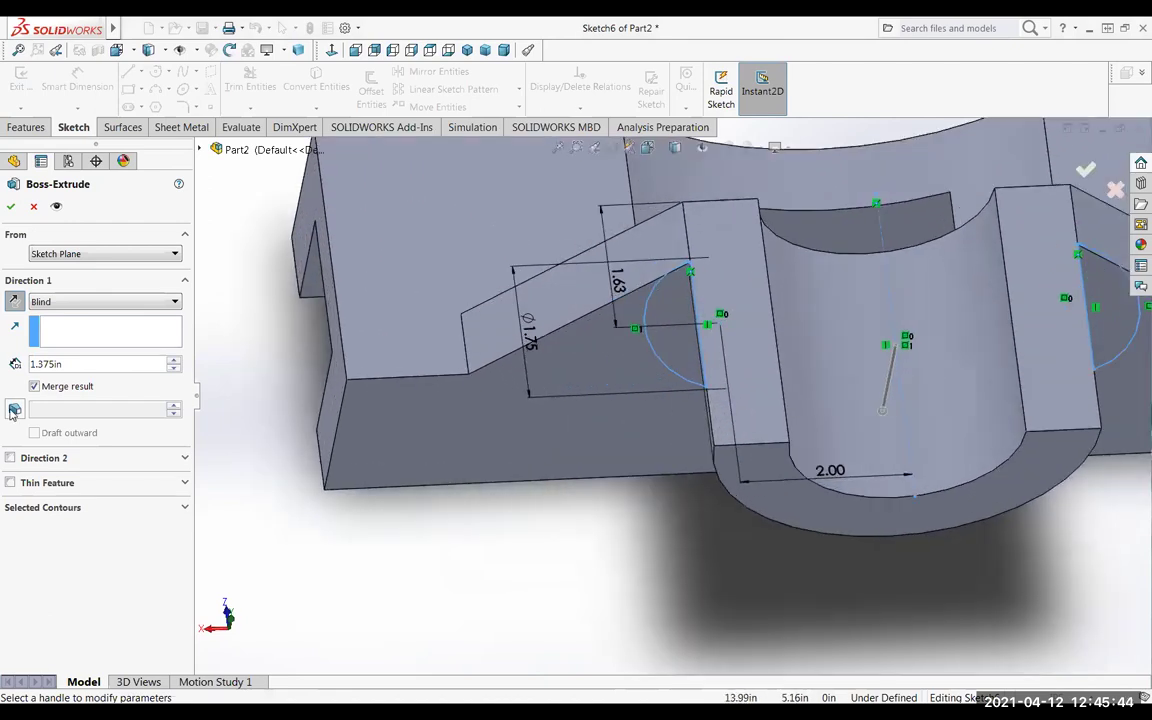
click(35, 387)
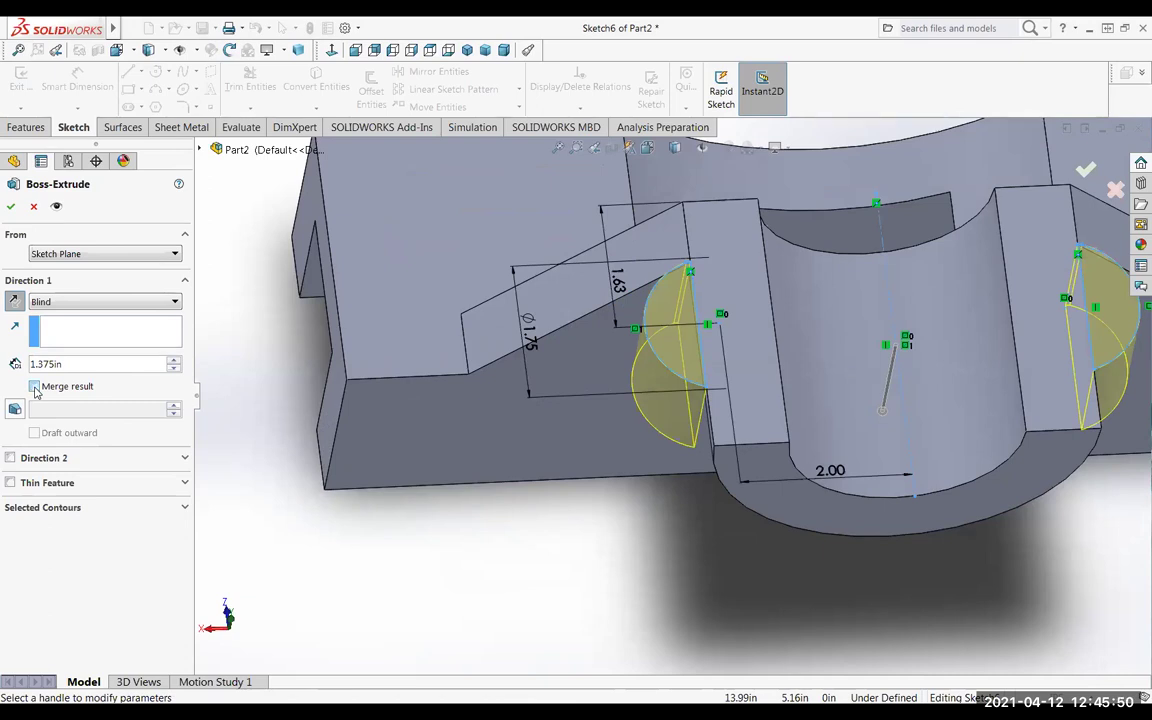
click(35, 389)
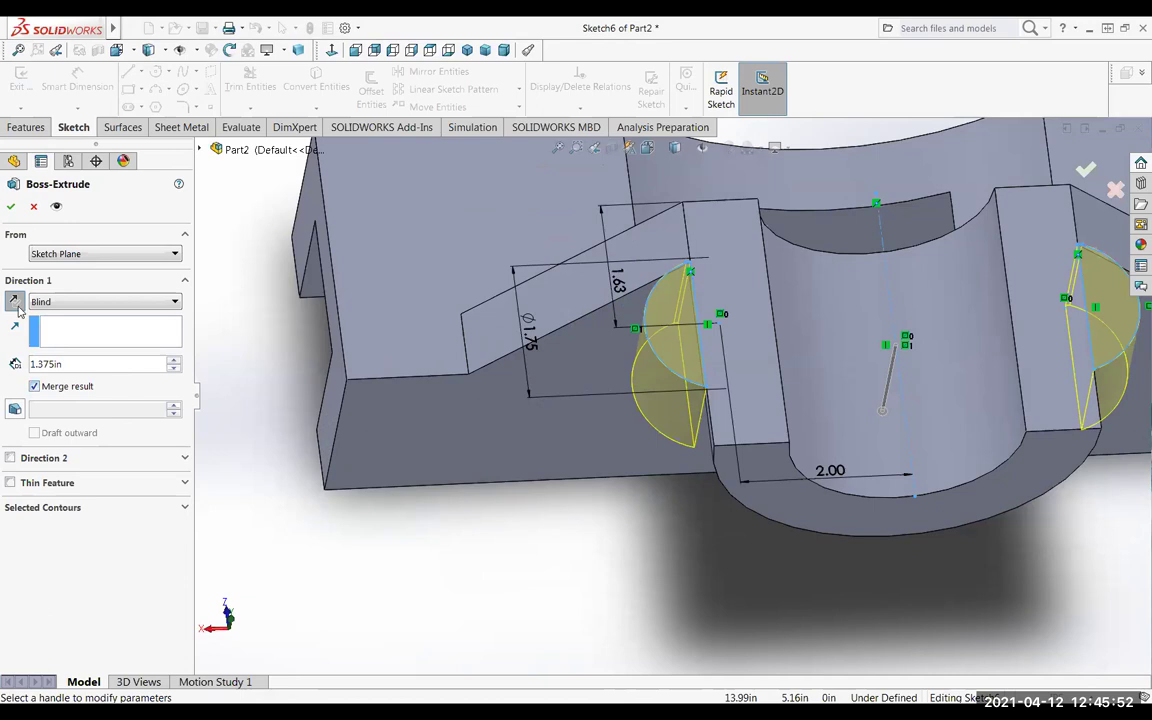
click(11, 207)
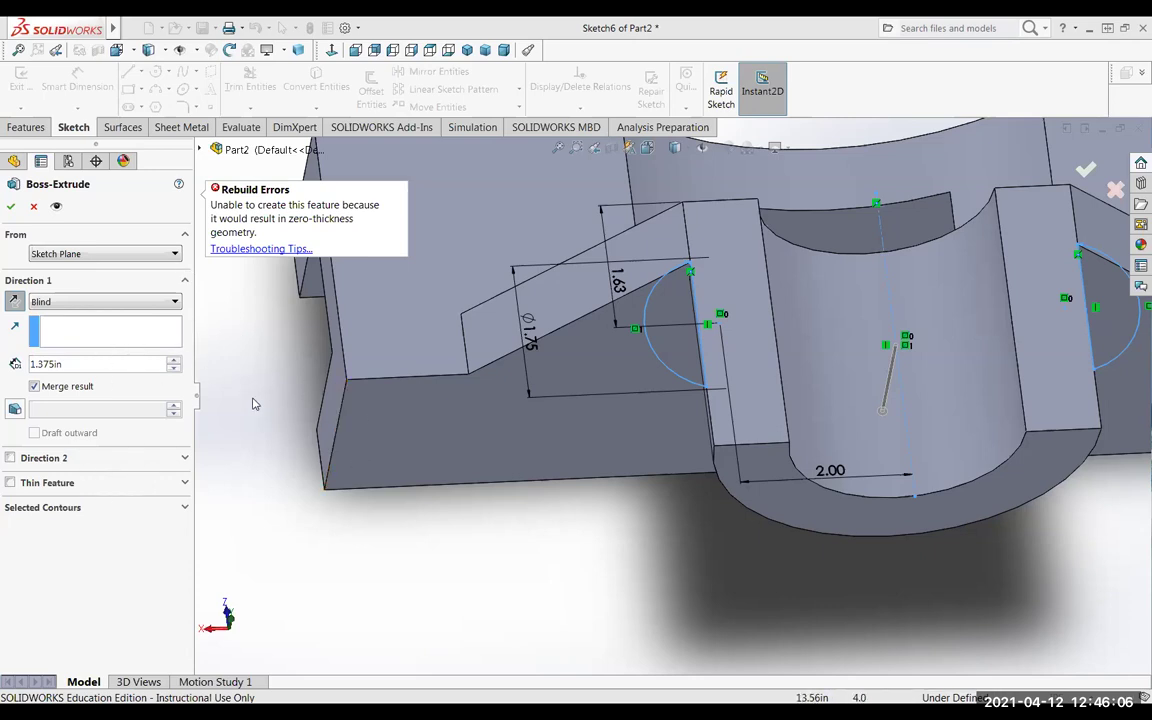
Extrude the two half-circle profiles 1.375 in as separate bodies with result merging turned off.
middle_drag(247, 380, 141, 381)
click(36, 388)
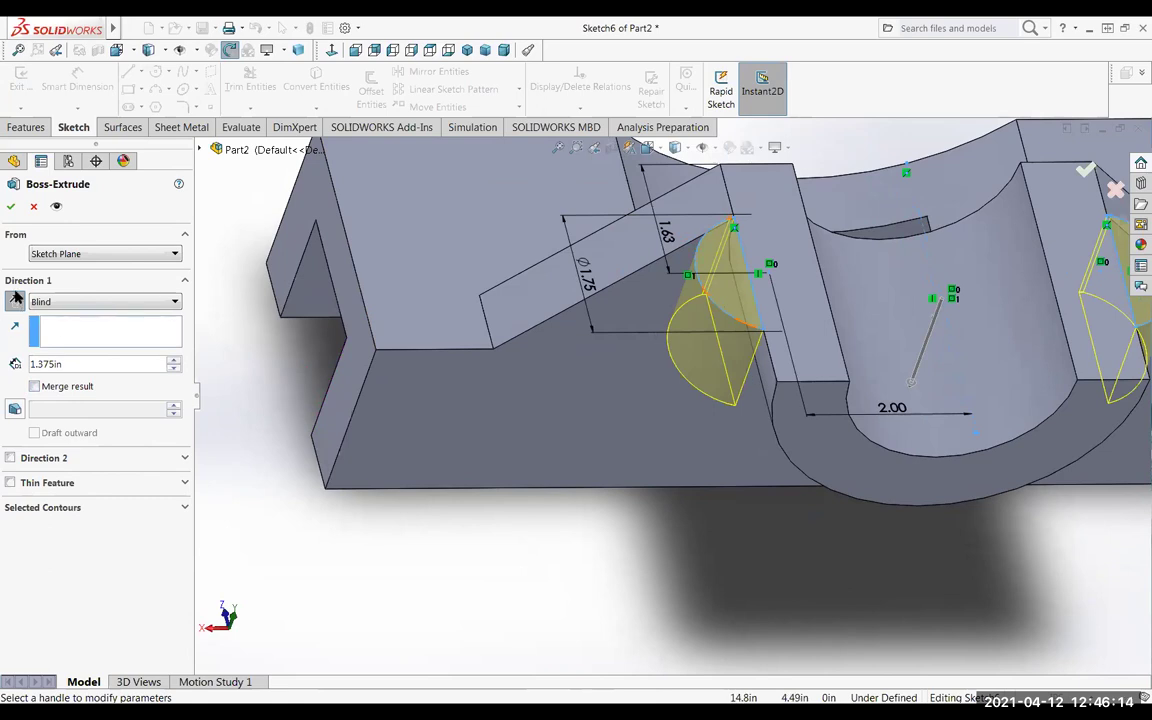
click(13, 208)
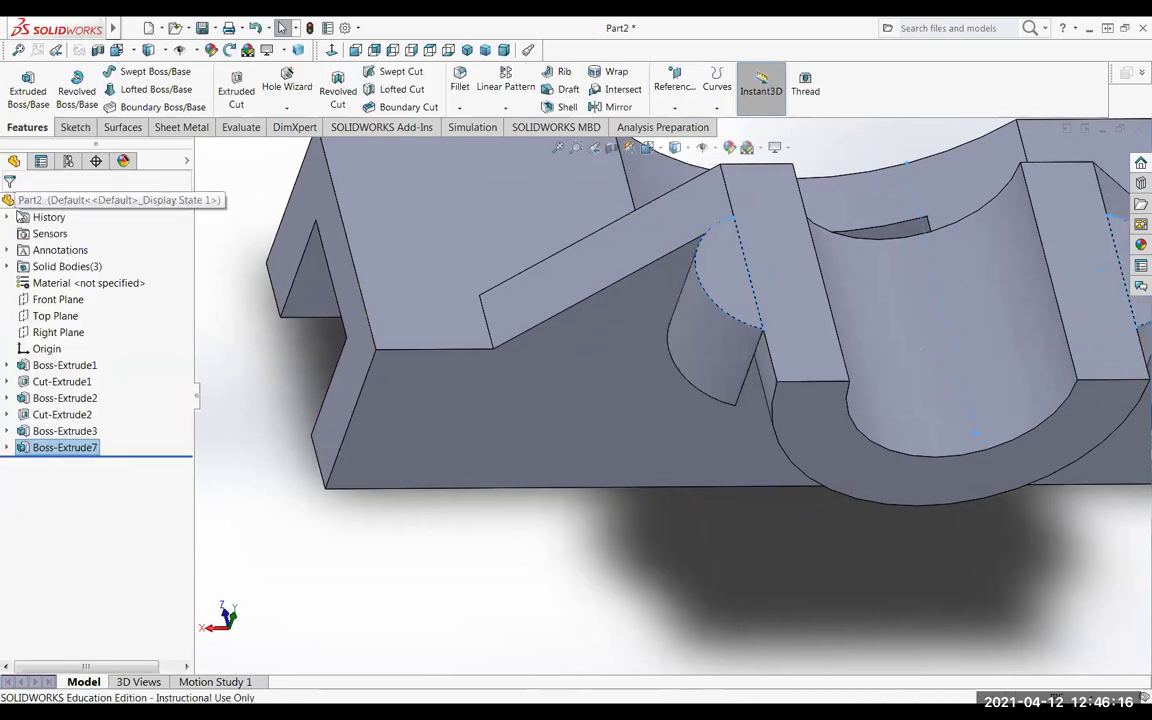
Delete the extruded half-round bosses beside the U-shaped block along with their leftover sketch.
middle_drag(535, 524, 537, 560)
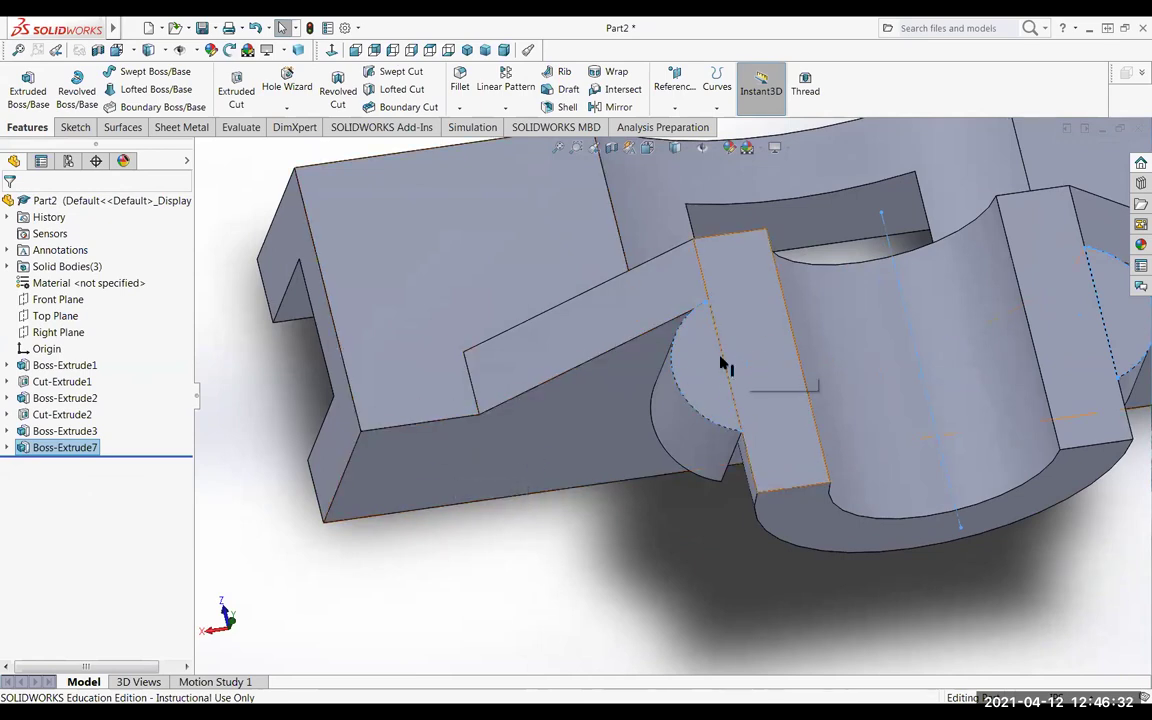
middle_drag(746, 509, 463, 404)
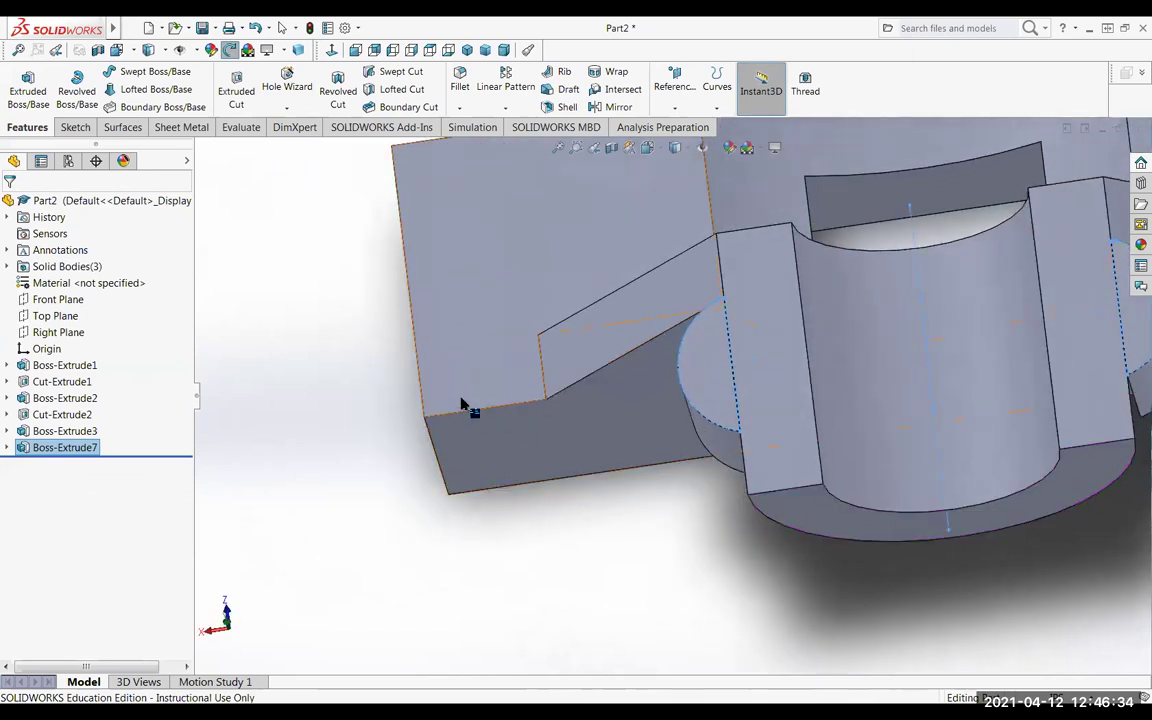
scroll(450, 404, down, 2)
scroll(963, 421, up, 5)
scroll(963, 421, down, 3)
middle_drag(625, 411, 503, 580)
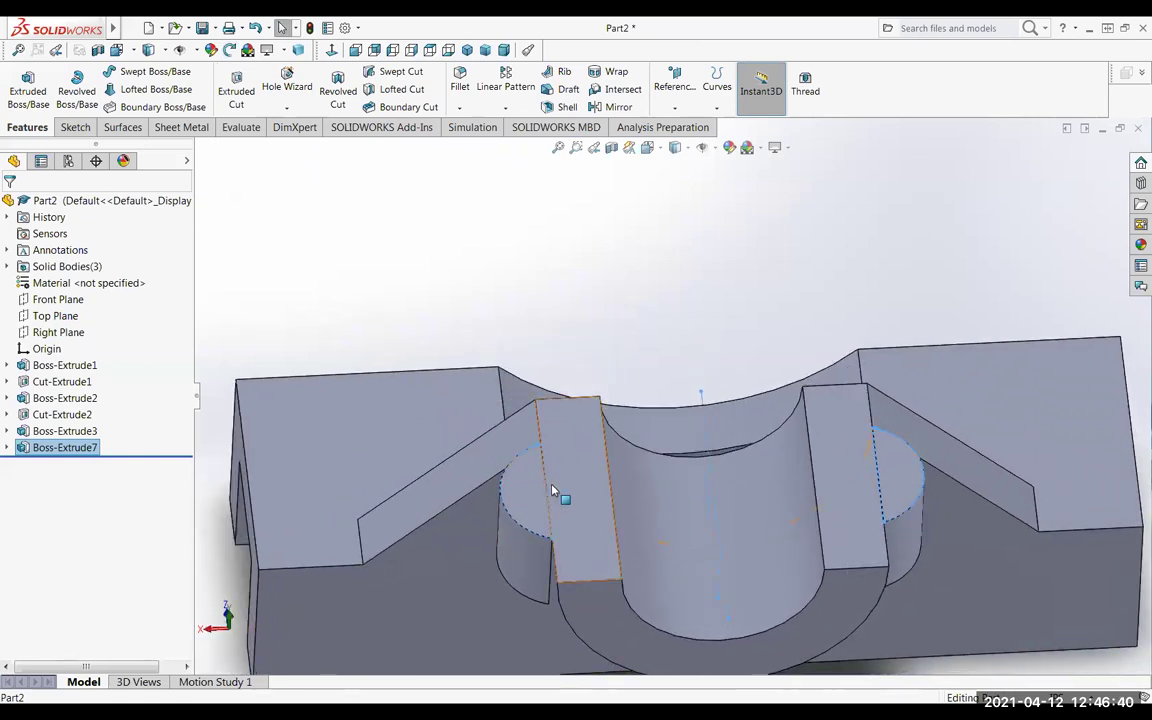
right_click(28, 452)
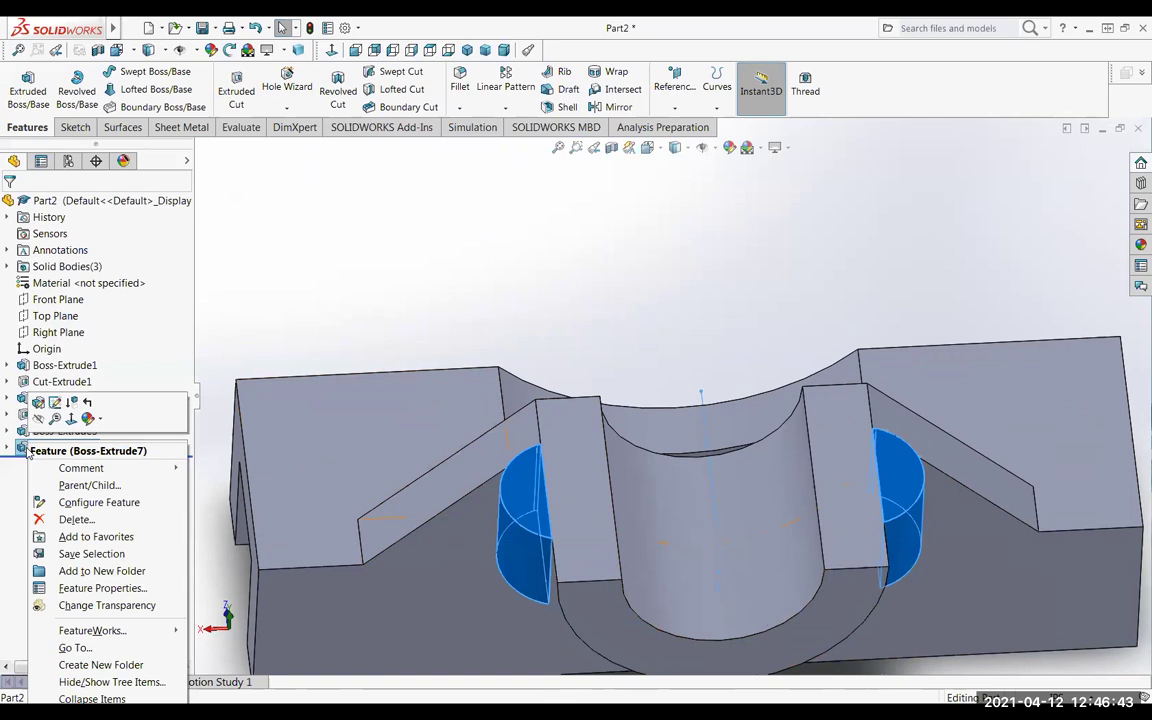
click(76, 519)
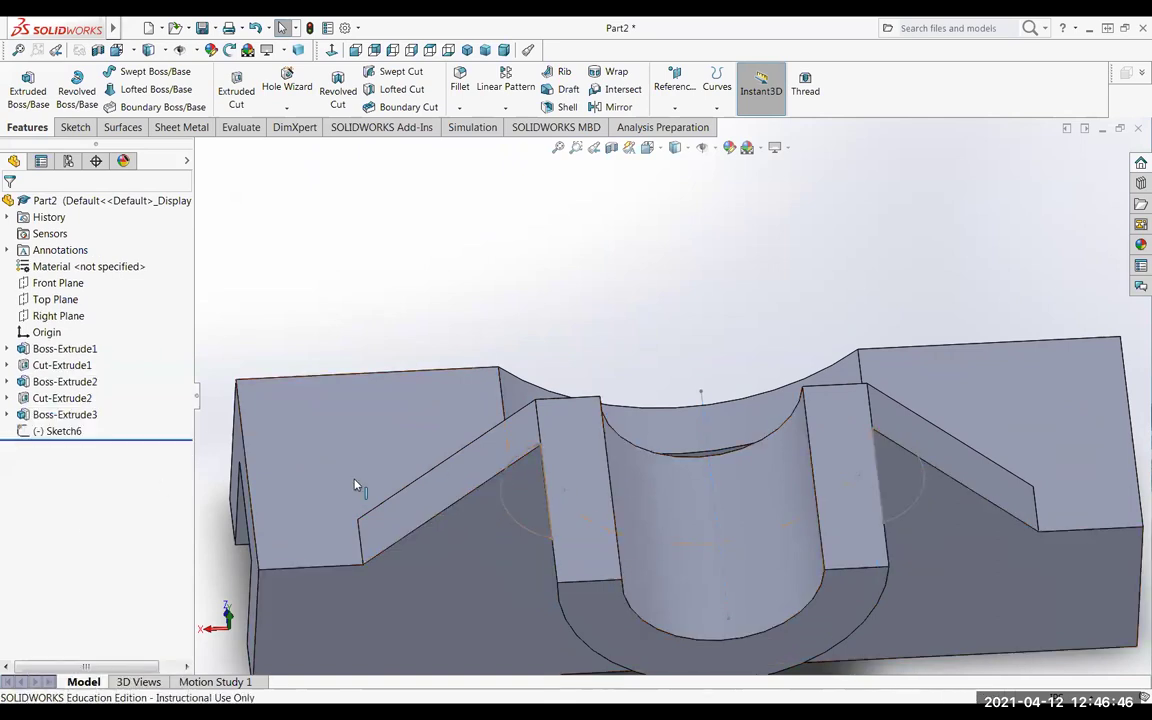
right_click(27, 433)
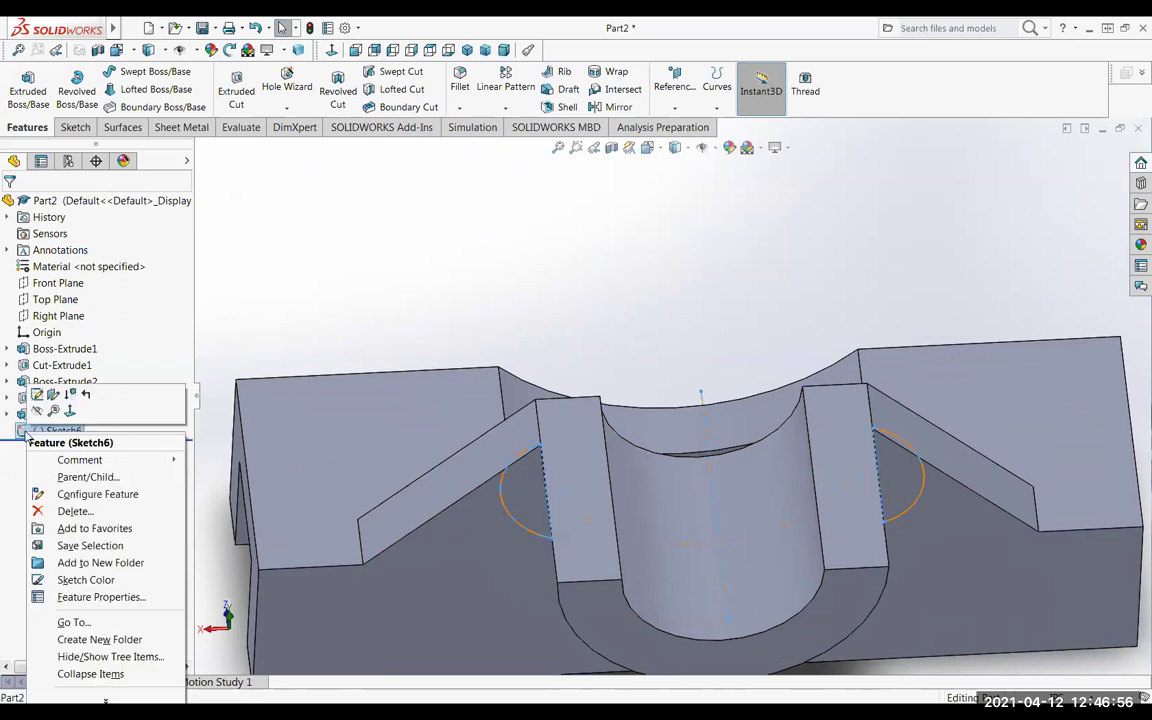
click(72, 509)
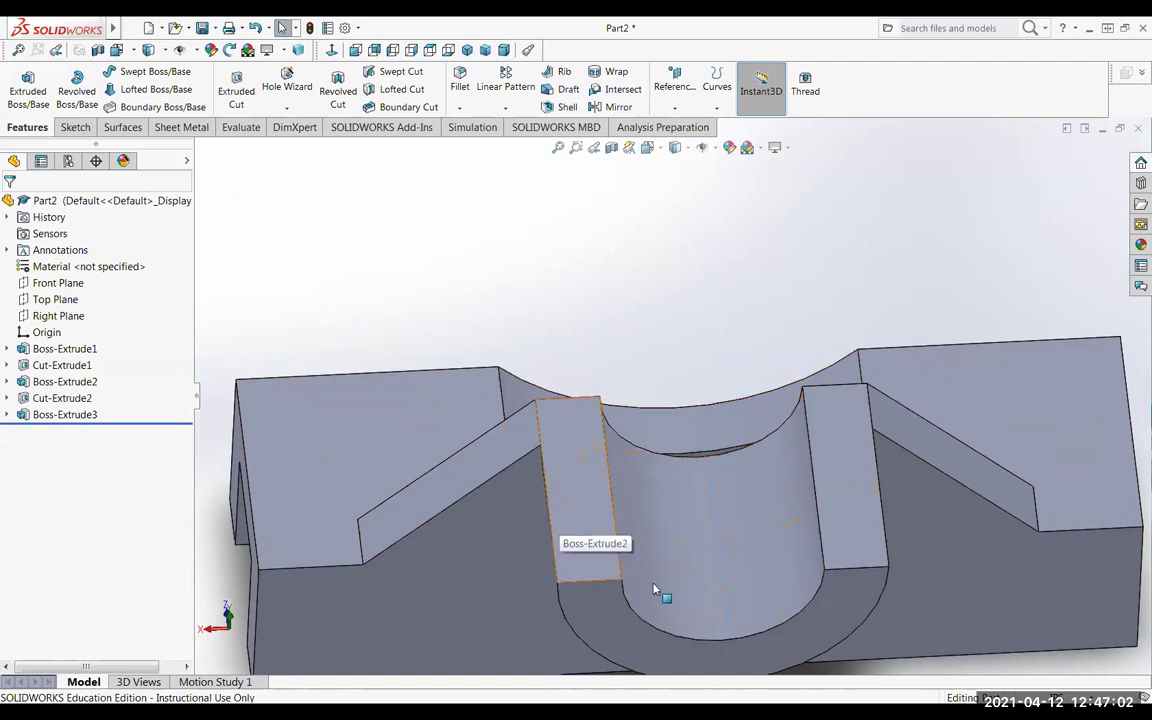
Start a boss extrusion sketch on the narrow flat face beside the U-shaped groove and draw a circle of about 0.97 in radius on it.
click(571, 517)
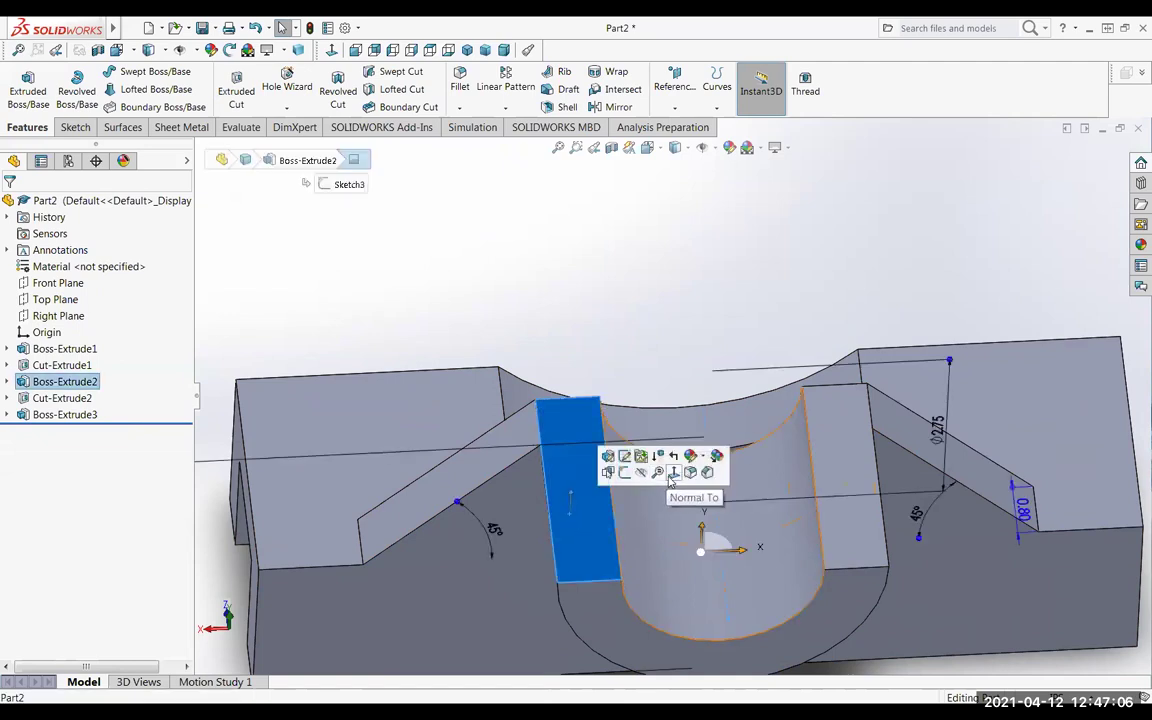
click(612, 472)
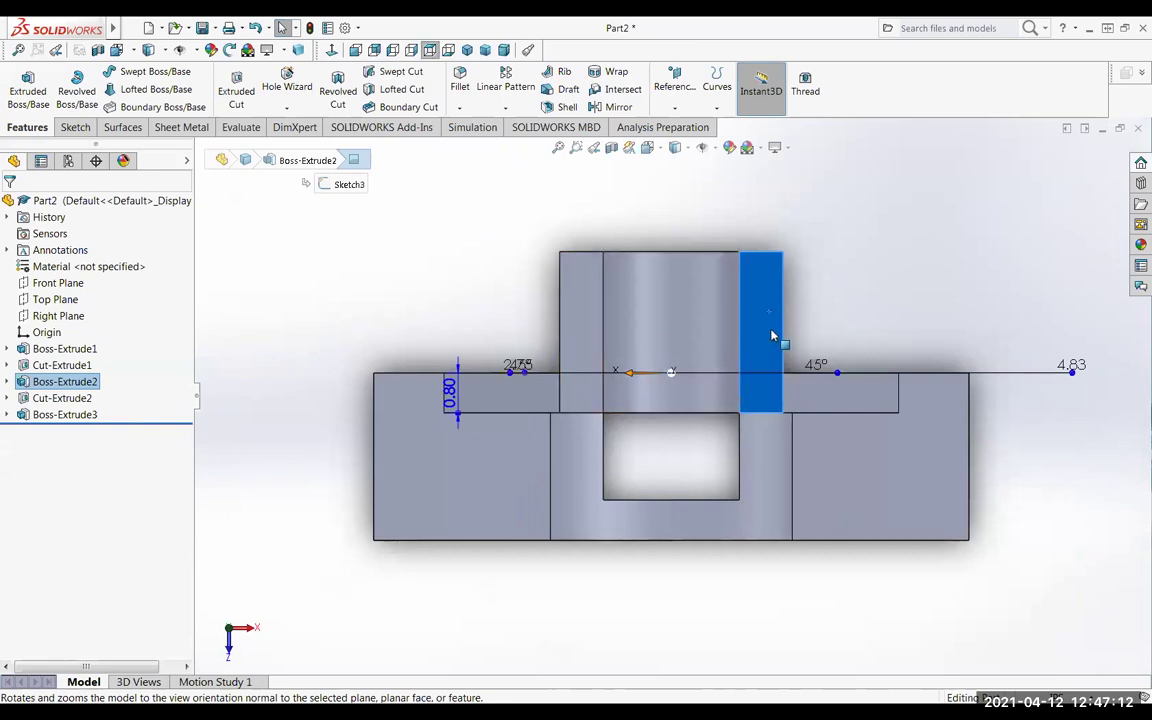
scroll(770, 340, down, 6)
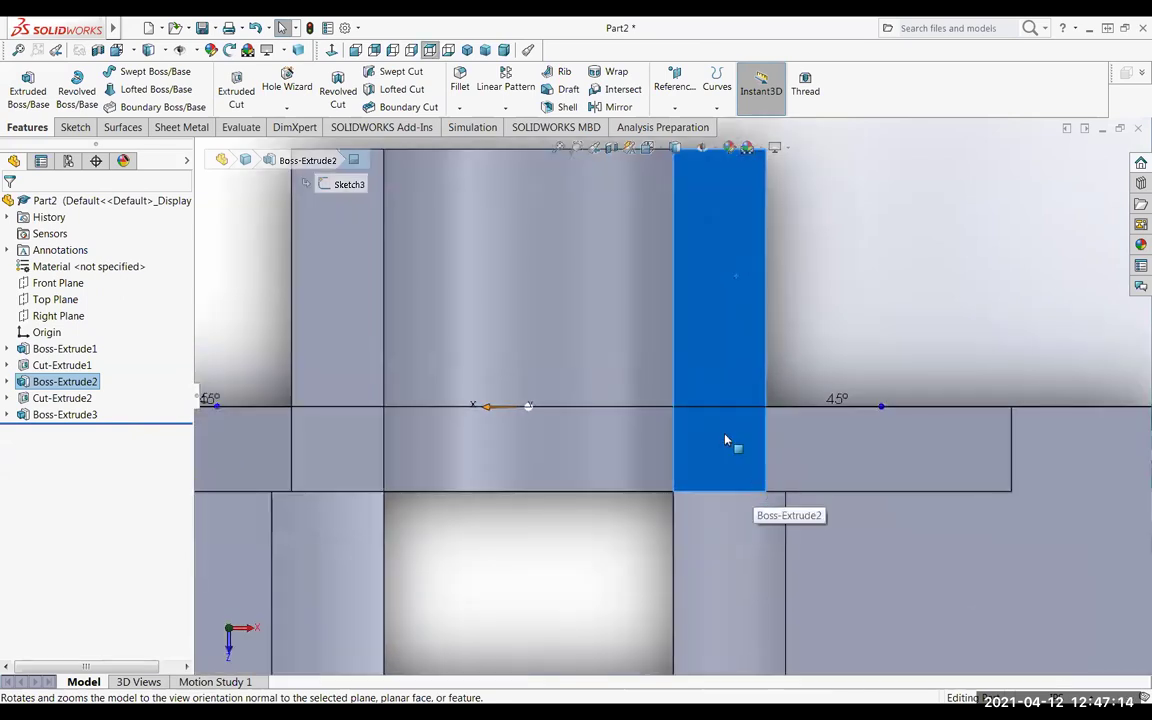
click(28, 92)
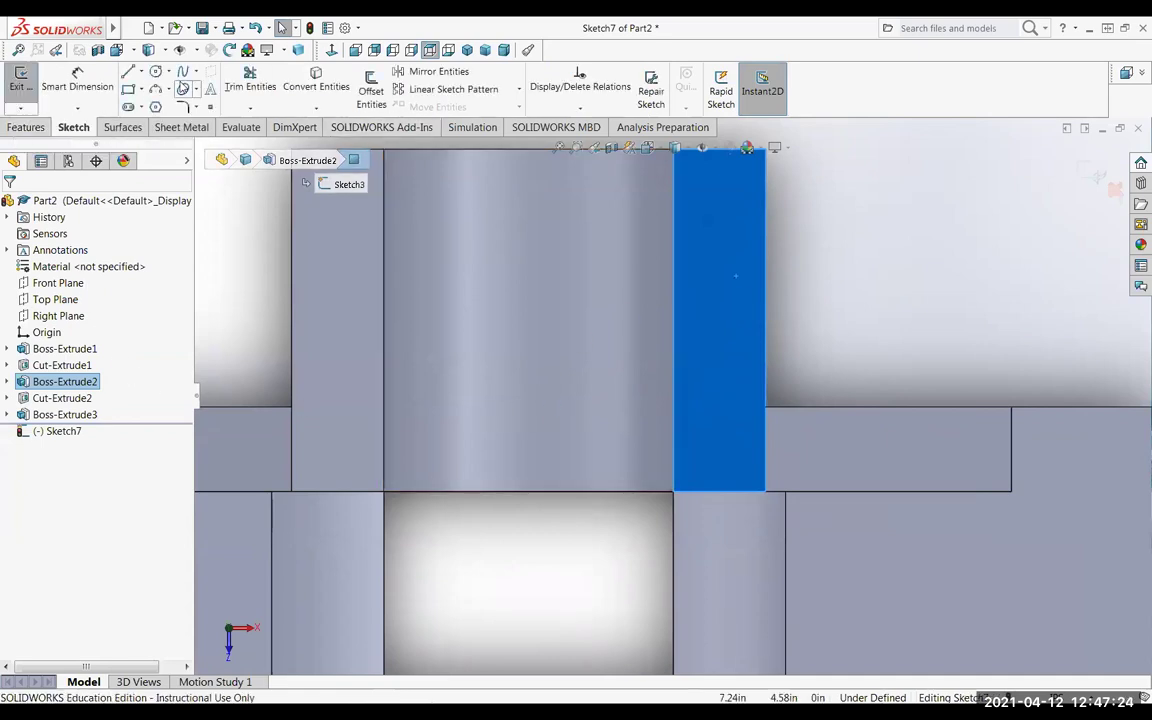
click(155, 74)
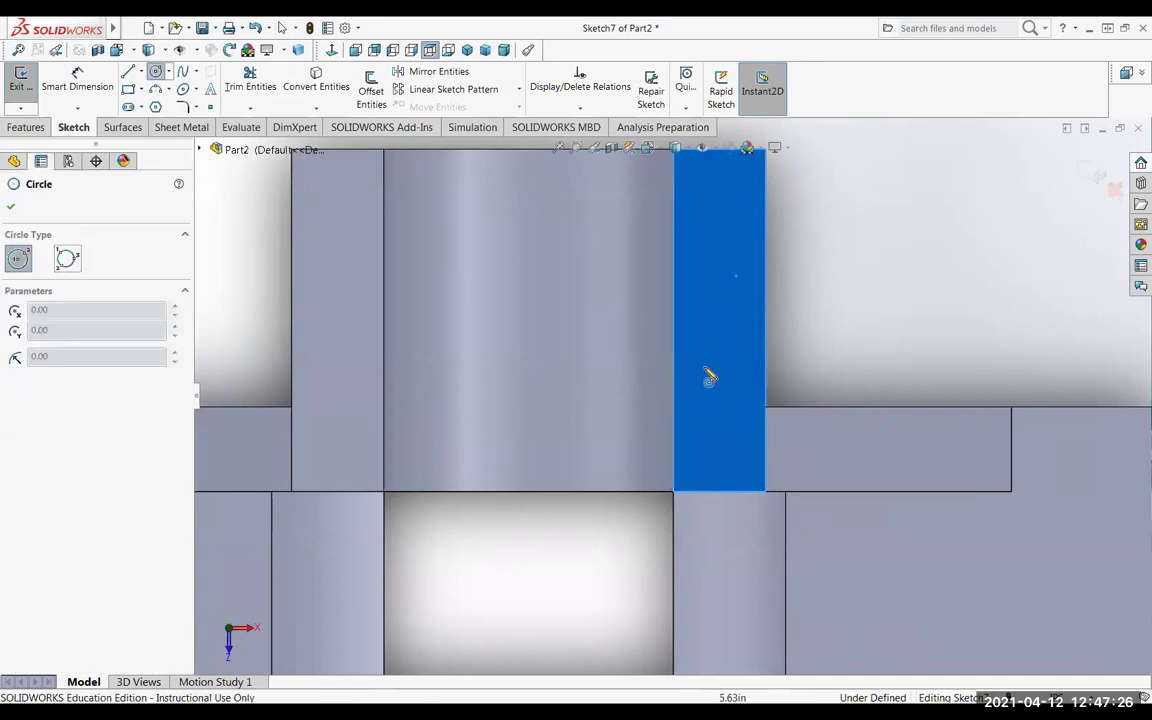
click(722, 301)
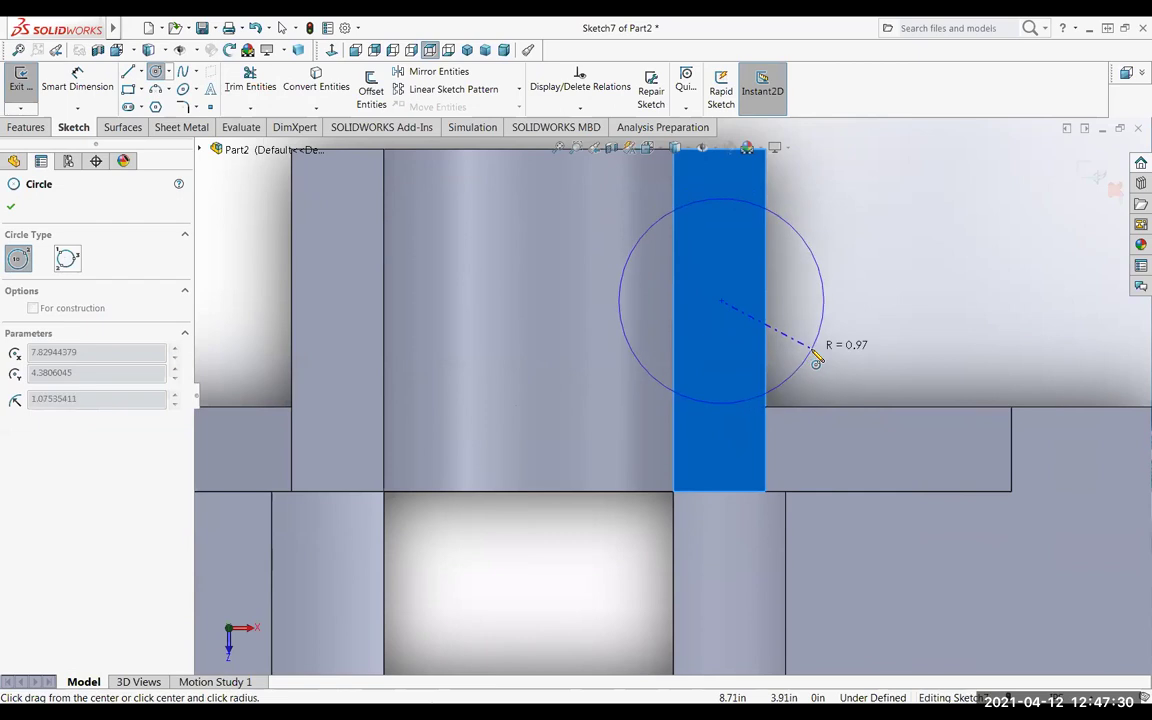
click(816, 359)
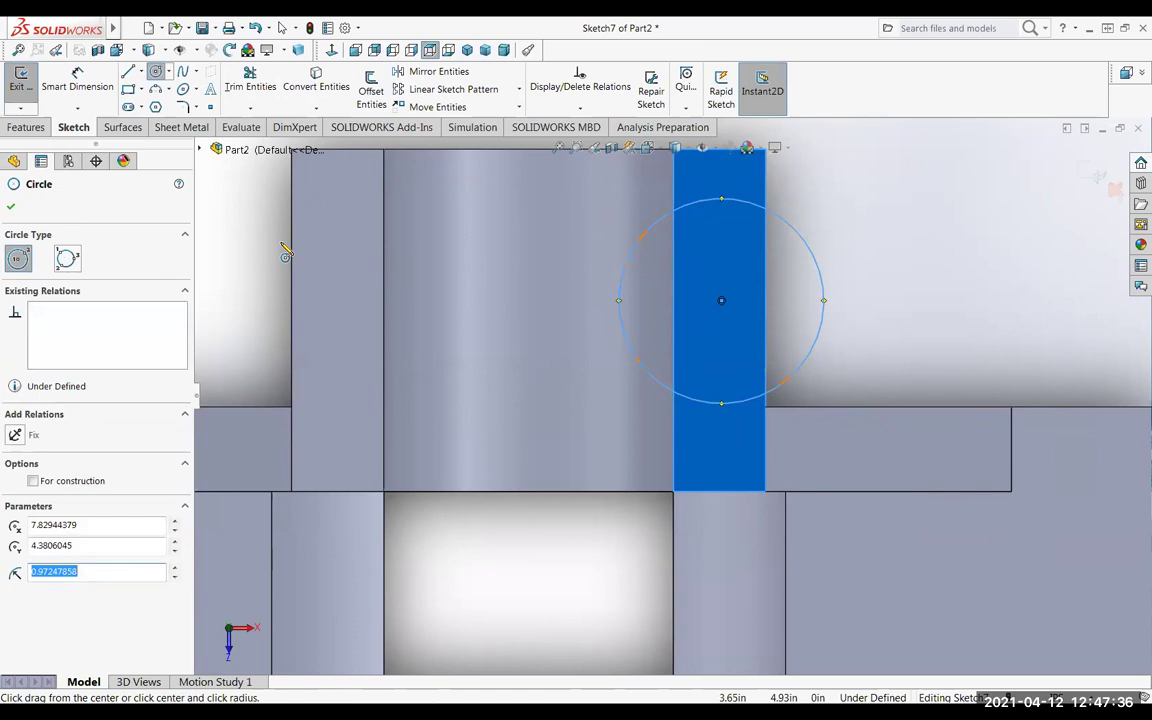
Dimension the circle's diameter at 1.75 in.
click(78, 75)
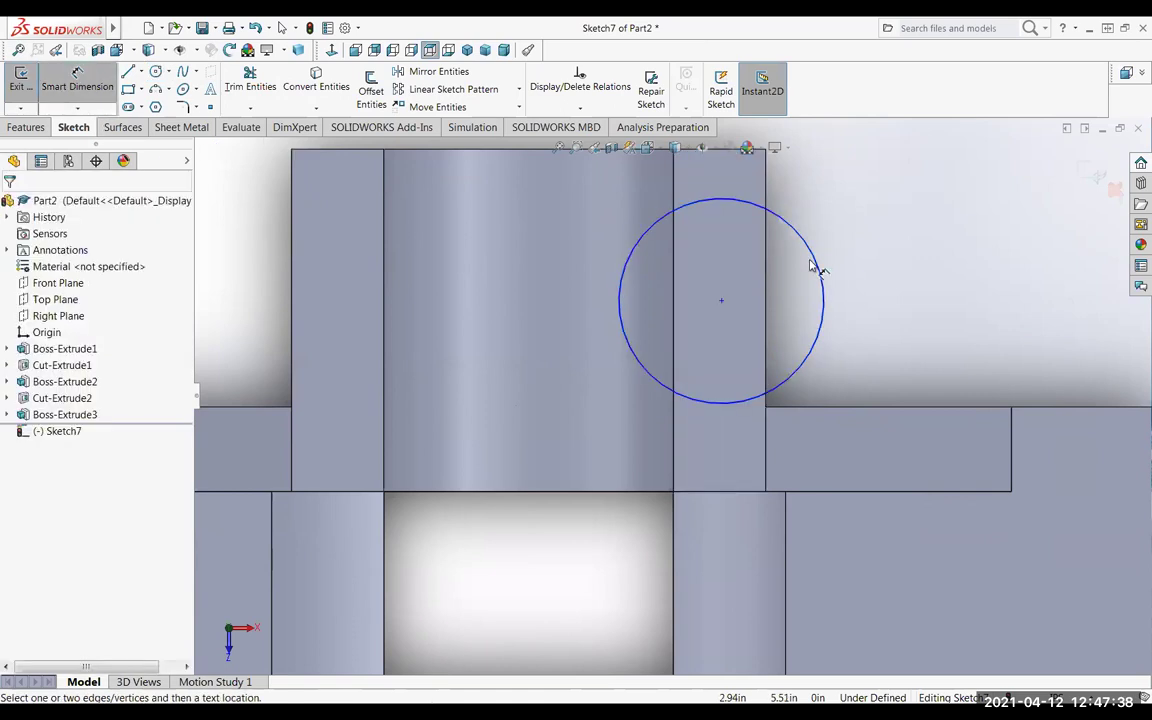
click(818, 265)
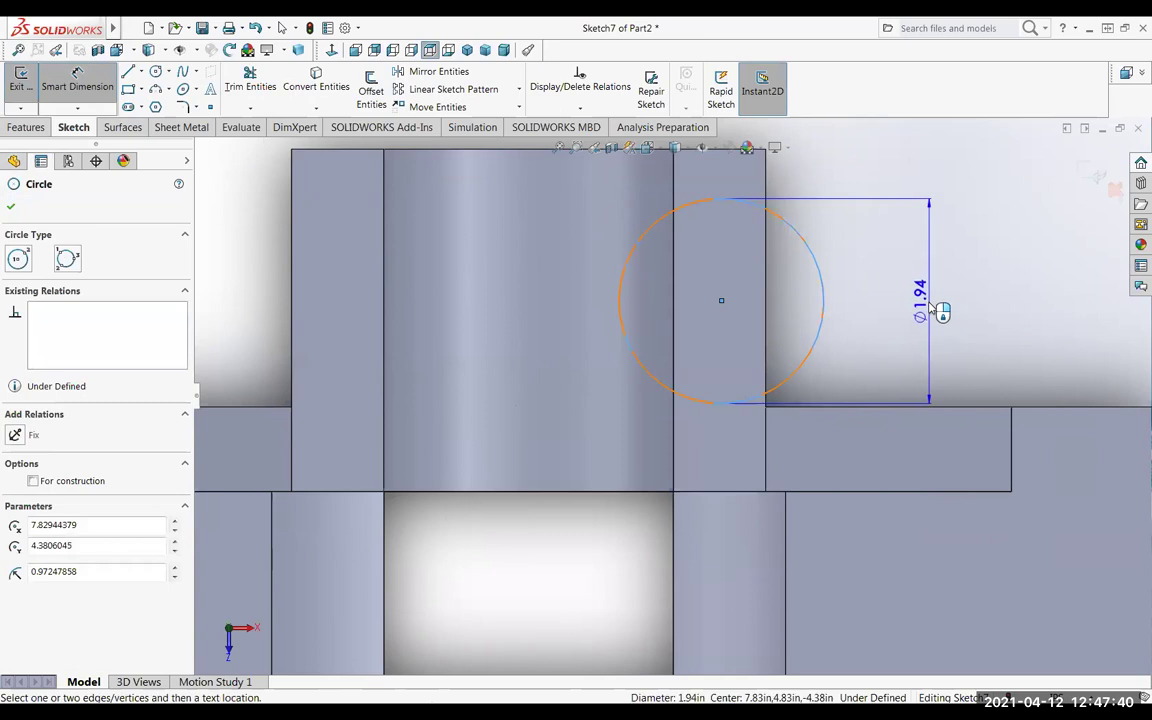
click(930, 307)
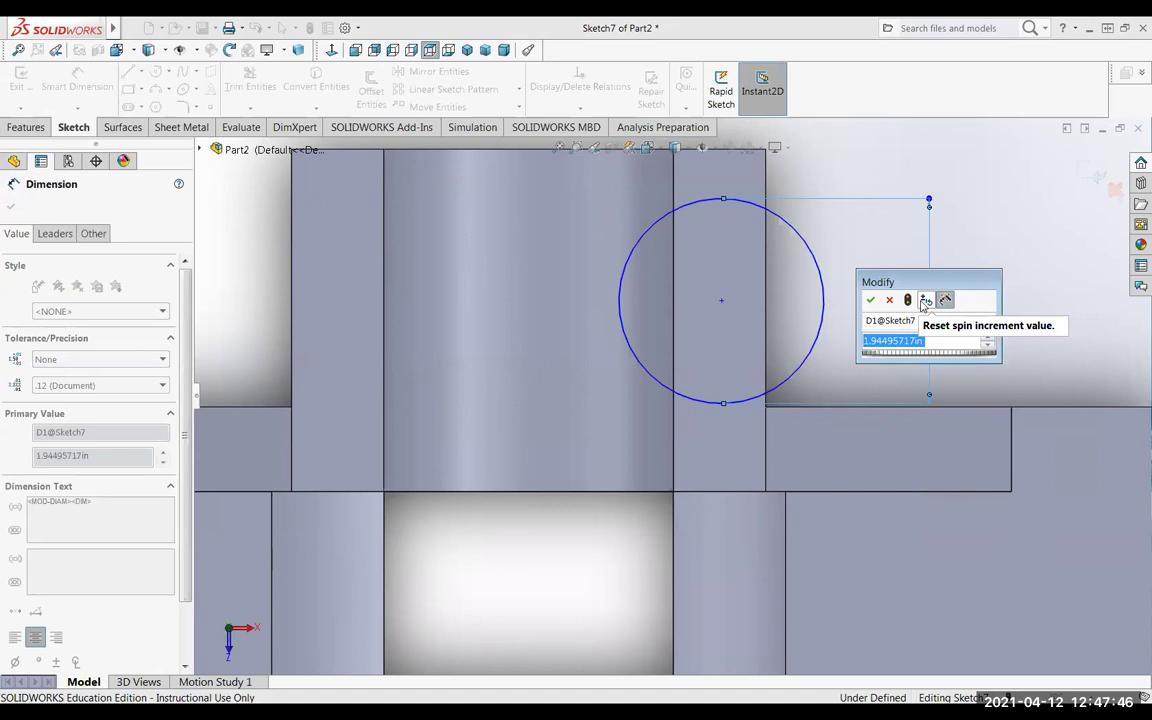
text(1.75)
click(870, 300)
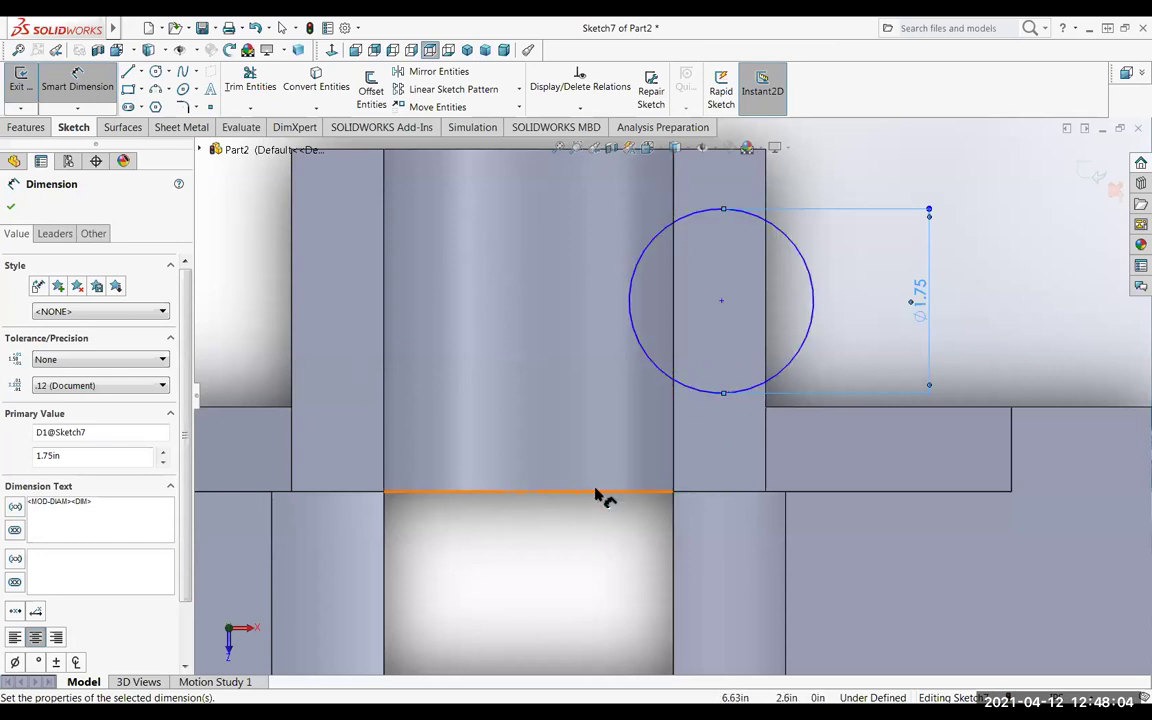
Dimension the circle's centre 1.625 in from the short edge of the narrow face nearest the rectangular opening.
click(728, 494)
click(722, 301)
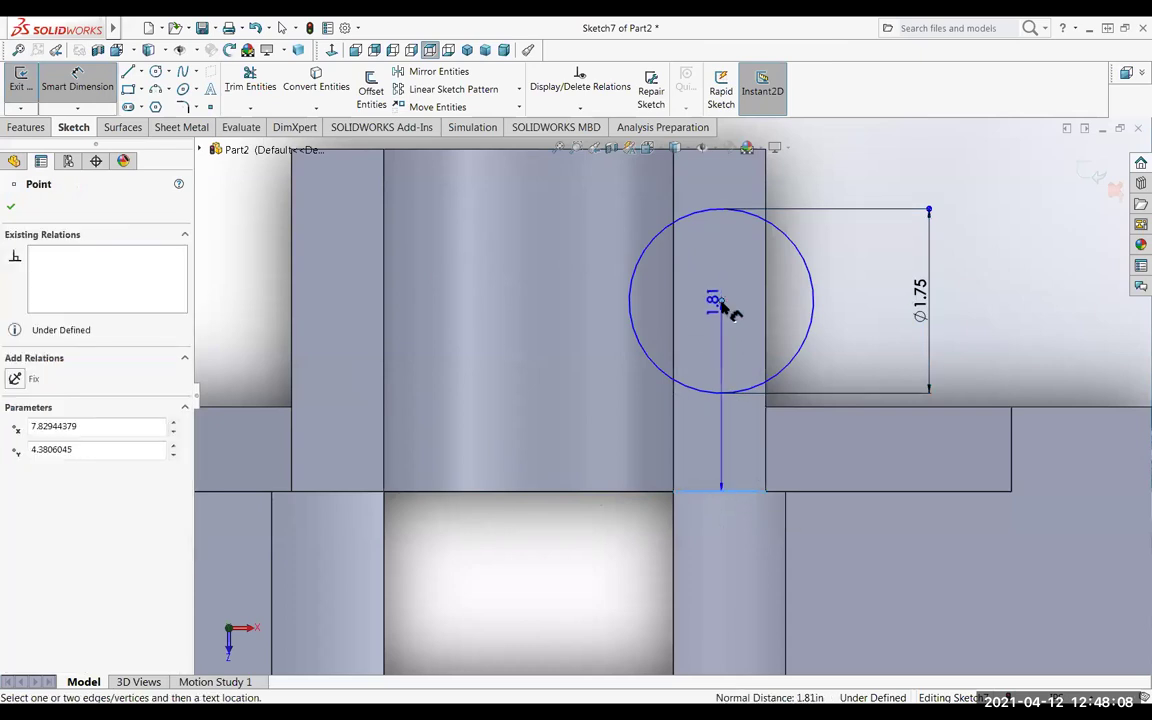
click(603, 408)
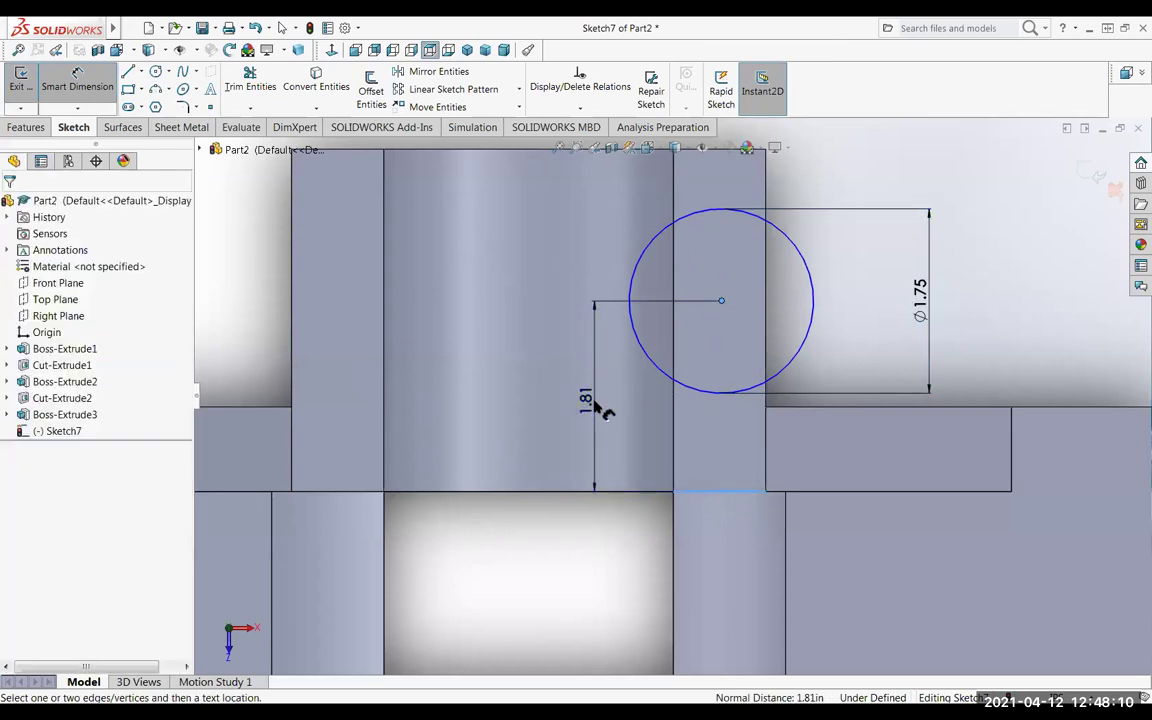
click(598, 404)
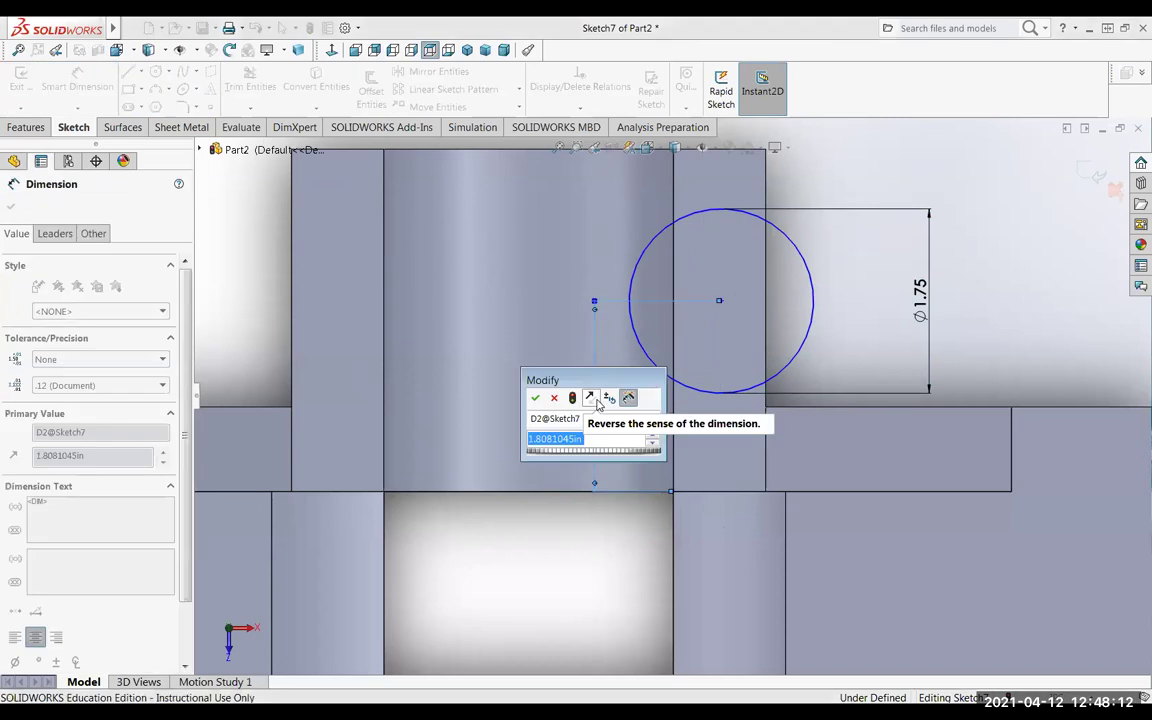
text(1.)
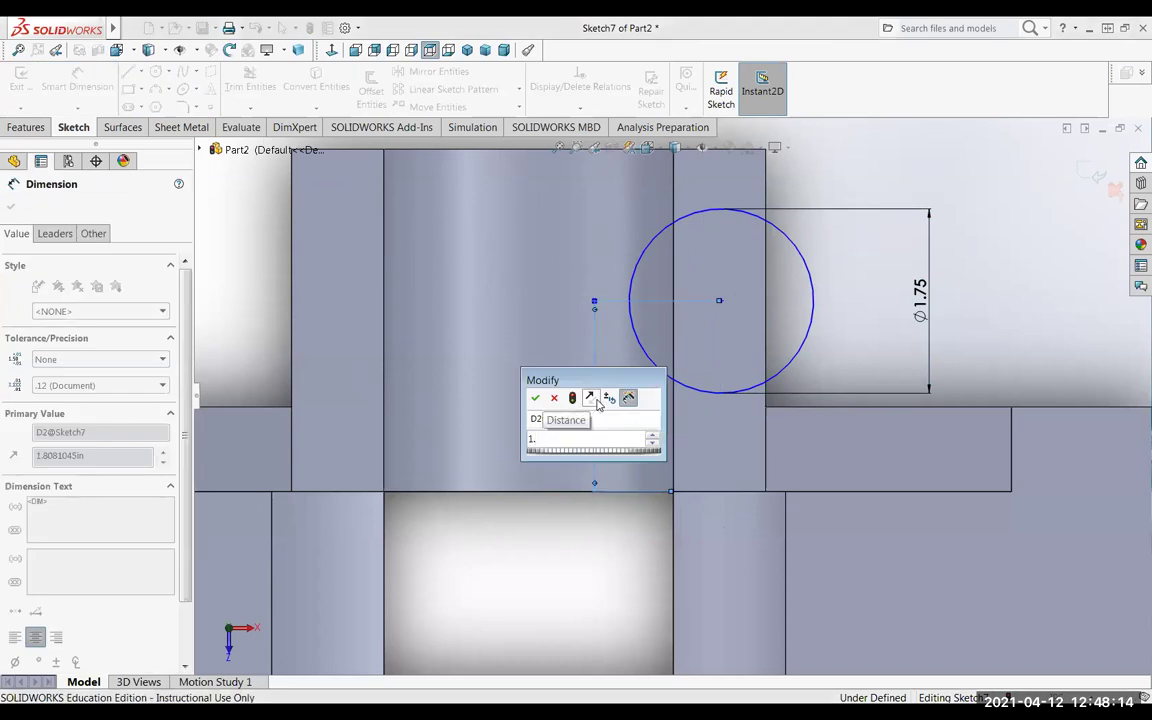
text(625)
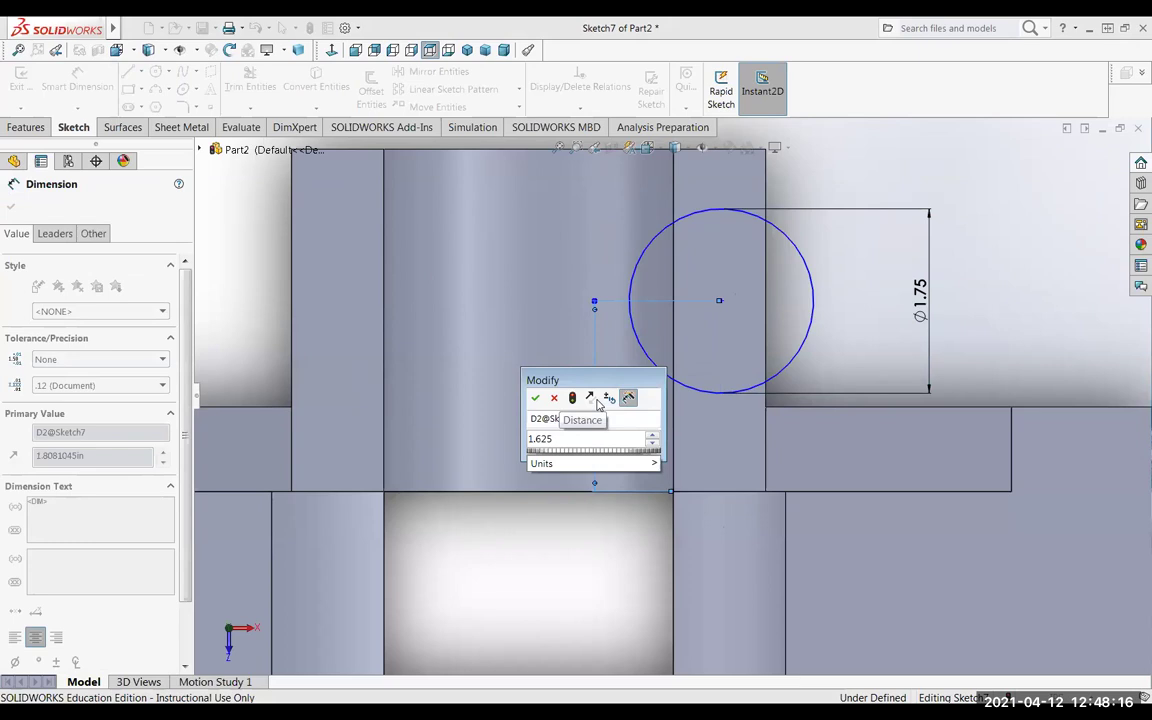
key(Return)
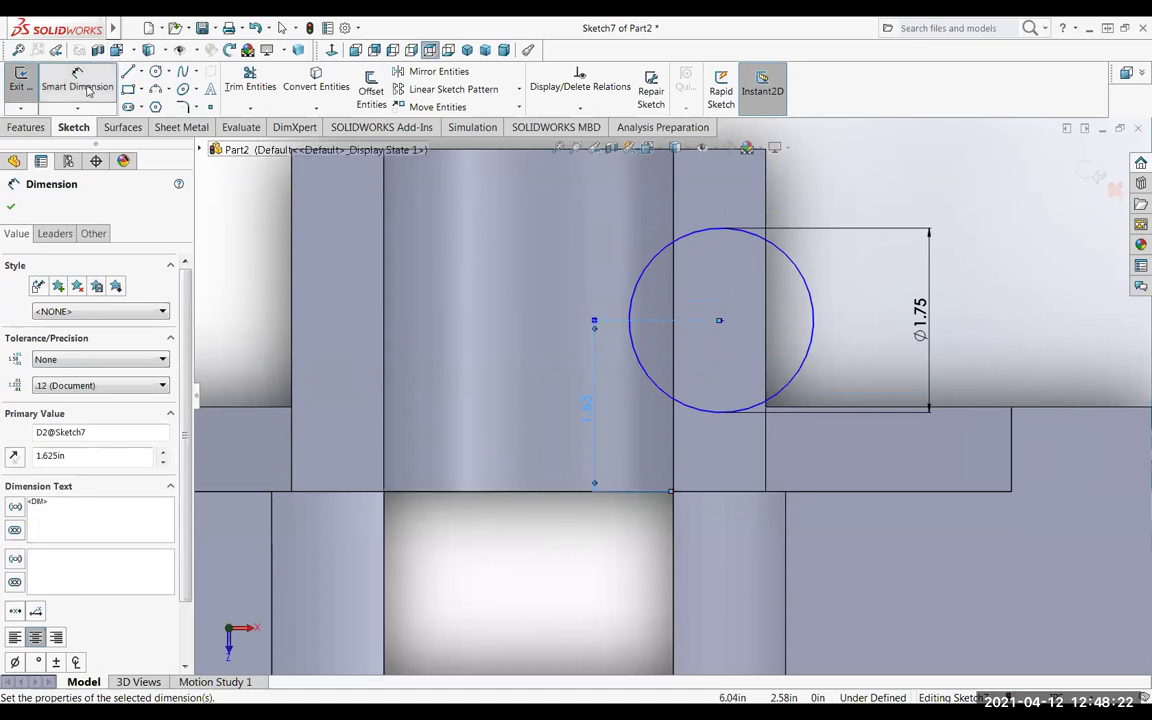
click(11, 210)
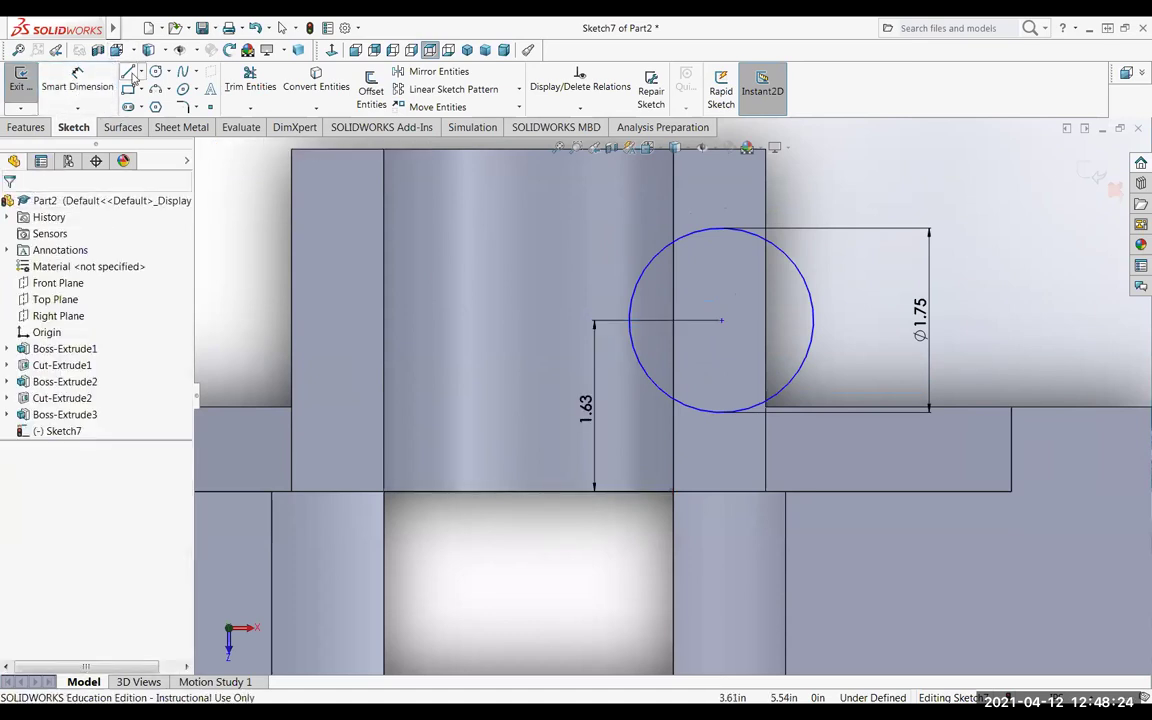
Draw a vertical centerline about 3.68 in long from the midpoint of the rectangular opening's upper edge past the block's far end.
click(141, 73)
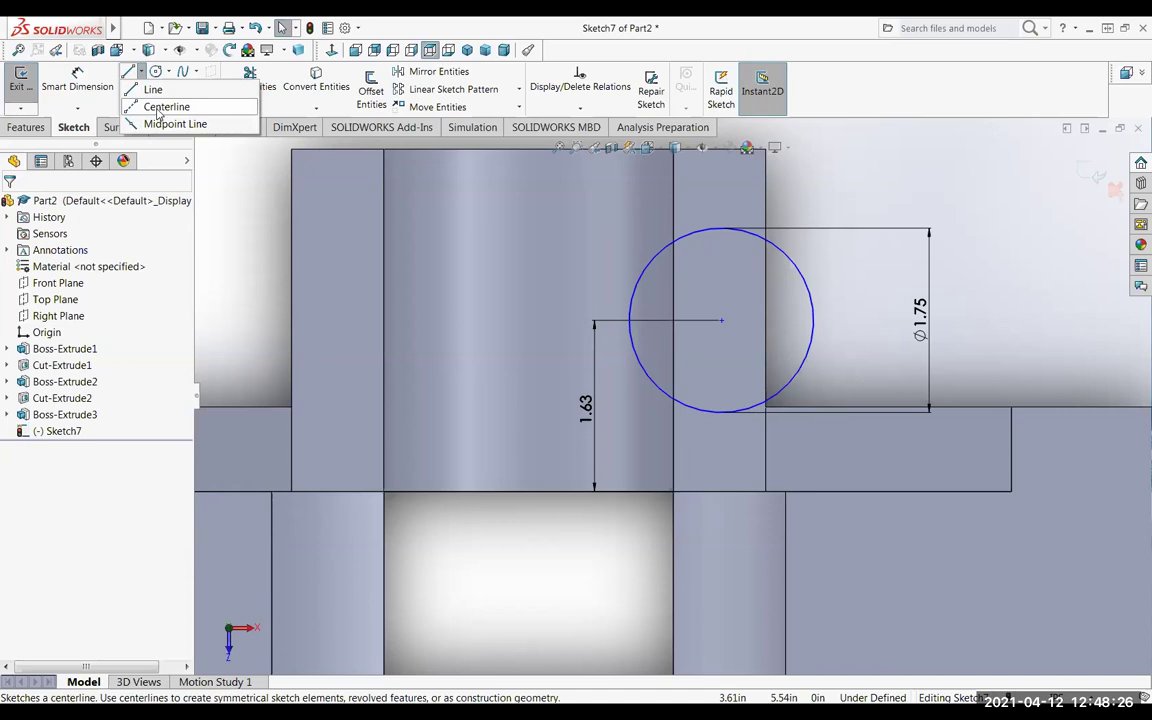
click(160, 107)
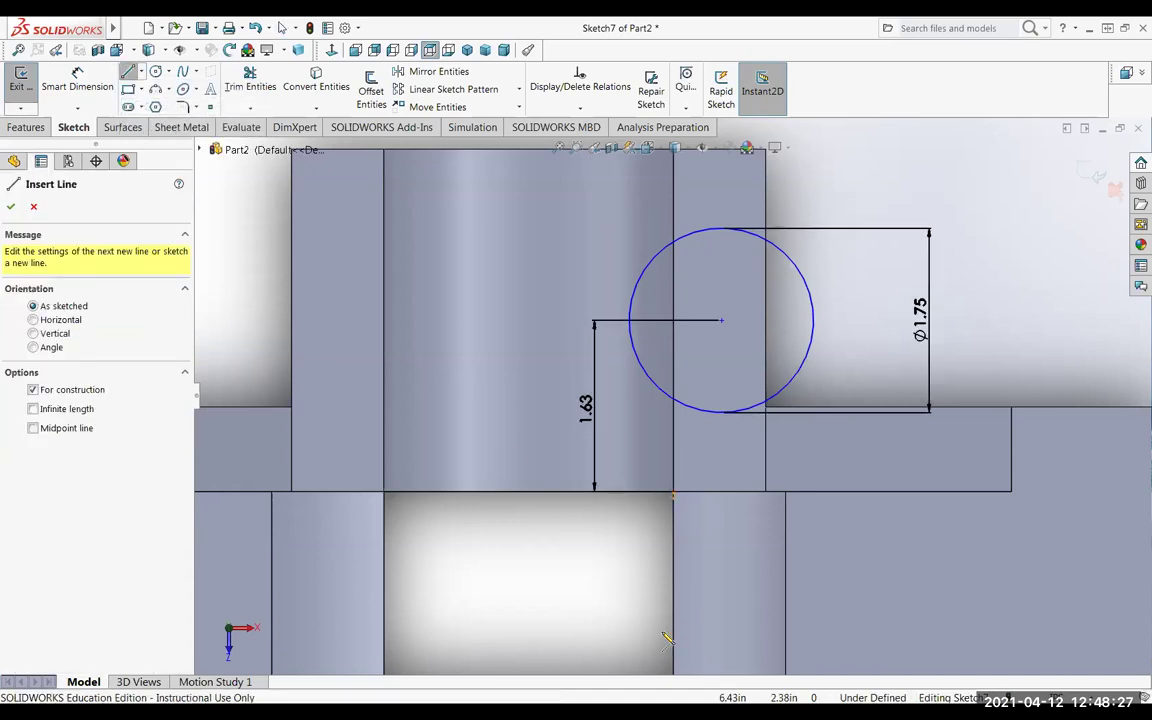
click(529, 492)
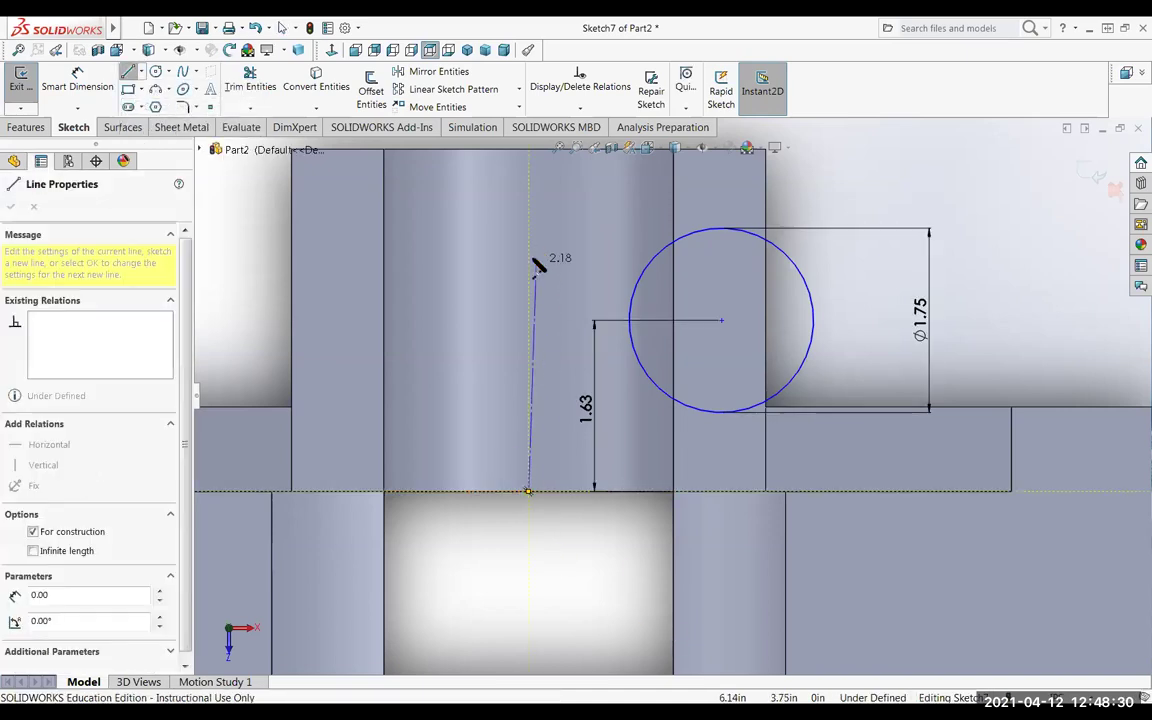
scroll(538, 258, up, 3)
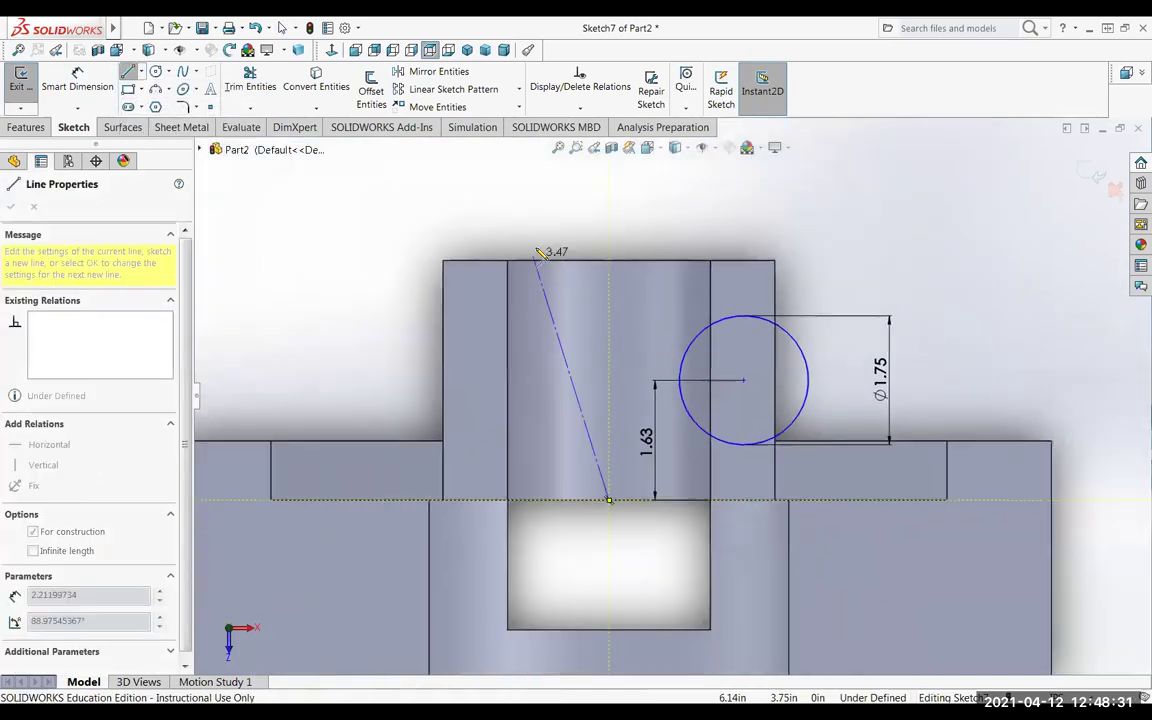
click(609, 230)
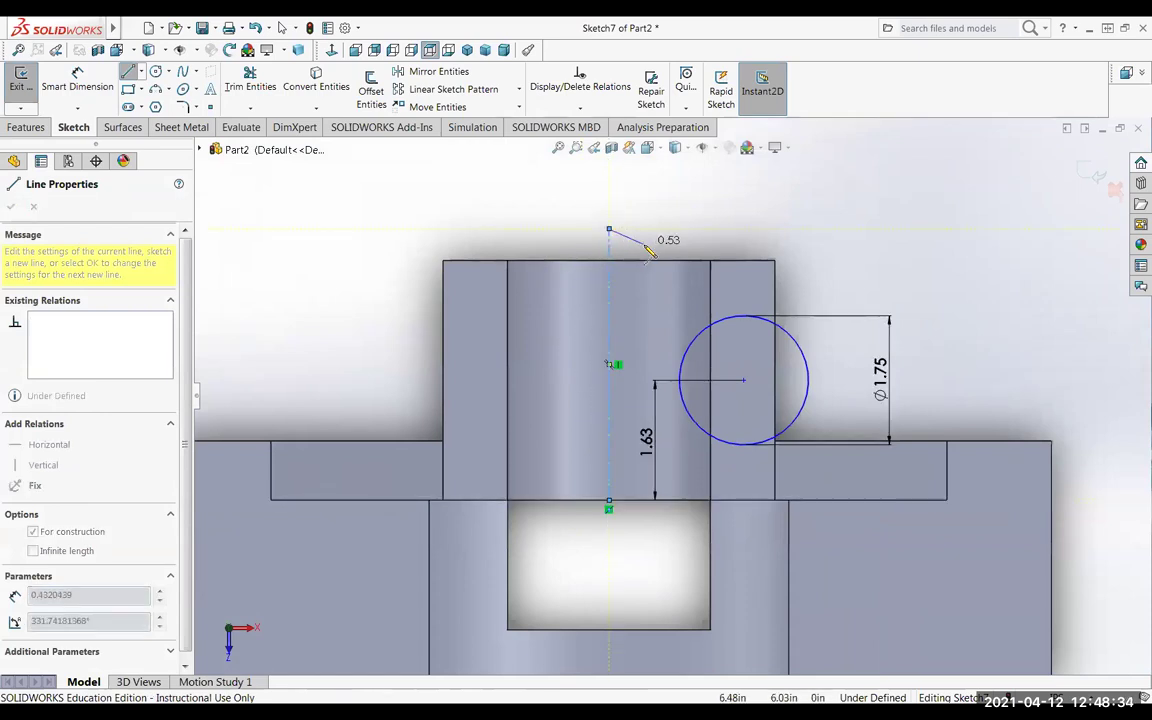
key(Escape)
key(Escape)
Dimension the circle's centre 2 in horizontally from the vertical centerline.
click(77, 80)
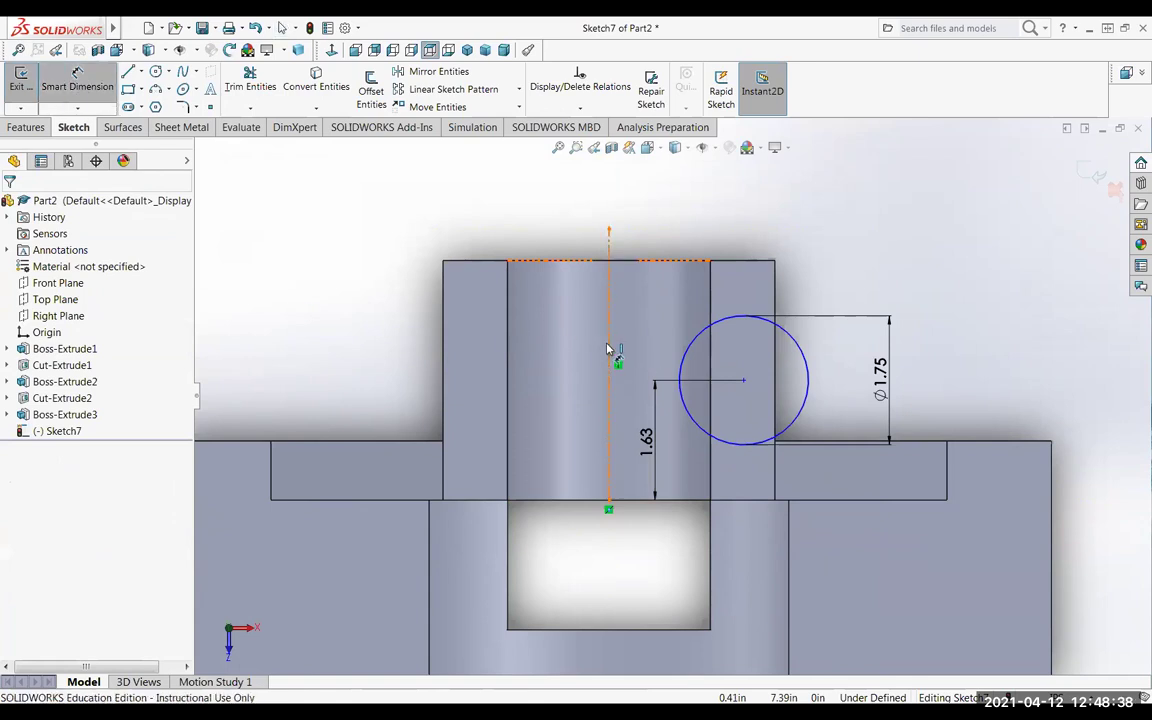
click(609, 350)
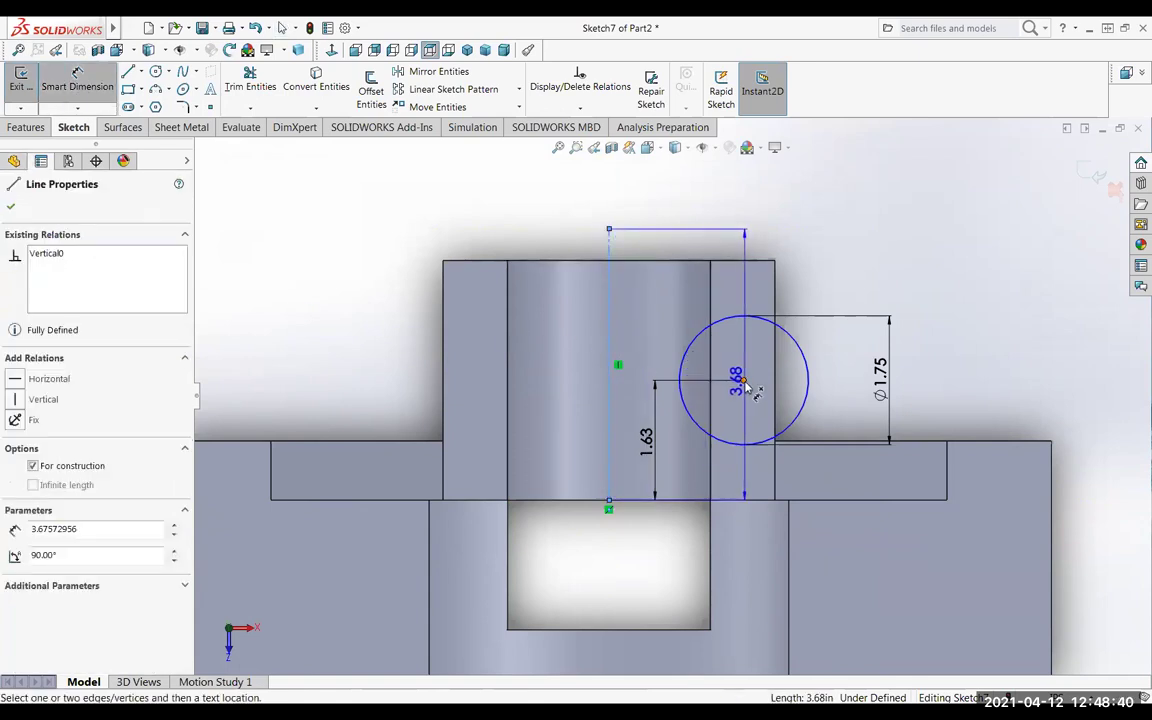
click(743, 380)
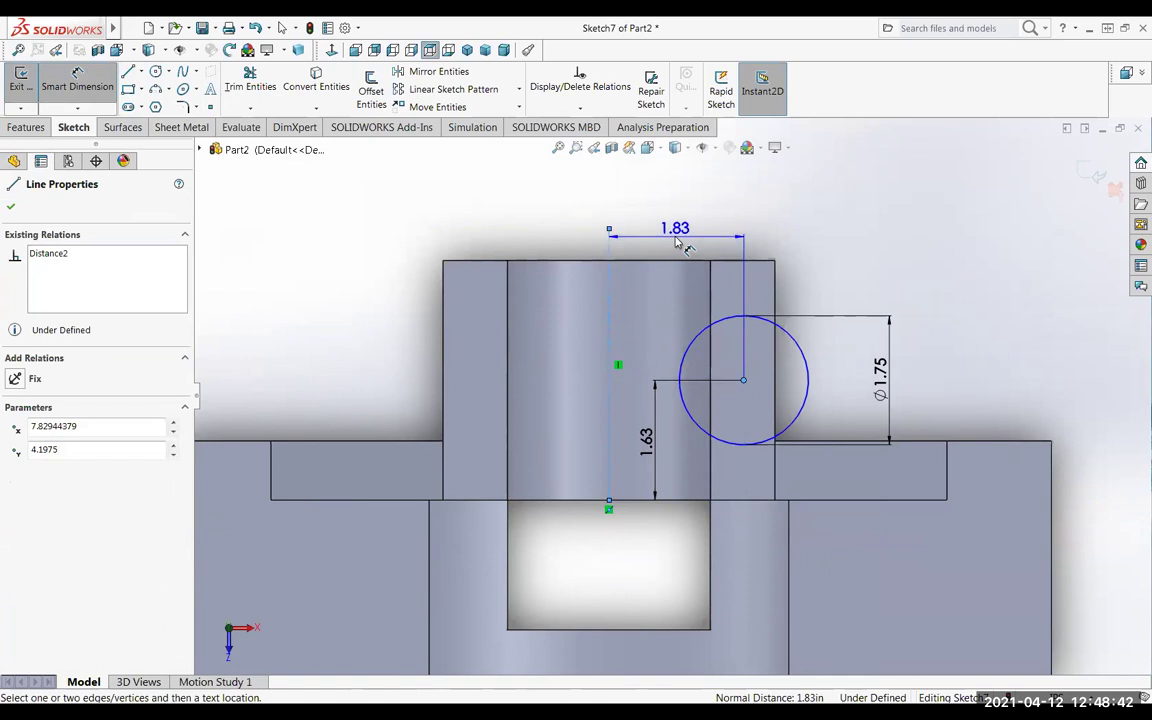
click(682, 244)
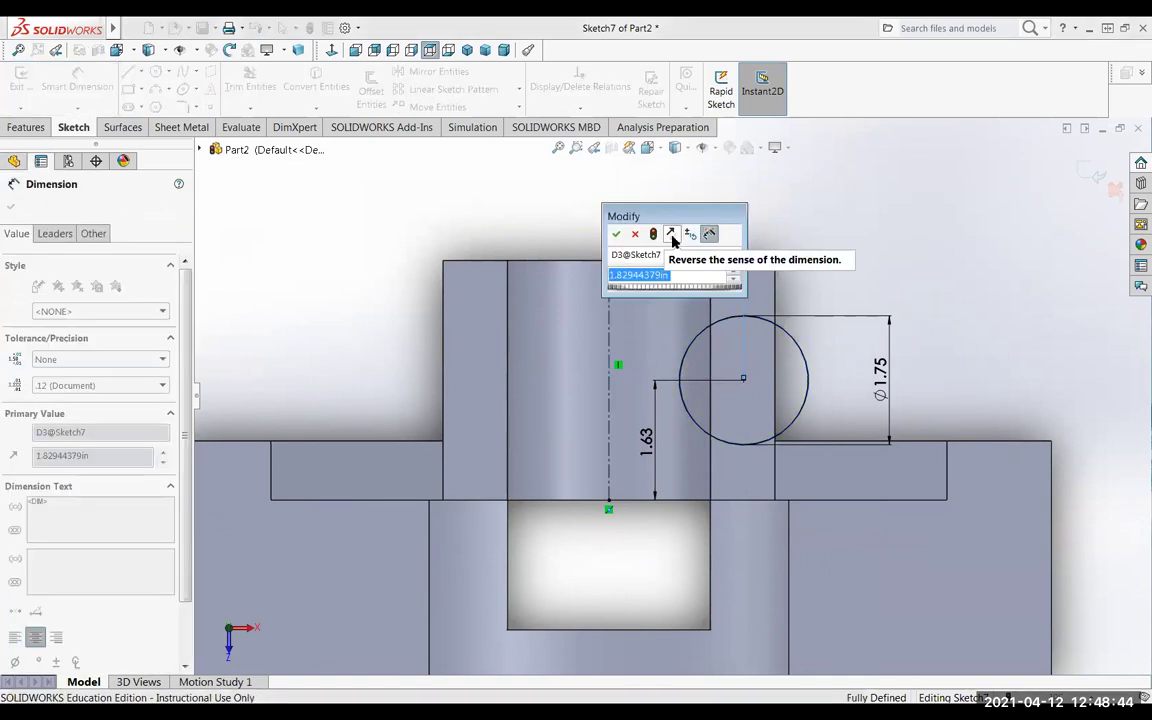
text(2)
key(Return)
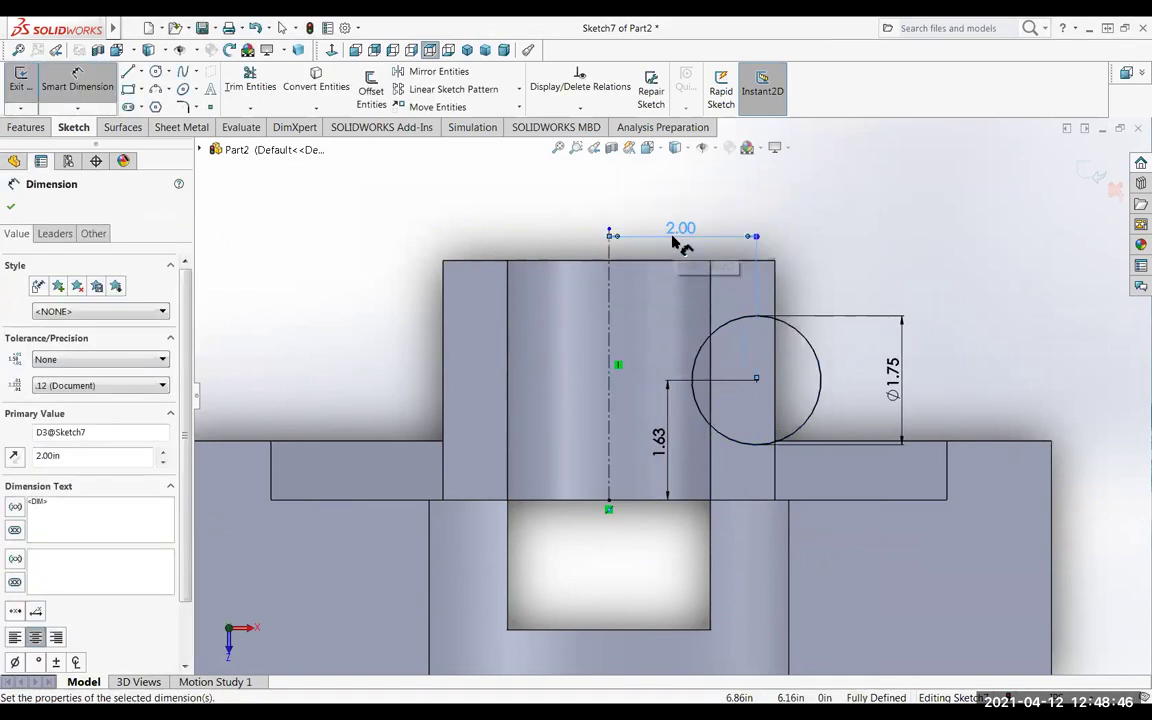
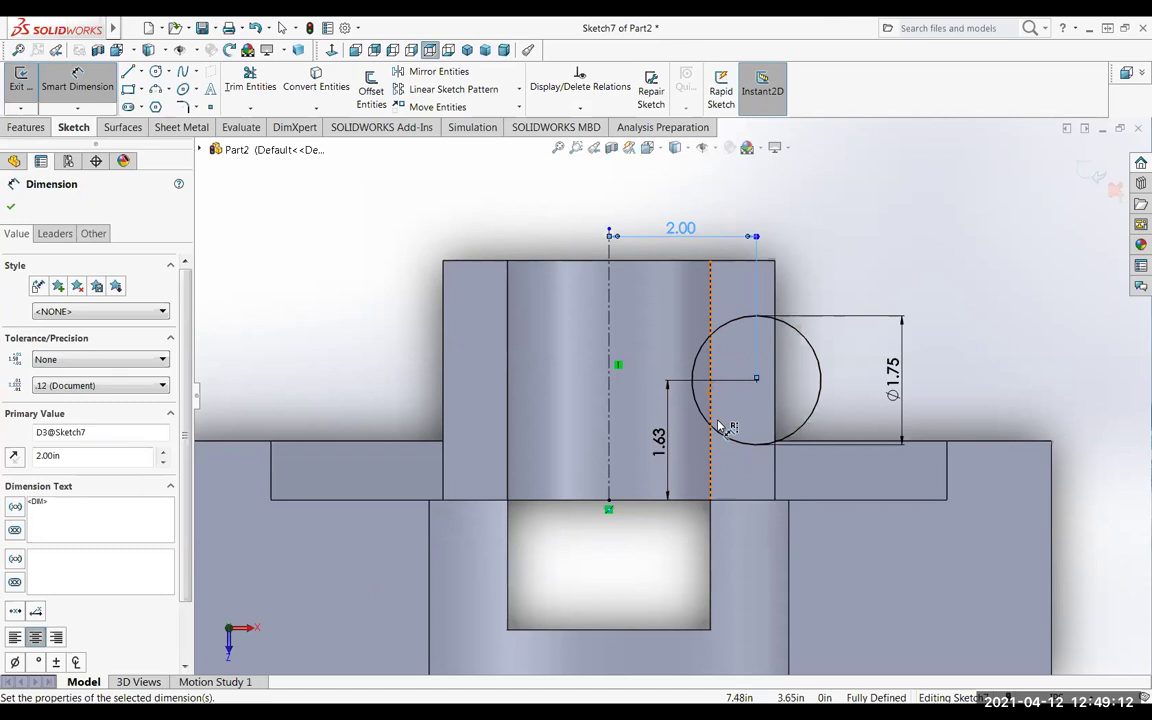
Draw a vertical line along the groove's edge, crossing the circle and extending slightly beyond it at both ends.
scroll(733, 424, up, 1)
scroll(712, 427, down, 1)
scroll(712, 427, down, 1)
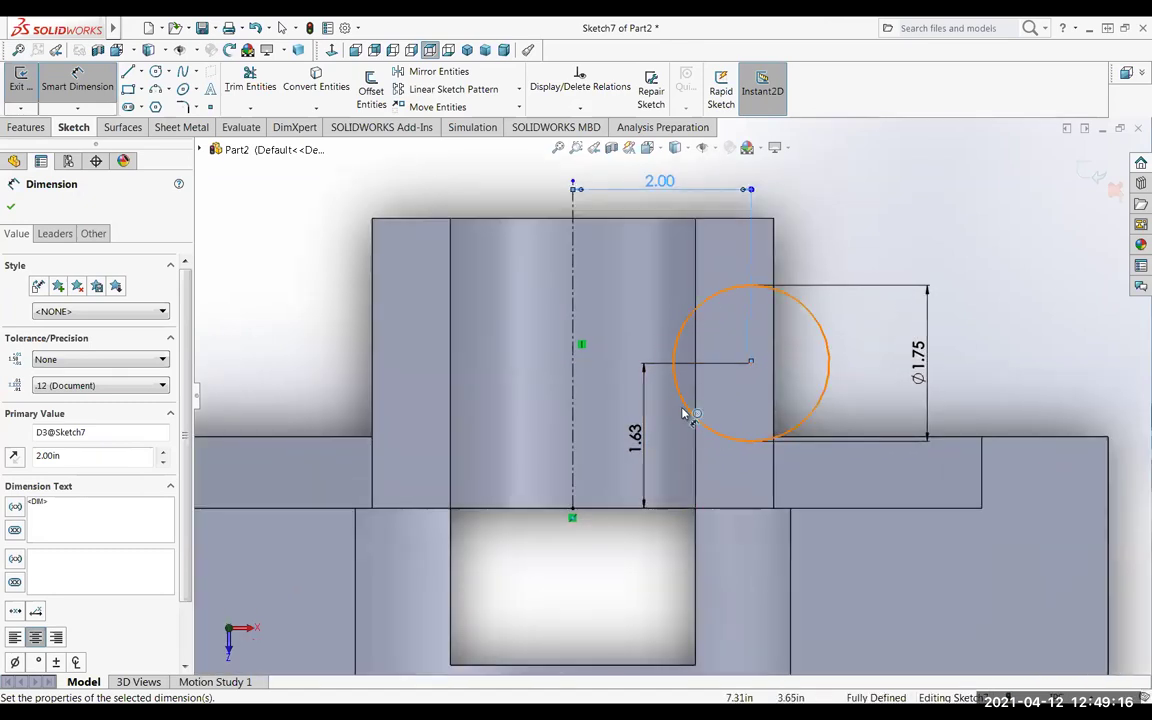
scroll(707, 373, down, 3)
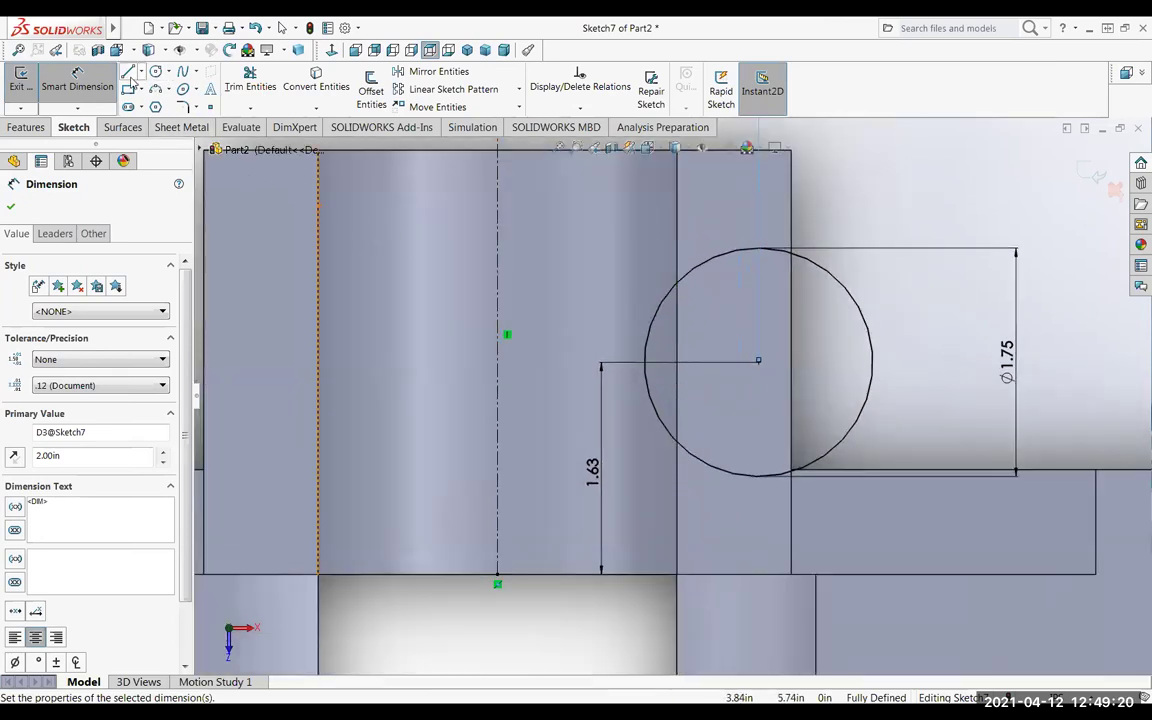
click(108, 86)
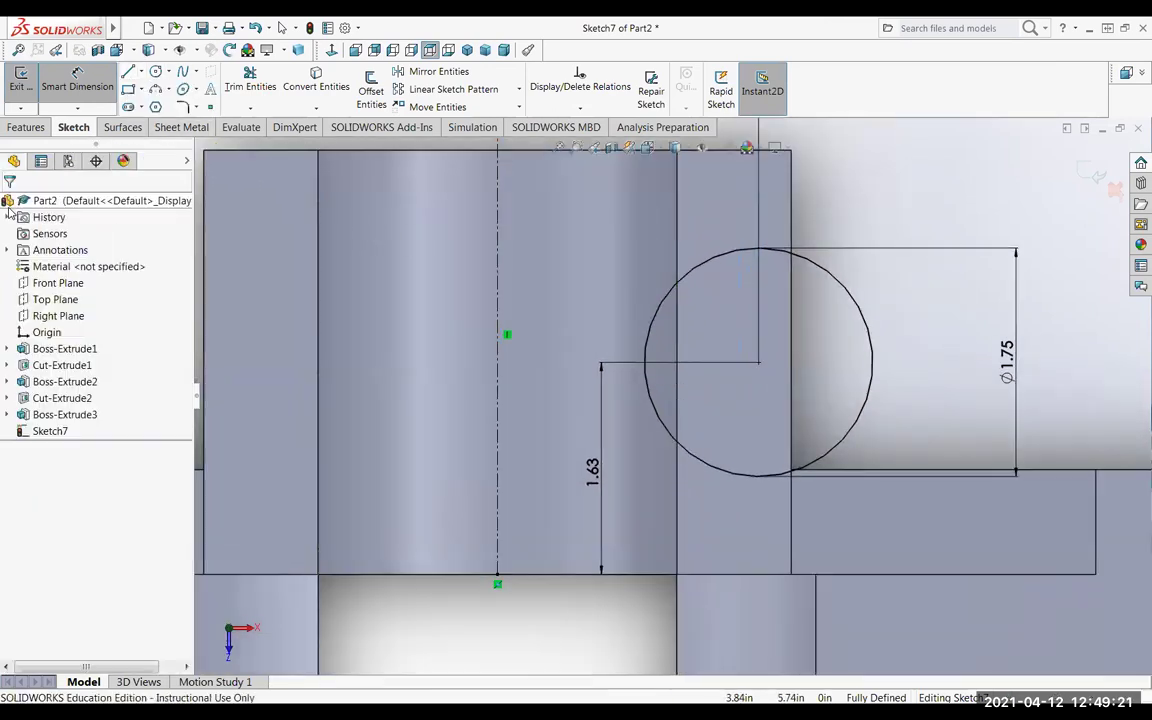
click(126, 71)
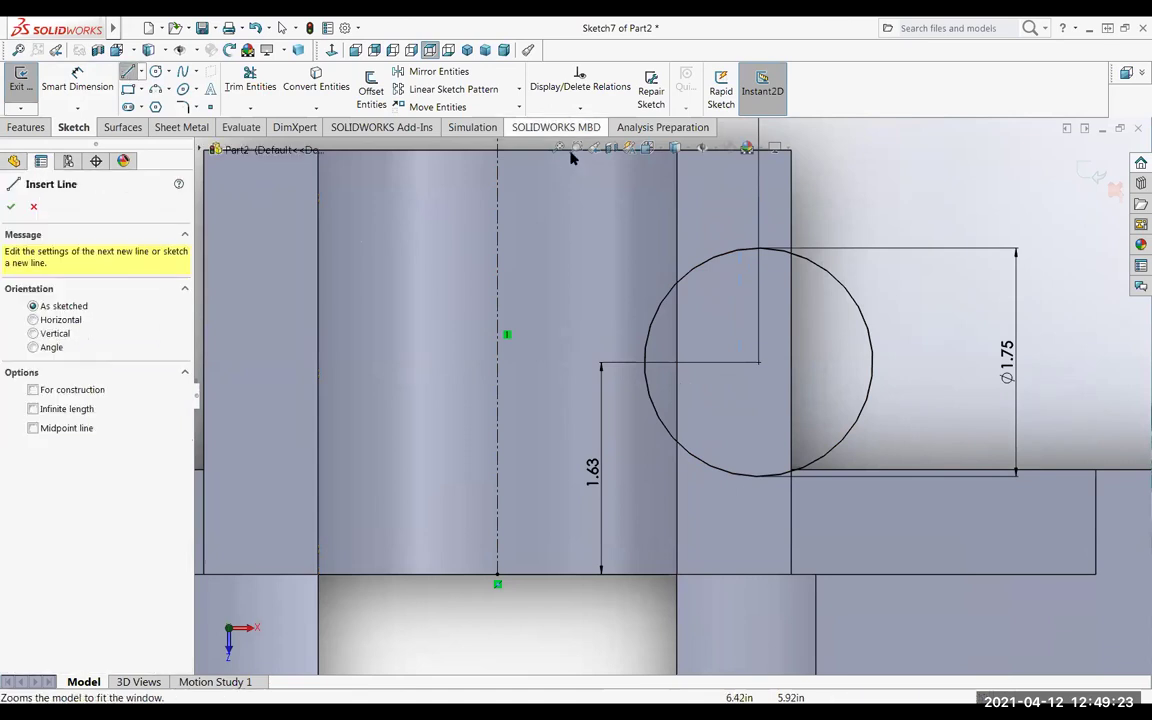
click(680, 245)
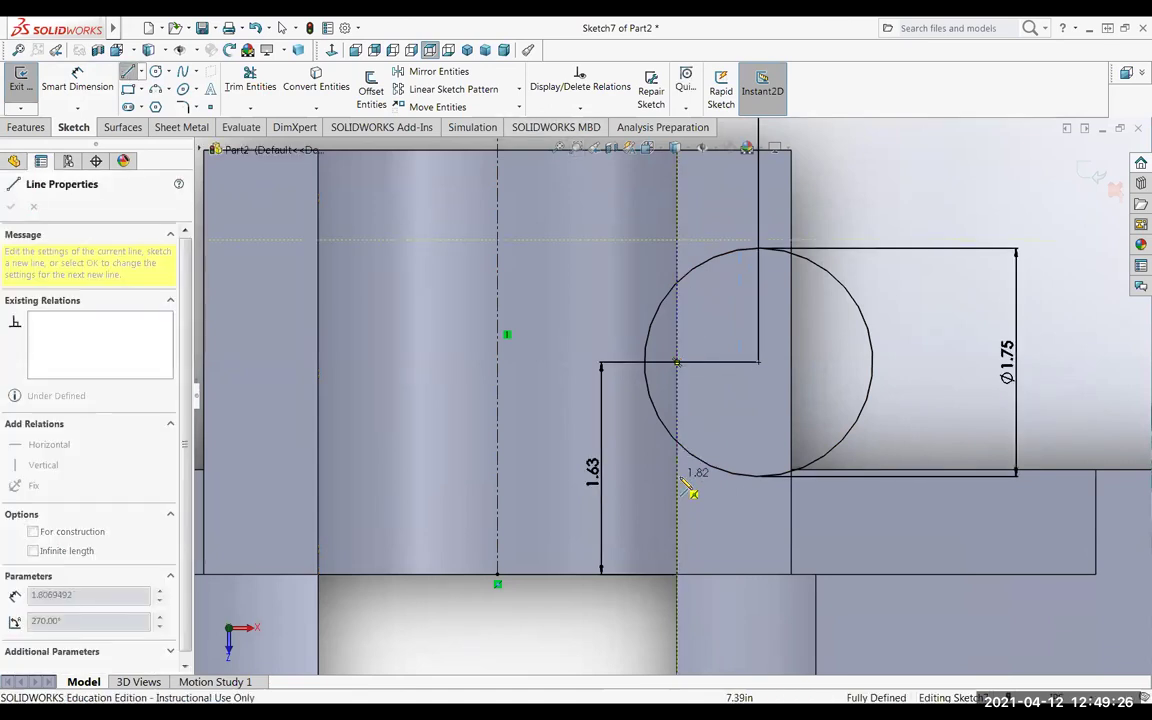
click(683, 488)
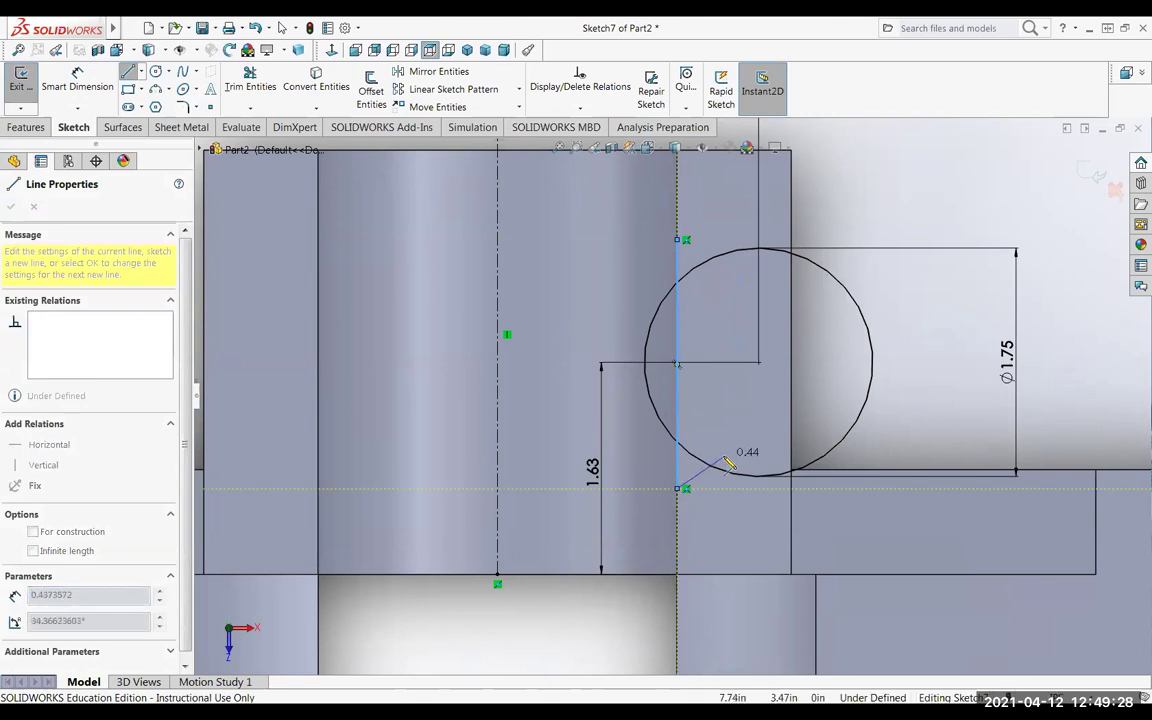
key(Escape)
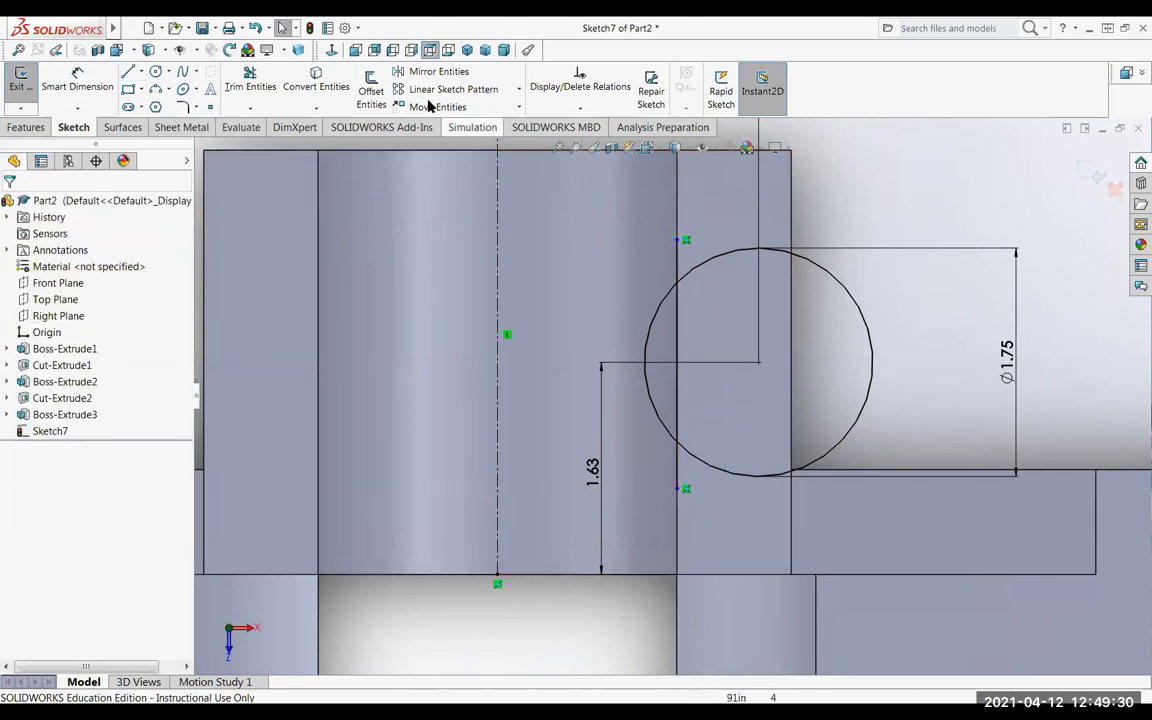
Trim away the circle's arc overhanging the groove and both line ends outside the circle, using Trim to closest.
click(251, 88)
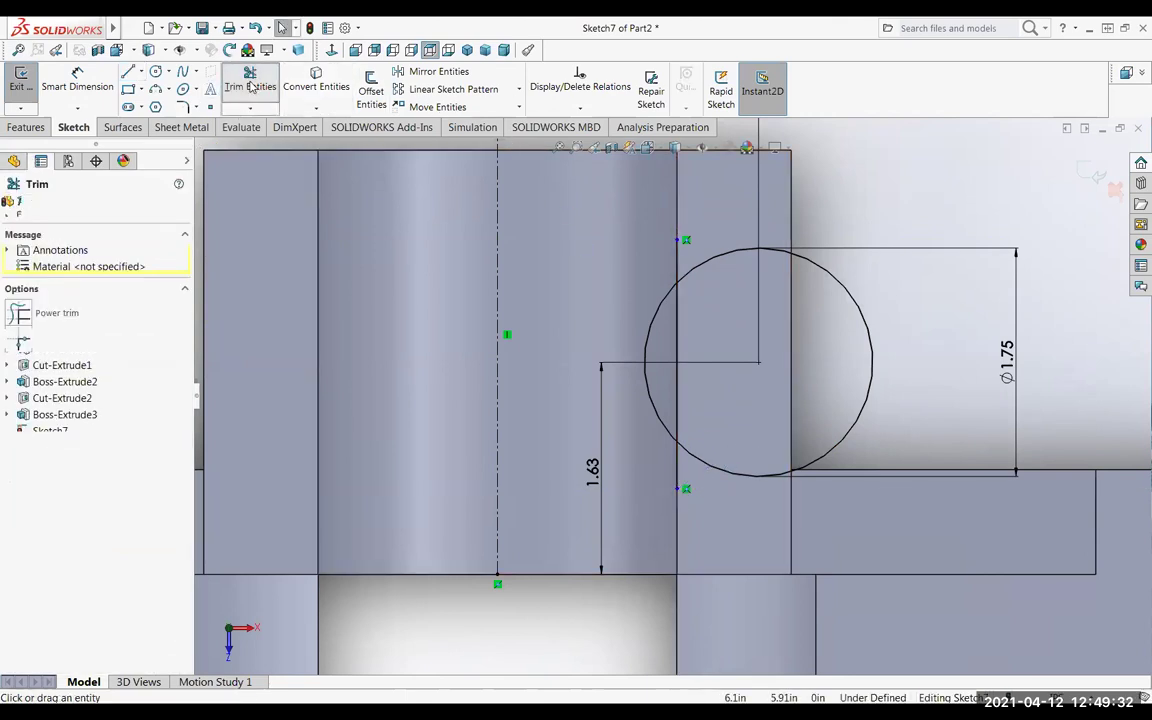
click(646, 335)
click(678, 264)
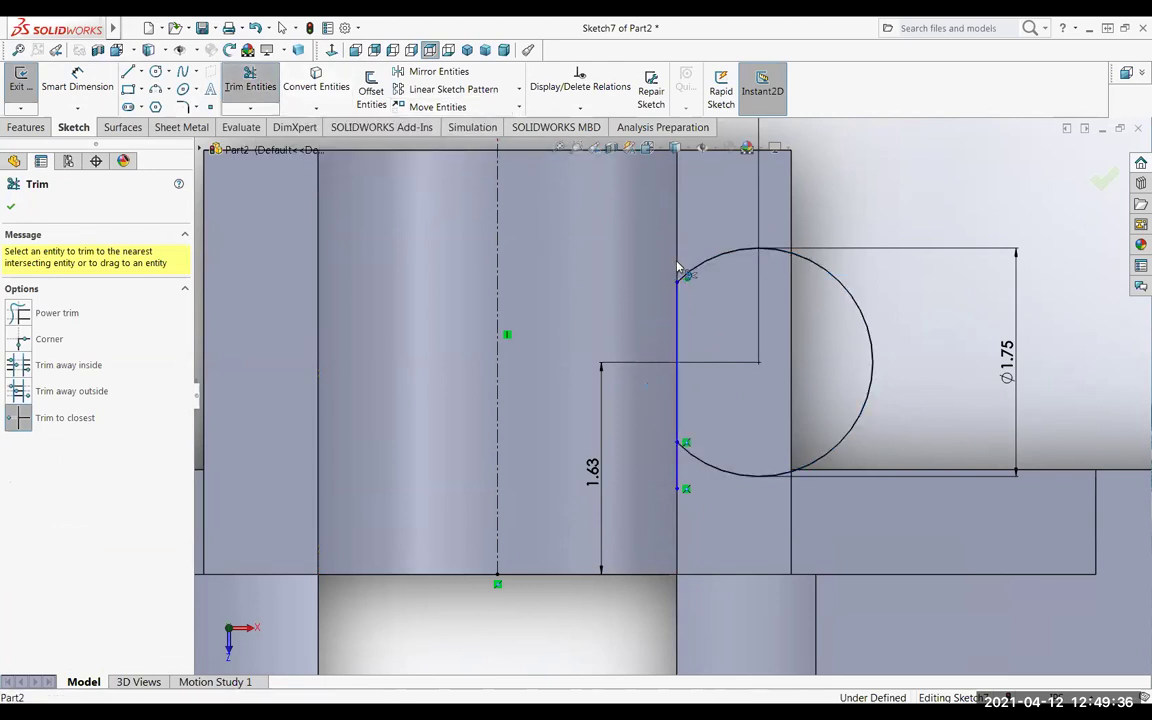
click(678, 468)
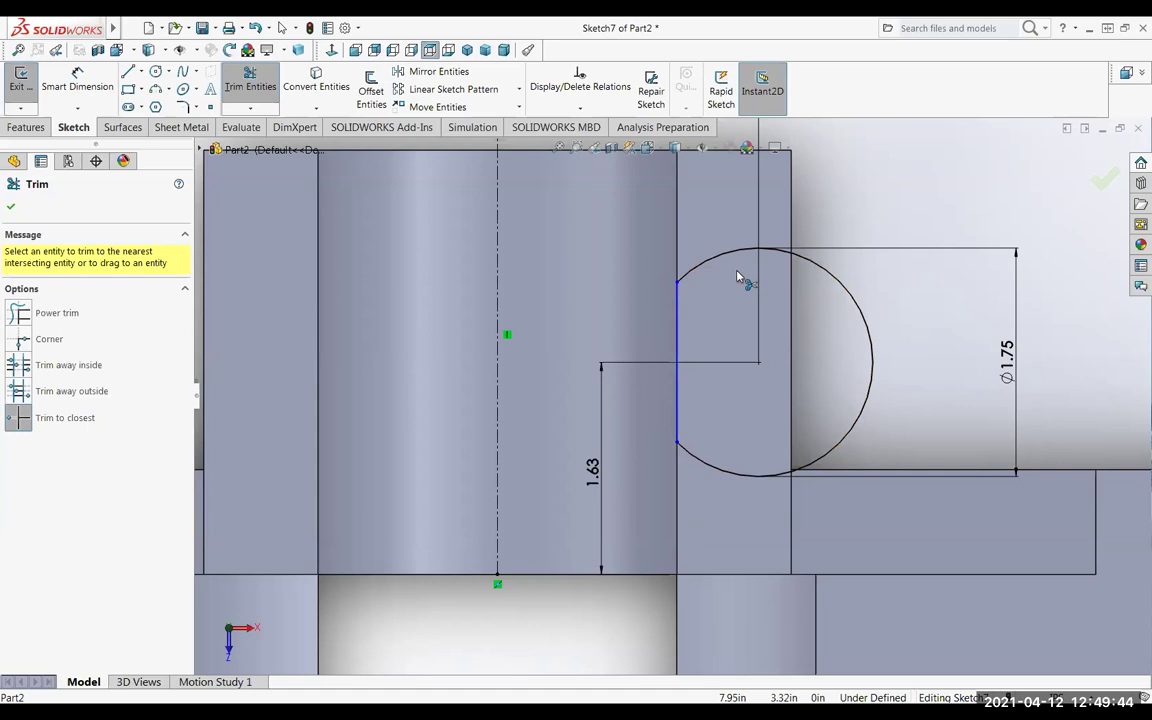
scroll(650, 391, down, 1)
scroll(650, 391, up, 3)
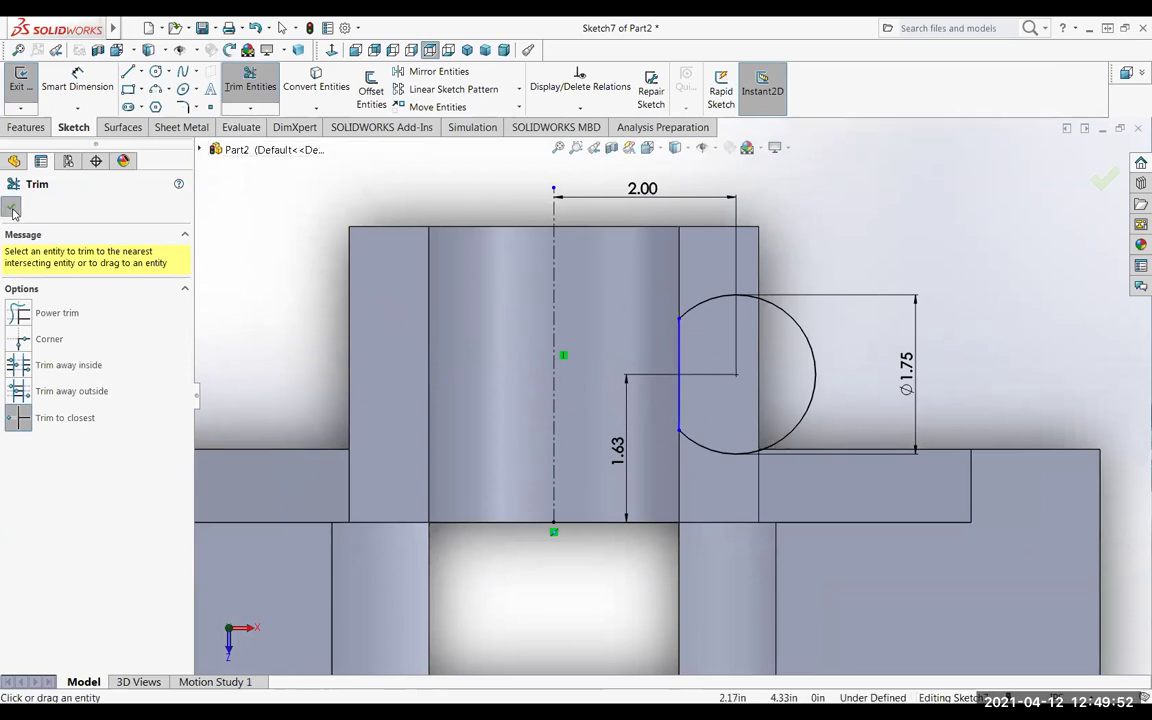
click(248, 88)
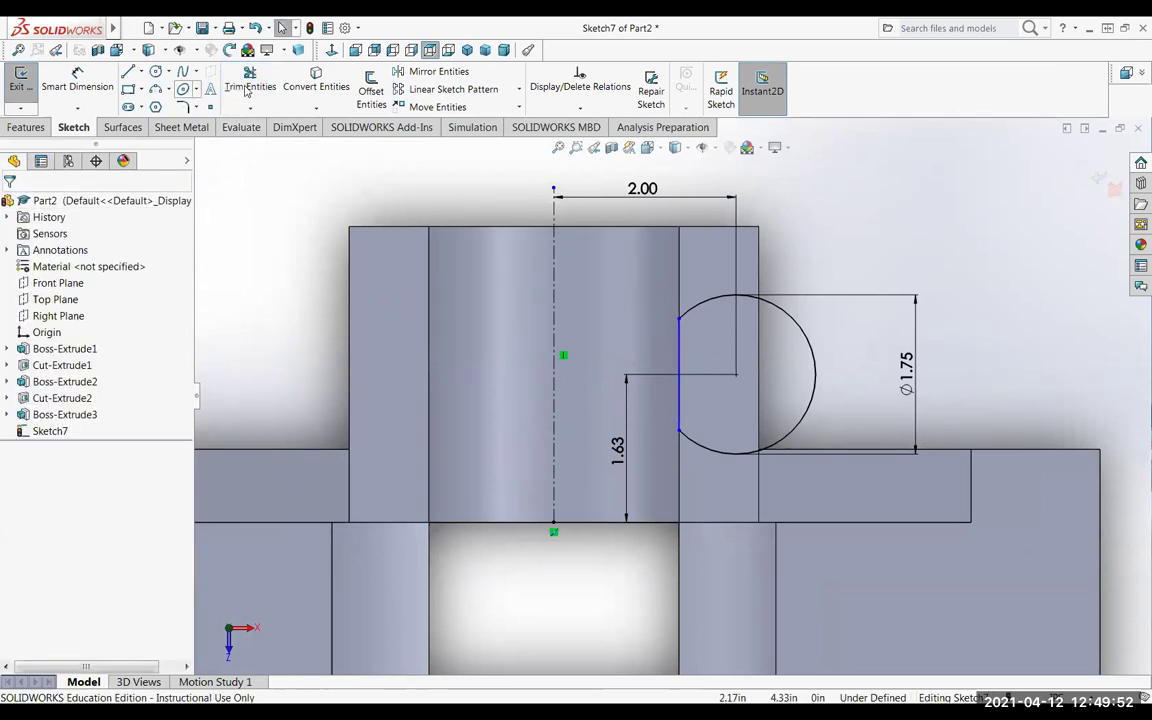
Mirror the trimmed arc and its closing line about the vertical centerline, keeping the originals.
click(426, 79)
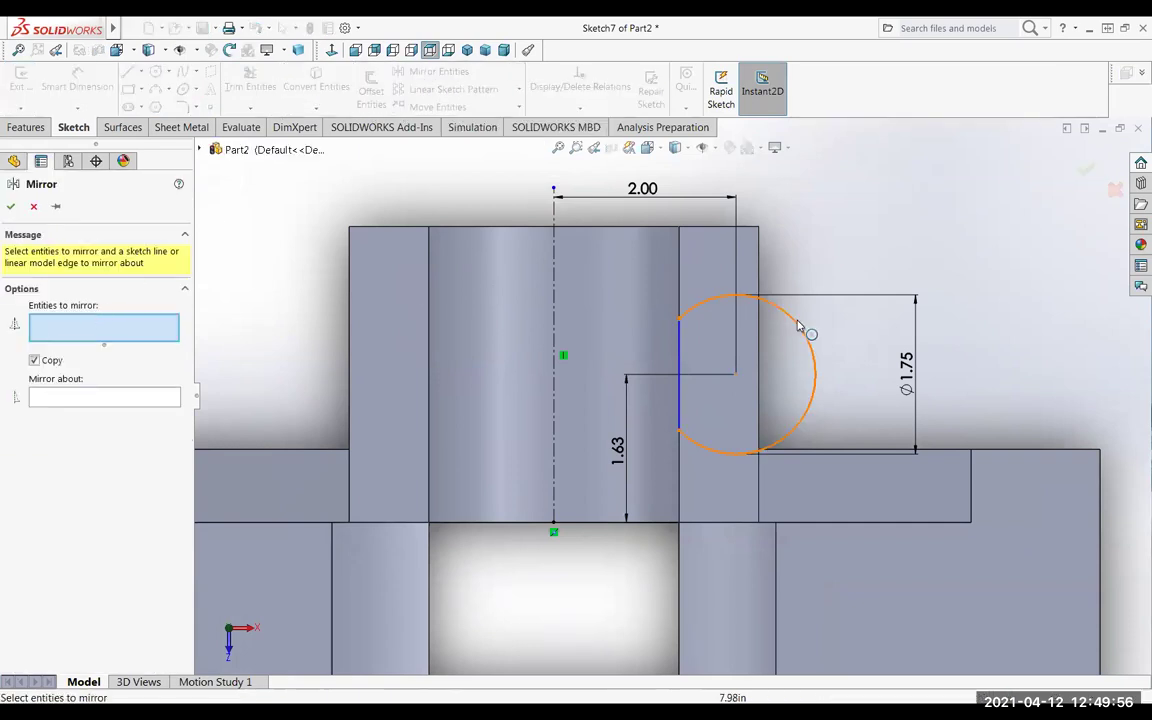
click(810, 348)
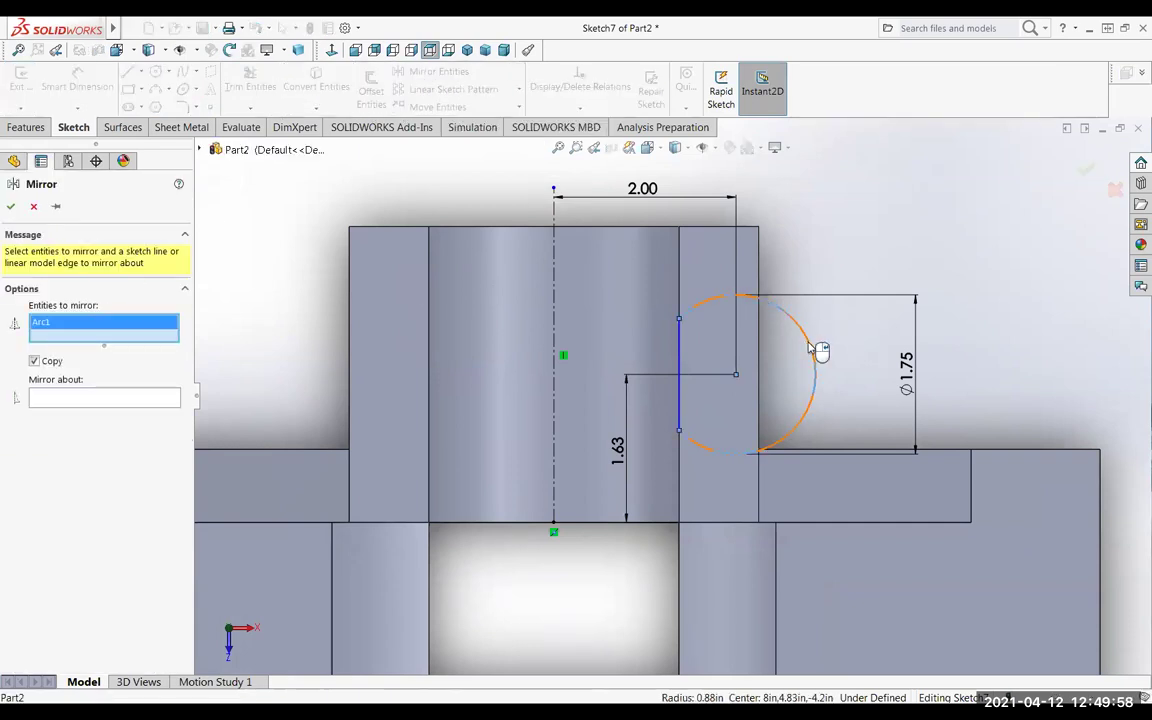
click(681, 364)
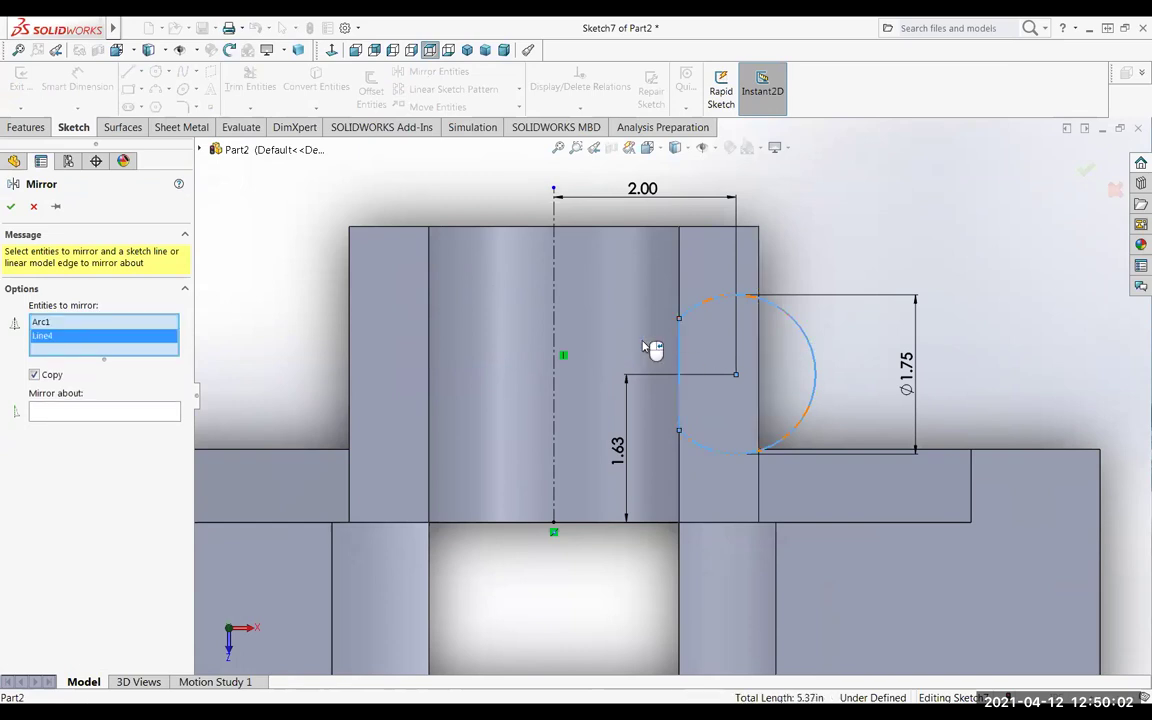
click(50, 414)
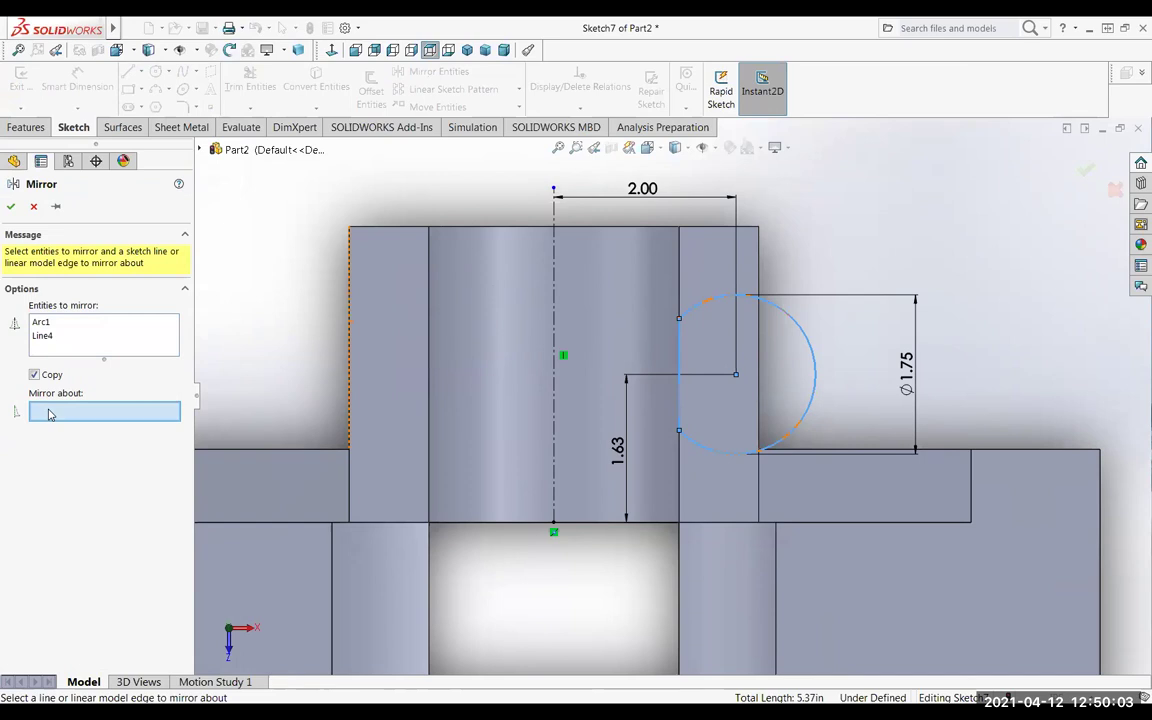
click(556, 404)
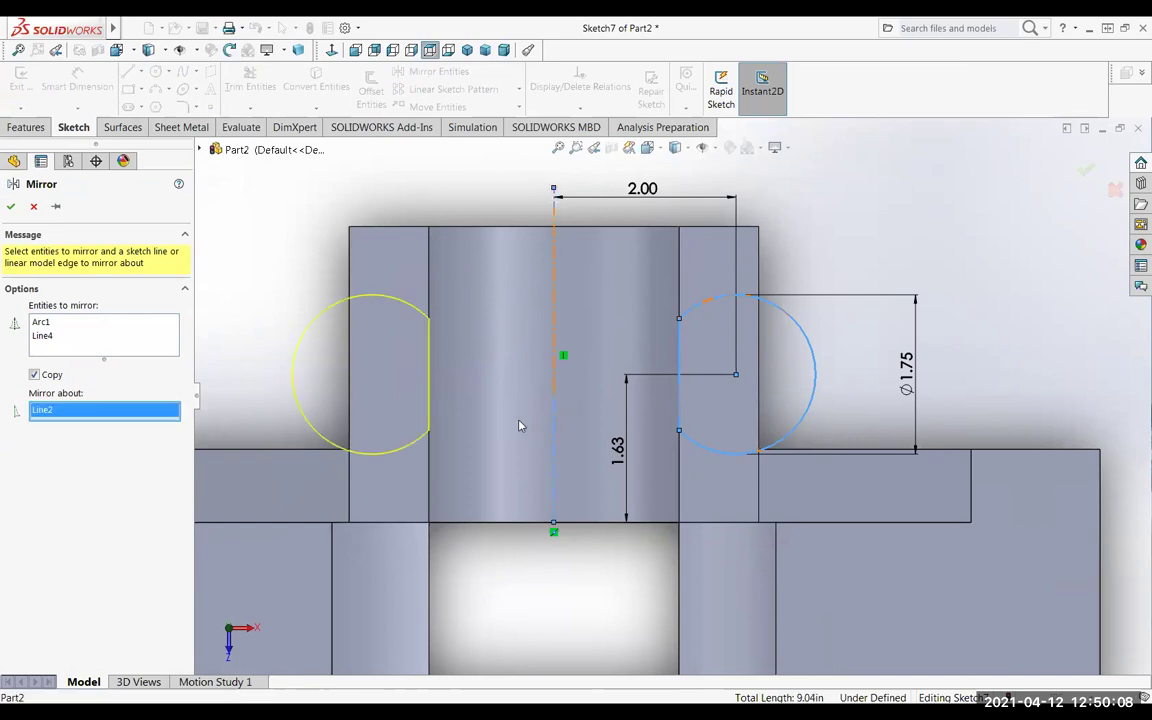
click(11, 206)
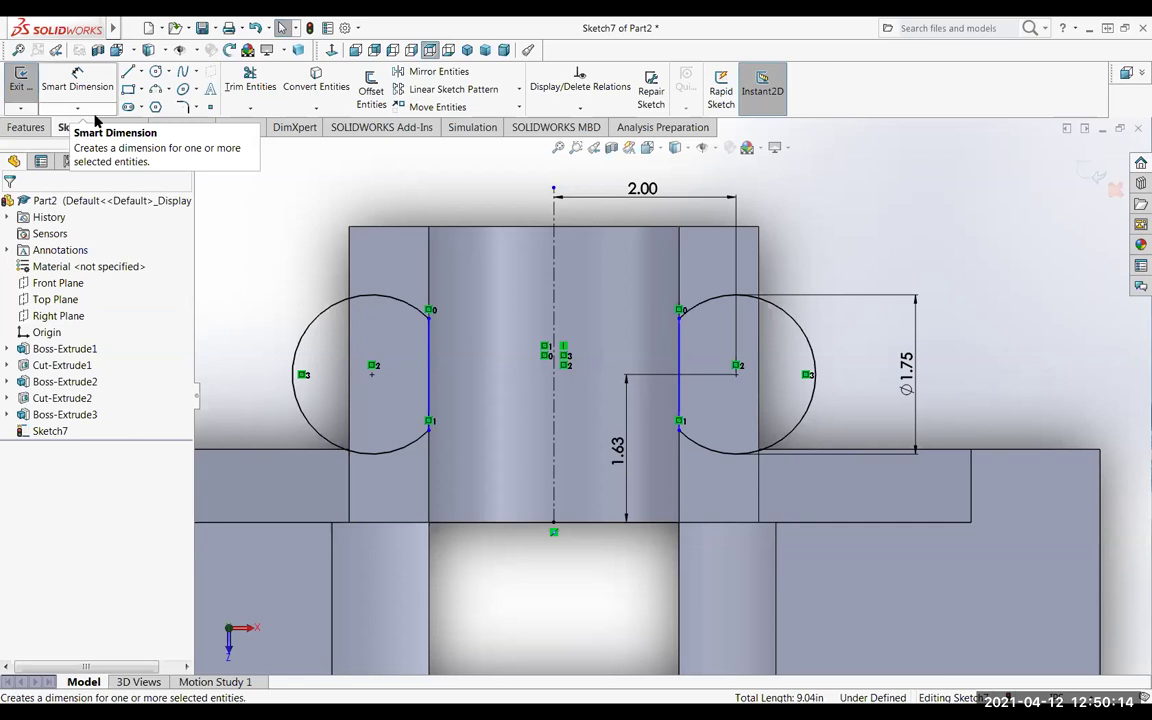
Extrude both trimmed circle profiles as blind bosses 1.375 in deep, reversed downward along the block and merged with it.
click(20, 80)
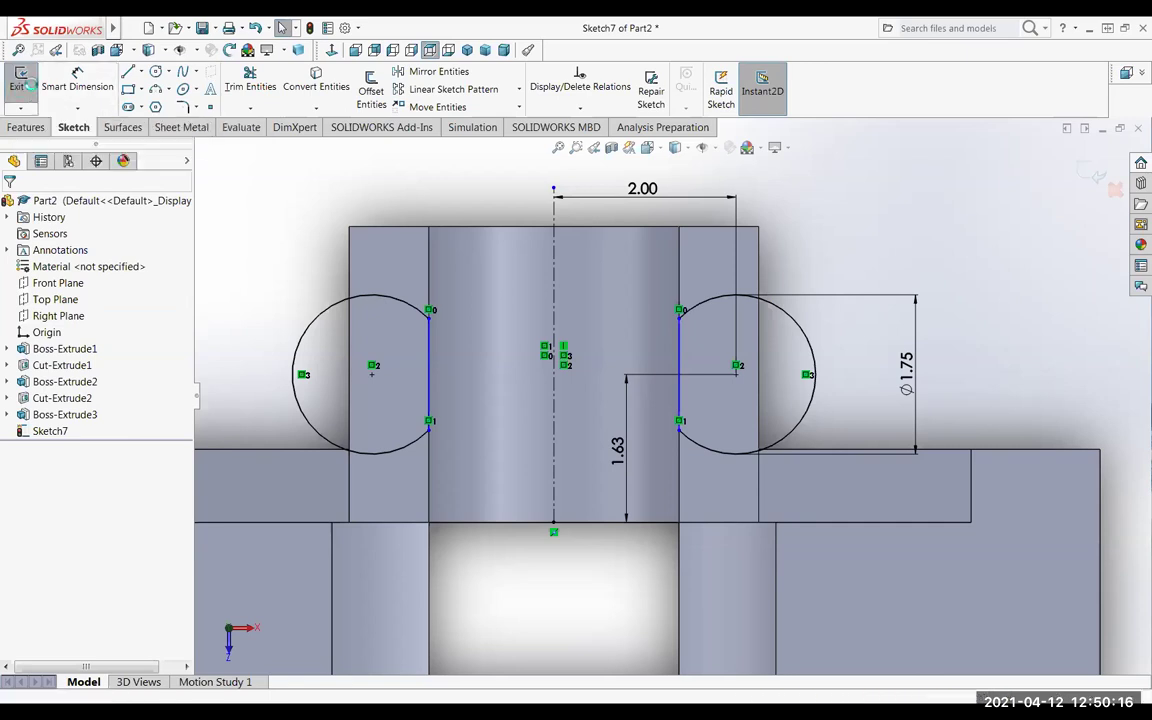
mouse_move(258, 371)
middle_down()
mouse_move(290, 172)
mouse_move(273, 123)
middle_up()
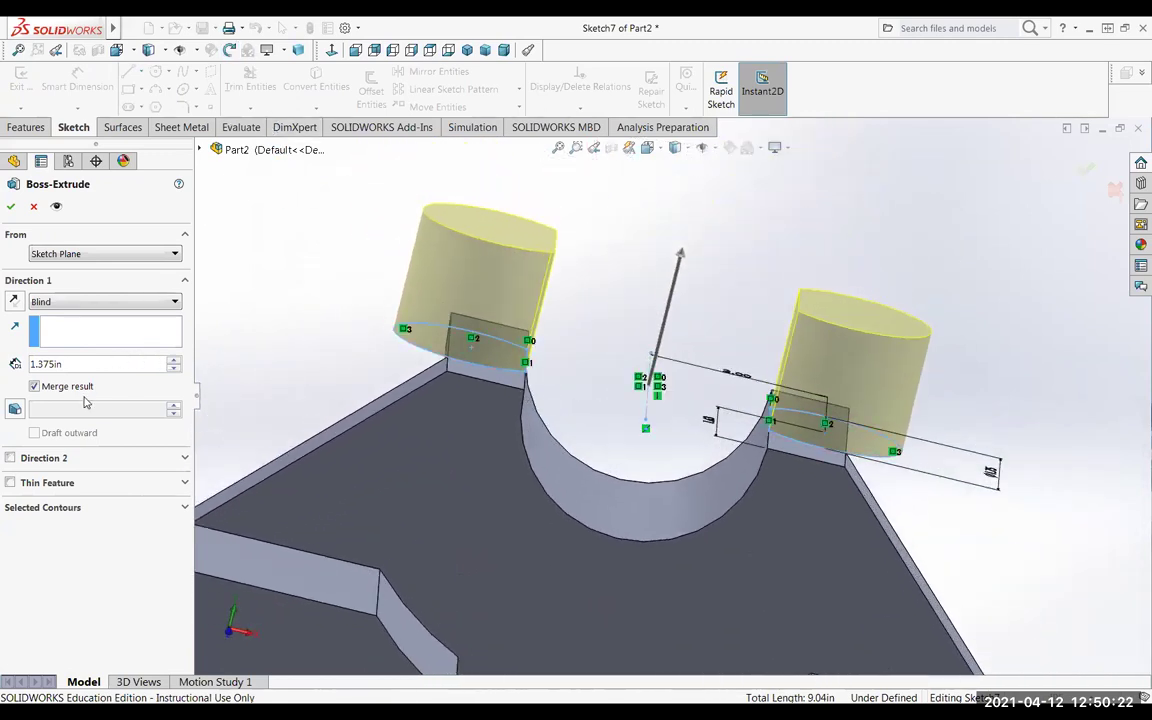
click(15, 301)
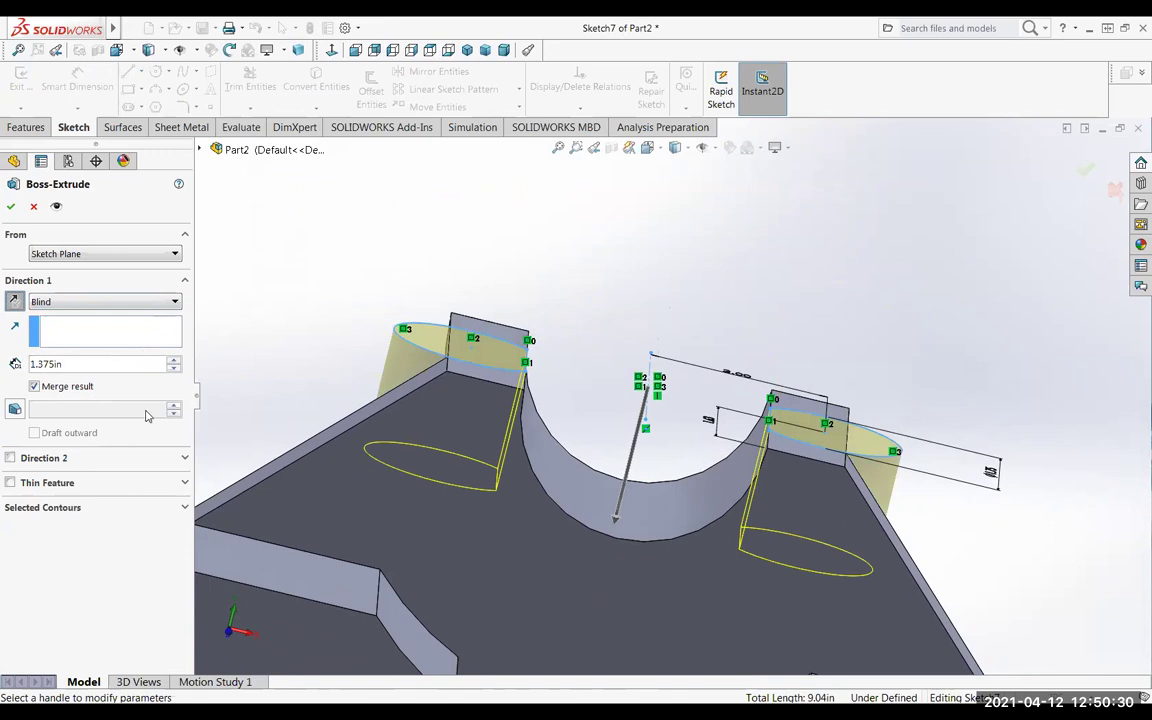
mouse_move(265, 393)
middle_down()
mouse_move(427, 496)
mouse_move(509, 530)
mouse_move(529, 481)
mouse_move(316, 447)
mouse_move(350, 486)
mouse_move(311, 532)
mouse_move(324, 465)
mouse_move(312, 516)
middle_up()
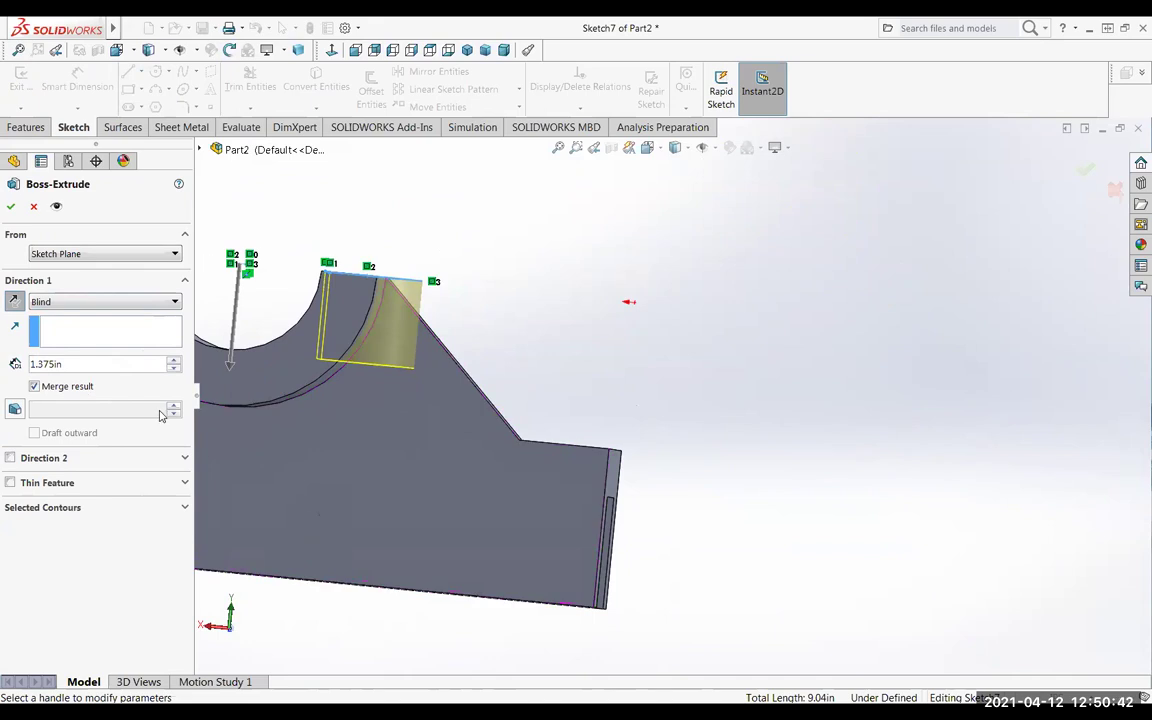
click(11, 207)
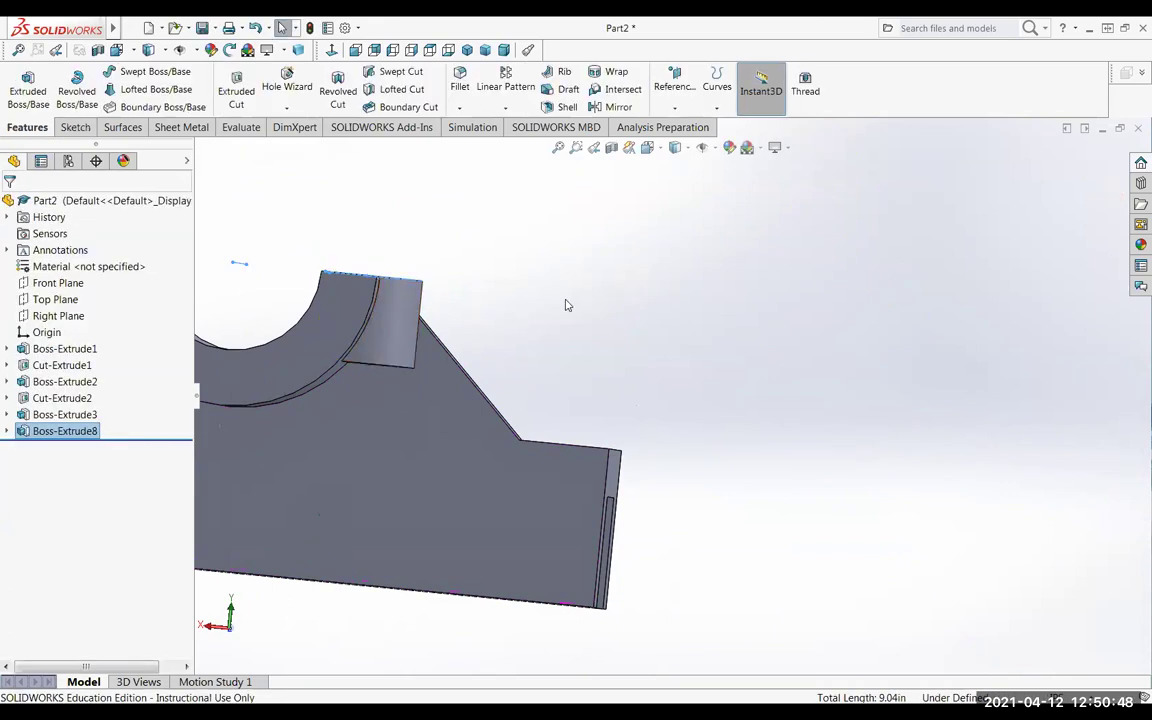
Start a cut sketch on the bosses' top face and draw a circle concentric with each boss, radii about 0.39 in and 0.42 in.
middle_drag(533, 303, 535, 275)
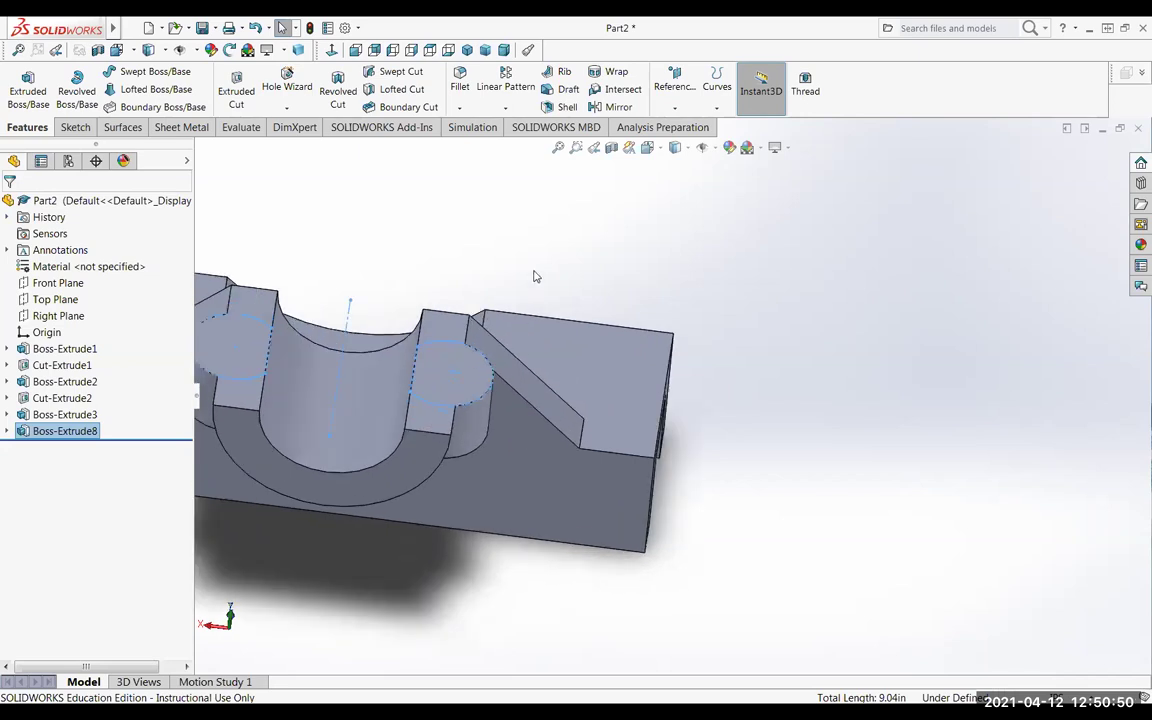
middle_drag(590, 305, 452, 465)
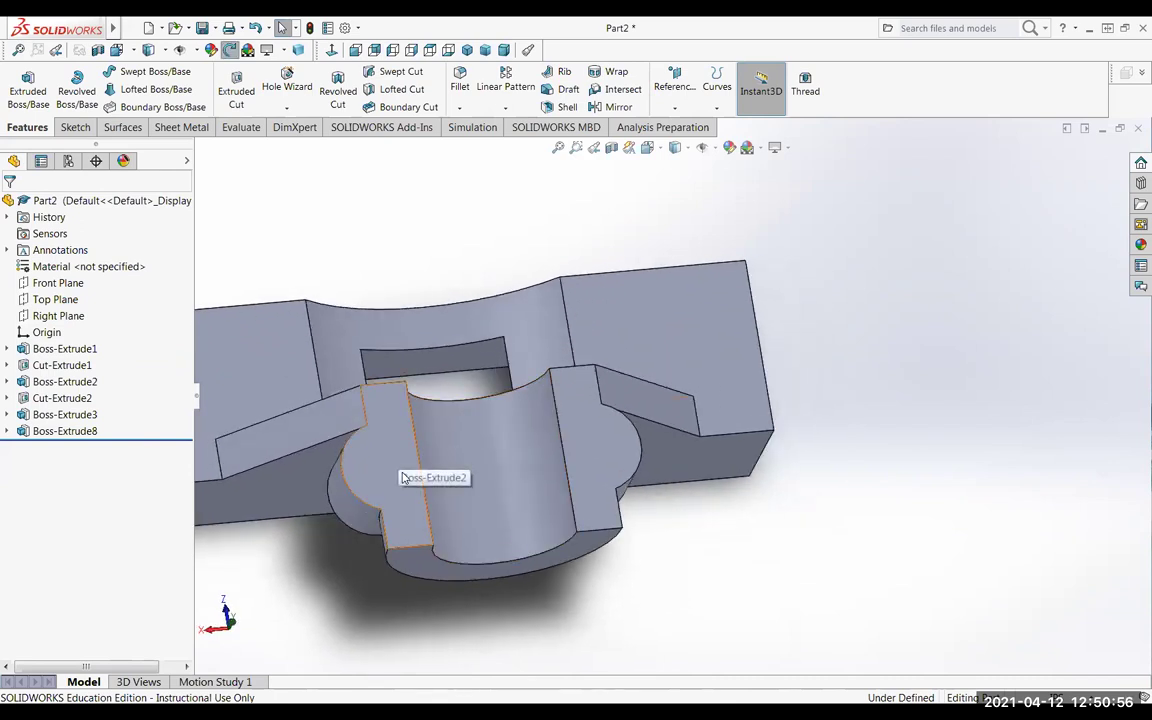
click(403, 478)
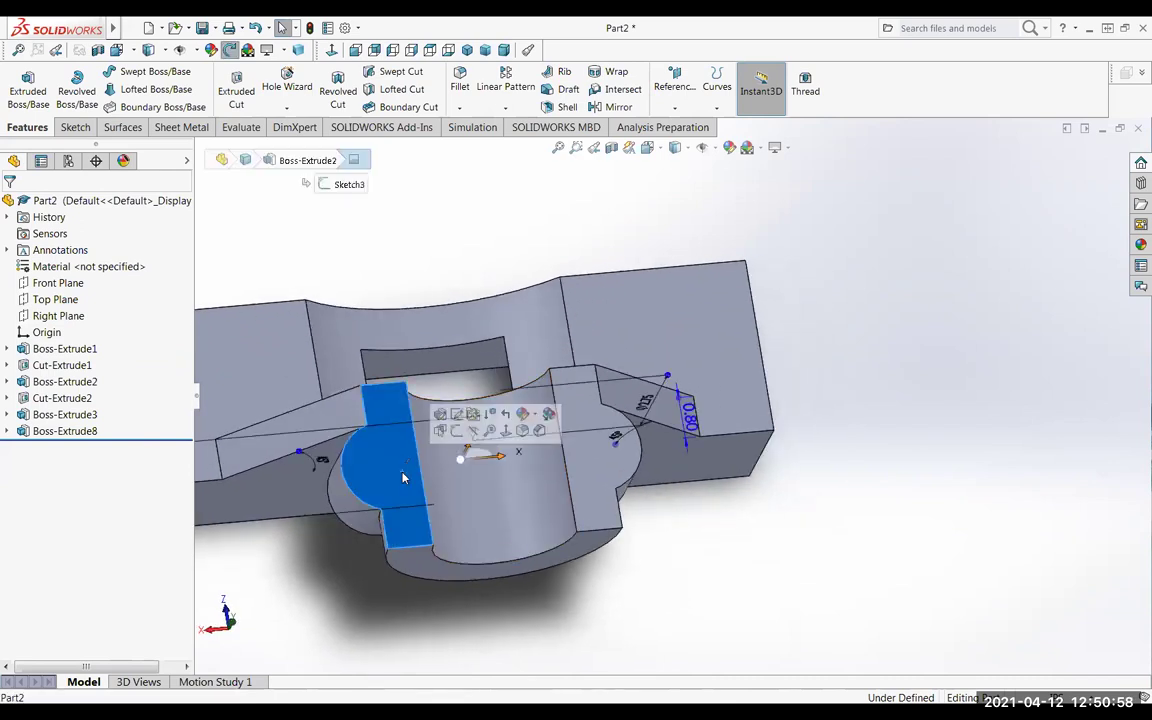
click(498, 436)
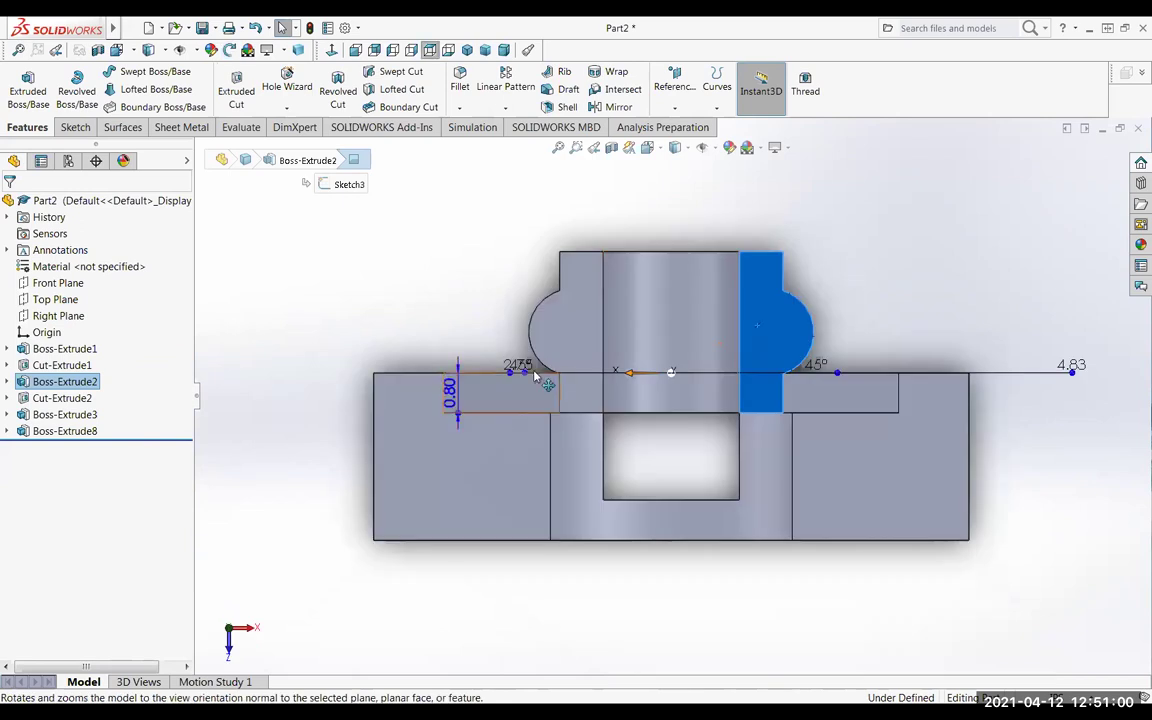
click(236, 90)
click(155, 74)
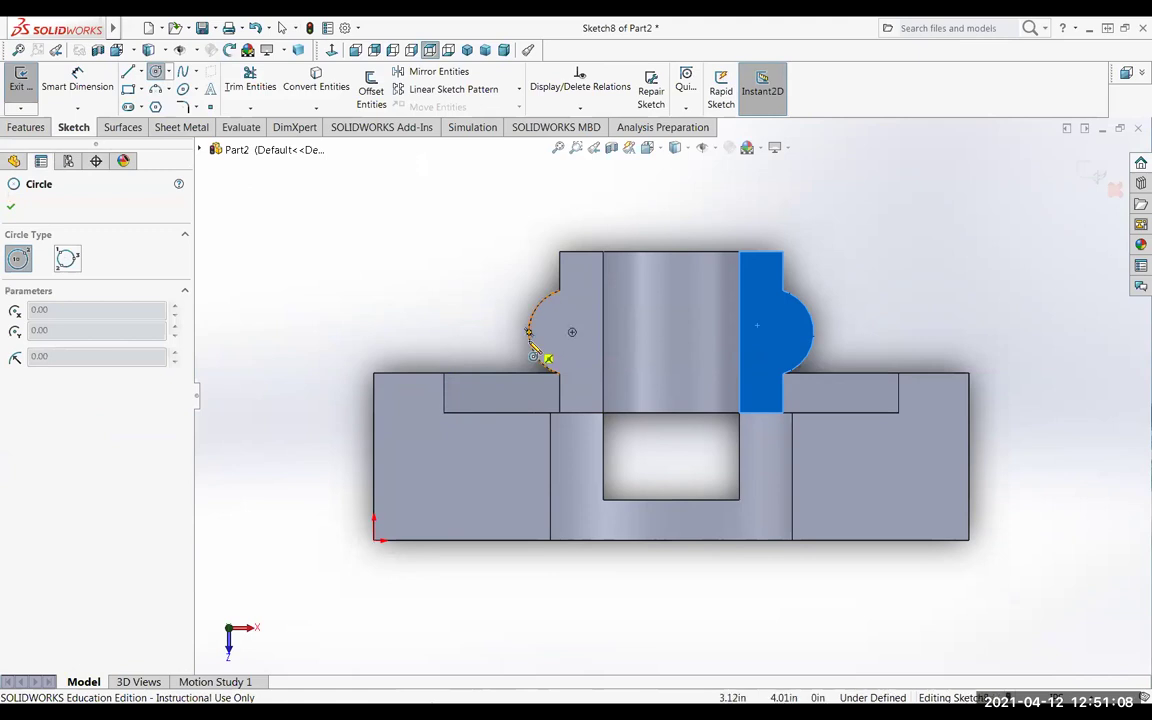
click(573, 333)
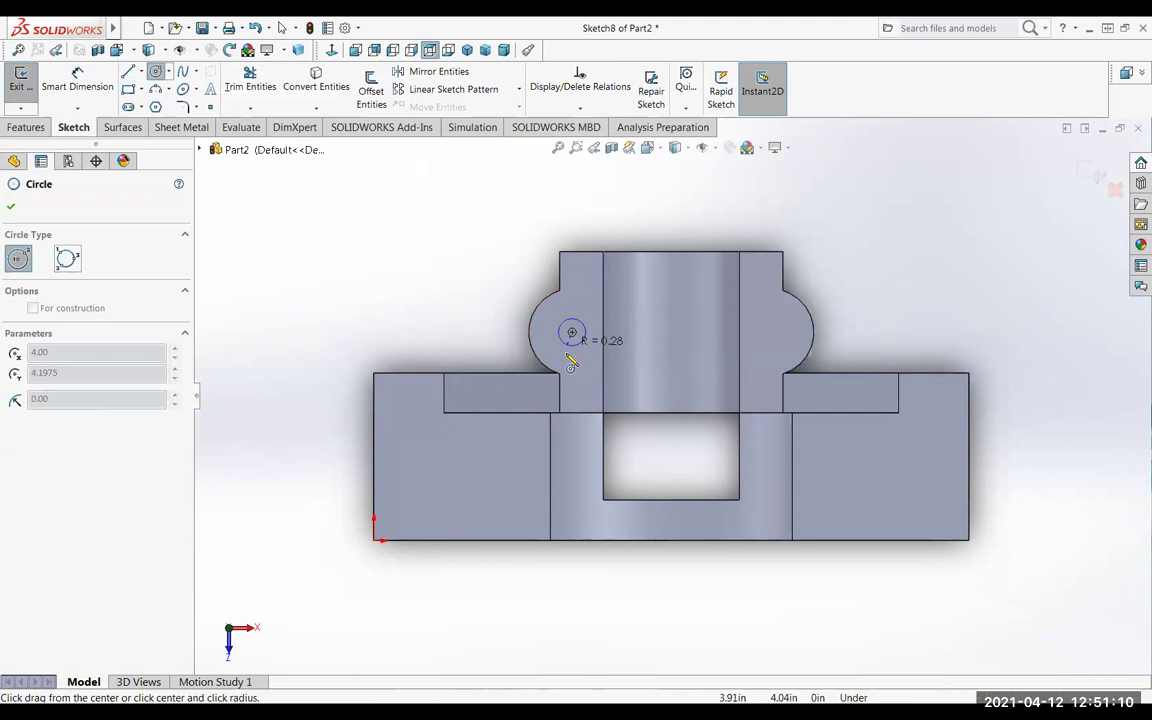
click(569, 361)
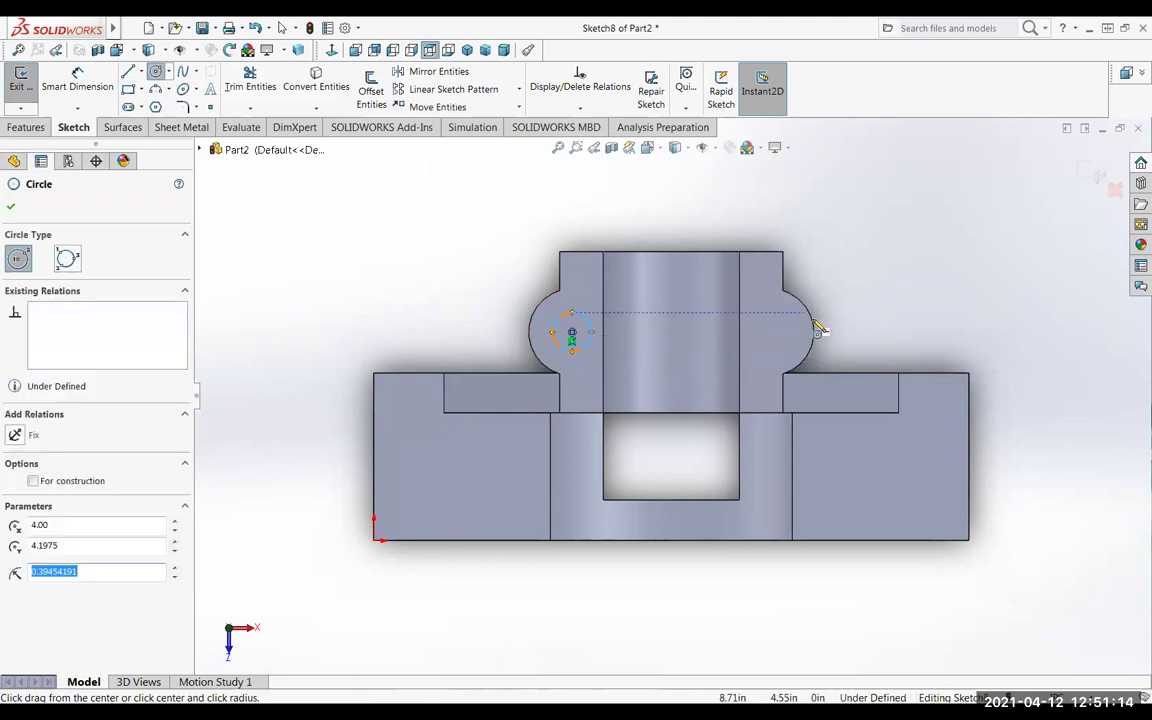
click(770, 332)
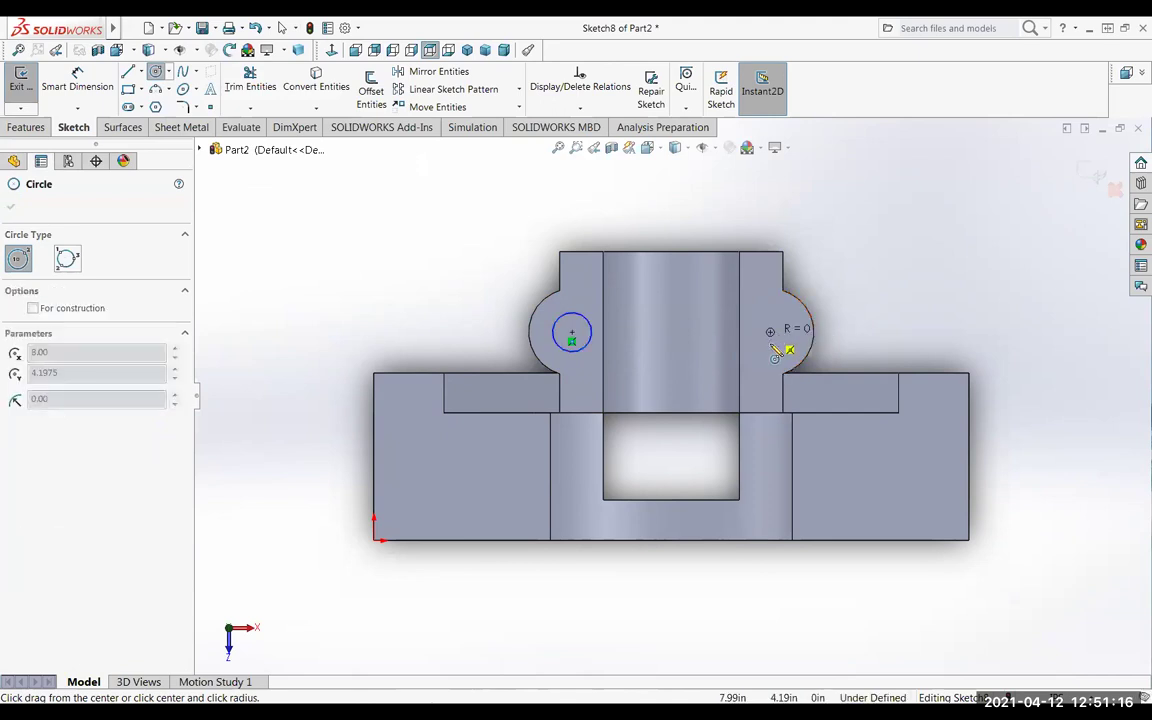
click(773, 353)
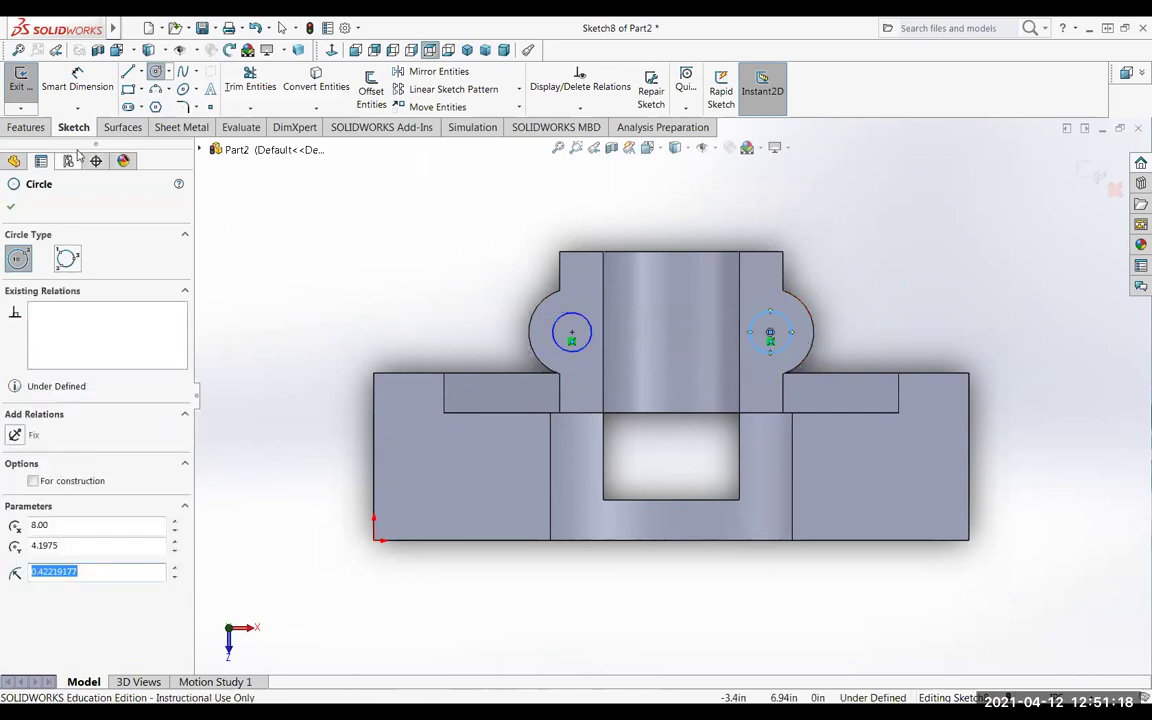
Dimension the diameters of both concentric circles to 0.875 in.
click(77, 88)
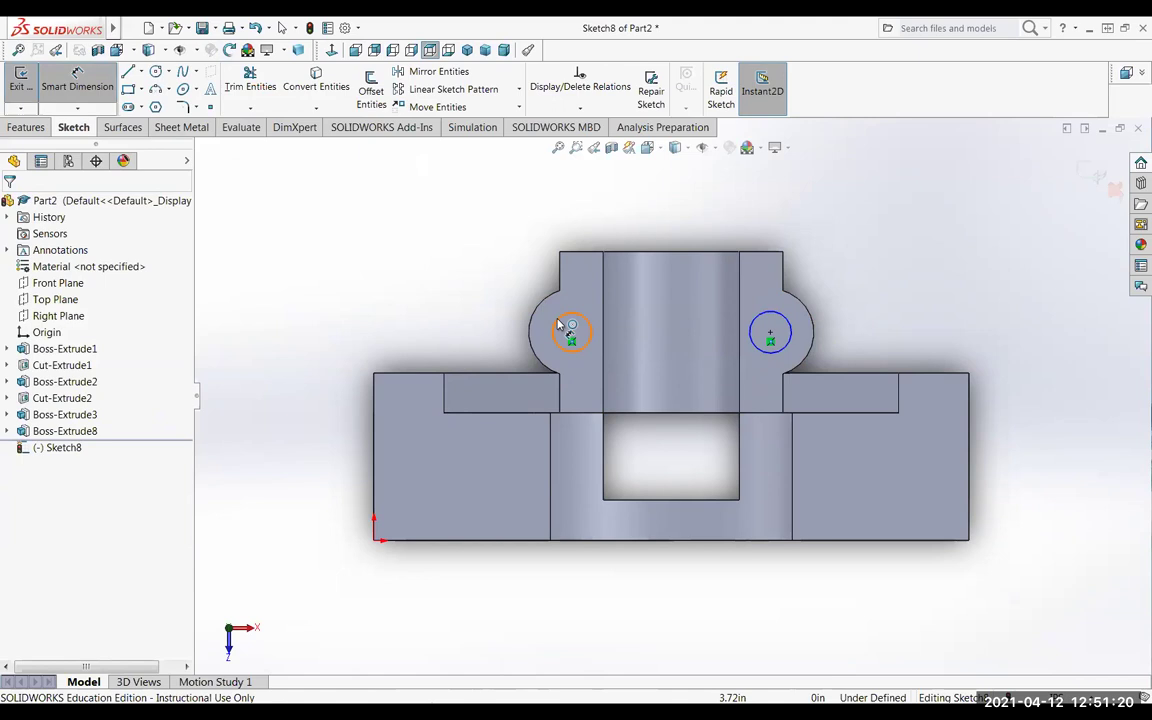
click(553, 326)
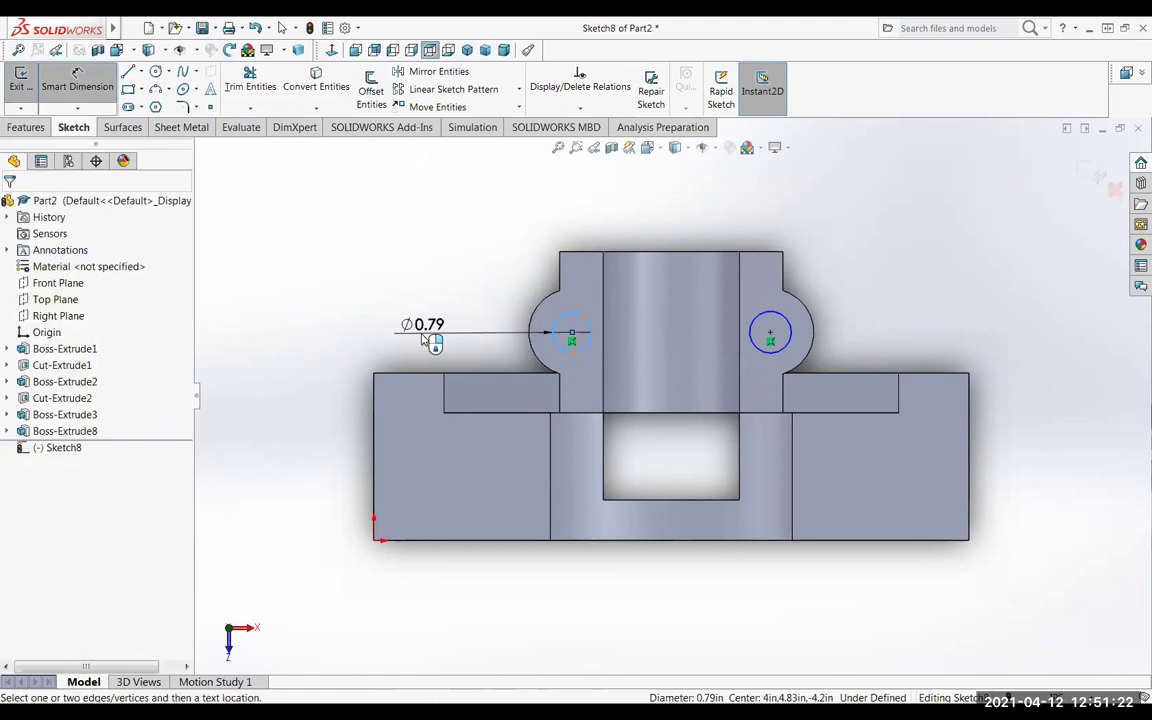
click(424, 338)
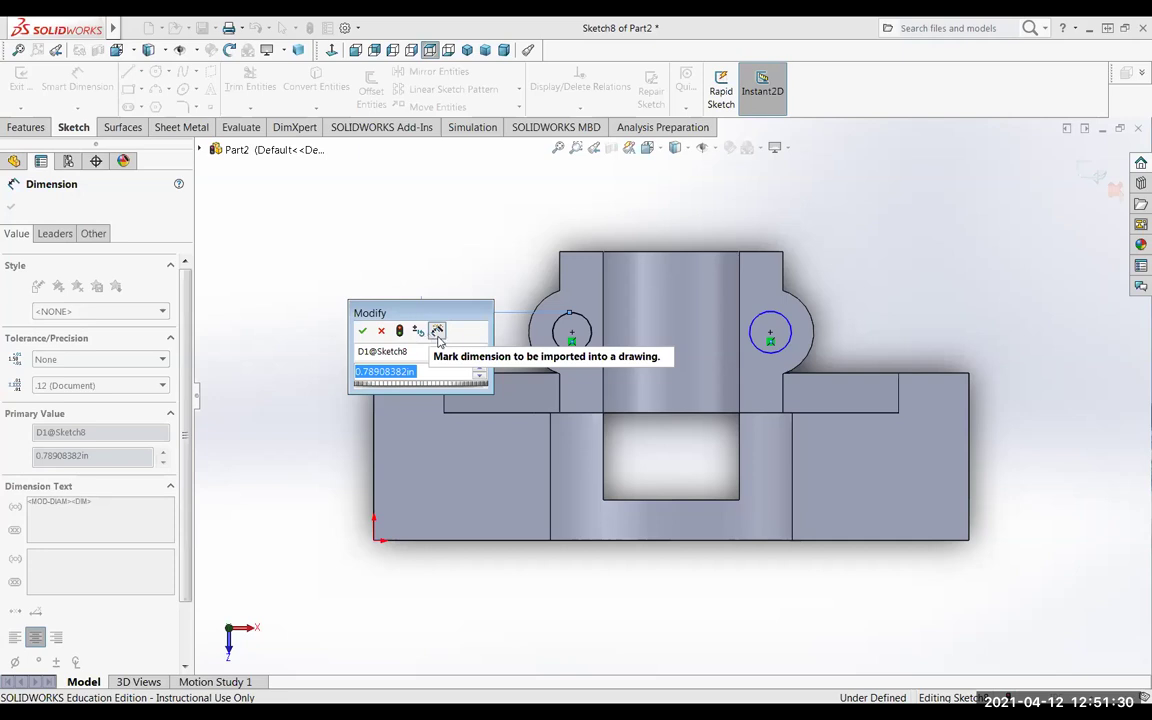
text(7/8)
key(Return)
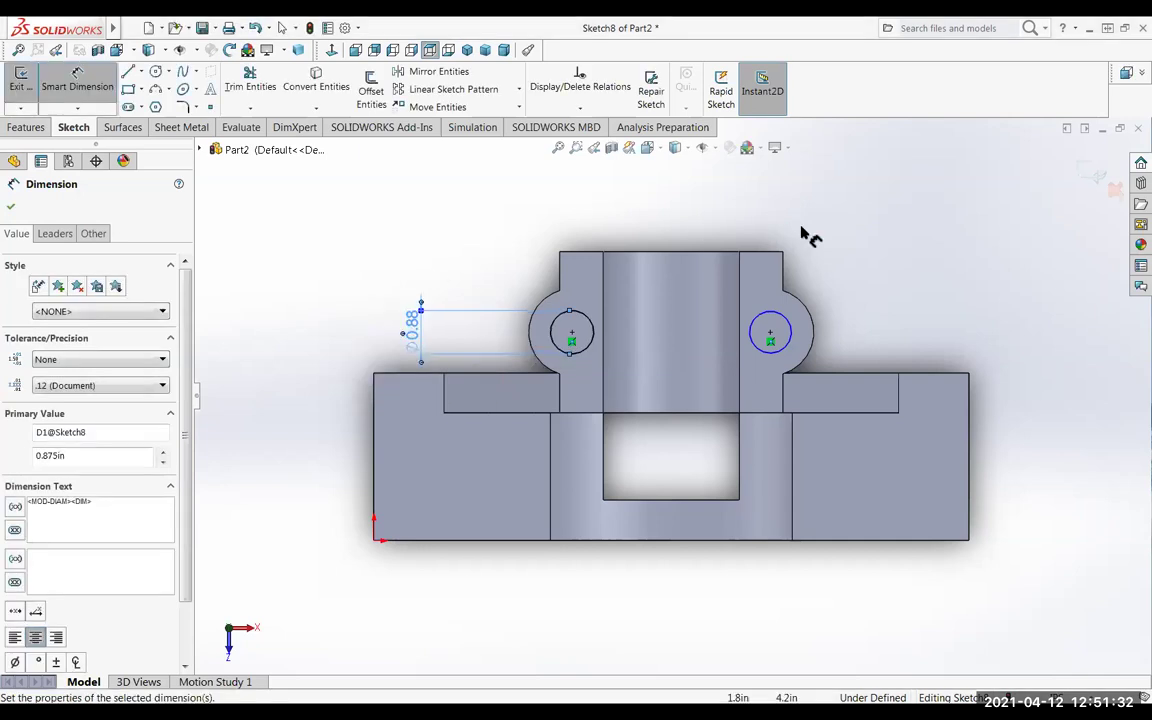
click(789, 326)
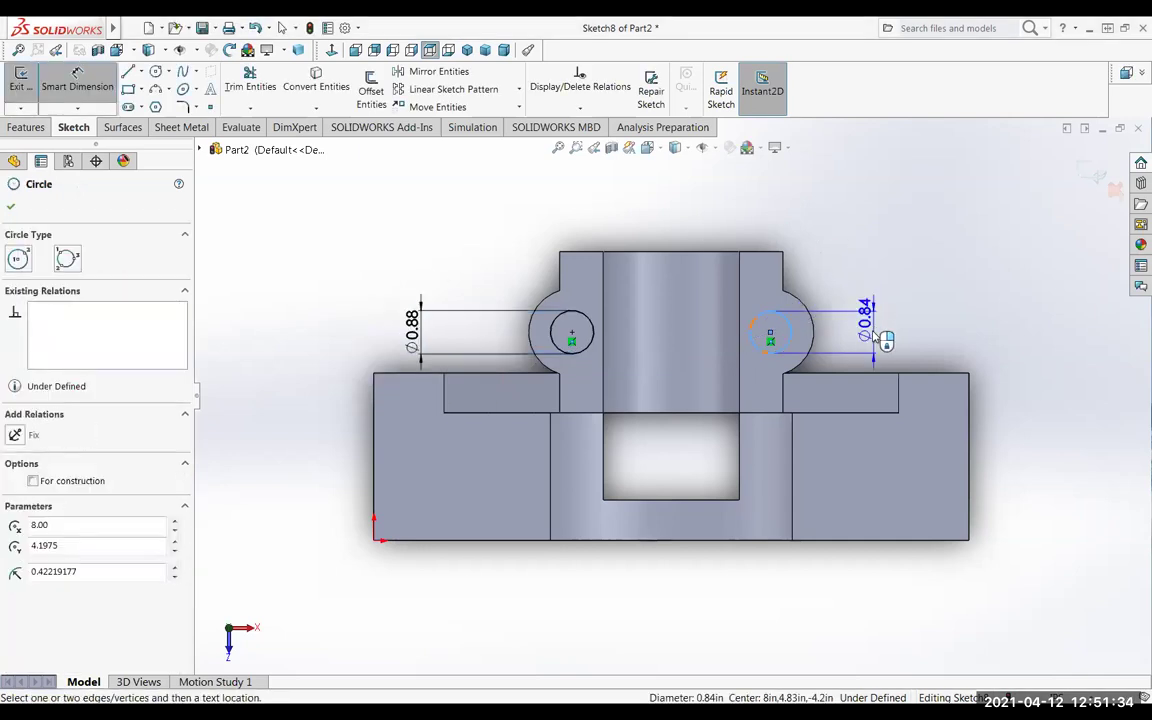
click(876, 341)
click(876, 341)
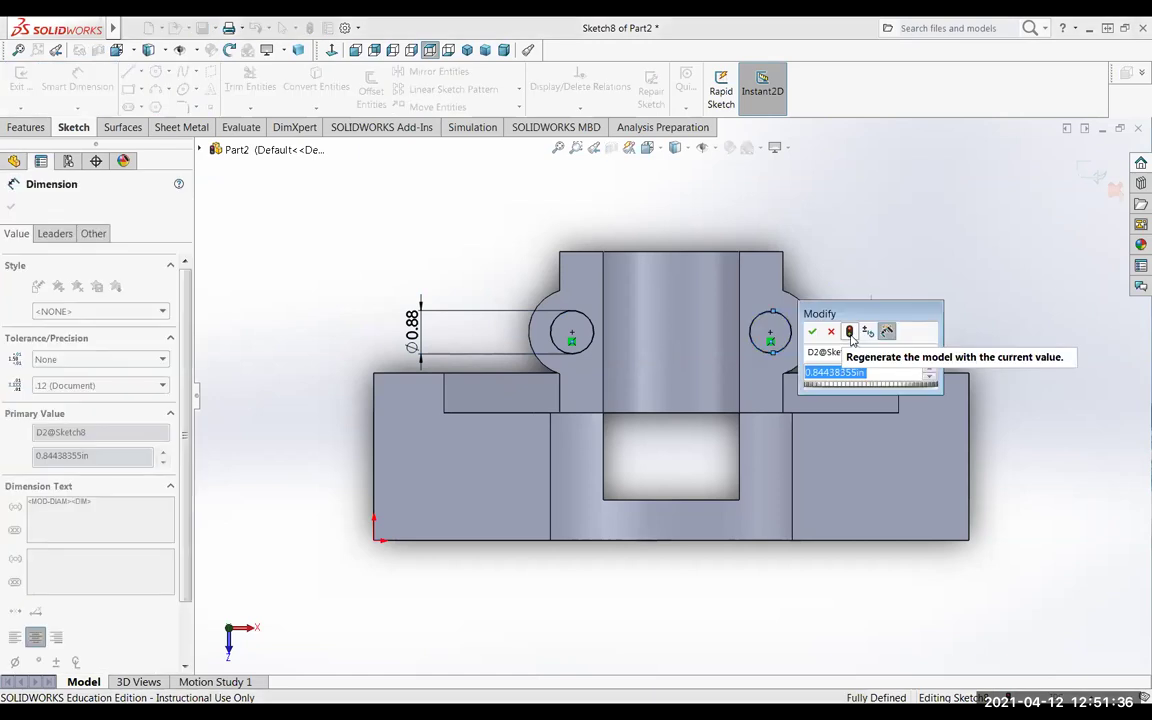
text(0.88)
key(Return)
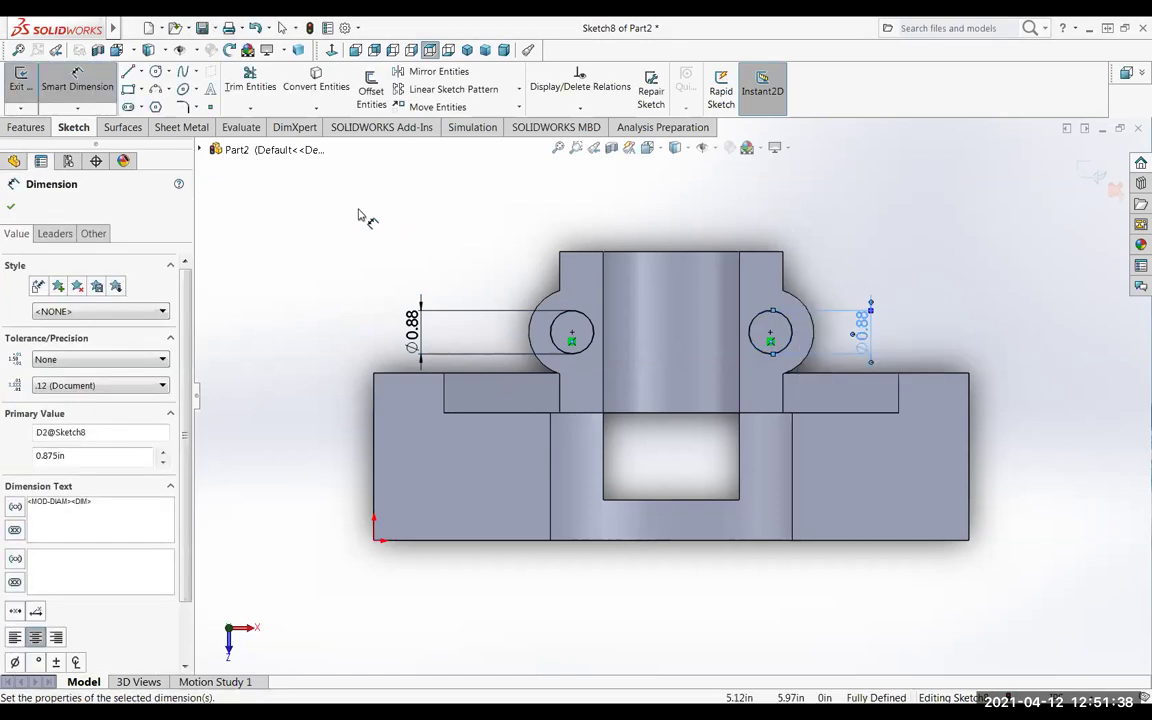
click(11, 205)
Cut both circles as holes with the Through All end condition.
key(x)
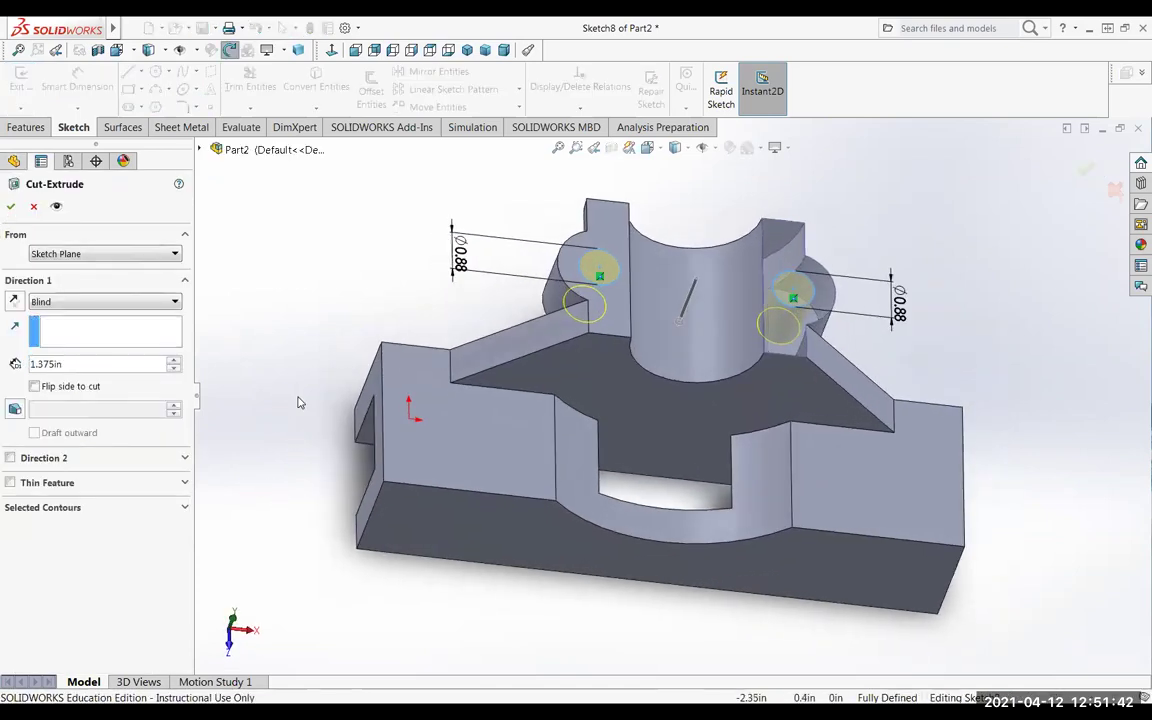
click(94, 309)
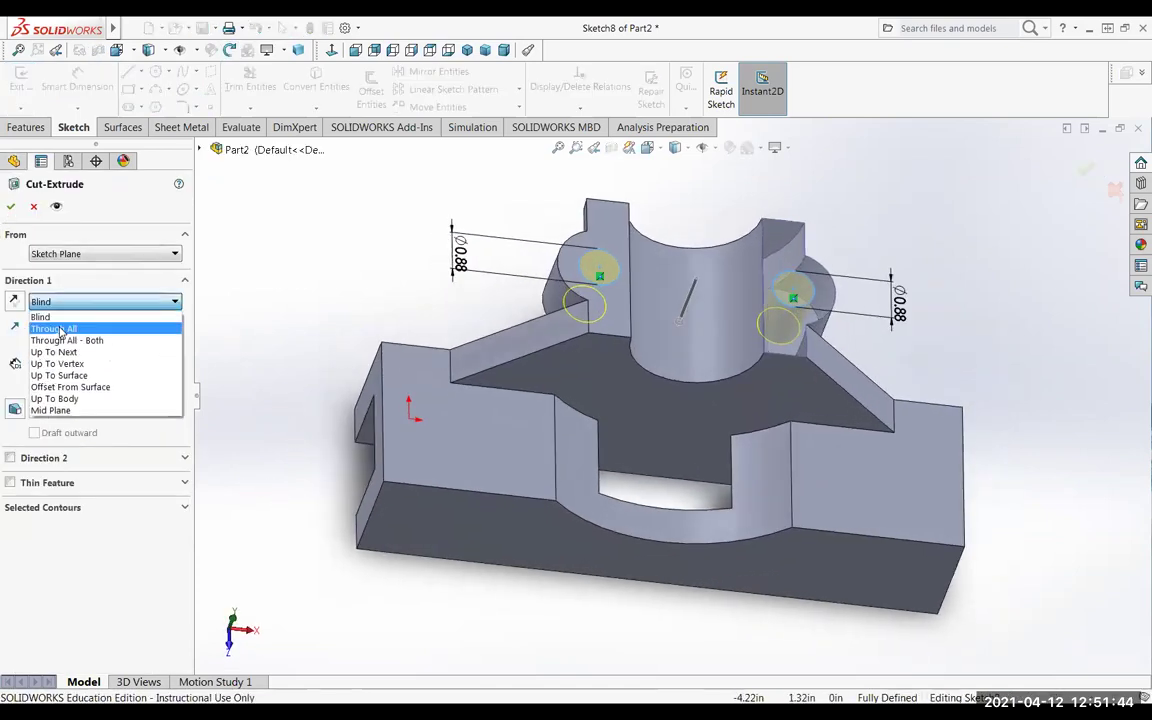
click(60, 326)
click(11, 207)
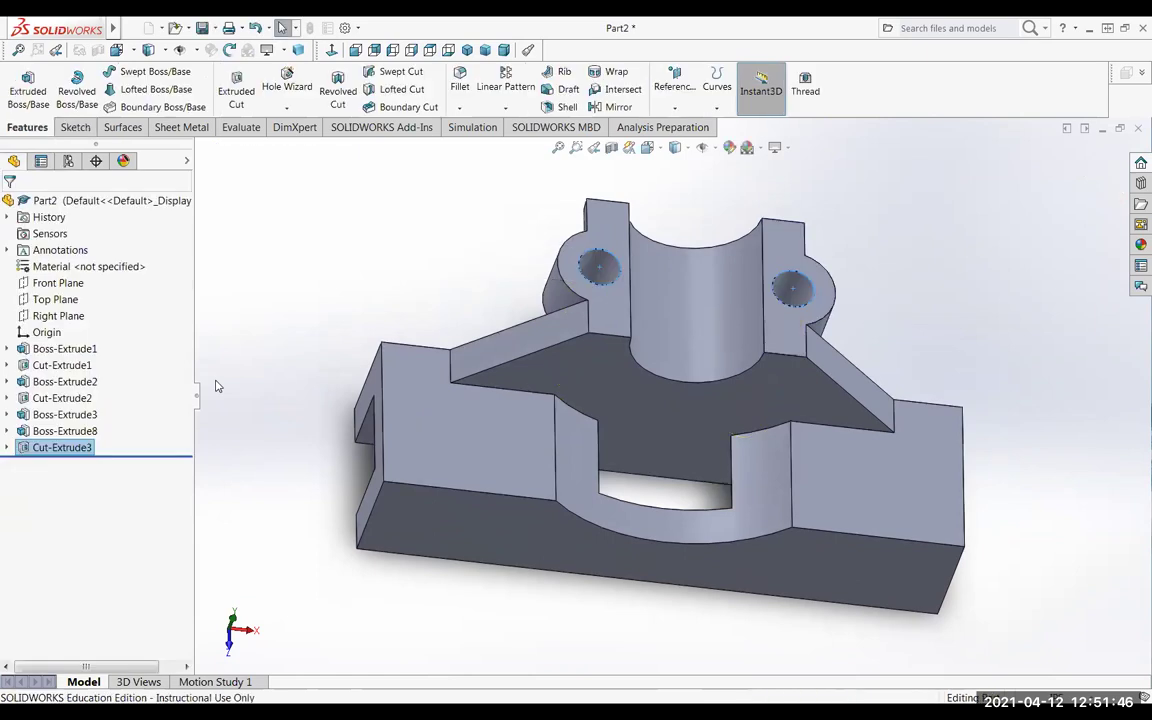
Chamfer the semicircular edges at both ends of the U-shaped groove at 0.125 in and 45 degrees.
middle_drag(198, 418, 212, 463)
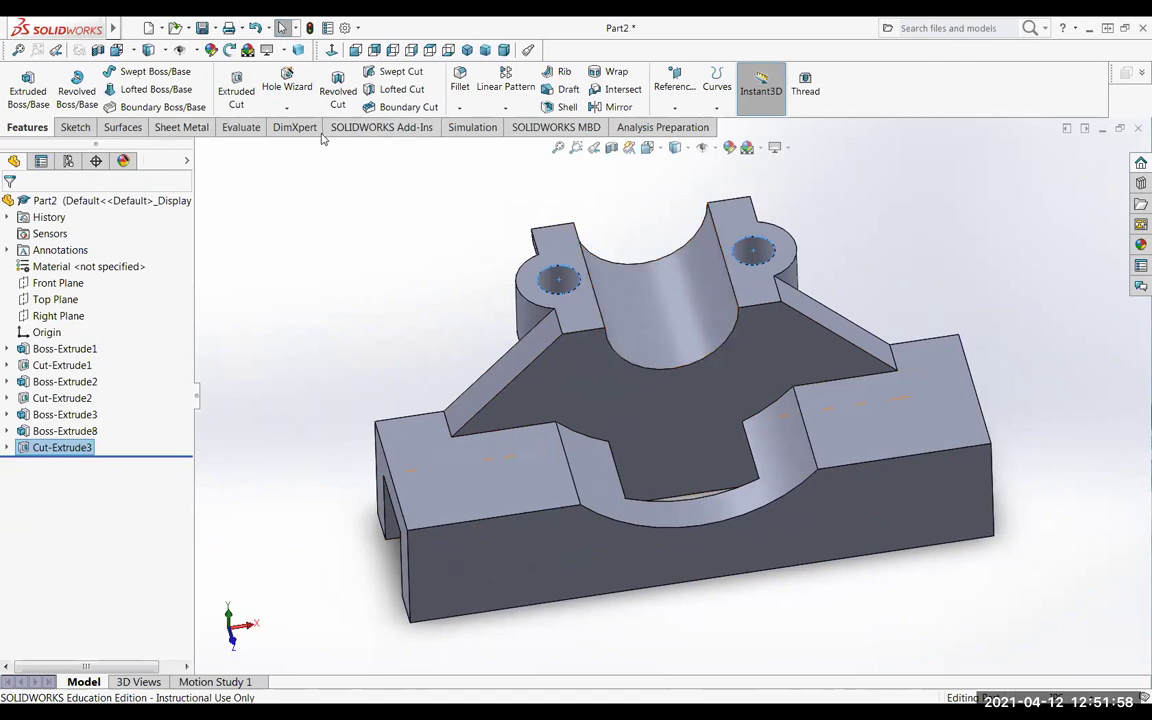
click(459, 108)
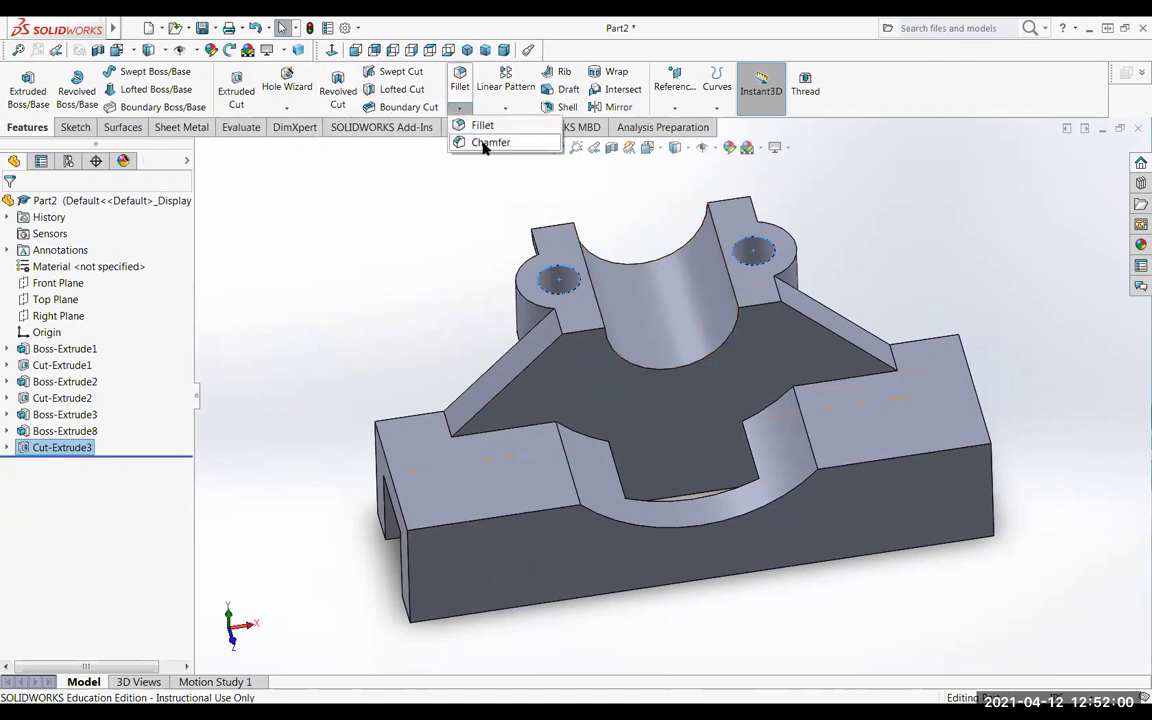
click(483, 145)
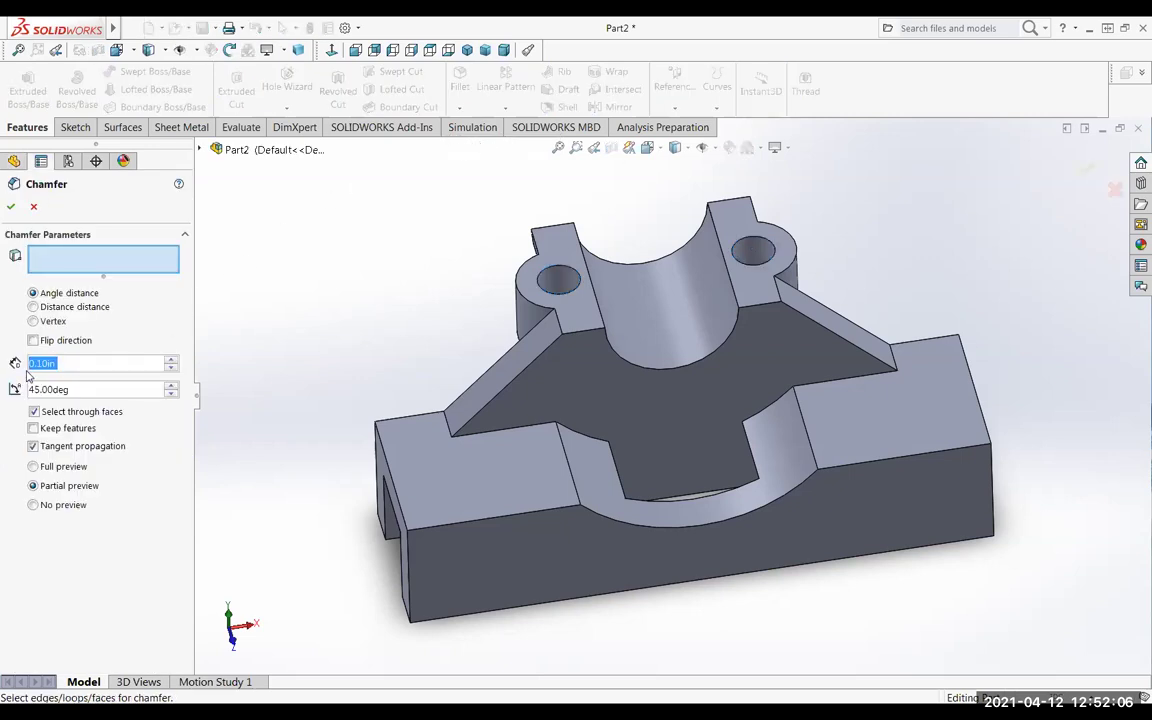
text(.125)
key(Return)
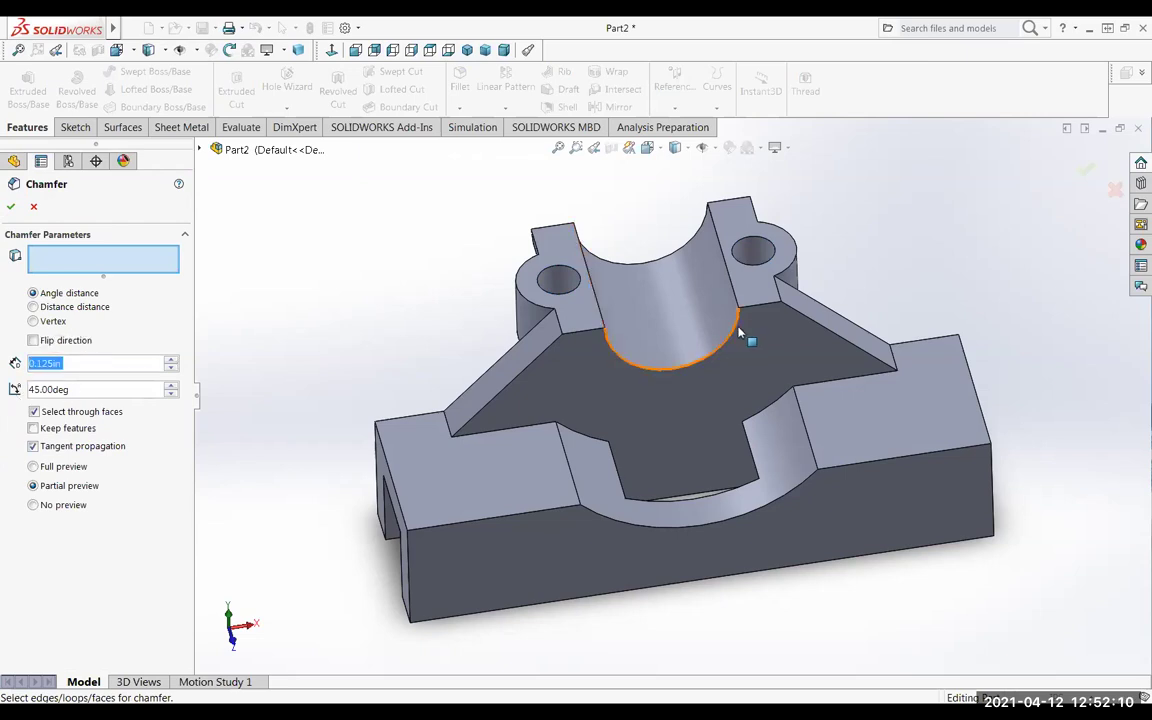
click(697, 367)
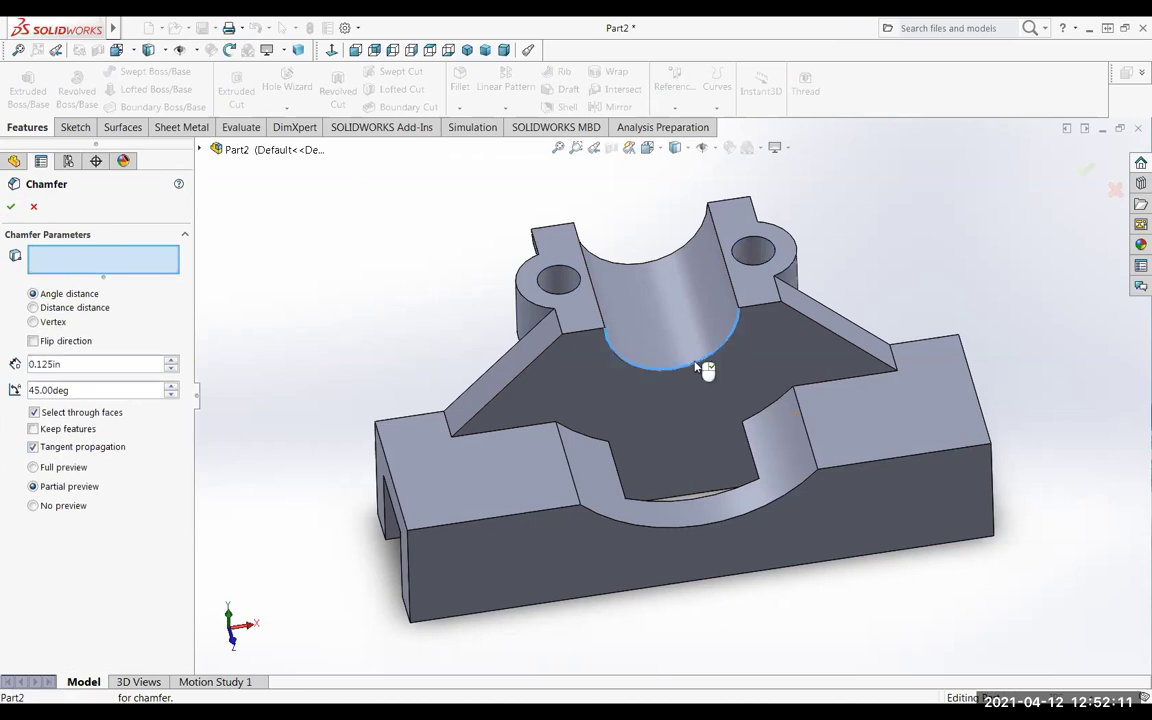
click(647, 264)
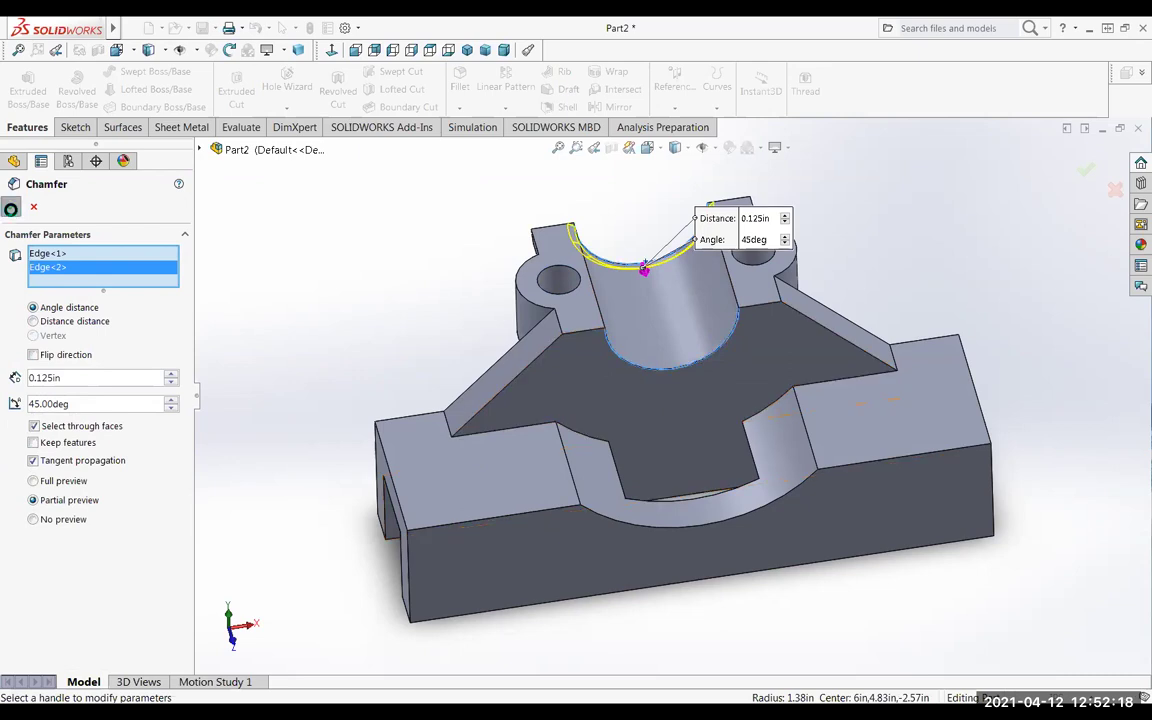
click(11, 207)
Start a cut sketch on the bosses' underside and draw a 0.875 in radius circle around the left hole, matching the boss's outer arc.
middle_drag(268, 391, 255, 363)
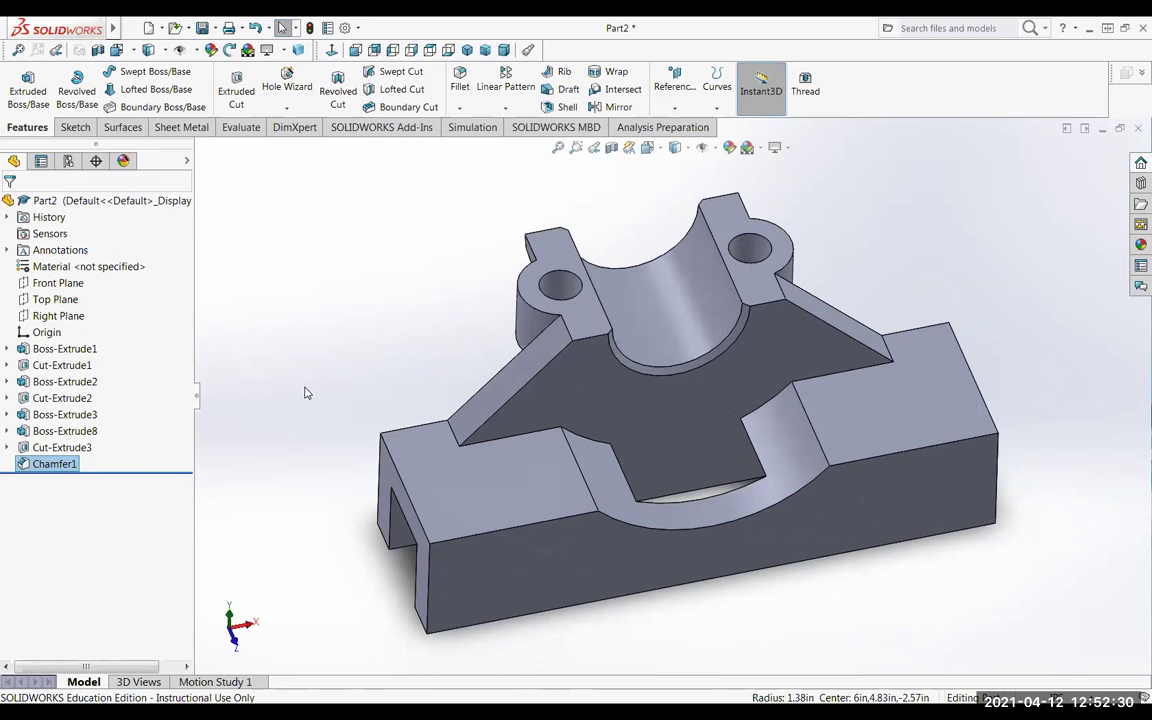
middle_drag(446, 446, 754, 366)
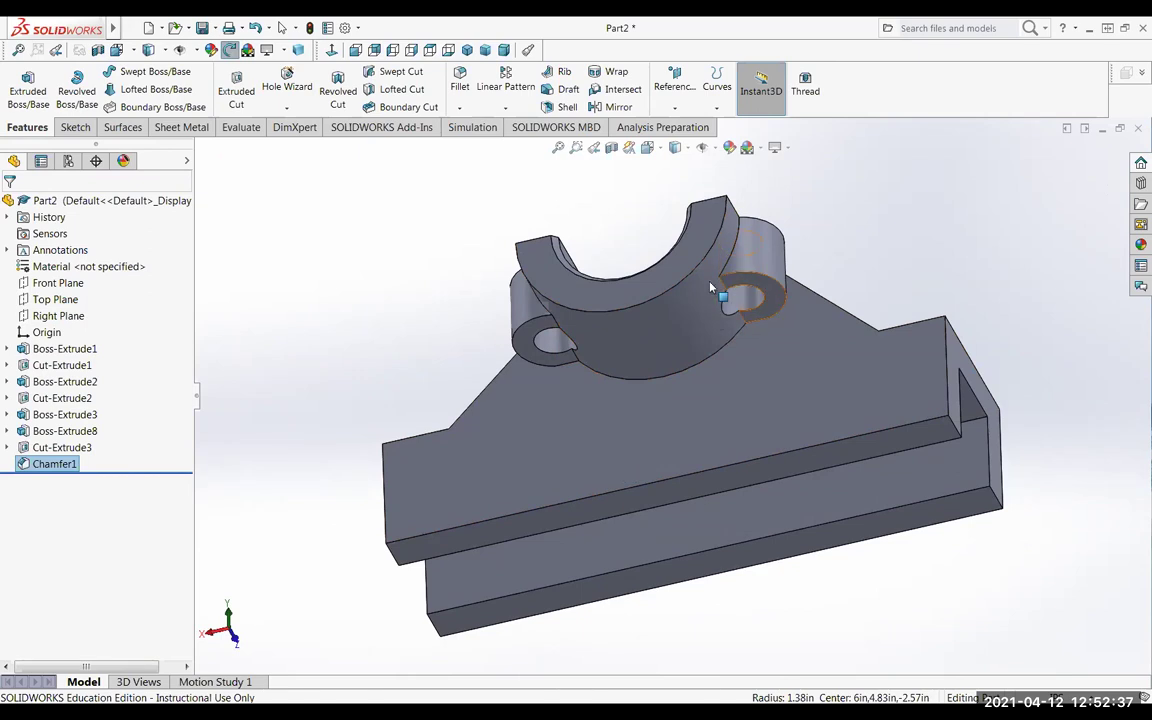
click(775, 310)
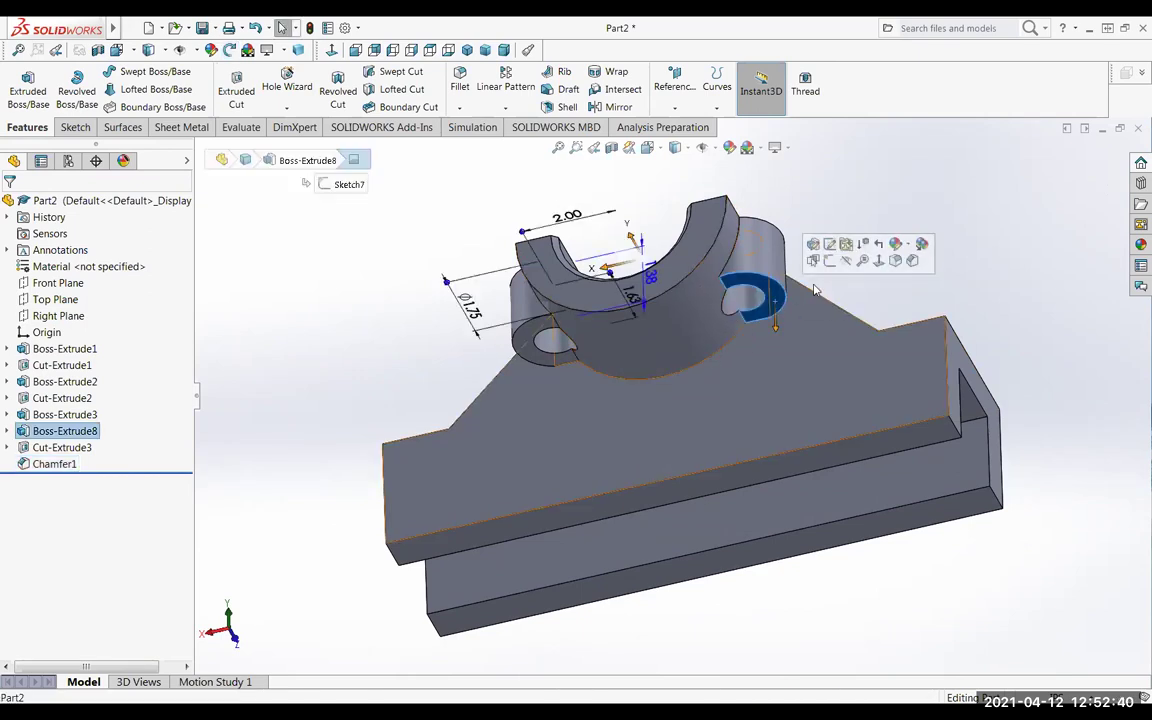
click(878, 262)
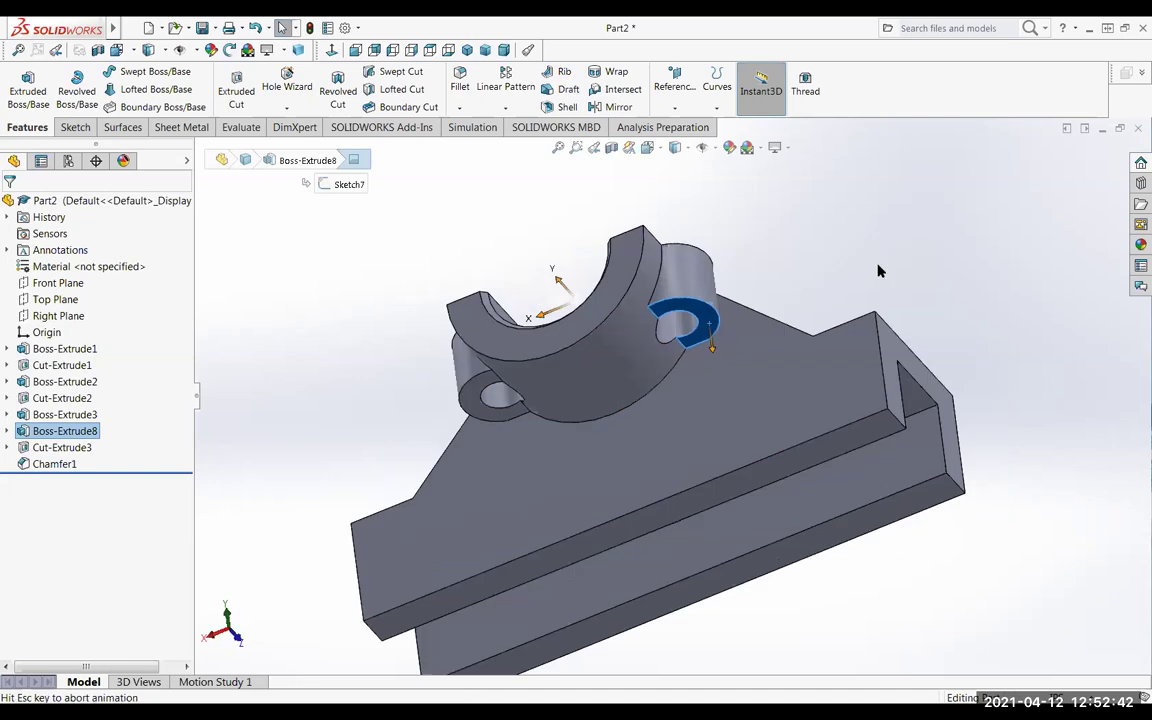
scroll(572, 473, up, 1)
scroll(565, 450, down, 4)
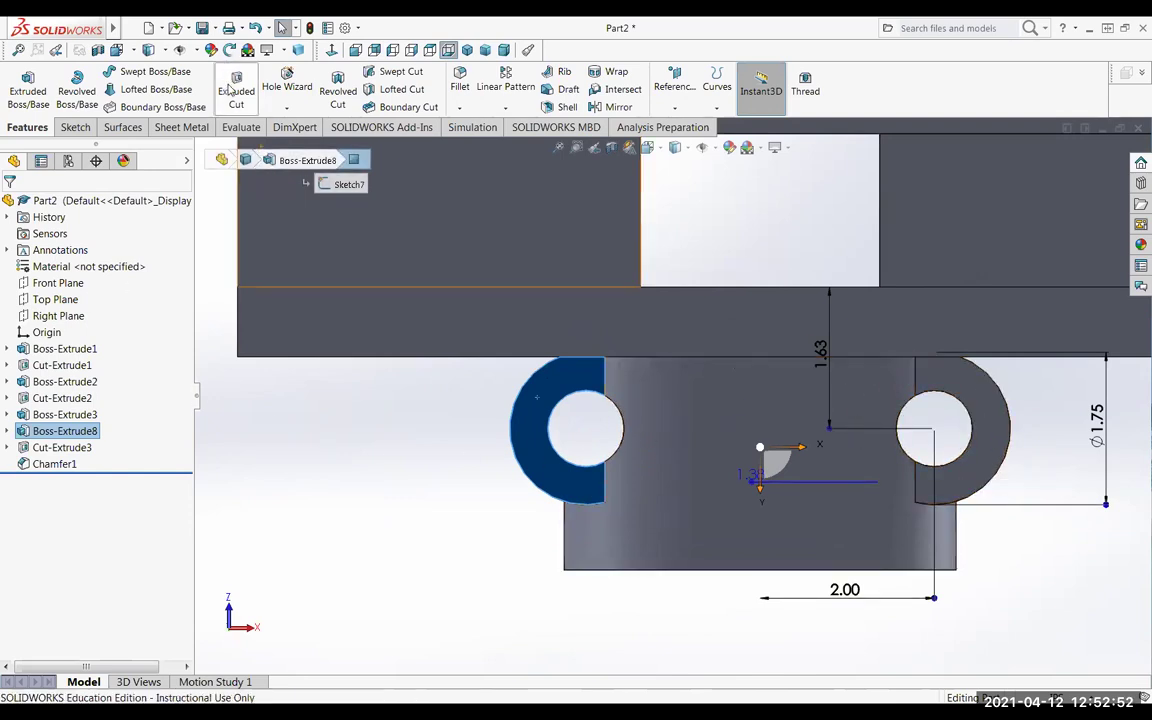
click(229, 90)
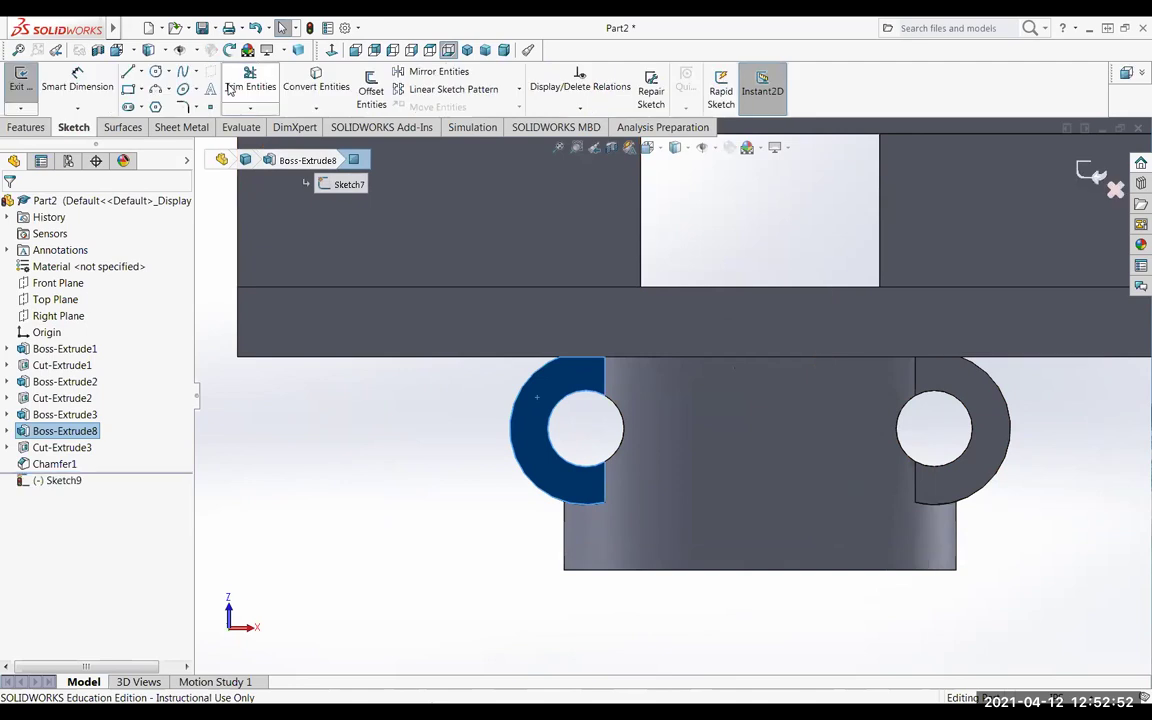
click(155, 72)
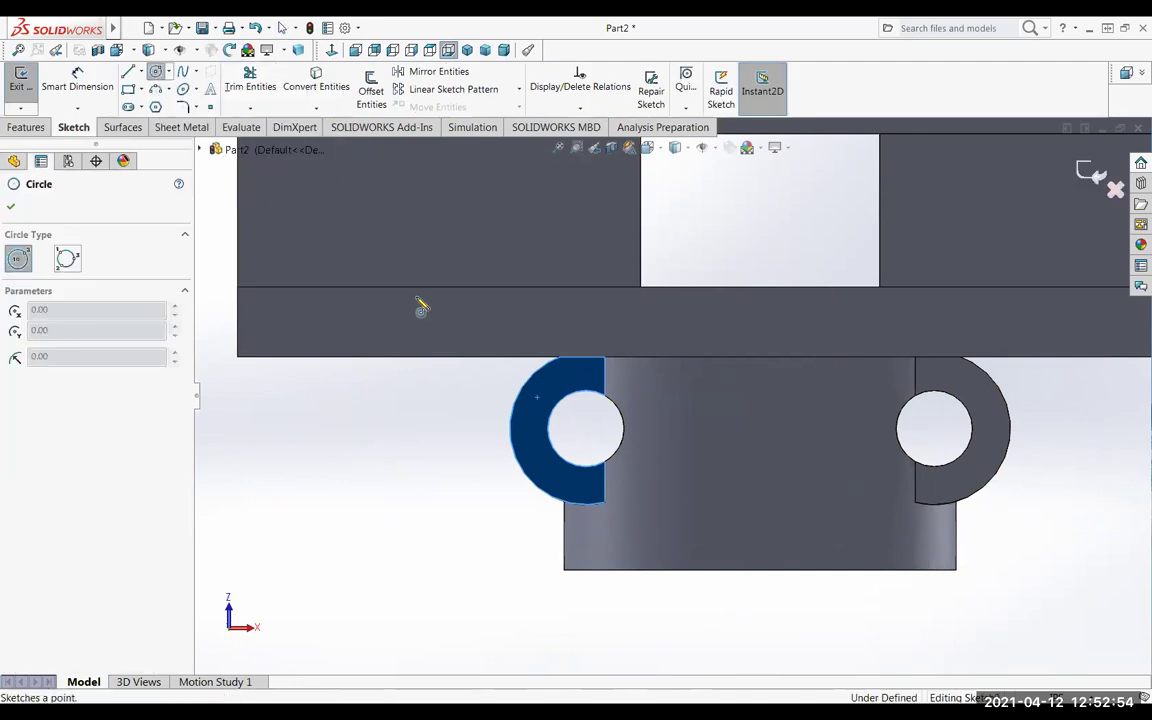
click(586, 430)
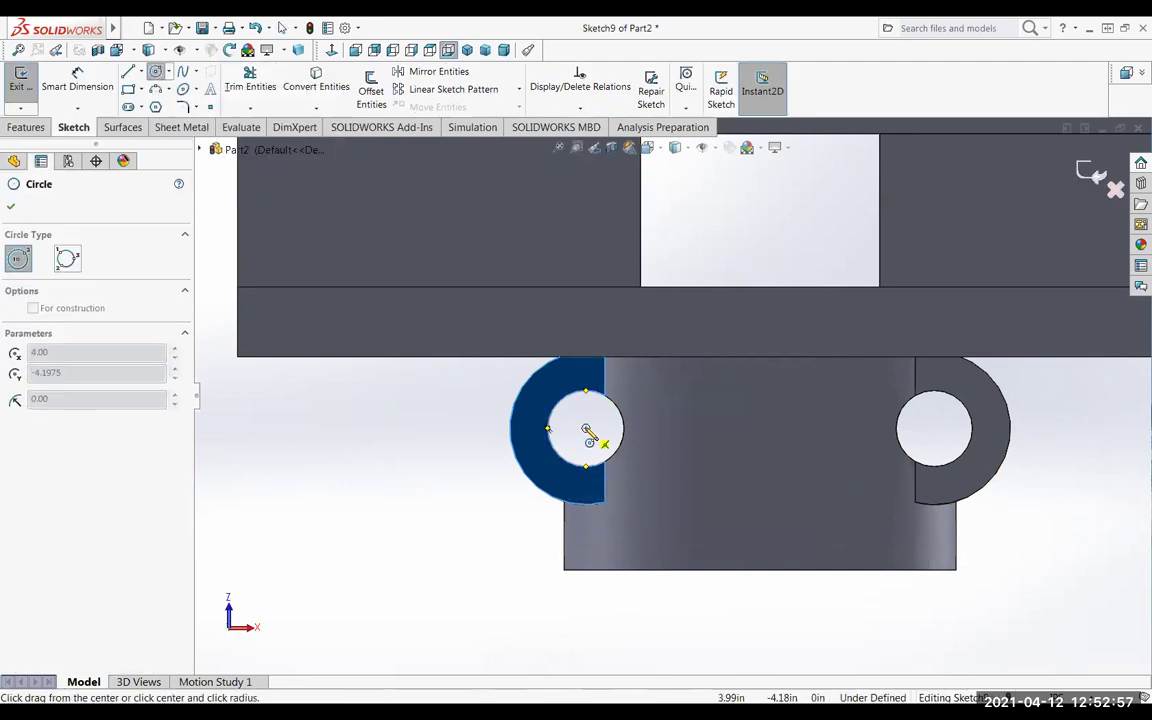
click(517, 425)
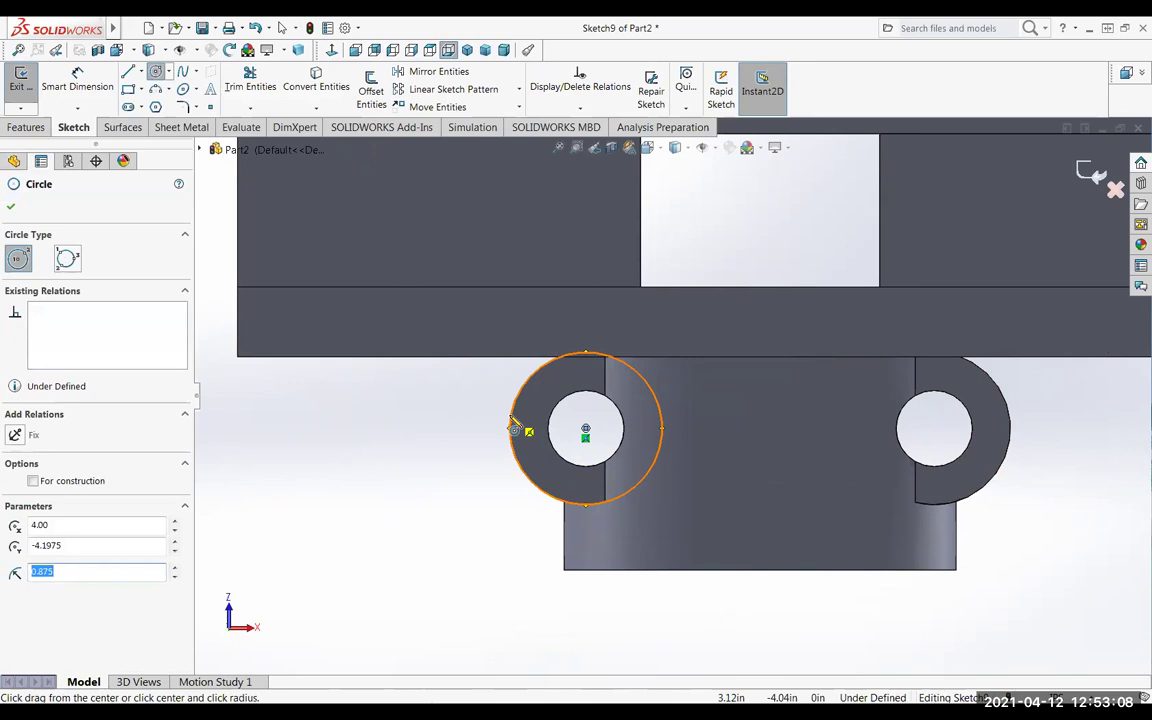
click(514, 428)
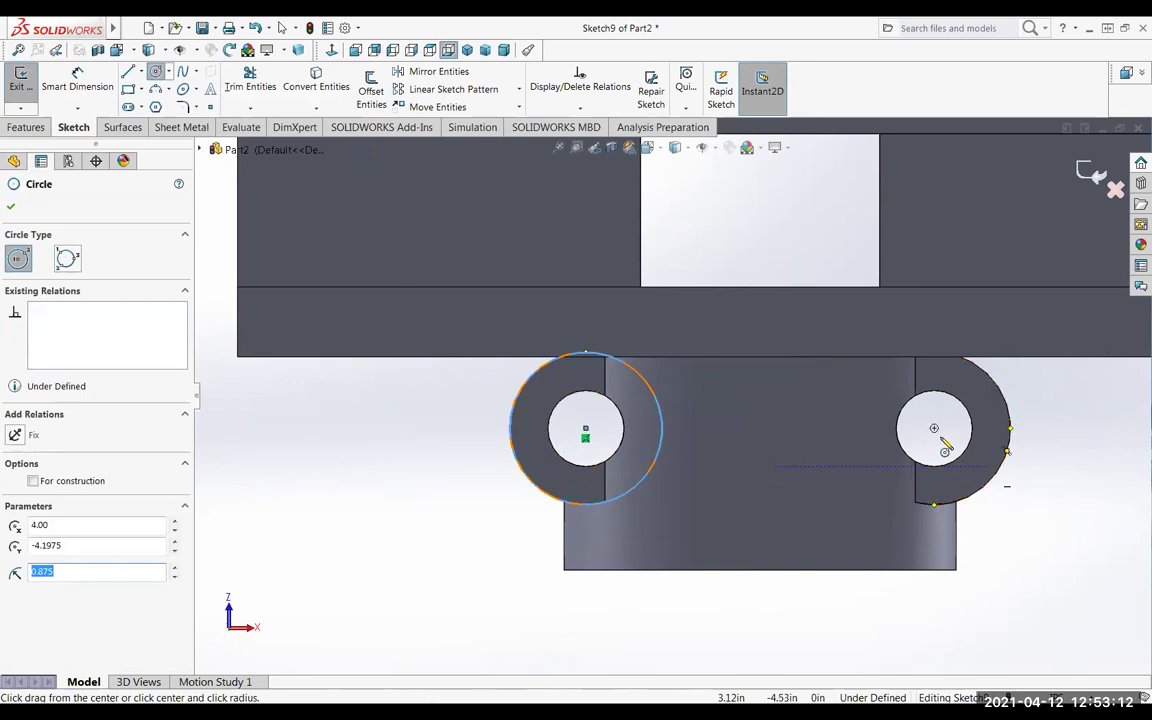
Draw a 0.875 in radius circle centred on the right hole, matching that boss's outer arc.
click(935, 429)
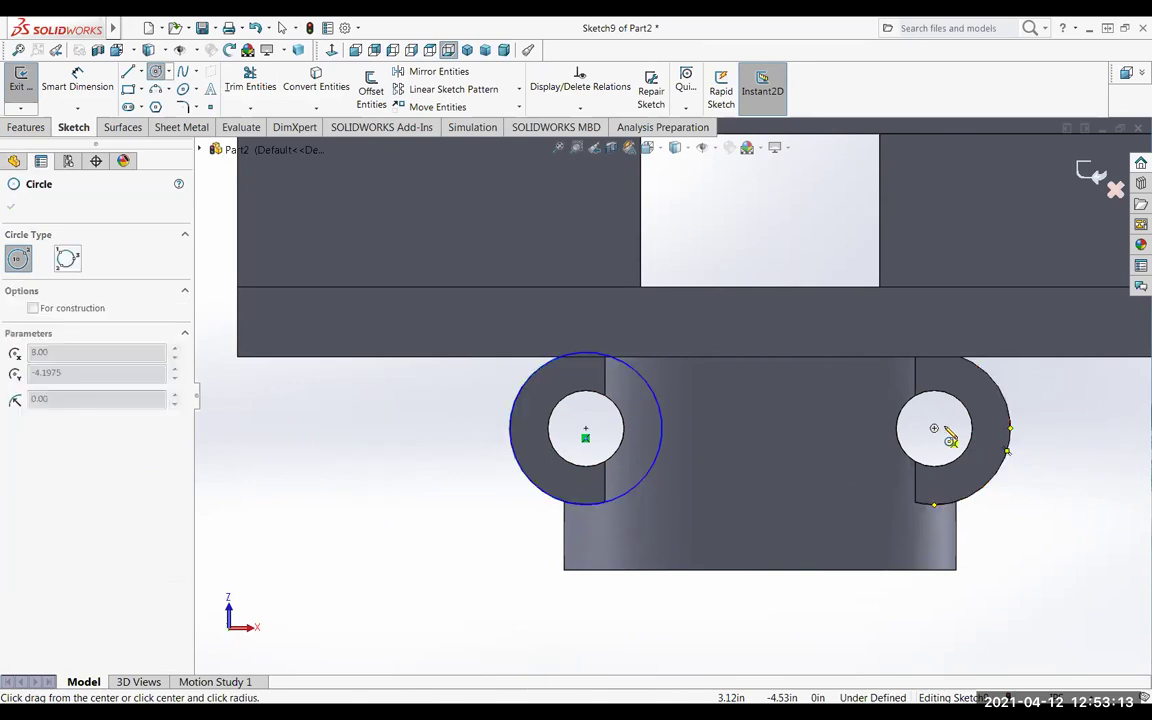
click(1011, 418)
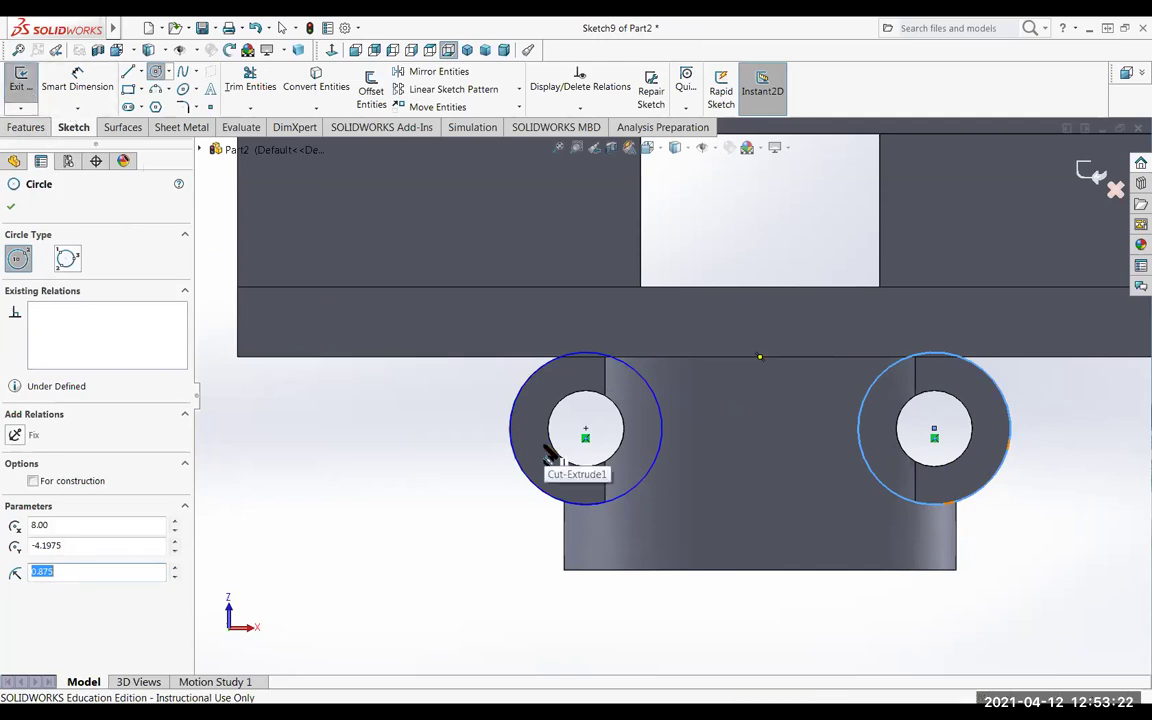
key(Escape)
Try to extrude-cut both circles with the Up To Surface end condition, ending at the right boss's flat face.
key(x)
middle_drag(334, 498, 364, 460)
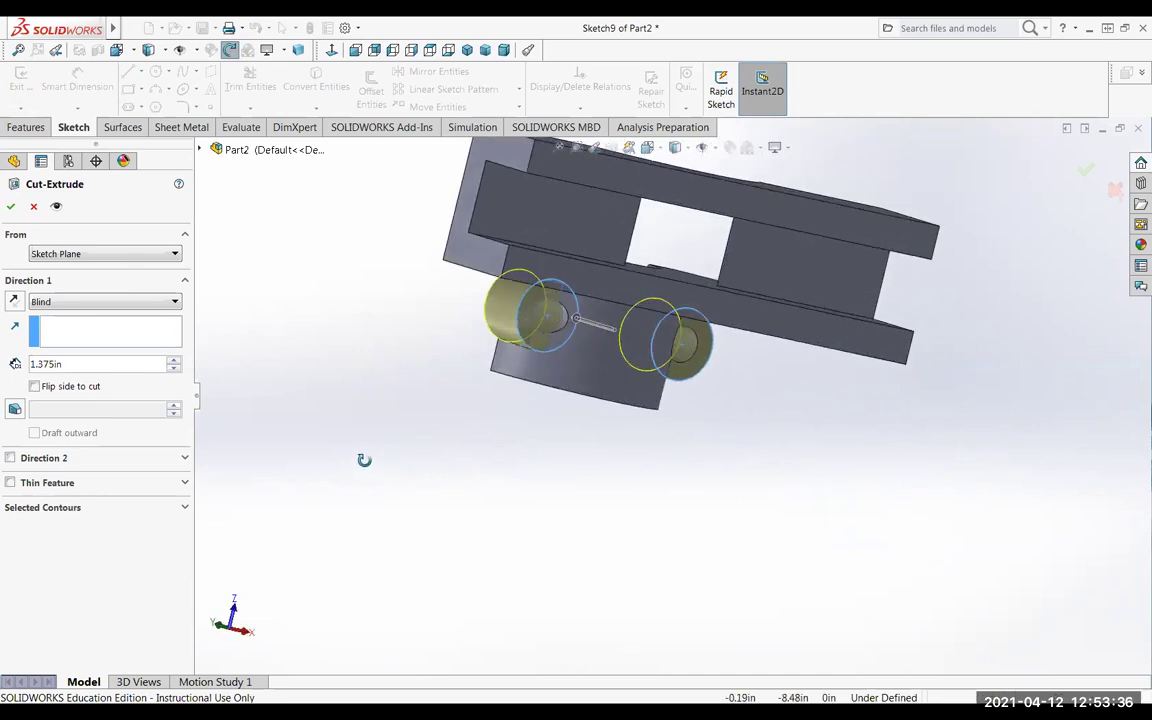
click(52, 302)
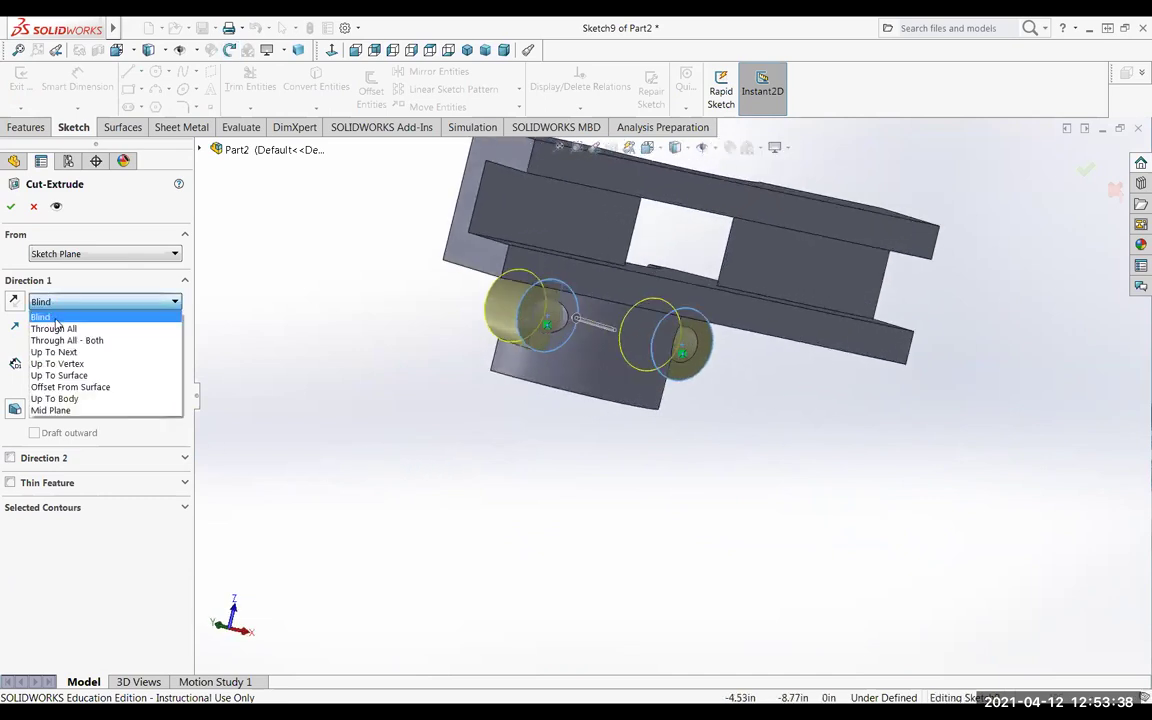
click(60, 375)
middle_drag(540, 432, 493, 405)
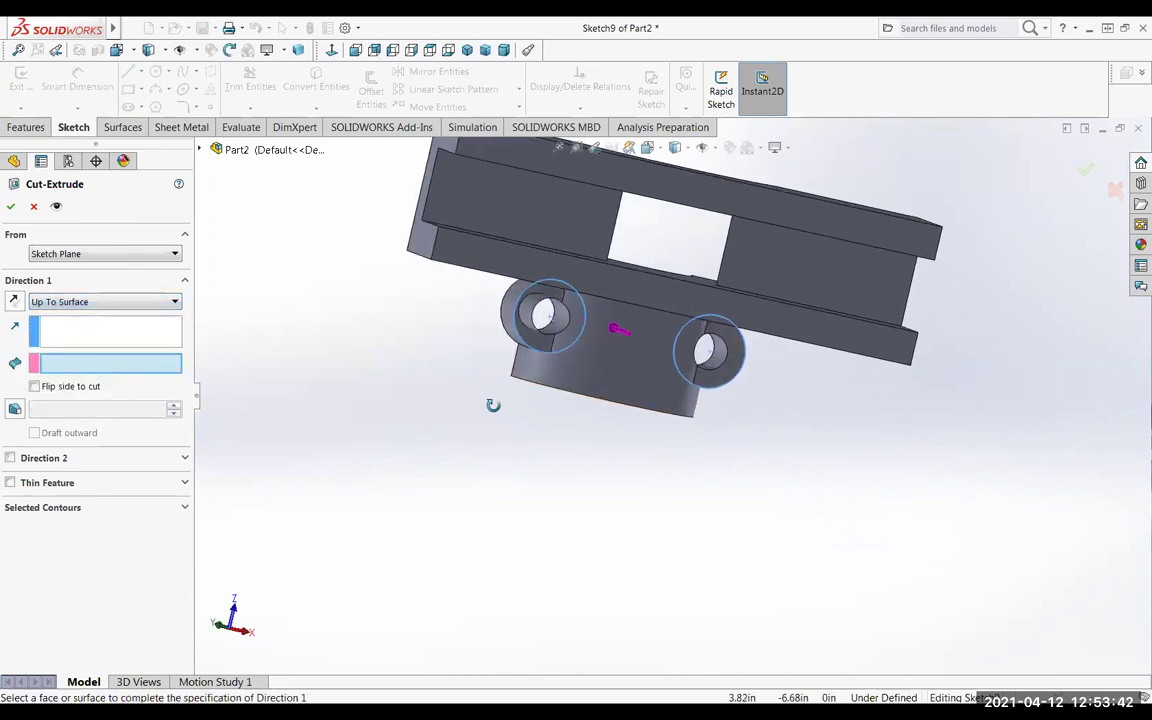
scroll(493, 405, down, 1)
scroll(626, 347, up, 2)
scroll(626, 347, down, 5)
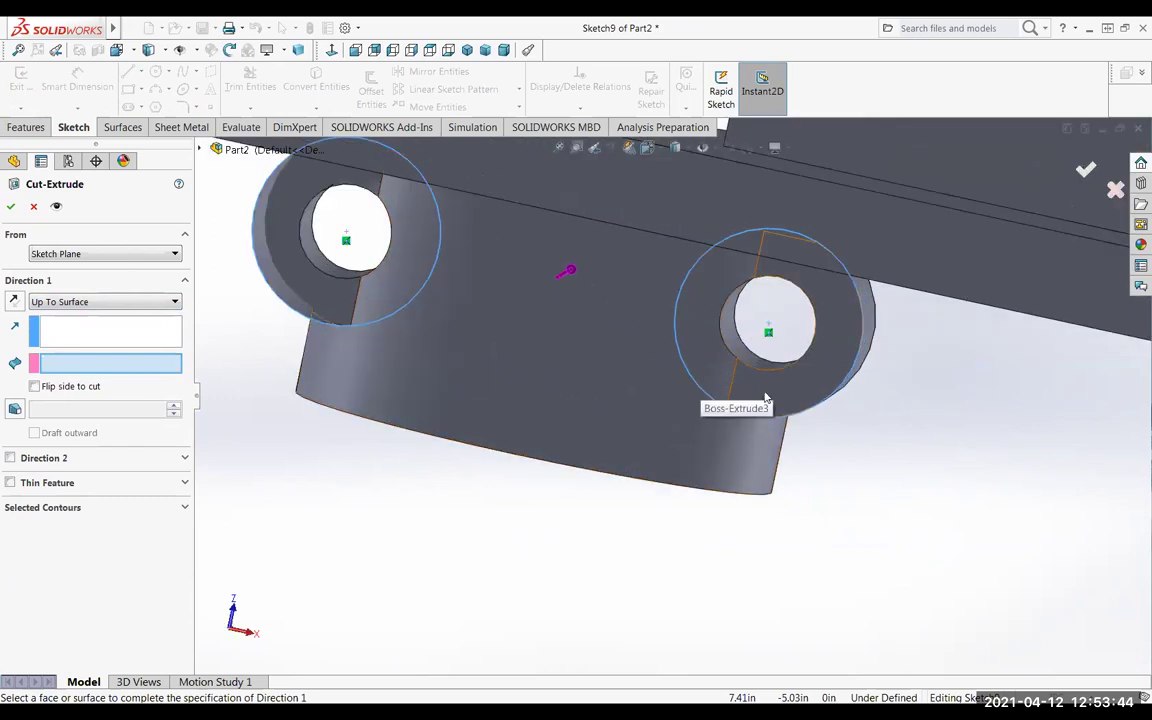
click(815, 376)
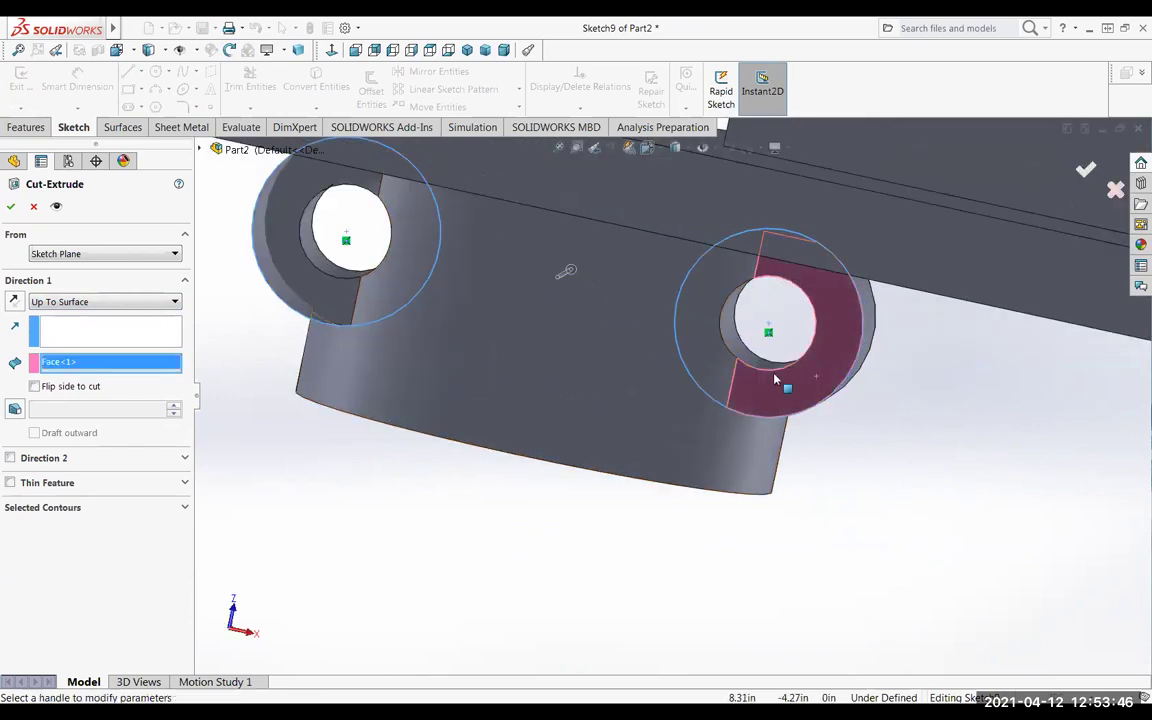
click(12, 207)
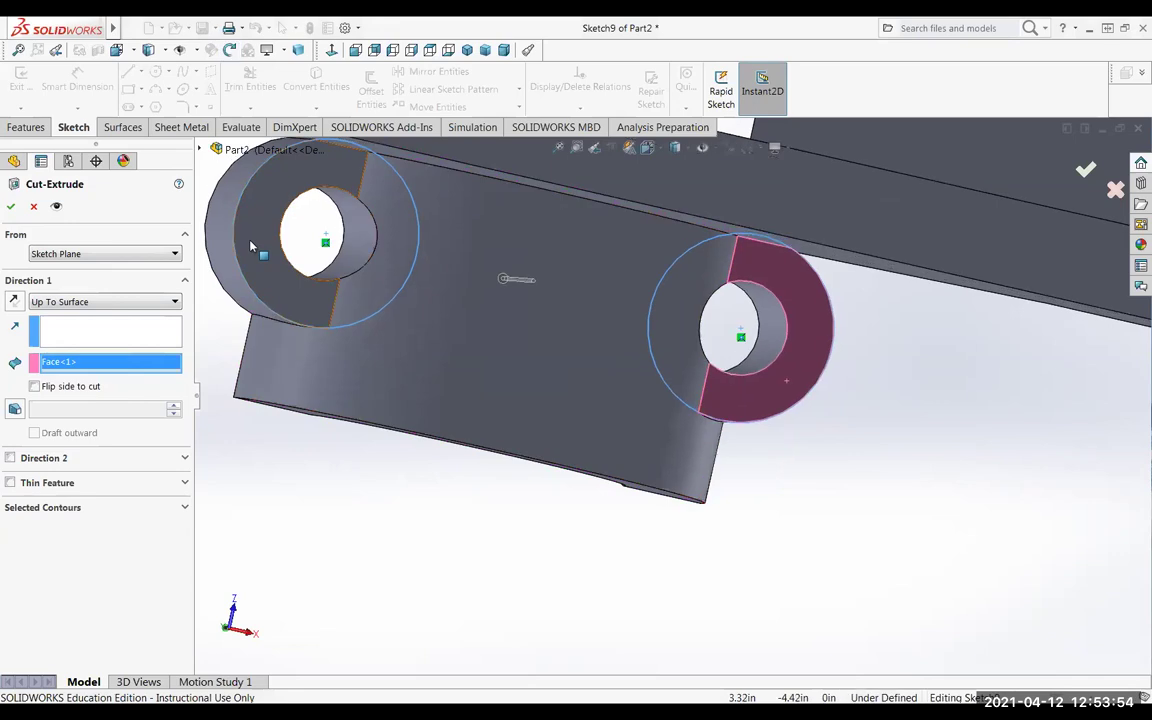
Try the left boss's flat face as the end surface of the cut, and abandon the cut.
click(251, 245)
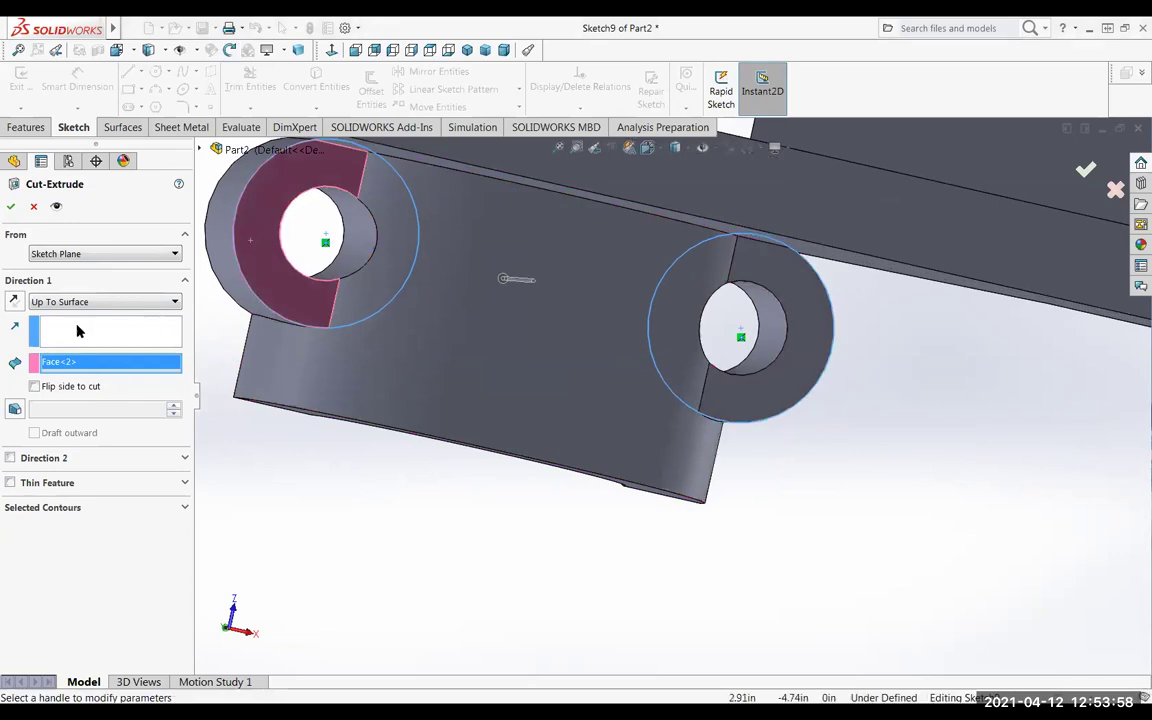
click(787, 404)
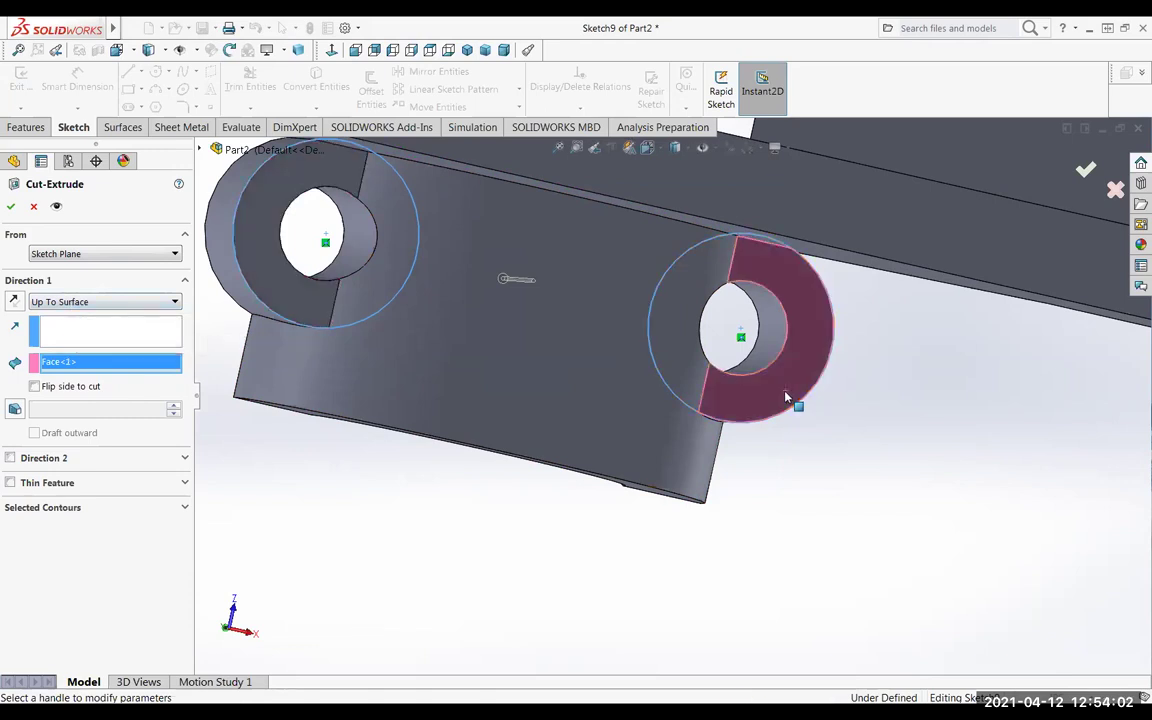
click(286, 300)
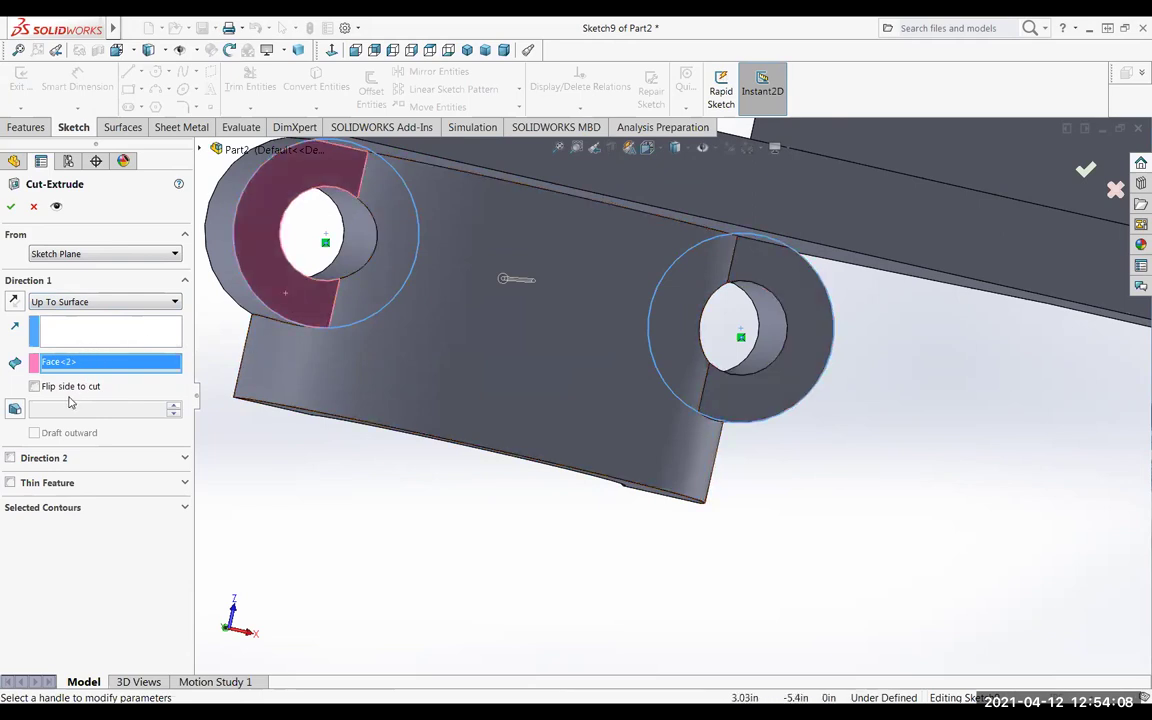
click(10, 206)
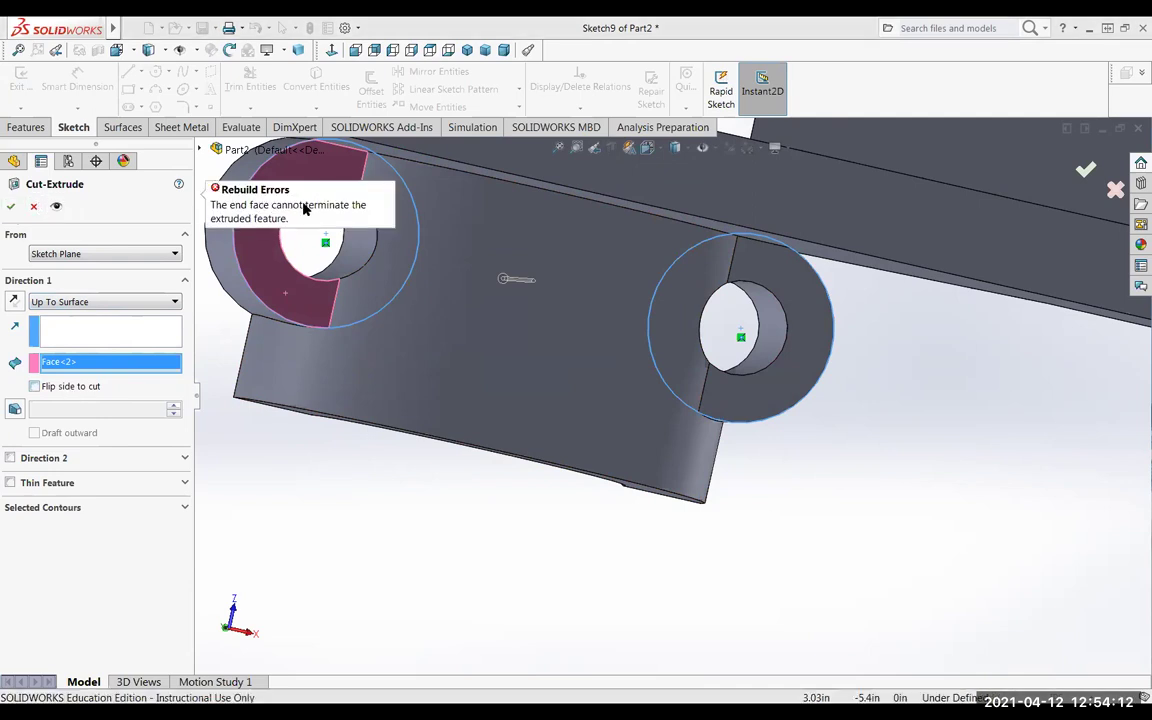
click(33, 207)
Exit the sketch containing the two boss circles, keeping it for a cut.
middle_drag(417, 540, 344, 509)
click(21, 80)
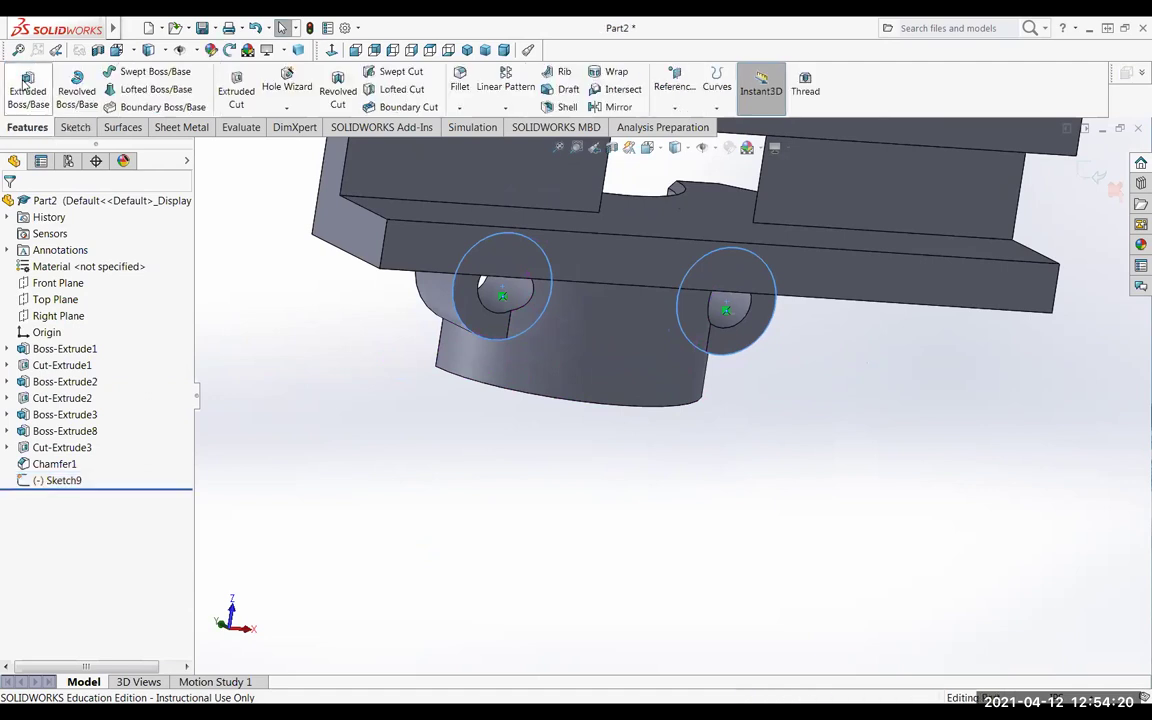
middle_drag(430, 395, 450, 200)
scroll(615, 435, up, 3)
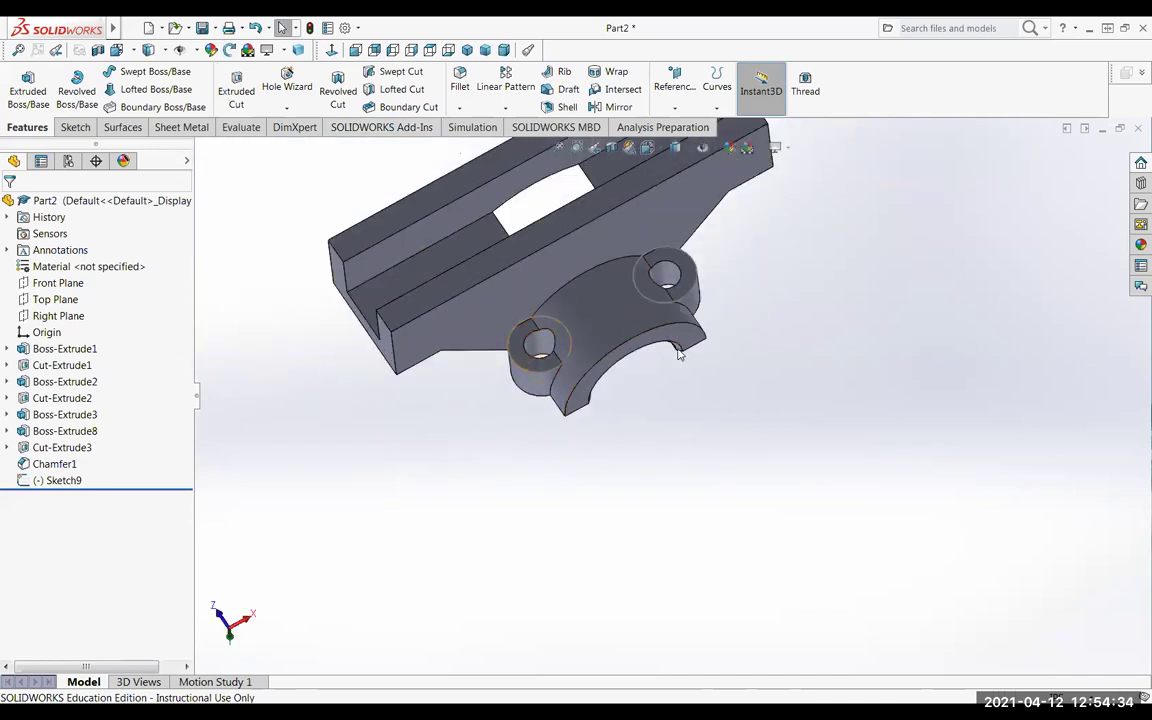
scroll(750, 165, up, 2)
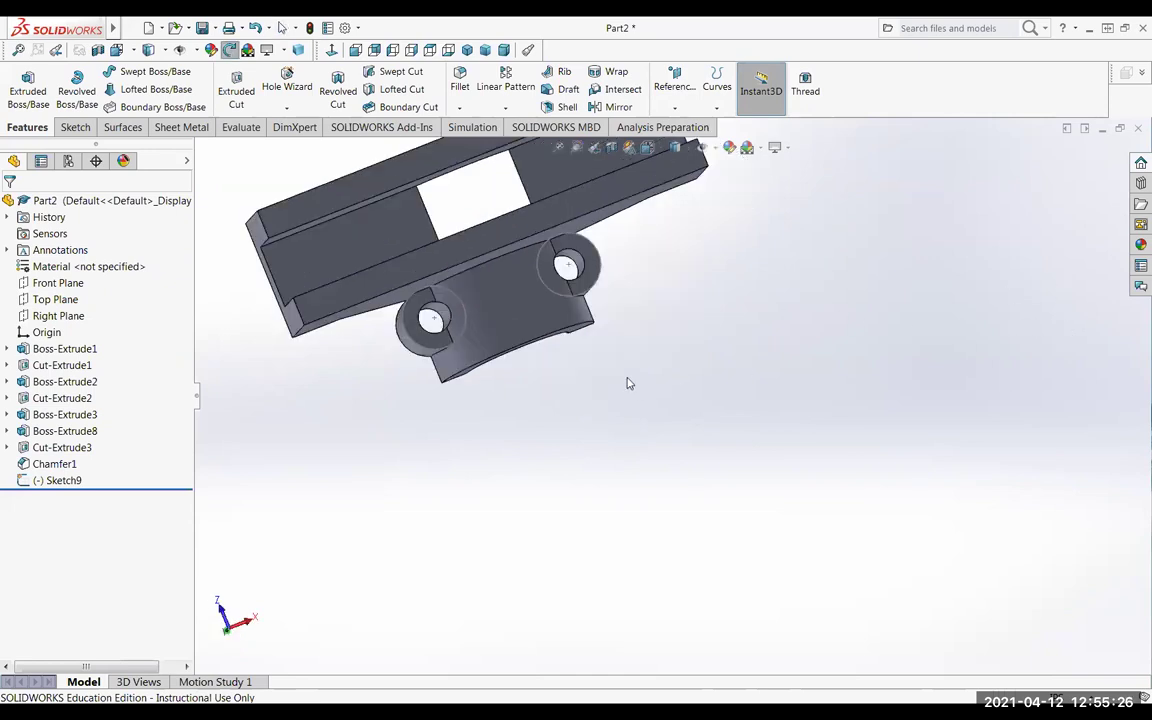
key(Escape)
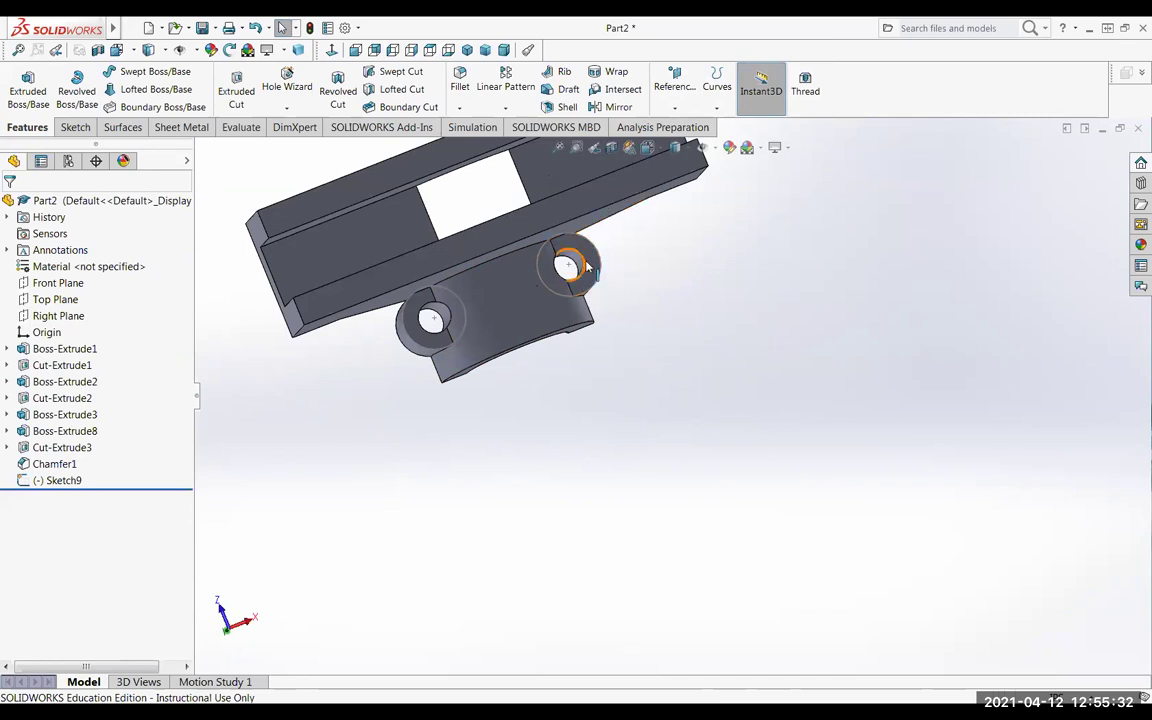
Cut the two-circle sketch with a Blind depth of 1.375 in, reversing the cut direction away from the bosses.
click(44, 483)
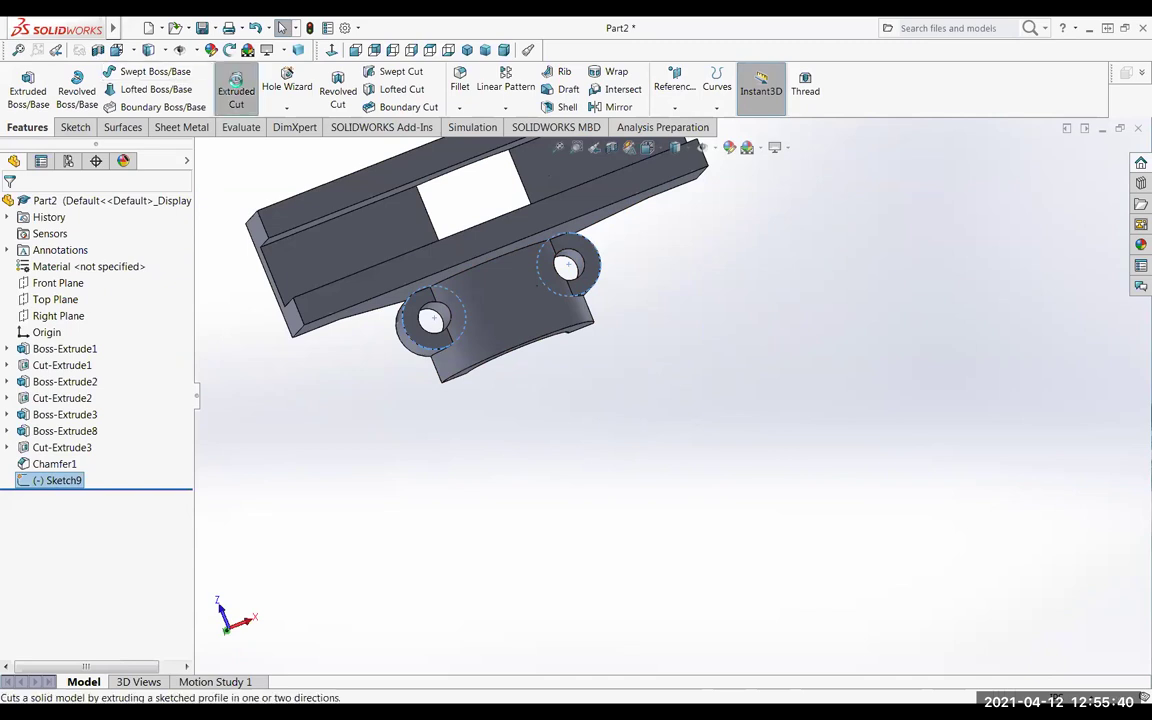
click(236, 88)
middle_drag(385, 487, 455, 415)
click(13, 302)
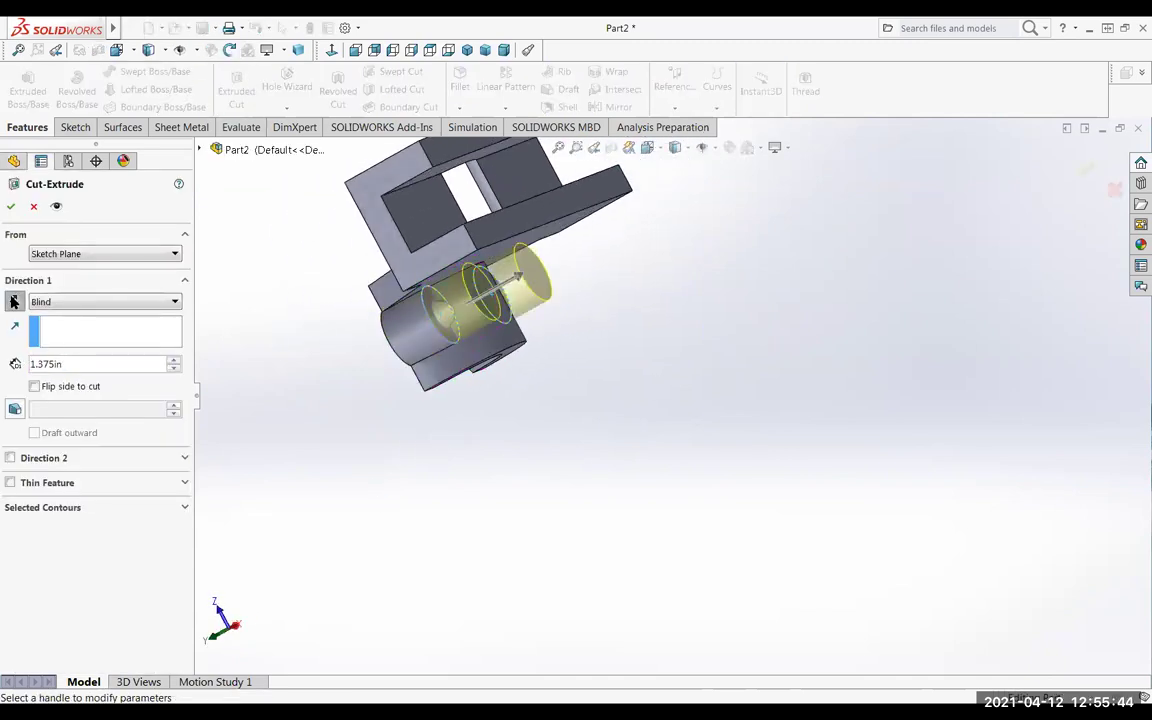
click(10, 207)
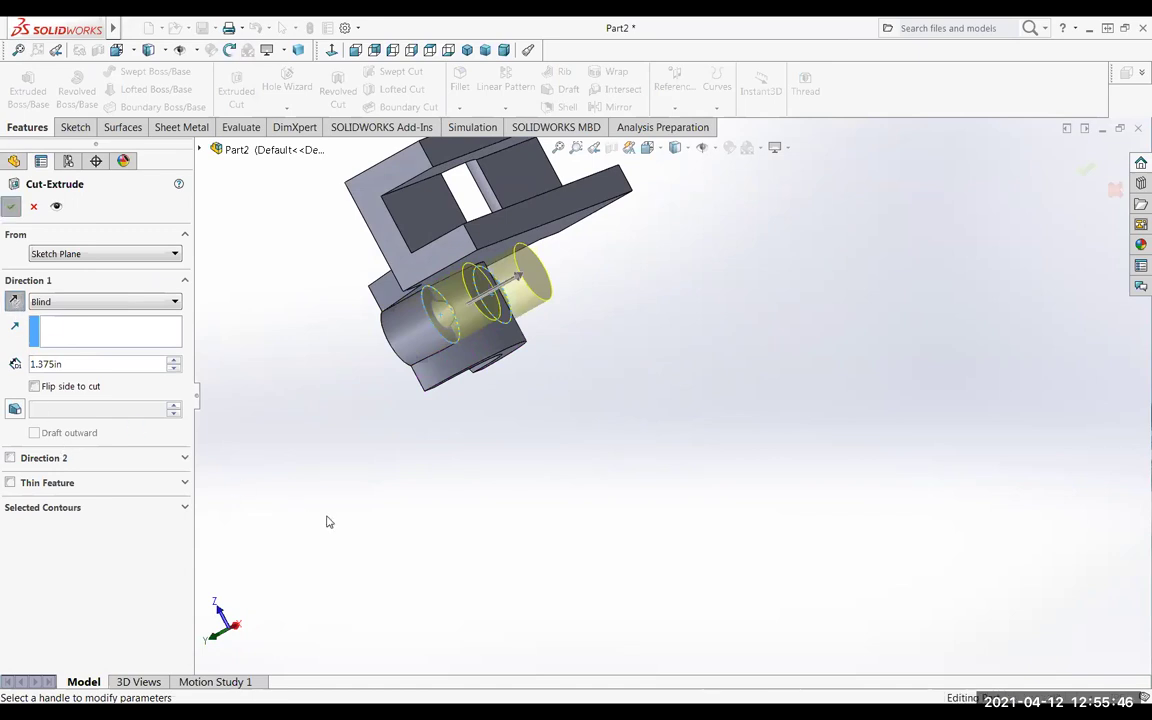
Examine the circular recesses behind both bosses and where they meet the plate and the half-round bearing.
middle_drag(437, 481, 358, 350)
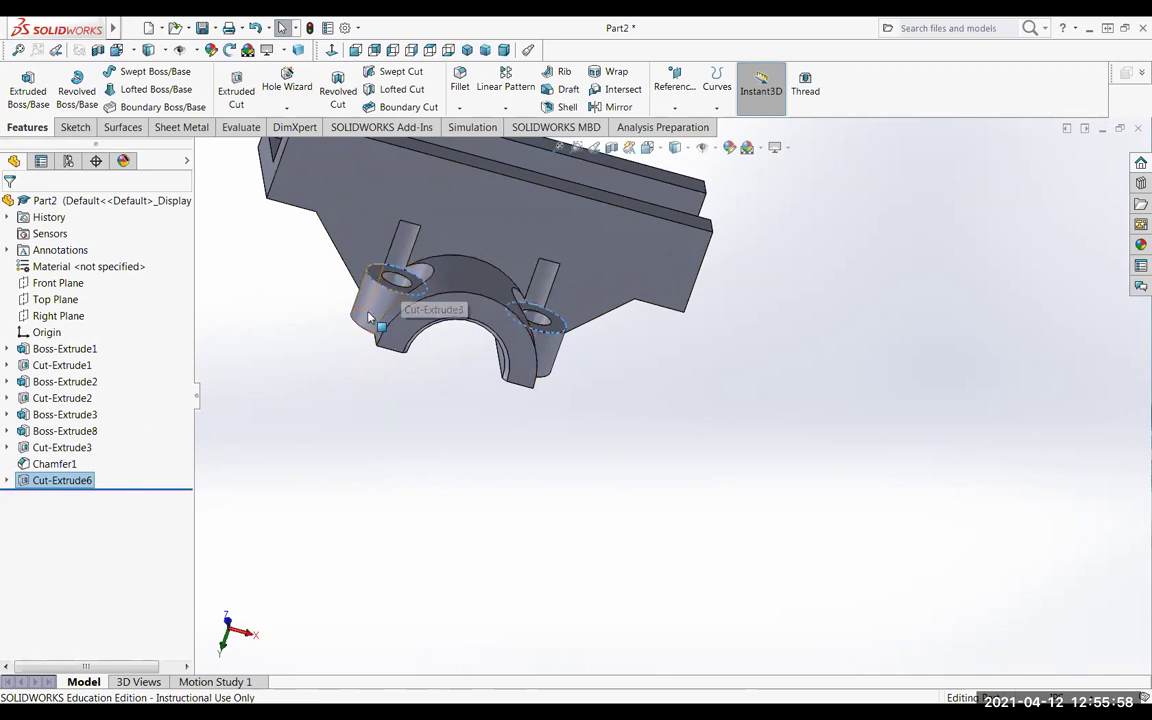
scroll(414, 230, down, 5)
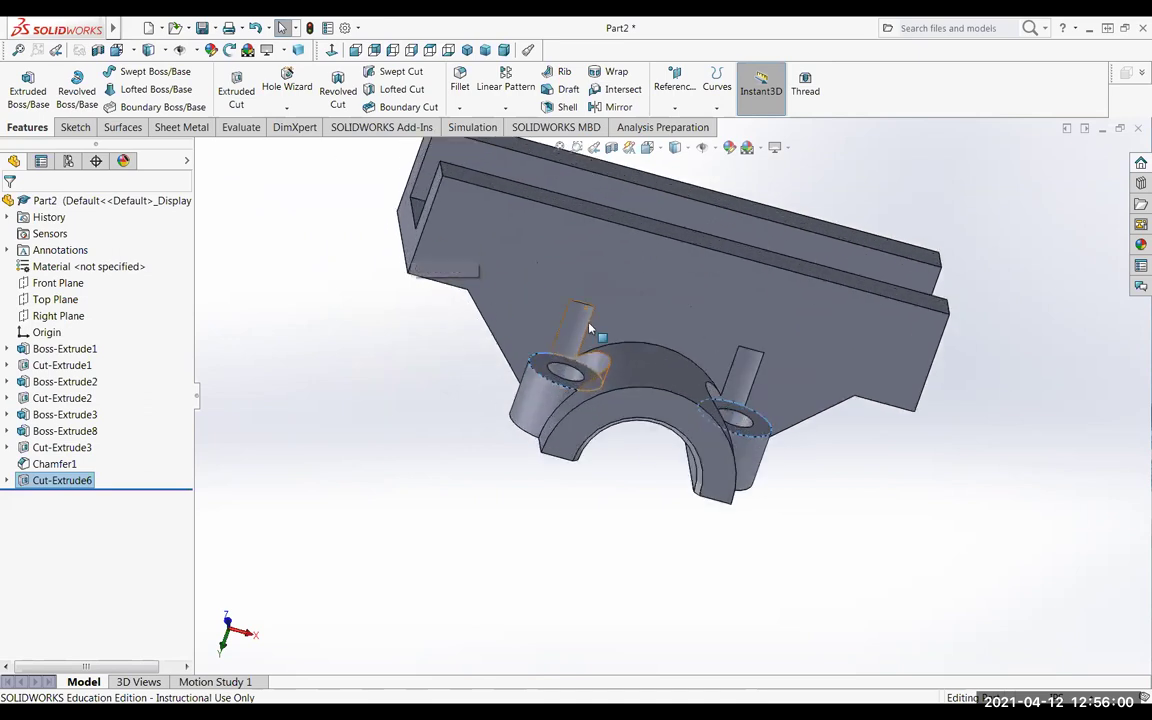
scroll(606, 335, down, 3)
middle_drag(606, 335, 598, 190)
scroll(665, 207, down, 2)
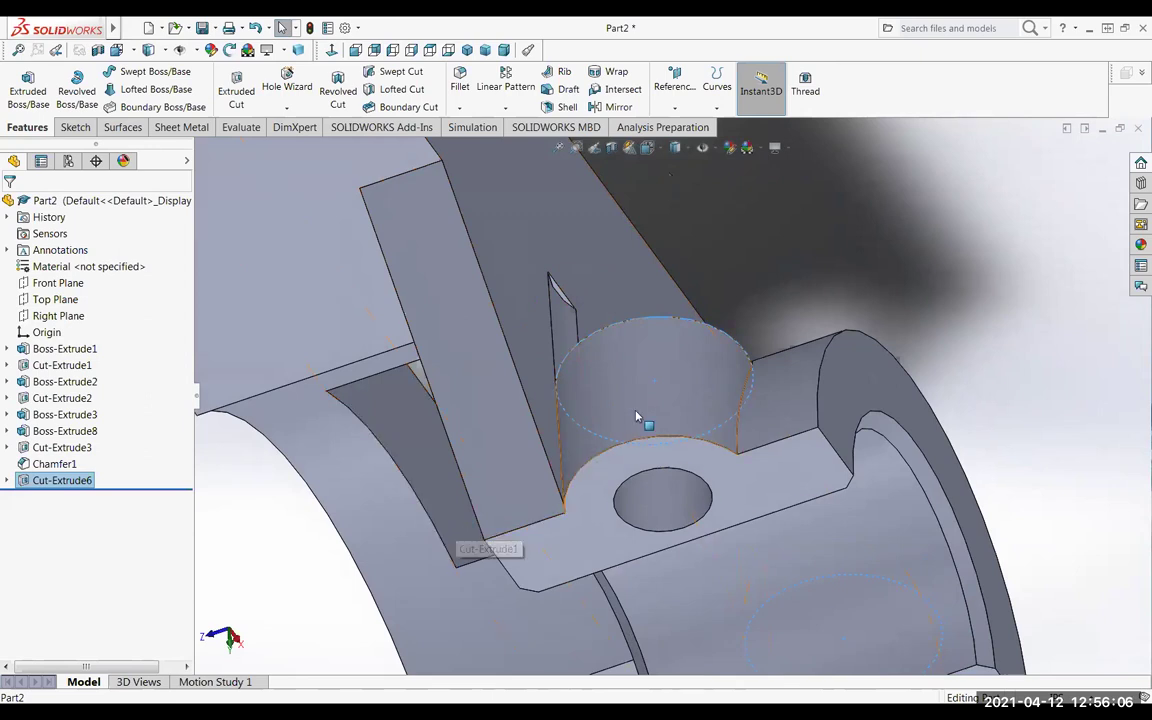
middle_drag(601, 537, 703, 510)
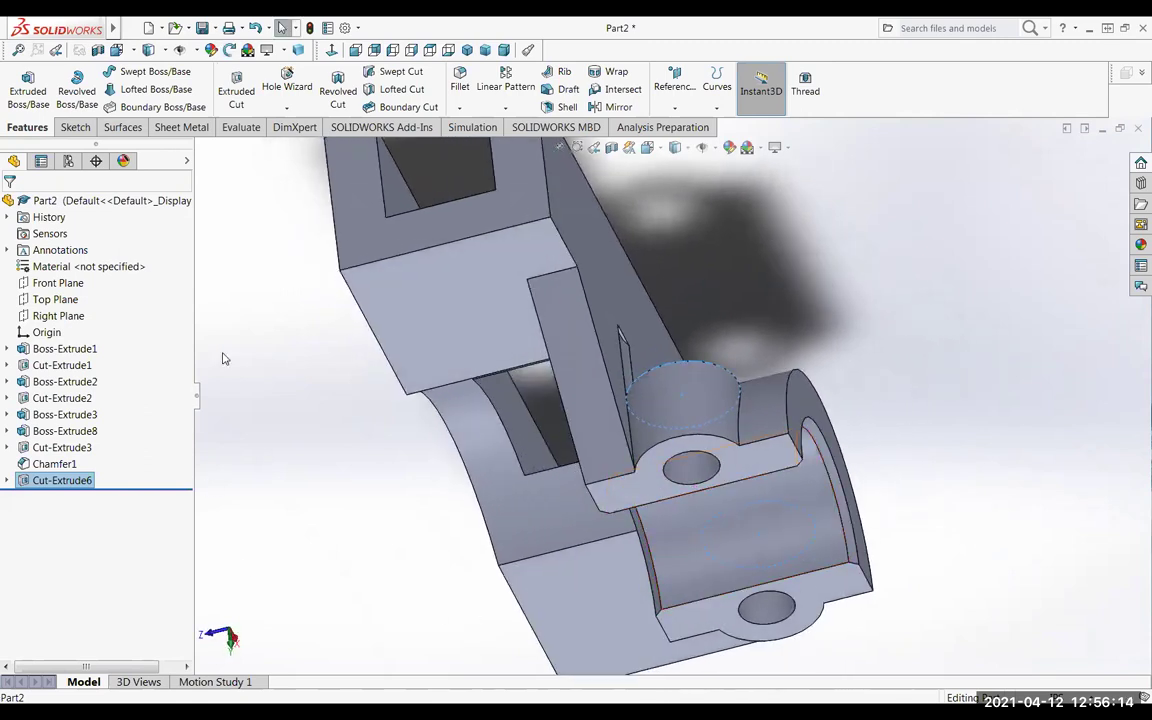
middle_drag(746, 463, 663, 373)
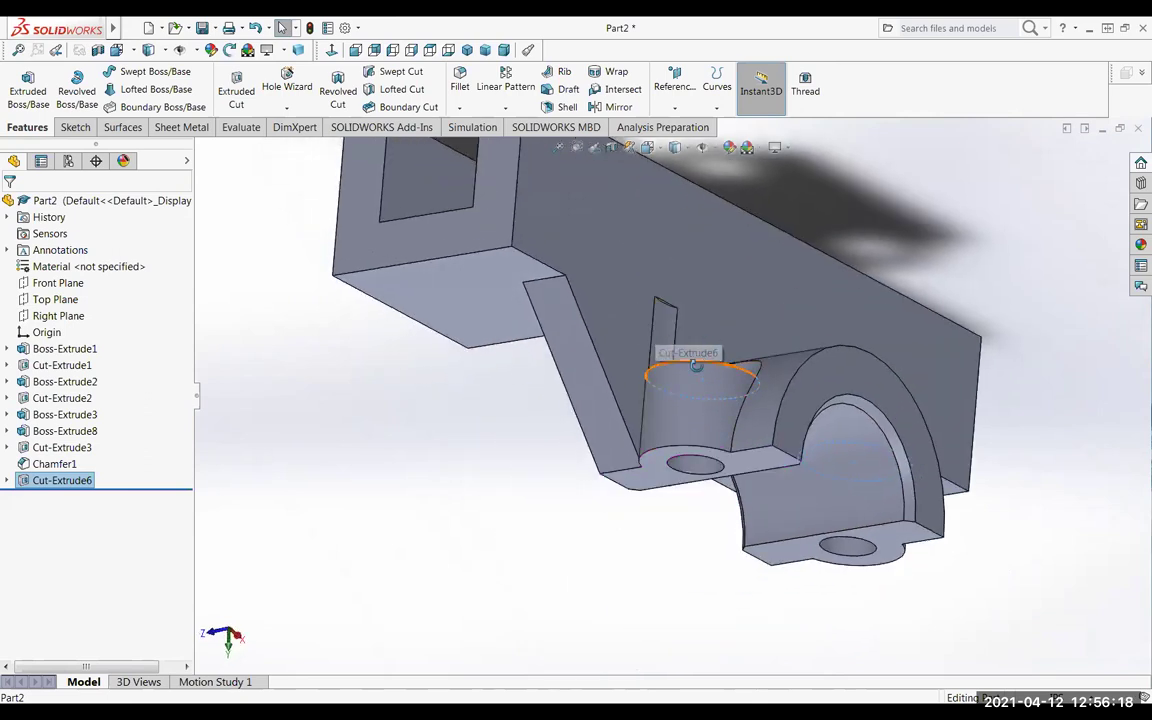
middle_drag(705, 365, 600, 372)
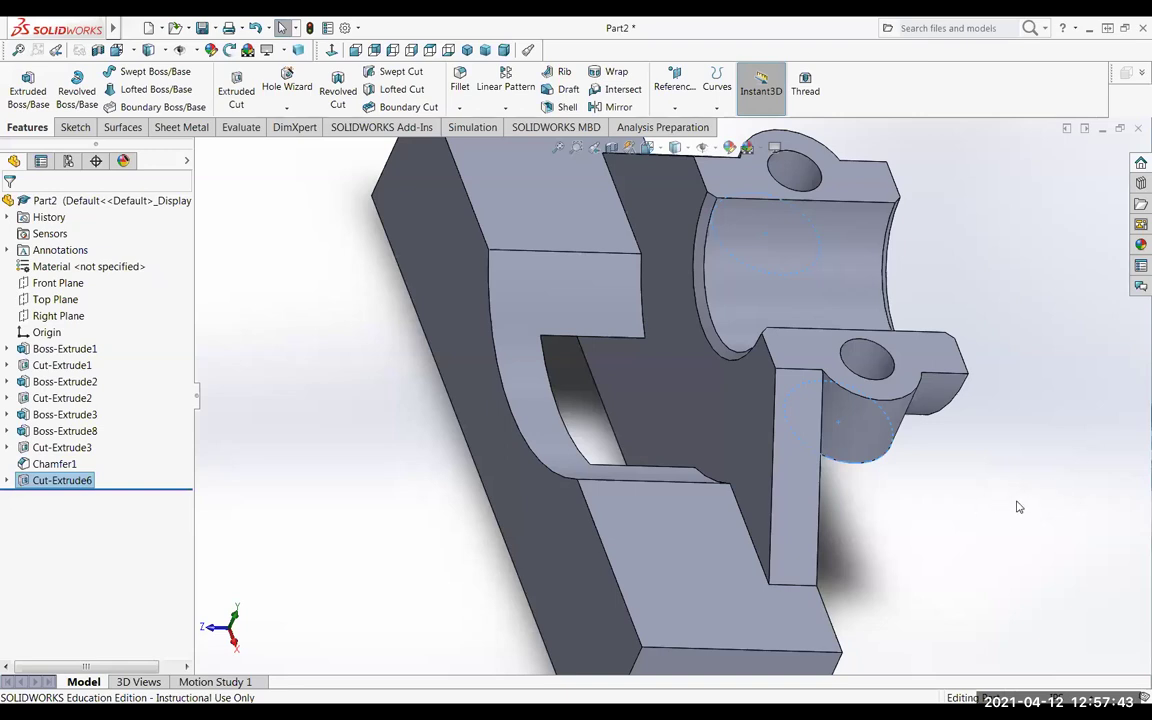
Examine the sloped side wall, the adjoining boss and the groove its recess cuts into the plate from several angles.
middle_drag(981, 512, 899, 519)
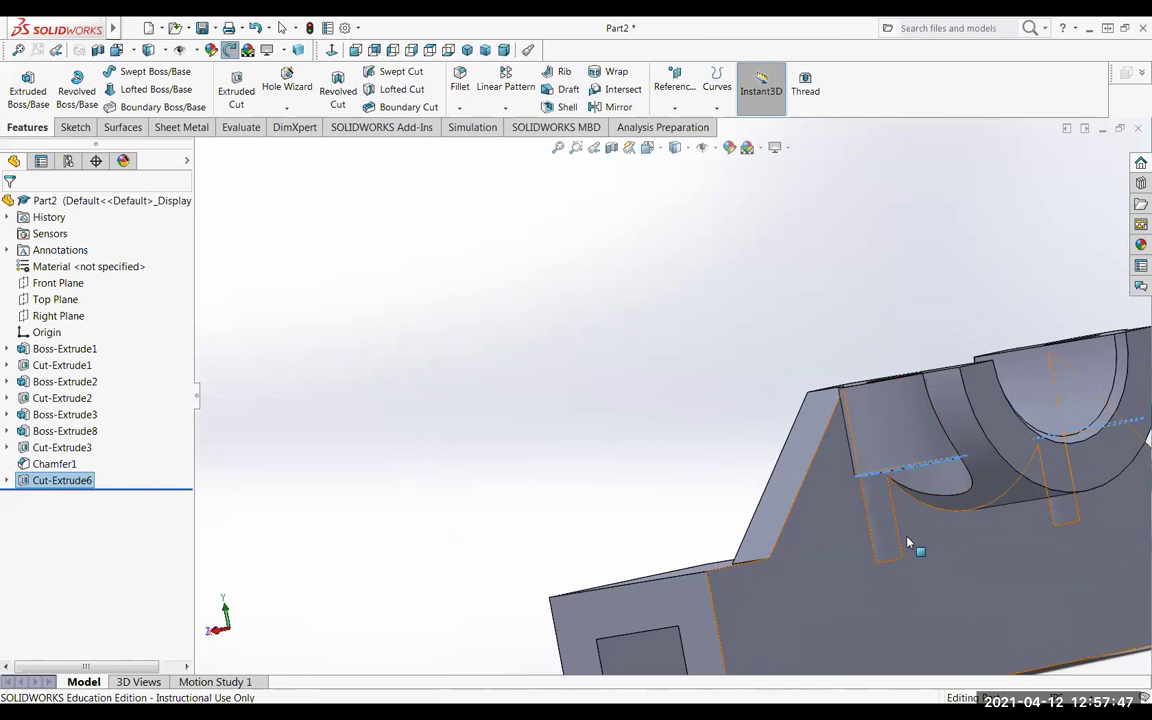
middle_drag(920, 547, 1008, 579)
scroll(818, 498, up, 4)
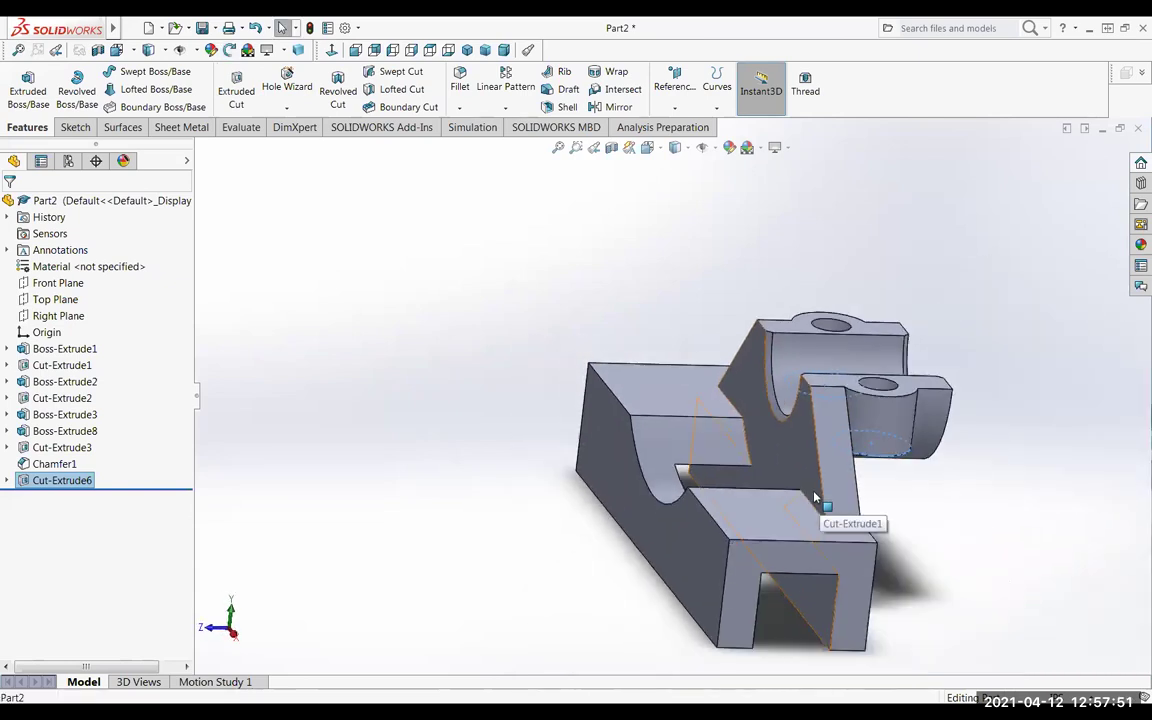
mouse_move(890, 508)
middle_down()
mouse_move(874, 540)
mouse_move(882, 522)
mouse_move(886, 531)
middle_up()
scroll(886, 536, down, 4)
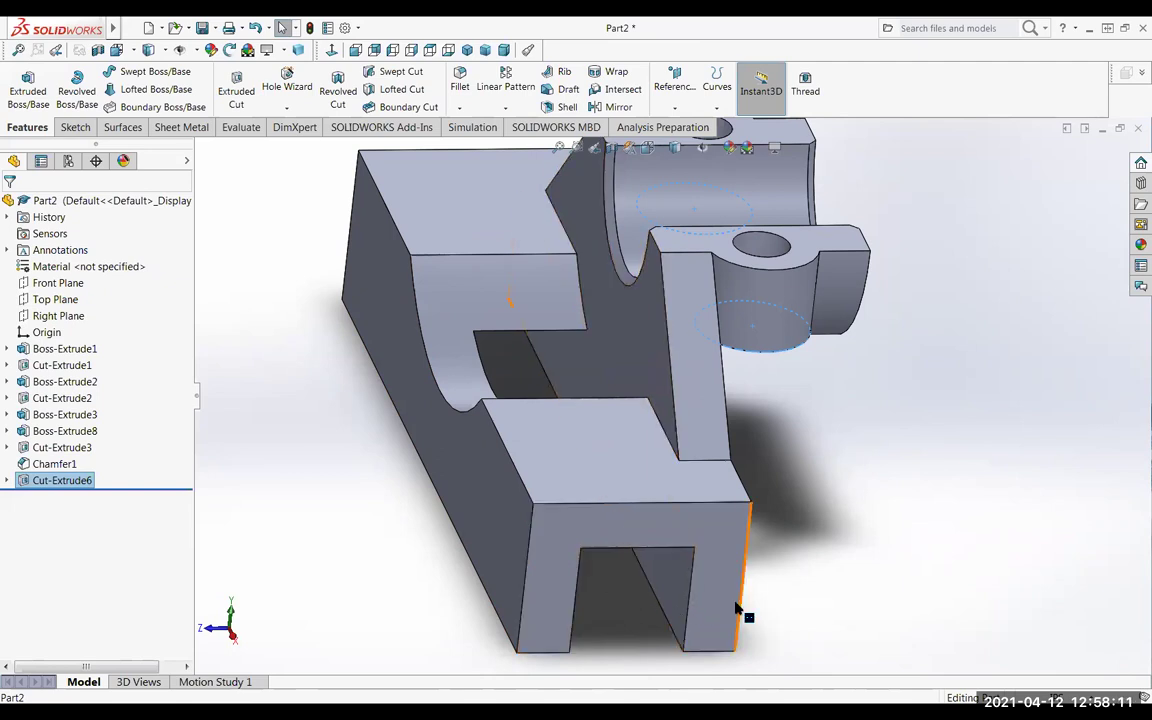
middle_drag(826, 615, 874, 548)
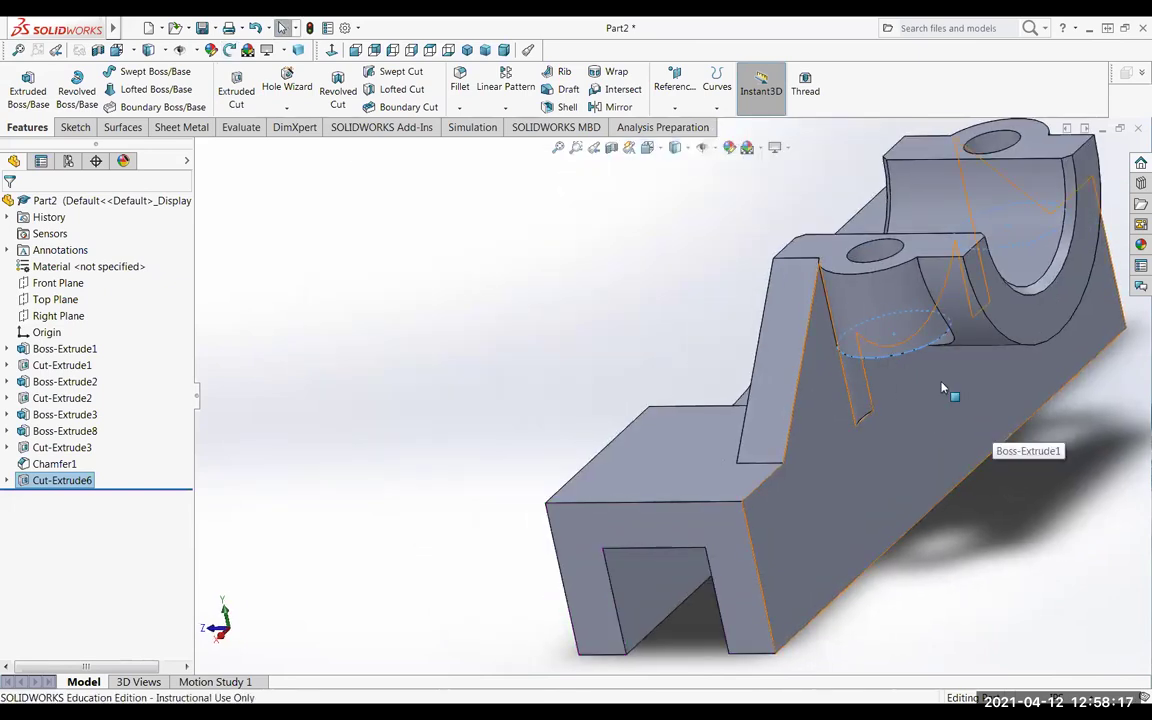
middle_drag(928, 370, 913, 432)
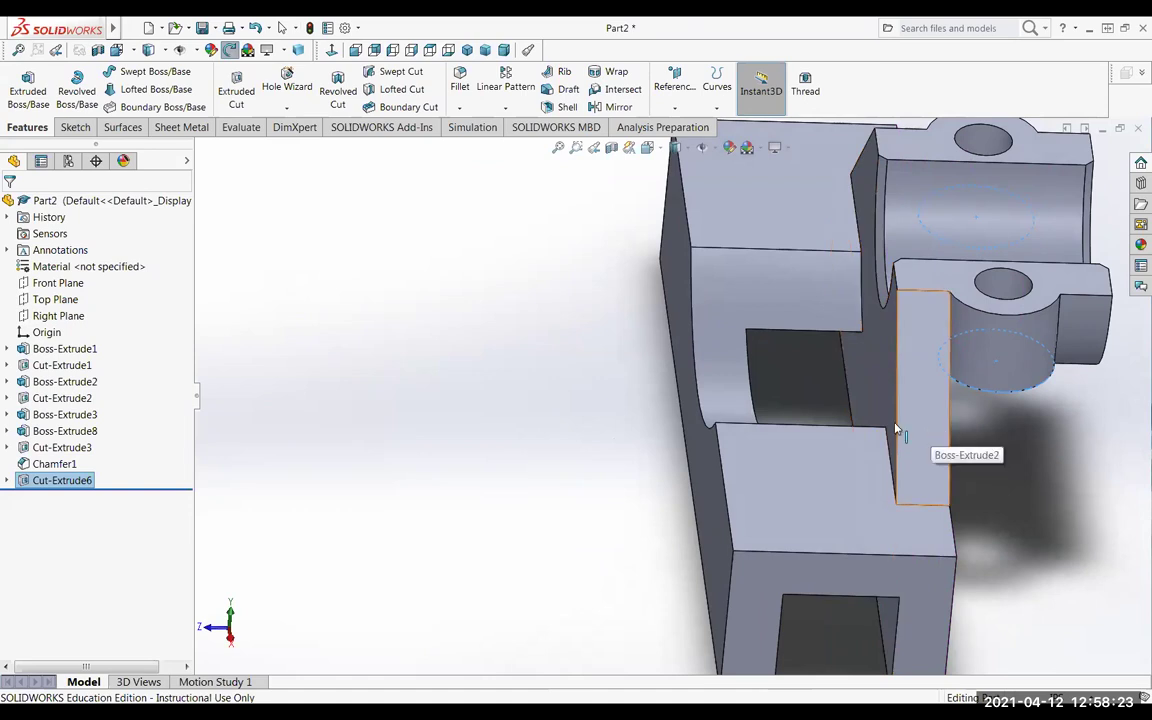
middle_drag(956, 527, 1034, 535)
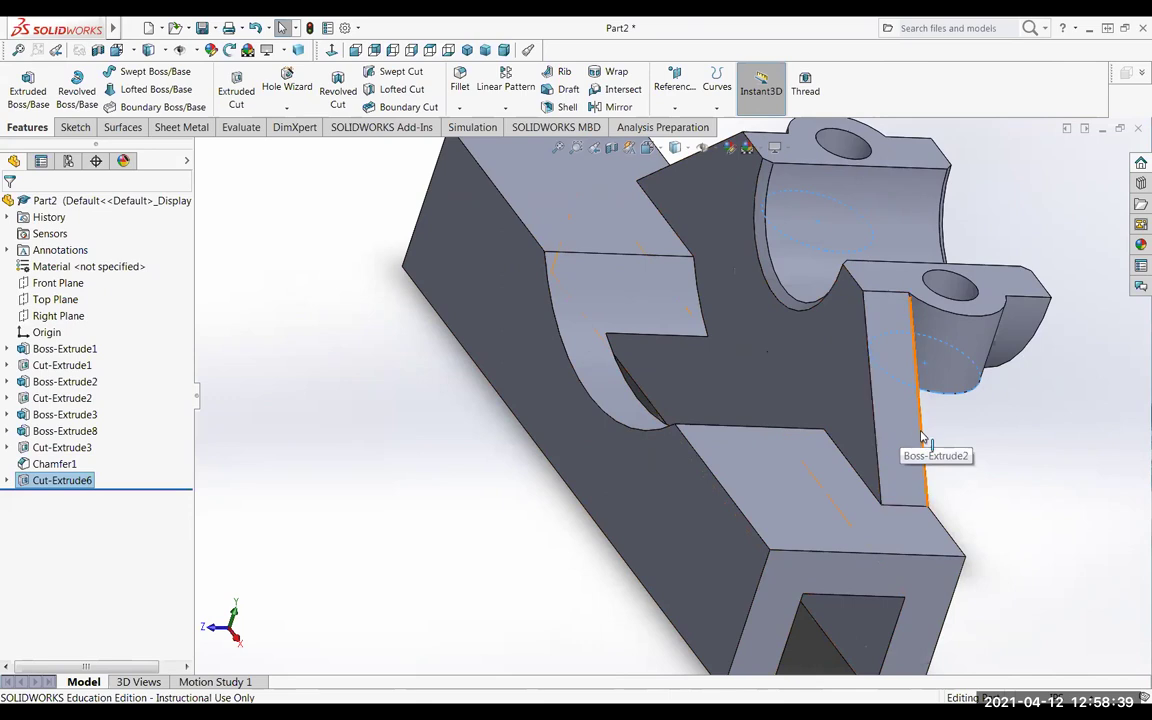
middle_drag(898, 442, 938, 457)
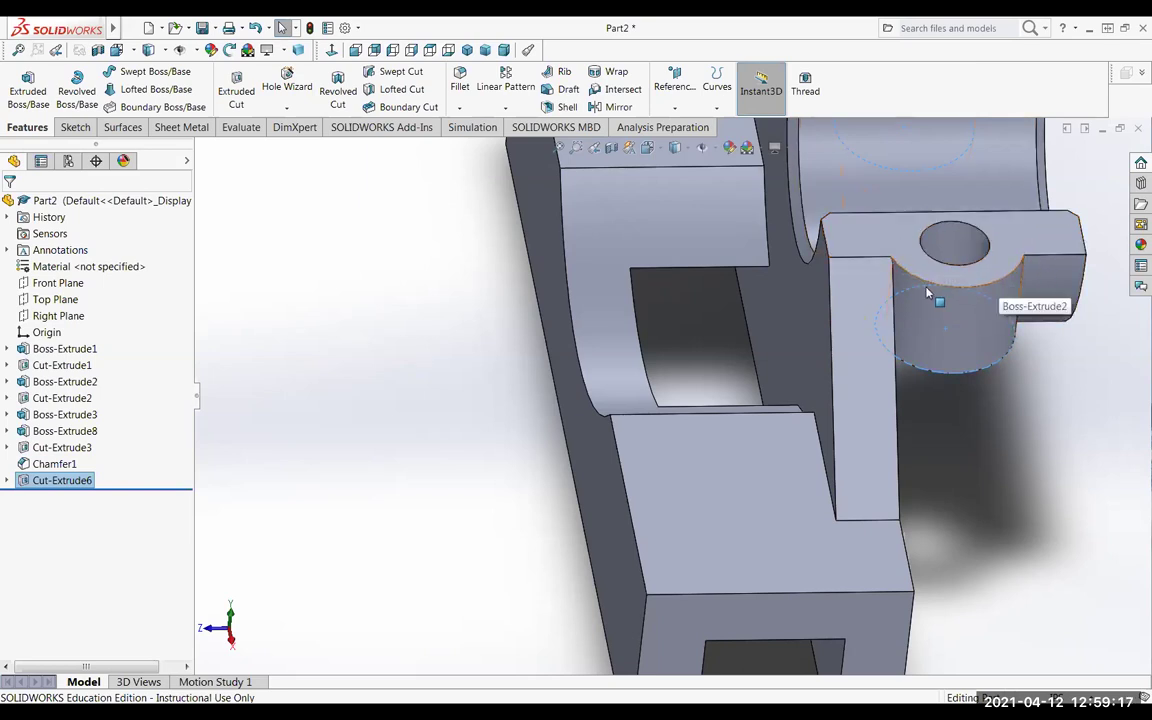
middle_drag(977, 342, 917, 425)
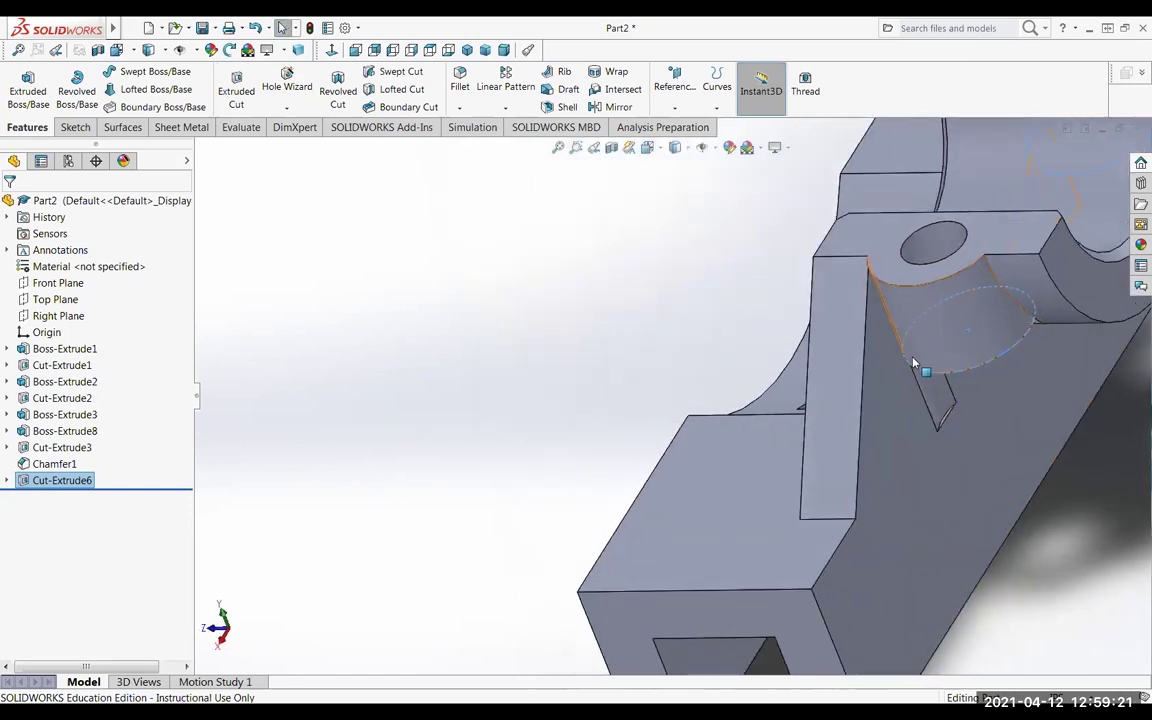
middle_drag(951, 432, 1013, 408)
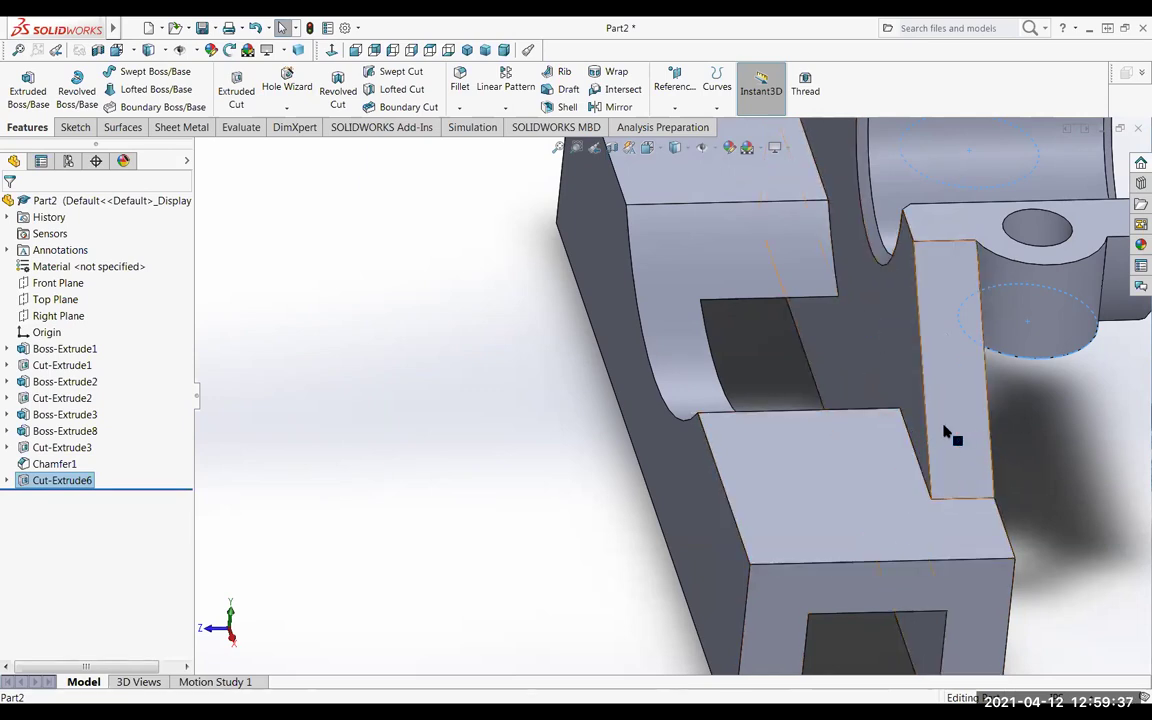
middle_drag(960, 432, 837, 346)
scroll(726, 377, down, 2)
scroll(831, 360, up, 3)
scroll(831, 361, down, 3)
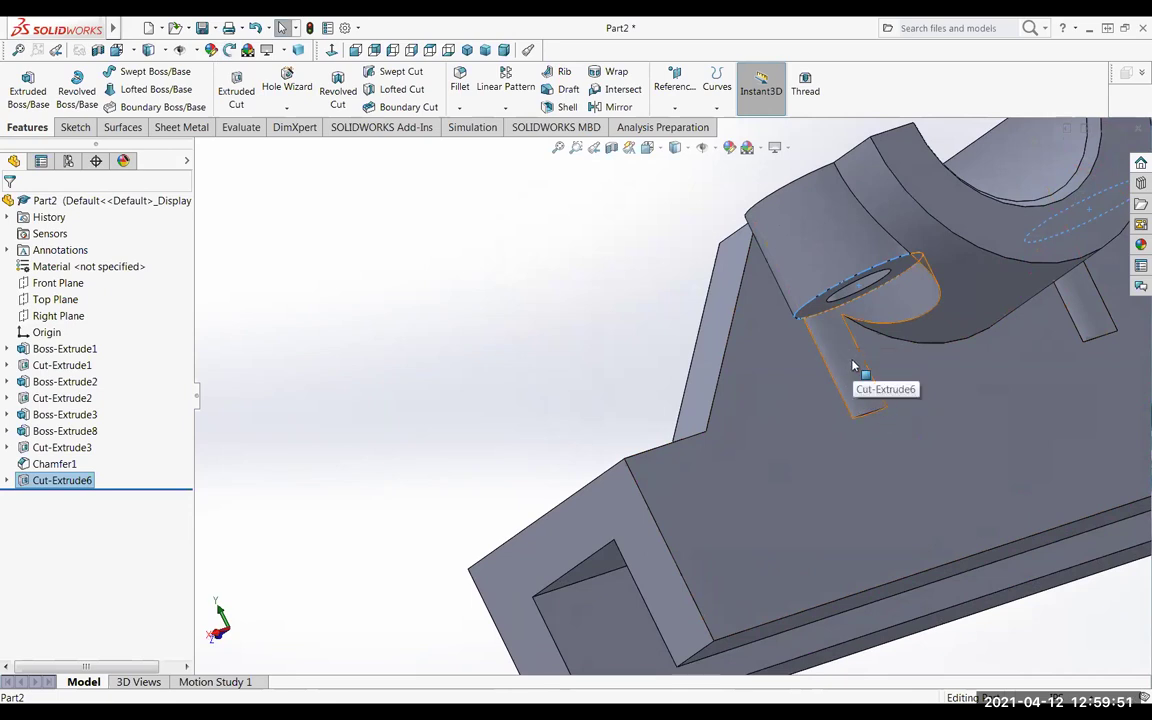
Select the flat ring face of the half-round bearing and orient the view normal to it.
middle_drag(849, 390, 918, 474)
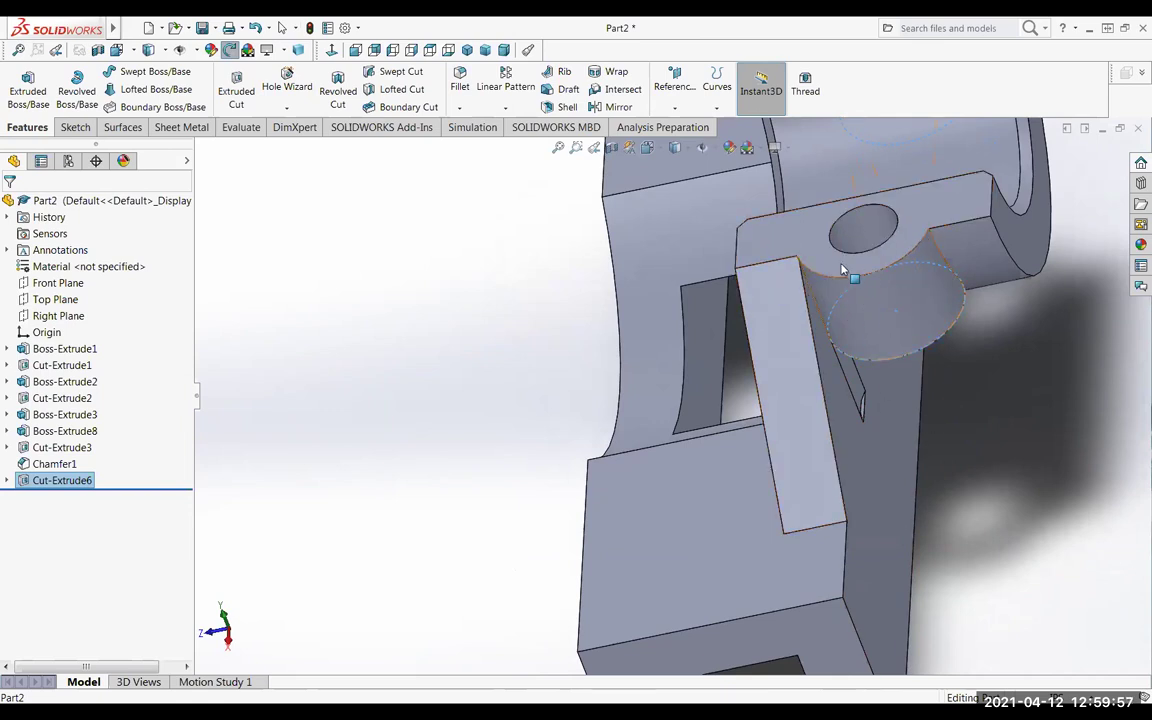
key(Escape)
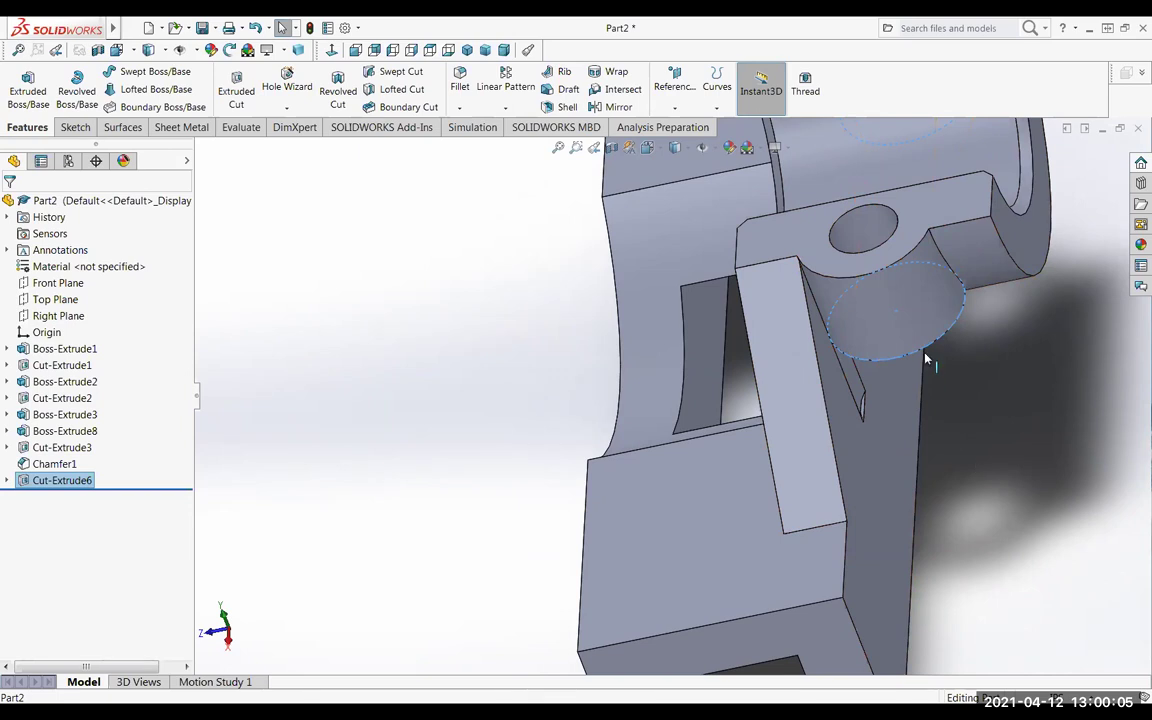
middle_drag(995, 468, 812, 404)
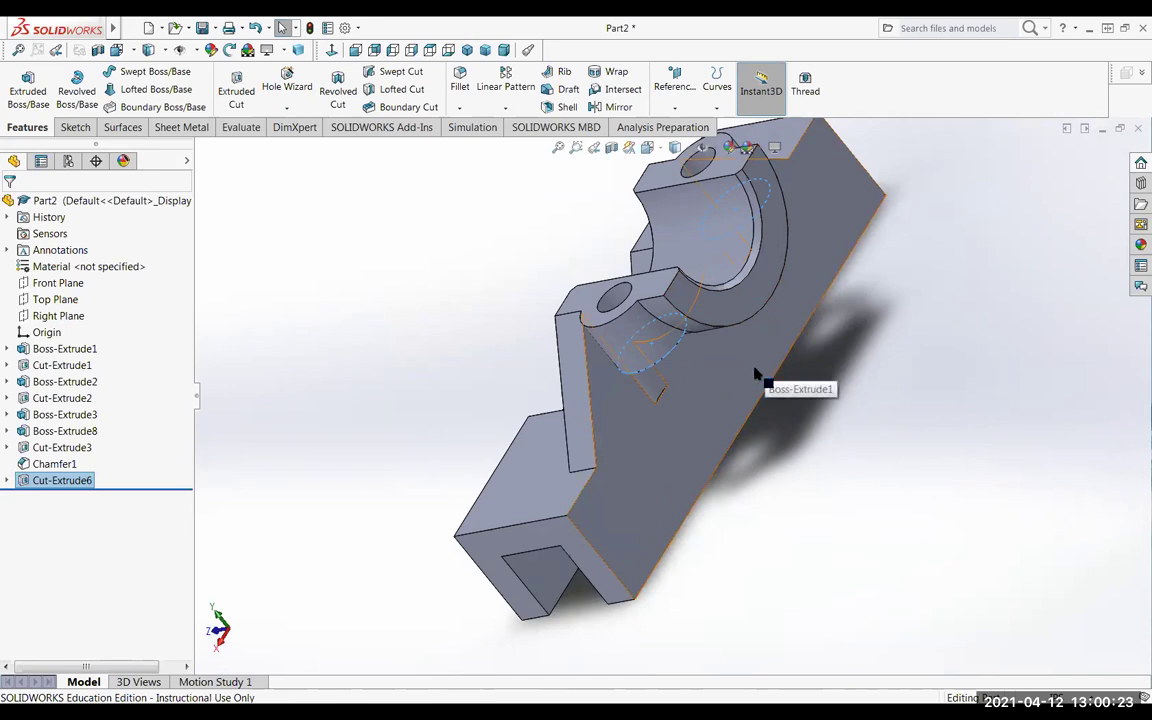
click(744, 311)
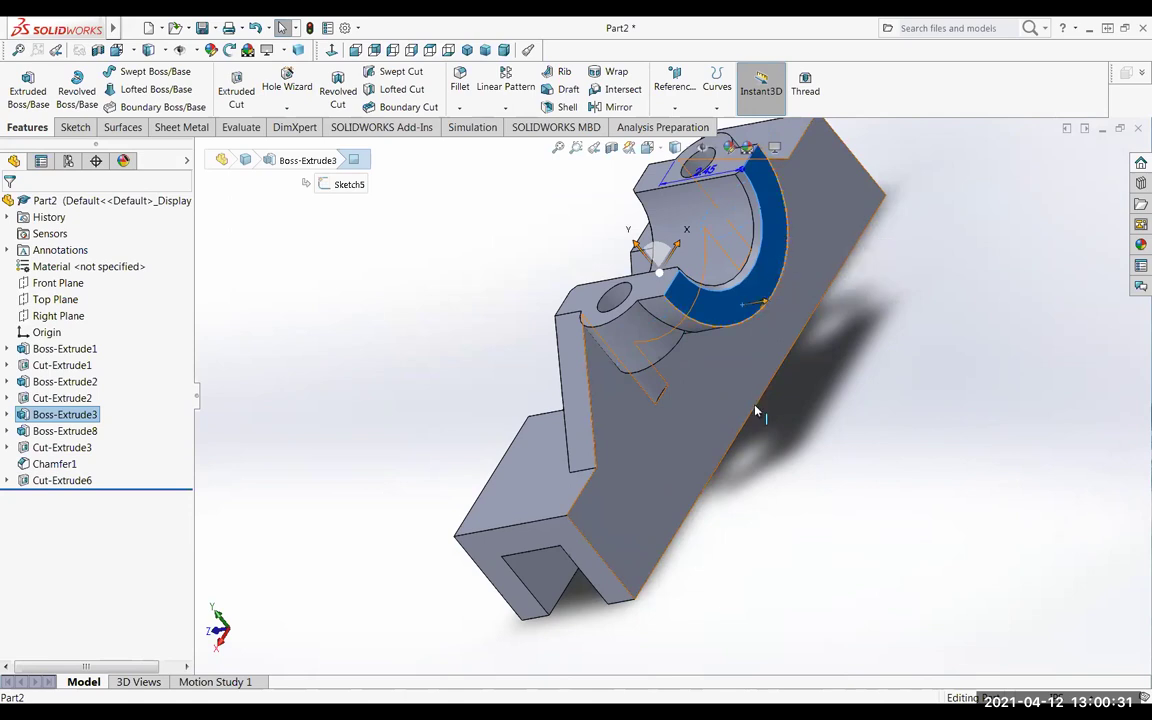
click(735, 312)
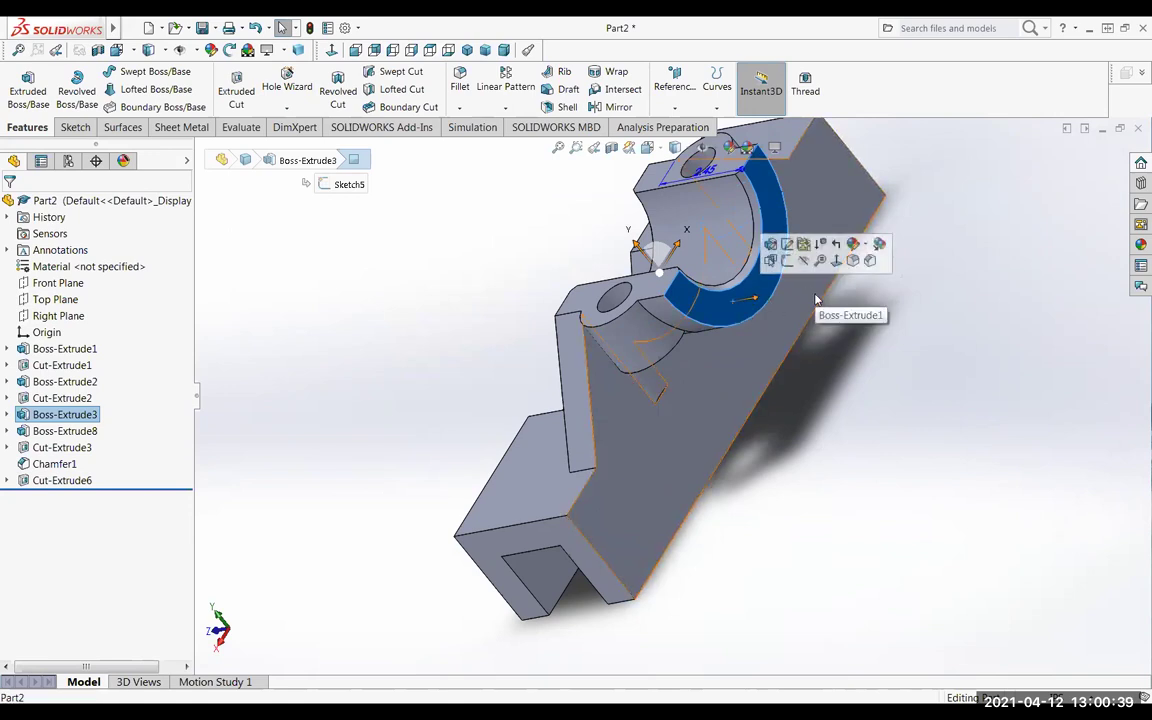
click(837, 260)
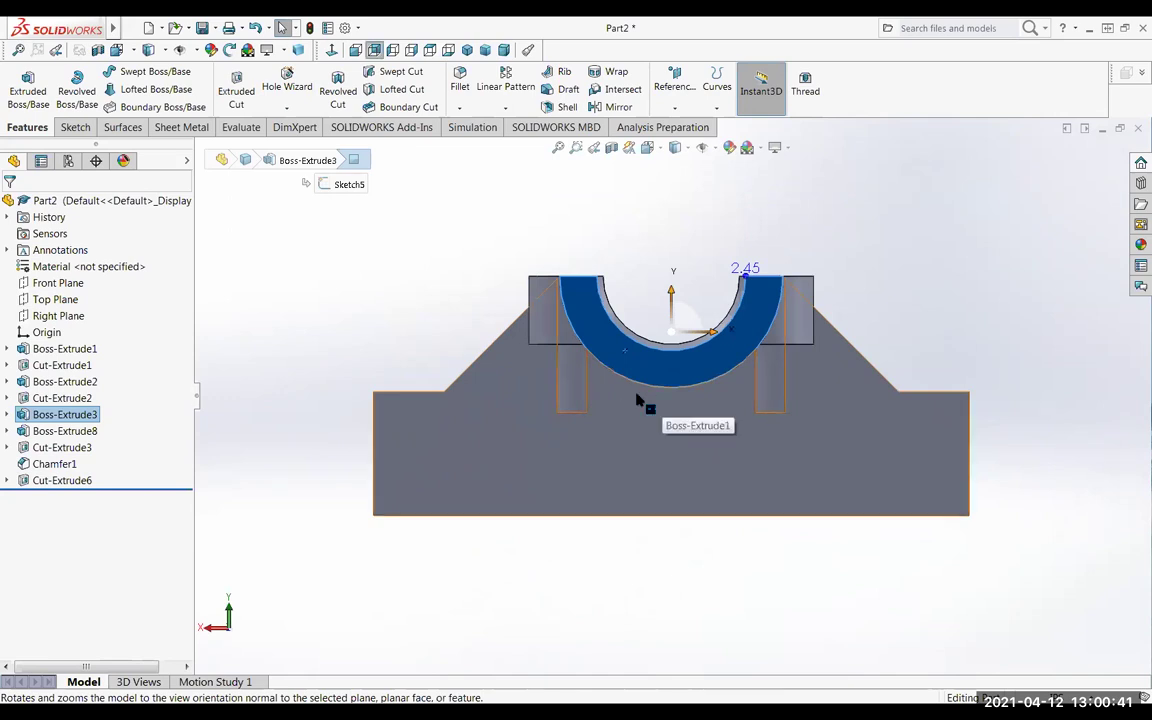
scroll(640, 400, down, 4)
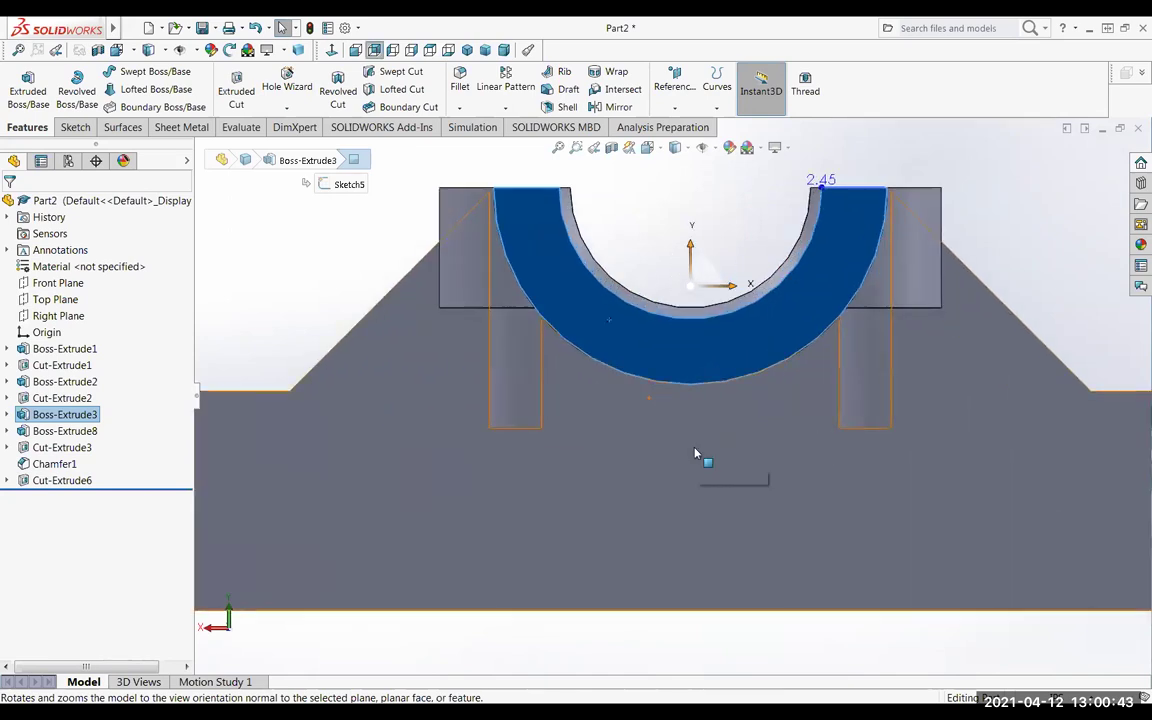
scroll(697, 453, up, 3)
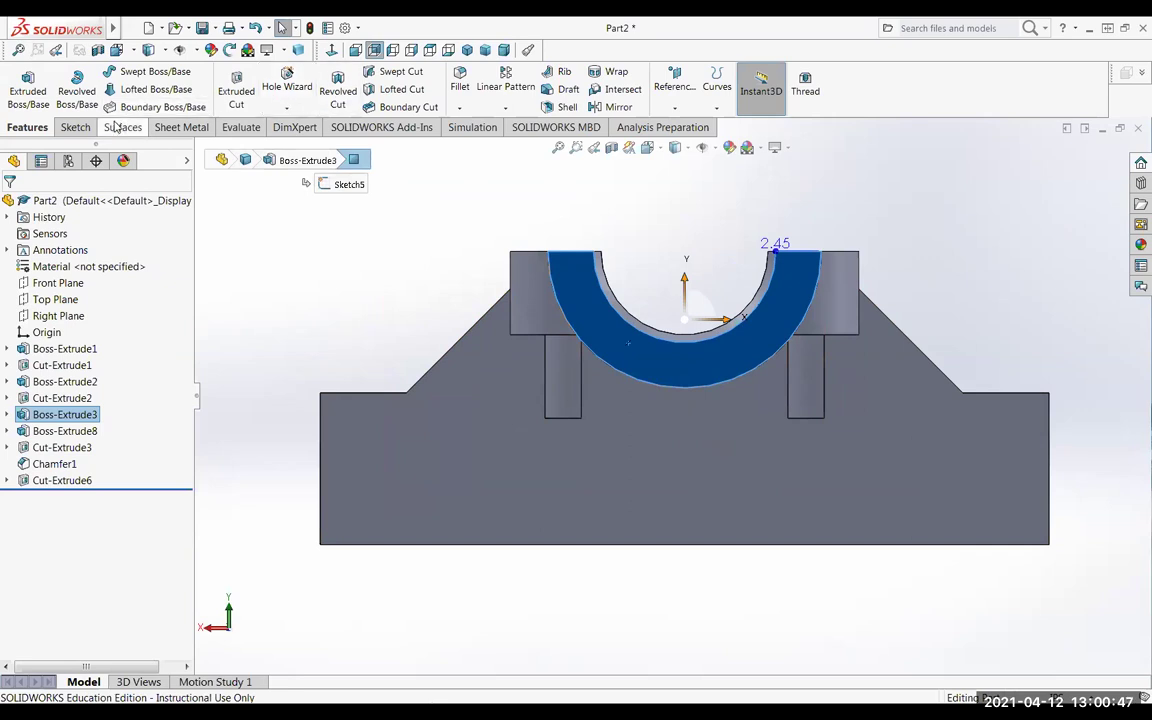
Start a sketch on the ring face and draw a vertical centerline from the bearing's centre down past the base's lower edge.
click(72, 127)
click(142, 72)
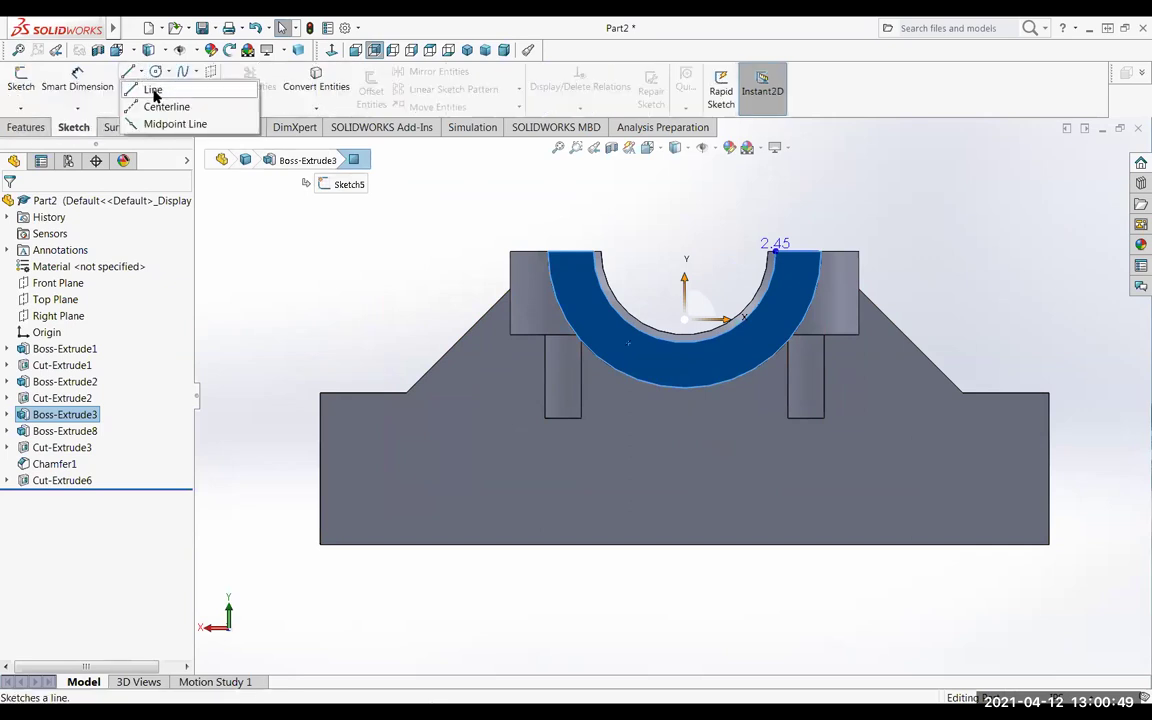
click(150, 105)
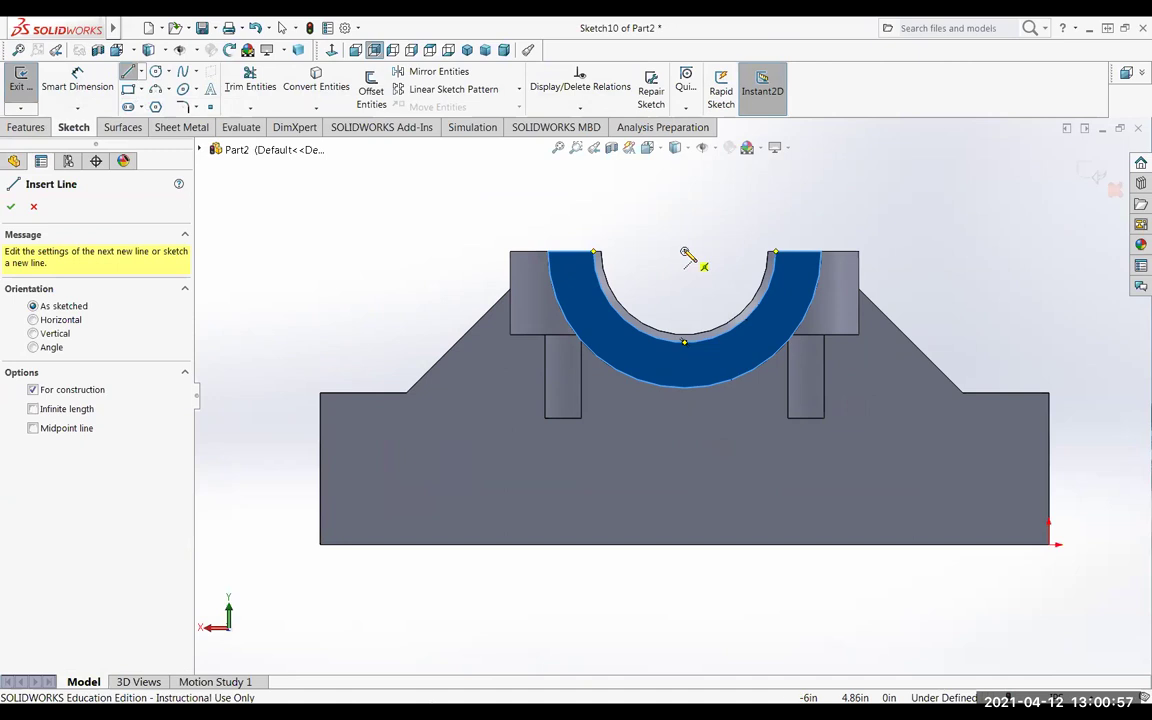
click(685, 252)
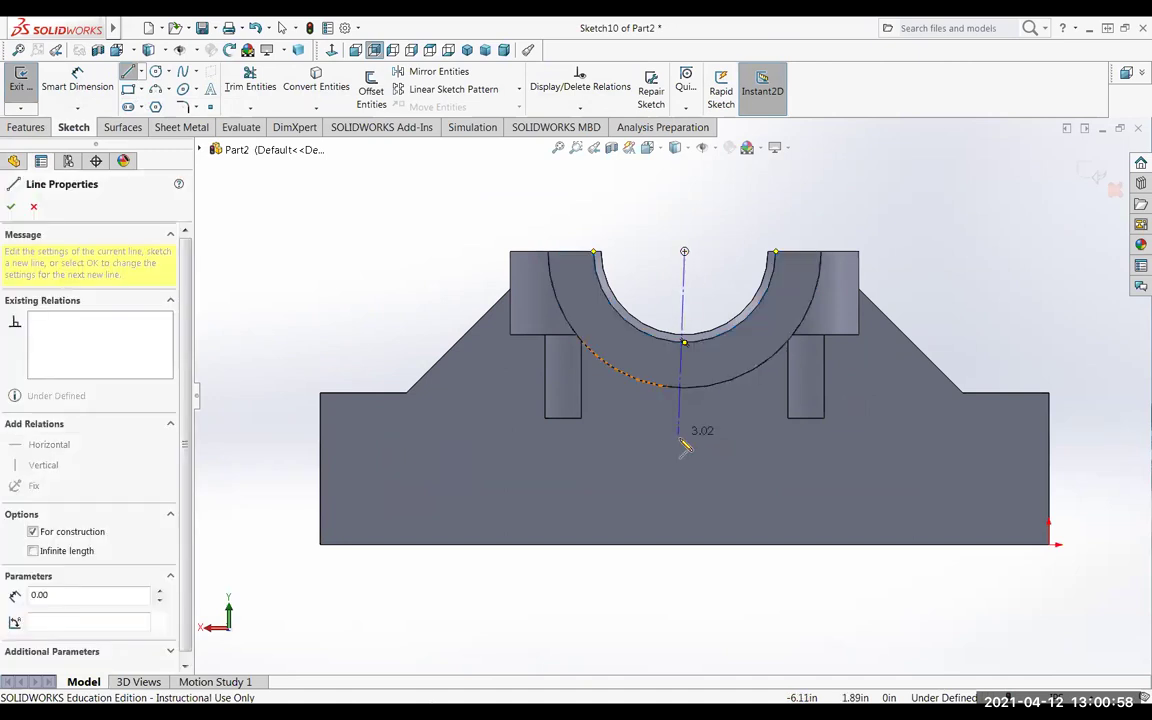
click(684, 580)
key(Escape)
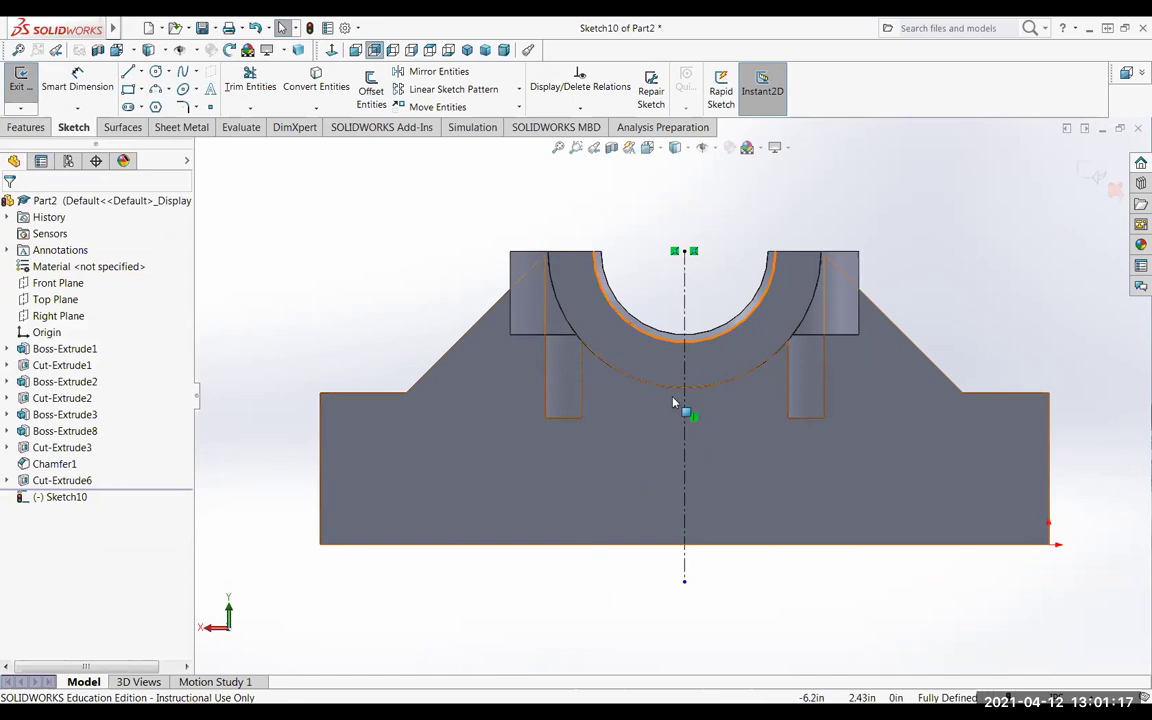
Sketch connected lines from the outer arc's lowest point down the centerline, about 0.54 in left along the base edge, and about 3.04 in up into the ring.
scroll(674, 405, up, 1)
scroll(674, 405, down, 3)
scroll(674, 405, up, 2)
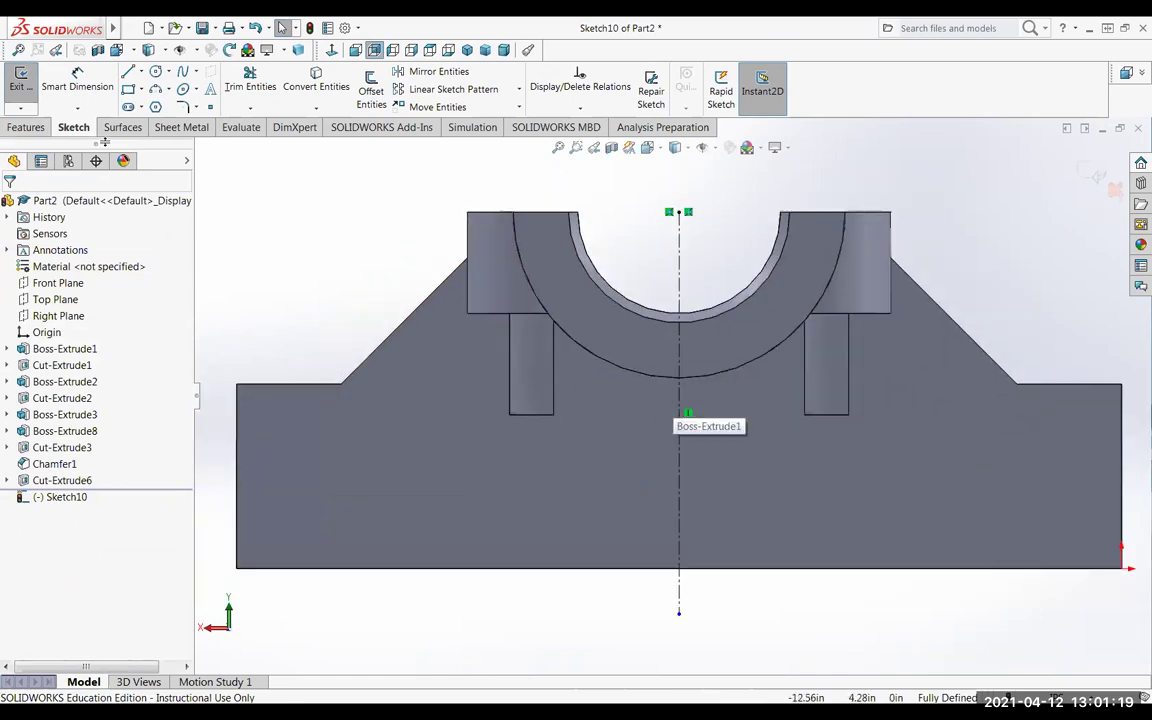
click(129, 74)
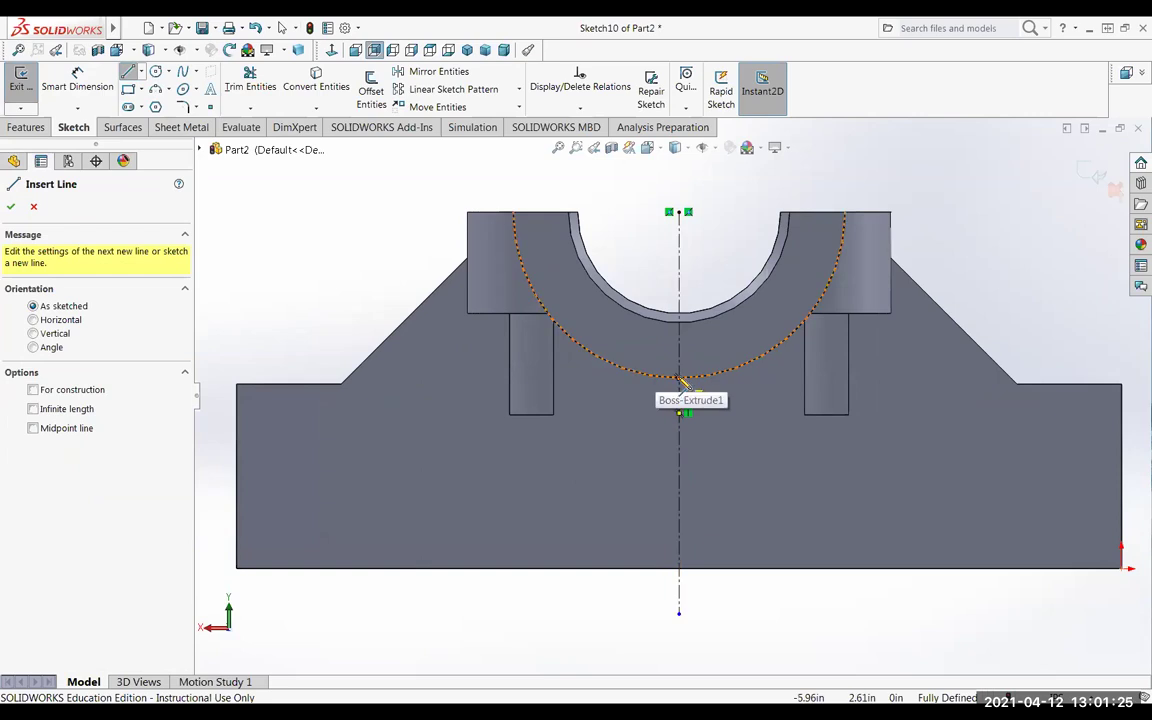
click(679, 378)
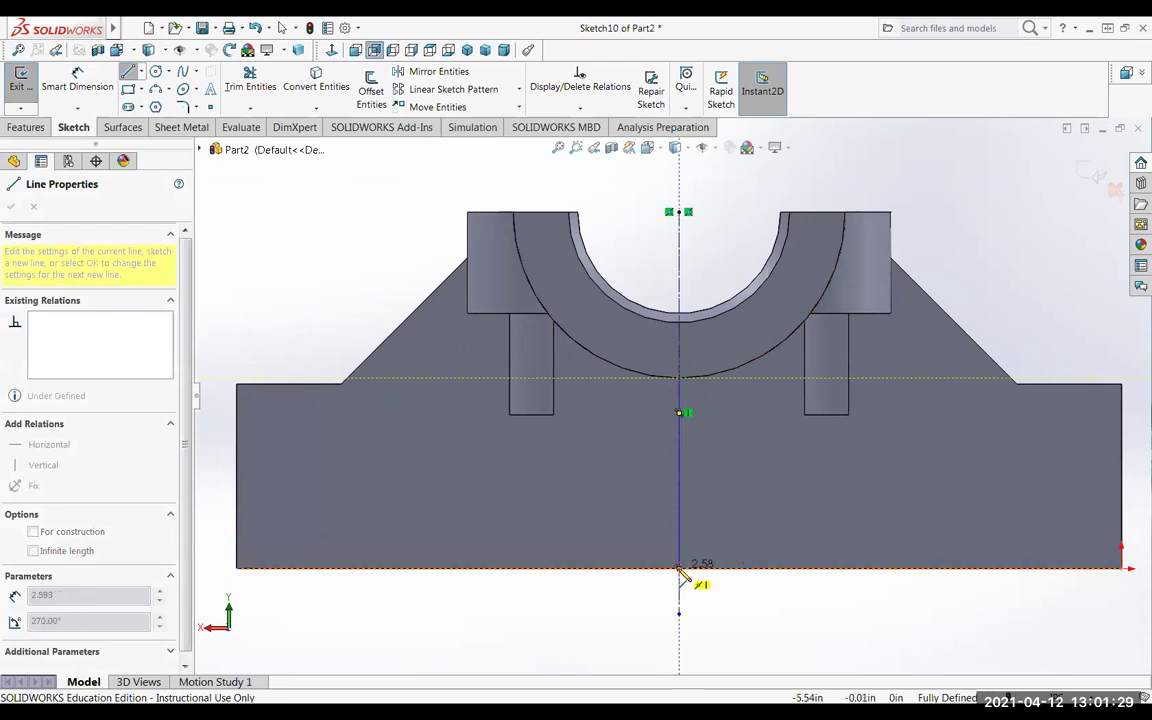
click(679, 576)
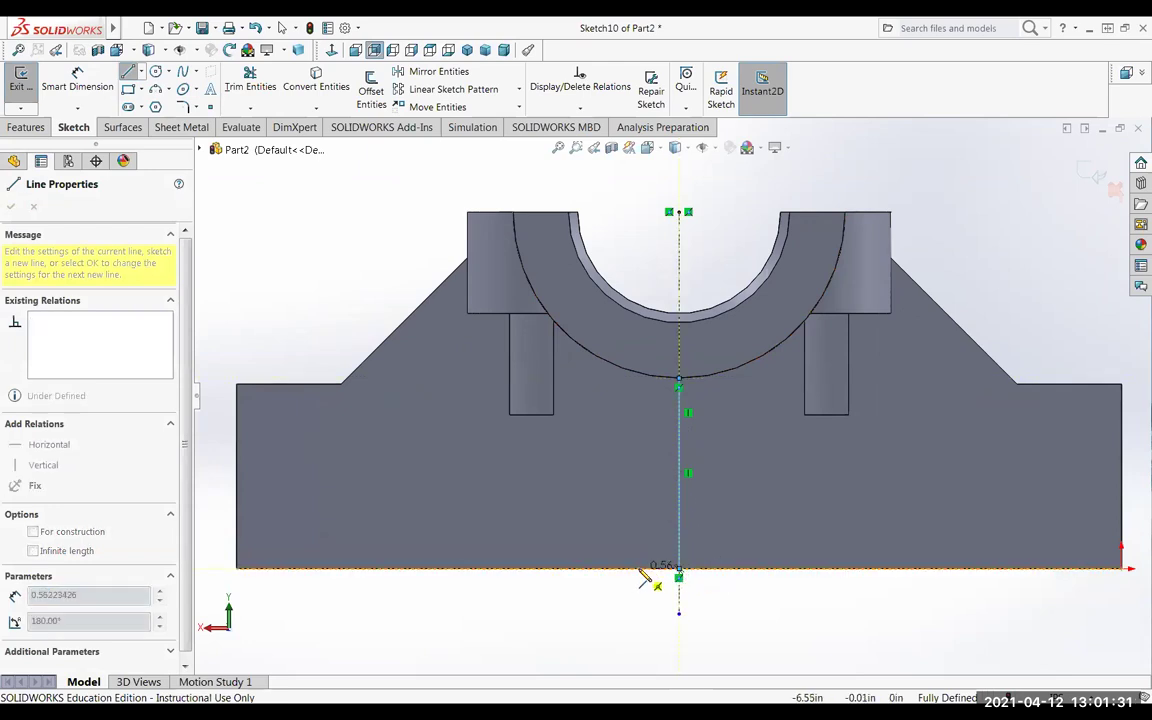
click(639, 570)
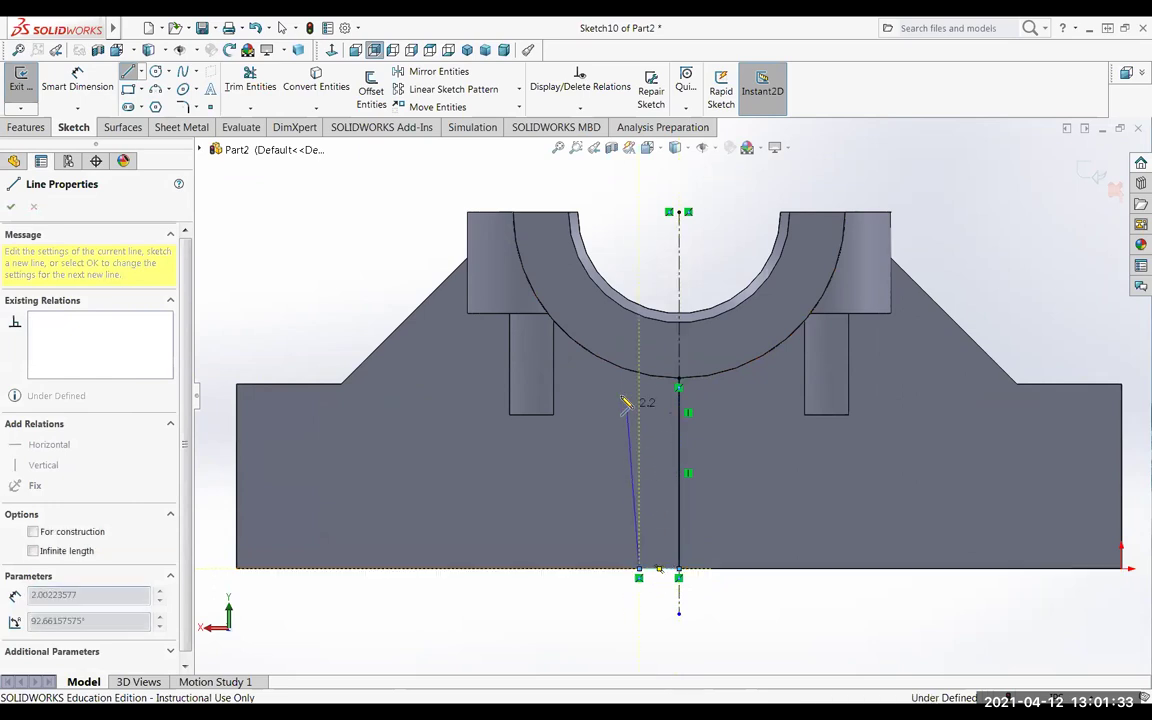
click(640, 347)
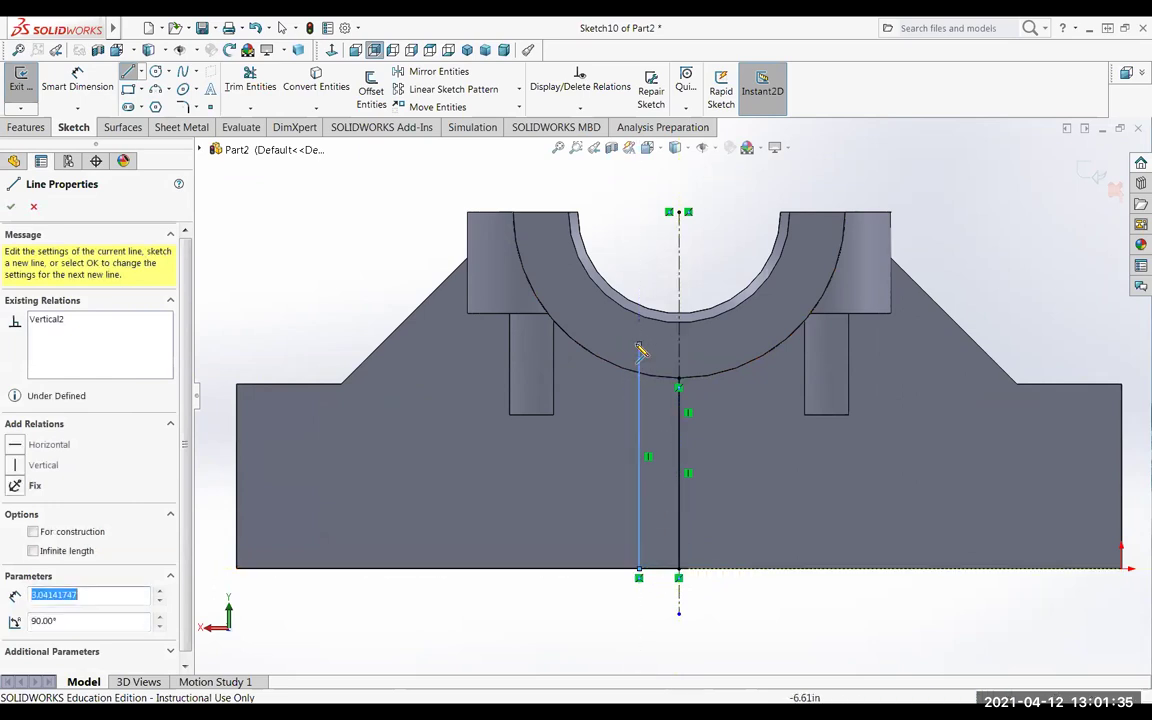
key(Escape)
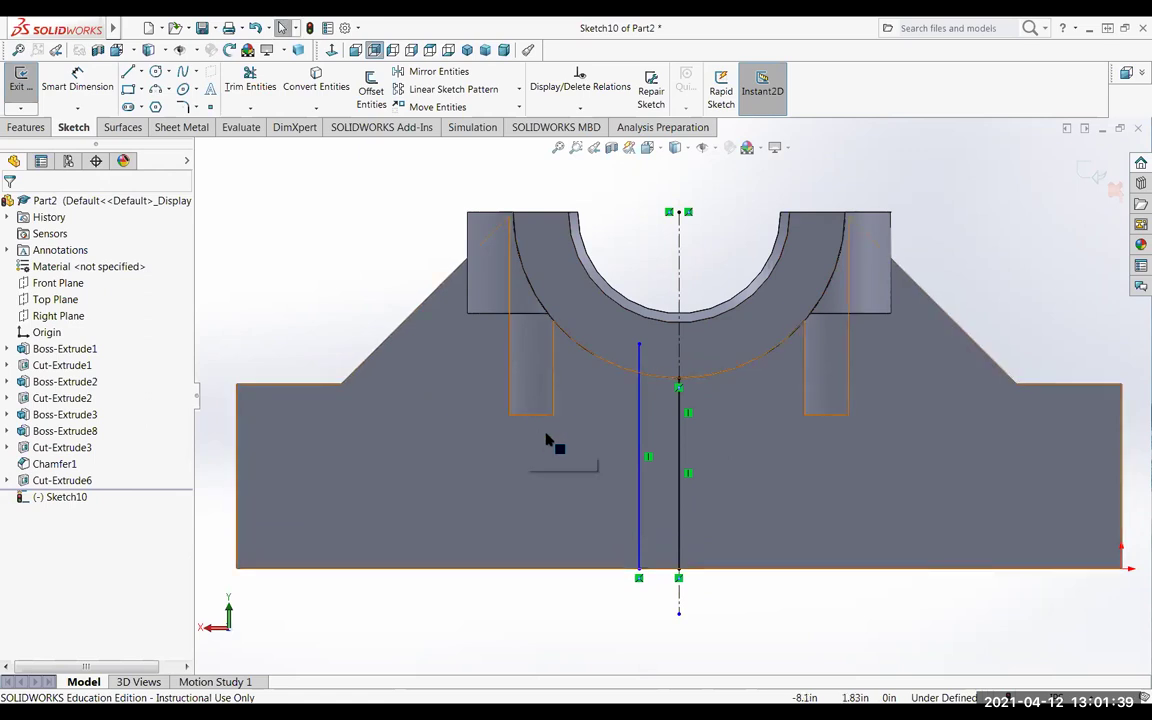
Dimension the spacing between the middle line and the left vertical line as 0.375 in.
click(72, 78)
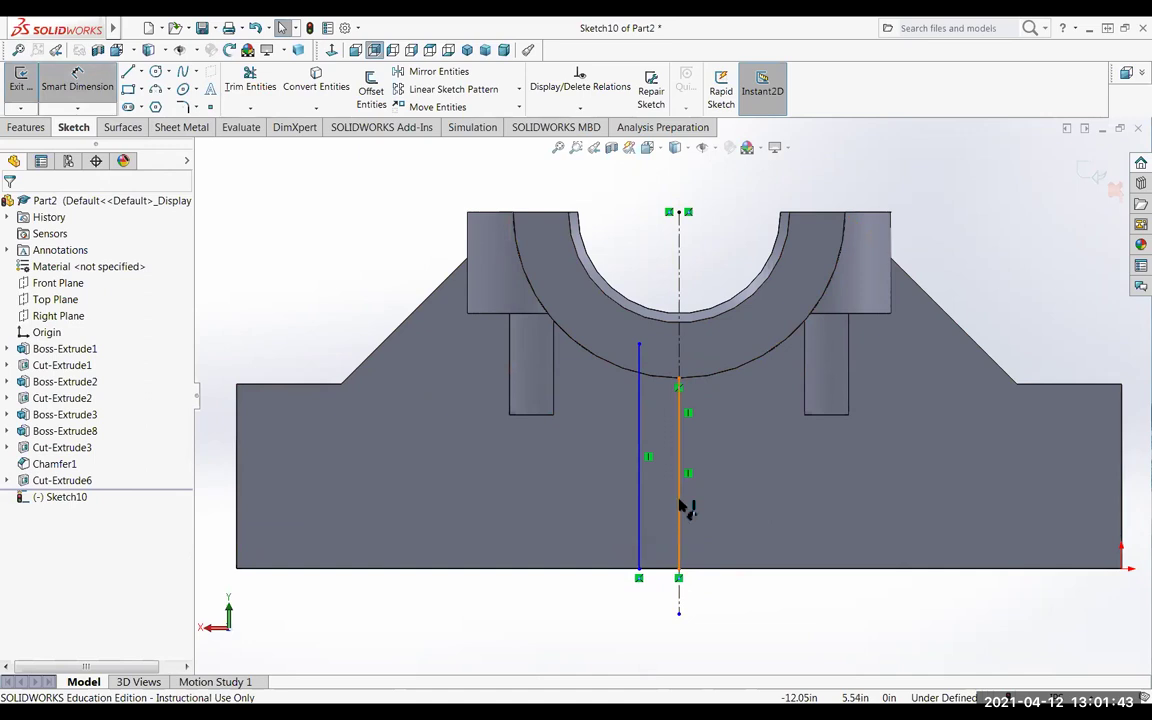
click(679, 507)
click(639, 505)
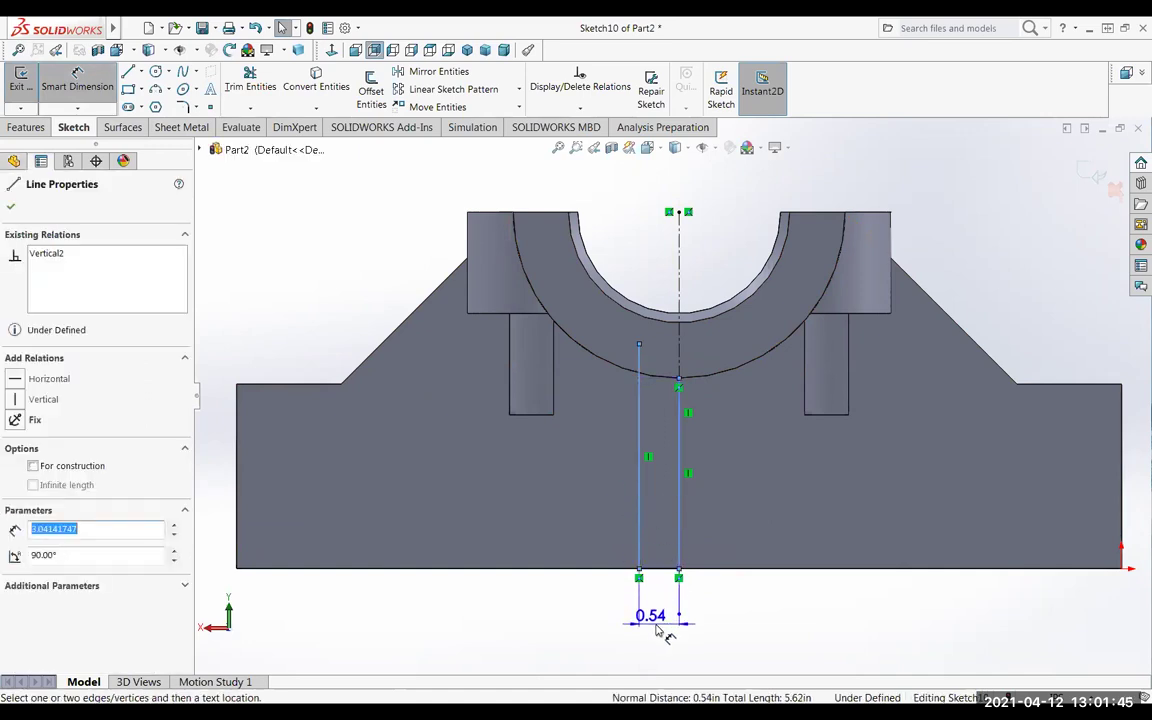
click(660, 628)
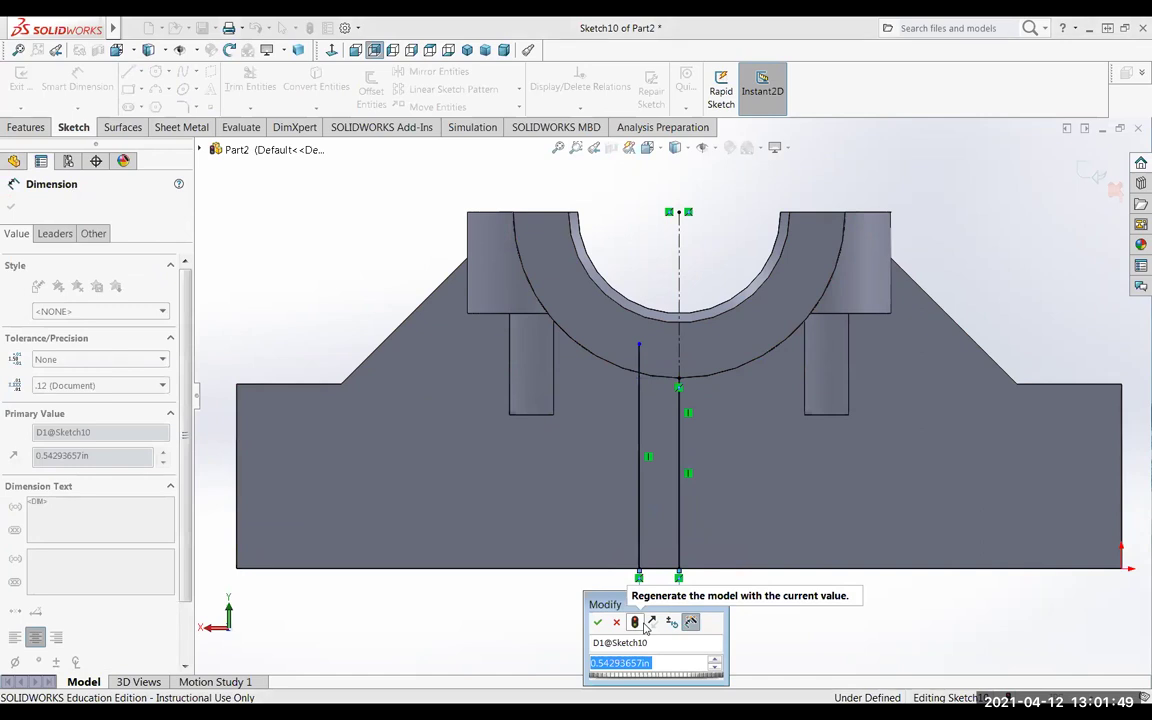
text(0.375)
key(Return)
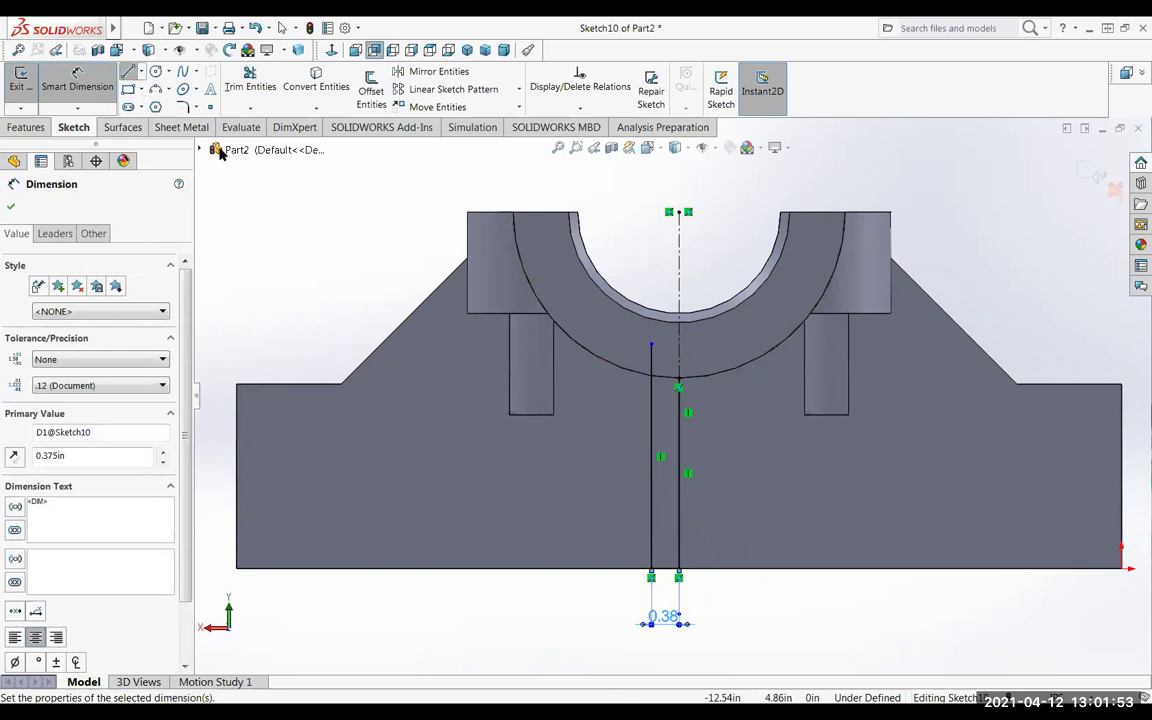
Sketch a matching outline right of the middle line, about 0.55 in along the base edge and about 3.04 in up into the ring.
key(l)
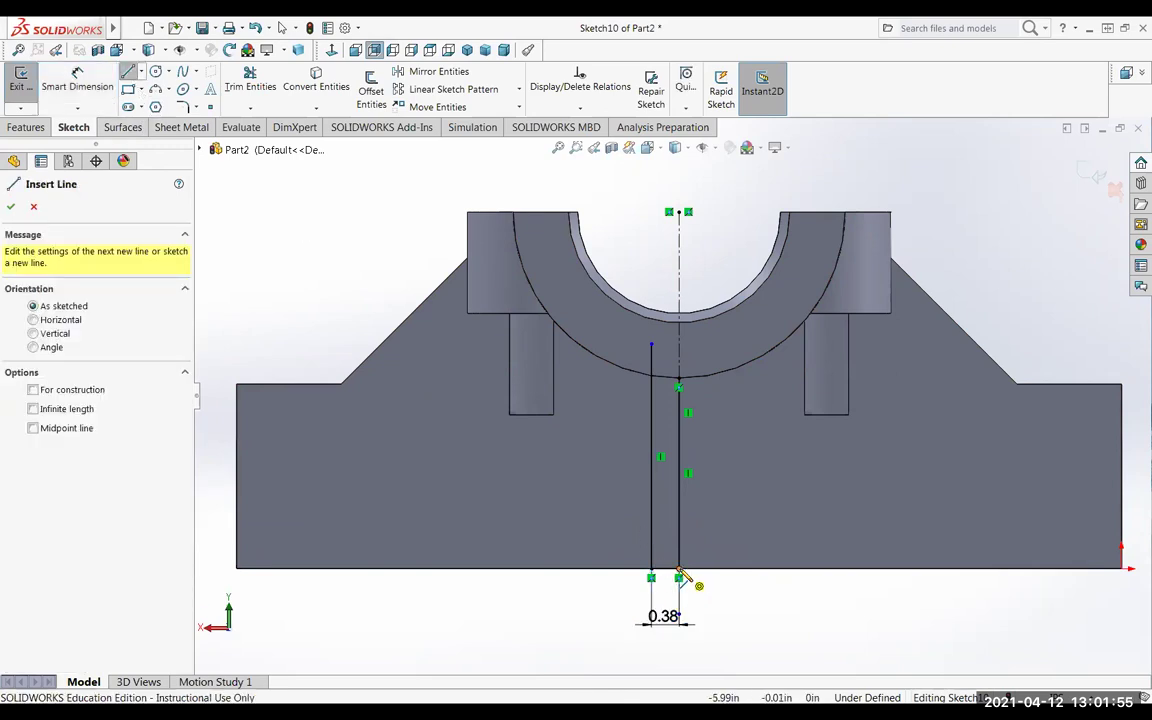
click(720, 568)
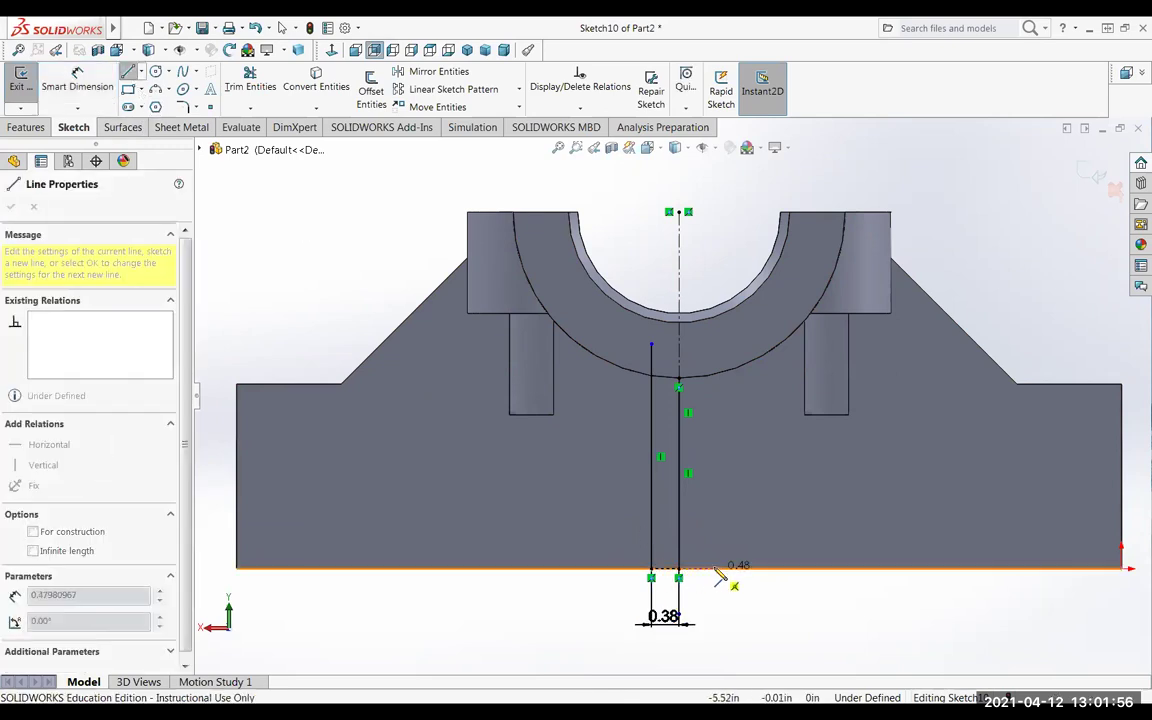
click(720, 344)
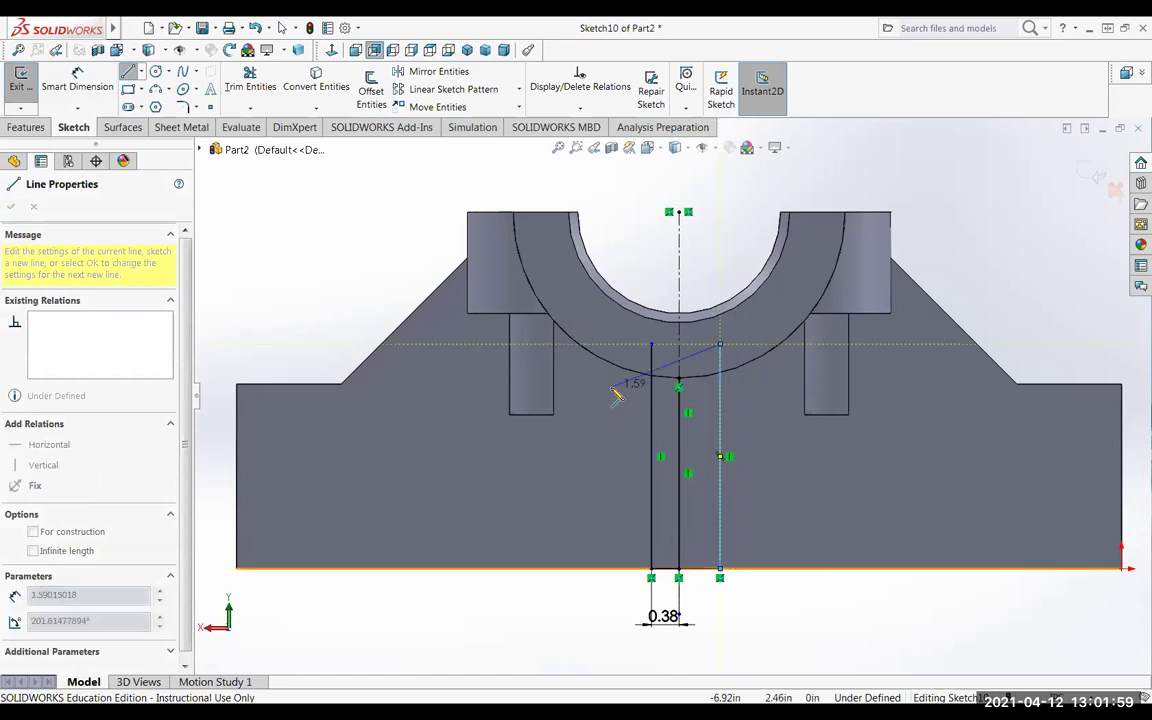
key(Escape)
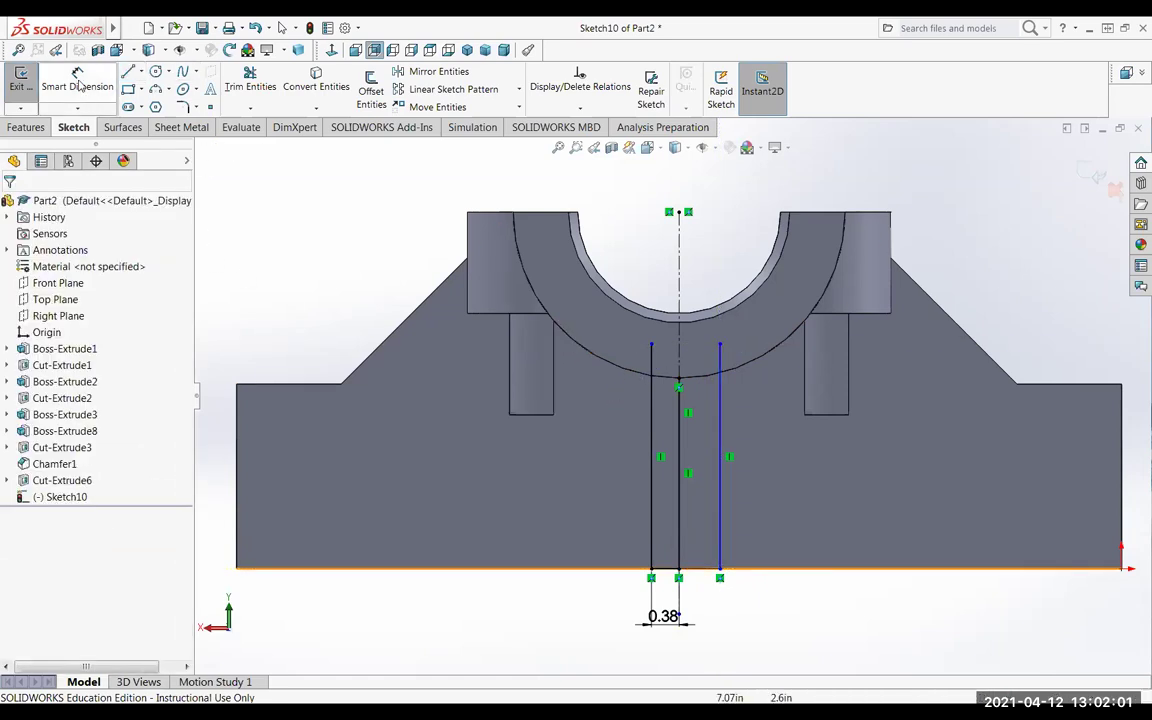
Dimension the spacing between the middle line and the right vertical line as 3/8 in.
click(78, 82)
click(681, 505)
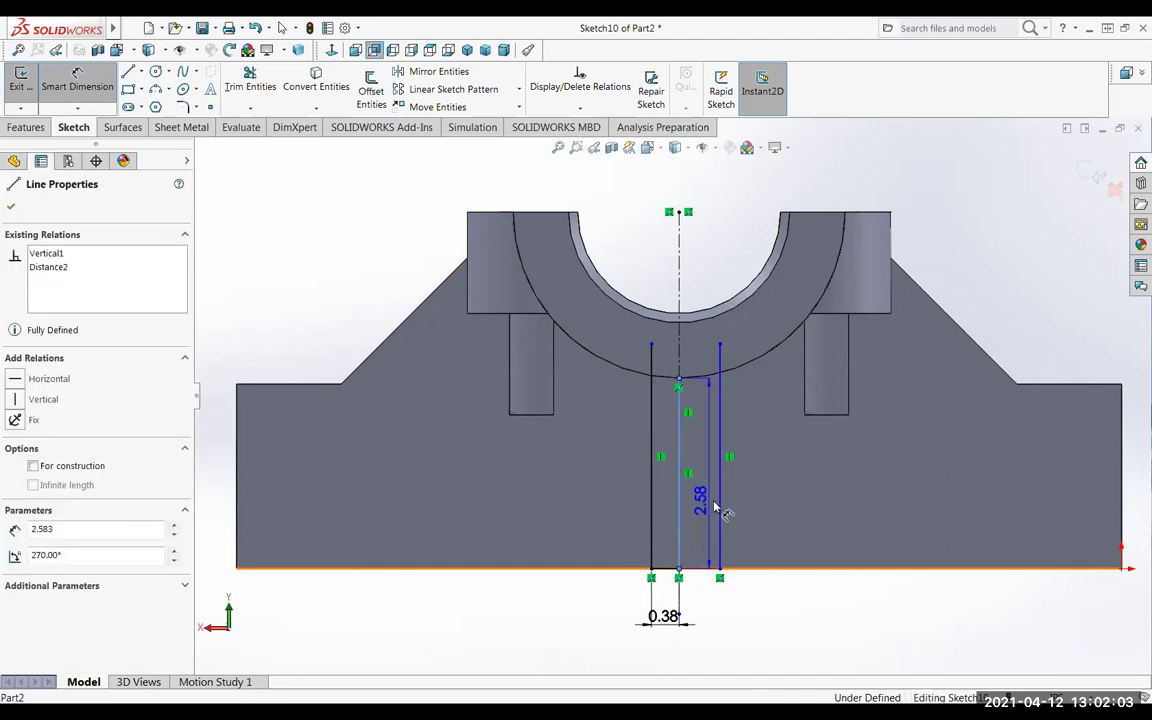
click(717, 503)
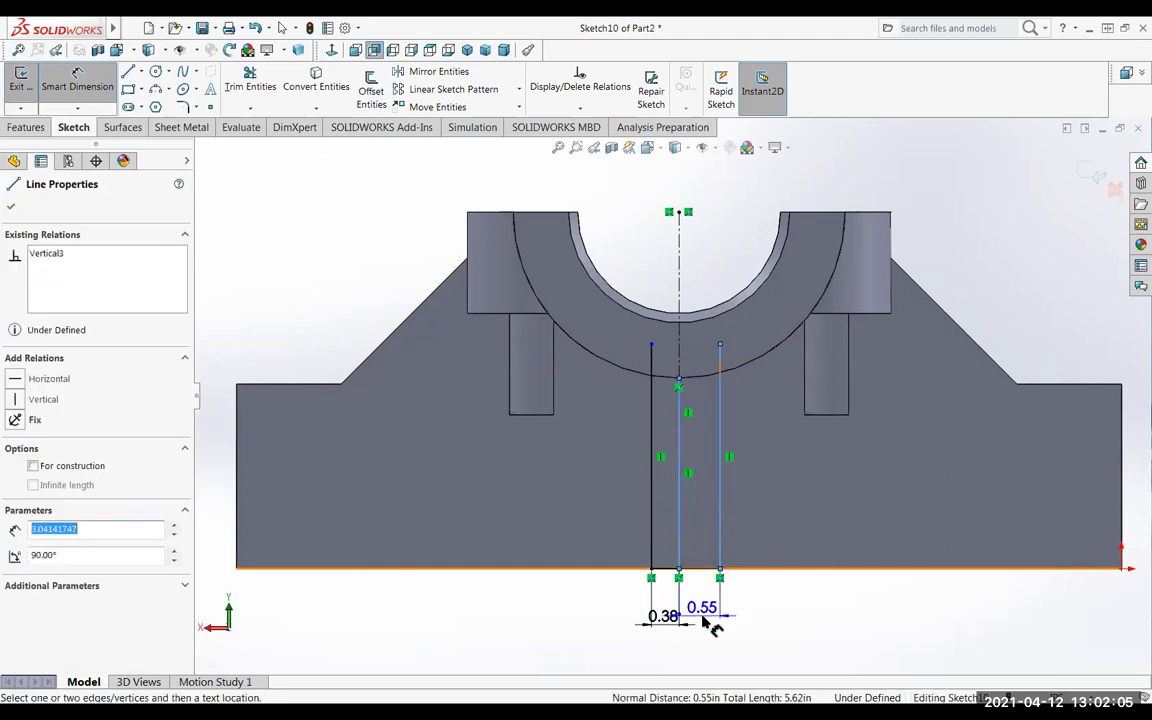
click(705, 622)
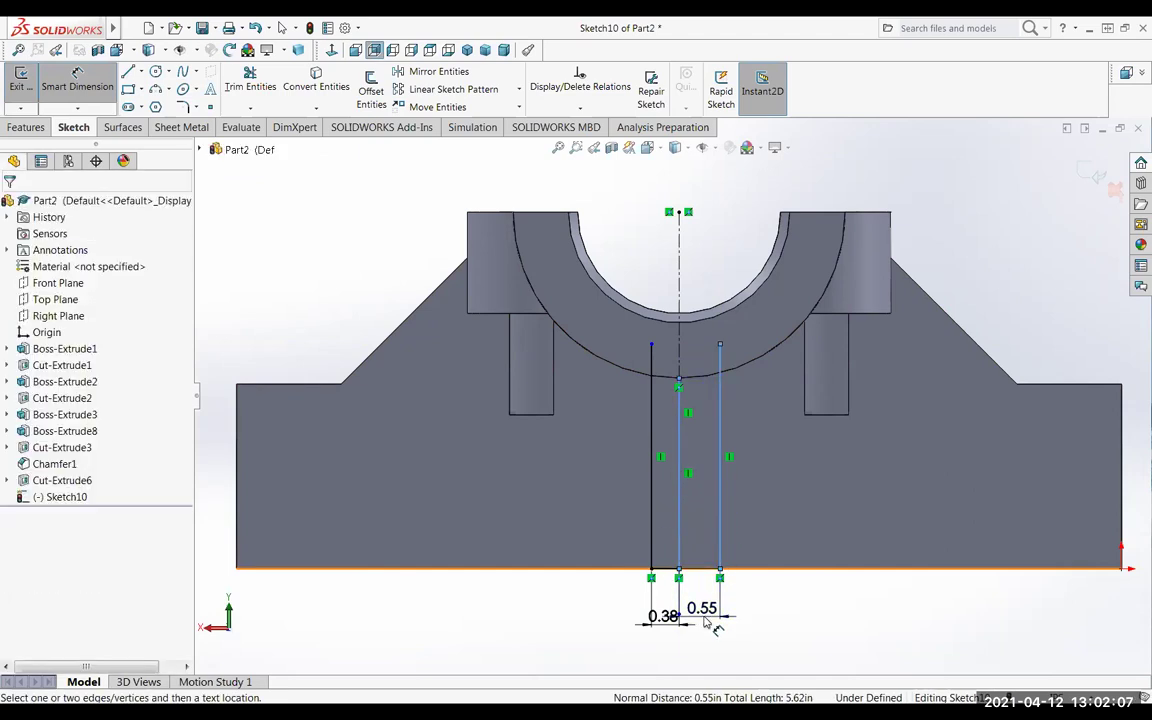
click(705, 622)
text(3/8)
key(Return)
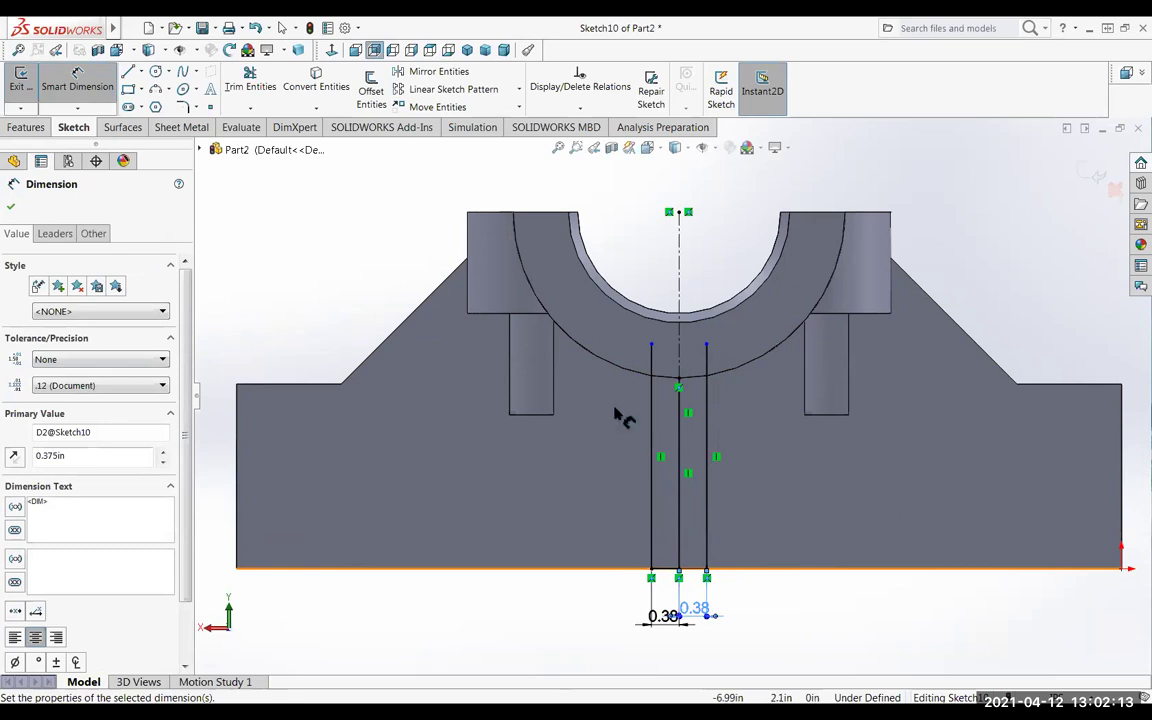
Draw a 2.25 in radius circle centred on the bearing's centre and passing through the outer arc's lowest point.
scroll(676, 395, down, 5)
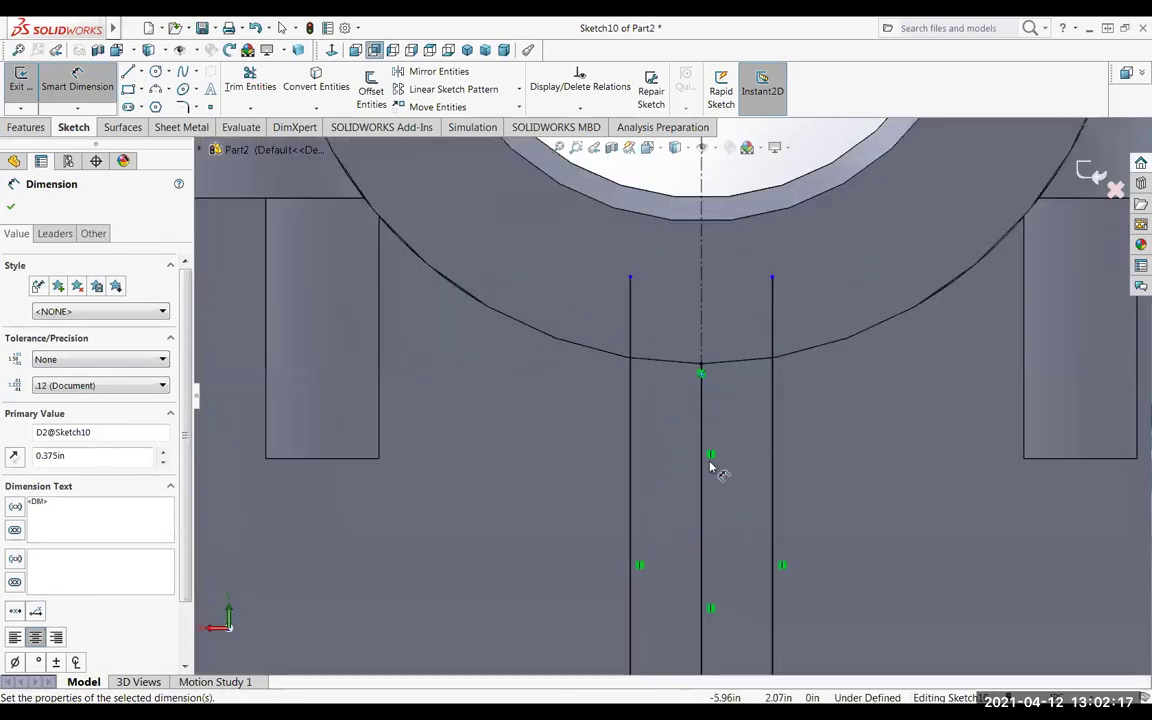
scroll(553, 333, up, 4)
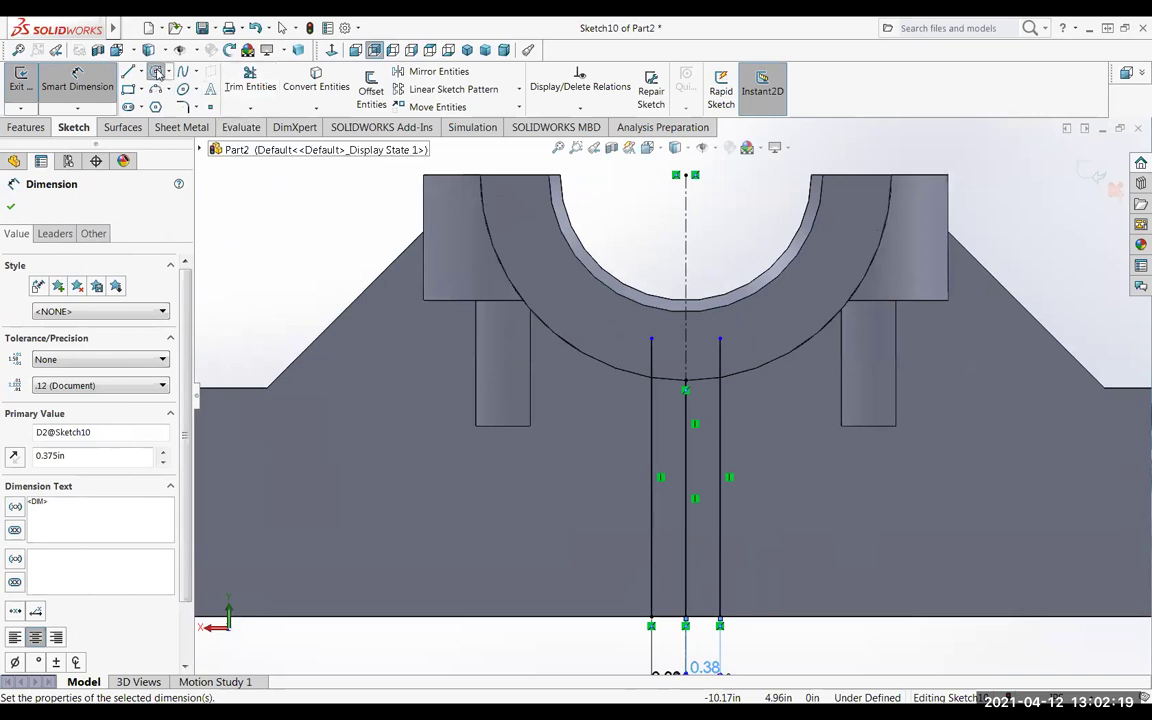
click(157, 73)
click(686, 175)
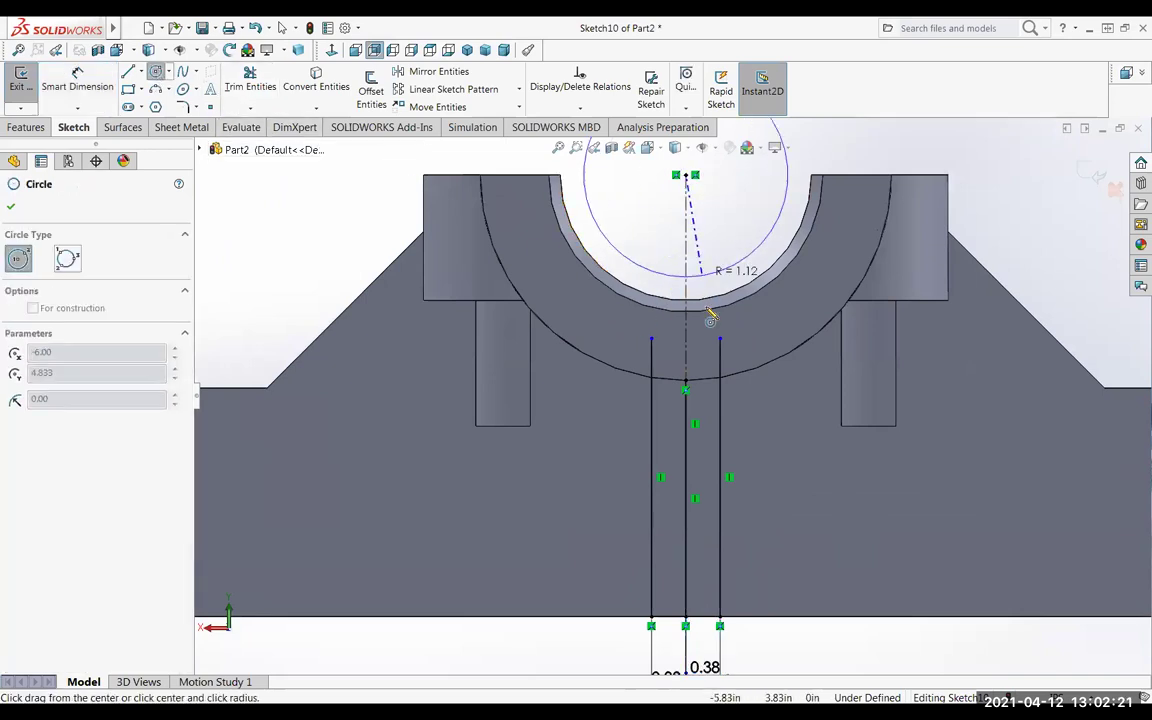
click(688, 384)
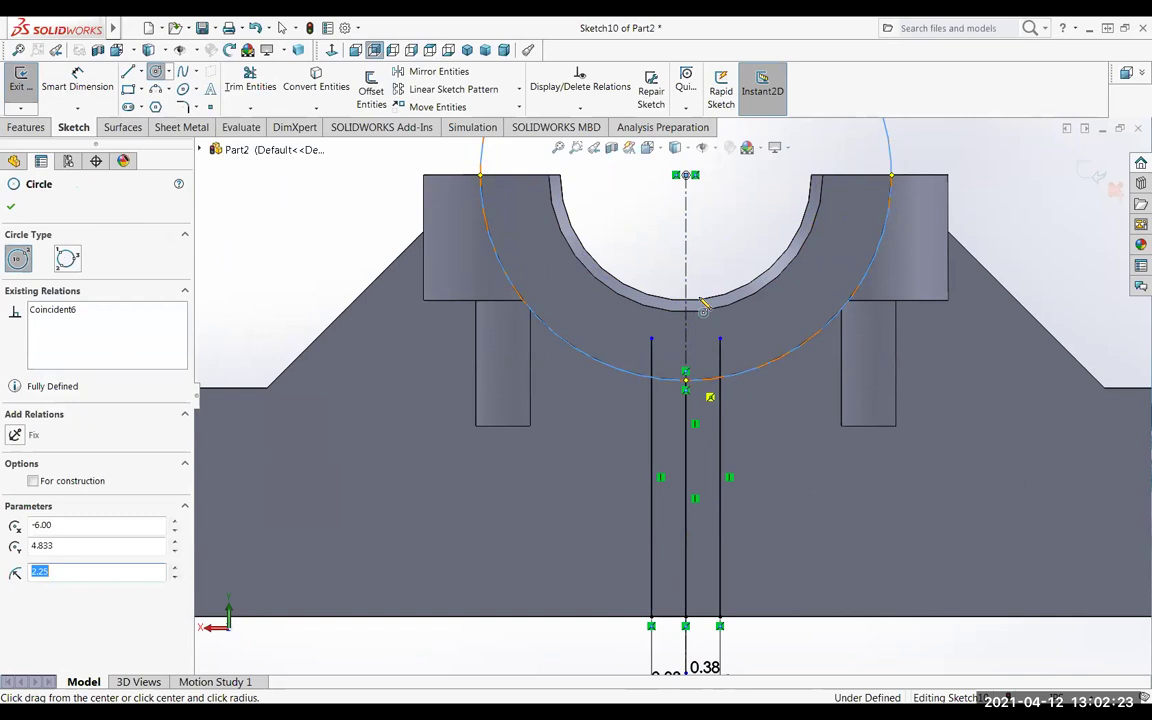
Trim the circle to the arc between the outer vertical lines, trim those lines above it, and delete the middle solid line.
click(247, 89)
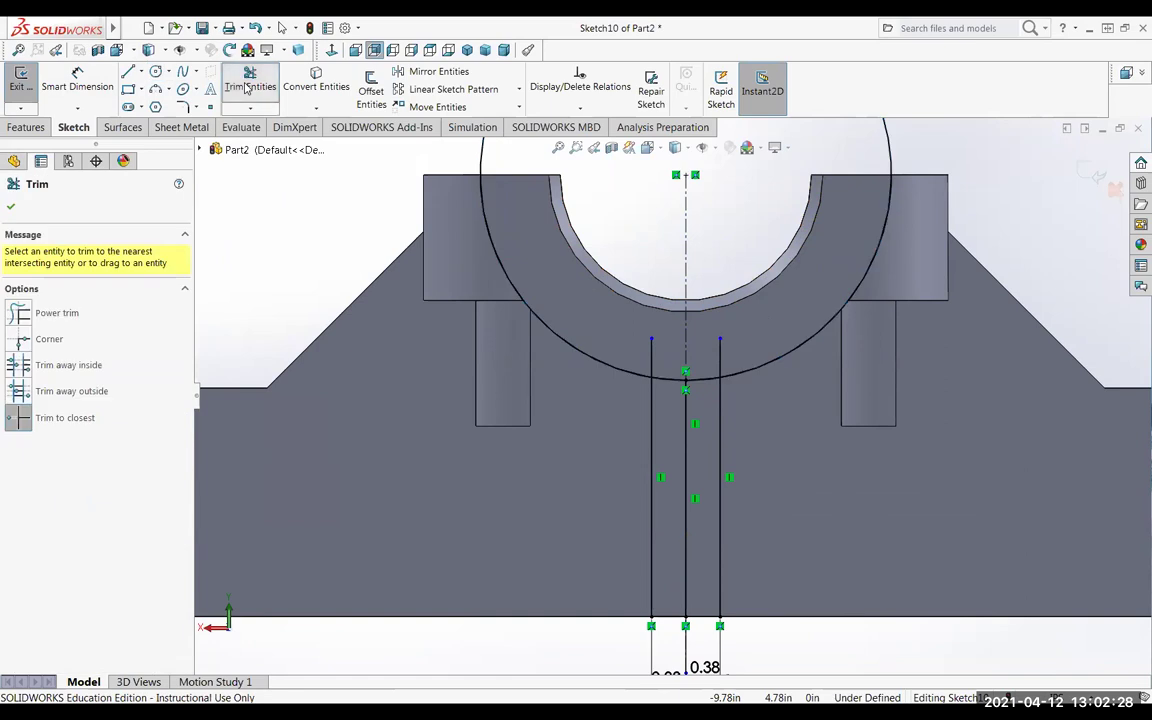
click(622, 373)
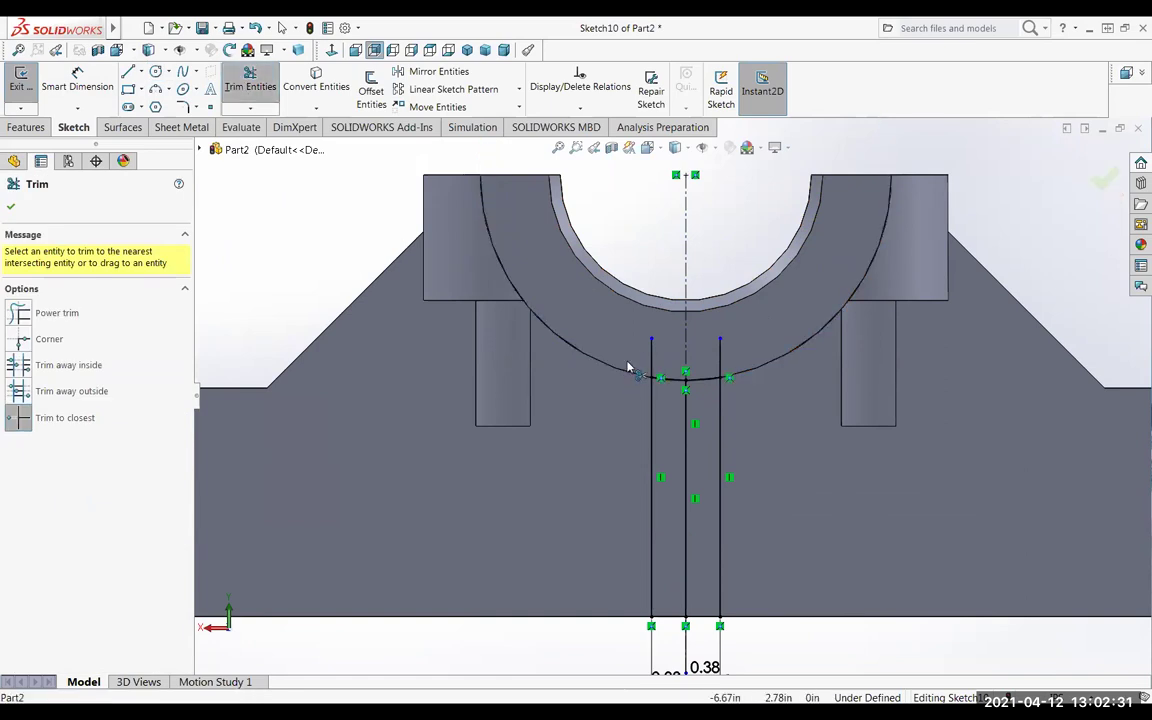
click(652, 356)
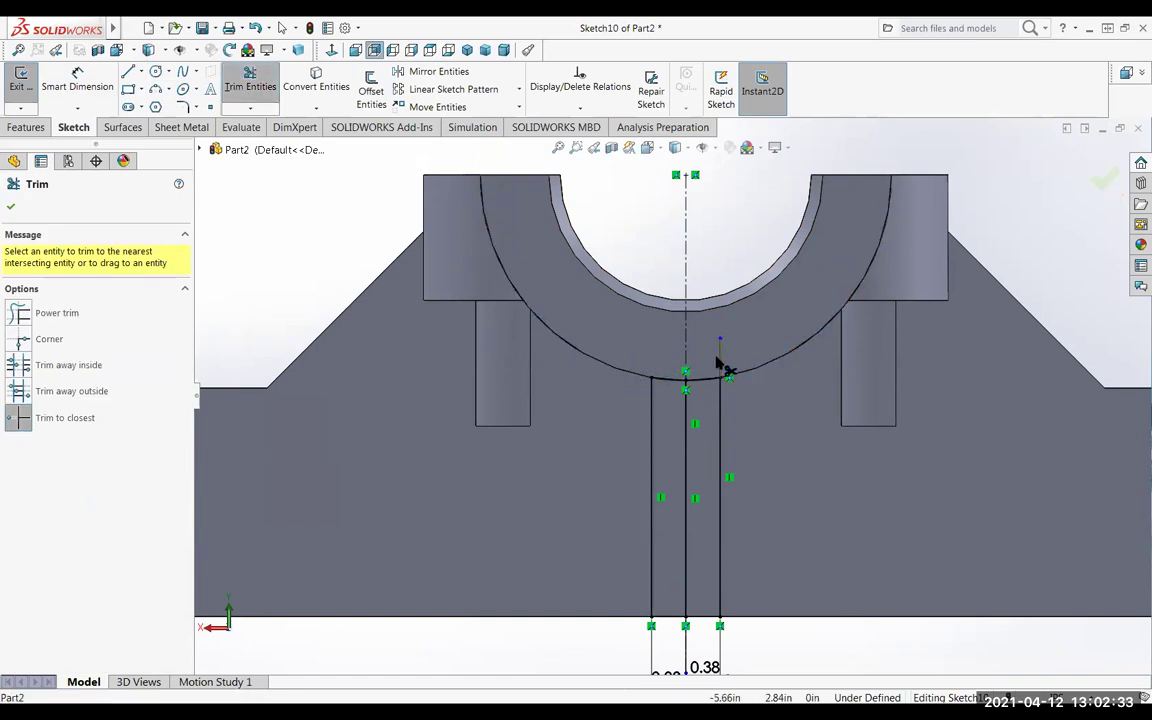
click(719, 358)
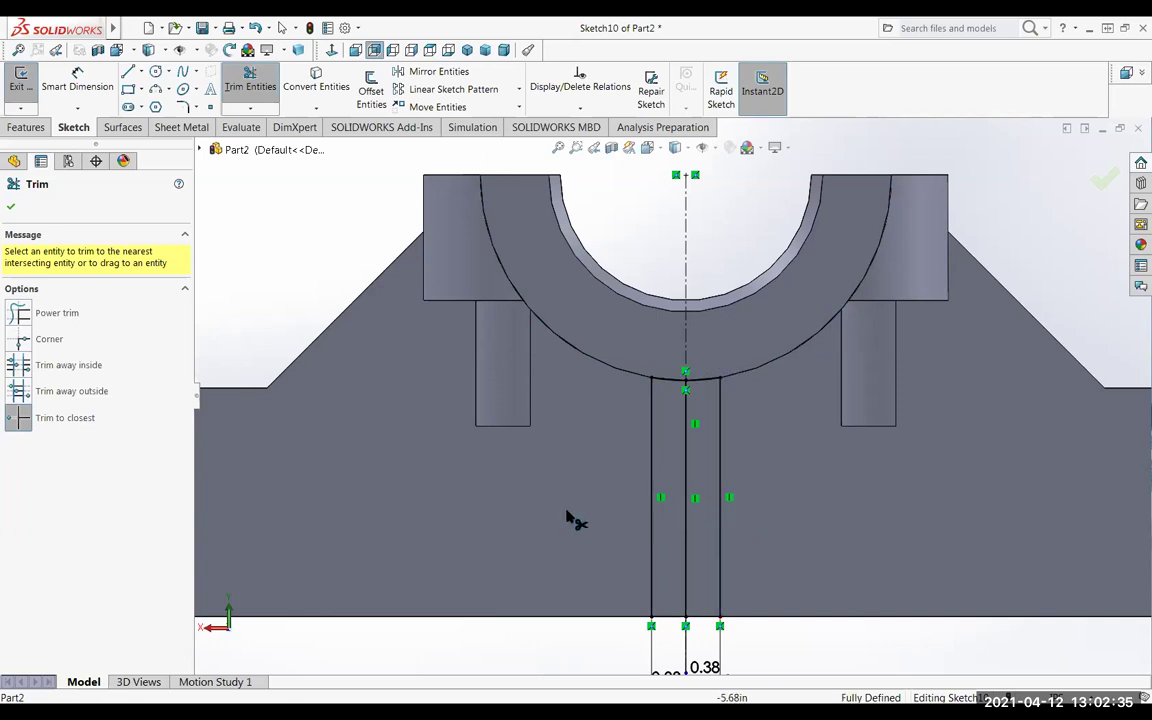
key(f)
scroll(570, 512, down, 2)
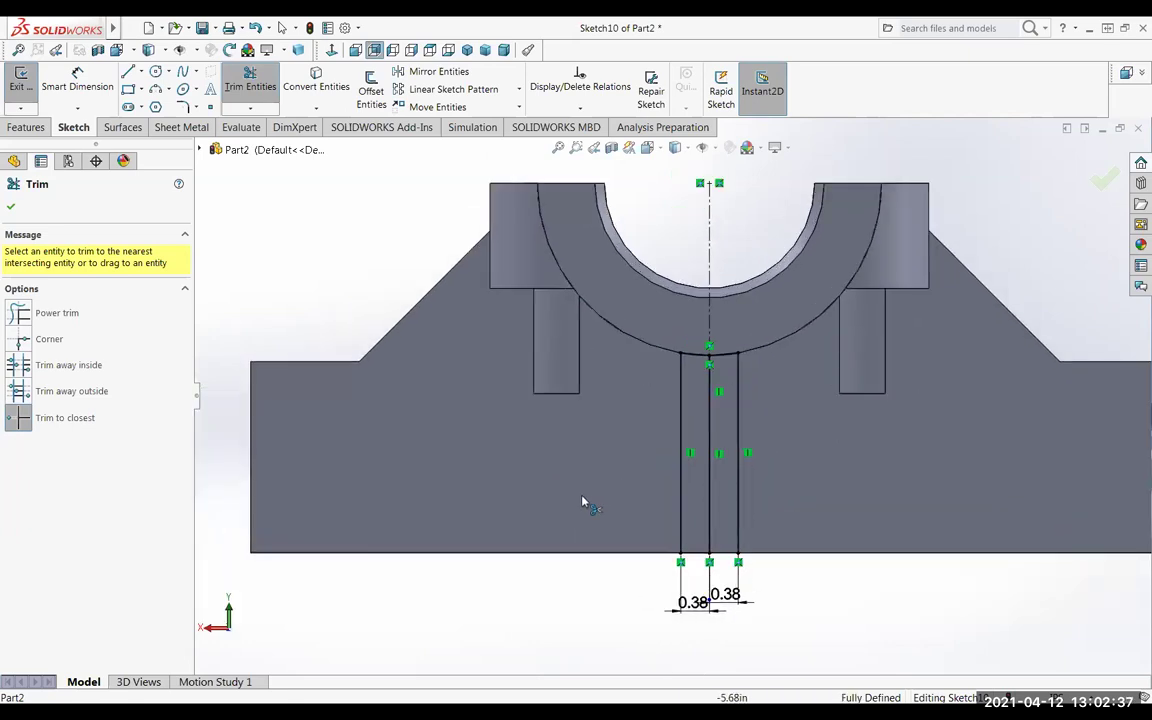
key(Escape)
click(711, 430)
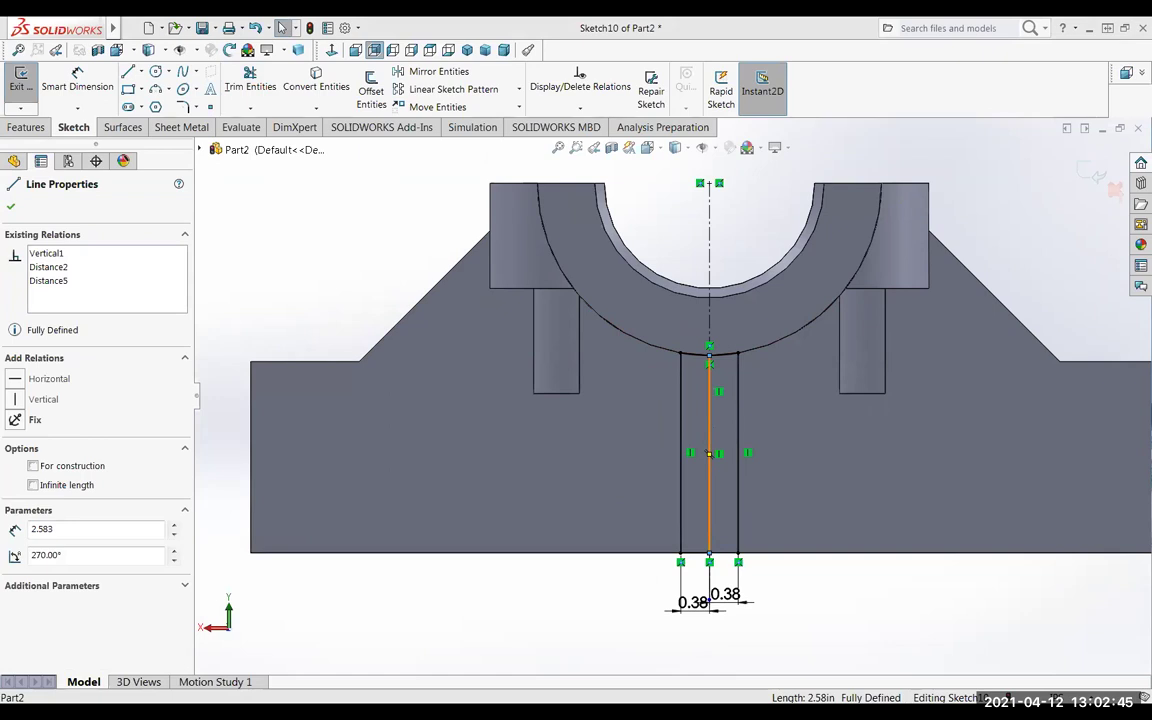
key(Delete)
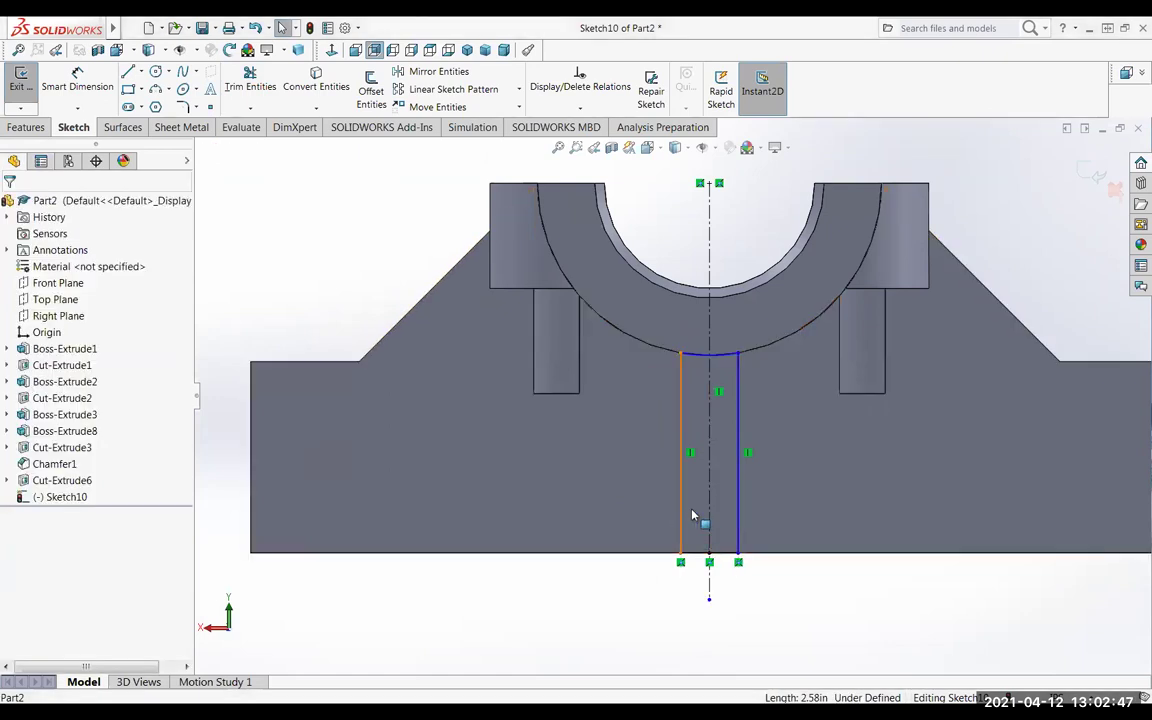
mouse_move(609, 609)
middle_down()
mouse_move(656, 605)
mouse_move(686, 622)
middle_up()
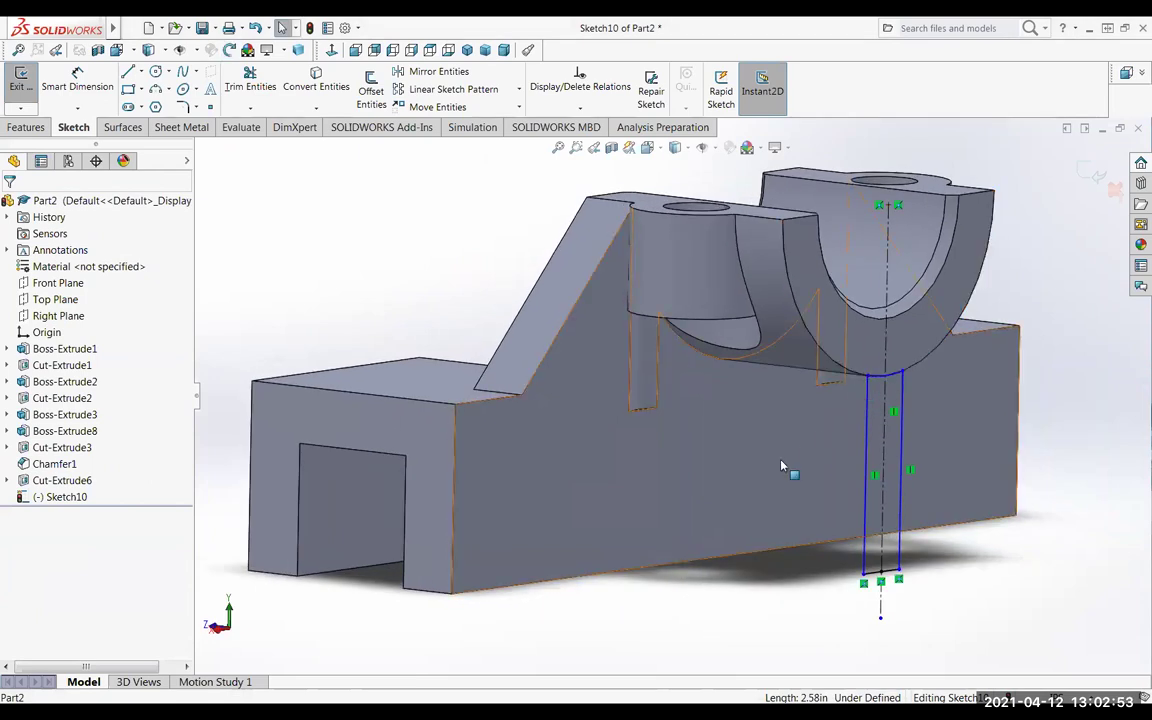
middle_drag(830, 540, 856, 516)
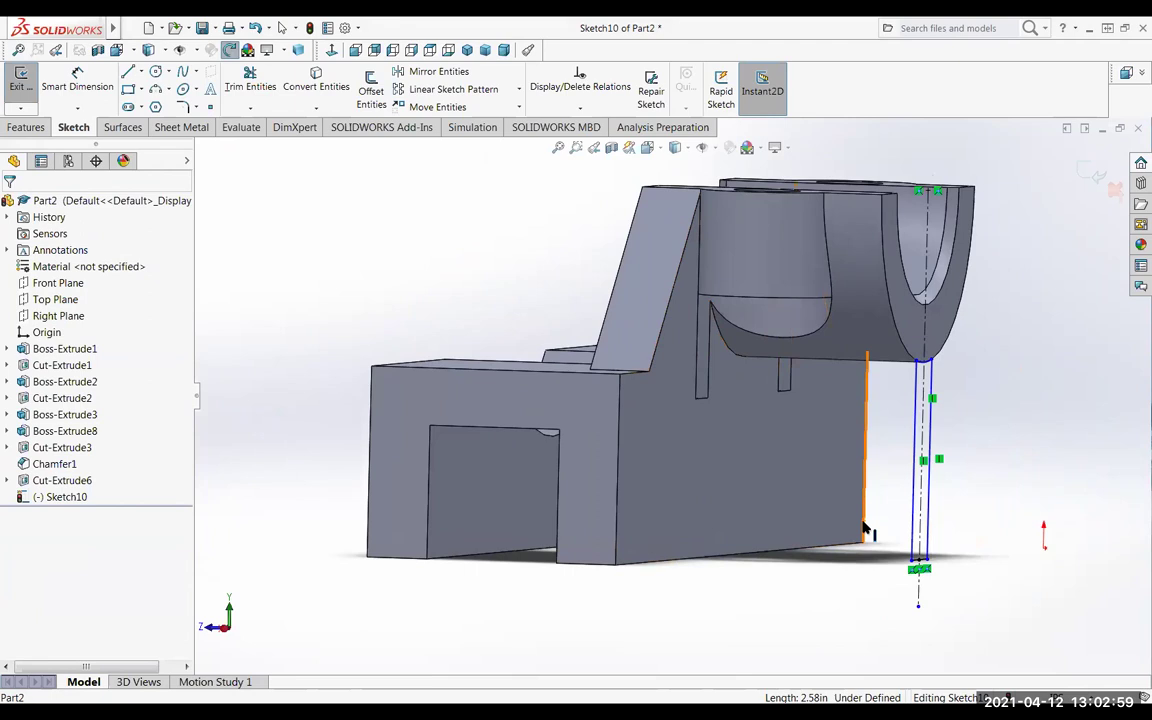
click(587, 462)
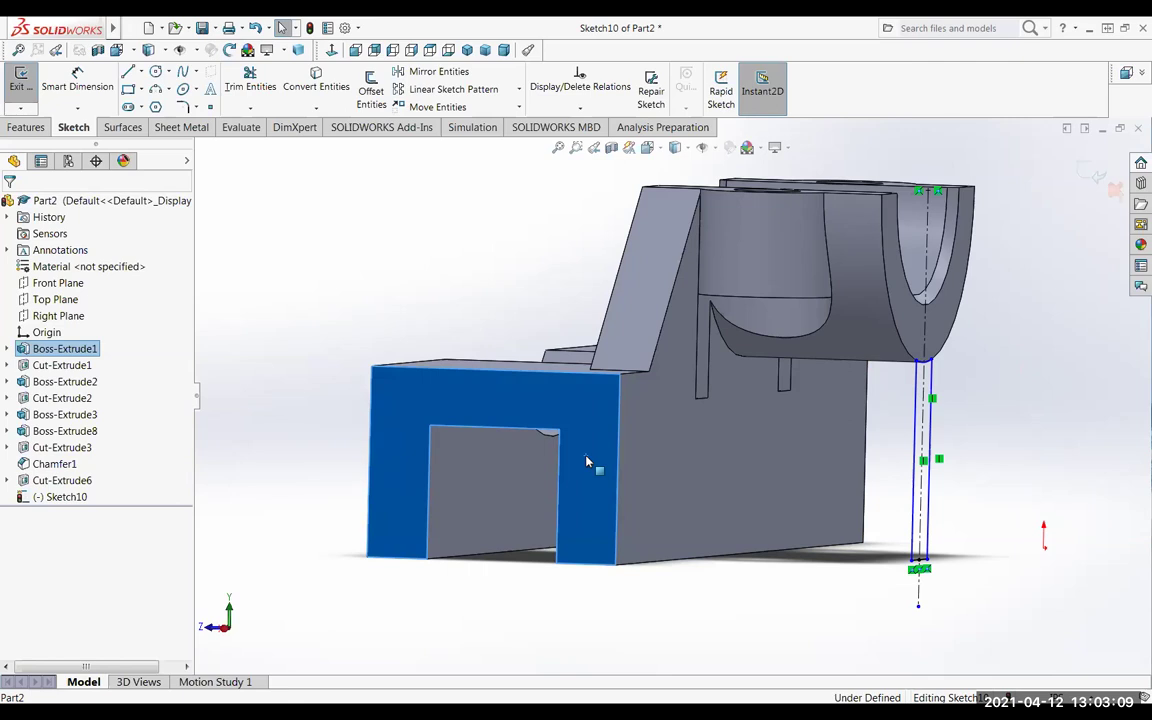
middle_drag(869, 607, 830, 603)
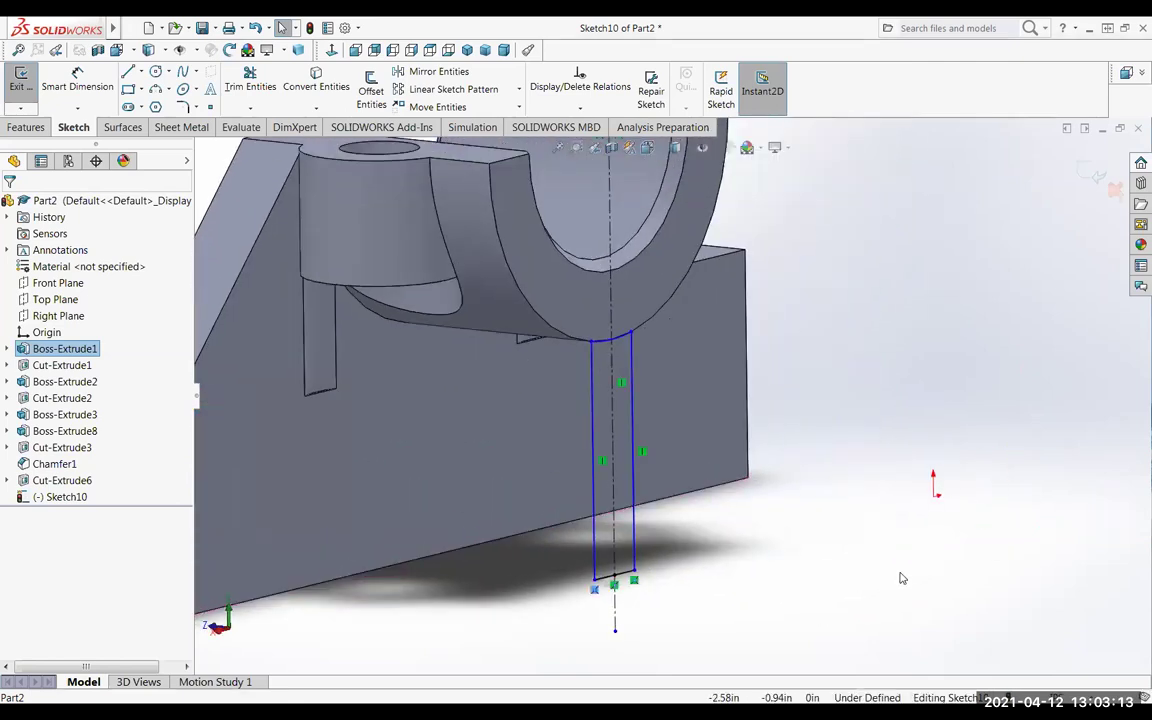
scroll(900, 578, up, 3)
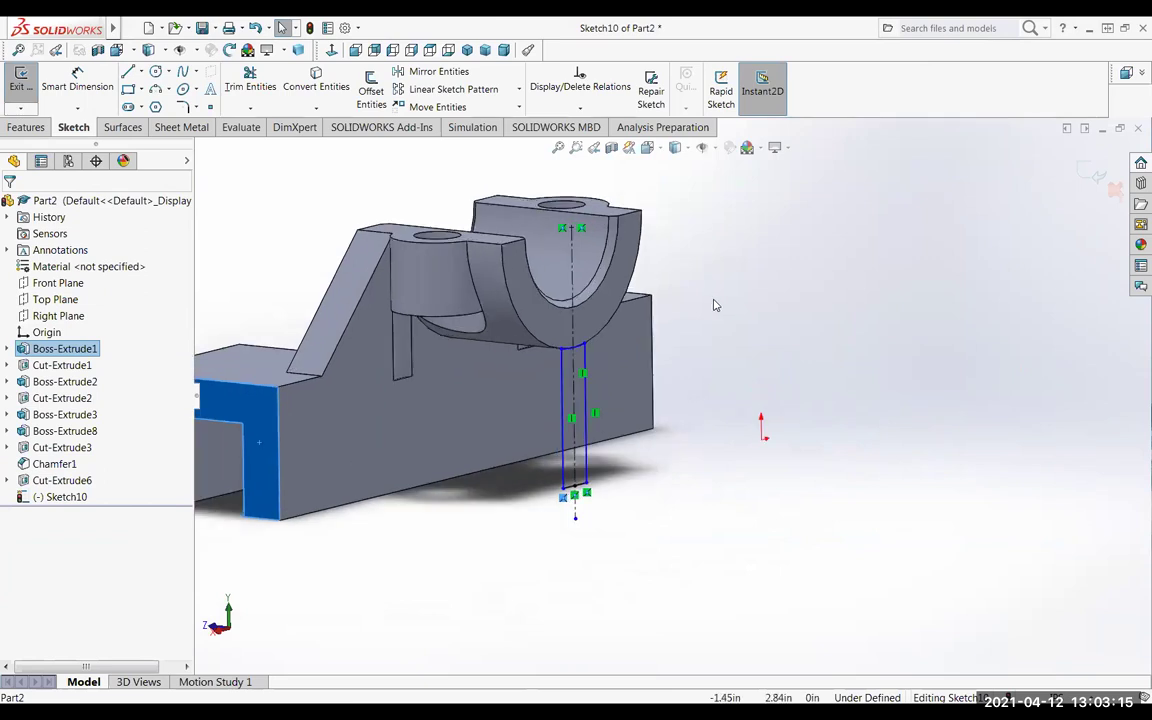
scroll(713, 305, up, 2)
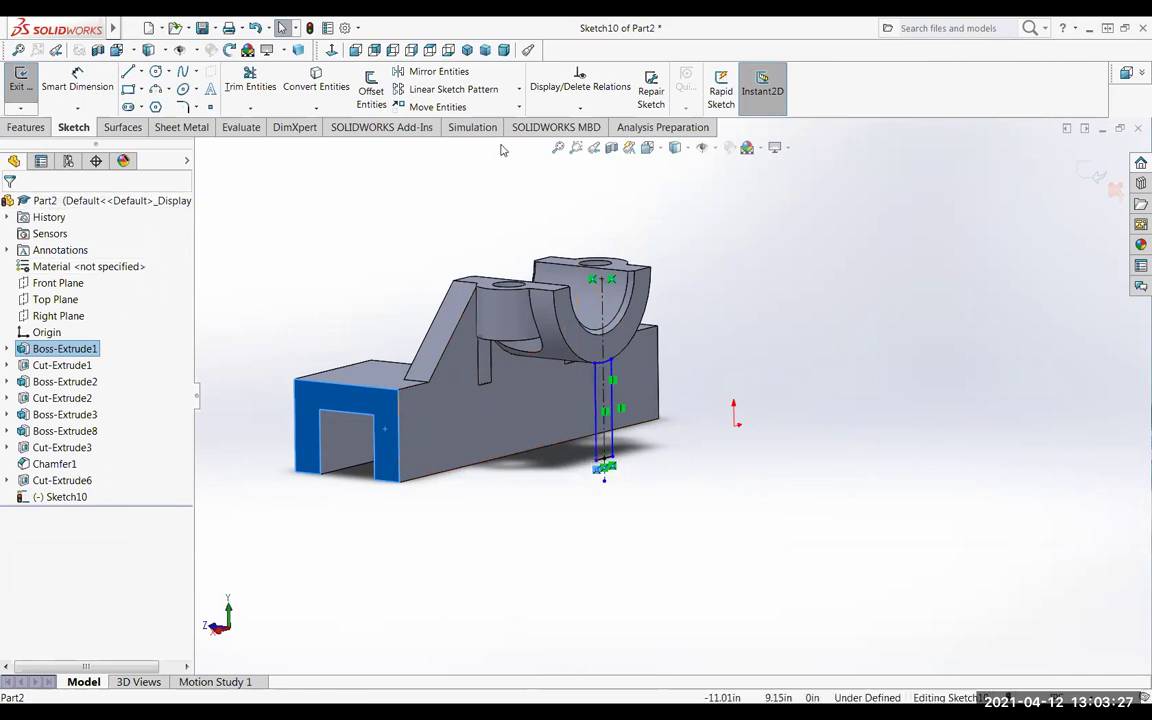
click(363, 216)
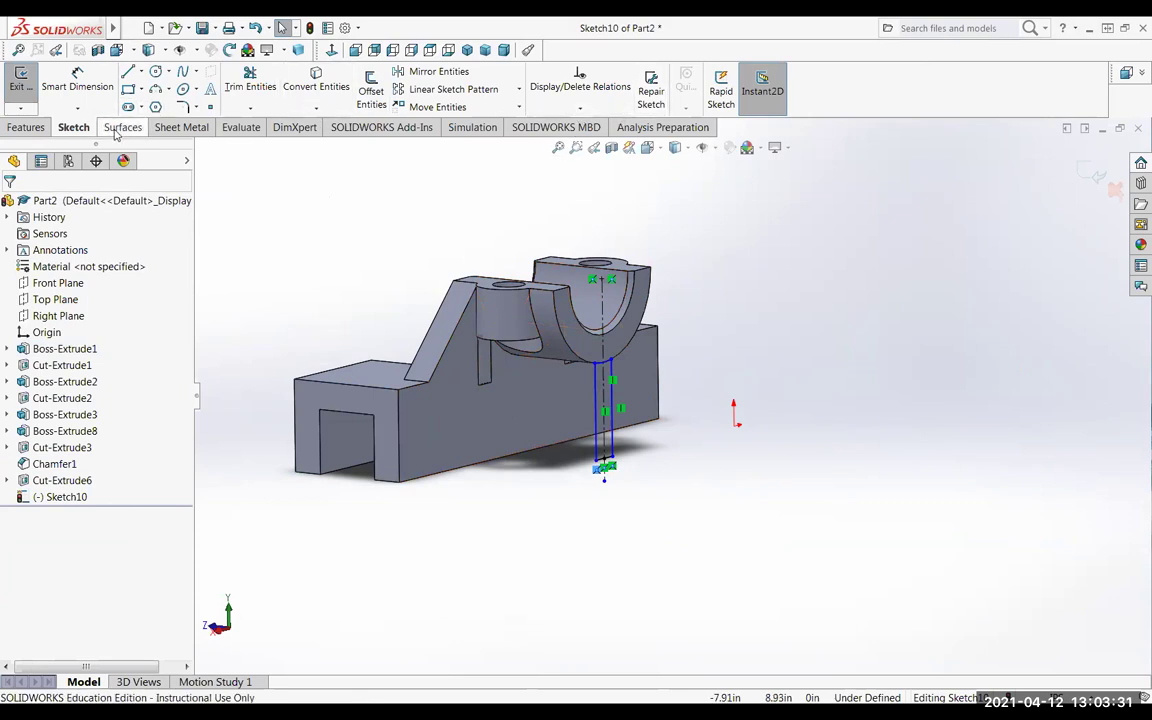
click(39, 129)
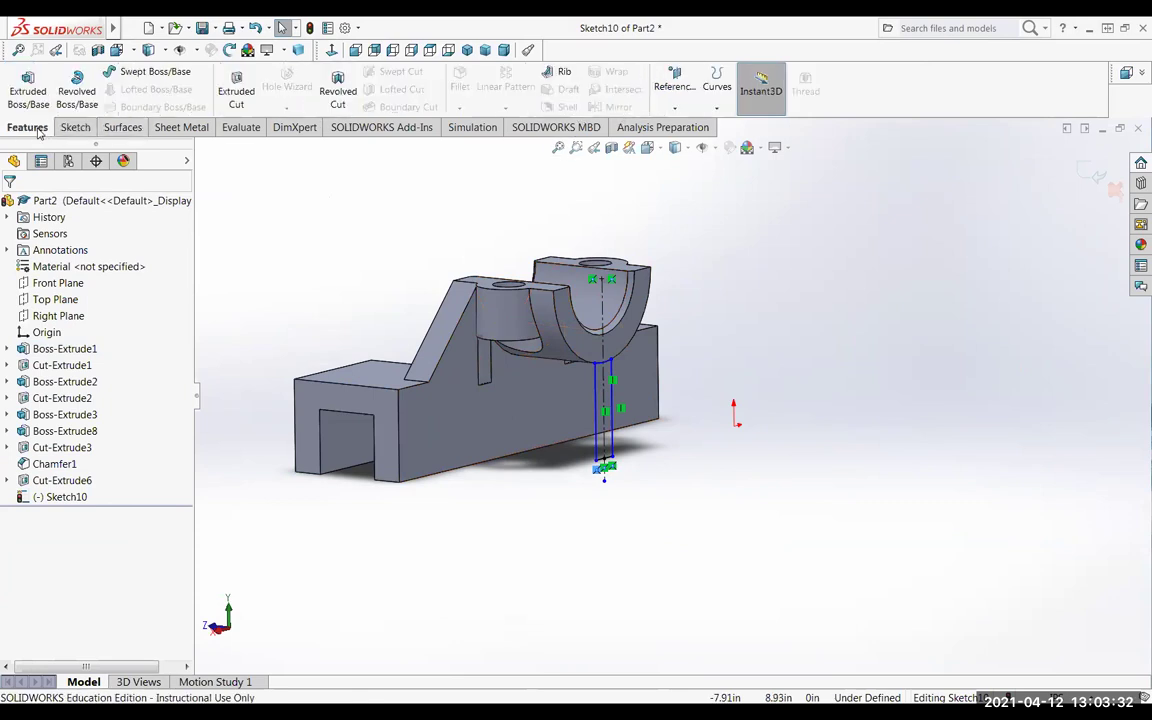
click(675, 110)
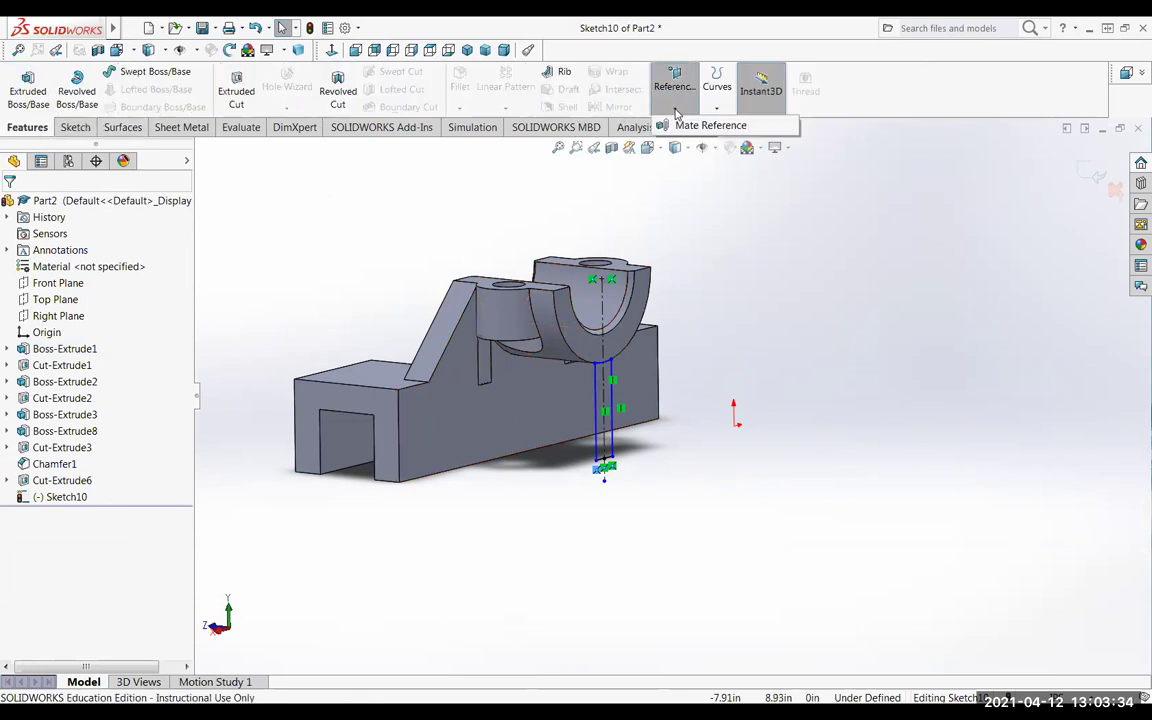
click(326, 246)
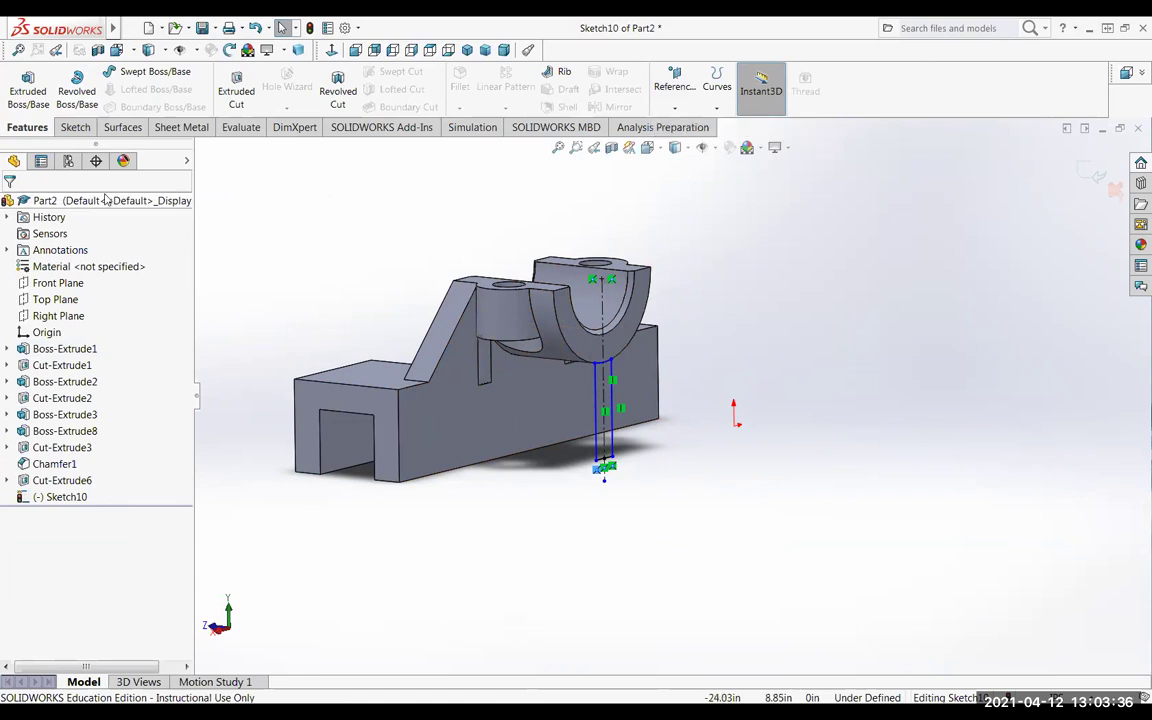
click(52, 318)
key(ctrl+8)
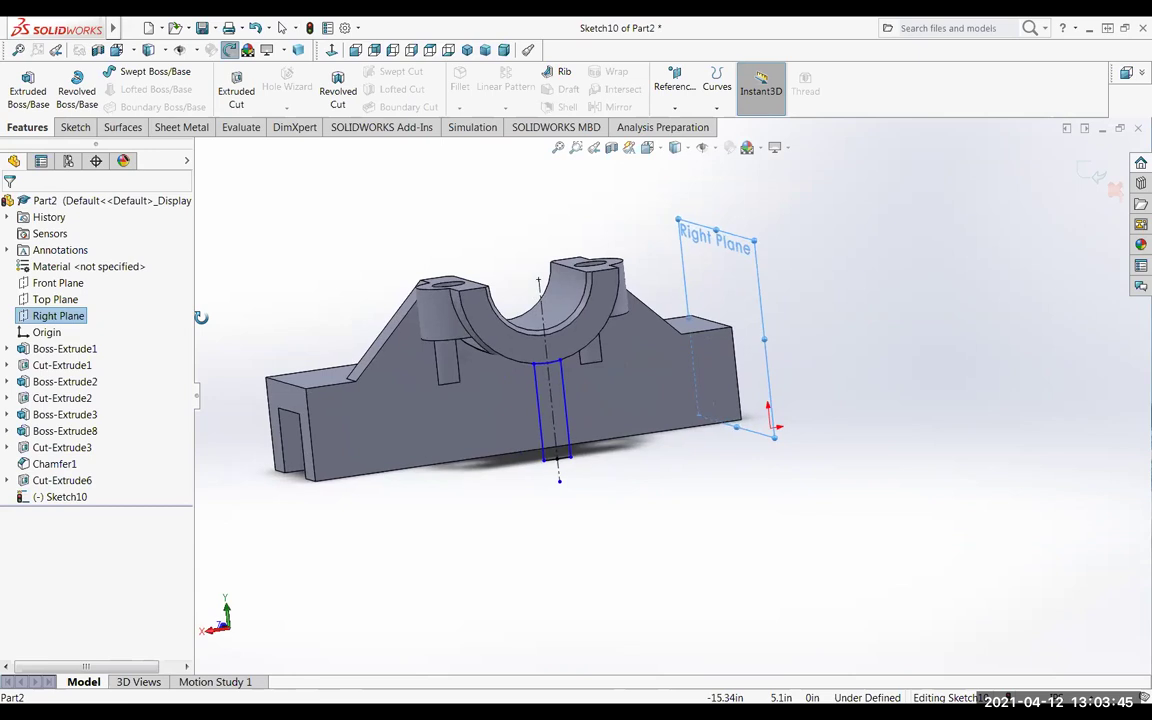
click(672, 112)
click(902, 249)
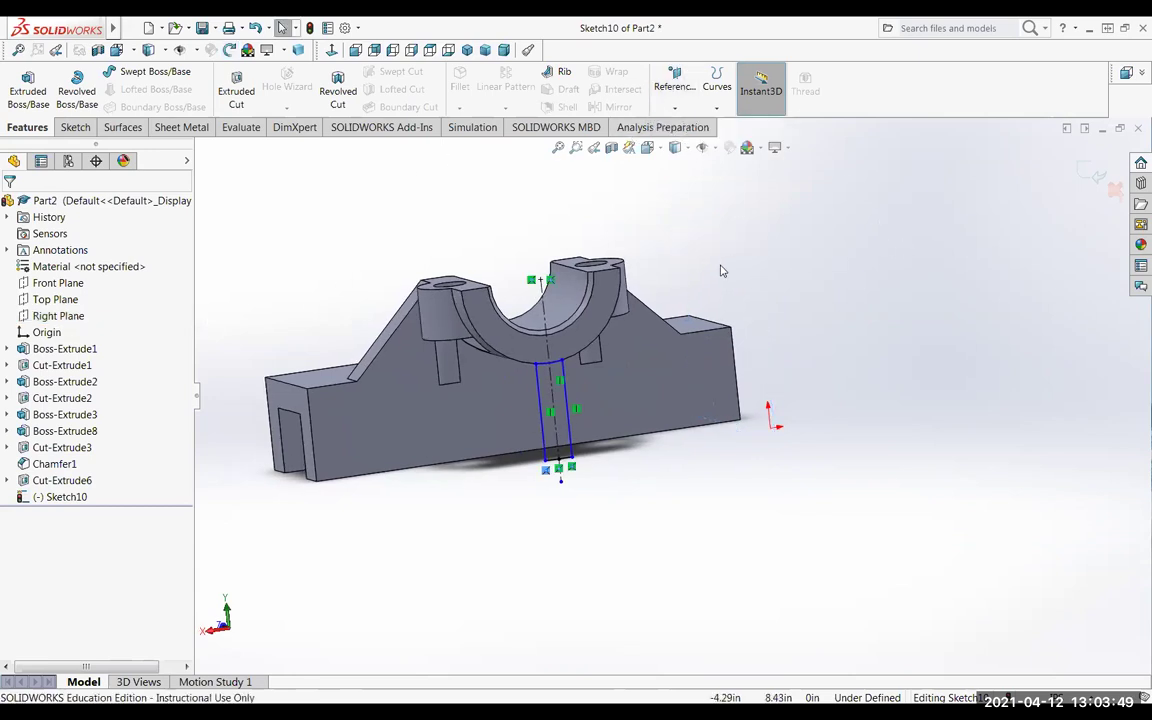
Exit the rib profile sketch.
middle_drag(381, 168, 396, 173)
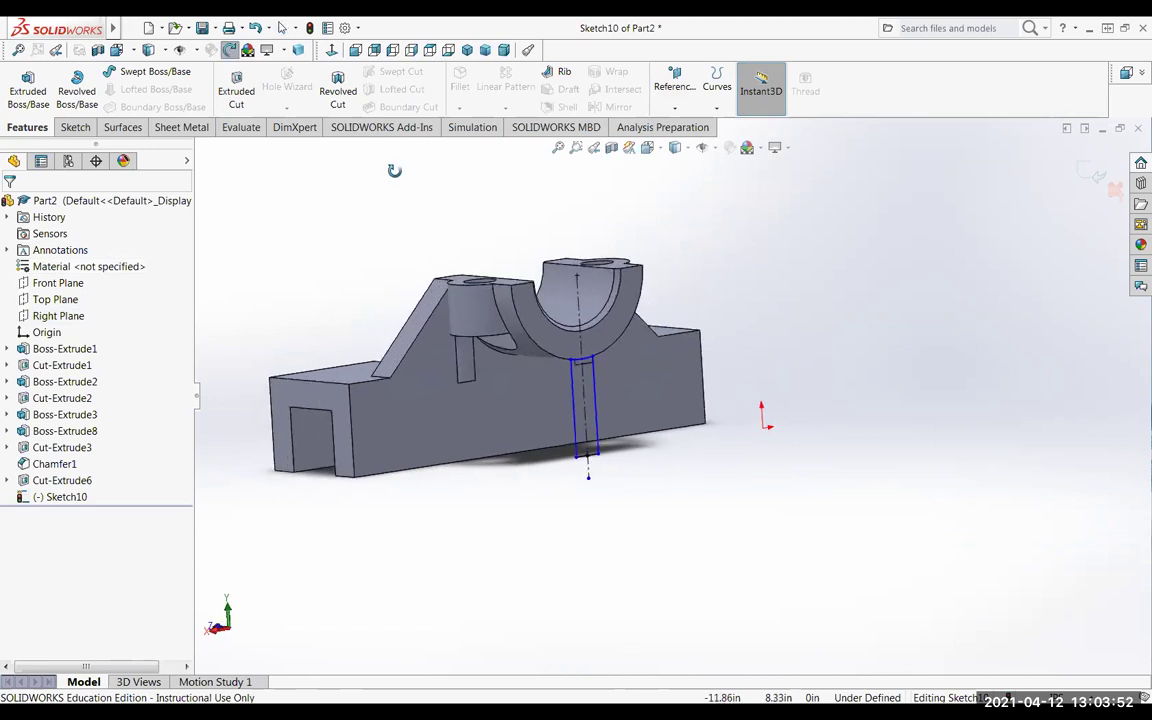
click(75, 127)
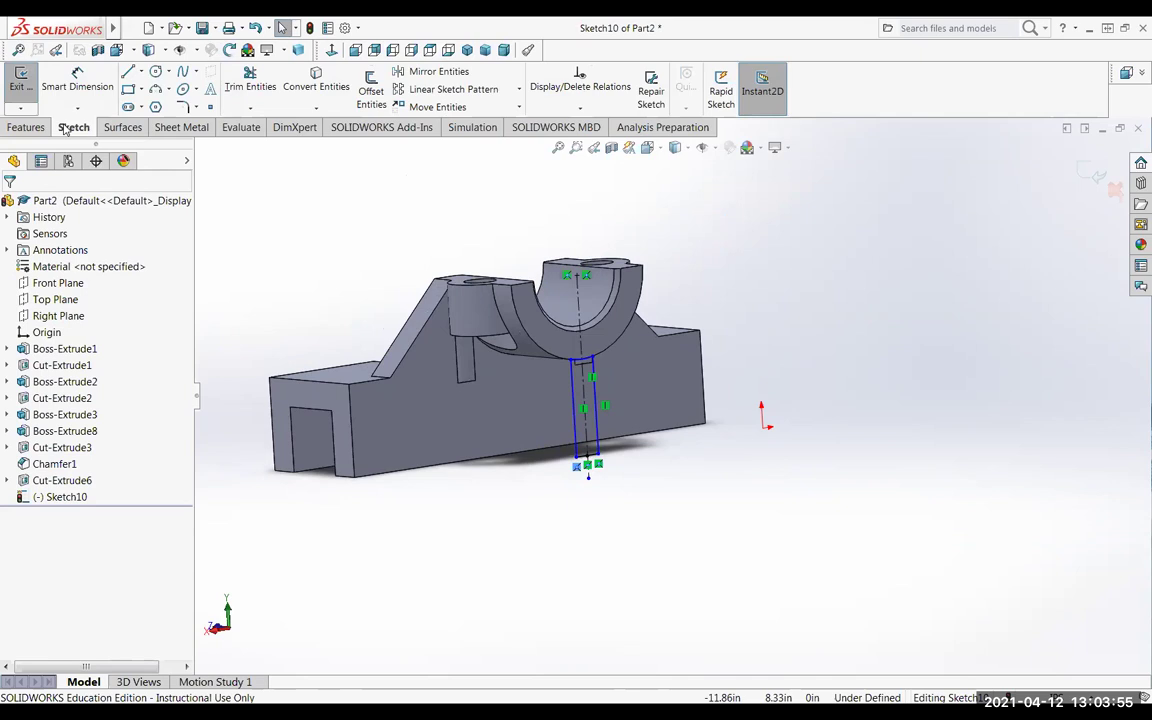
click(22, 88)
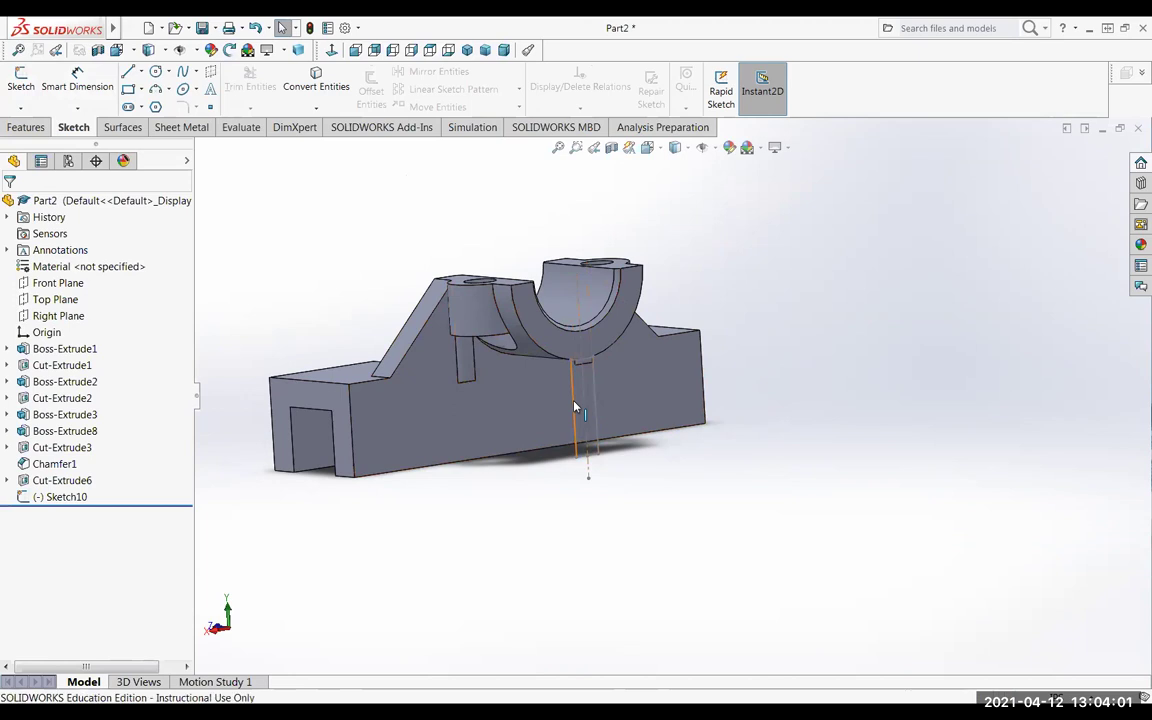
Create a reference plane offset 6.375 in from the Right Plane, at the side of the rib profile.
click(62, 318)
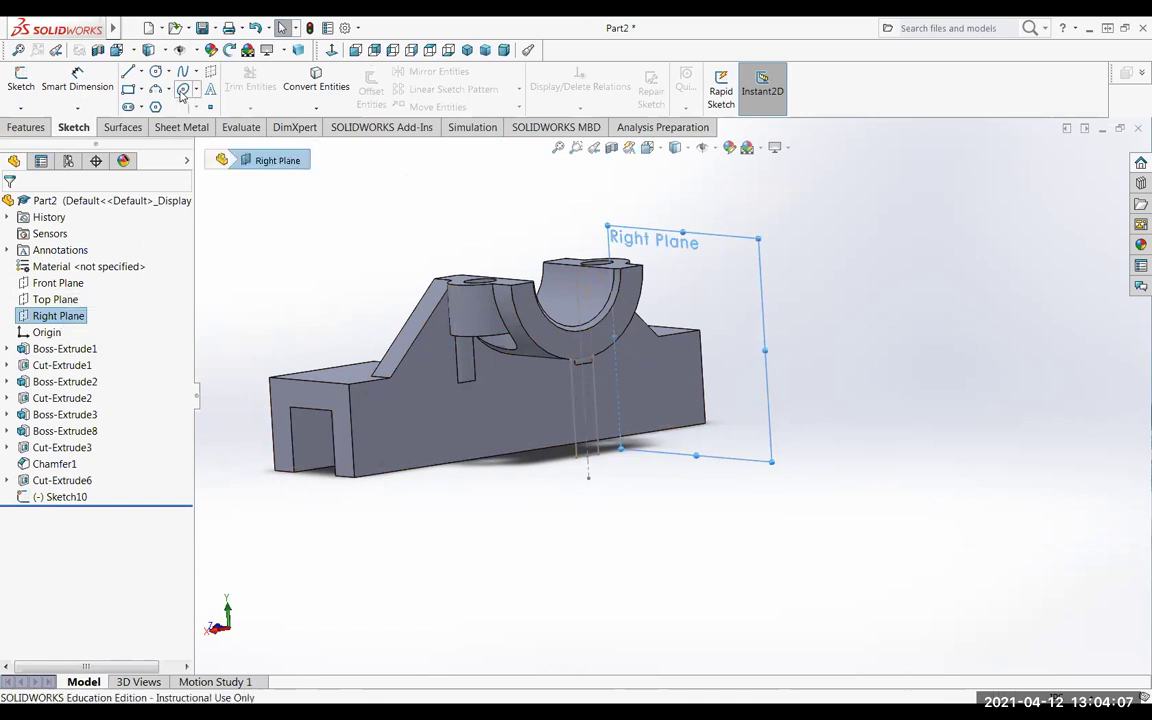
click(31, 132)
click(678, 110)
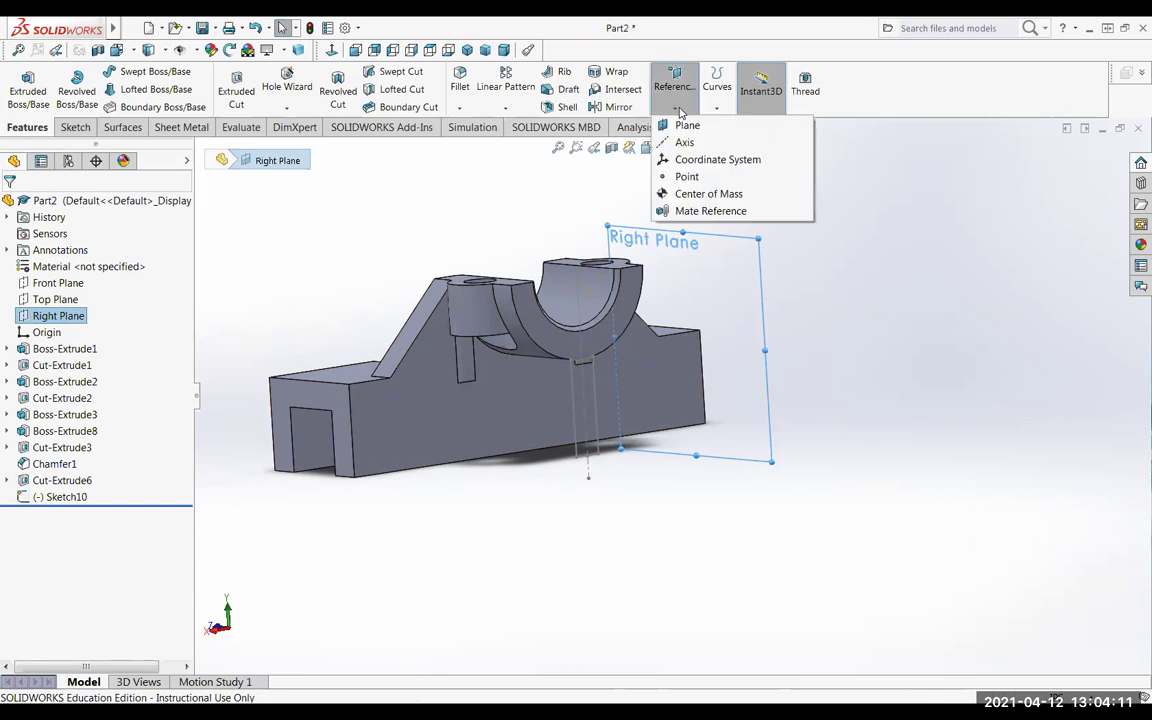
click(686, 126)
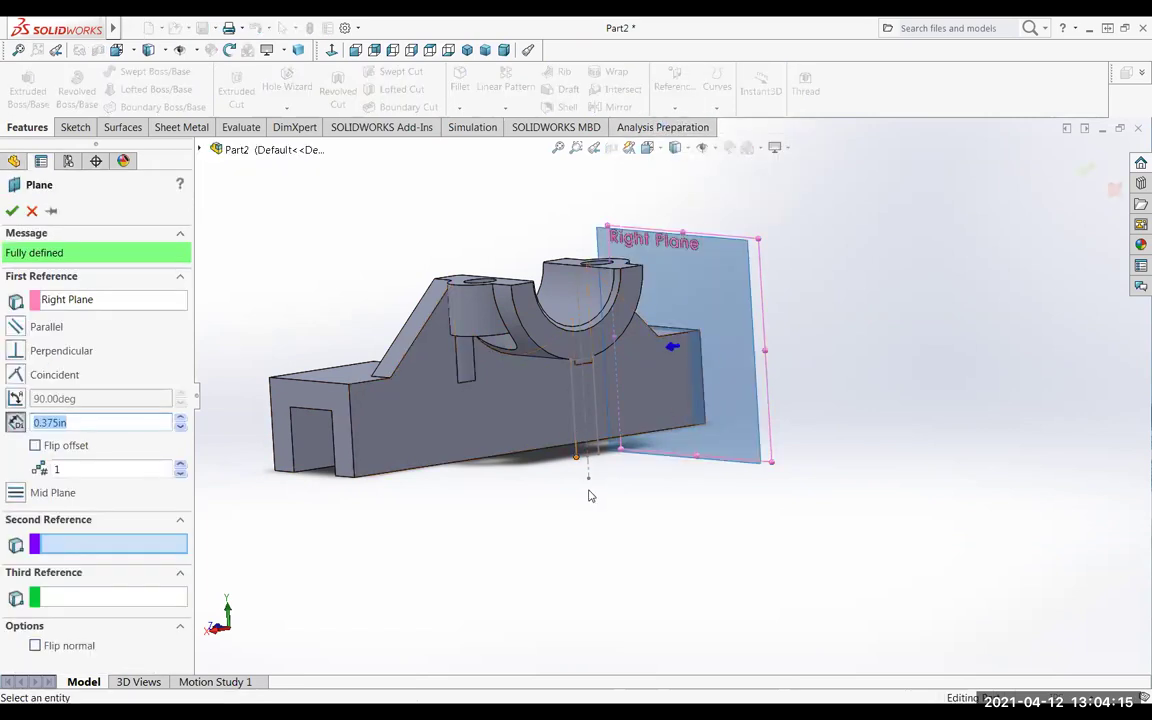
middle_drag(758, 522, 750, 378)
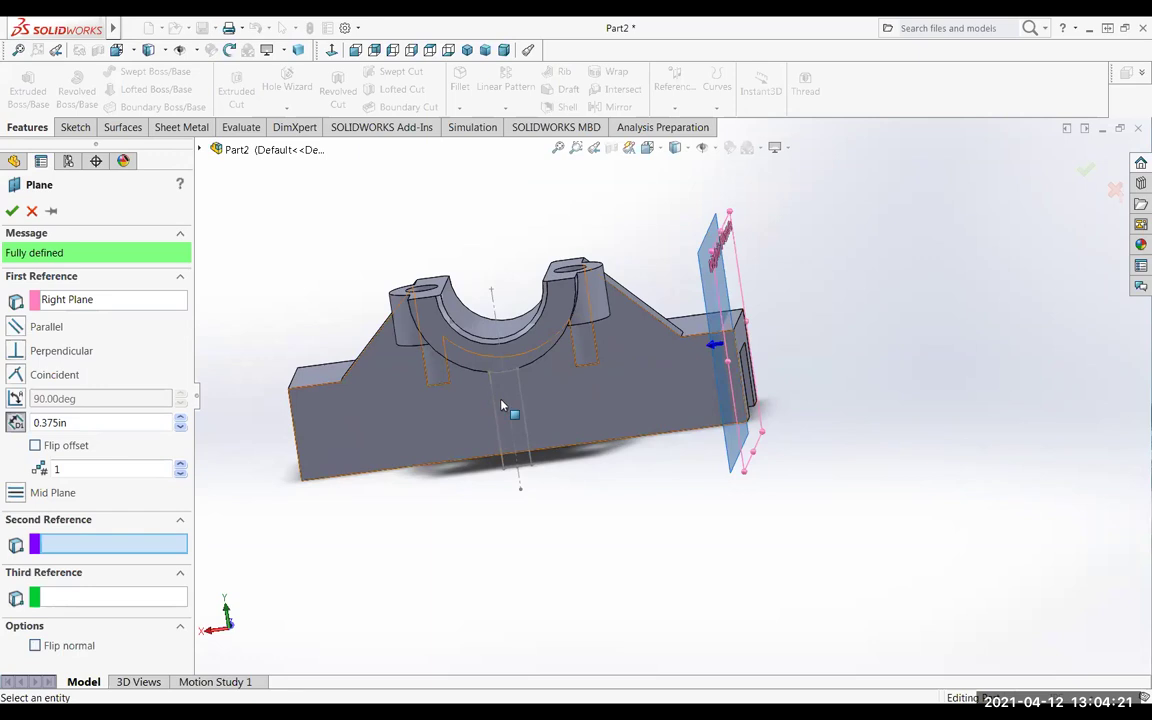
middle_drag(491, 540, 545, 534)
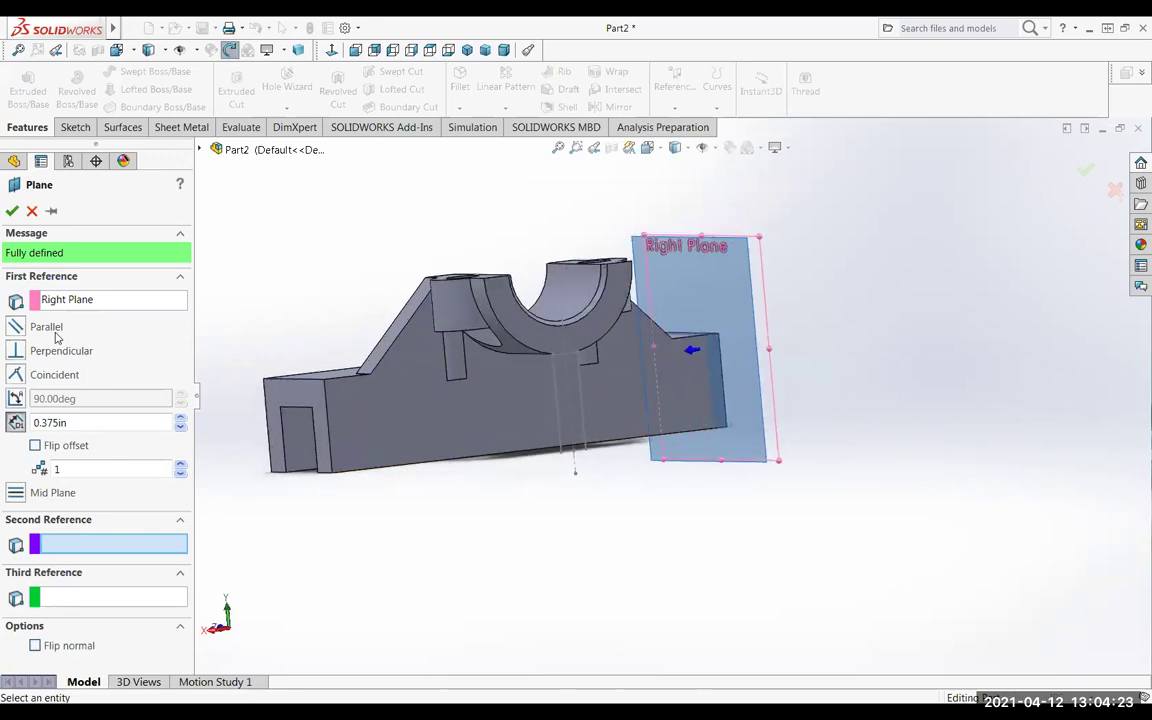
click(18, 328)
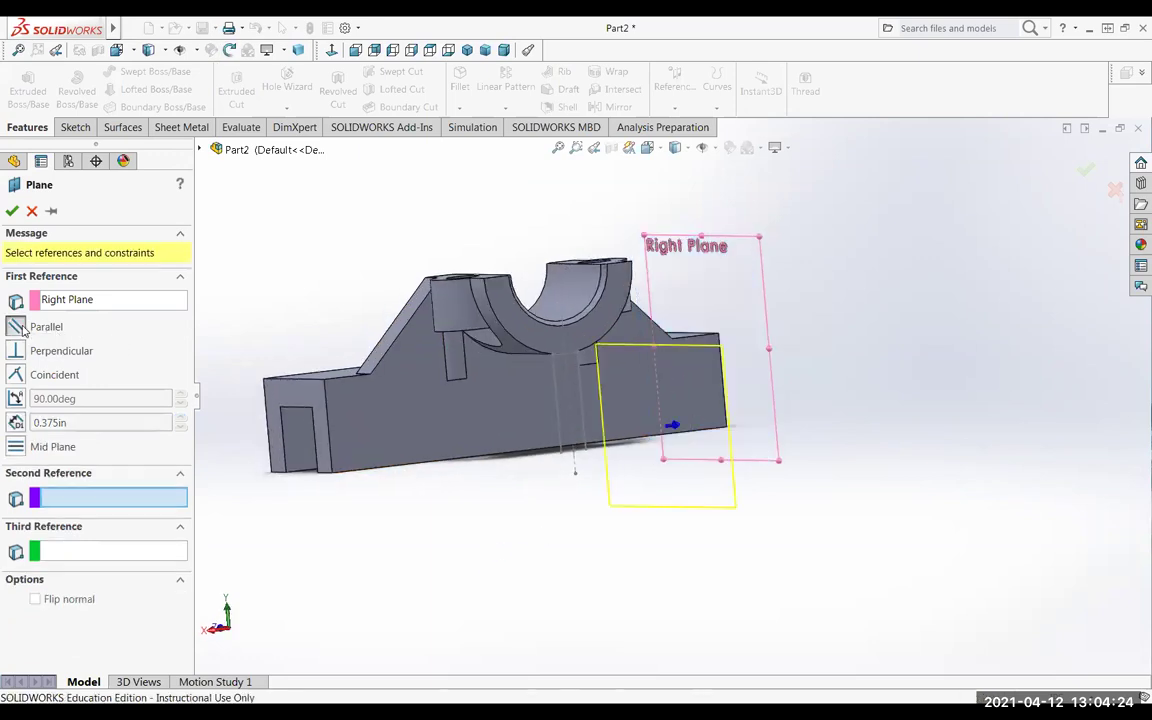
click(17, 422)
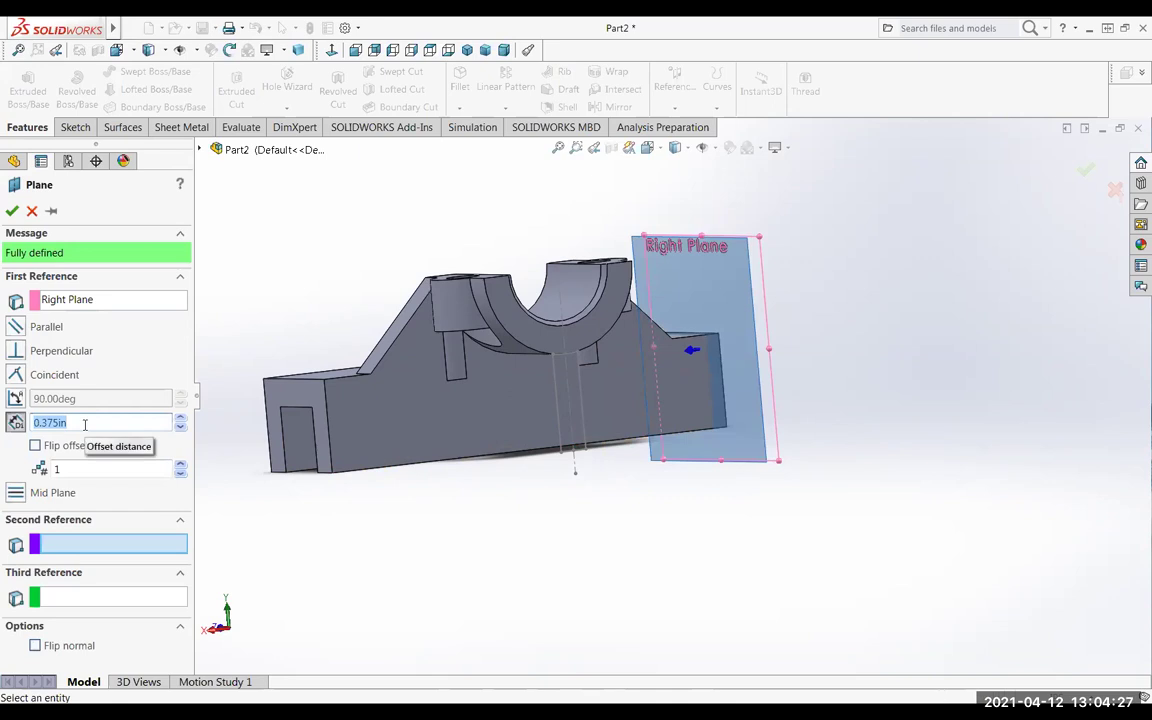
click(36, 423)
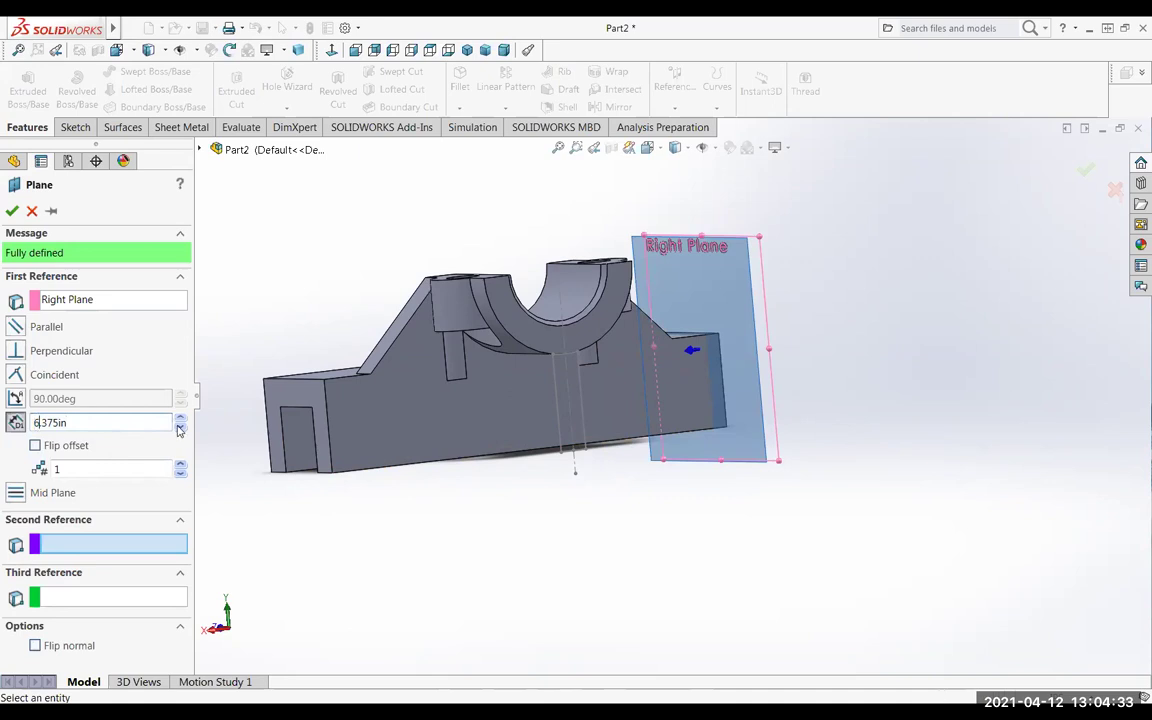
click(12, 210)
middle_drag(365, 463, 425, 505)
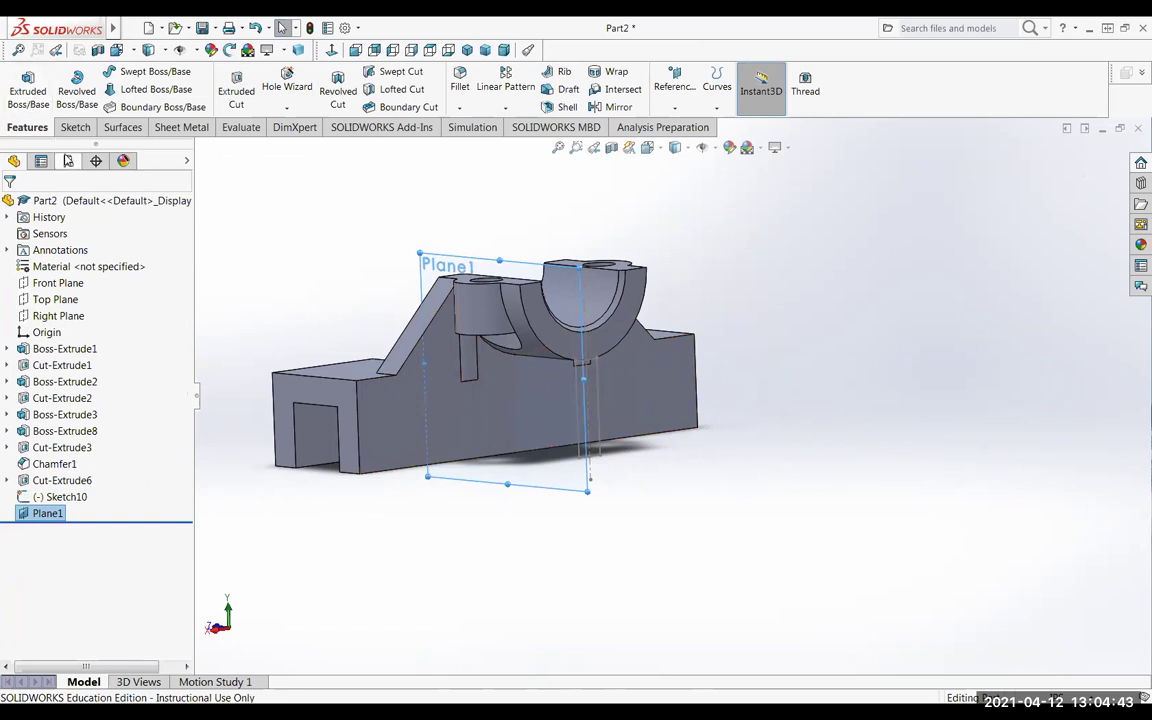
Start a sketch on the offset plane and draw a sloped line about 3.58 in long from the base's lower front corner to the rib profile's upper end.
click(330, 52)
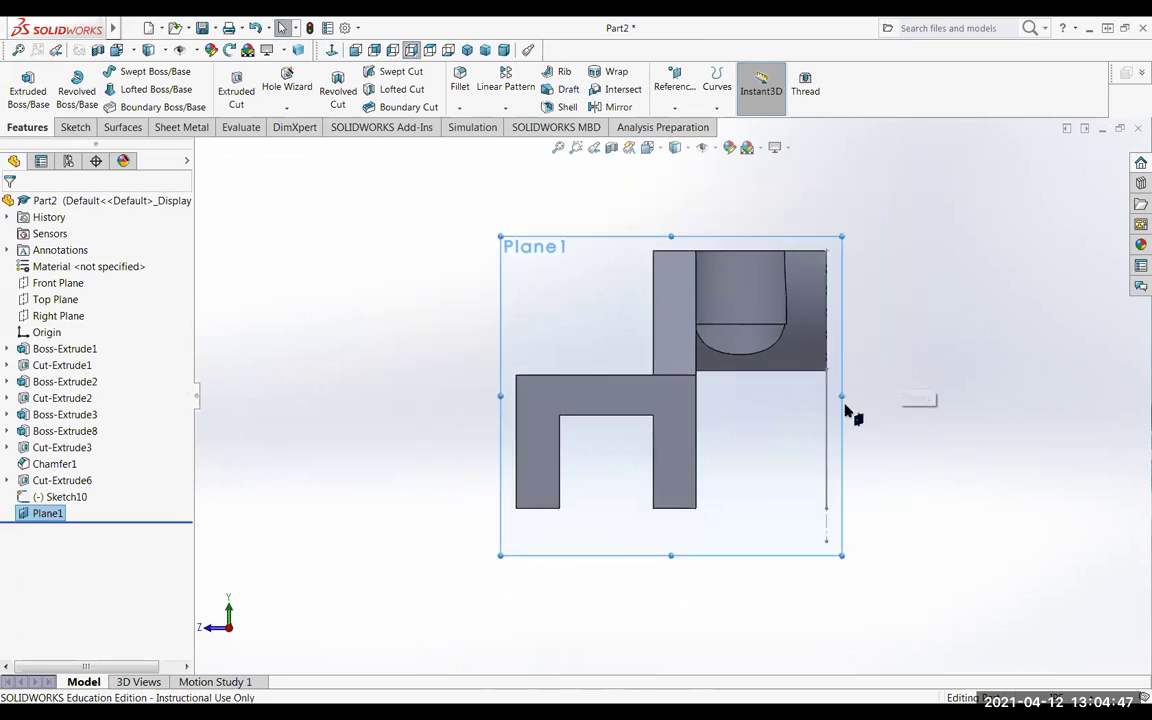
scroll(845, 405, down, 3)
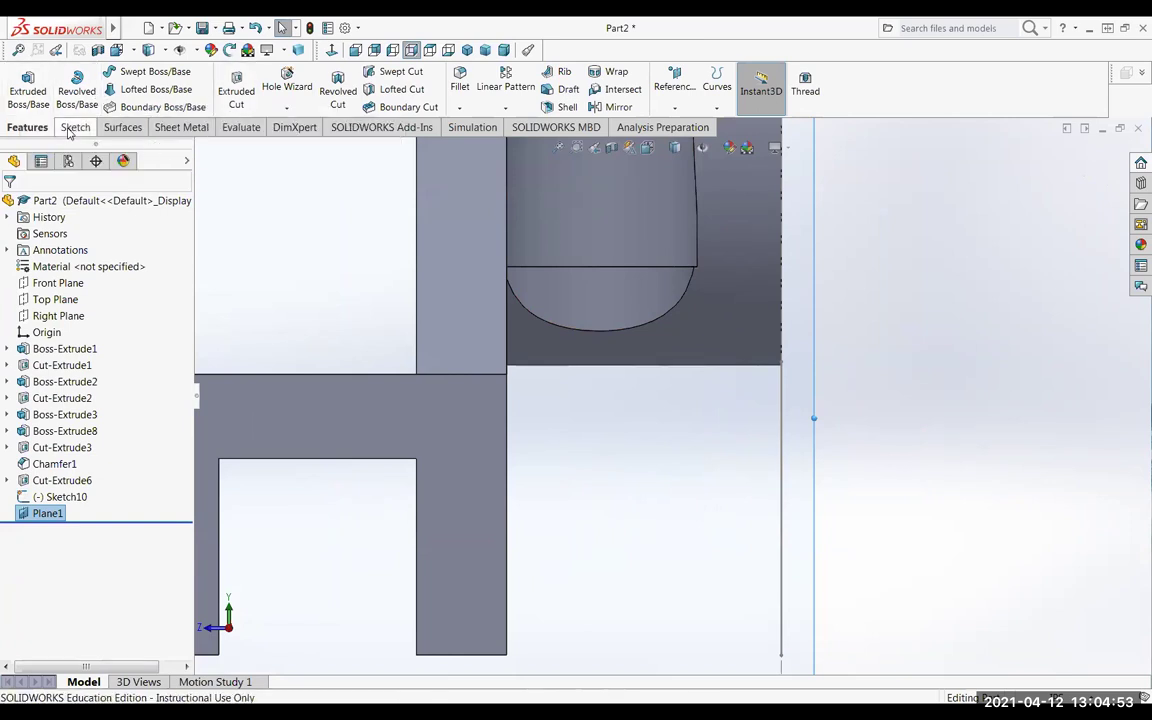
click(75, 127)
click(128, 75)
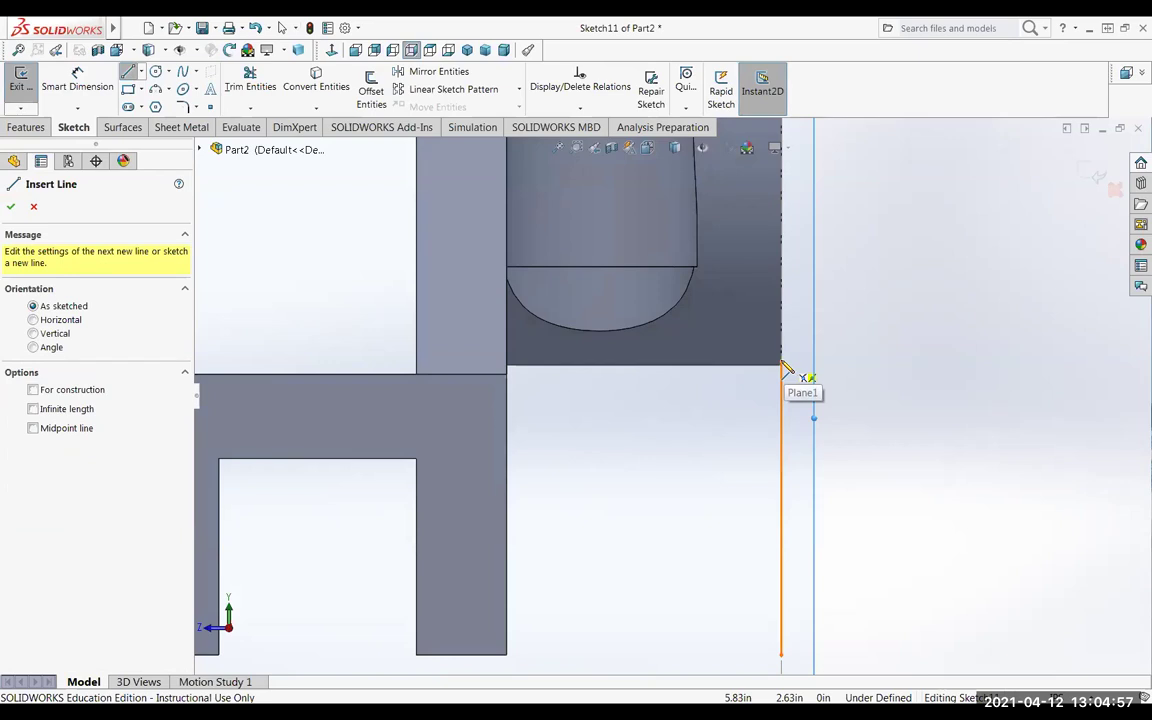
scroll(786, 372, up, 1)
scroll(764, 380, down, 4)
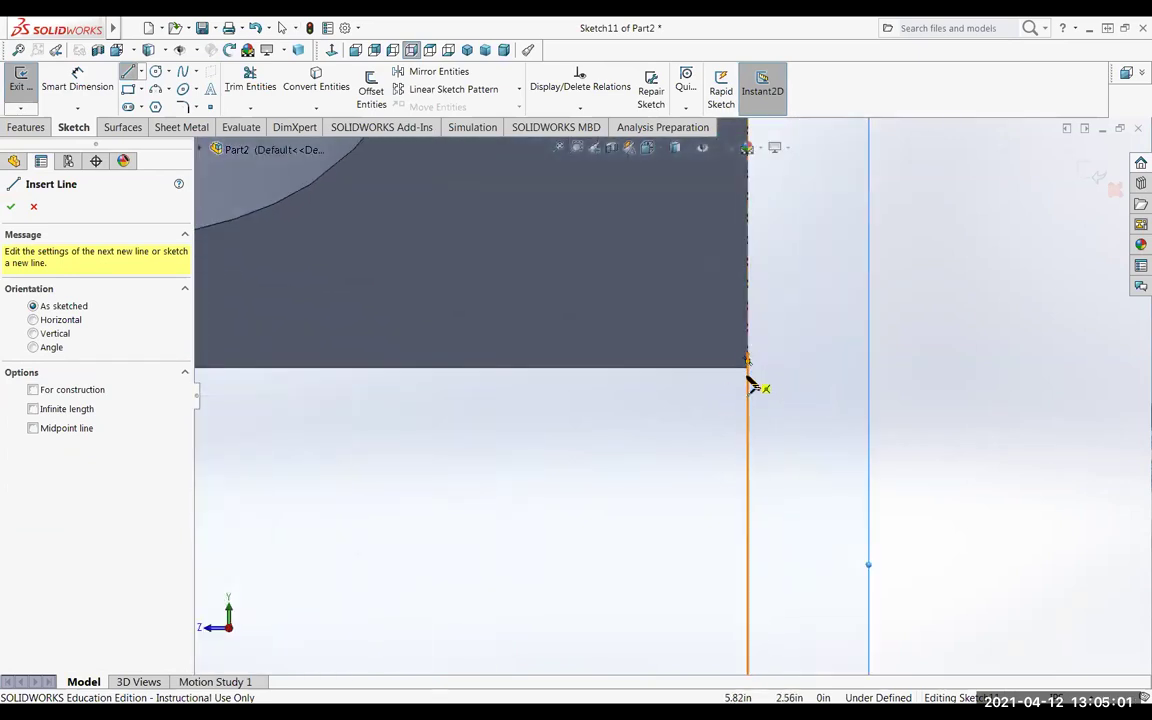
click(748, 367)
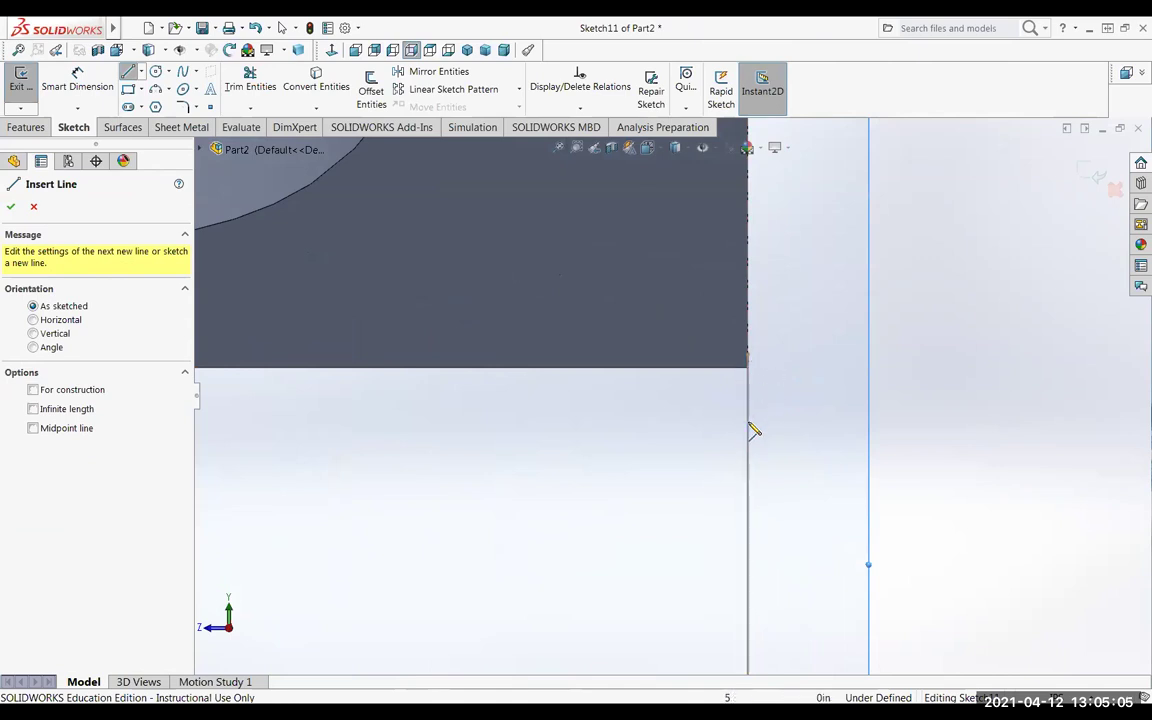
scroll(748, 432, up, 5)
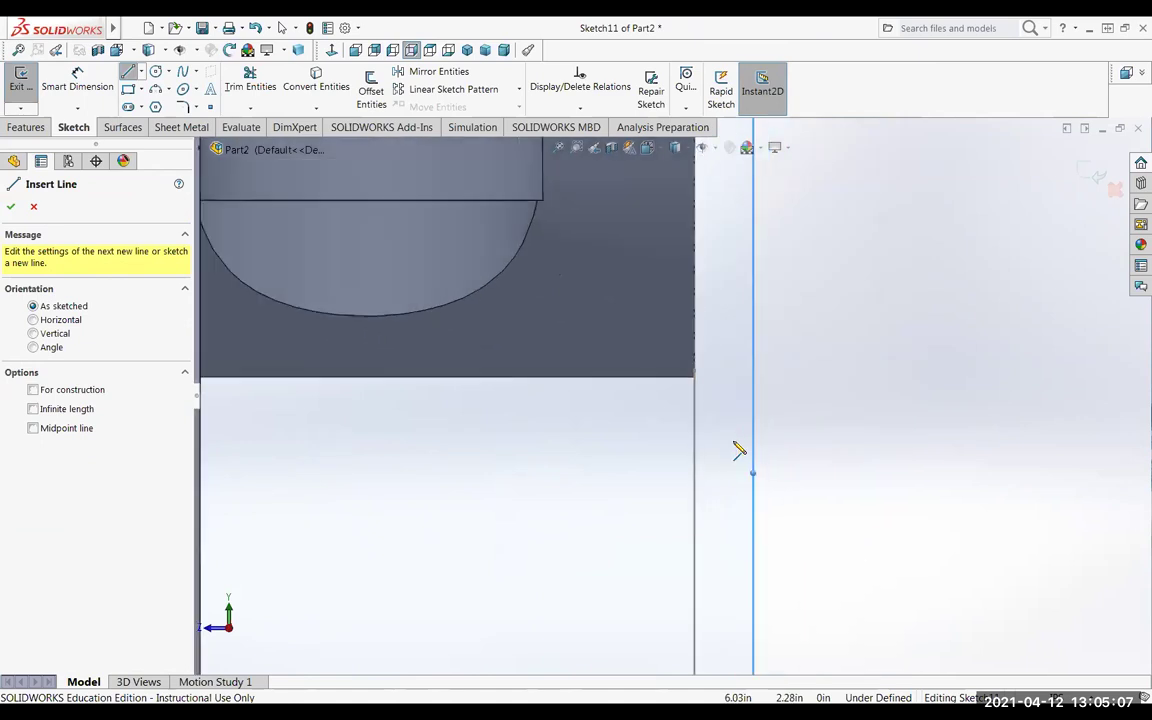
scroll(705, 497, down, 2)
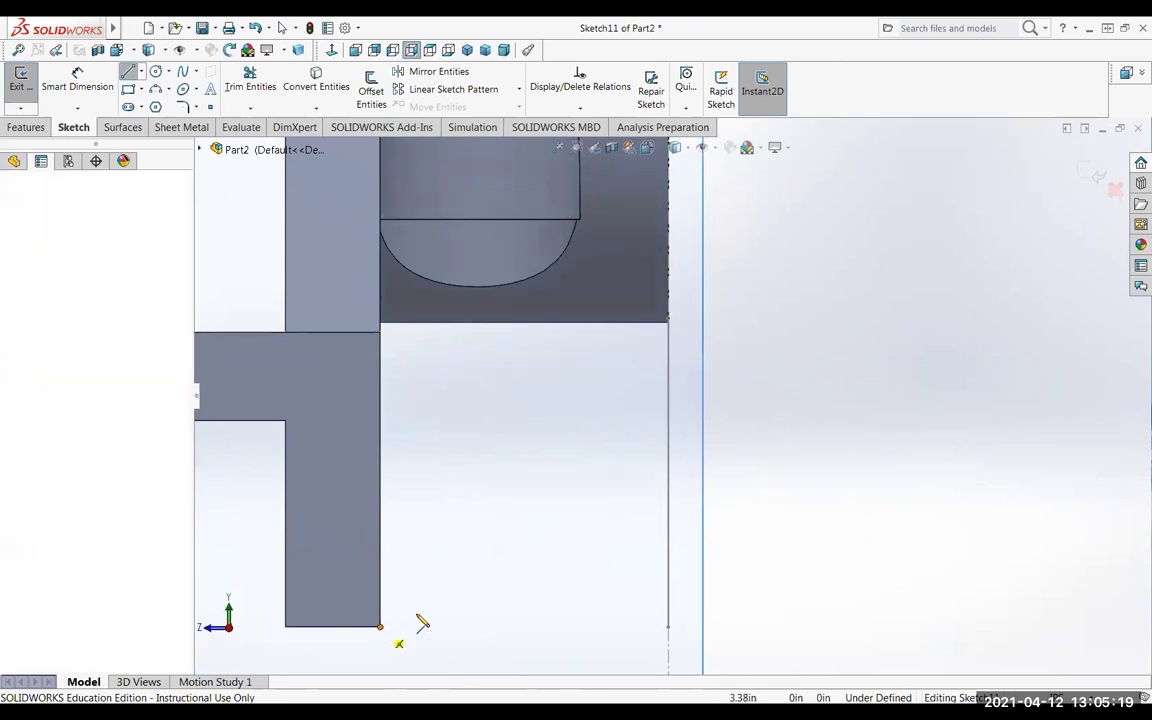
click(380, 627)
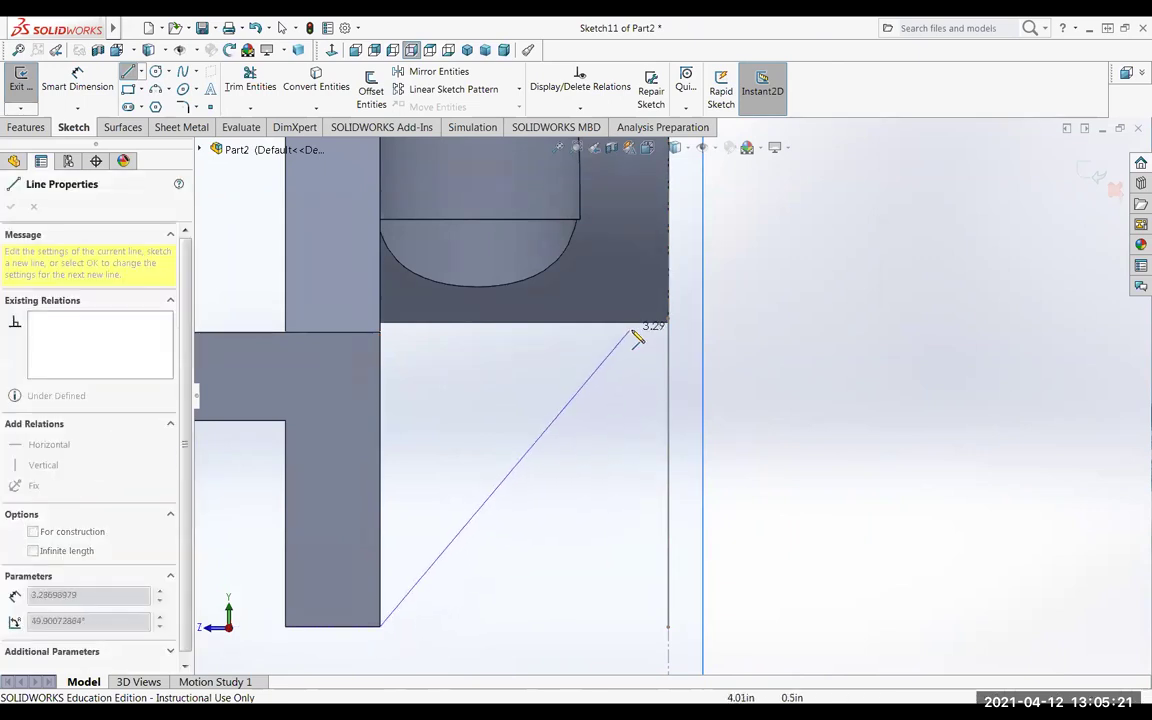
scroll(665, 330, down, 3)
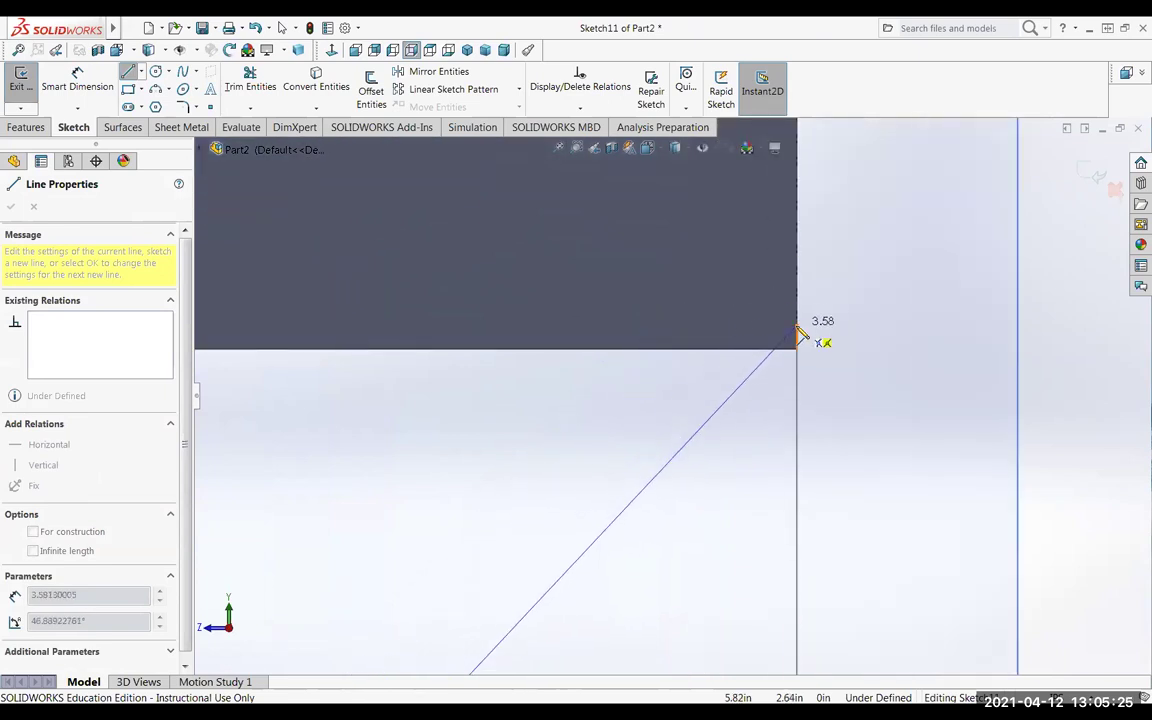
click(798, 333)
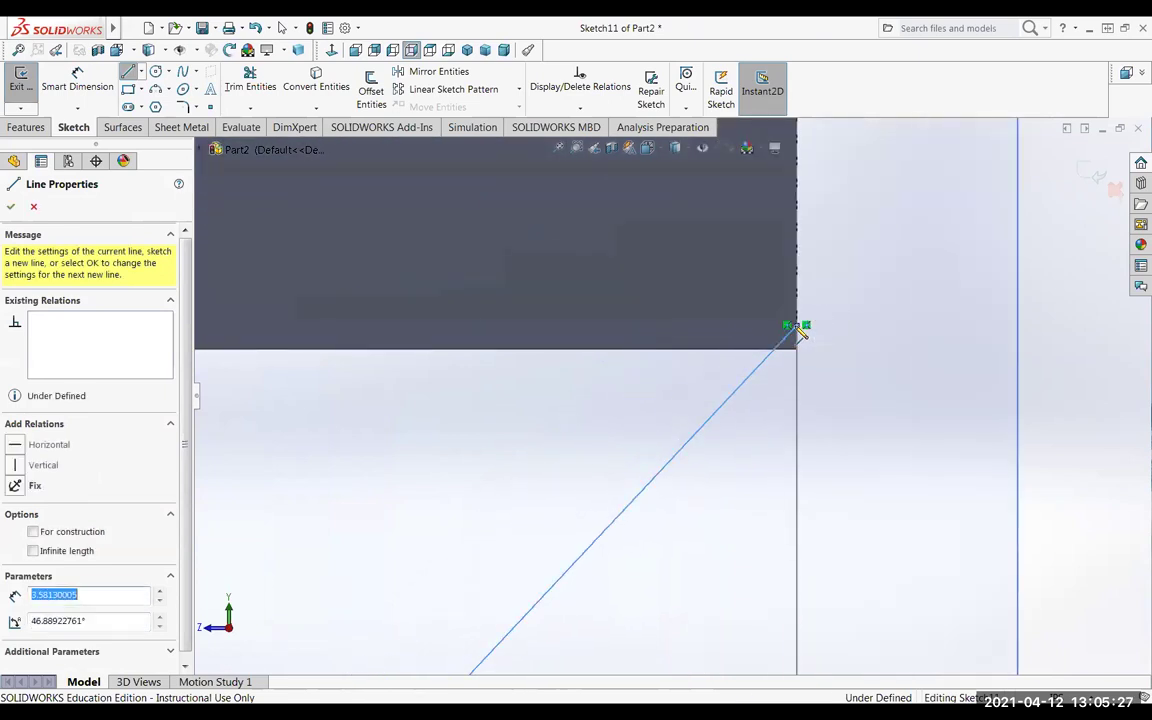
Close the triangle with a horizontal line about 2.45 in long to the base's front face and a vertical line down to the lower corner.
scroll(481, 355, up, 3)
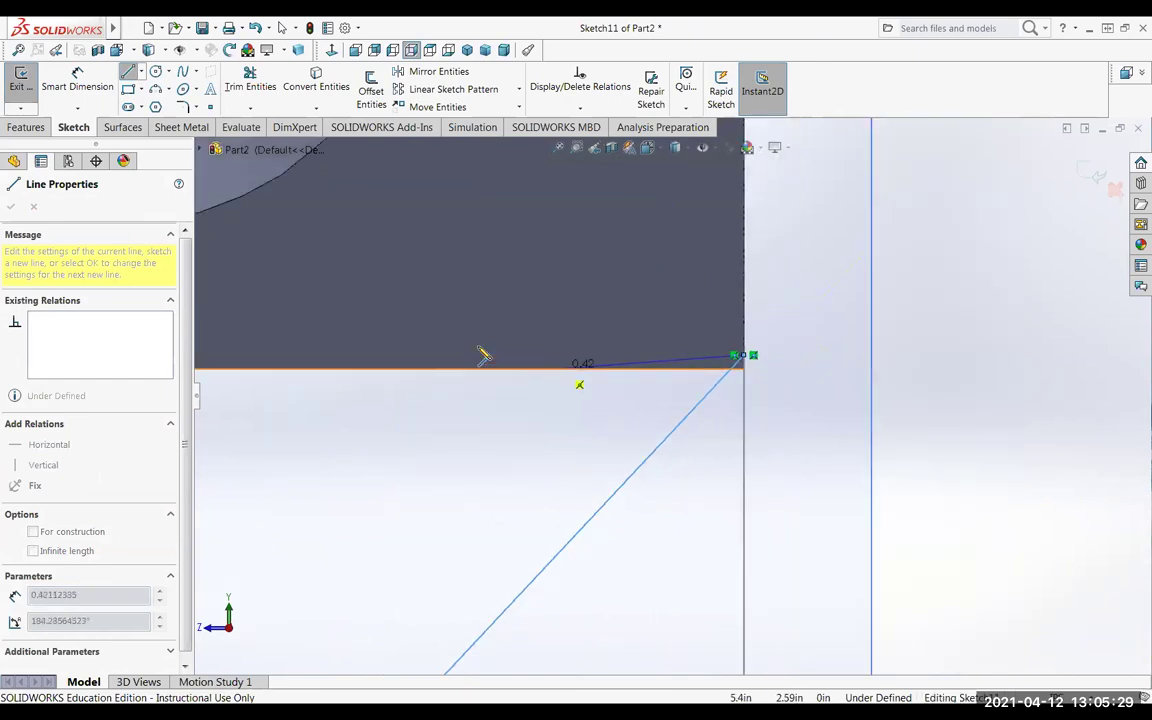
scroll(481, 355, up, 2)
scroll(357, 393, down, 2)
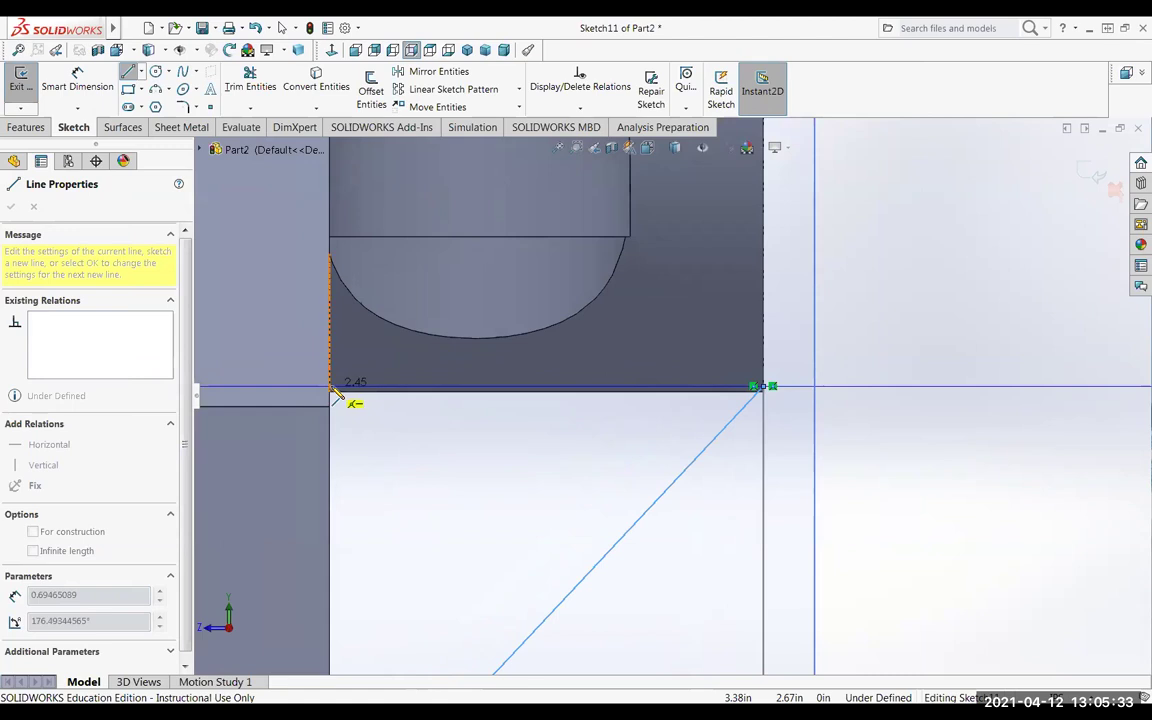
click(331, 389)
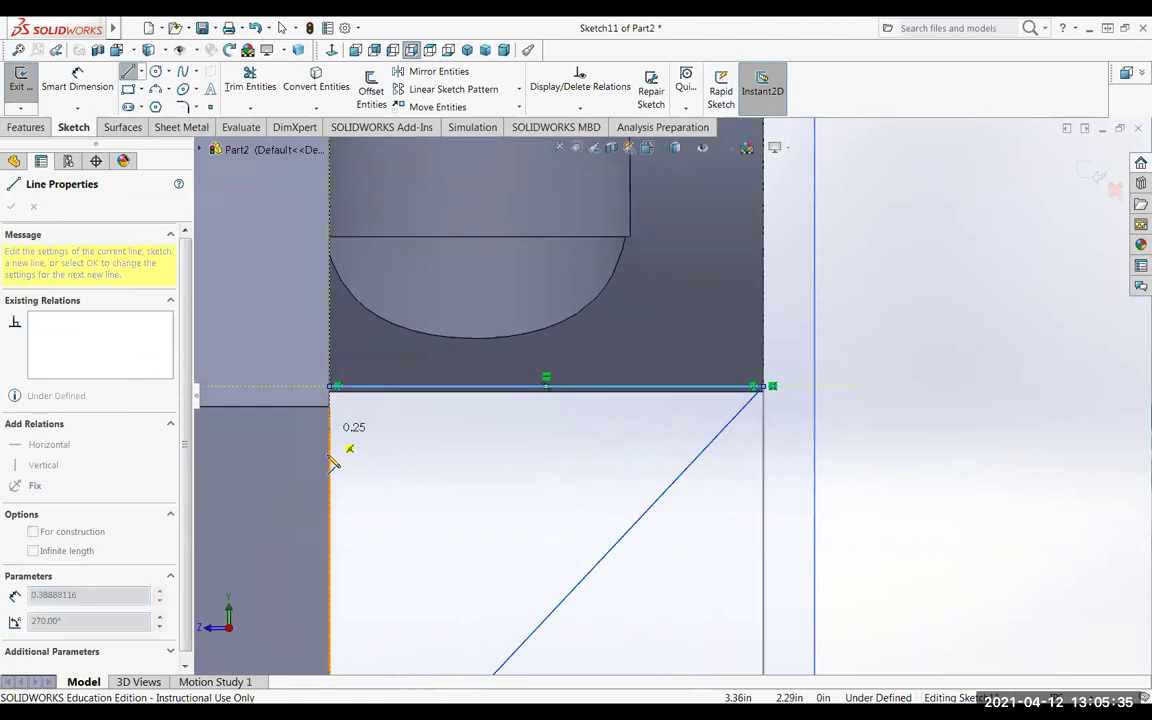
scroll(345, 435, down, 4)
scroll(450, 478, up, 6)
scroll(459, 481, down, 3)
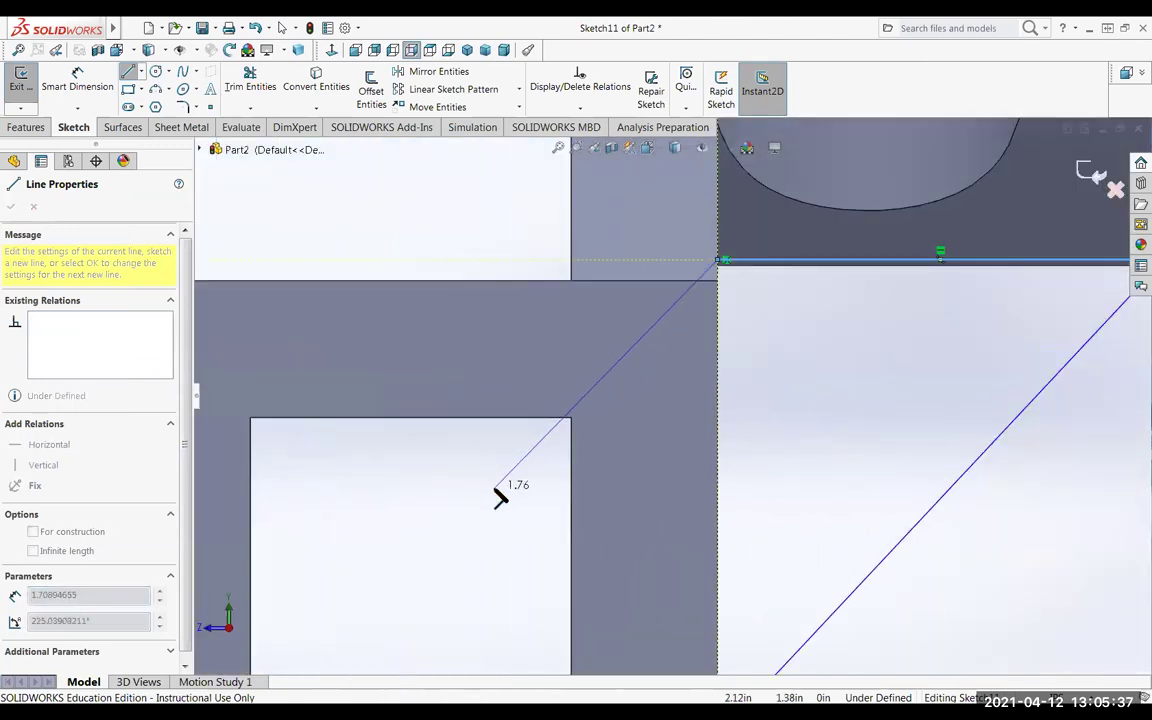
scroll(504, 496, up, 5)
scroll(693, 488, down, 3)
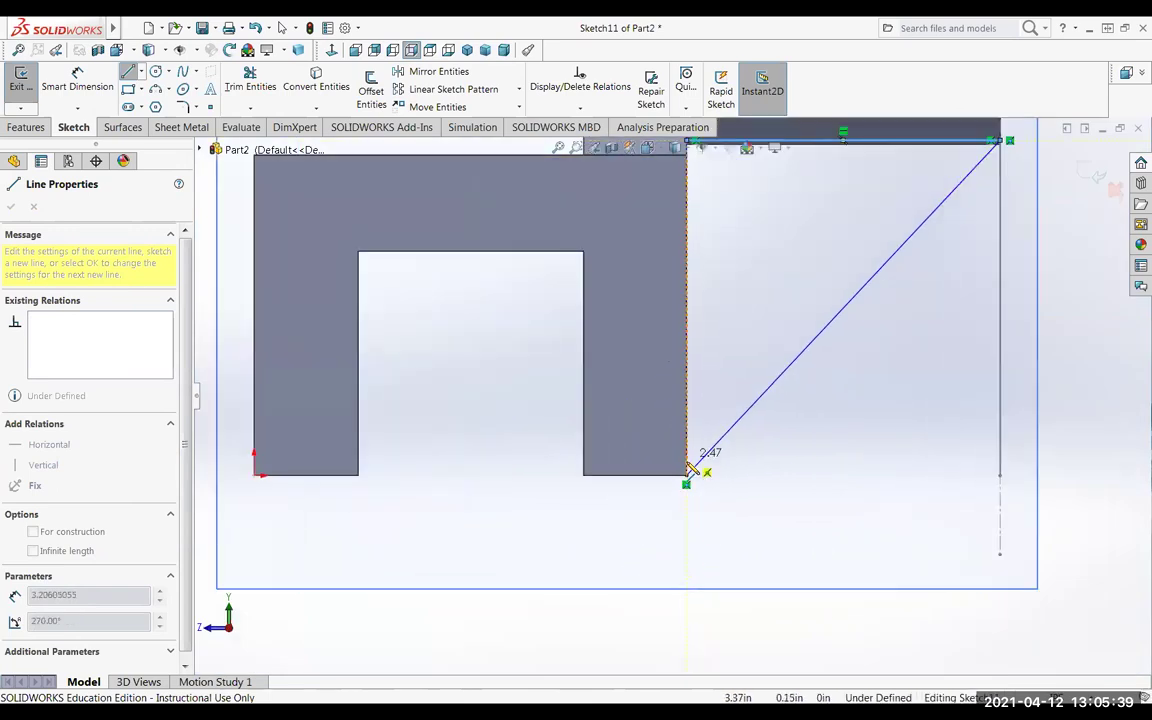
click(686, 479)
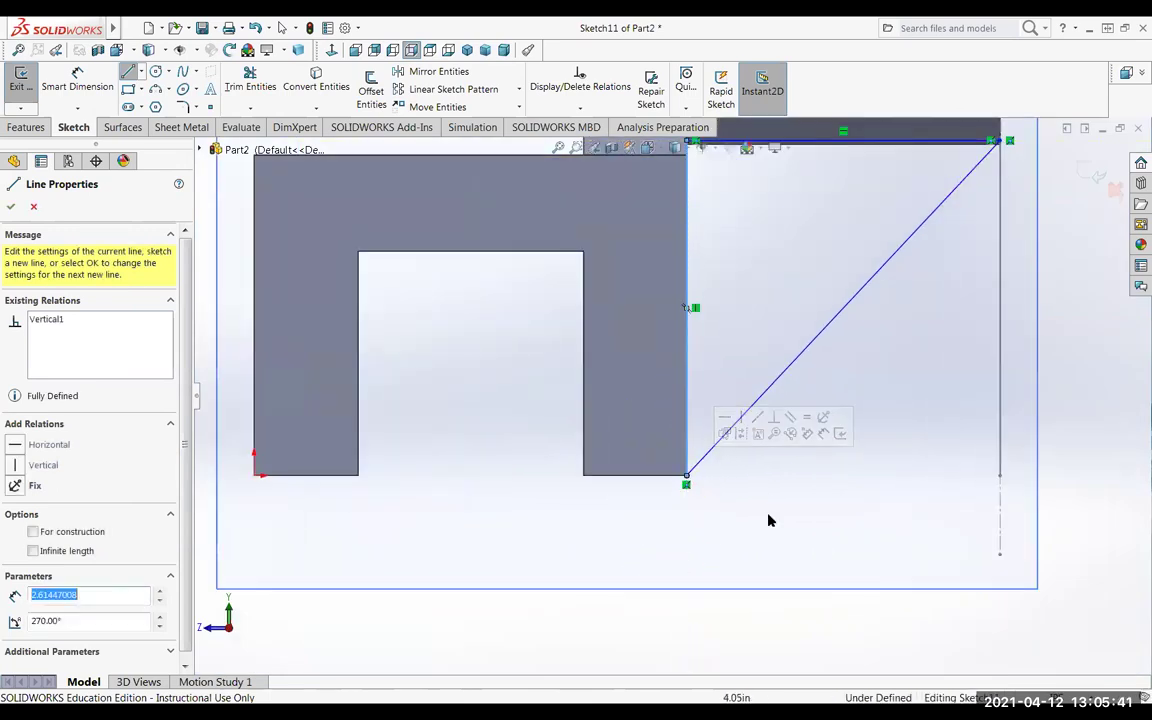
scroll(766, 519, up, 2)
mouse_move(771, 522)
middle_down()
mouse_move(787, 504)
mouse_move(754, 504)
mouse_move(797, 460)
middle_up()
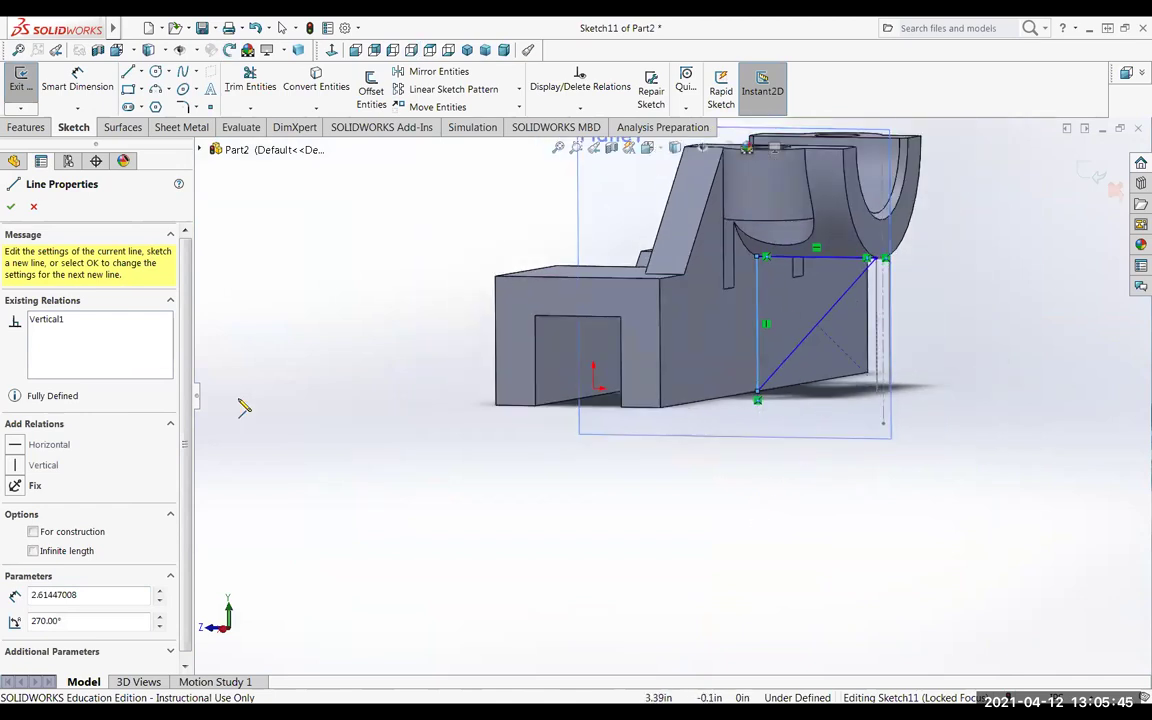
click(11, 207)
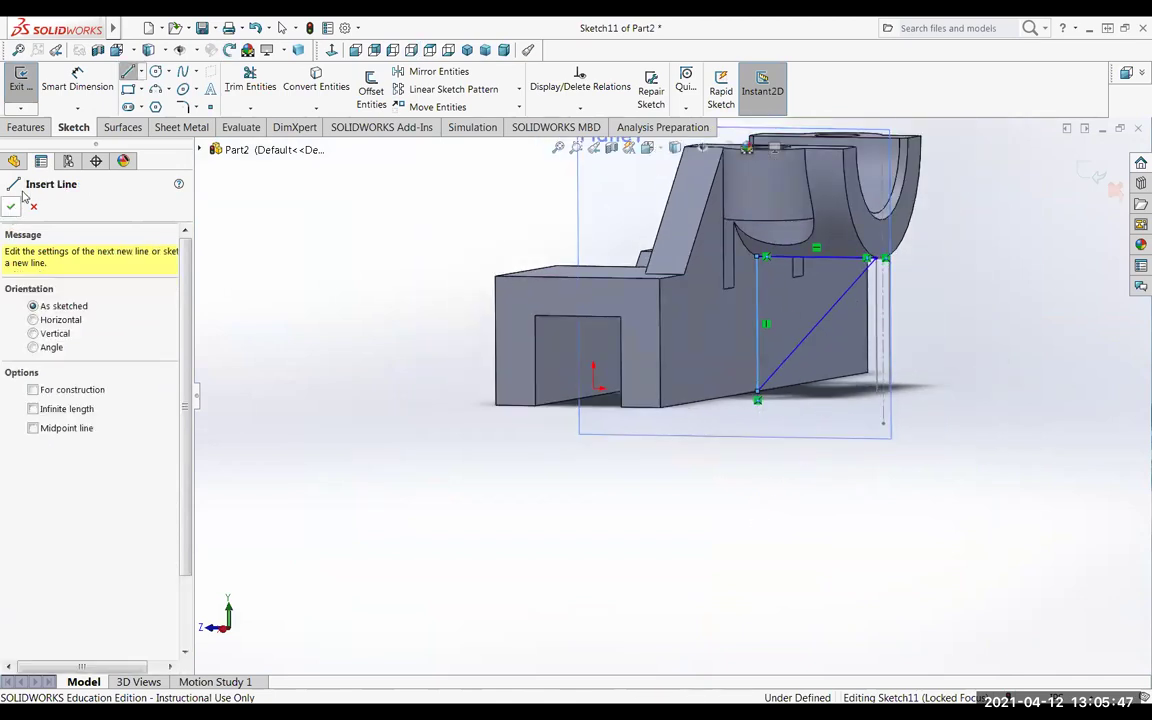
Extrude the triangular profile 0.75 in, Blind, in the reversed direction with the result merged, to form the rib beneath the bearing.
click(24, 90)
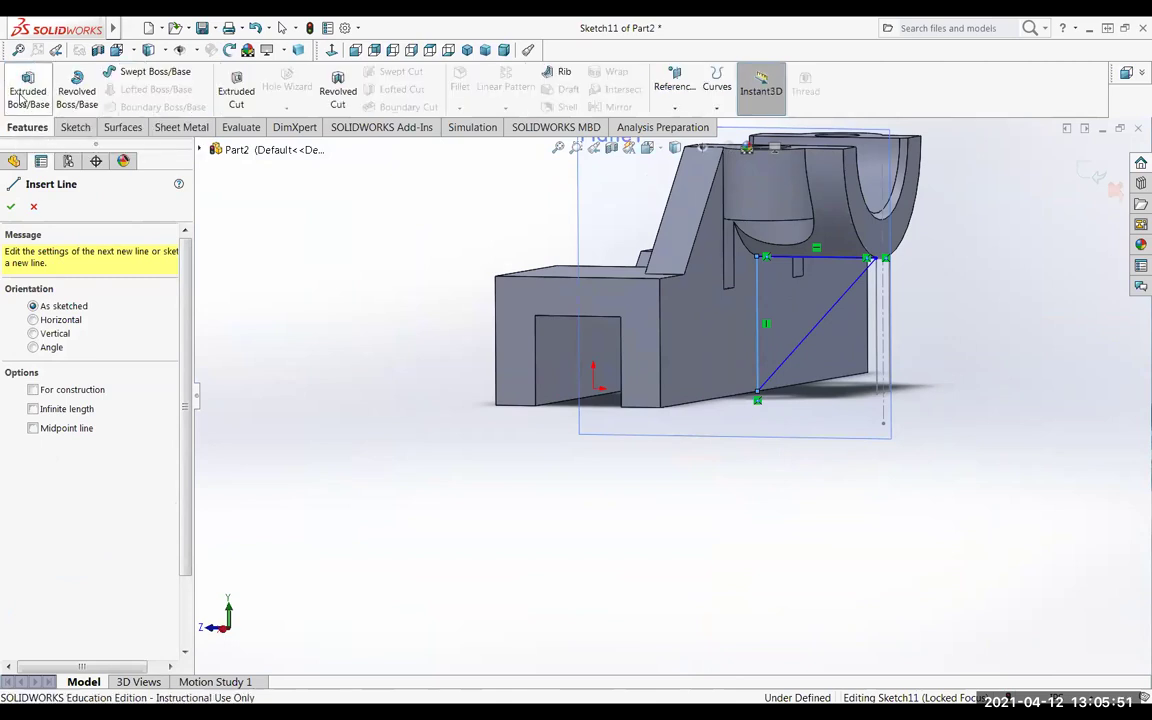
click(28, 90)
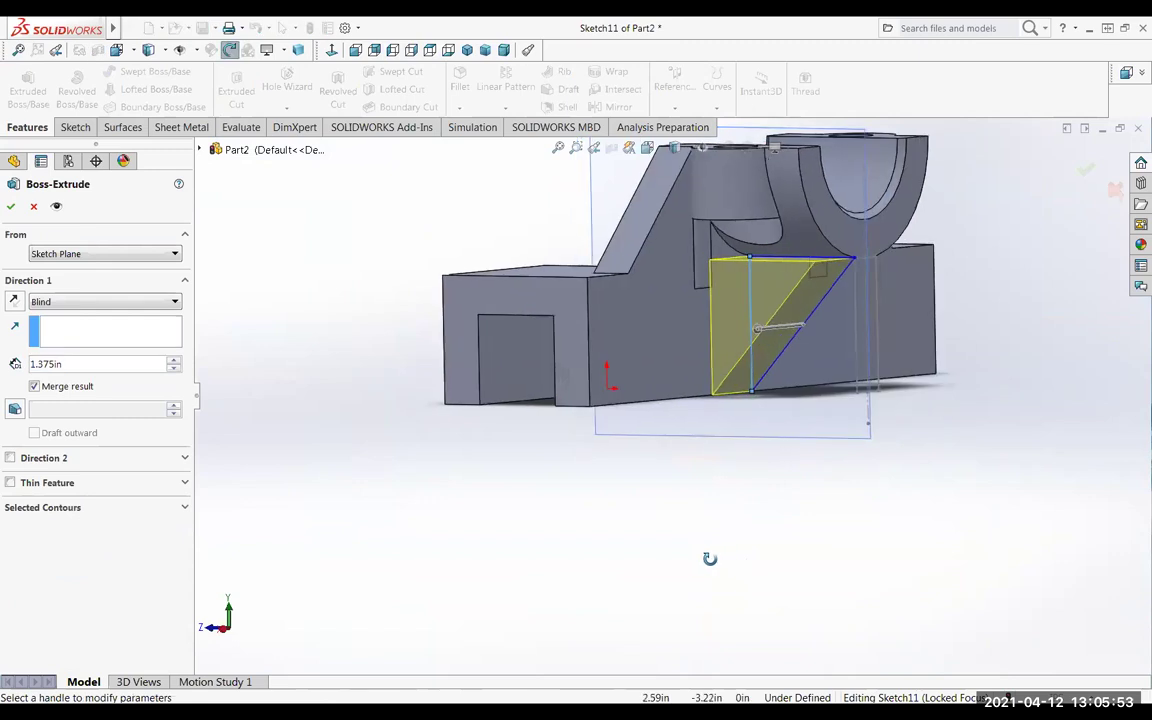
click(14, 301)
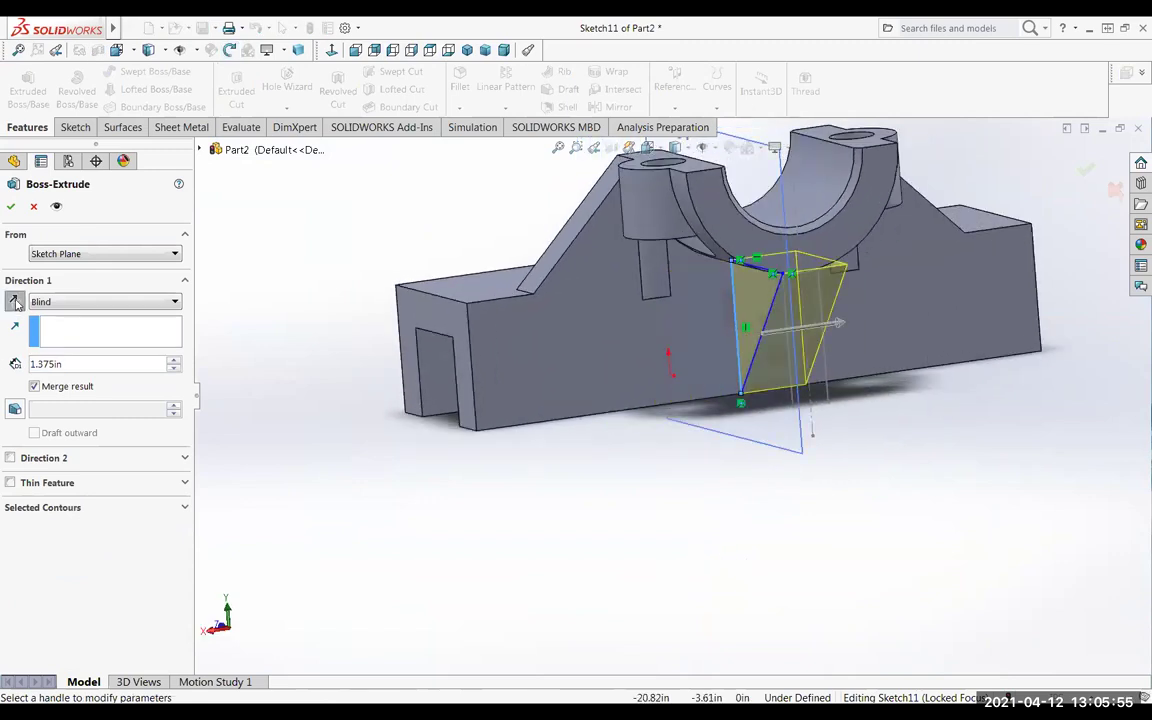
drag(97, 366, 3, 368)
text(.)
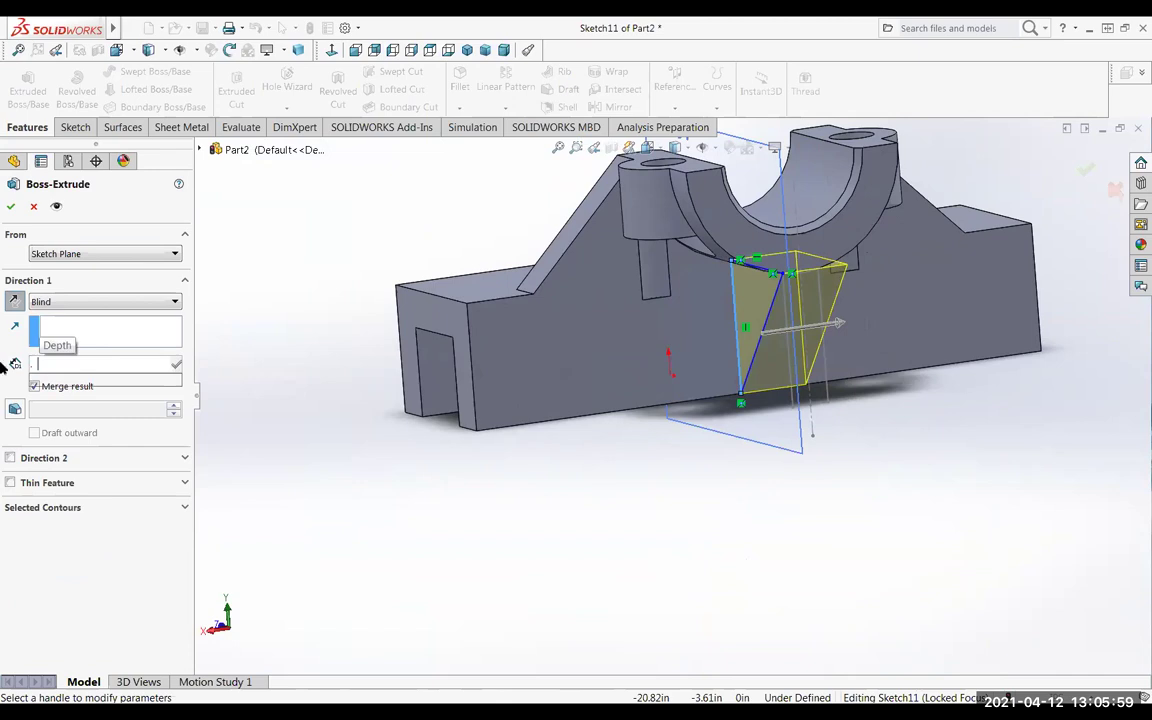
text(75)
key(Return)
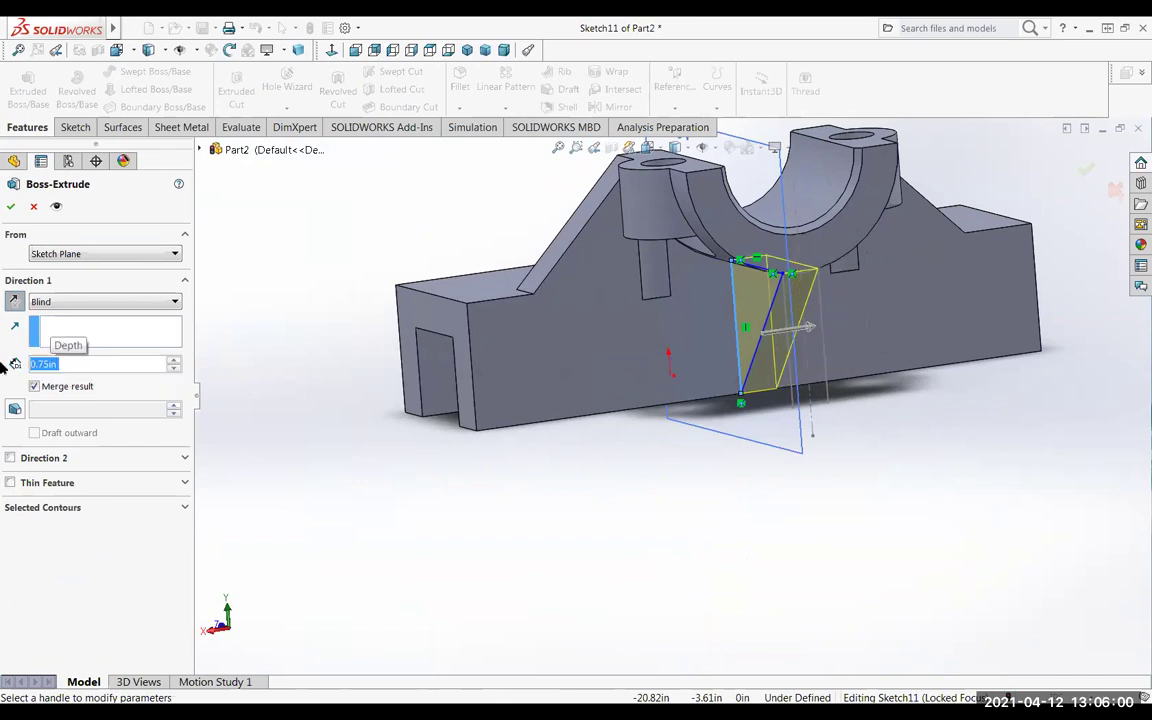
click(10, 208)
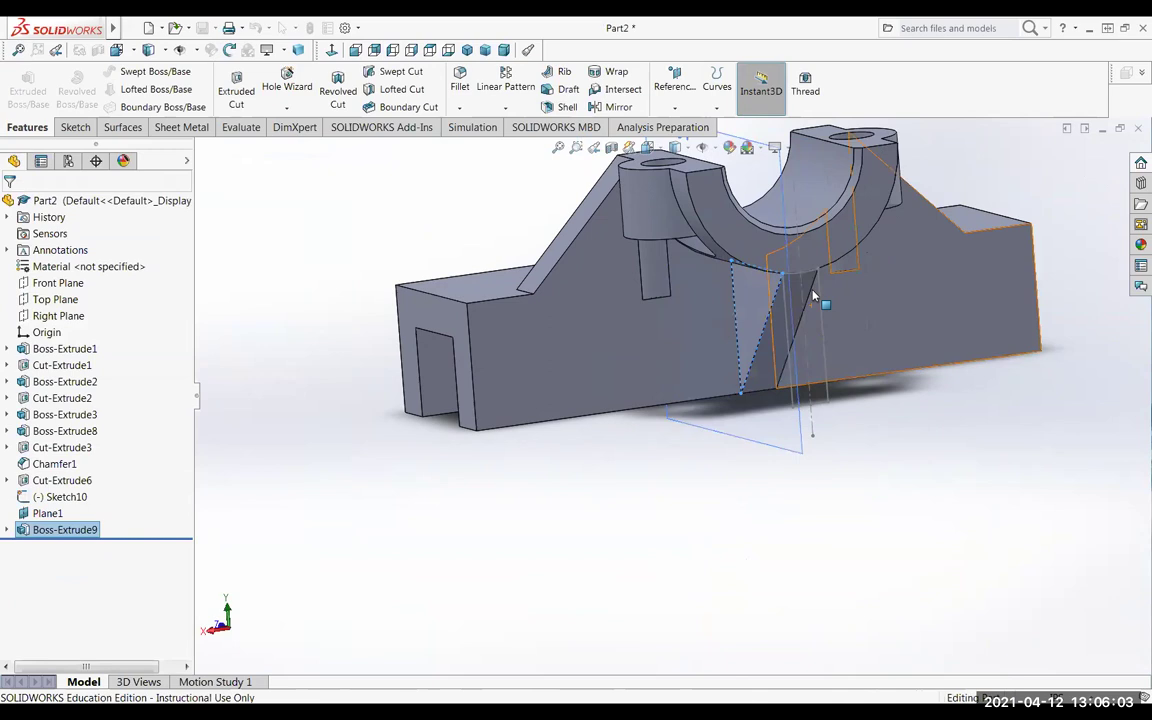
Examine the new rib where it meets the half-round bearing and the base's front face.
scroll(668, 300, down, 5)
middle_drag(712, 362, 727, 444)
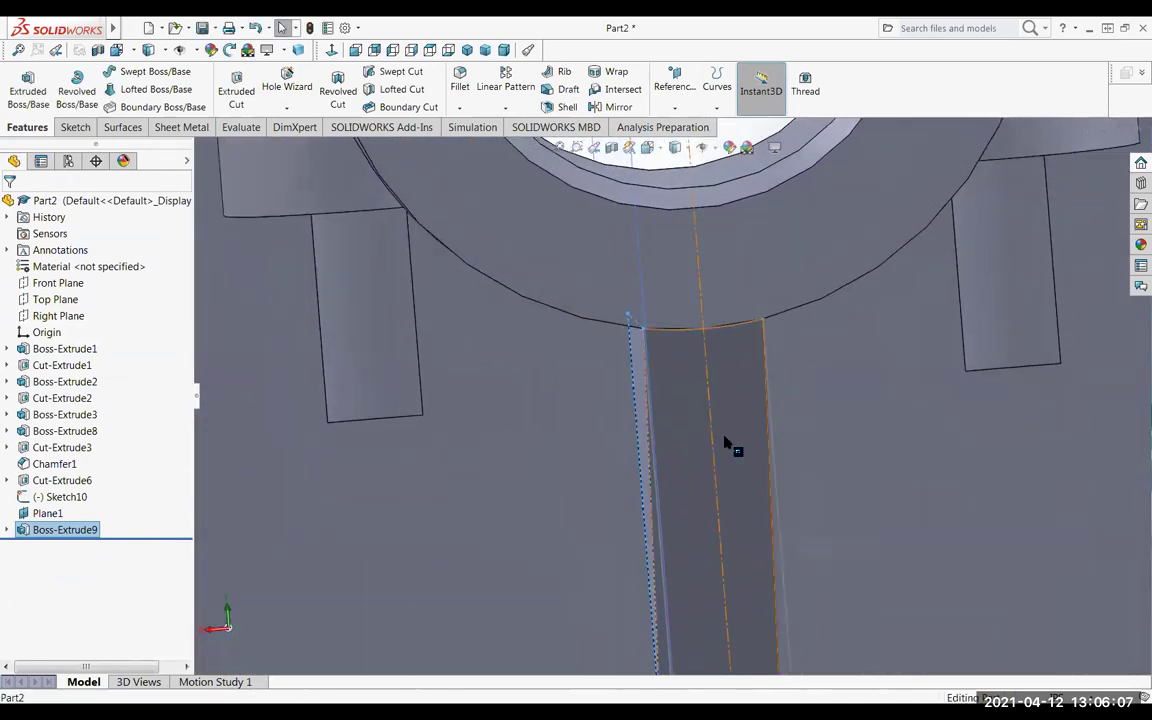
scroll(760, 445, up, 5)
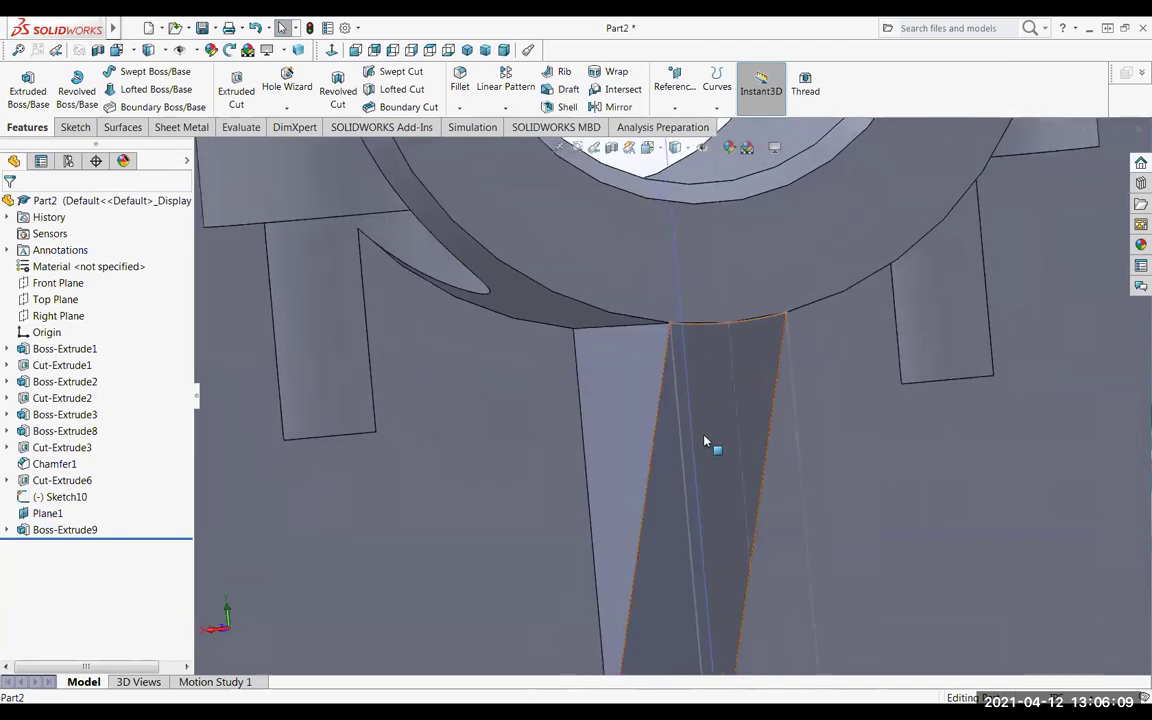
middle_drag(707, 447, 703, 525)
scroll(709, 528, down, 2)
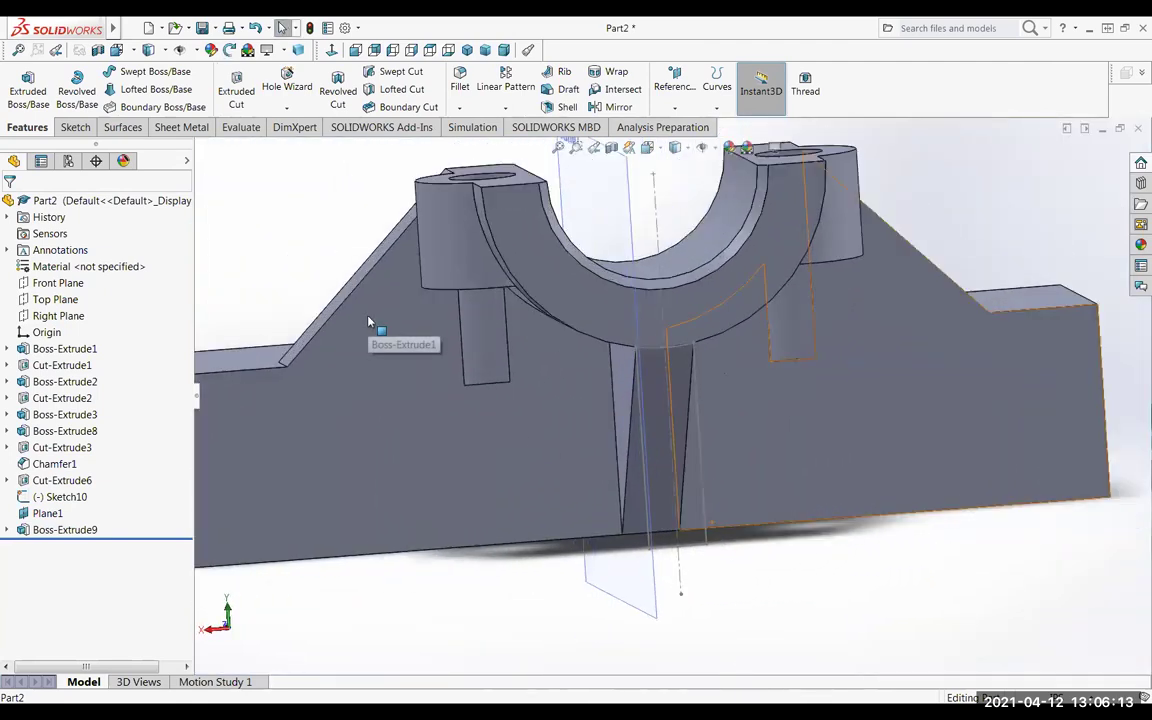
middle_drag(678, 558, 730, 600)
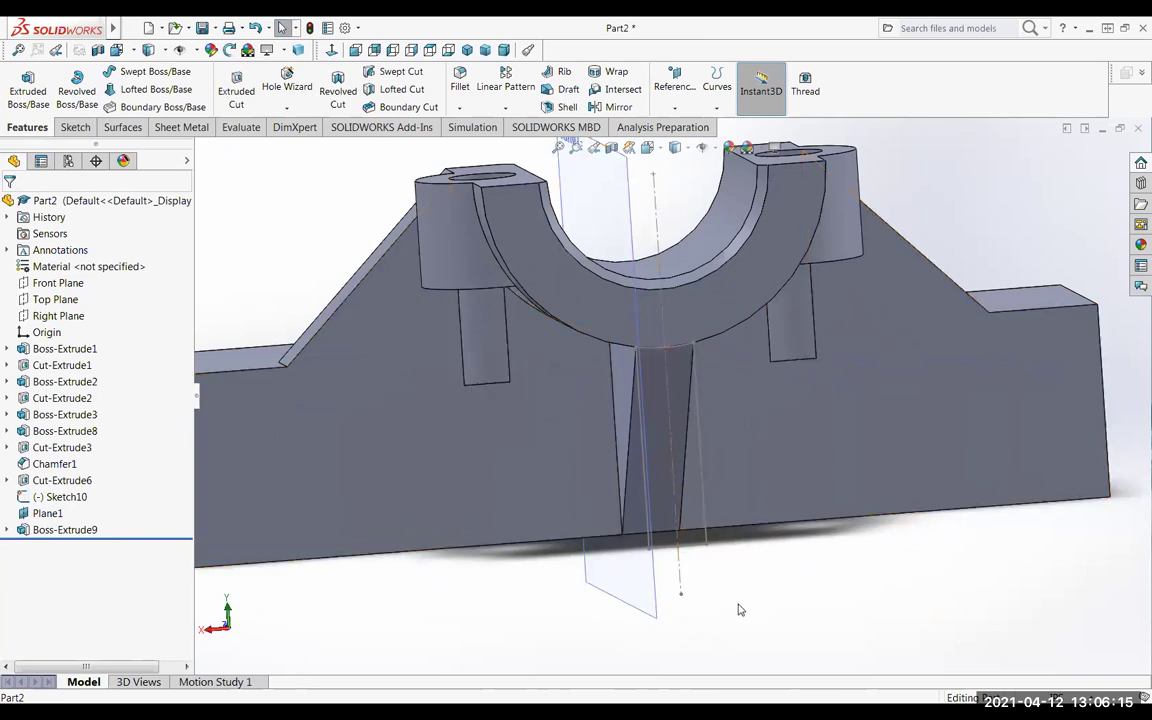
scroll(745, 615, up, 3)
scroll(750, 612, down, 3)
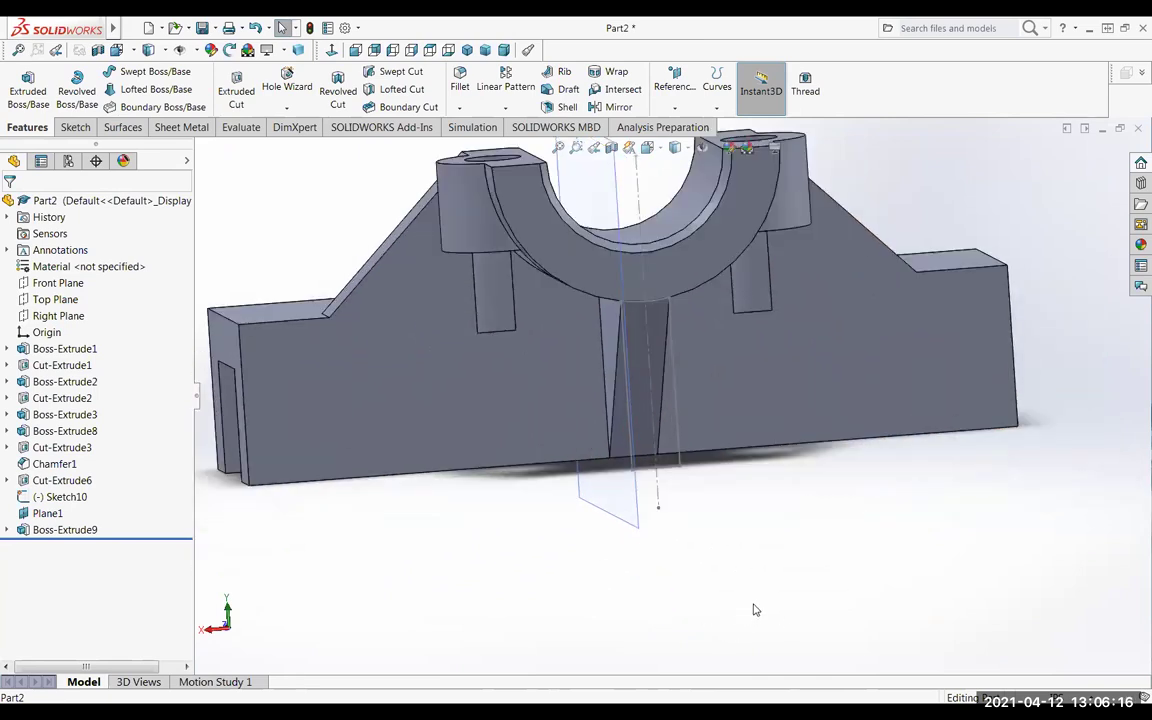
Hide the offset reference plane and the unused front rib profile sketch.
click(26, 513)
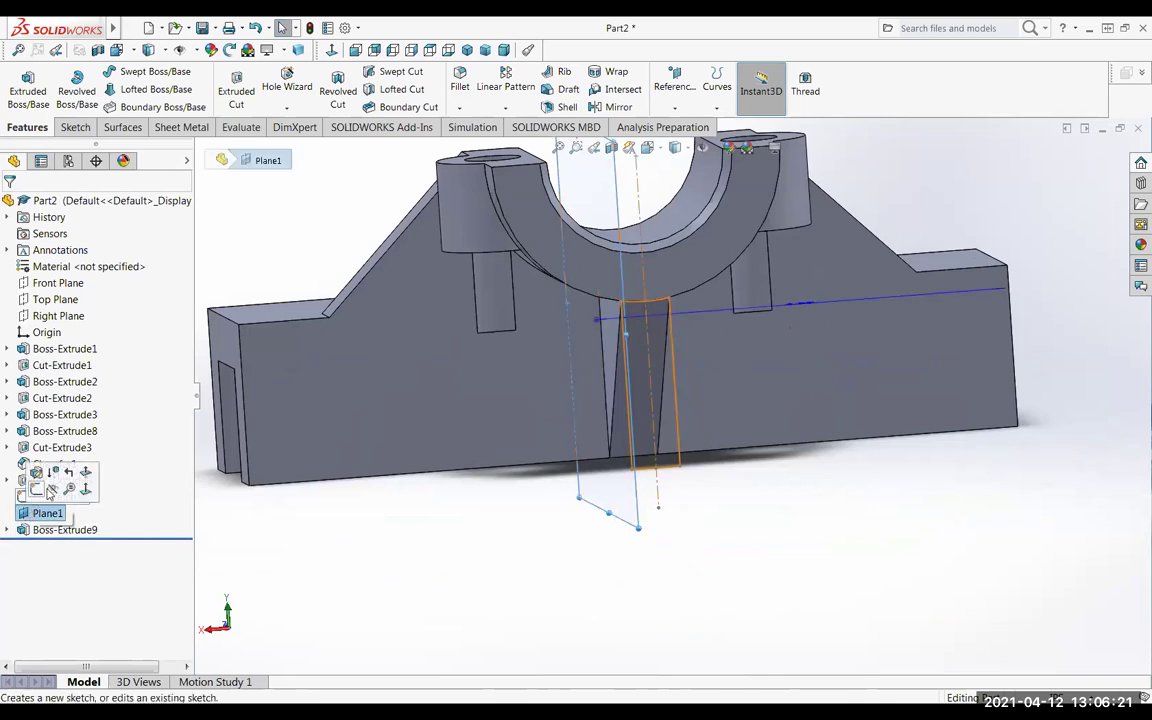
click(52, 492)
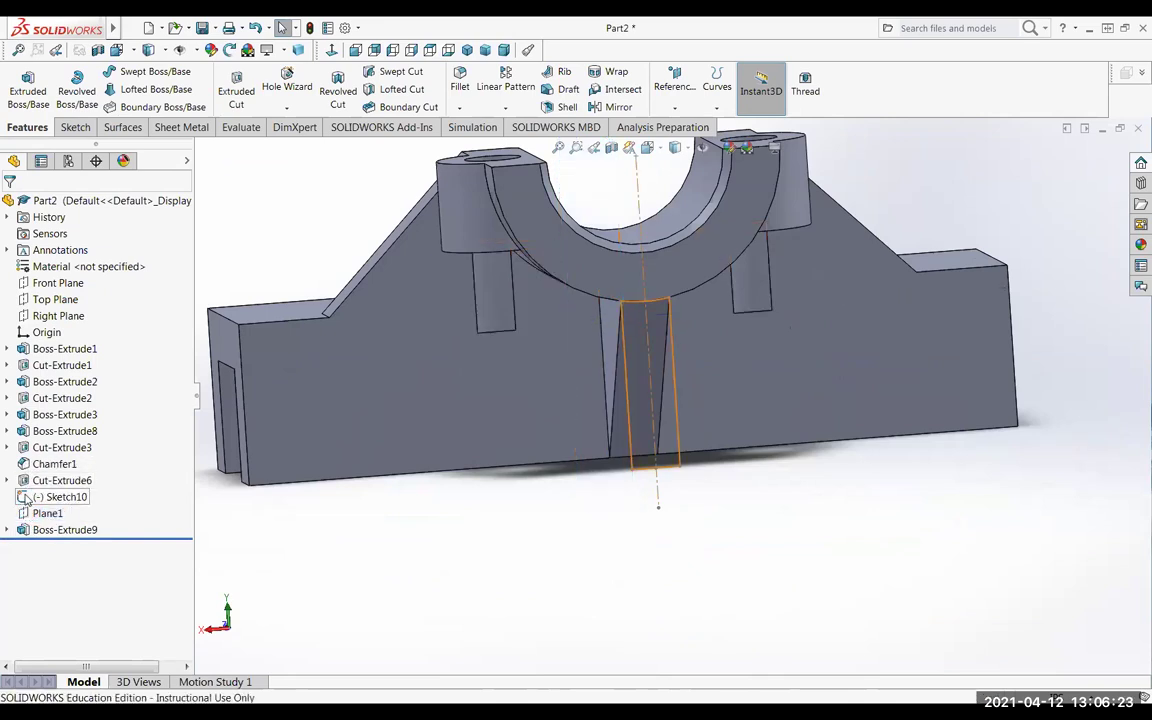
click(55, 496)
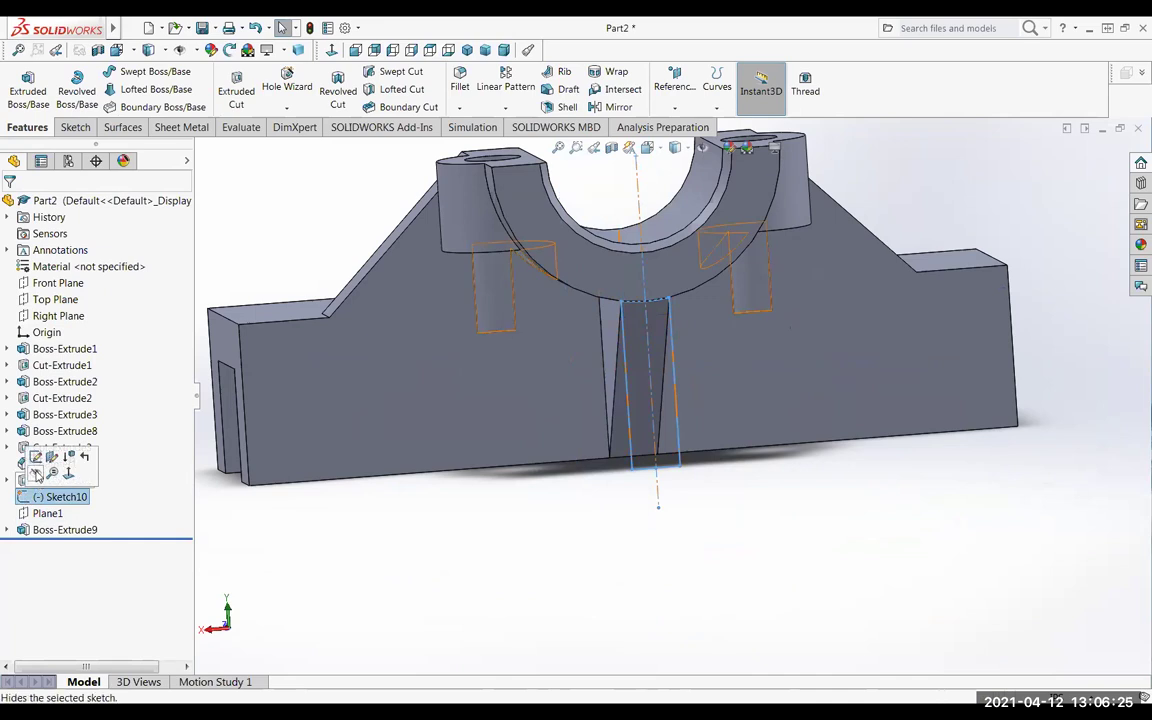
click(36, 474)
Start the Thread feature for the bolt holes beside the half-round bearing.
middle_drag(303, 607, 420, 280)
scroll(424, 618, down, 3)
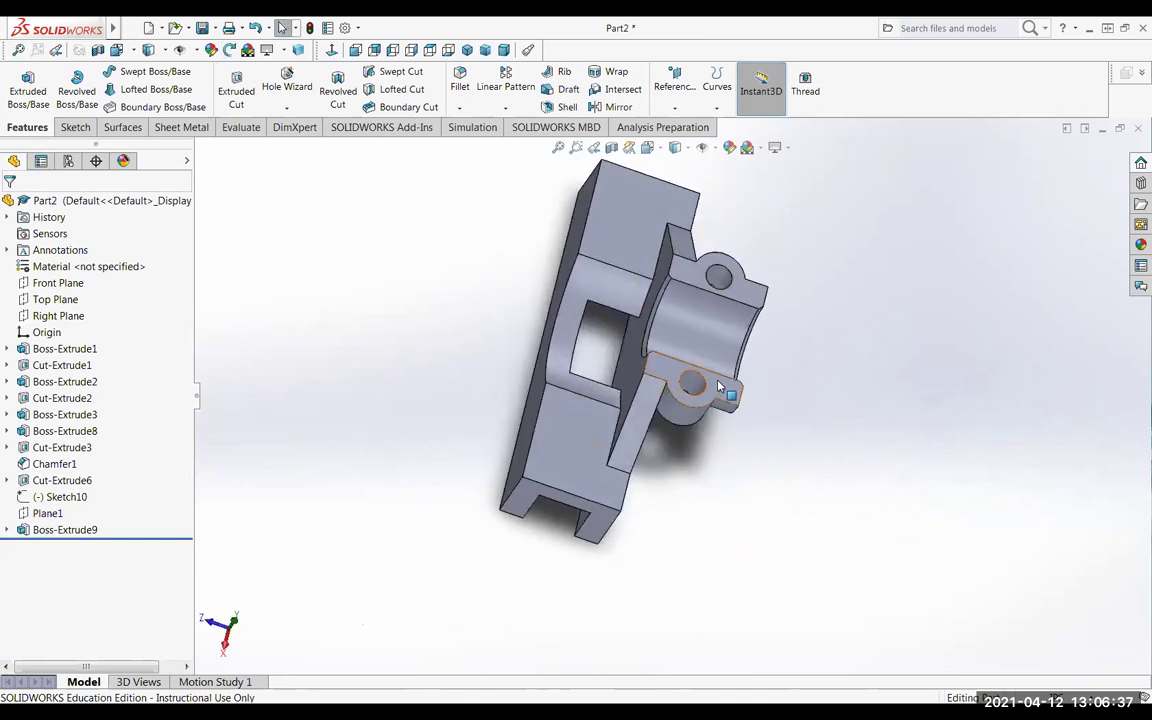
scroll(655, 350, up, 2)
scroll(690, 395, down, 4)
scroll(690, 395, down, 2)
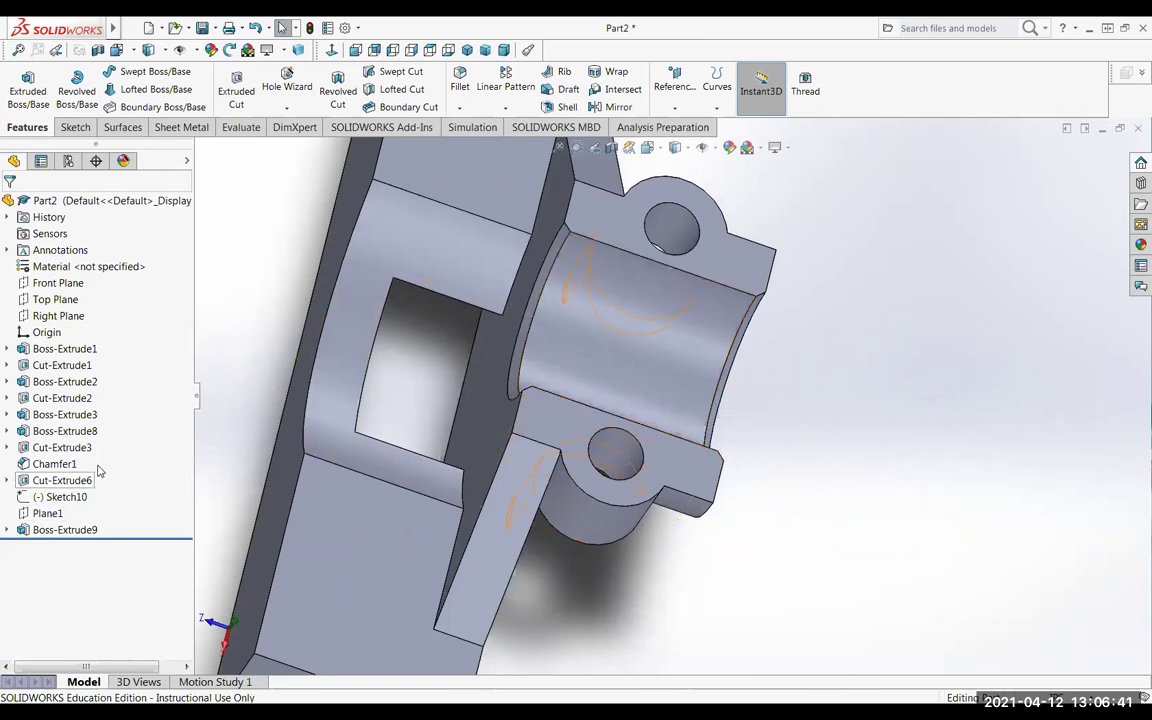
click(288, 108)
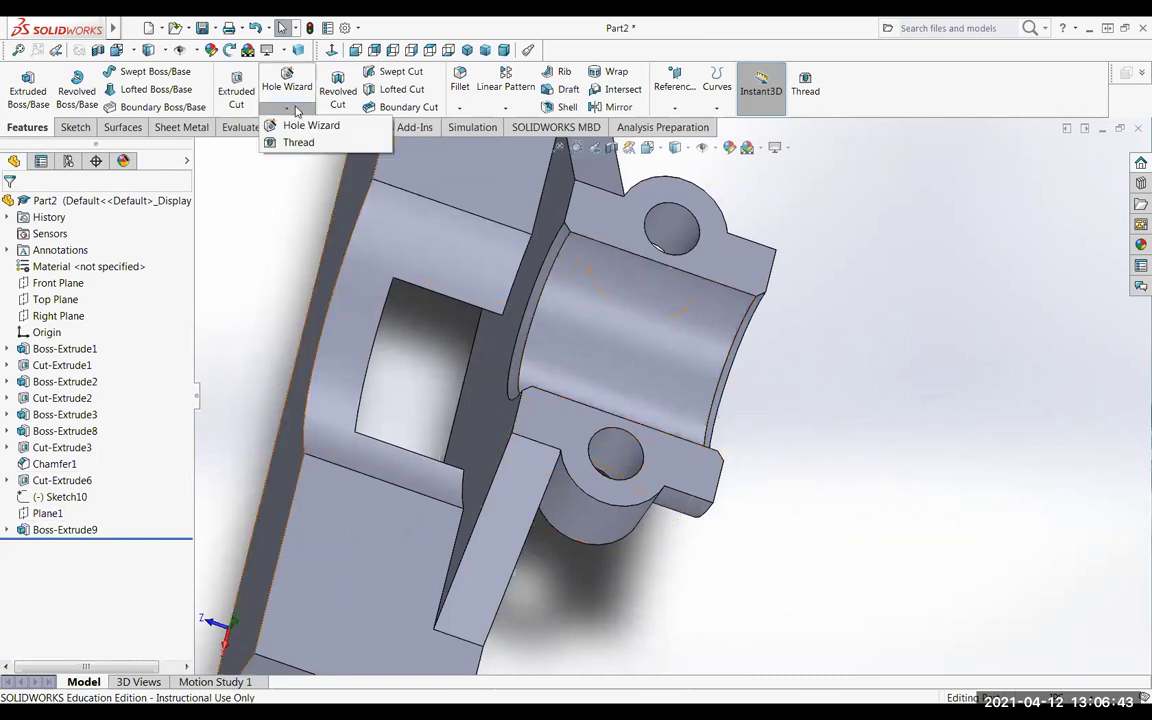
click(295, 142)
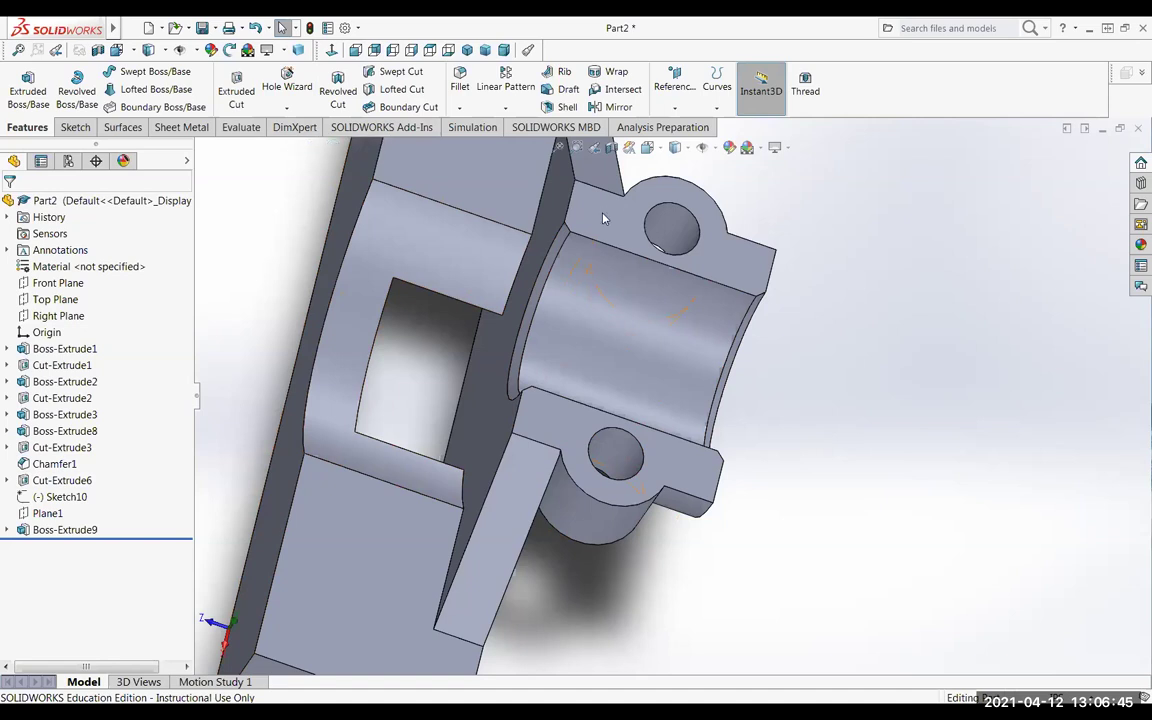
click(684, 391)
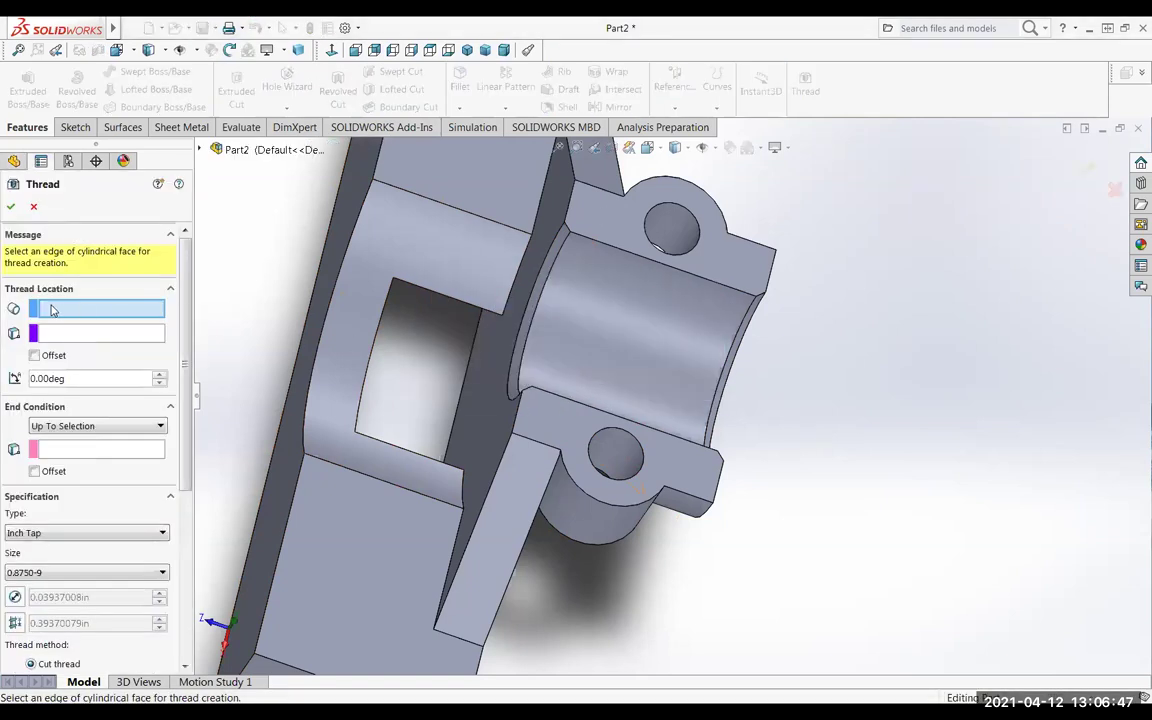